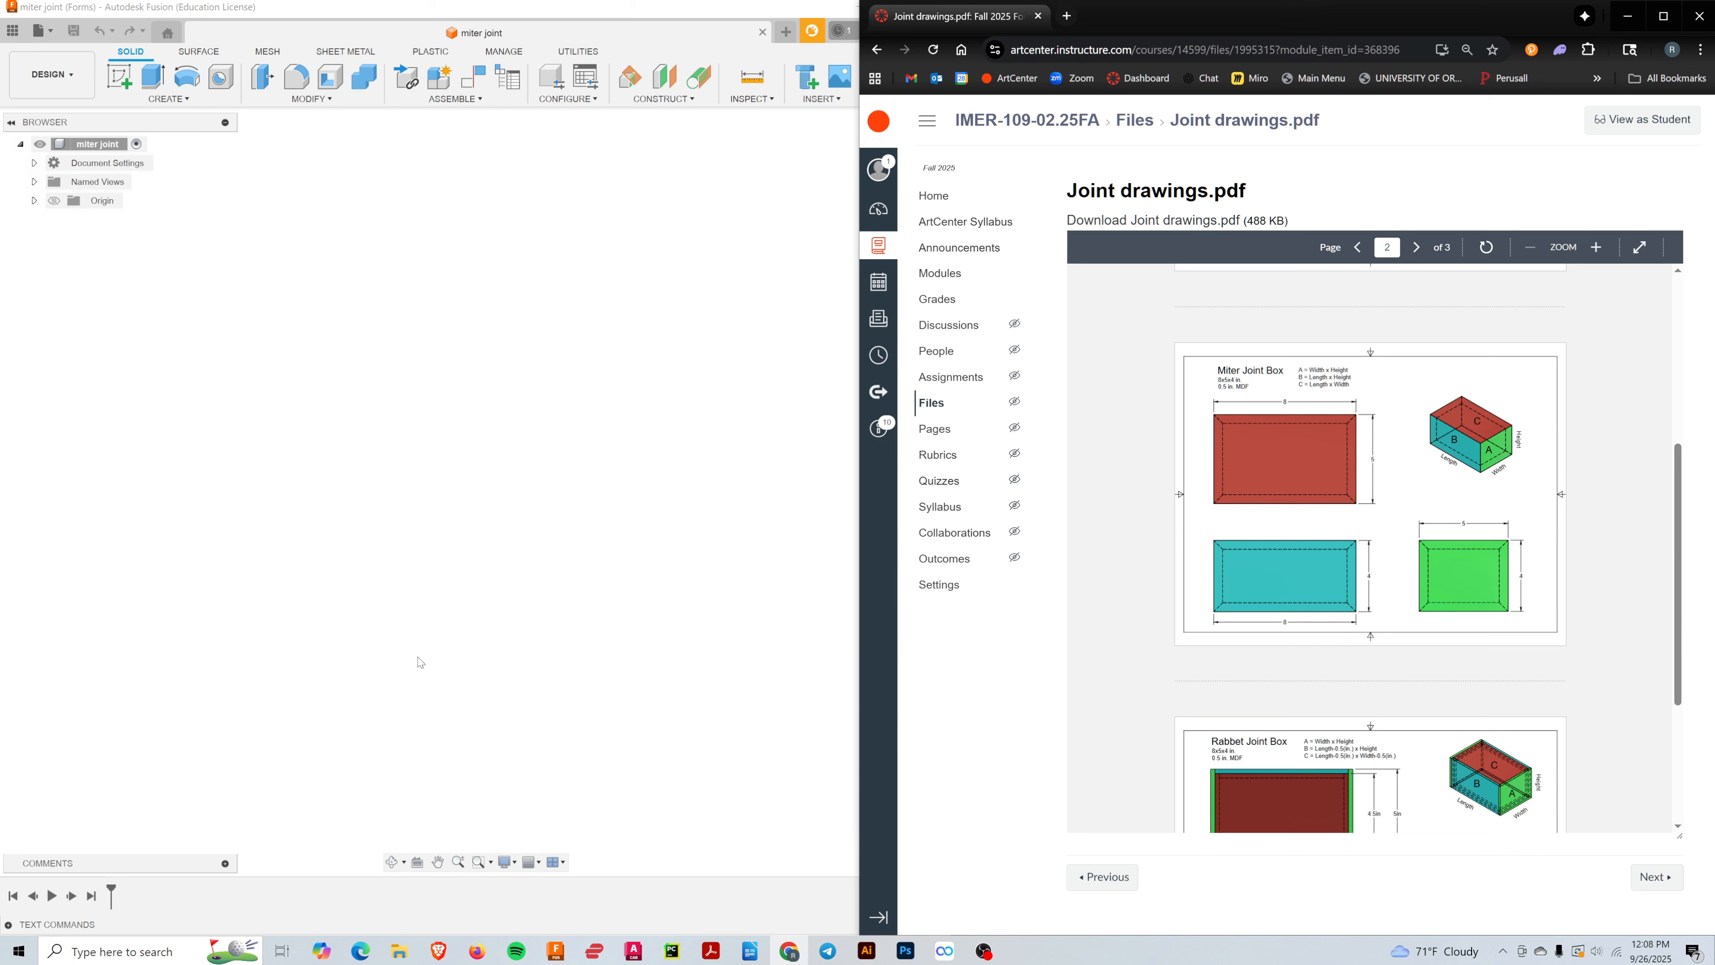
- Switch to Fusion, maximize its window and open the Untitled design from the Video tutorials folder
click(550, 344)
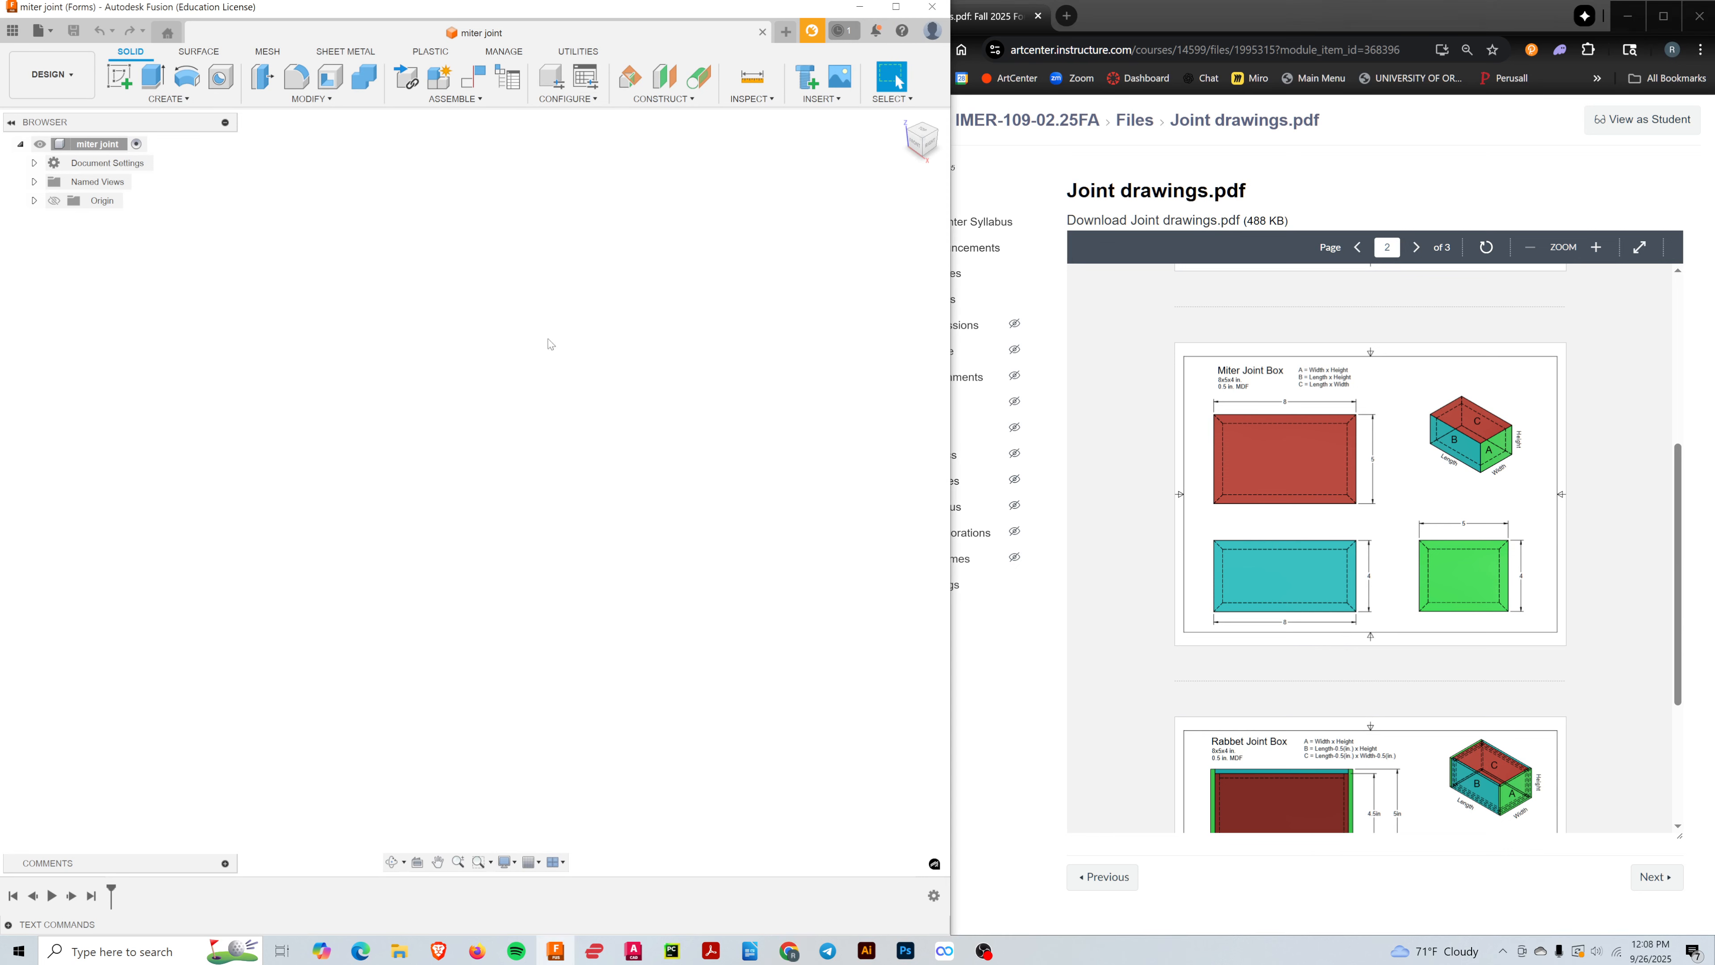
double_click(539, 14)
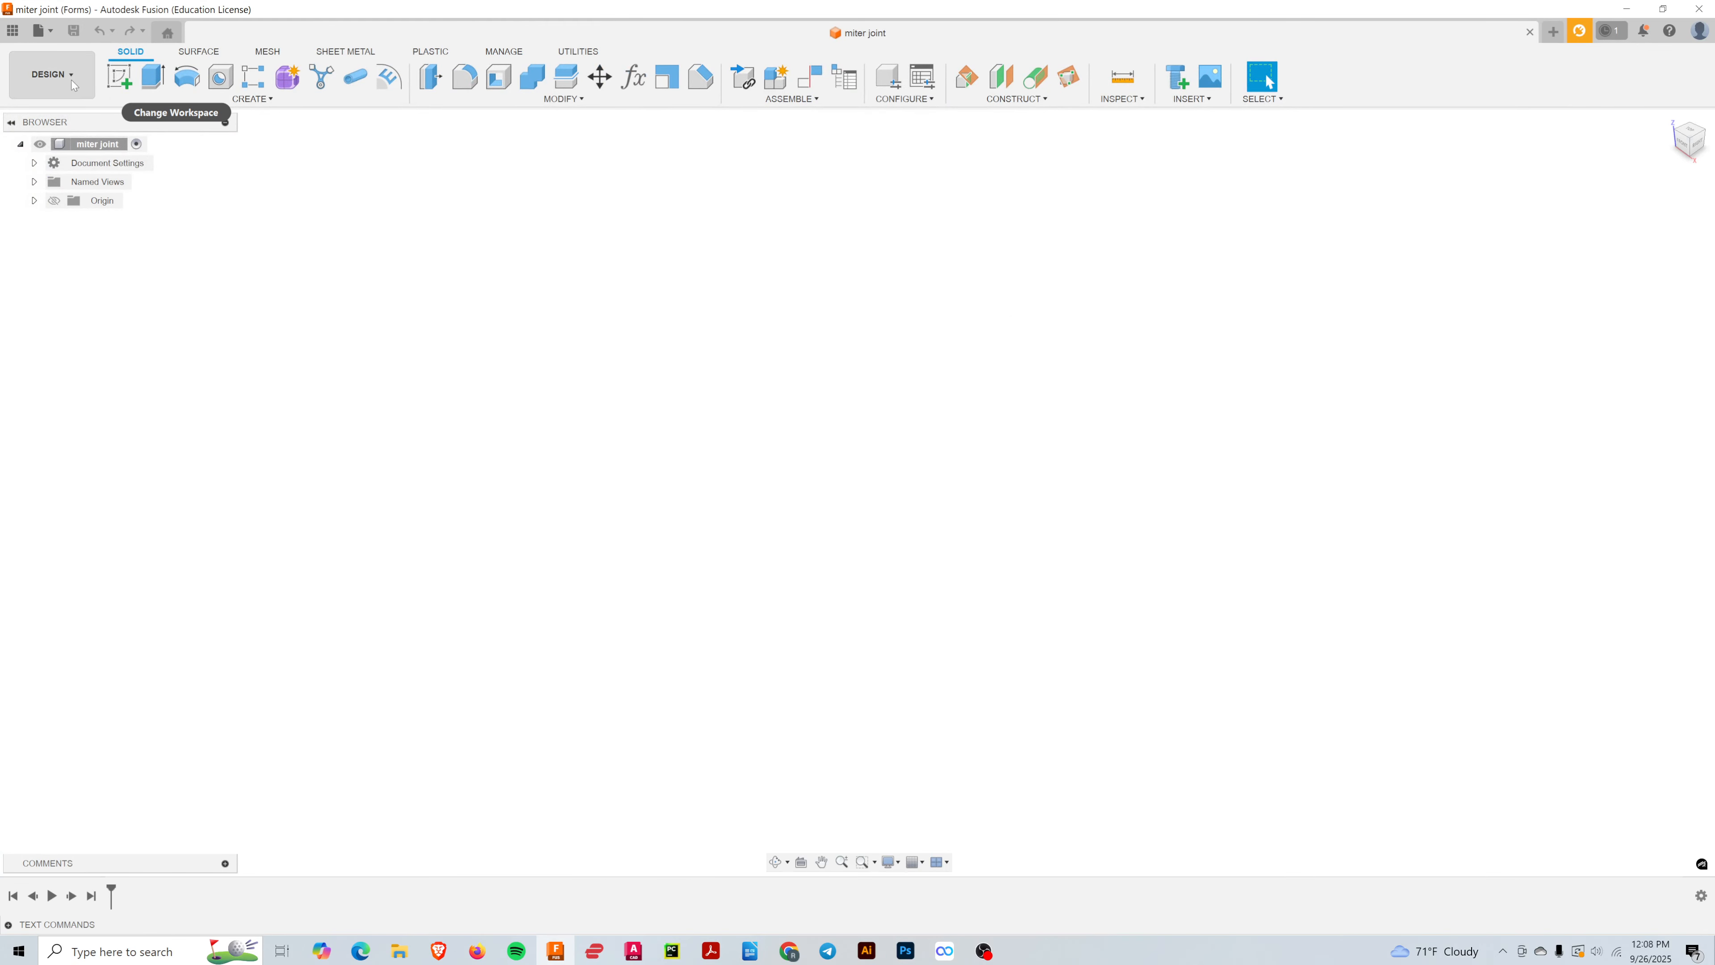
click(12, 30)
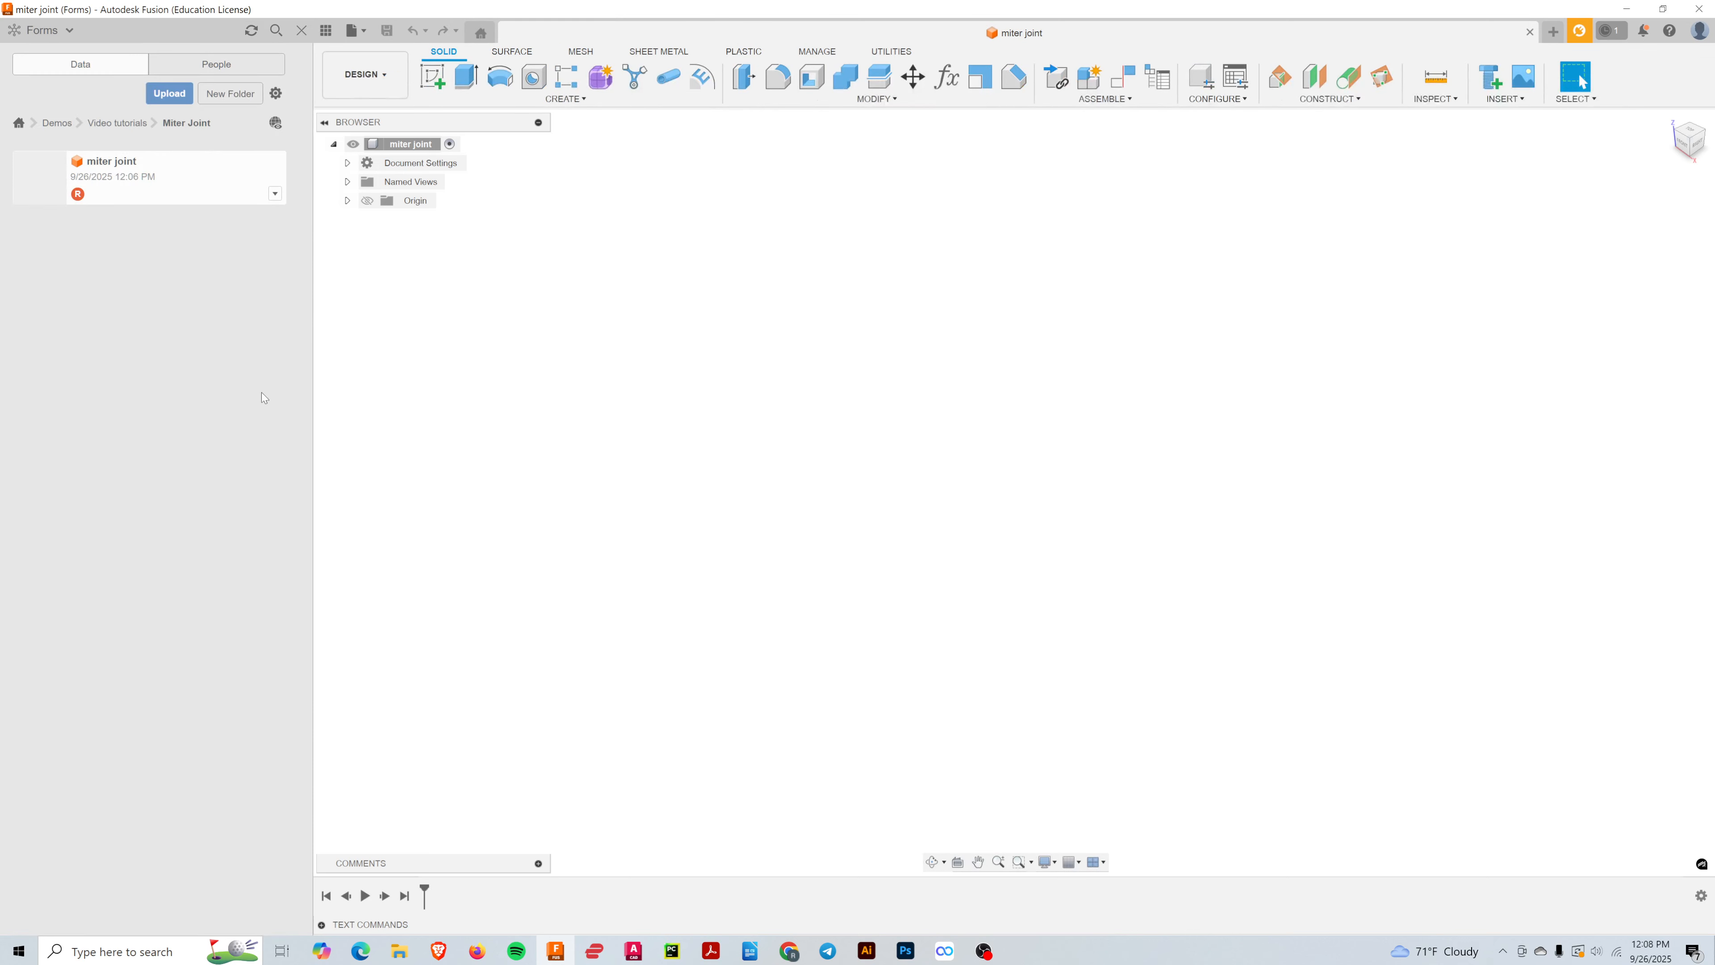
click(113, 123)
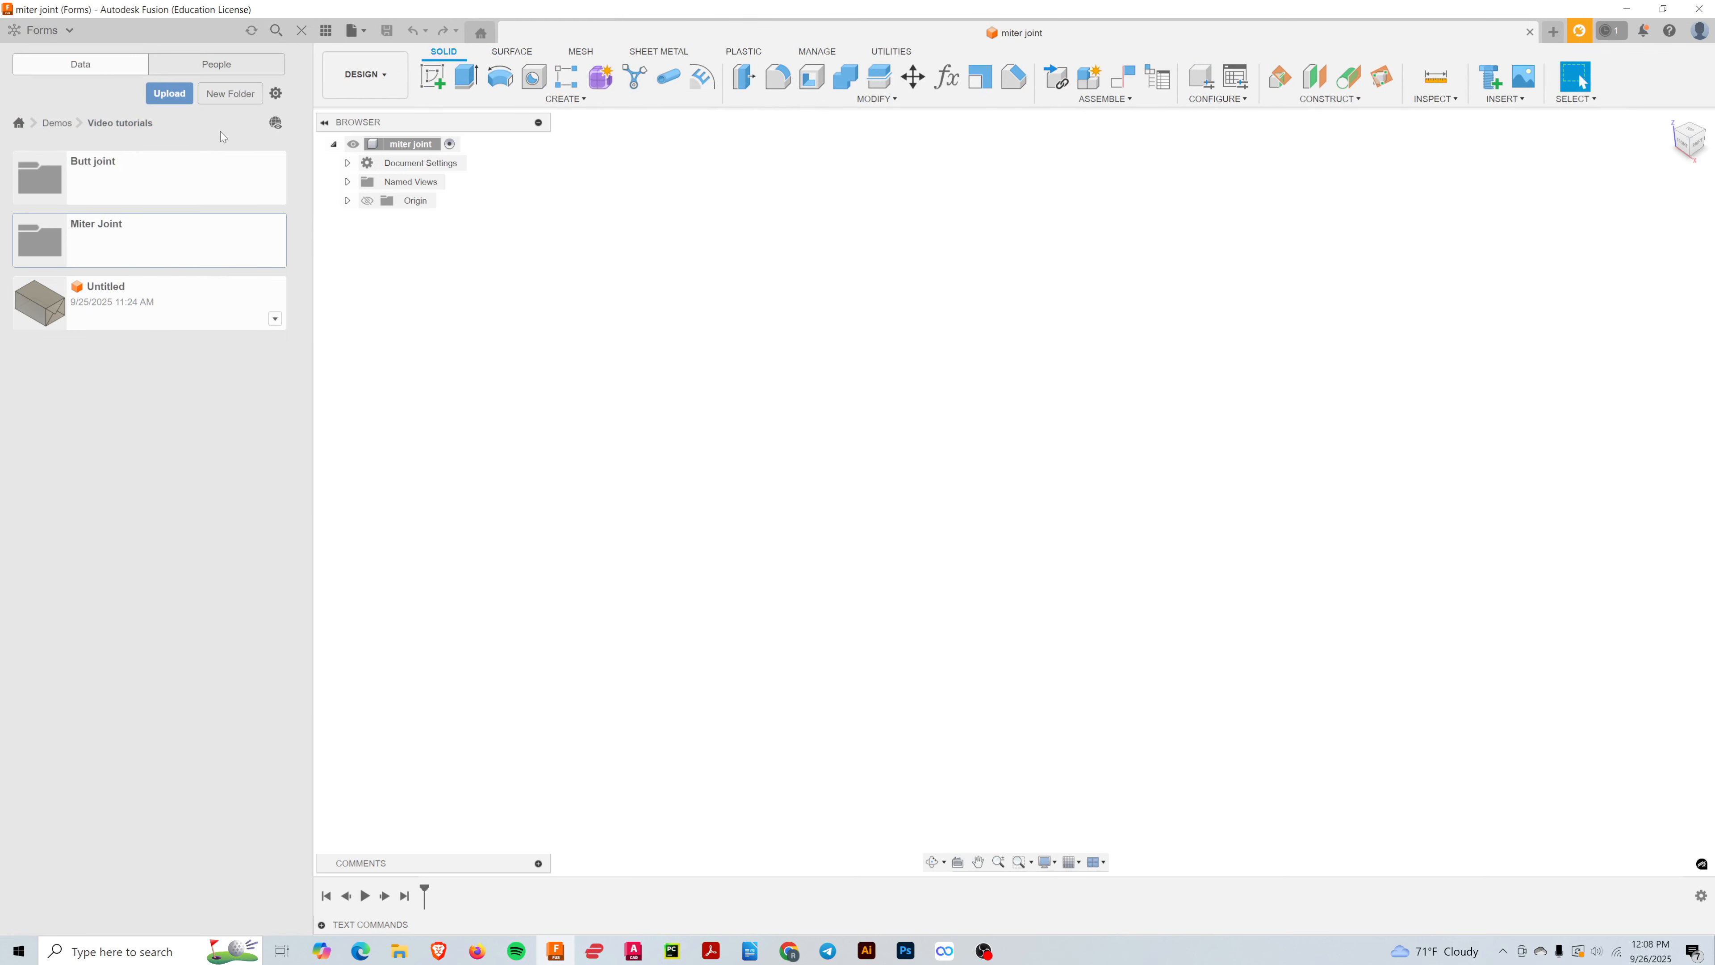
double_click(125, 314)
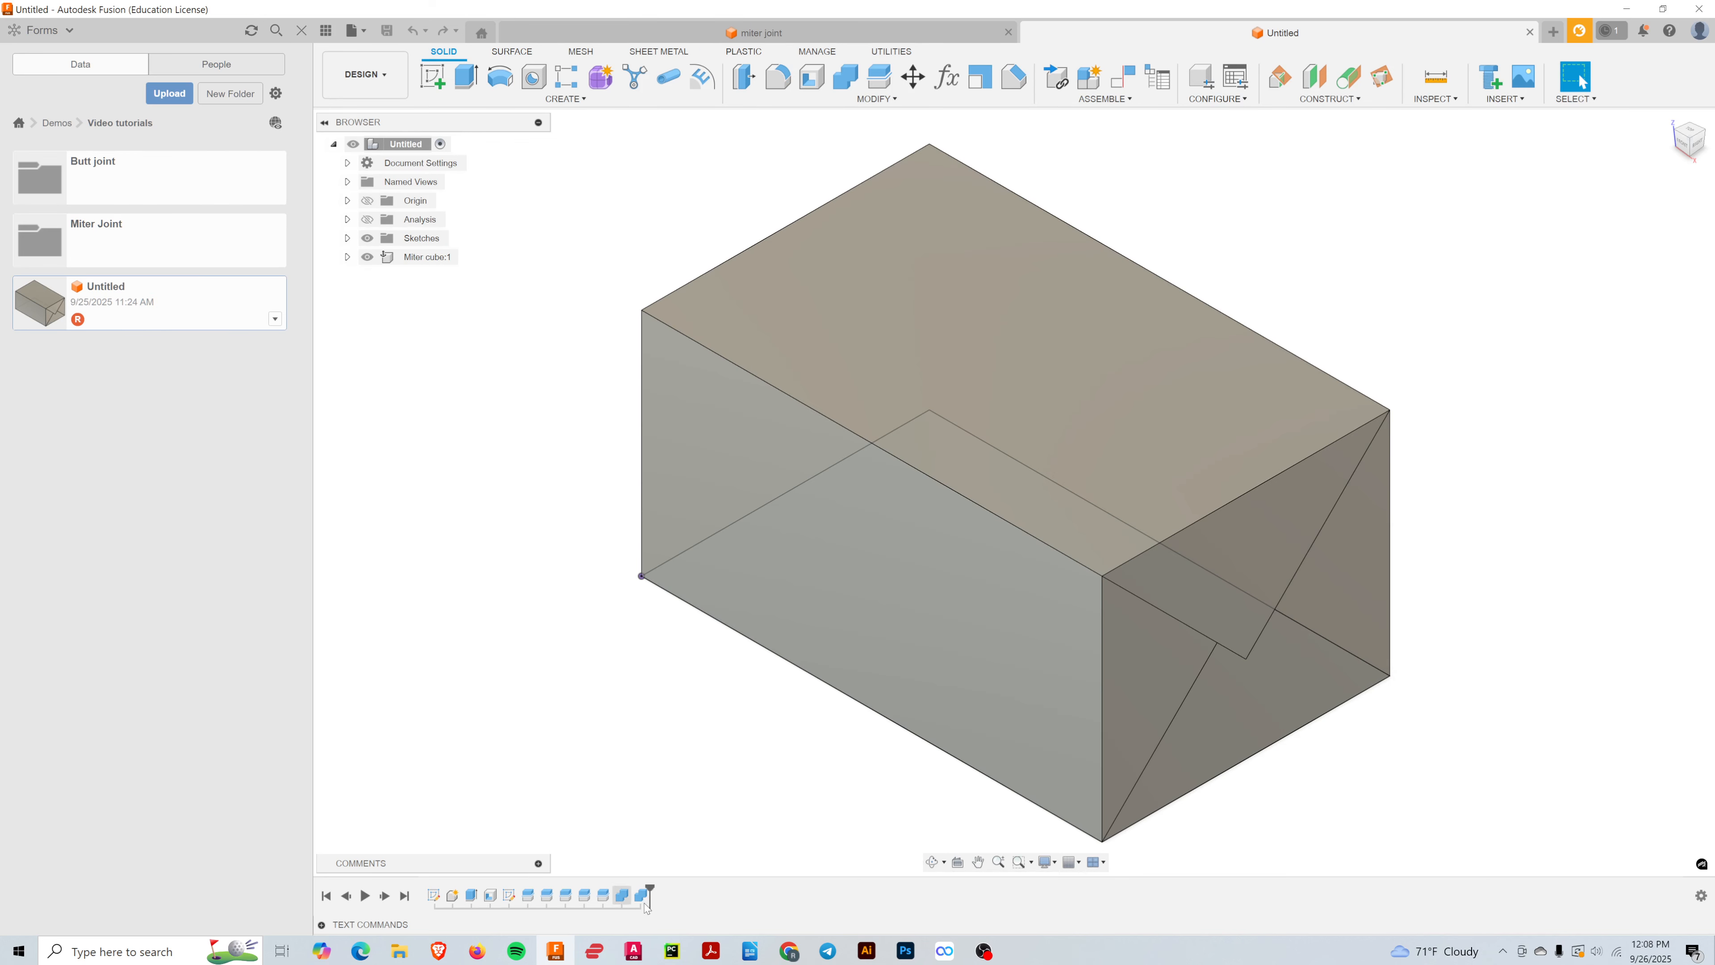
- Return to the miter joint design and close the project files panel
mouse_move(650, 891)
mouse_down()
mouse_move(423, 894)
mouse_move(650, 890)
mouse_up()
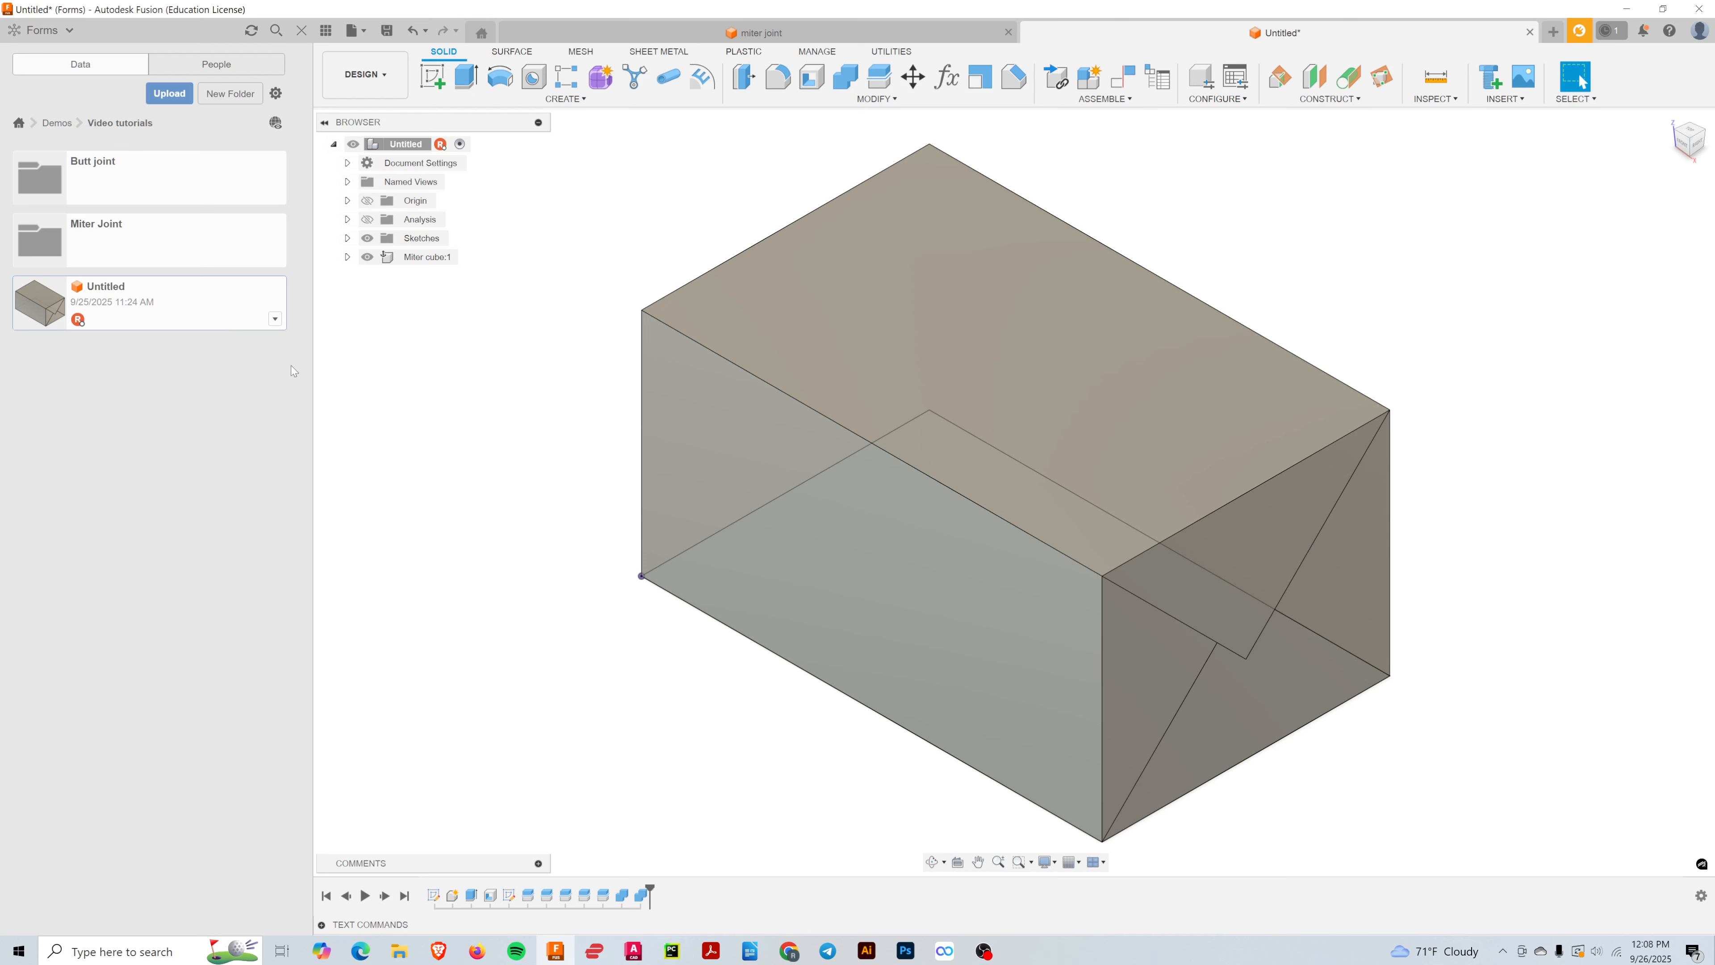
click(678, 35)
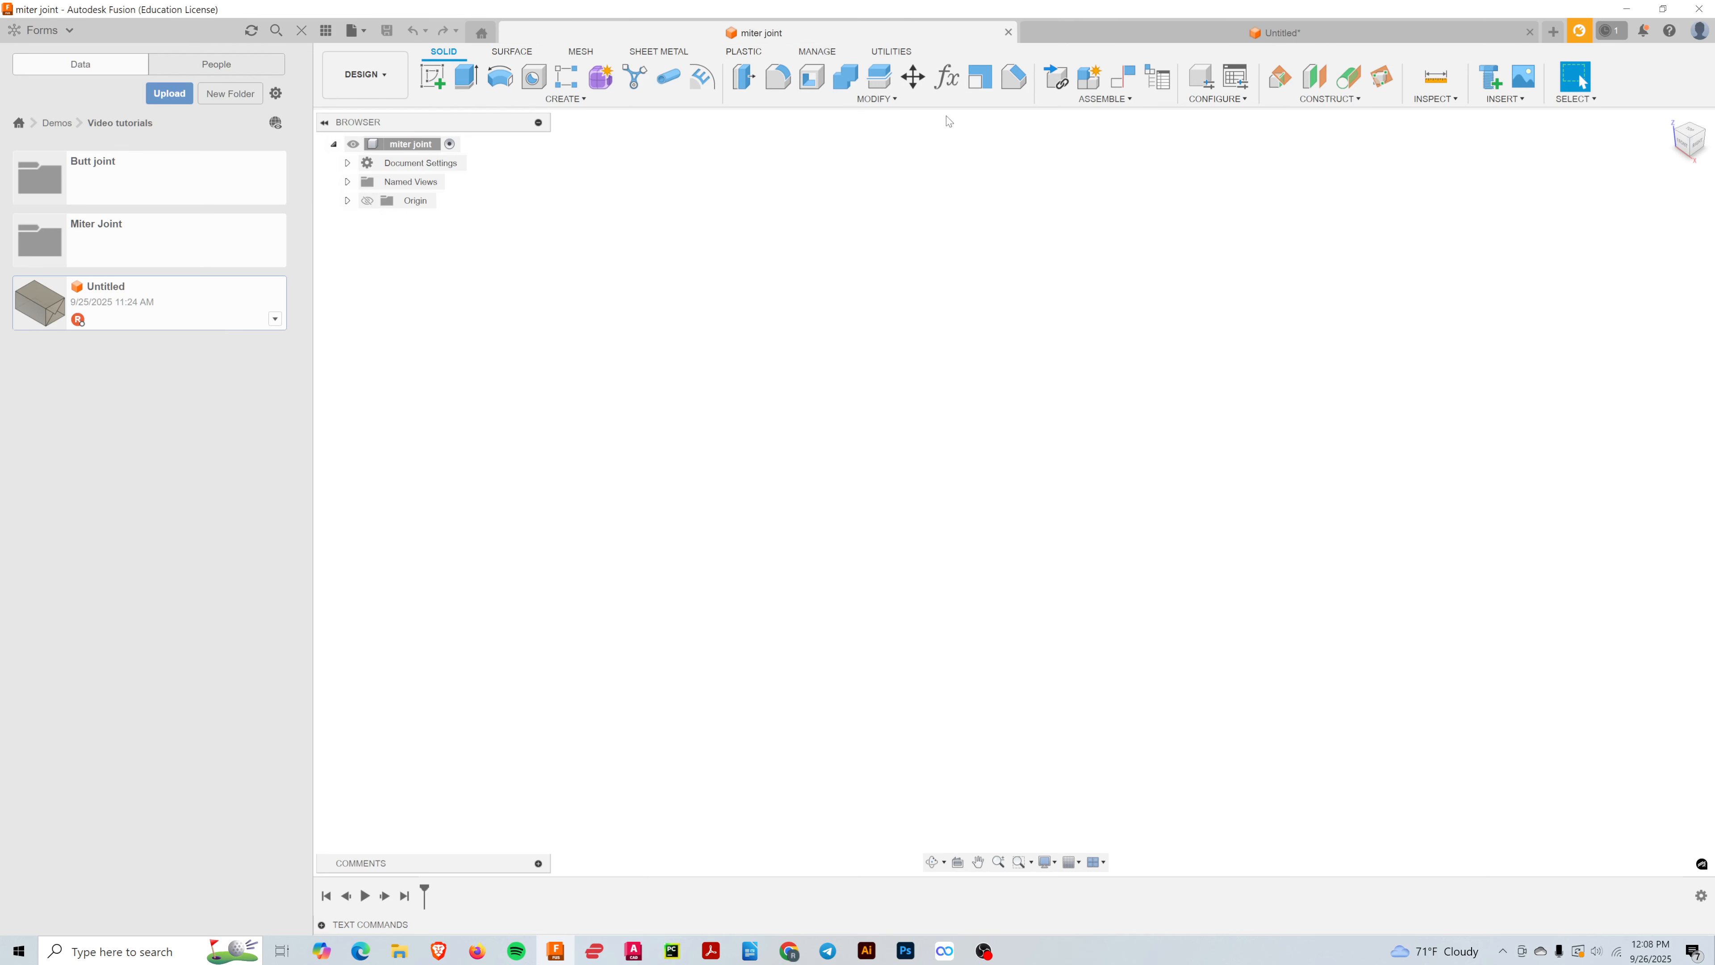
click(301, 30)
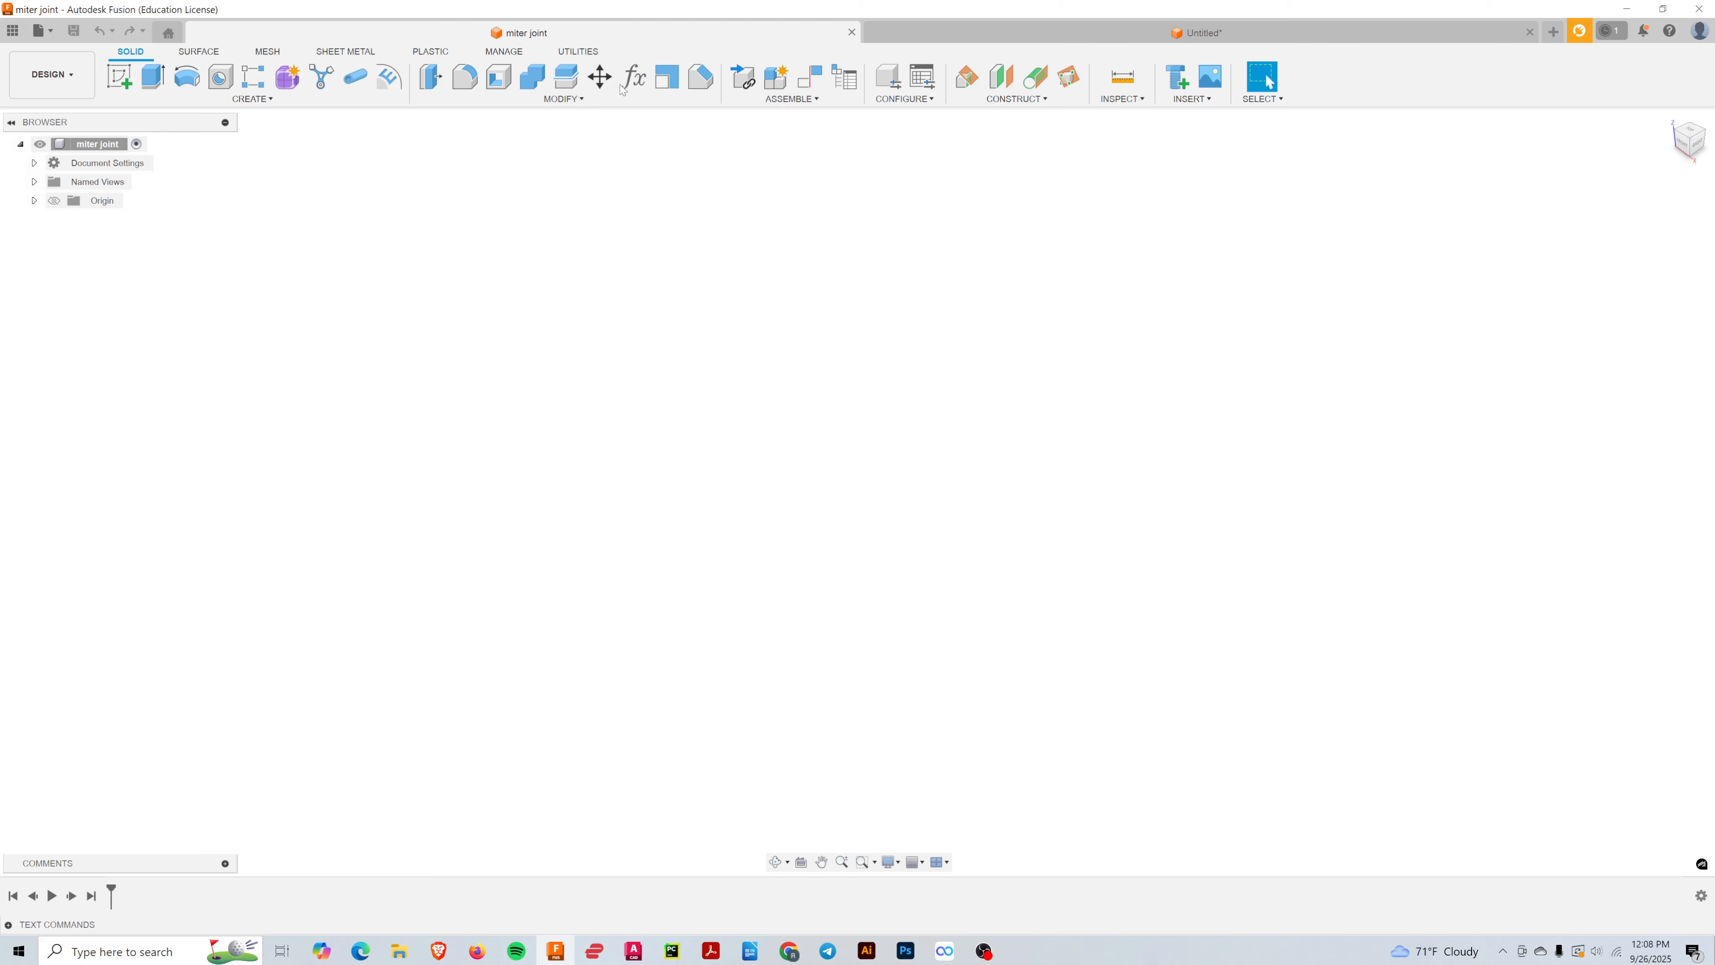
- Add a user parameter named mheight in inches with a value of 4
click(635, 78)
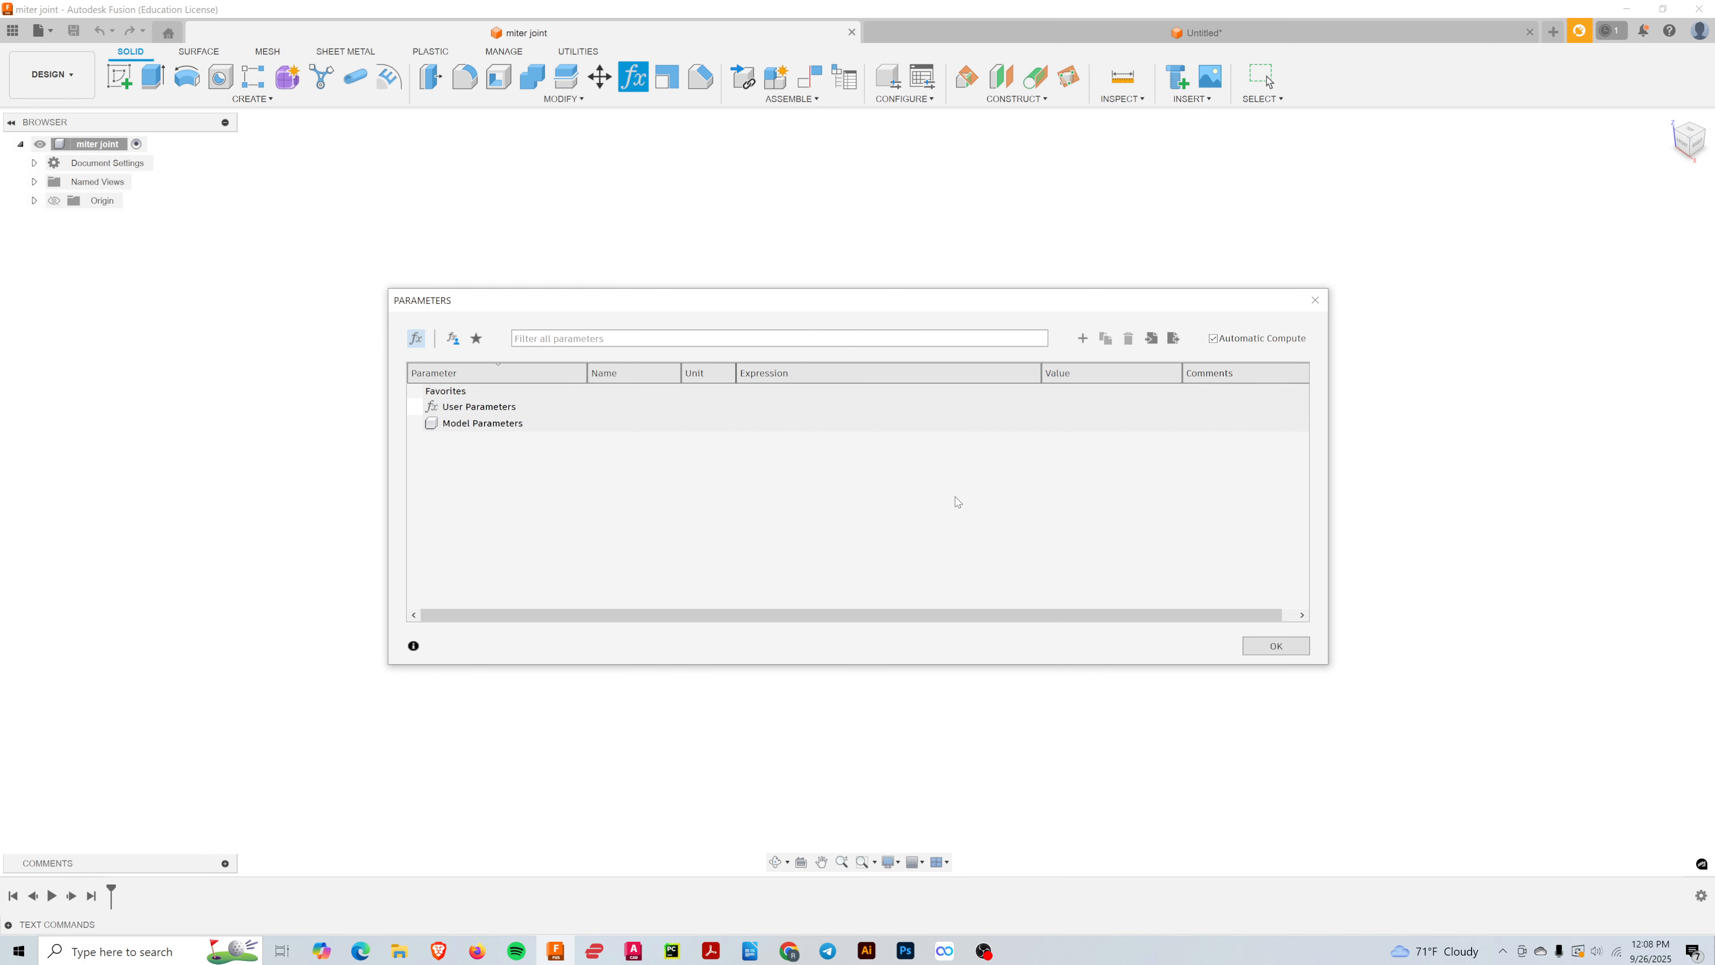
click(1082, 339)
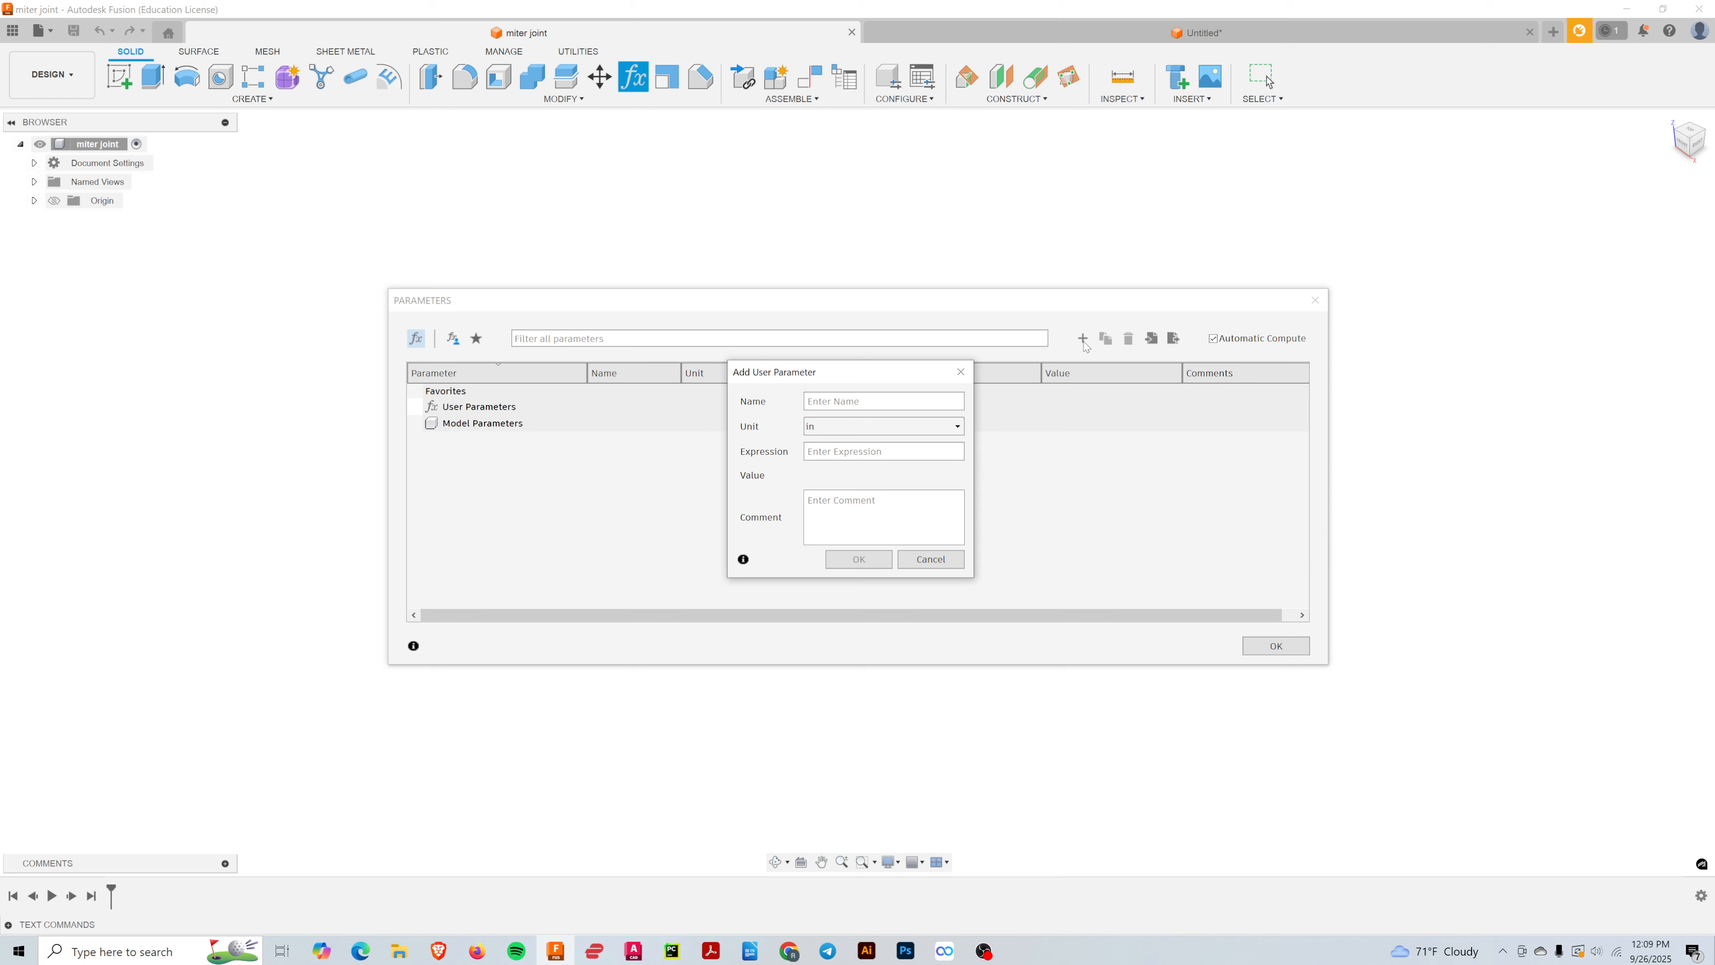
text(M)
key(BackSpace)
text(mheight)
click(828, 452)
text(4)
key(Return)
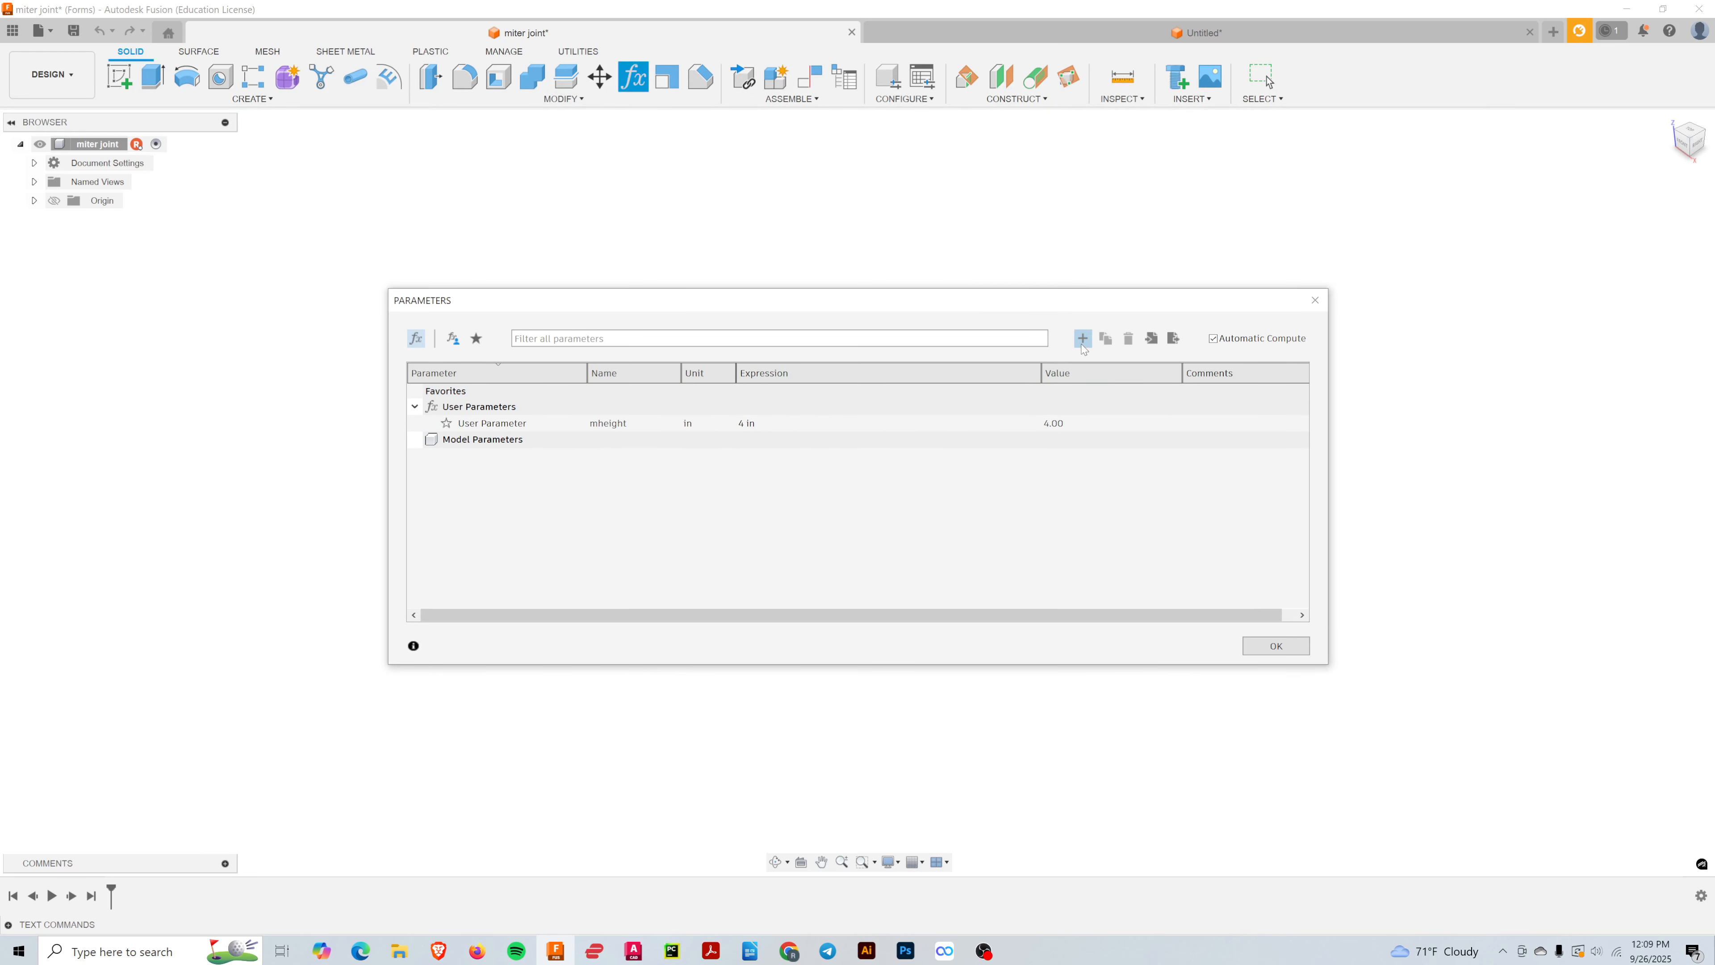
- Add a user parameter named mwidth in inches with a value of 5
click(1082, 339)
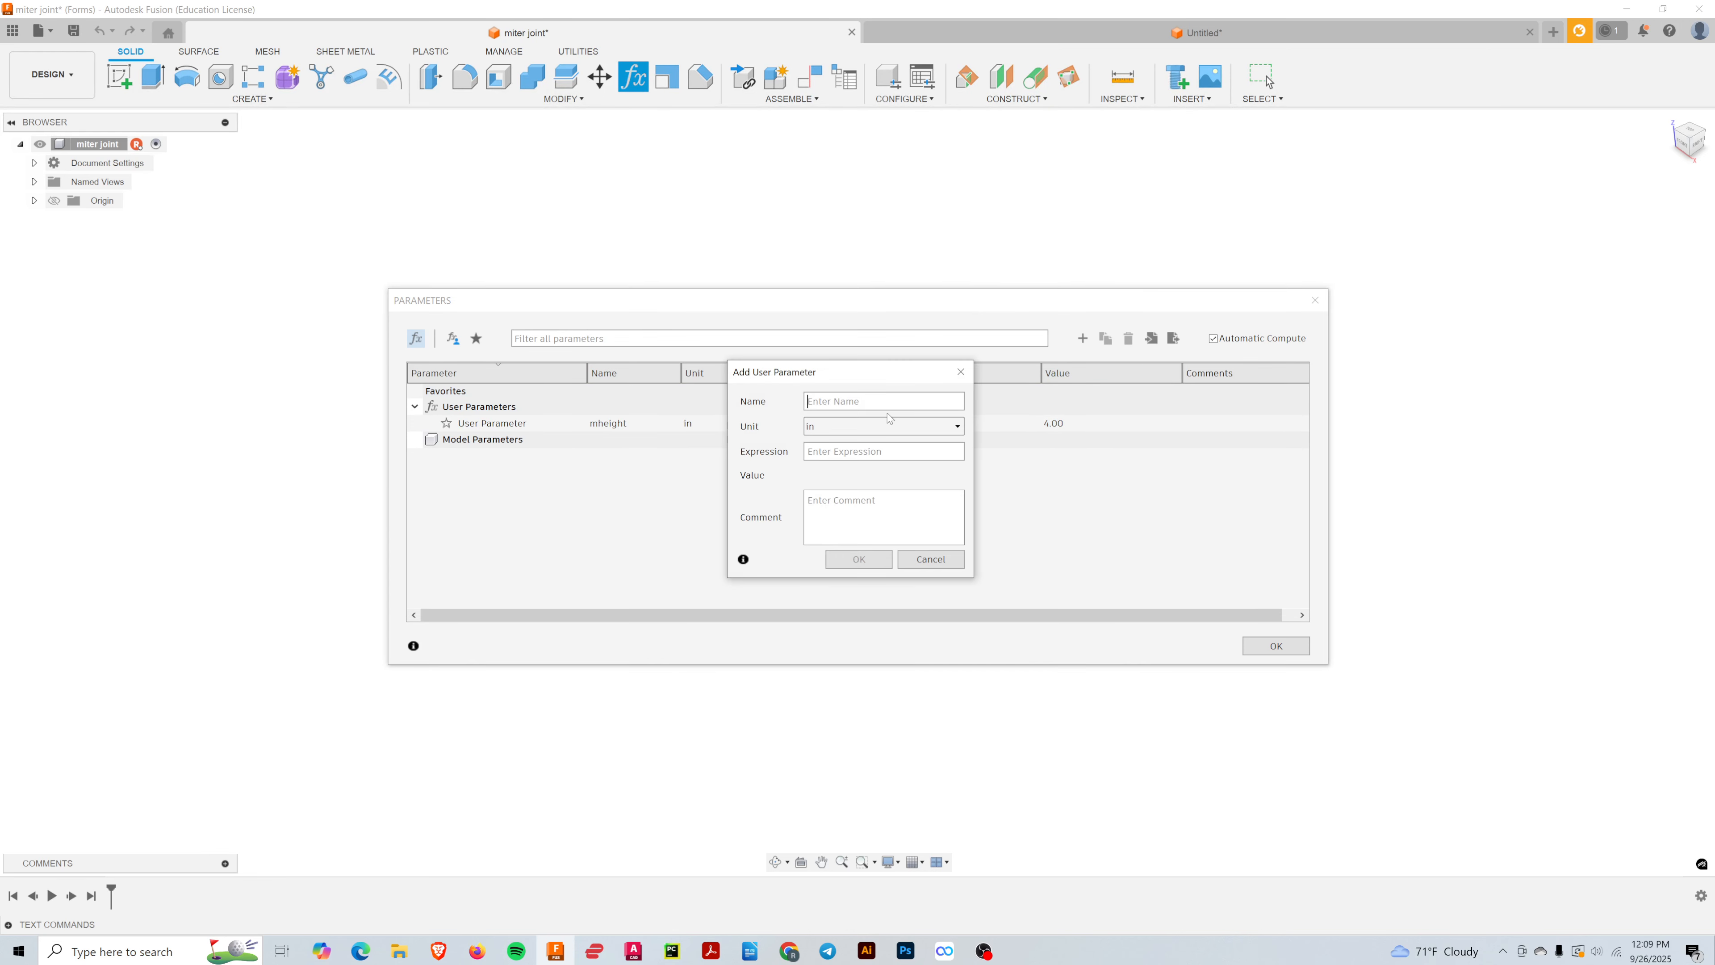
text(mwidth)
click(847, 450)
text(5)
key(Return)
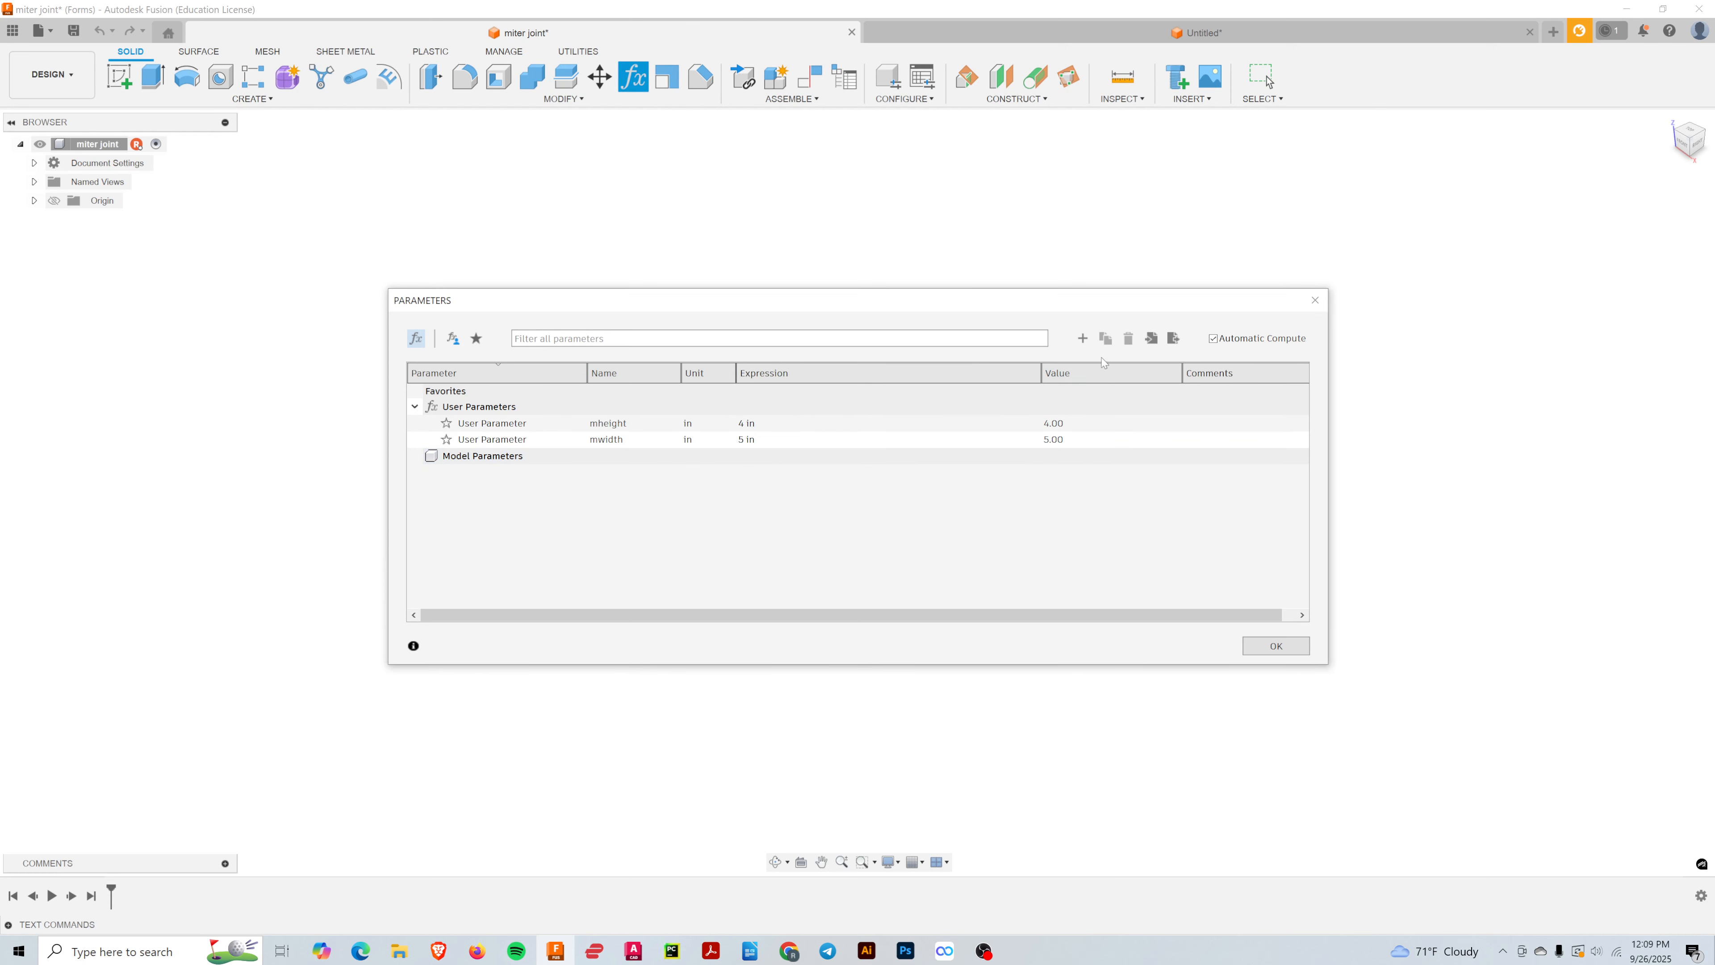
- Add a user parameter named mlength in inches with a value of 8
click(1082, 337)
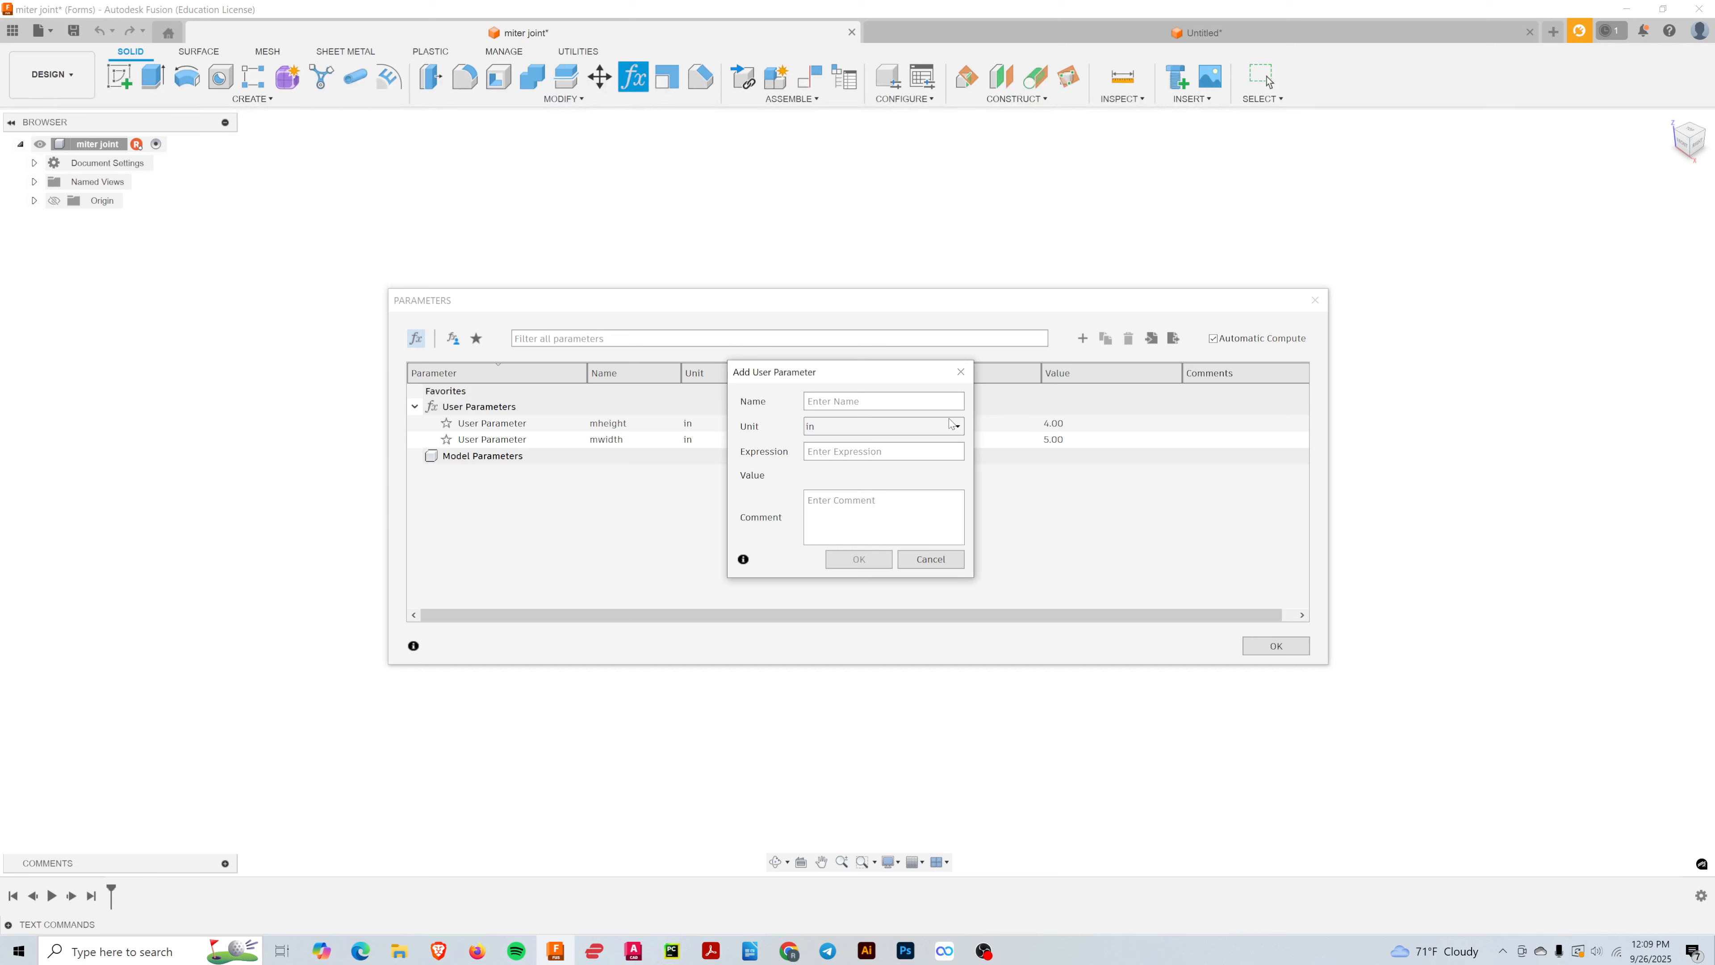
text(mlength)
click(832, 452)
text(8)
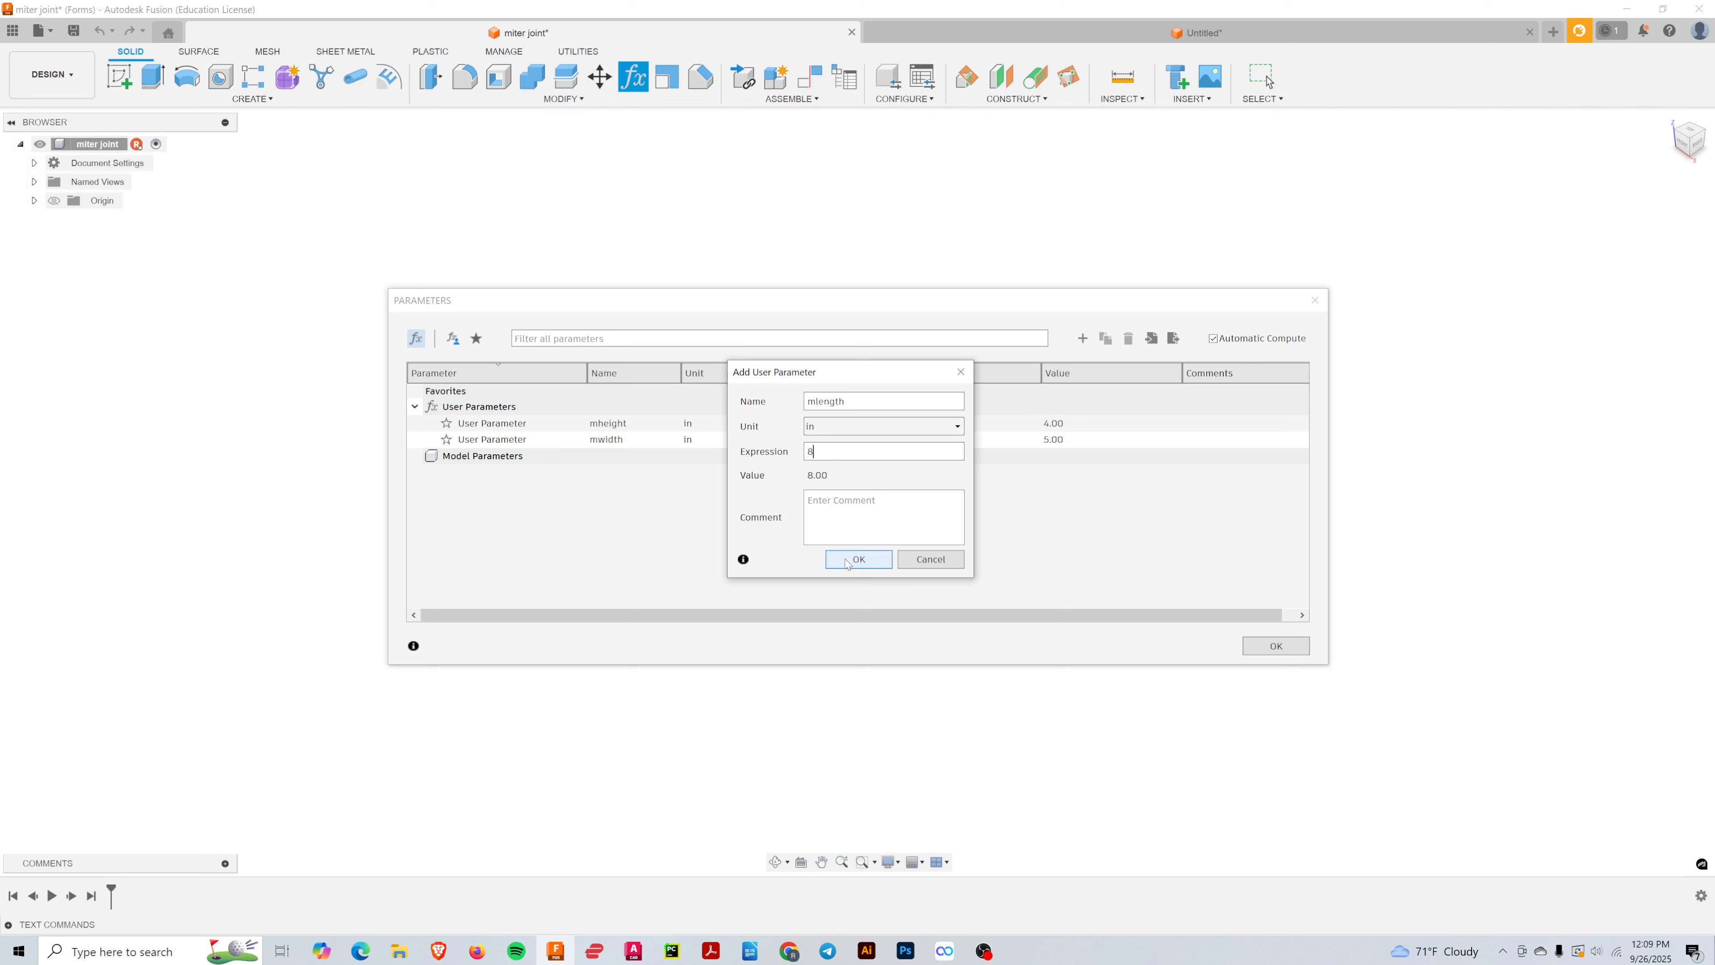
click(858, 559)
- Add a user parameter named mthick in inches with a value of 0.5 and close the parameters dialog
click(1082, 339)
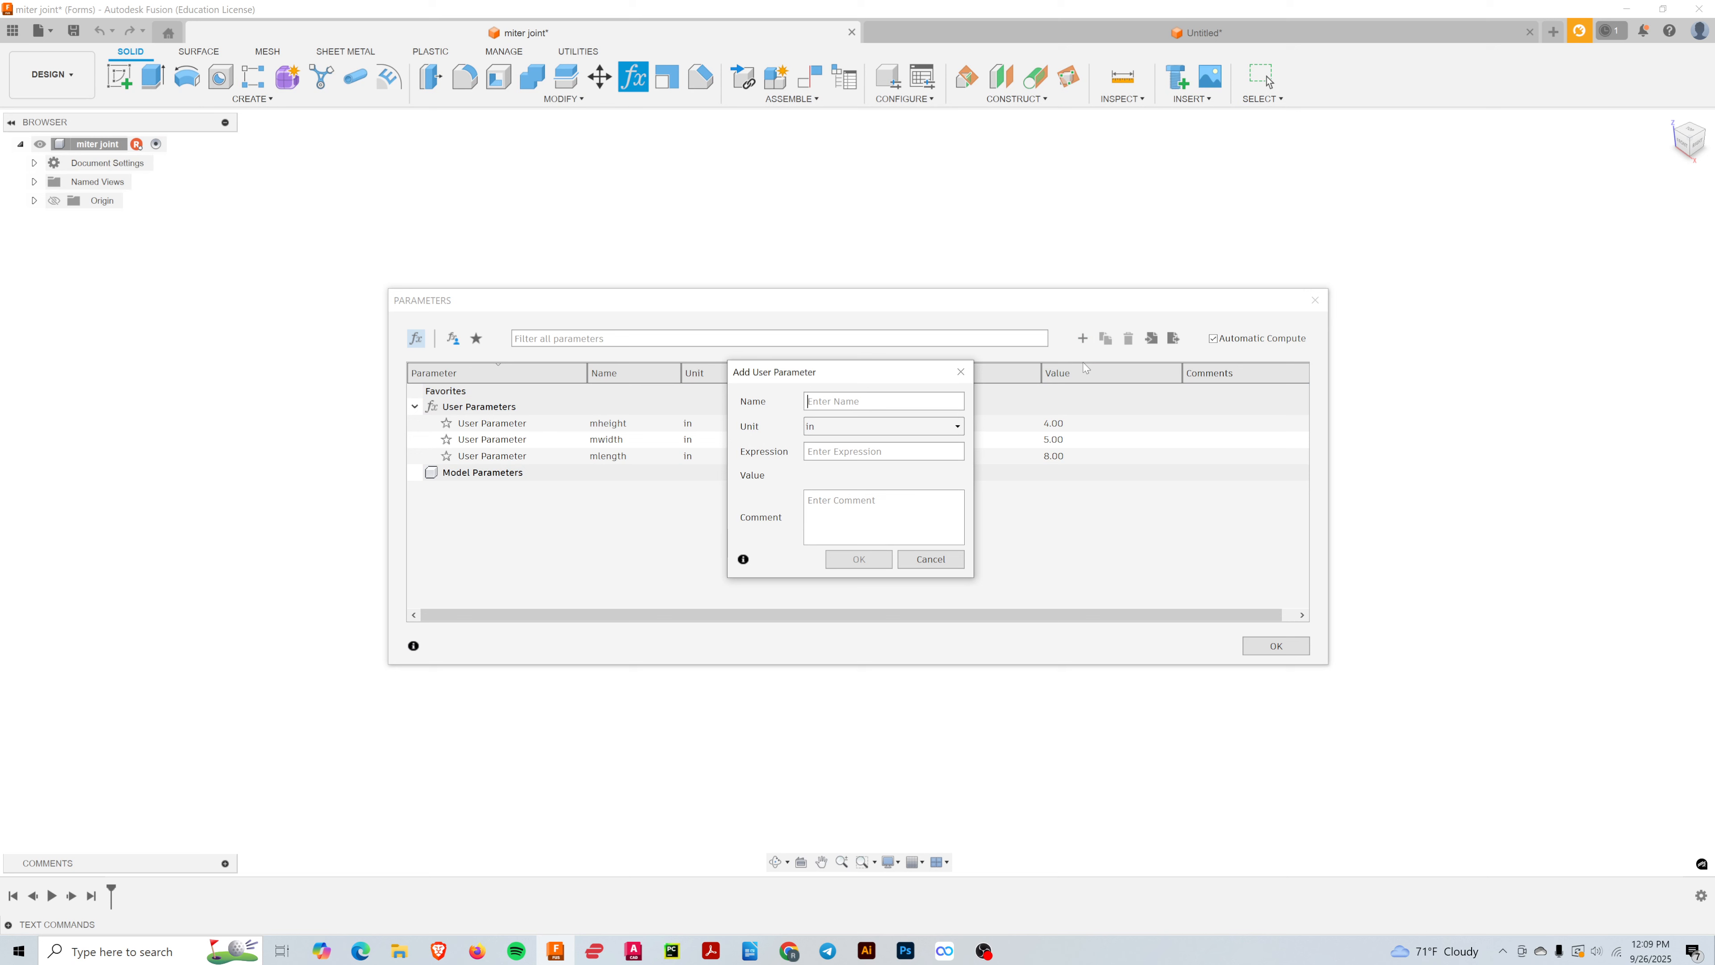
text(mthick)
click(842, 451)
text(.5)
click(859, 560)
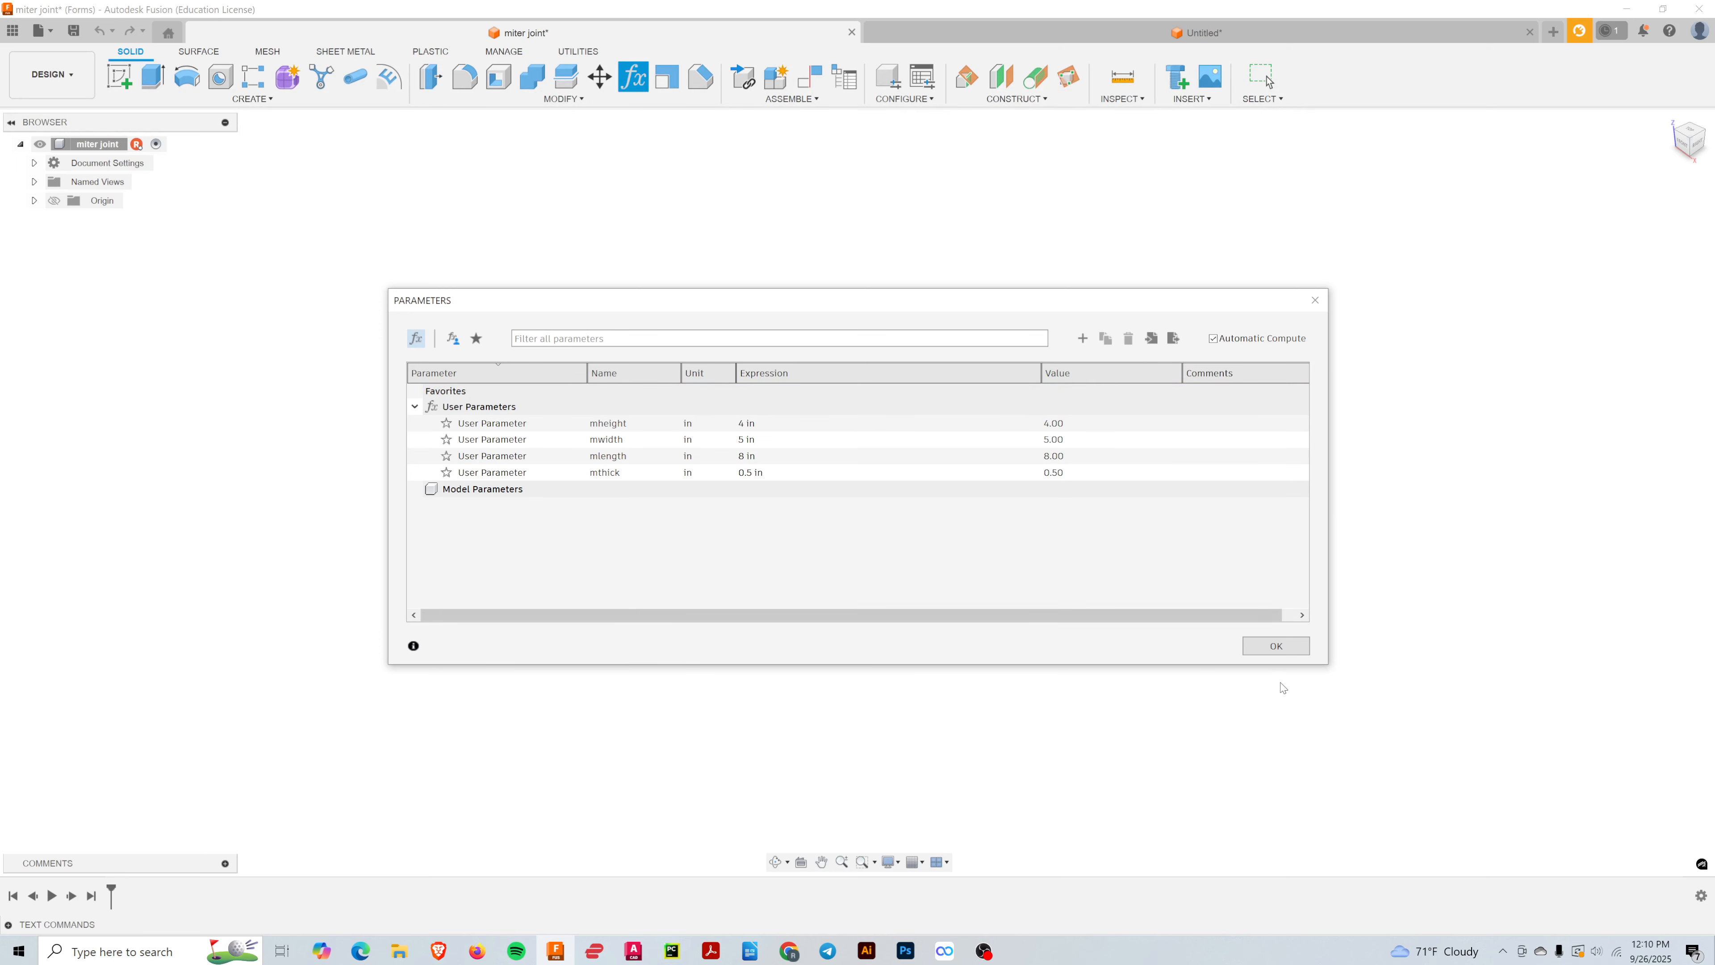
click(1276, 646)
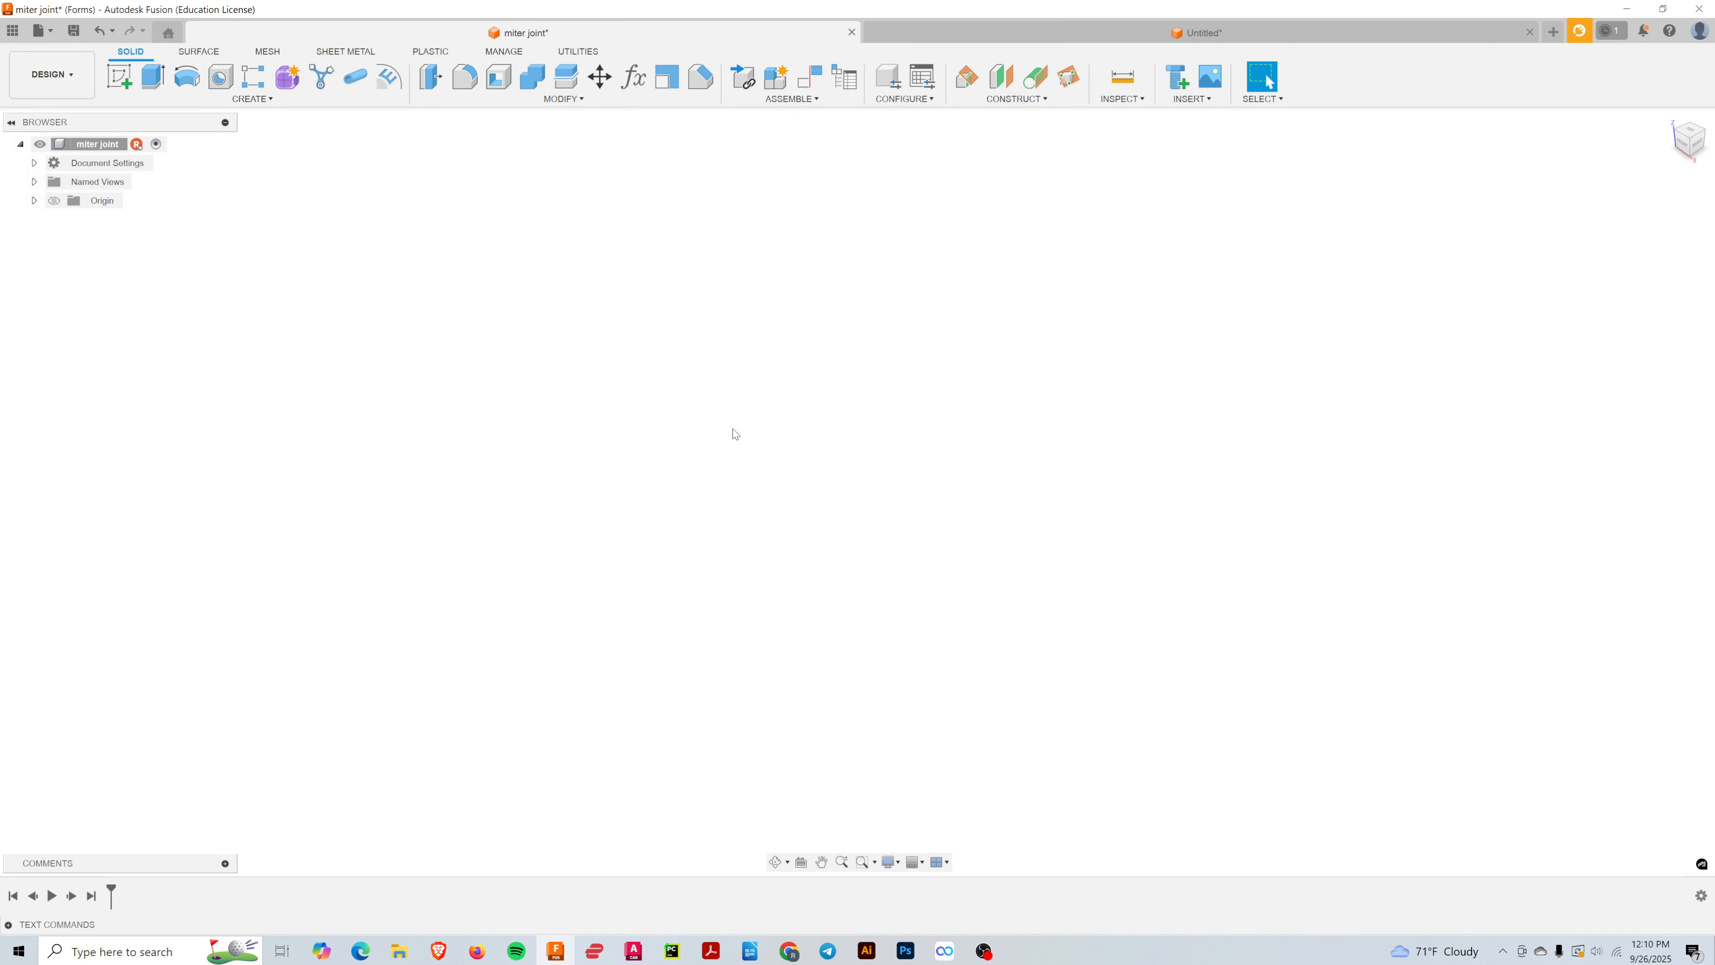
- Examine the miter cuts of the finished box in the Untitled design by rolling its history back before the last two features
click(952, 39)
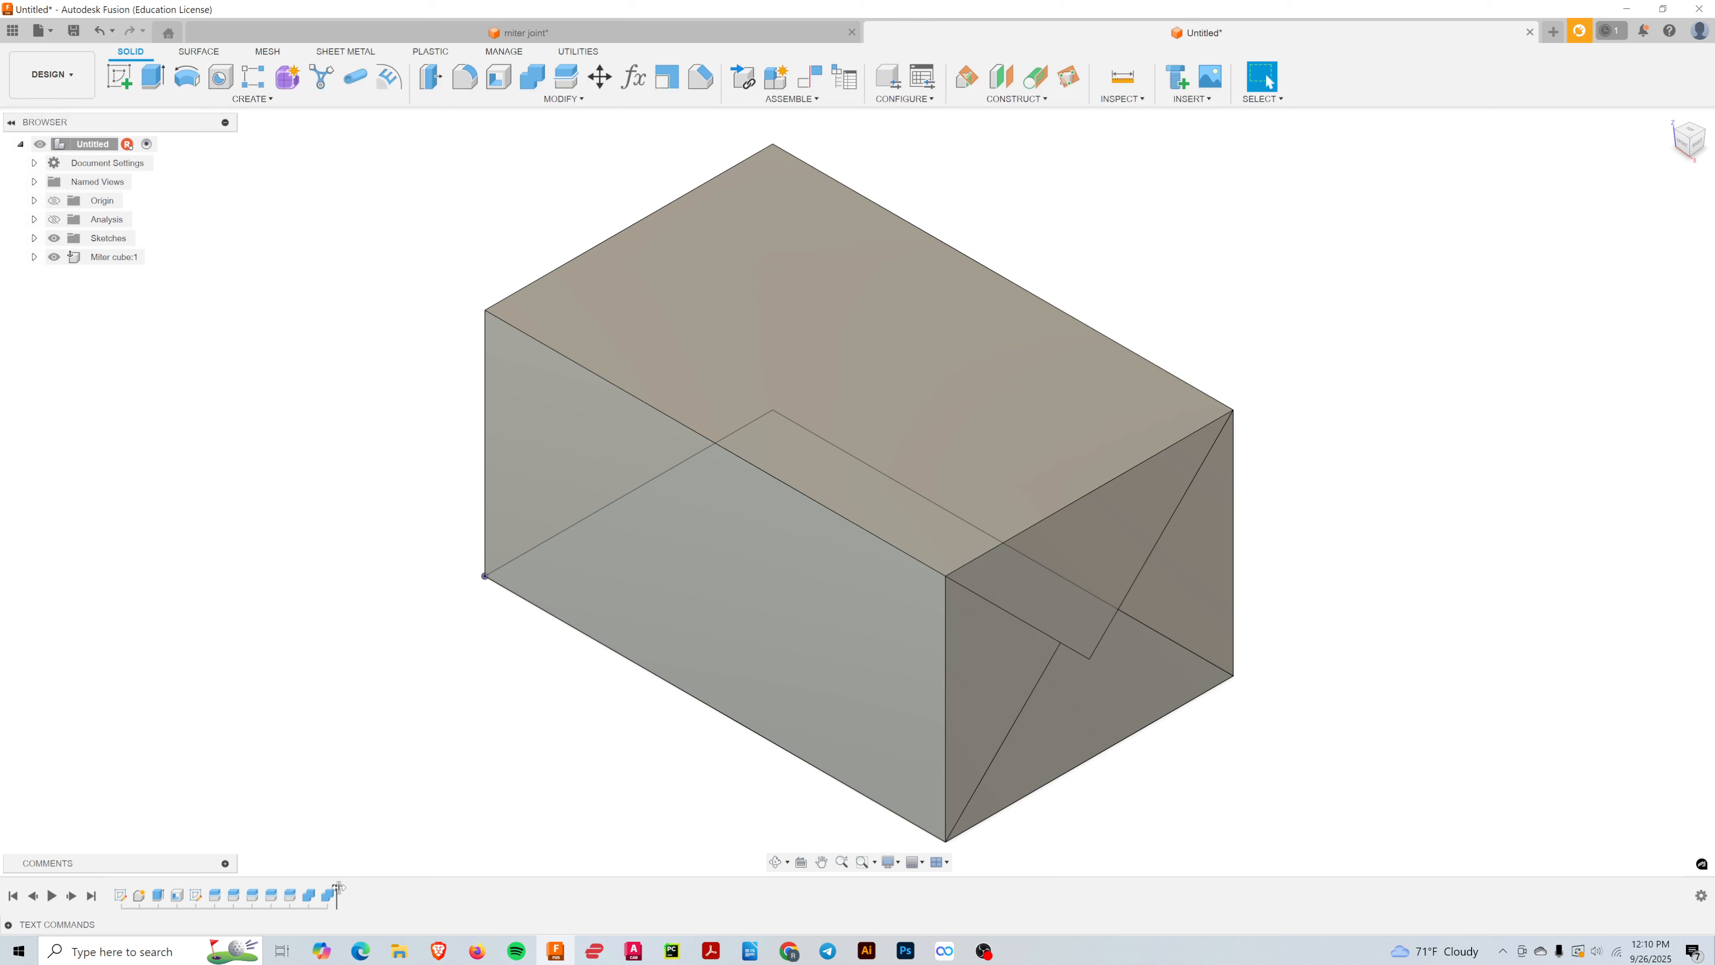
mouse_move(336, 890)
mouse_down()
mouse_move(154, 896)
mouse_move(270, 885)
mouse_up()
drag(278, 886, 336, 887)
mouse_move(938, 805)
shift+middle_down()
mouse_move(1202, 755)
mouse_move(1111, 700)
mouse_move(988, 671)
mouse_move(938, 608)
shift+middle_up()
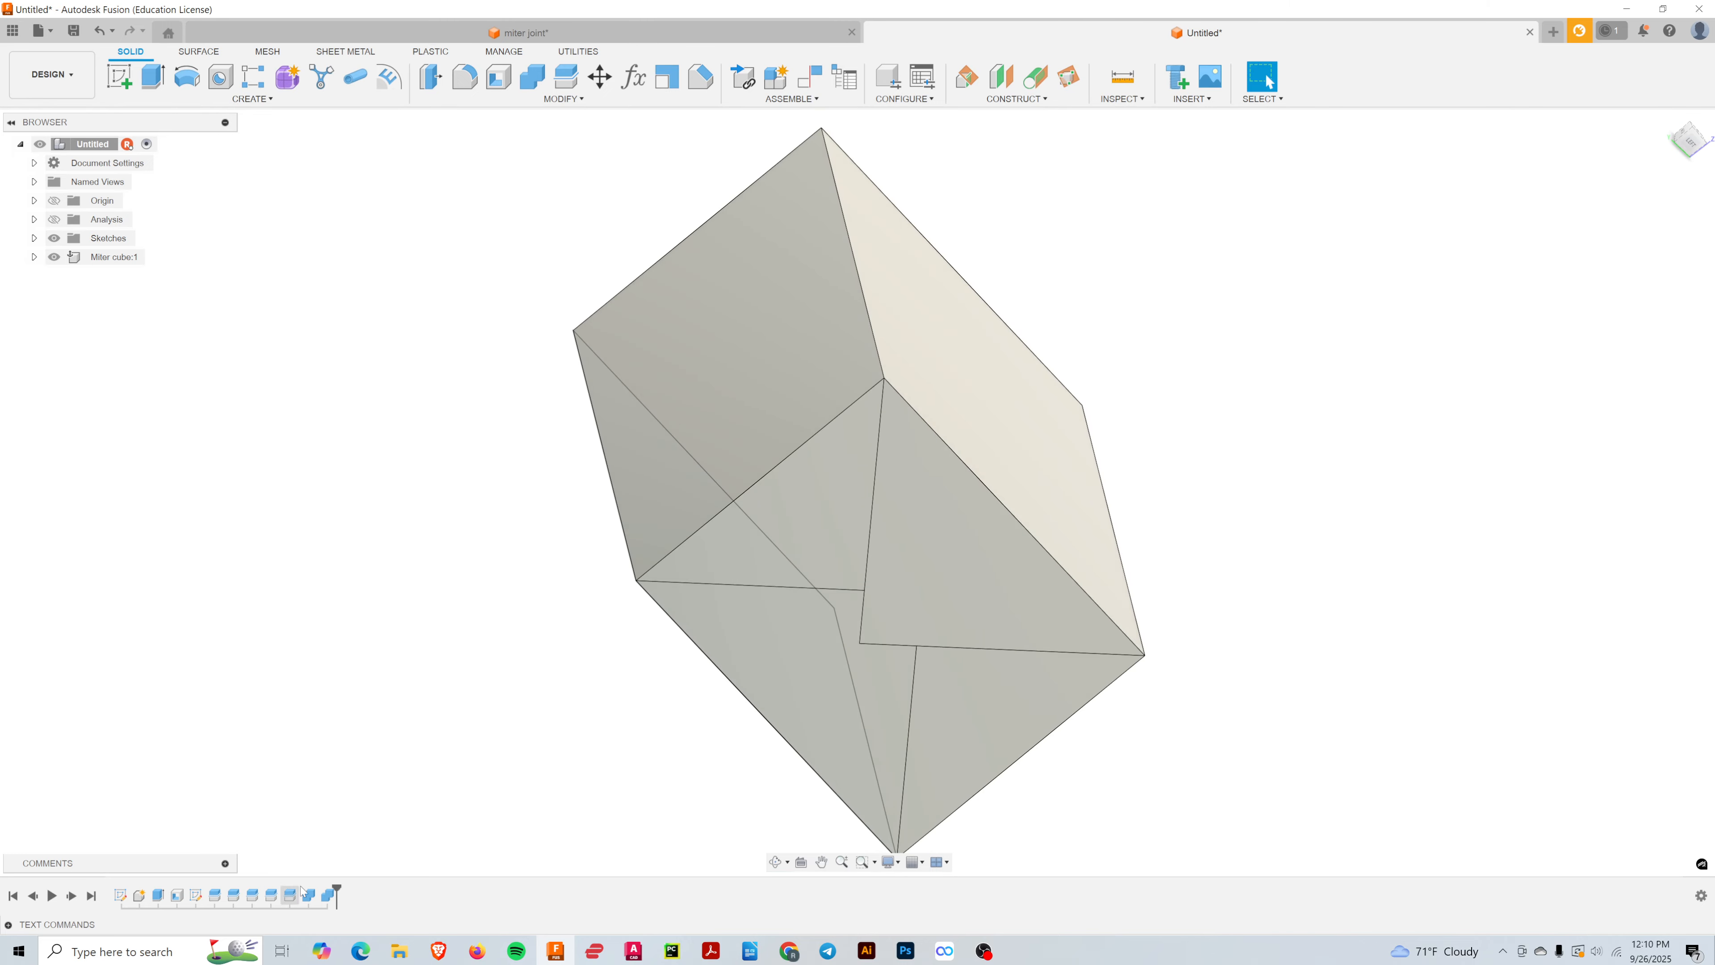
drag(336, 886, 299, 887)
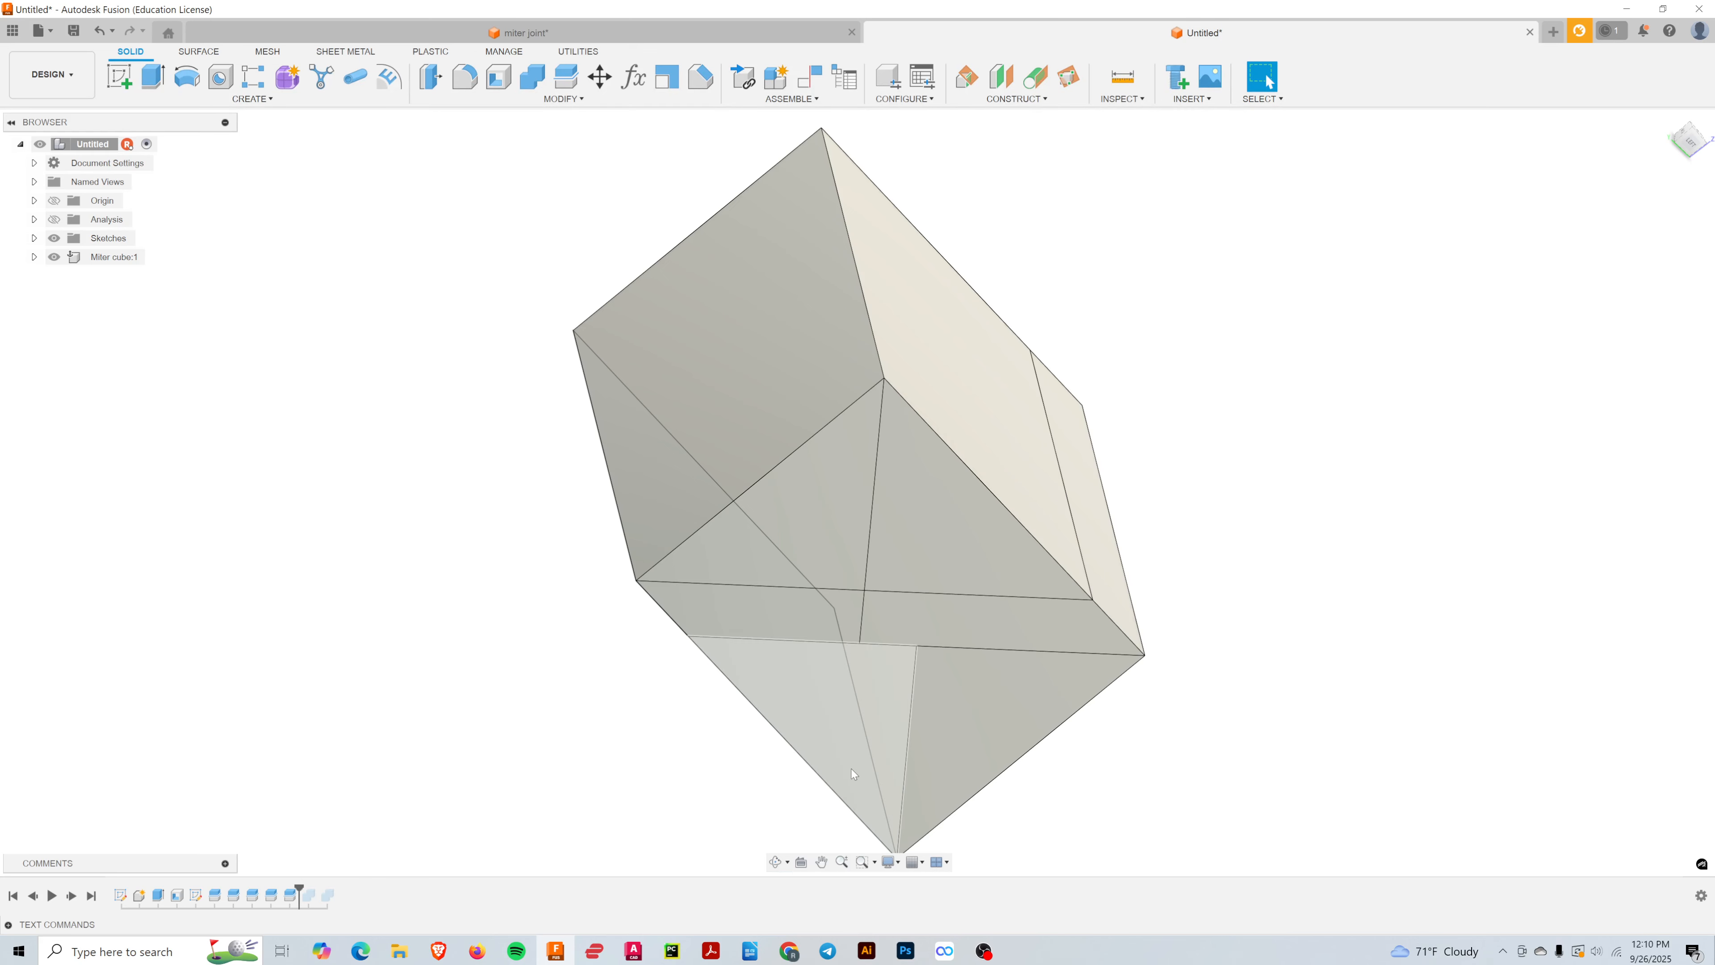
shift+middle_drag(851, 769, 1037, 542)
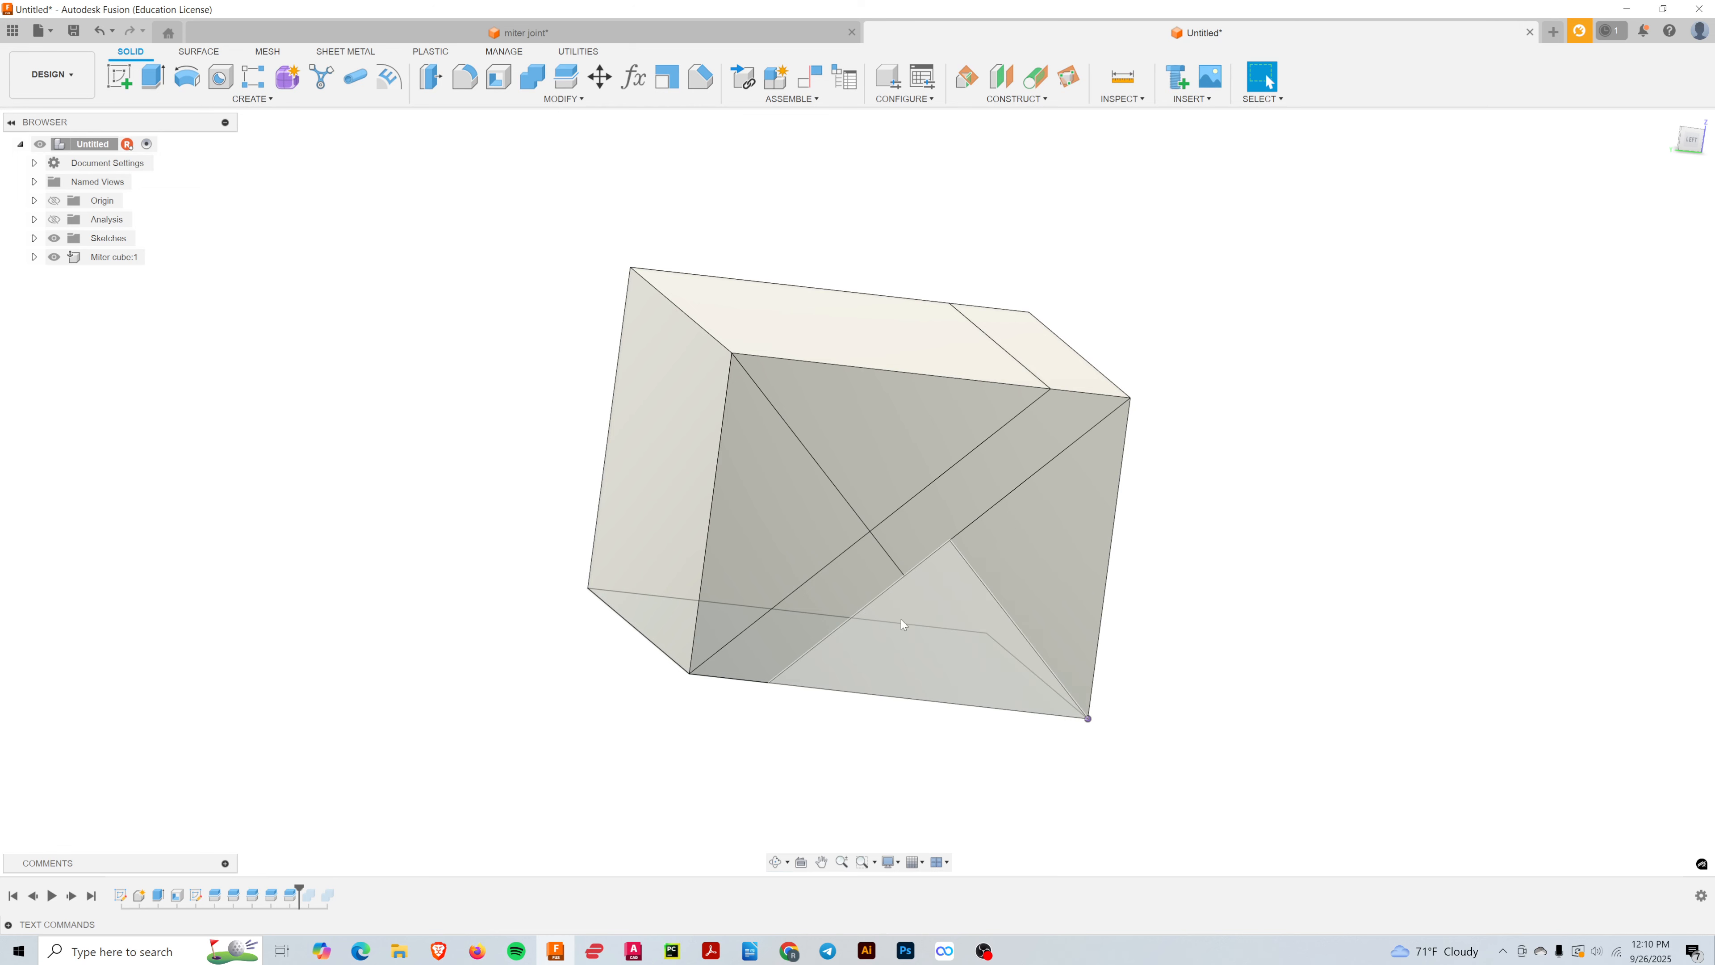
shift+middle_drag(639, 712, 742, 727)
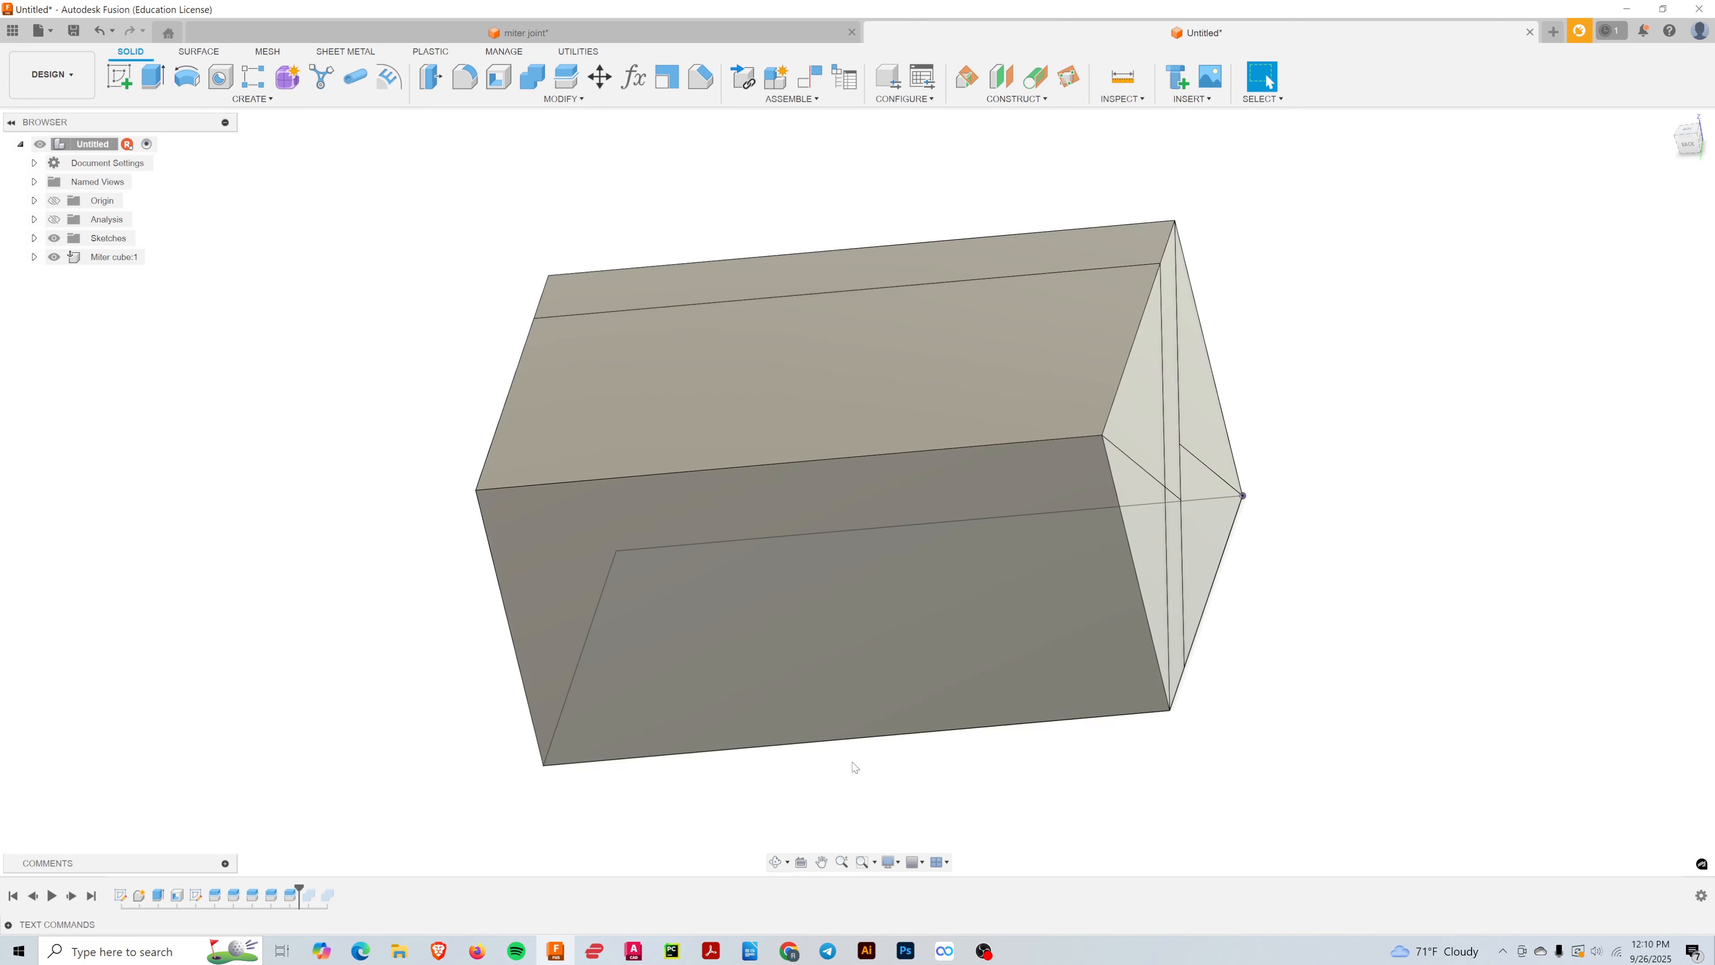
shift+middle_drag(1417, 532, 1389, 540)
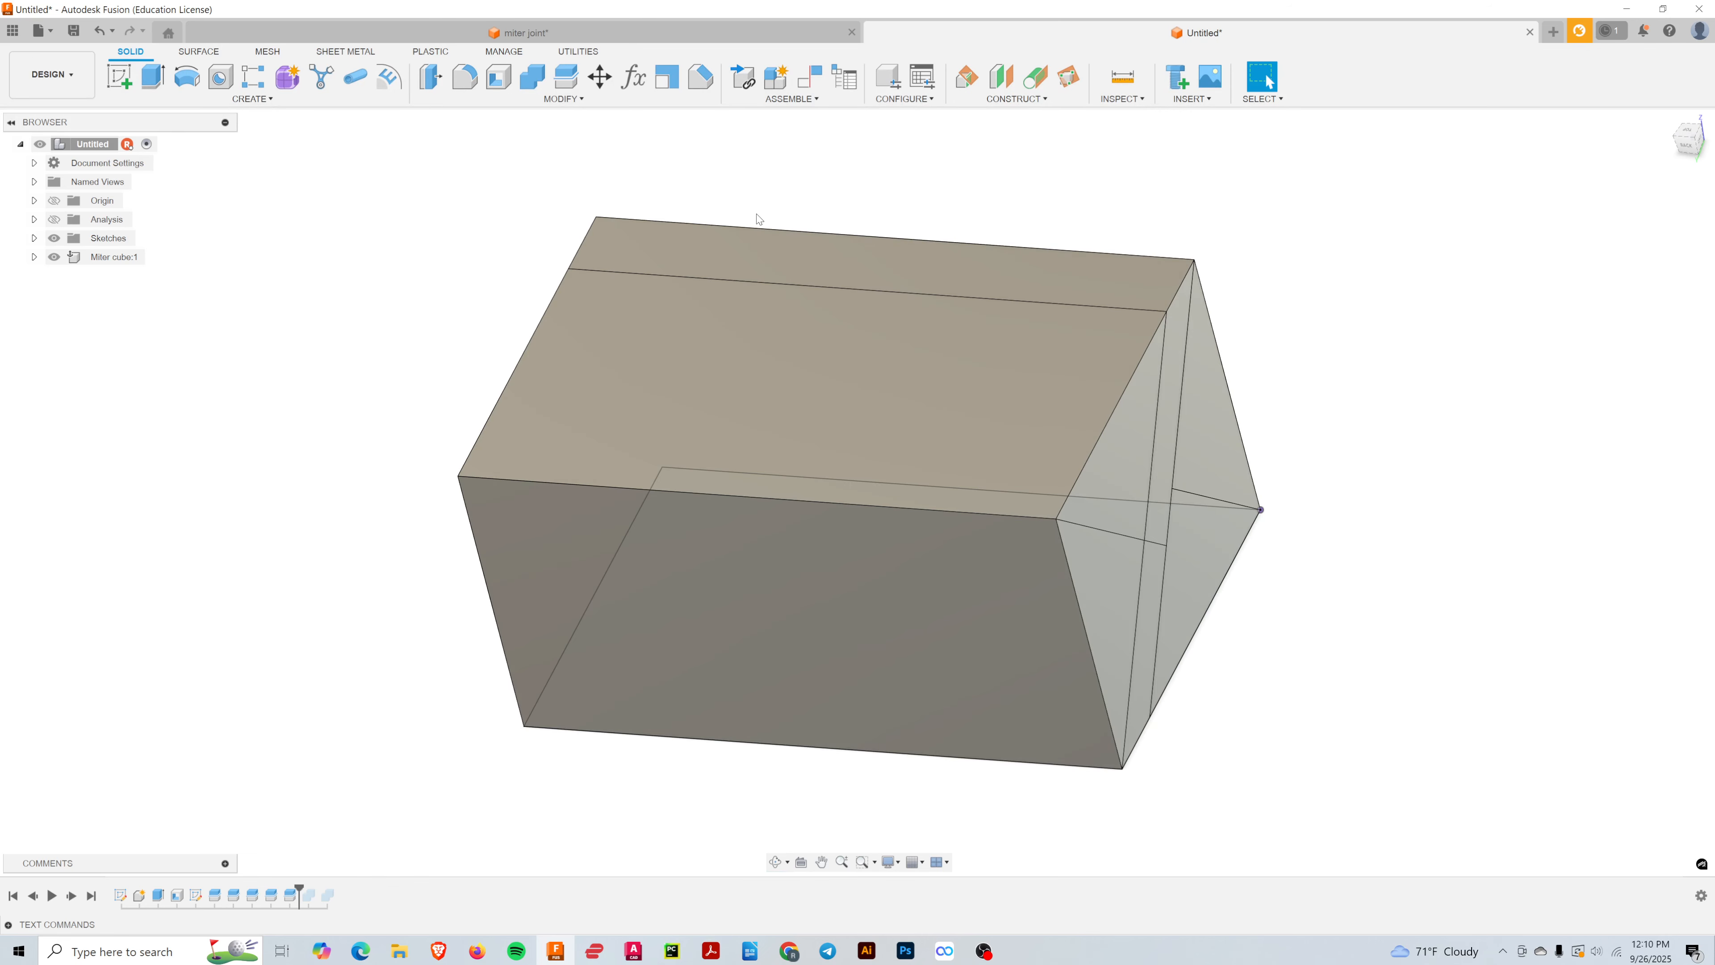
- Start a new sketch on the vertical YZ origin plane in the miter joint design
click(608, 38)
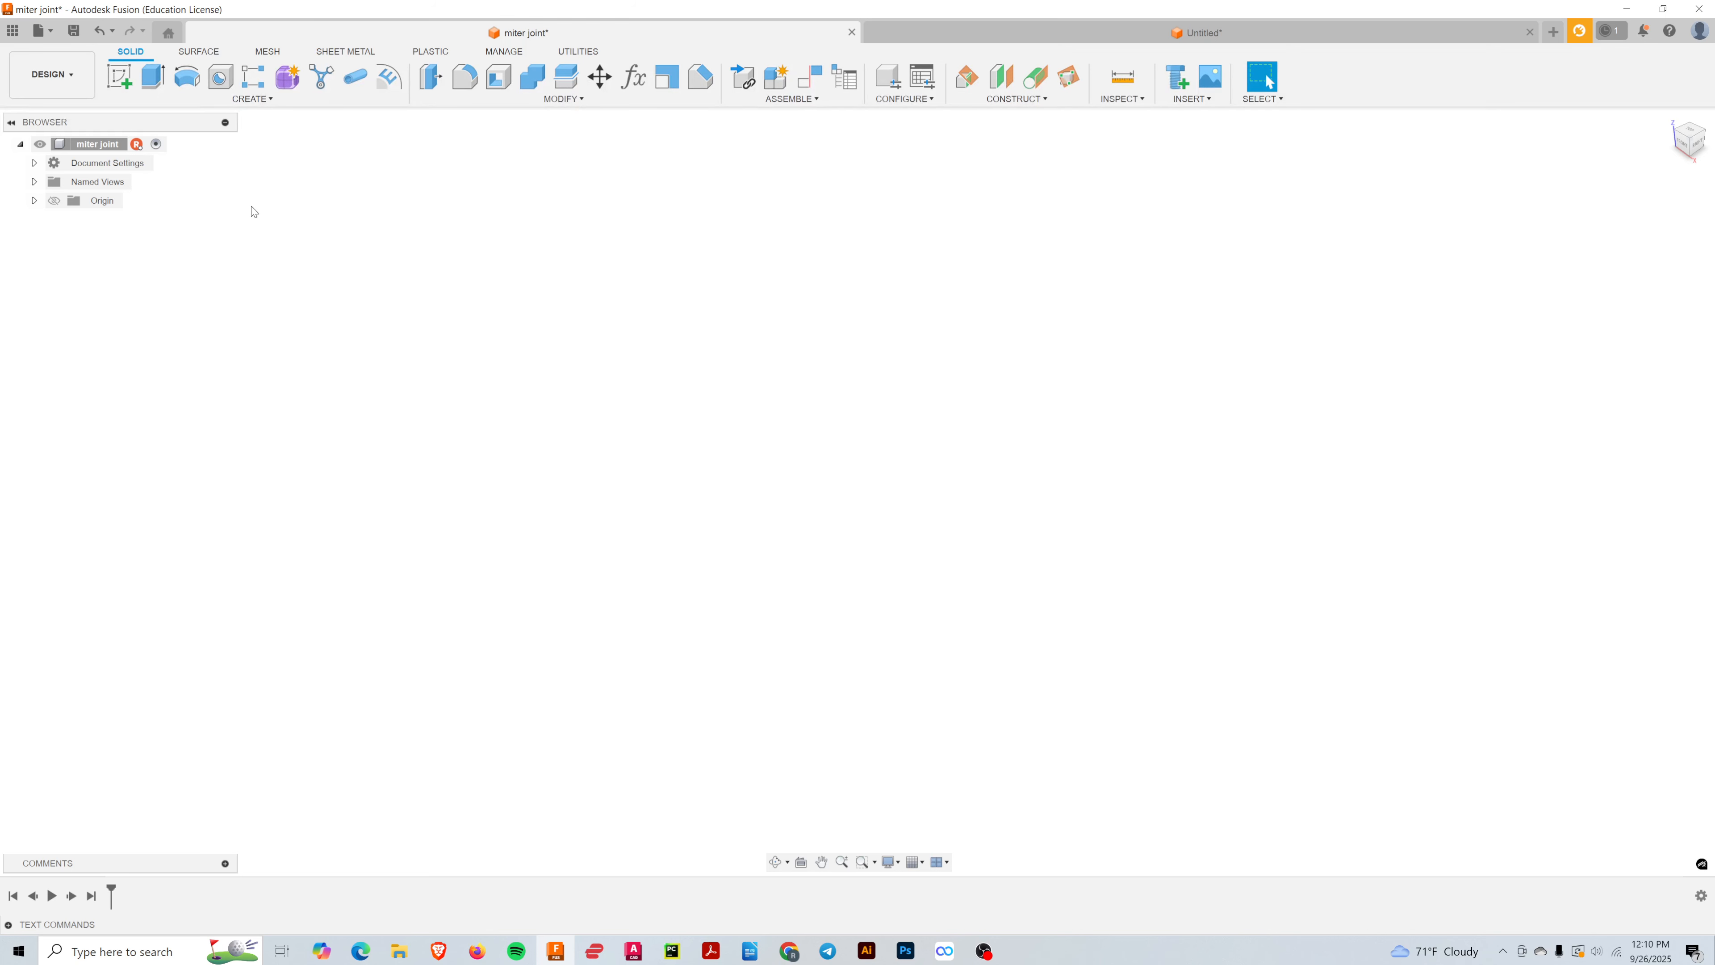
click(117, 81)
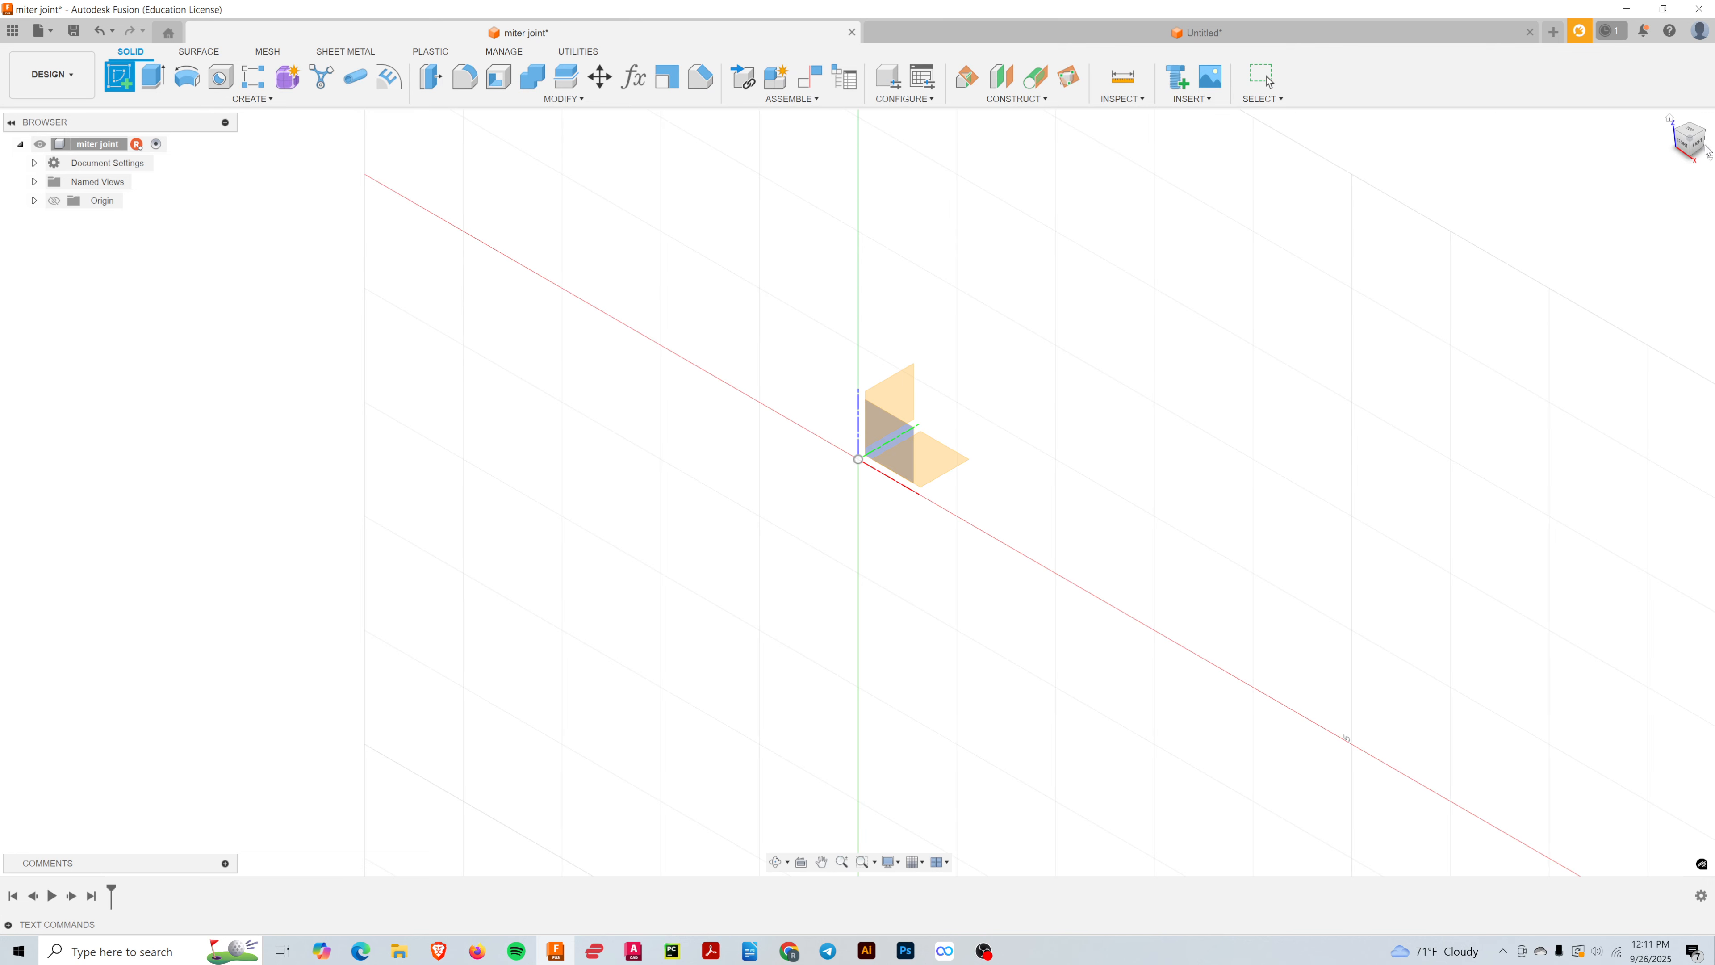
drag(1176, 529, 1248, 559)
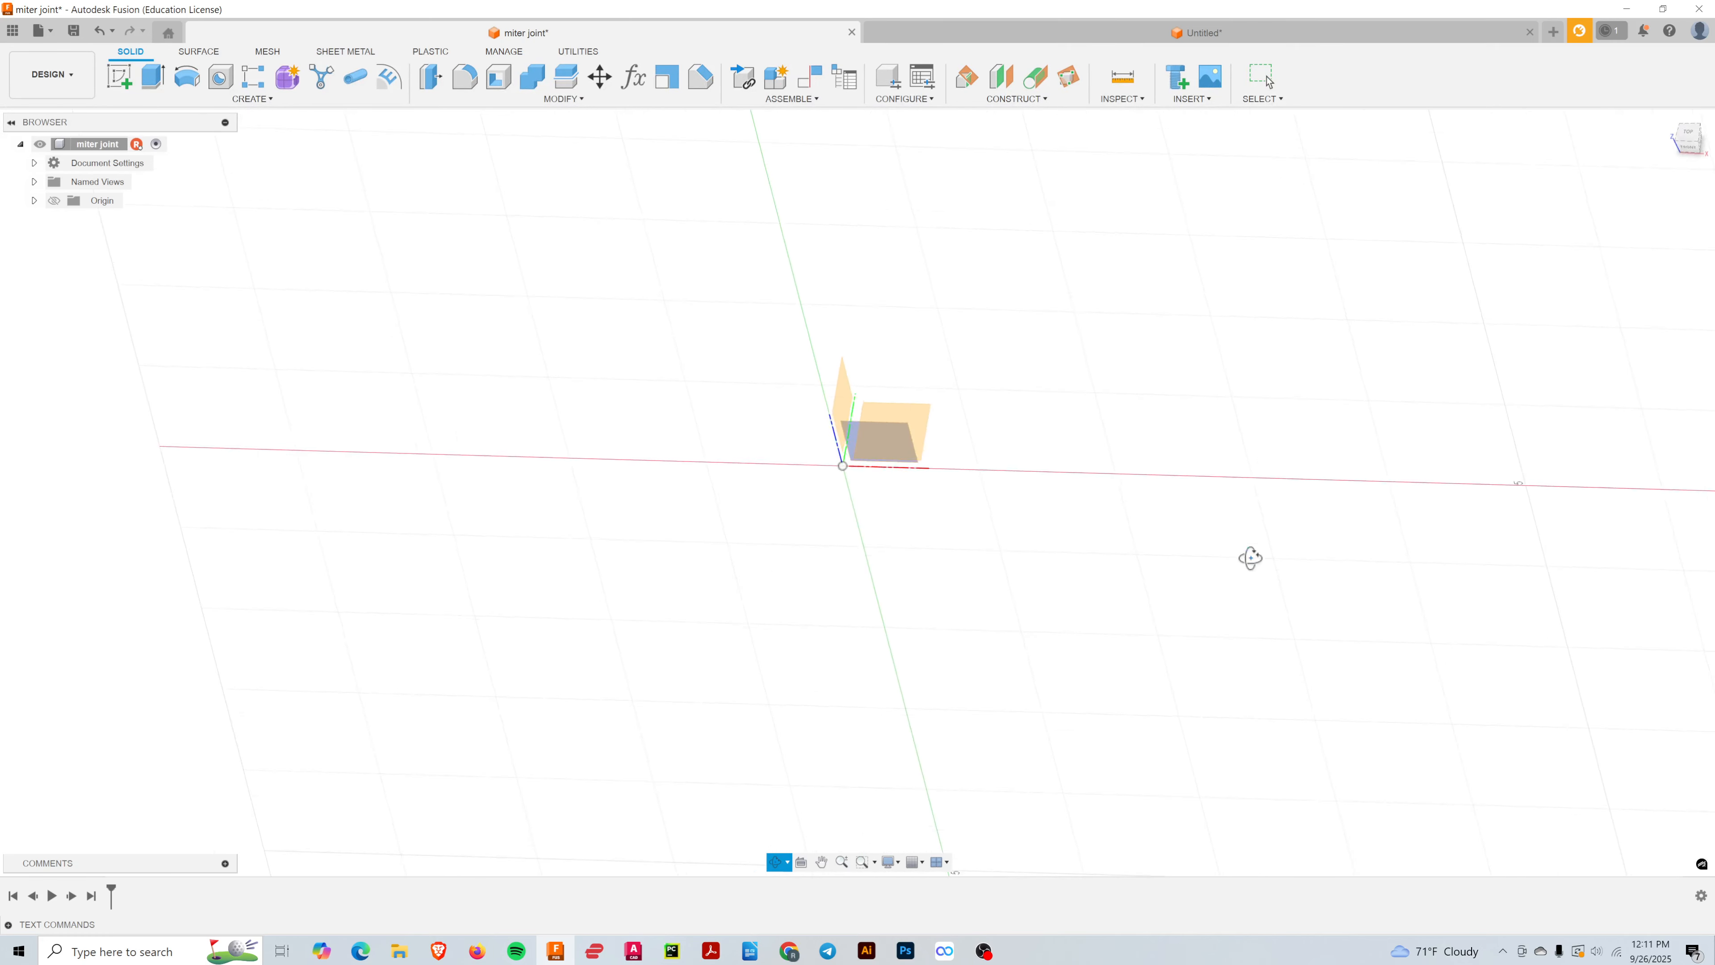
key(Escape)
scroll(861, 483, up, 5)
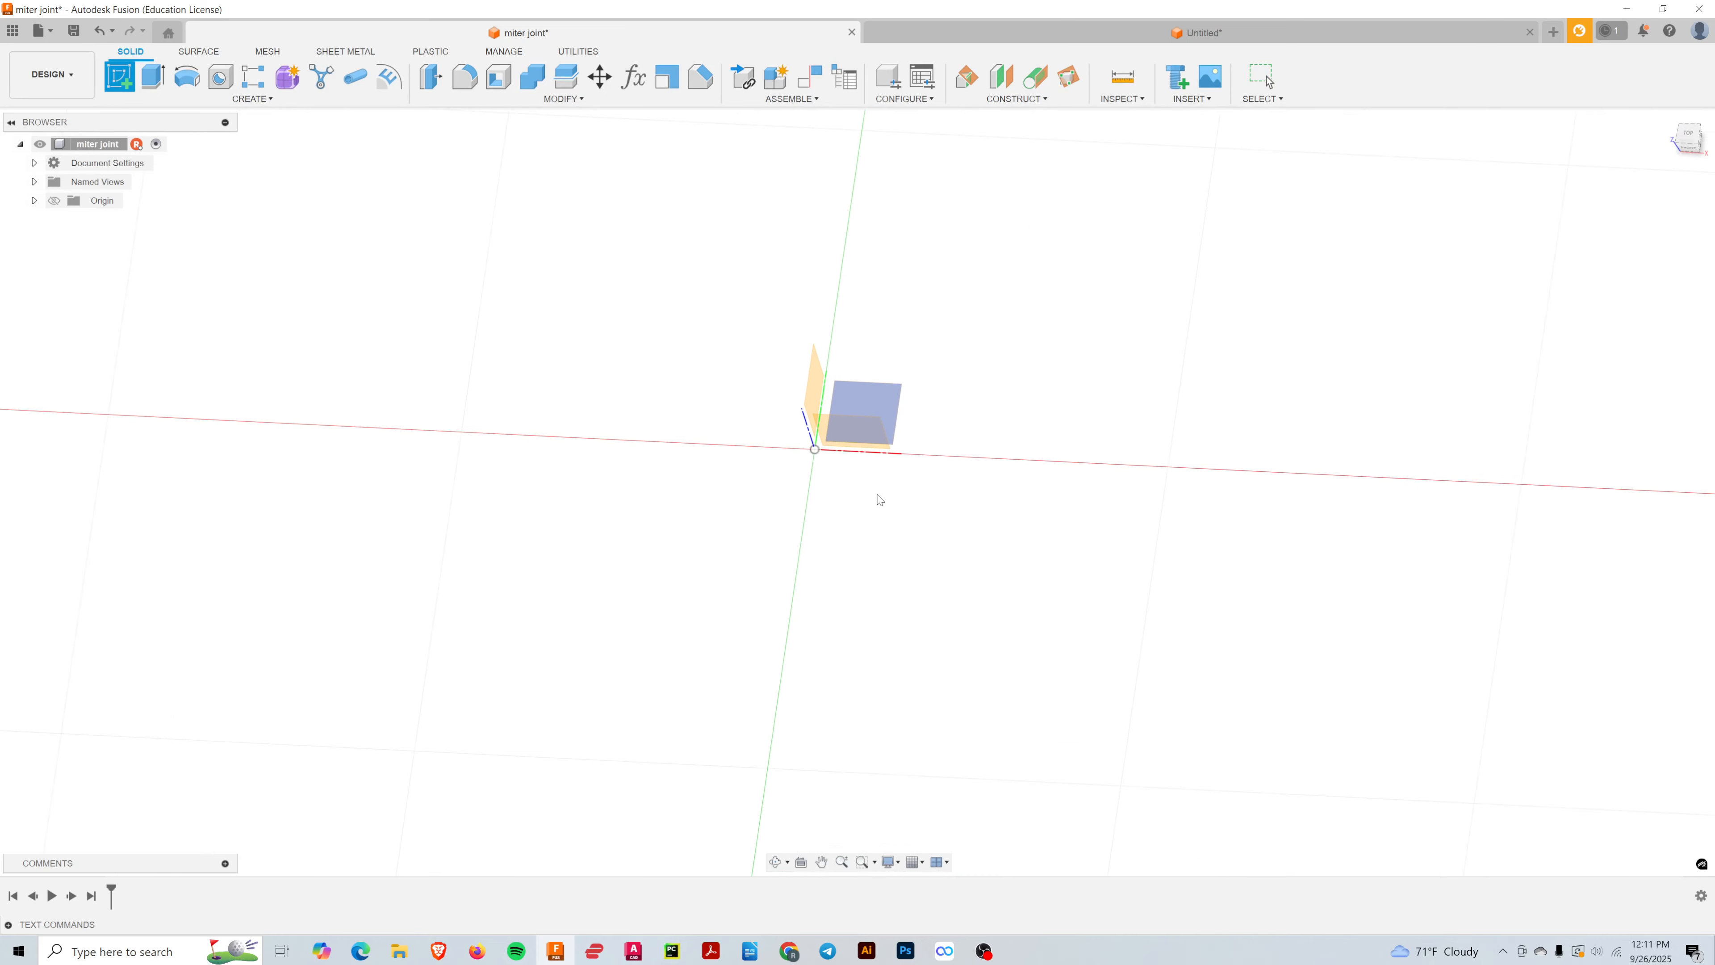
scroll(869, 493, down, 2)
shift+middle_drag(909, 524, 913, 351)
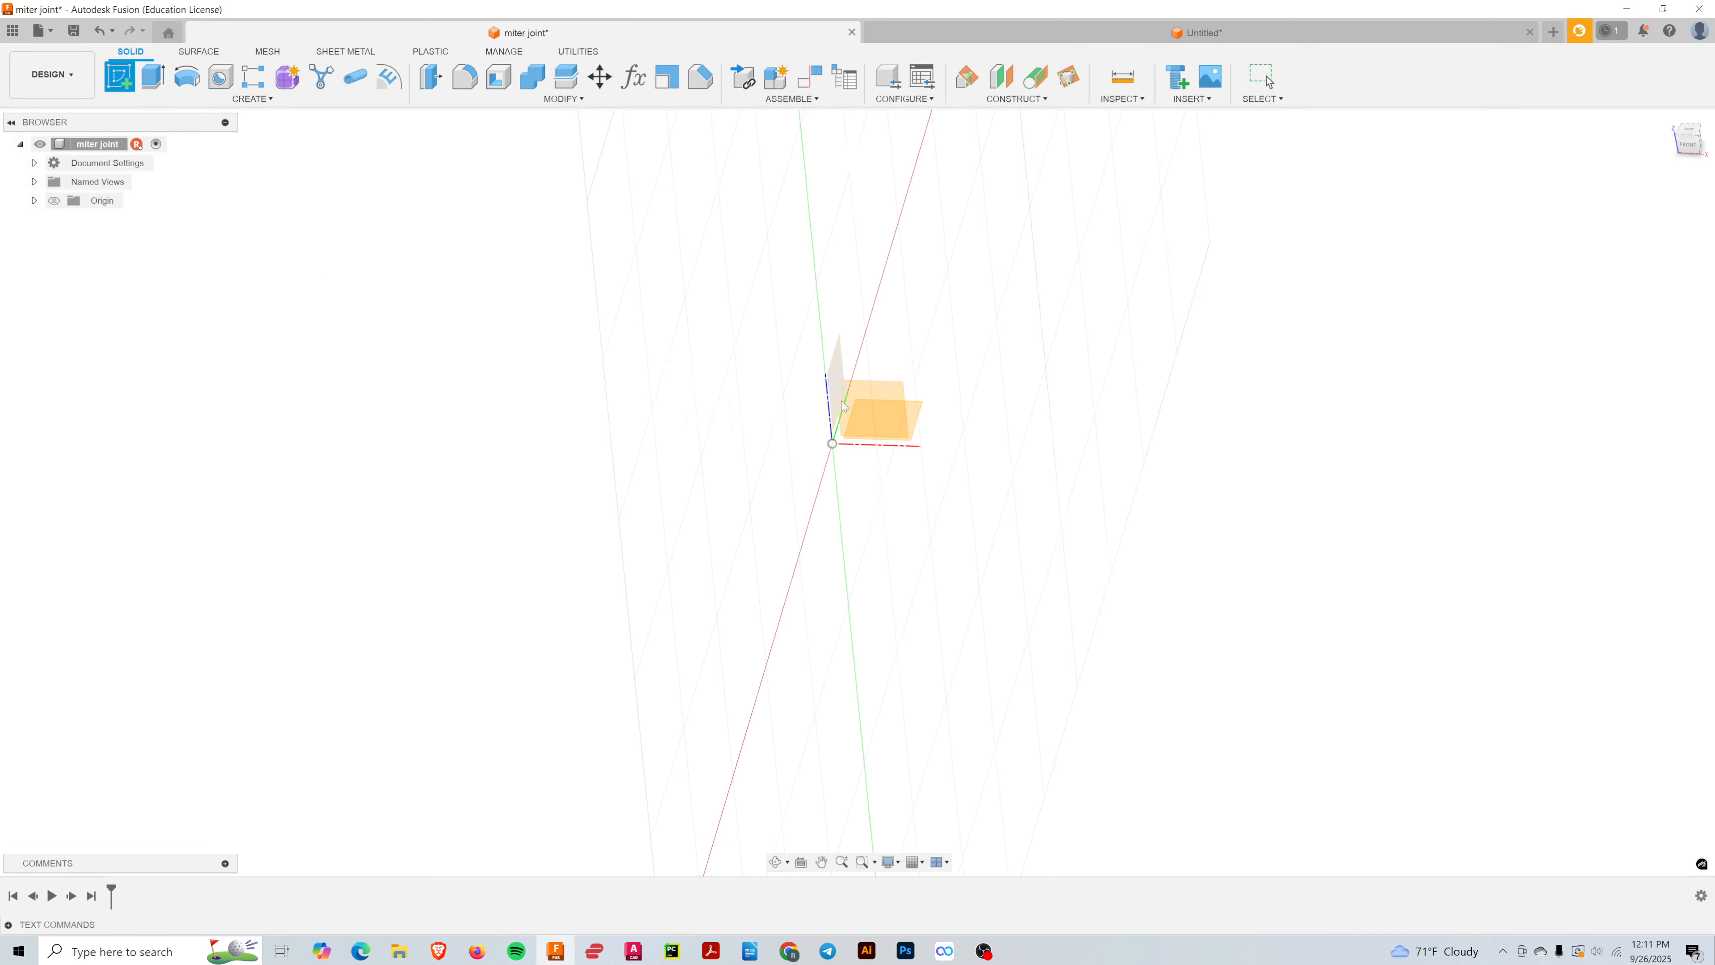
shift+middle_drag(934, 312, 889, 378)
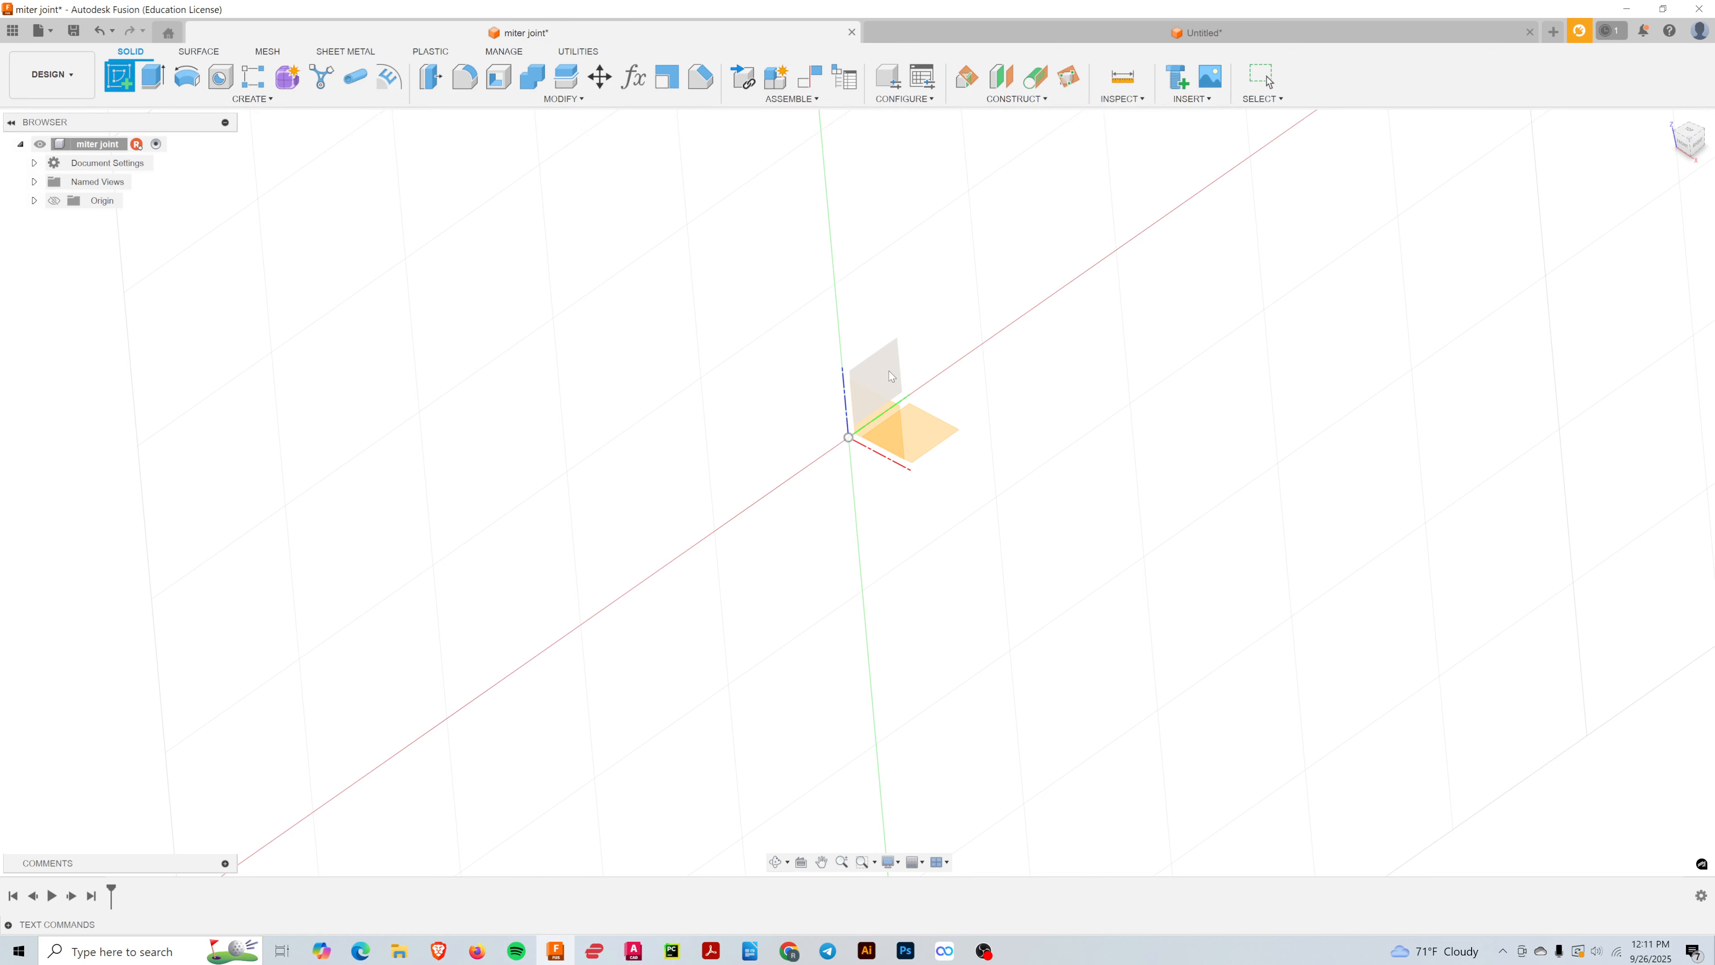
click(884, 375)
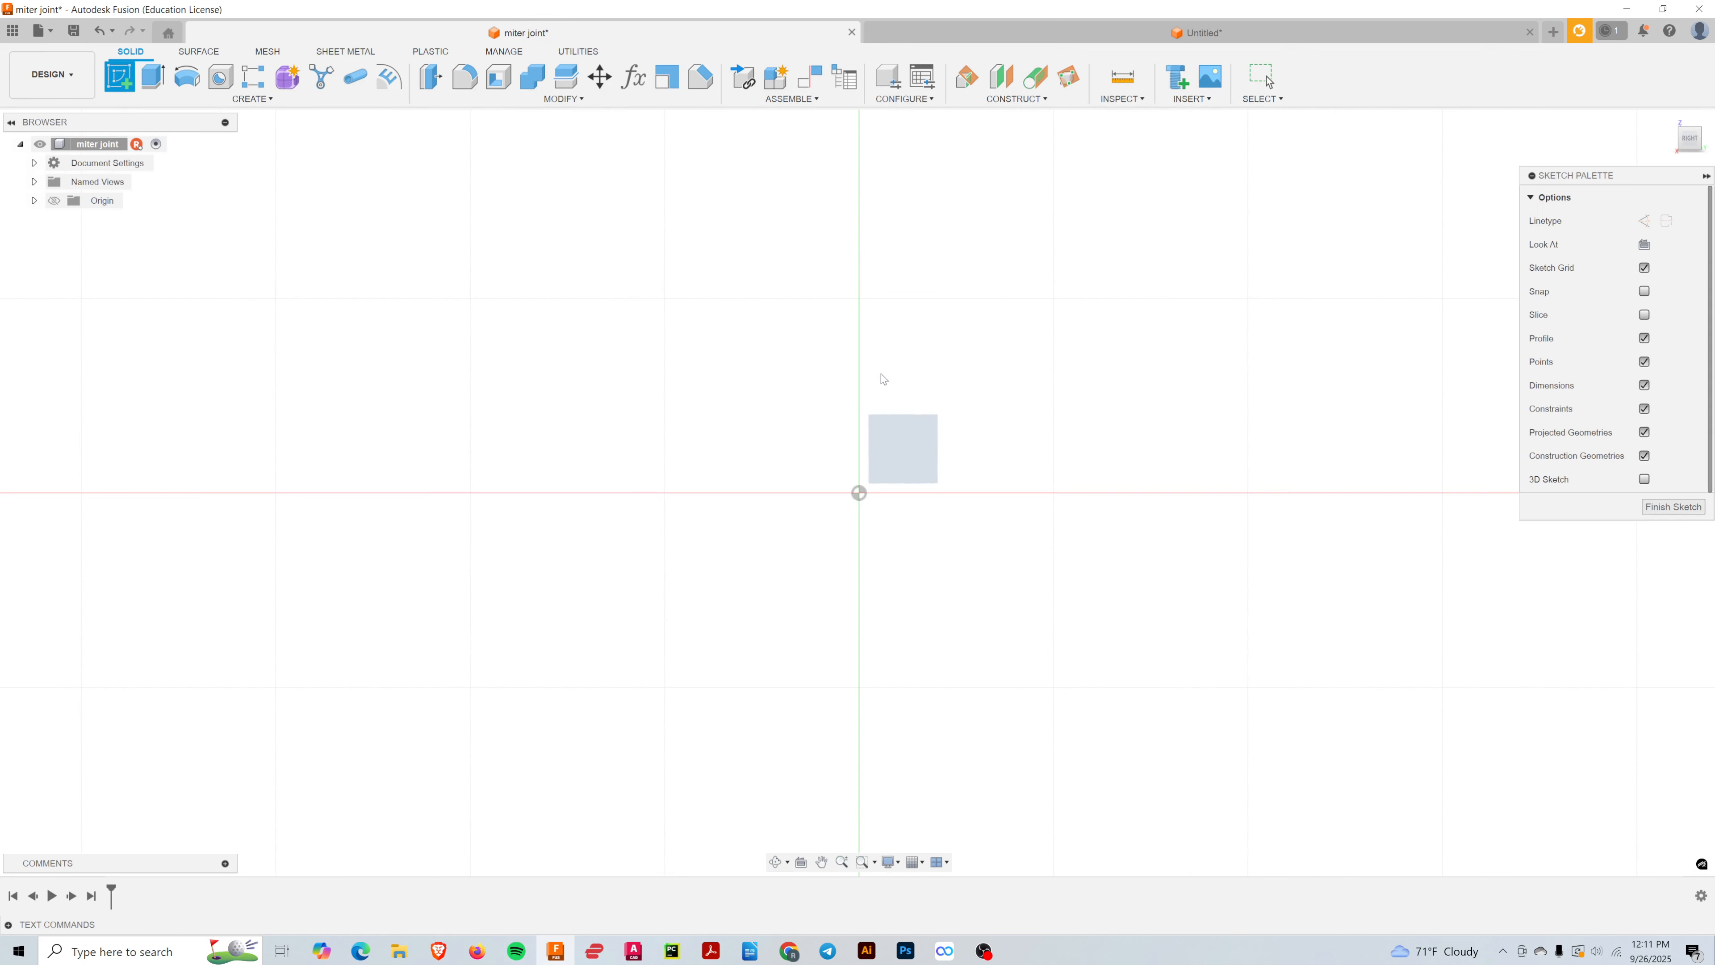
- Draw a two-point rectangle from the sketch origin with its height set to mheight and a width of about 16.9 in
scroll(912, 477, up, 5)
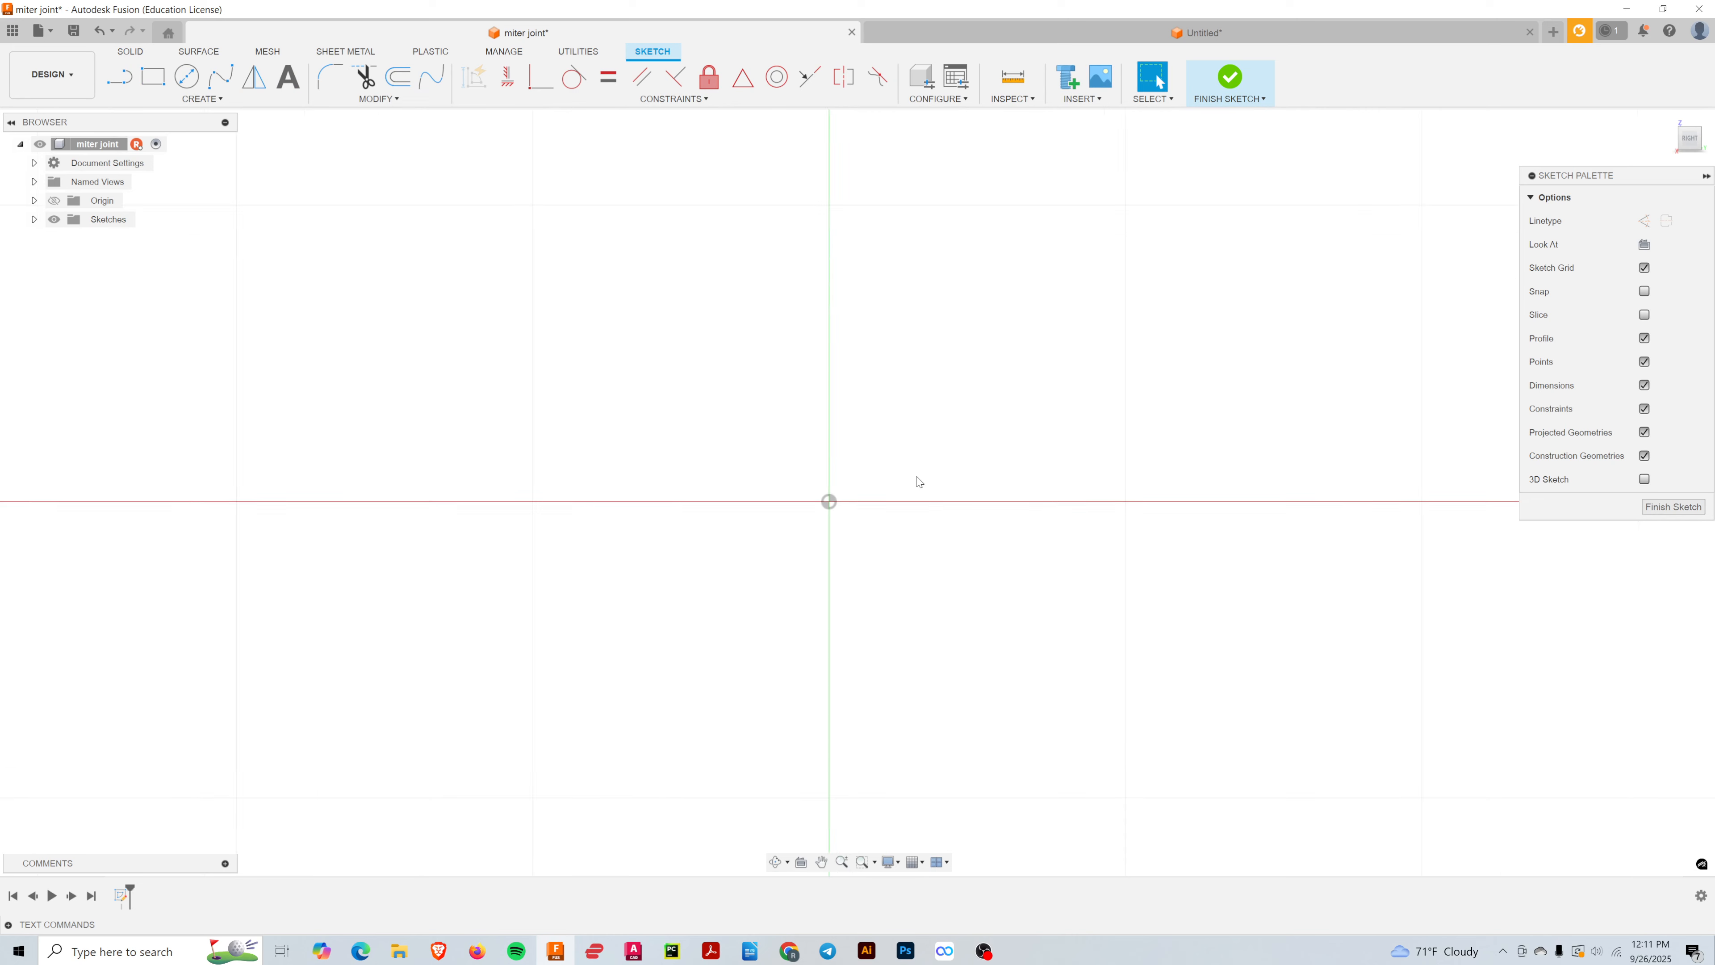
scroll(855, 487, up, 2)
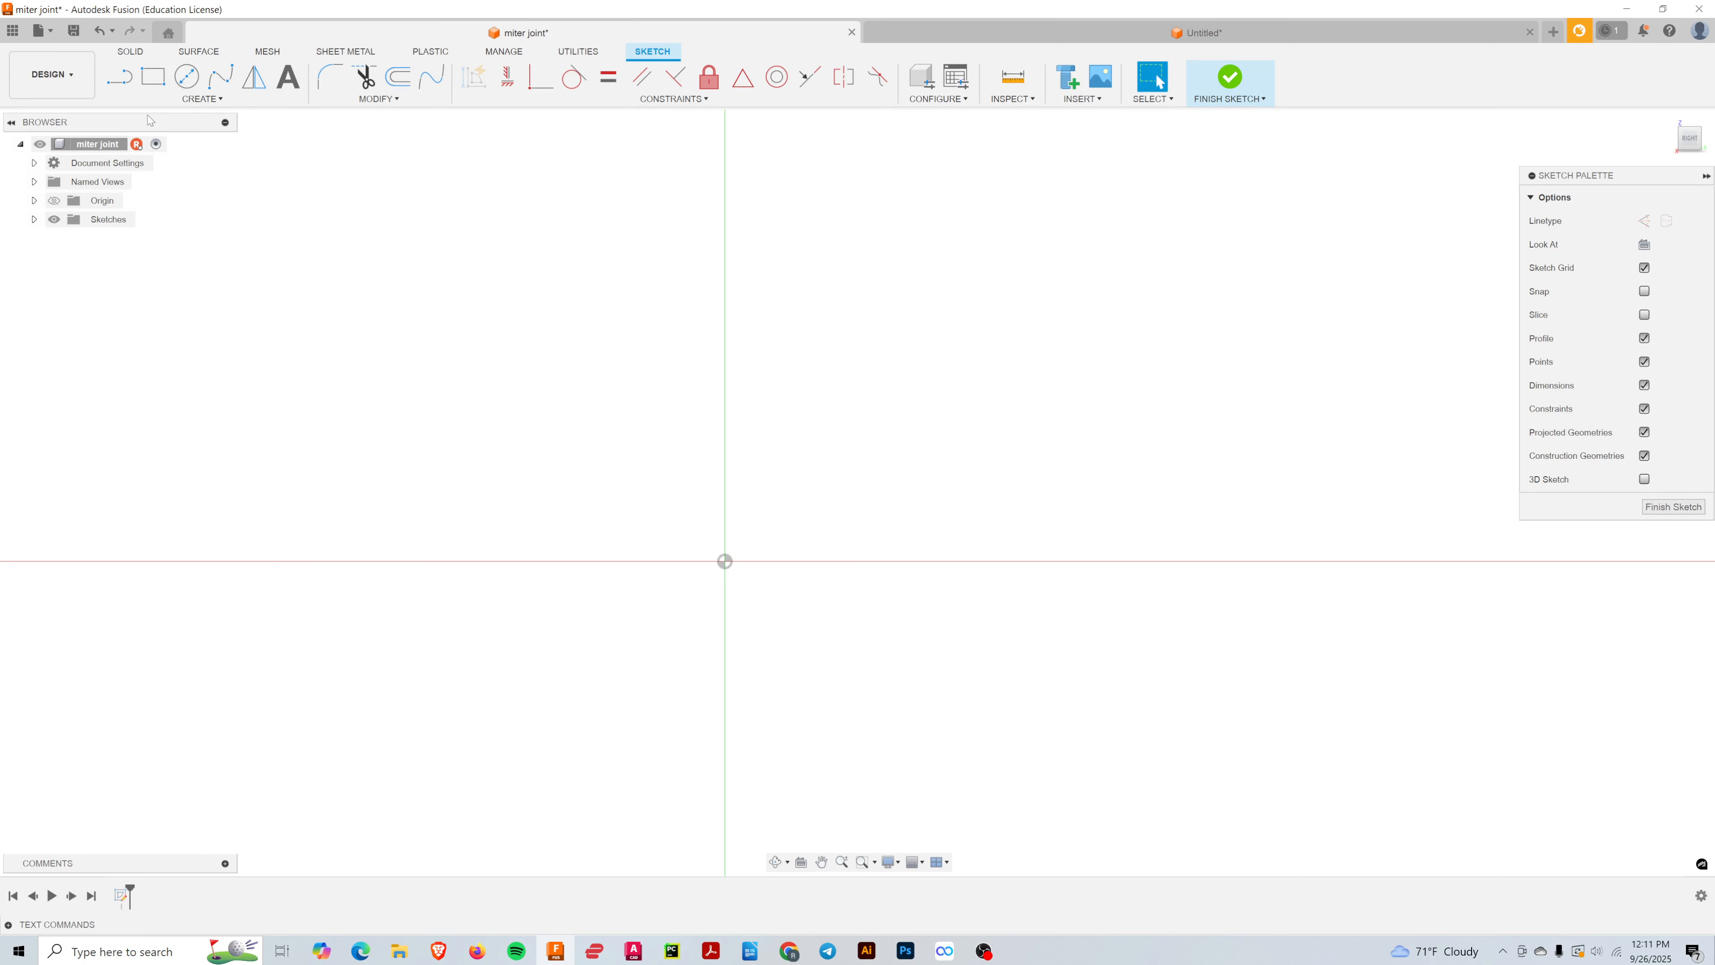
click(156, 82)
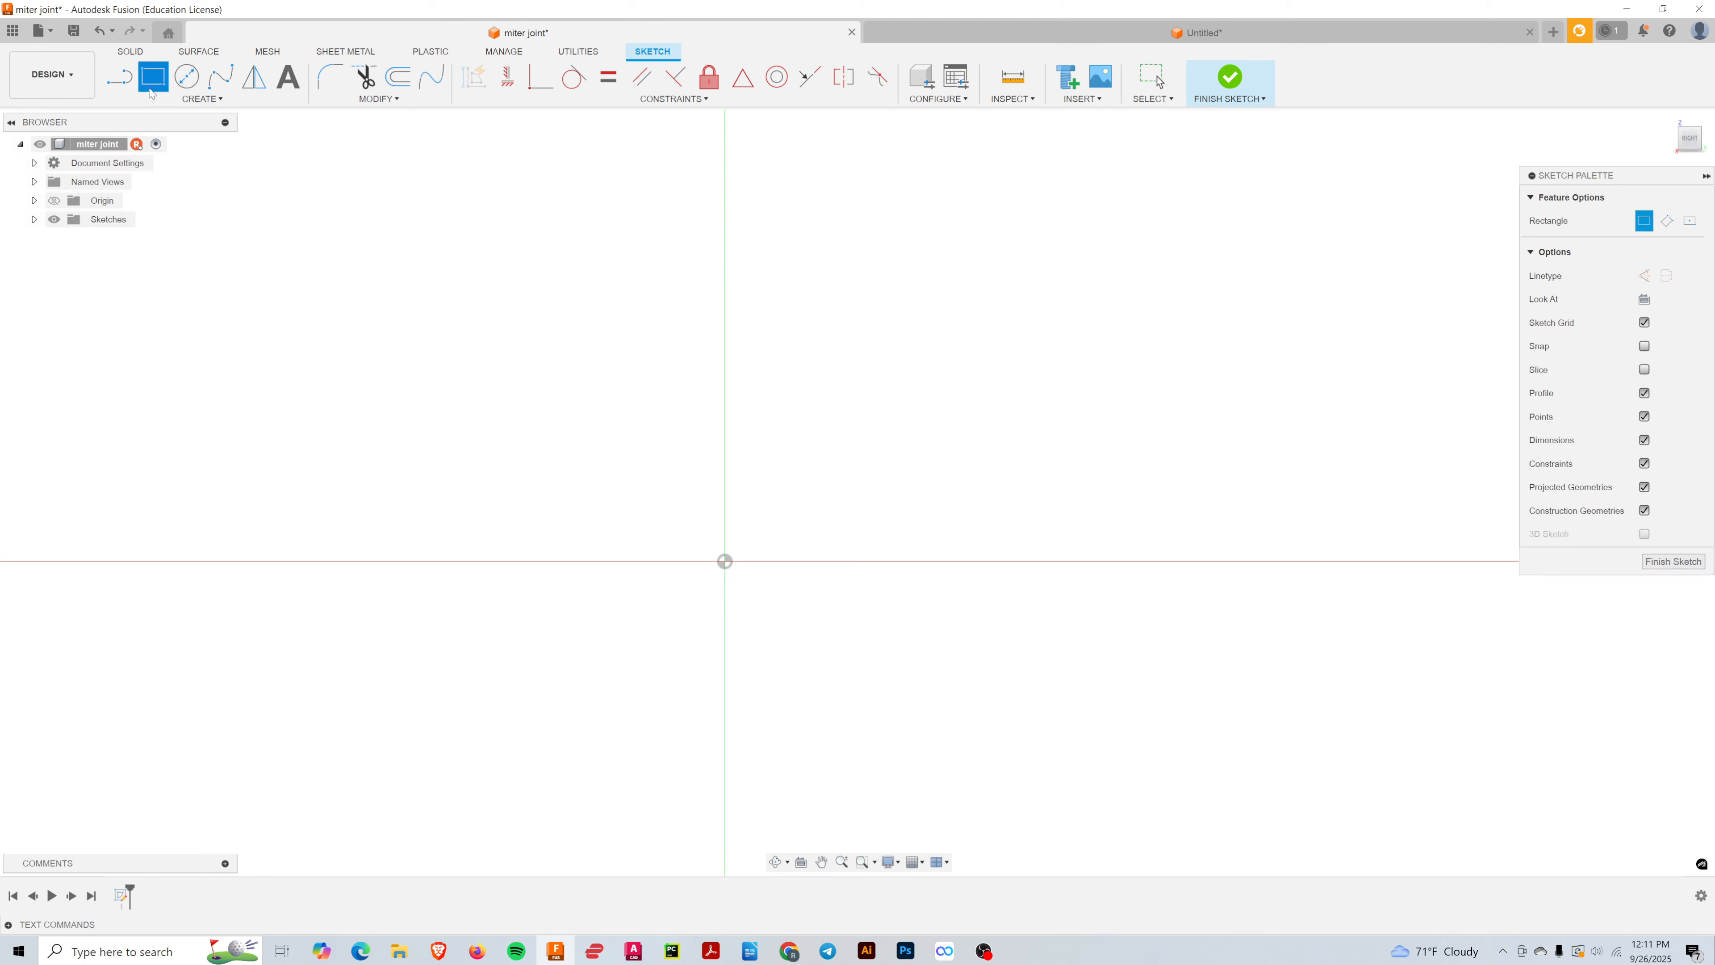
click(726, 563)
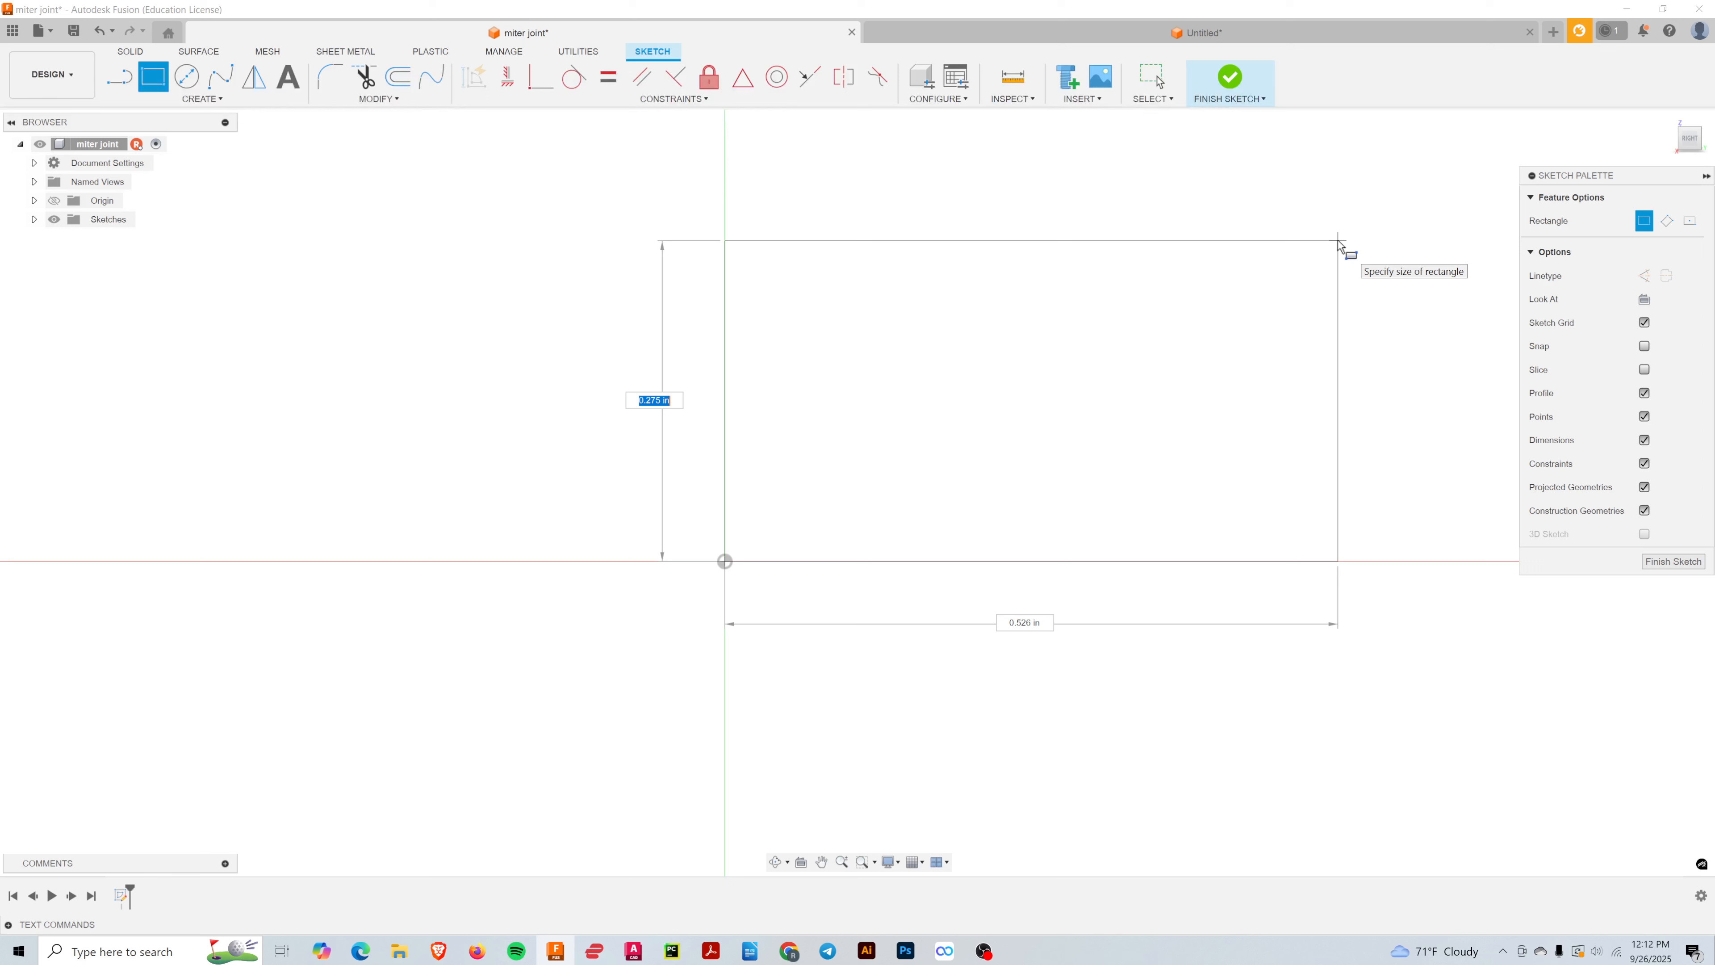
text(m)
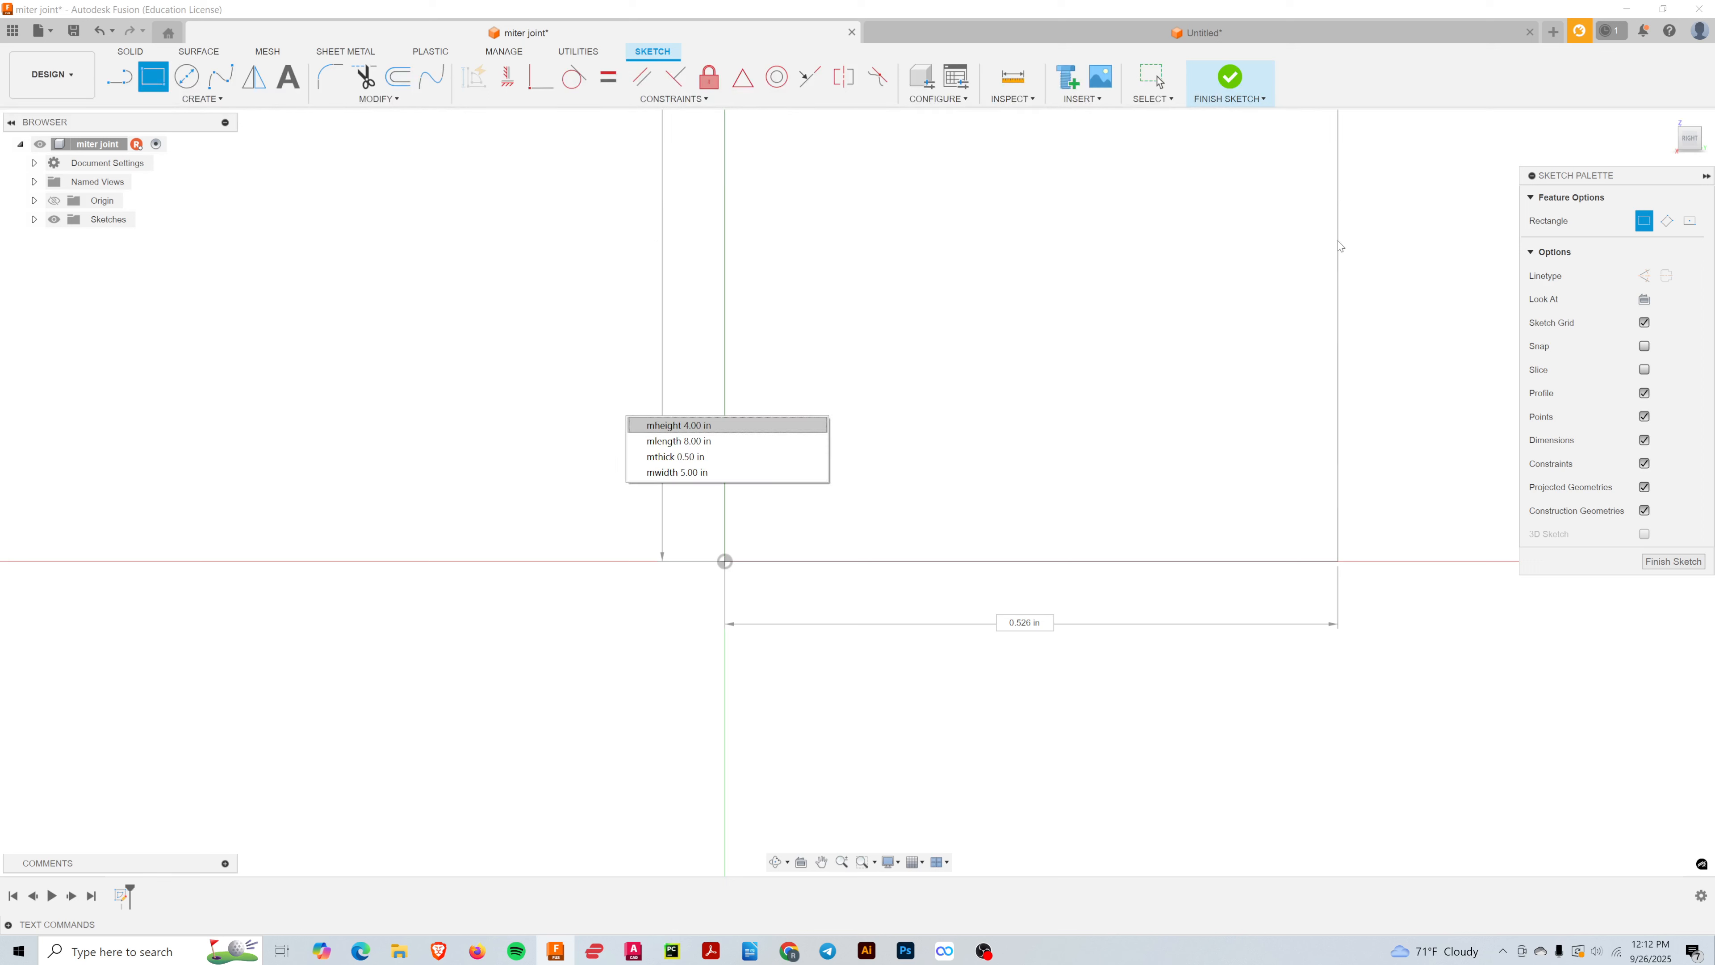
key(Return)
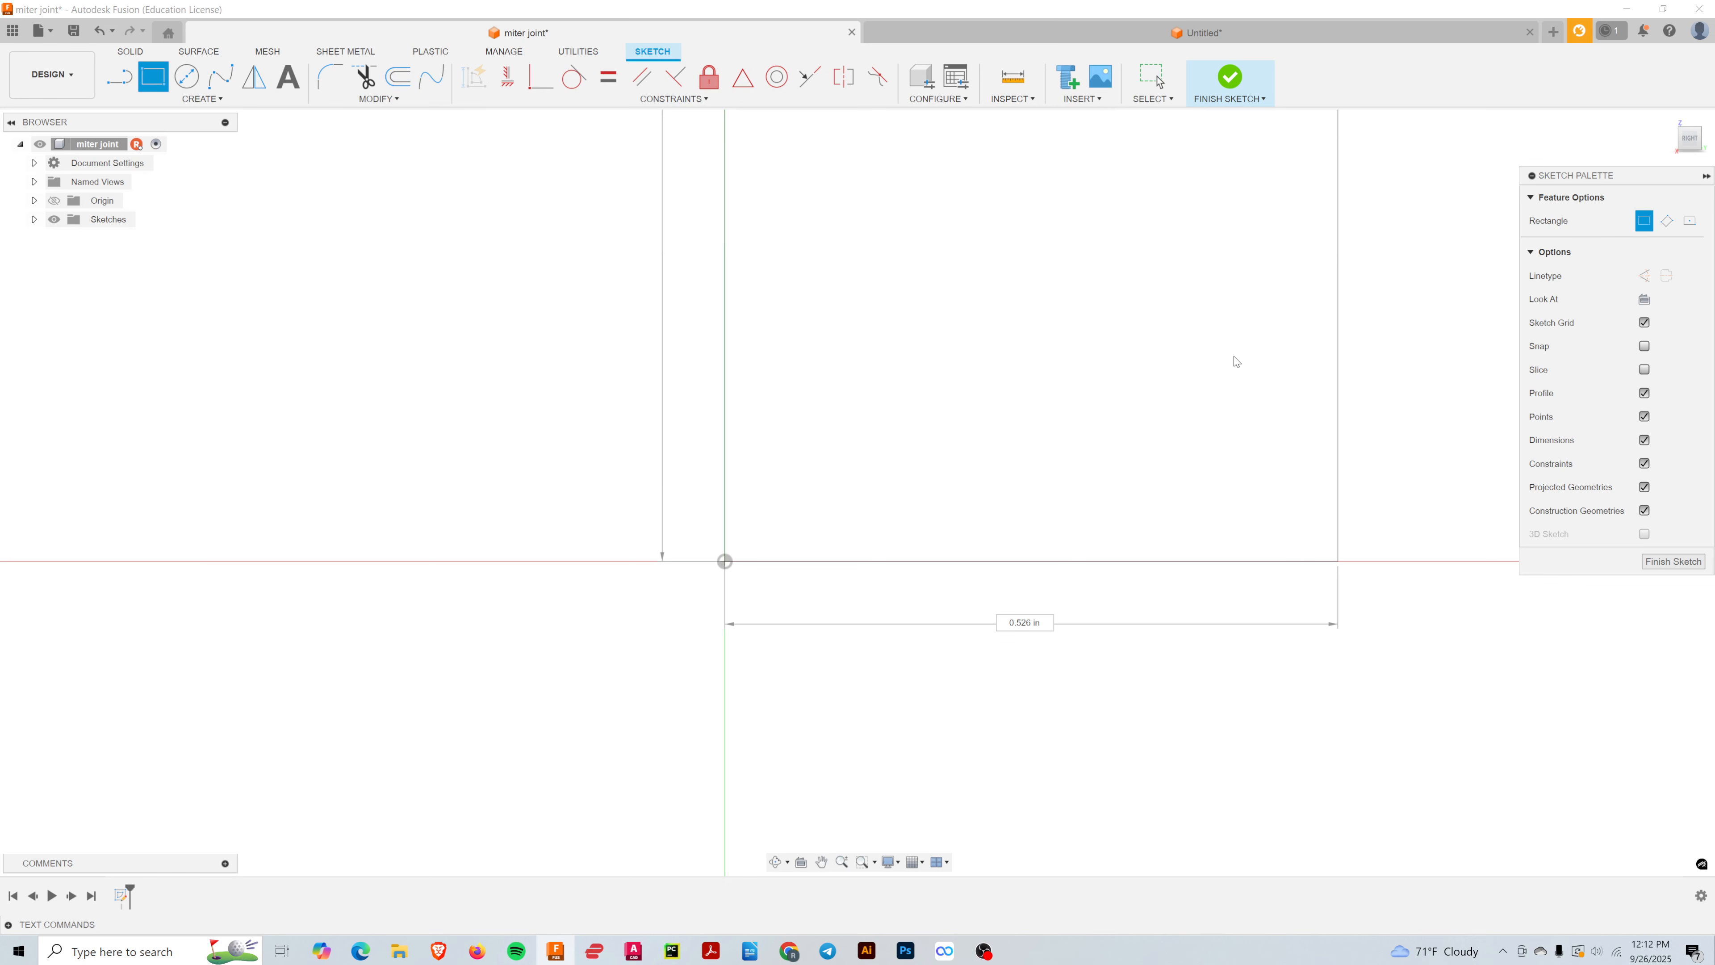
scroll(1236, 620, down, 1)
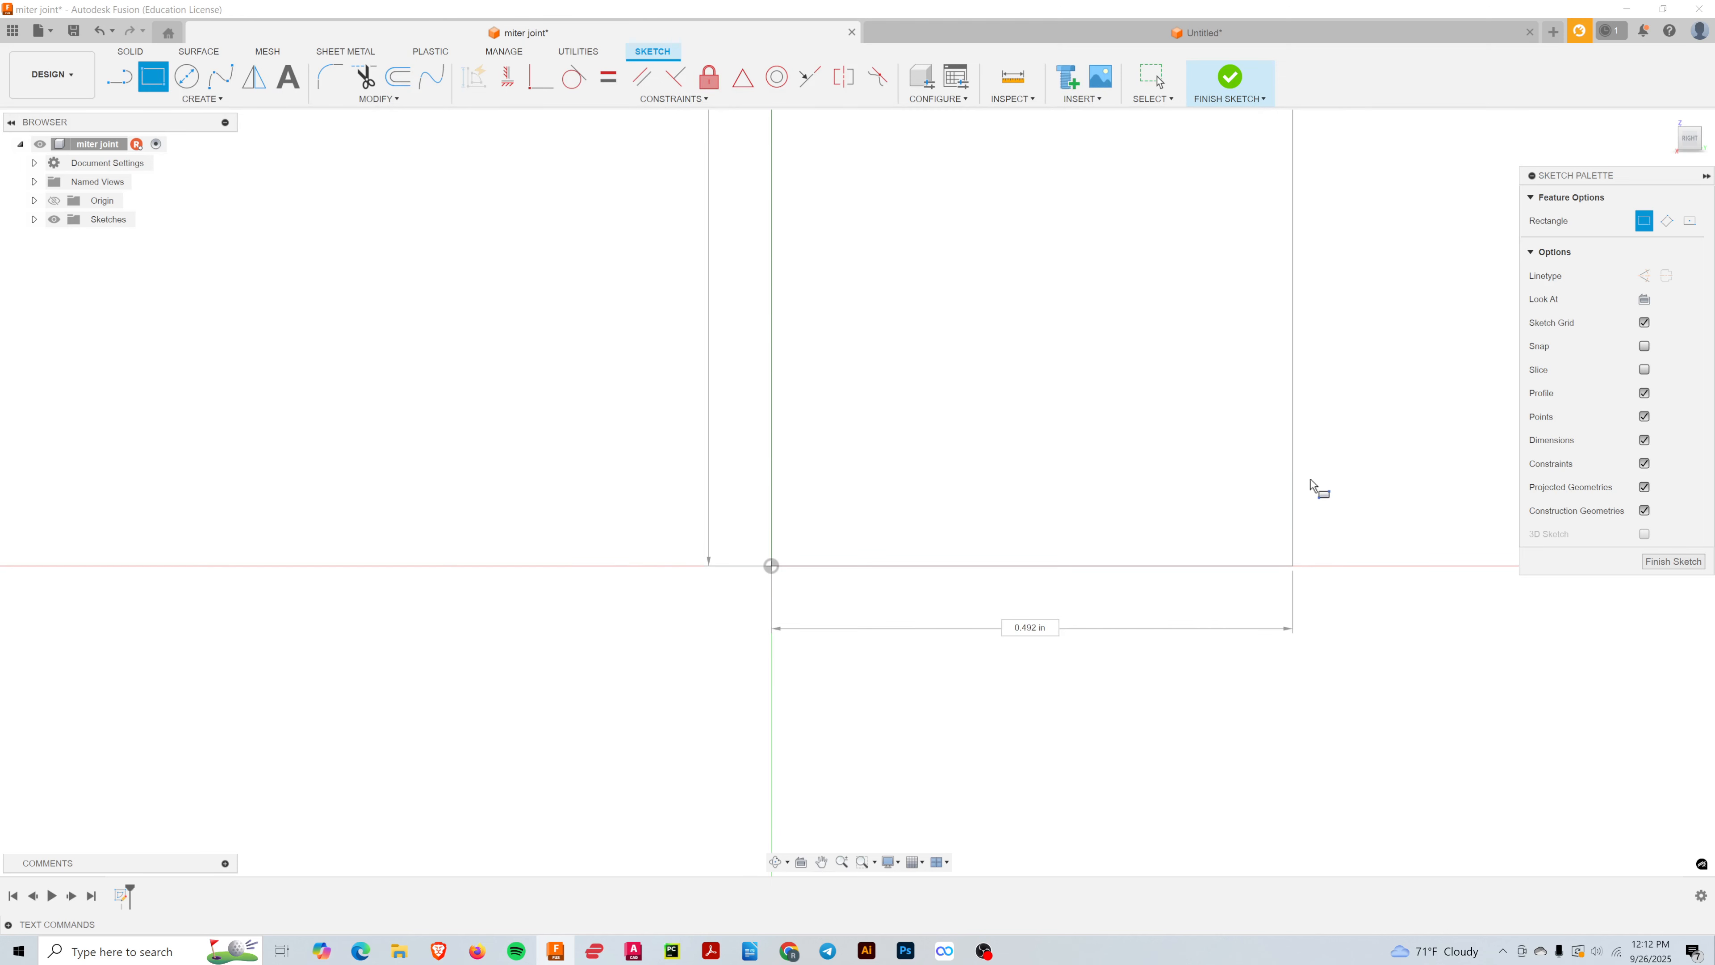
scroll(1389, 406, up, 2)
scroll(1390, 406, down, 6)
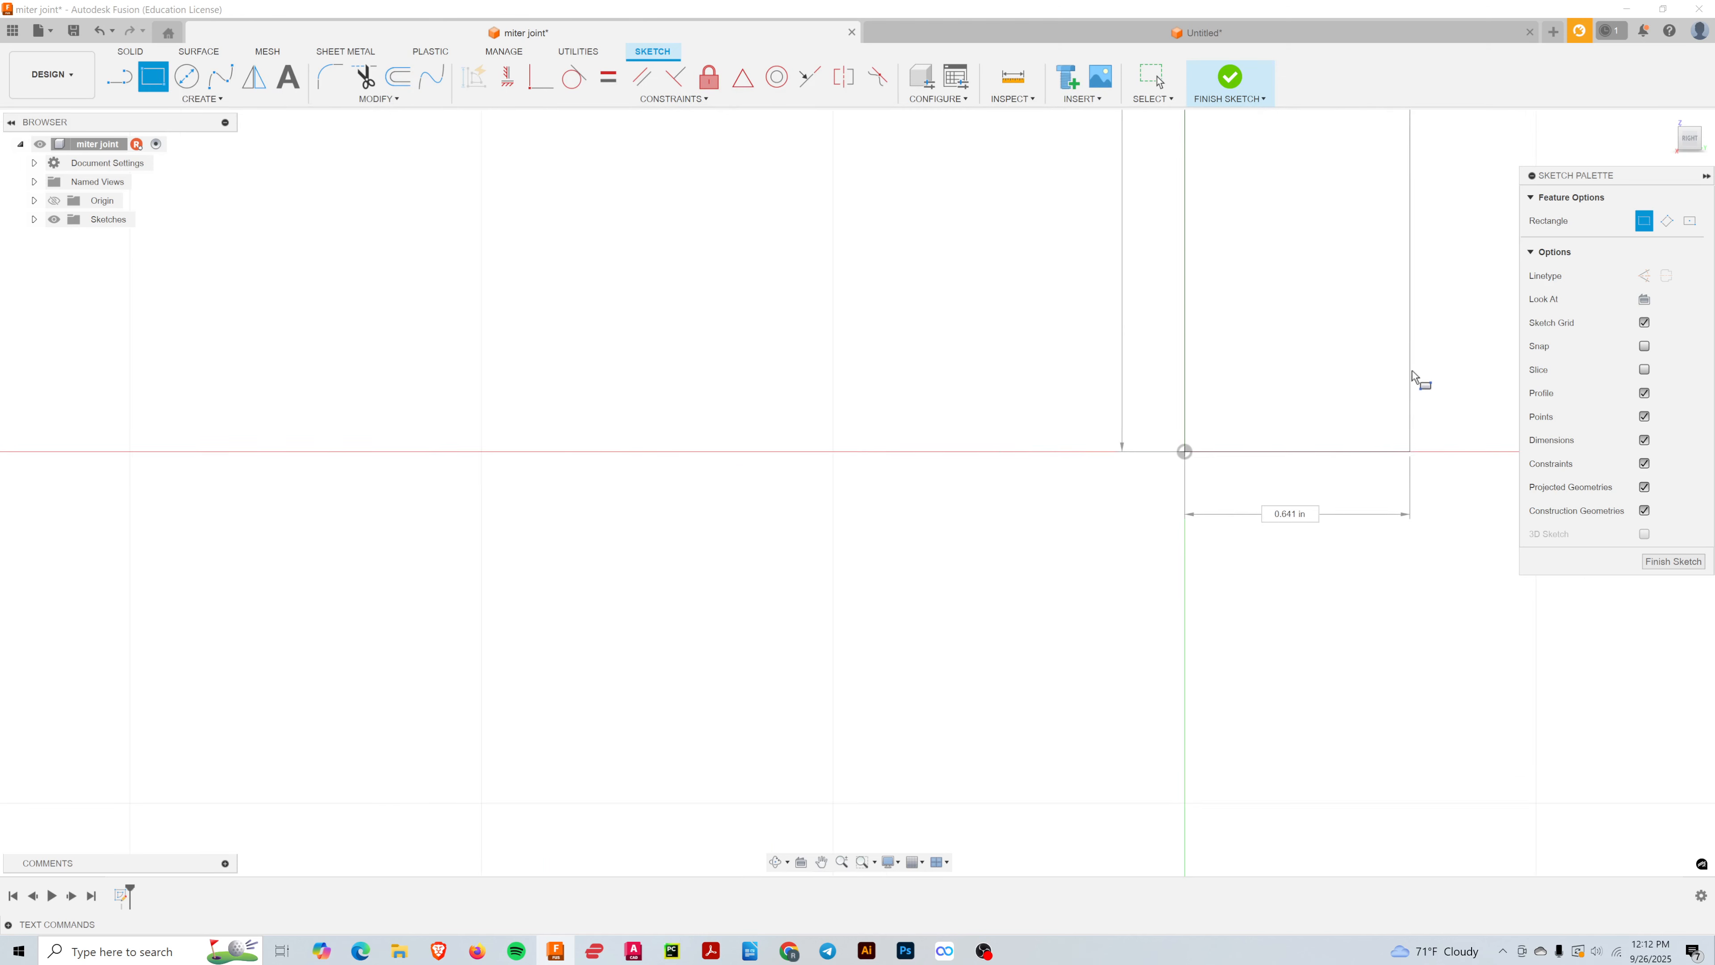
mouse_move(1413, 376)
middle_down()
mouse_move(1202, 675)
mouse_move(1228, 655)
mouse_move(1217, 623)
middle_up()
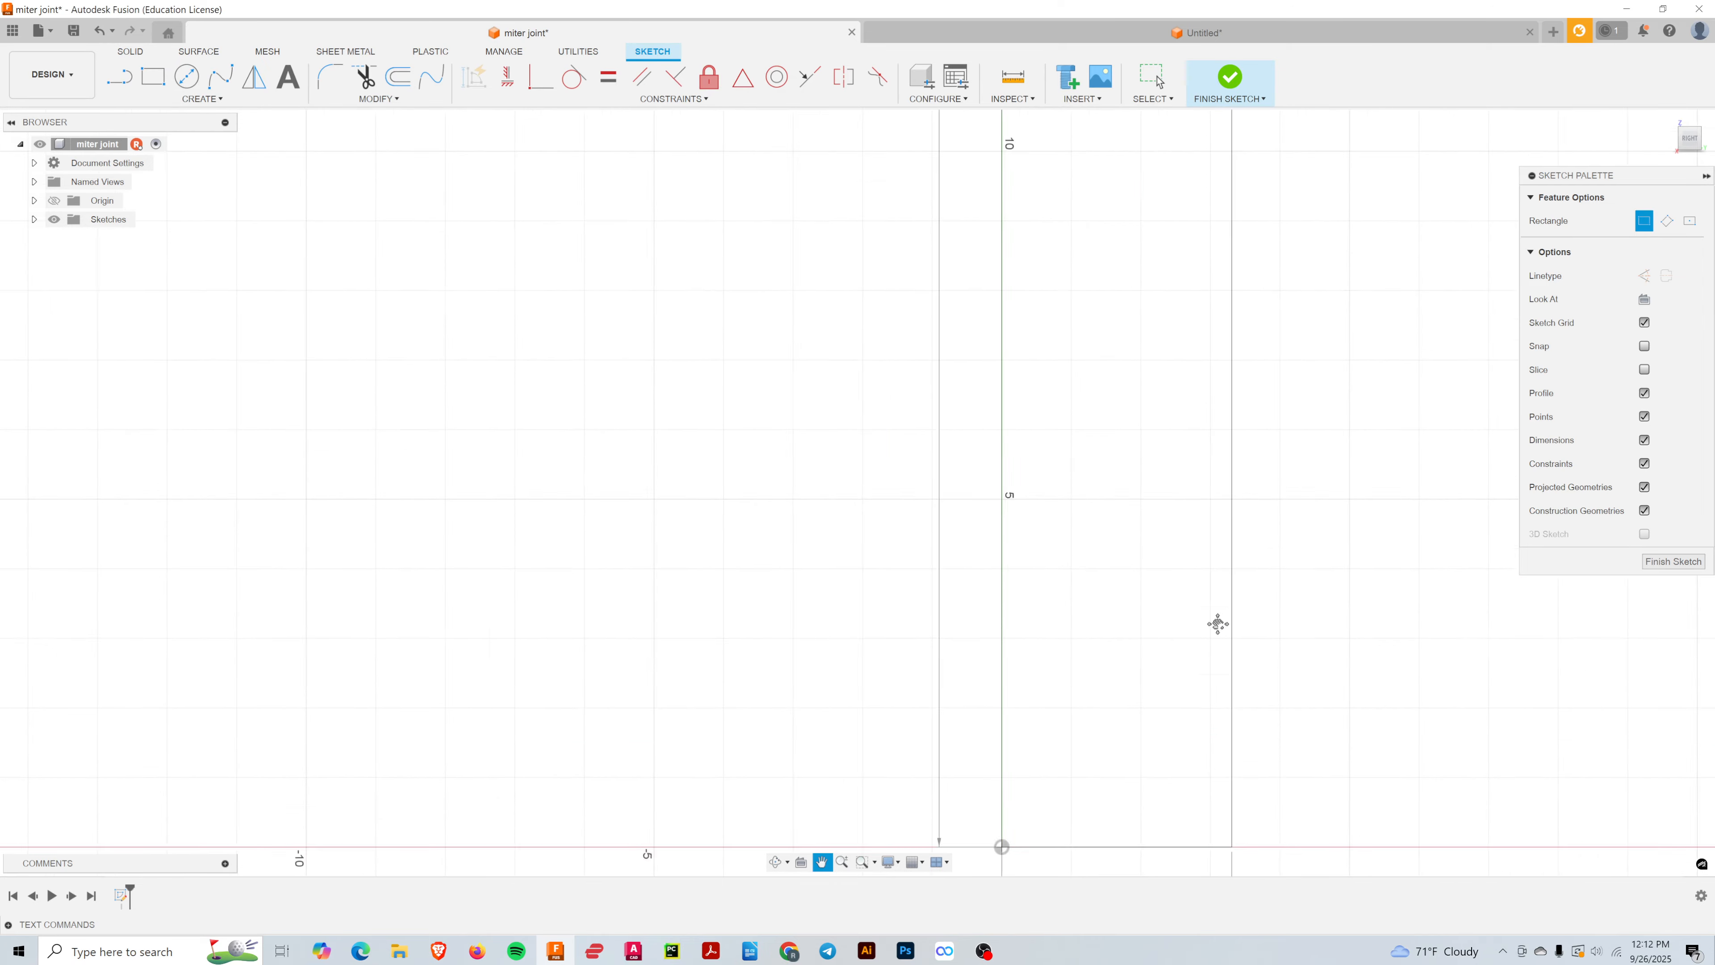
scroll(1114, 735, down, 7)
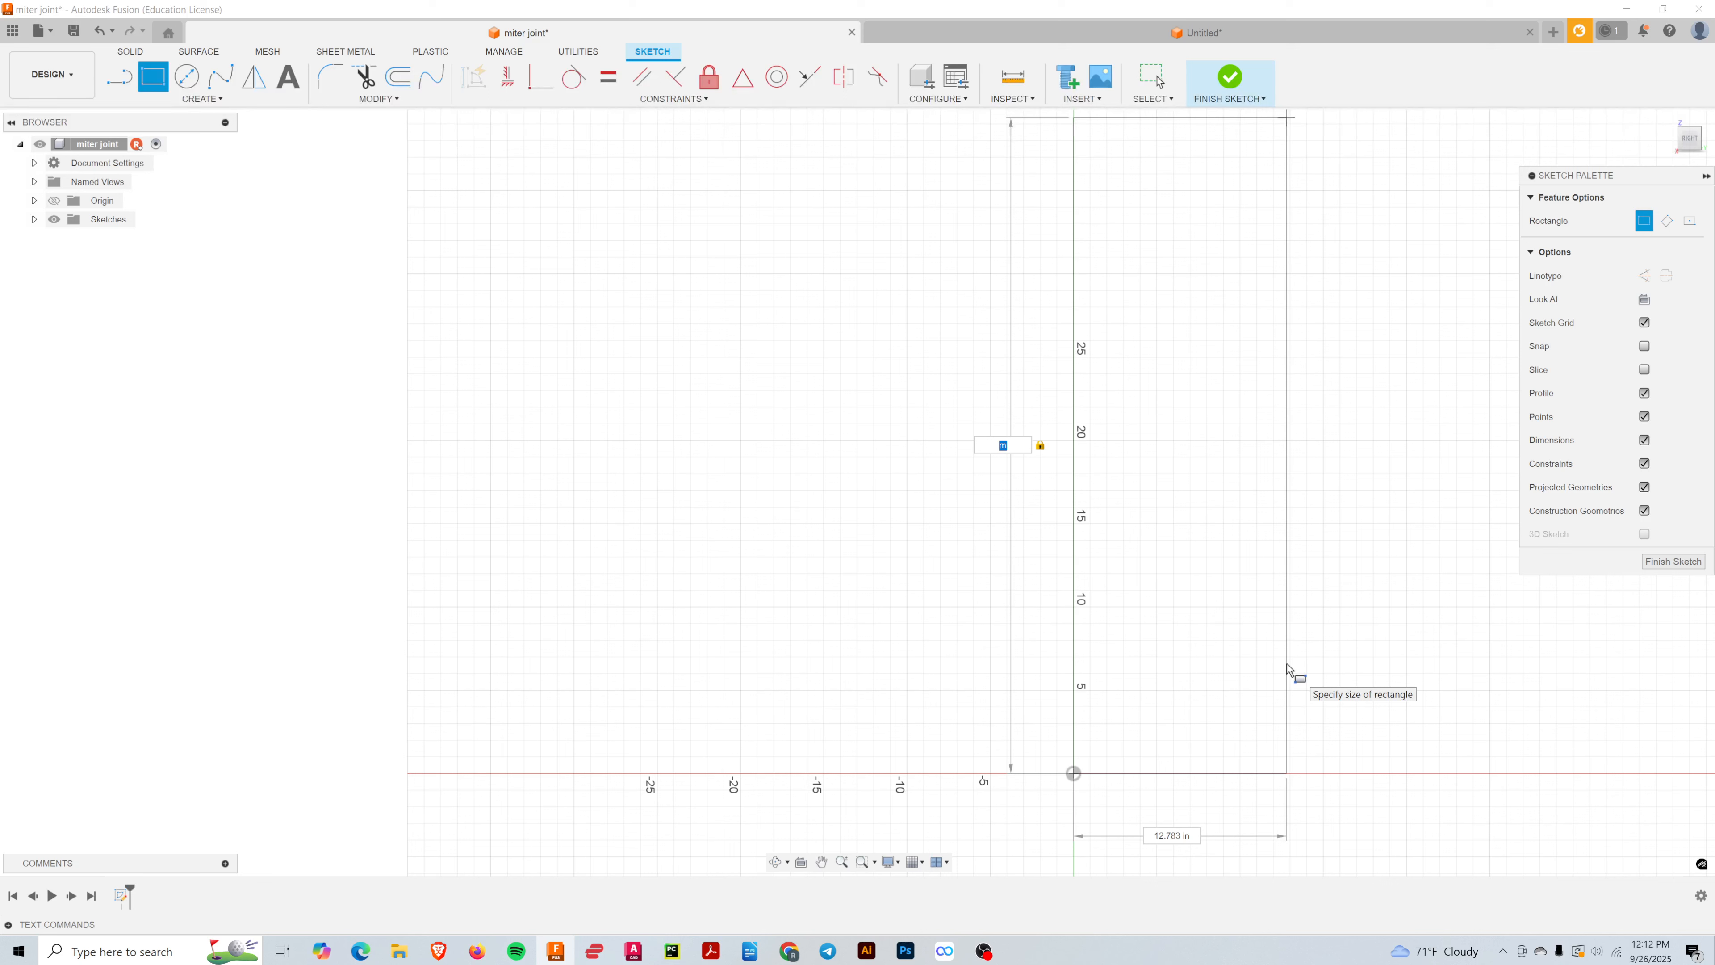
text(h)
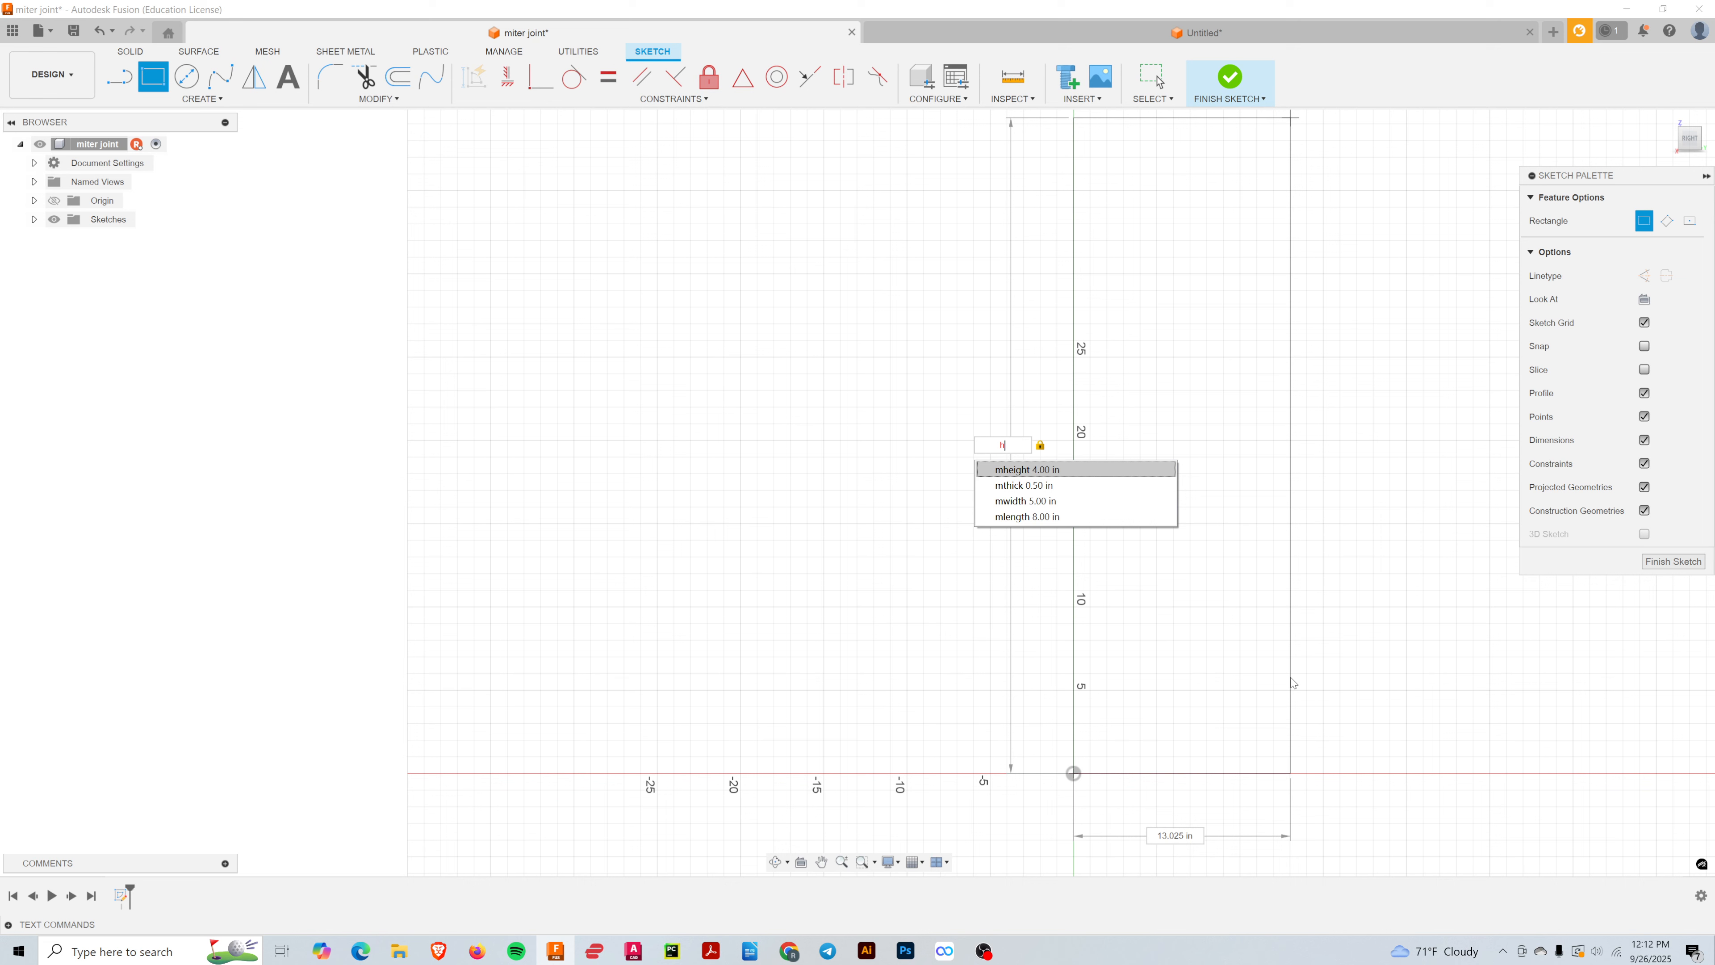
key(Return)
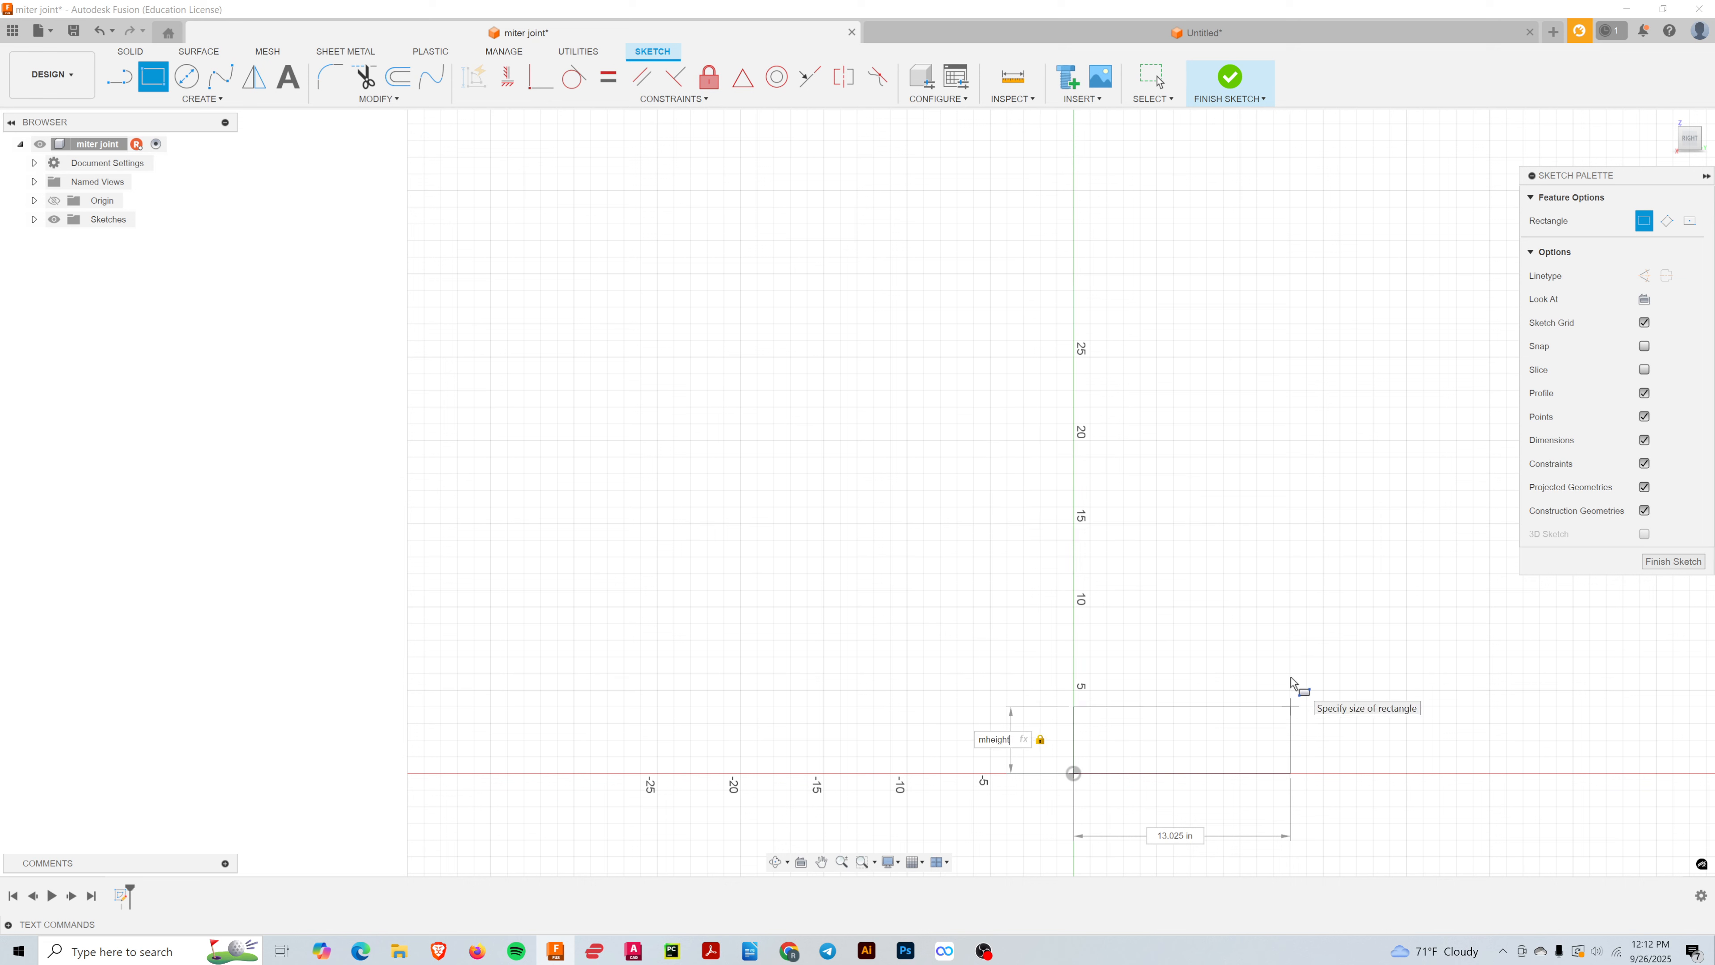
click(1358, 747)
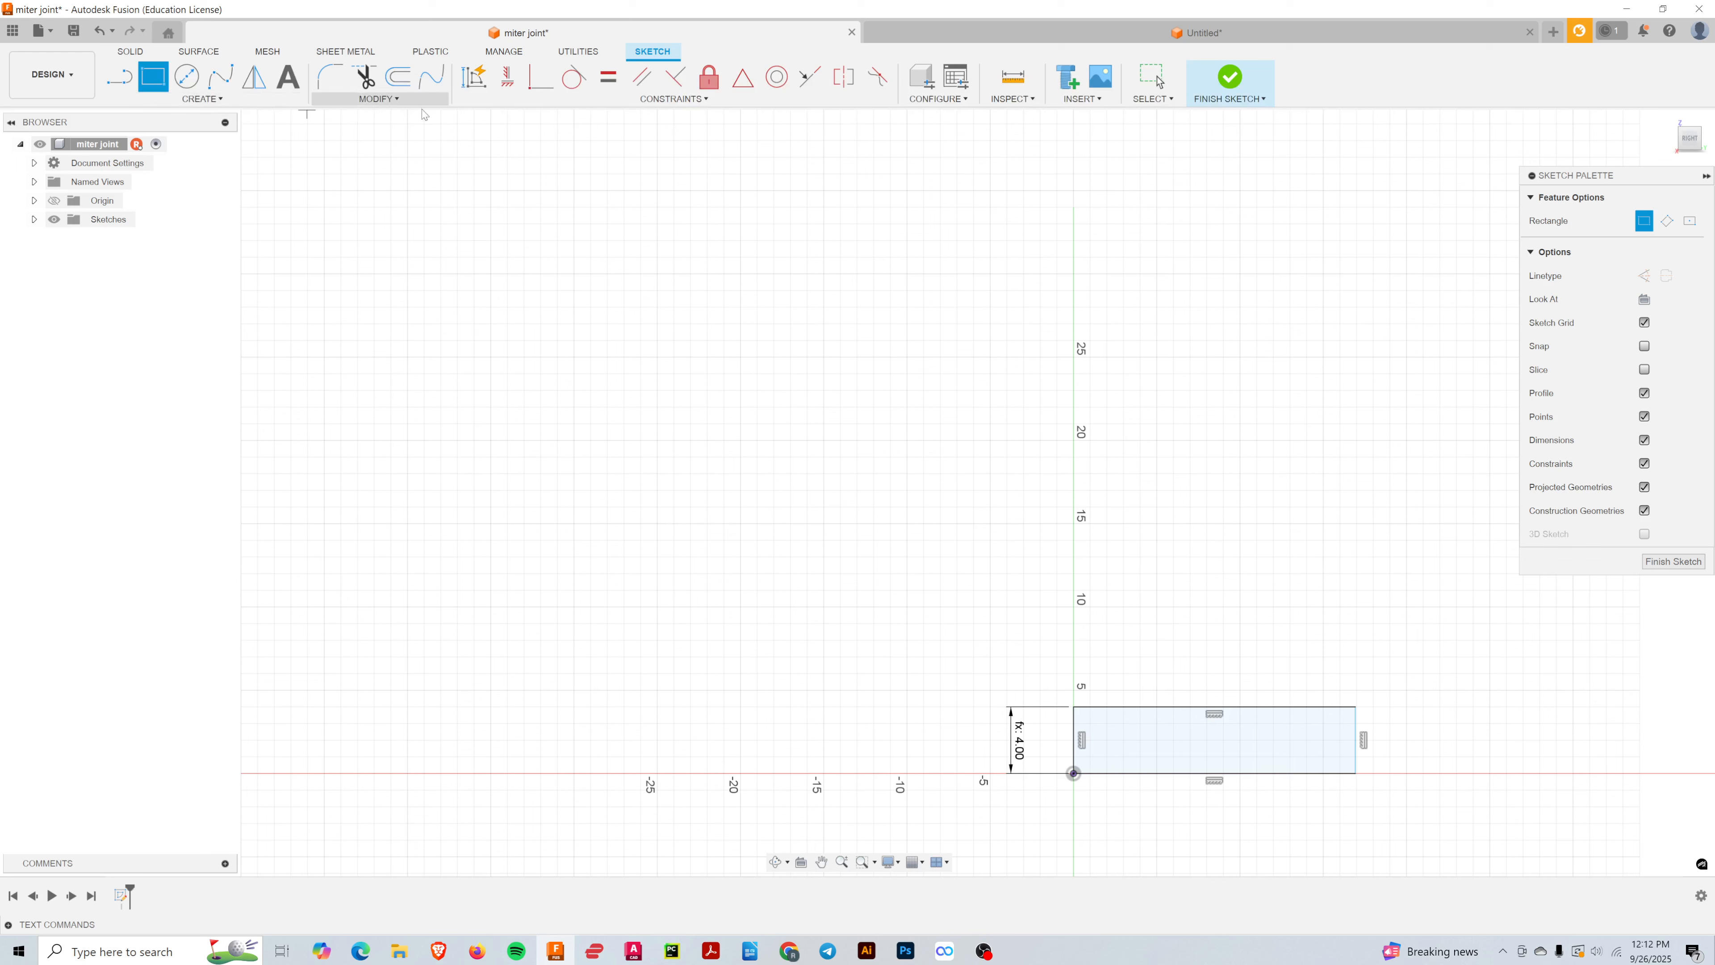
- Dimension the rectangle's bottom edge and set its length to the mwidth parameter
click(202, 98)
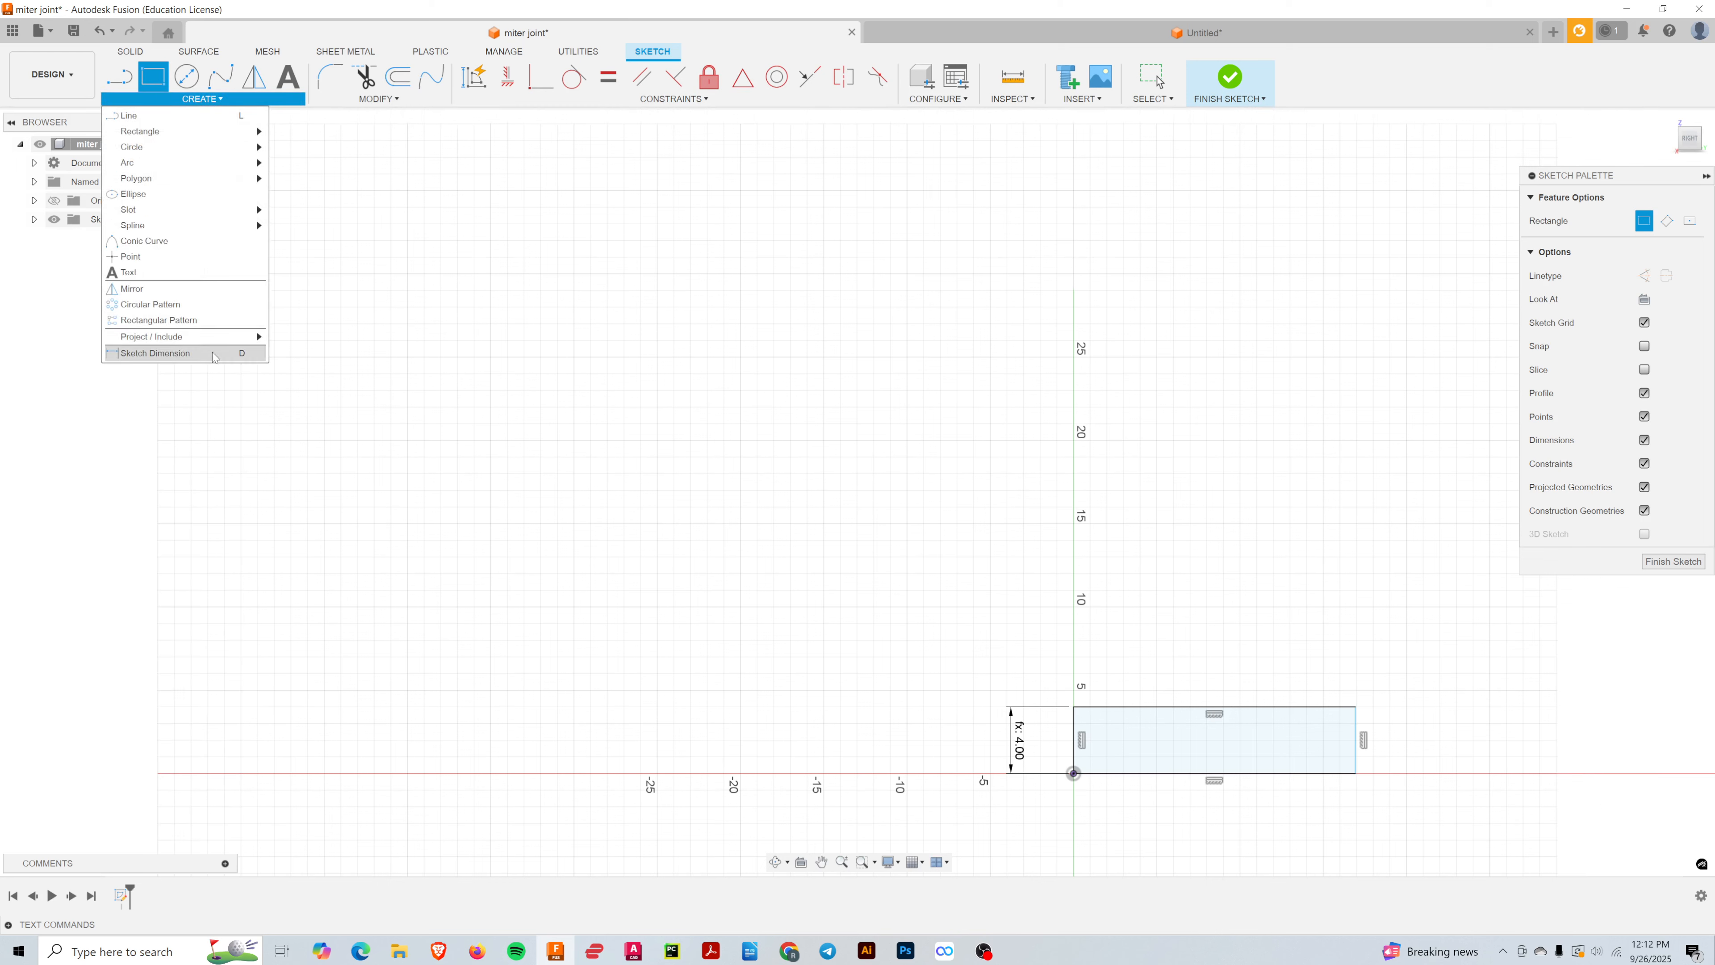
click(190, 353)
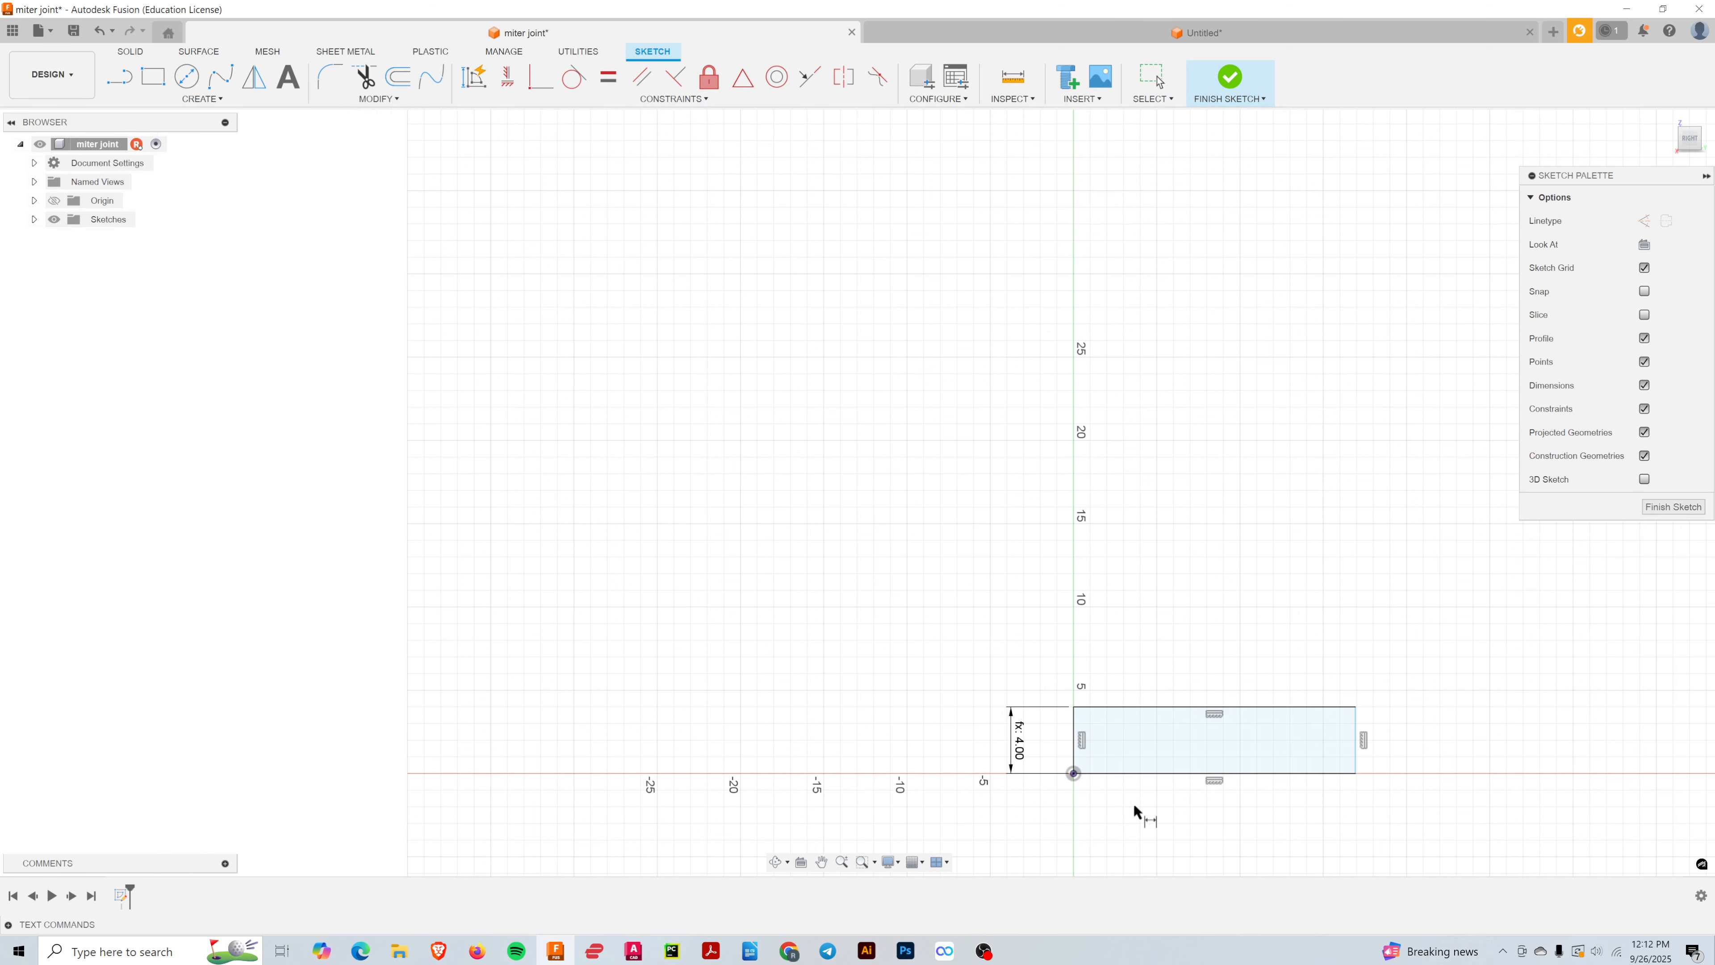
click(1195, 774)
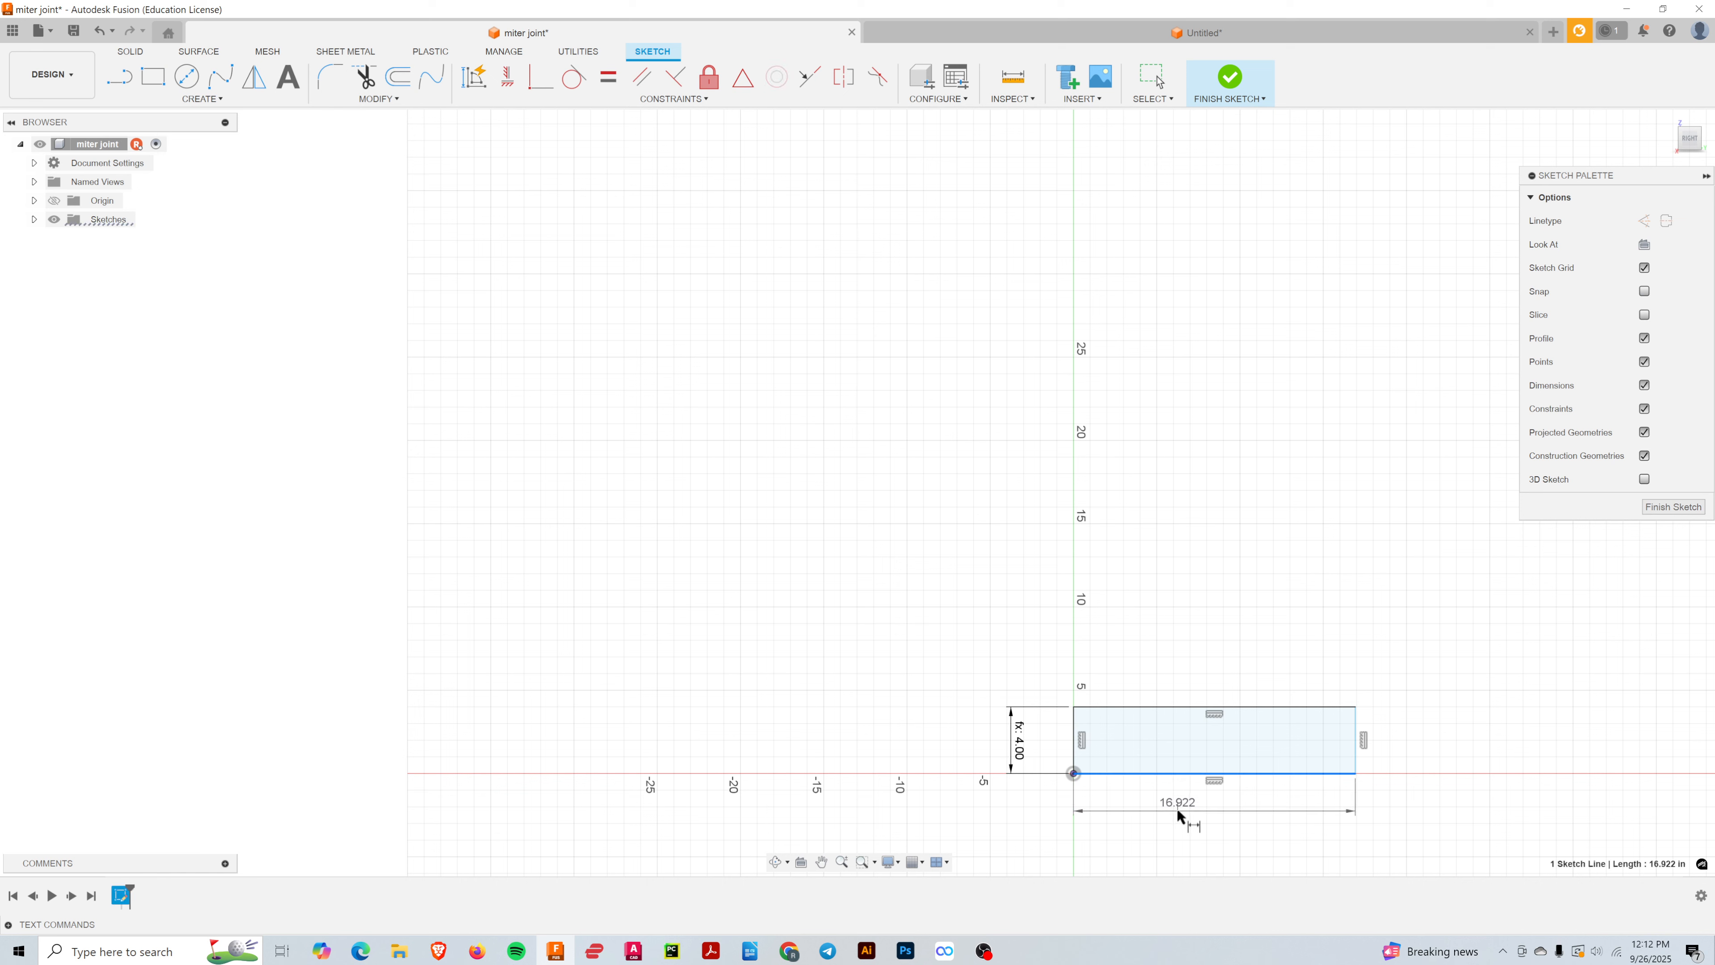
click(1185, 810)
double_click(1190, 806)
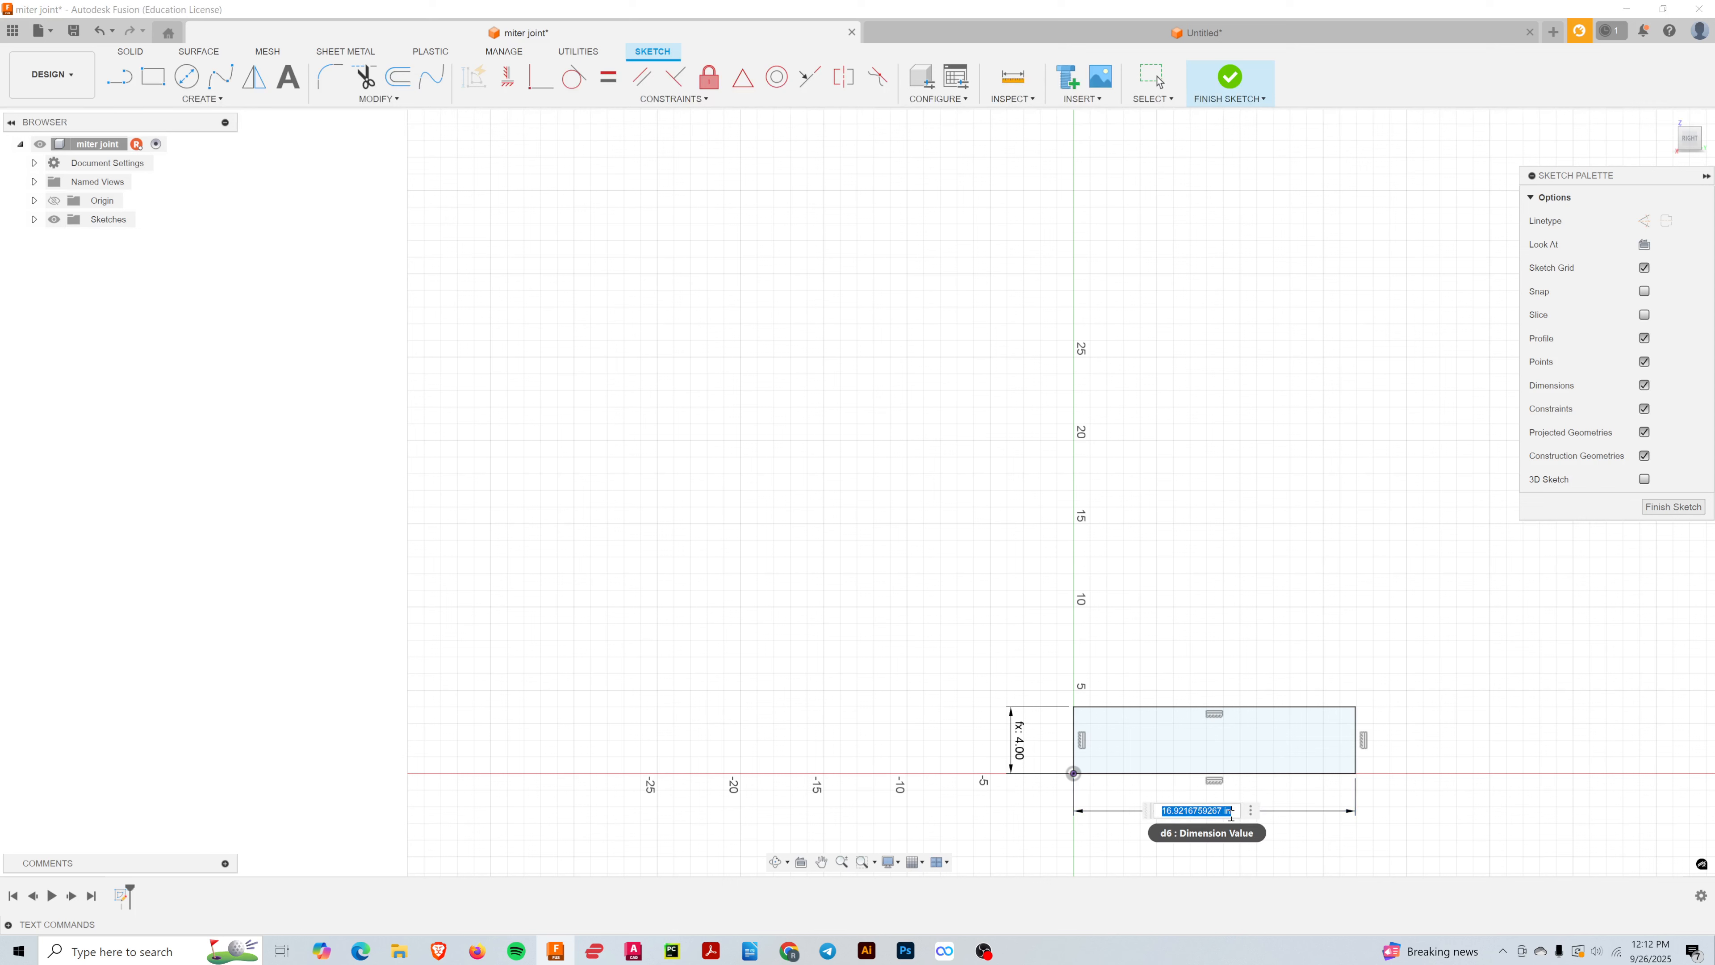
text(m)
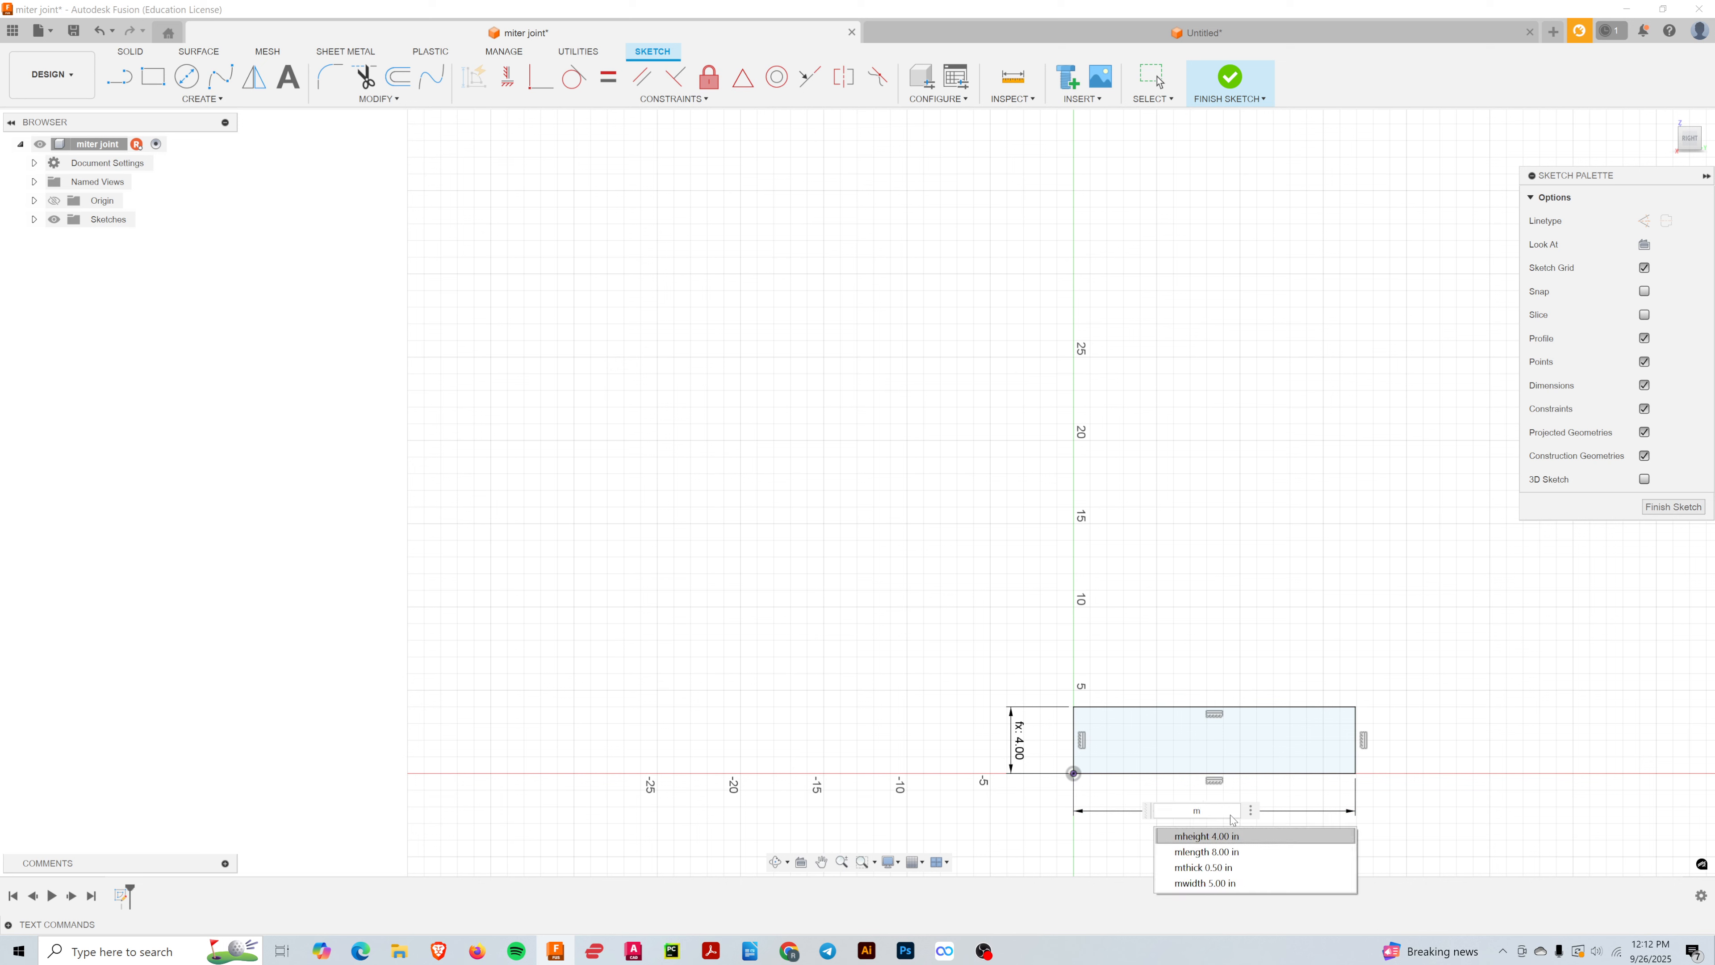
text(w)
click(1205, 836)
key(Return)
scroll(1148, 777, up, 5)
middle_drag(926, 712, 907, 612)
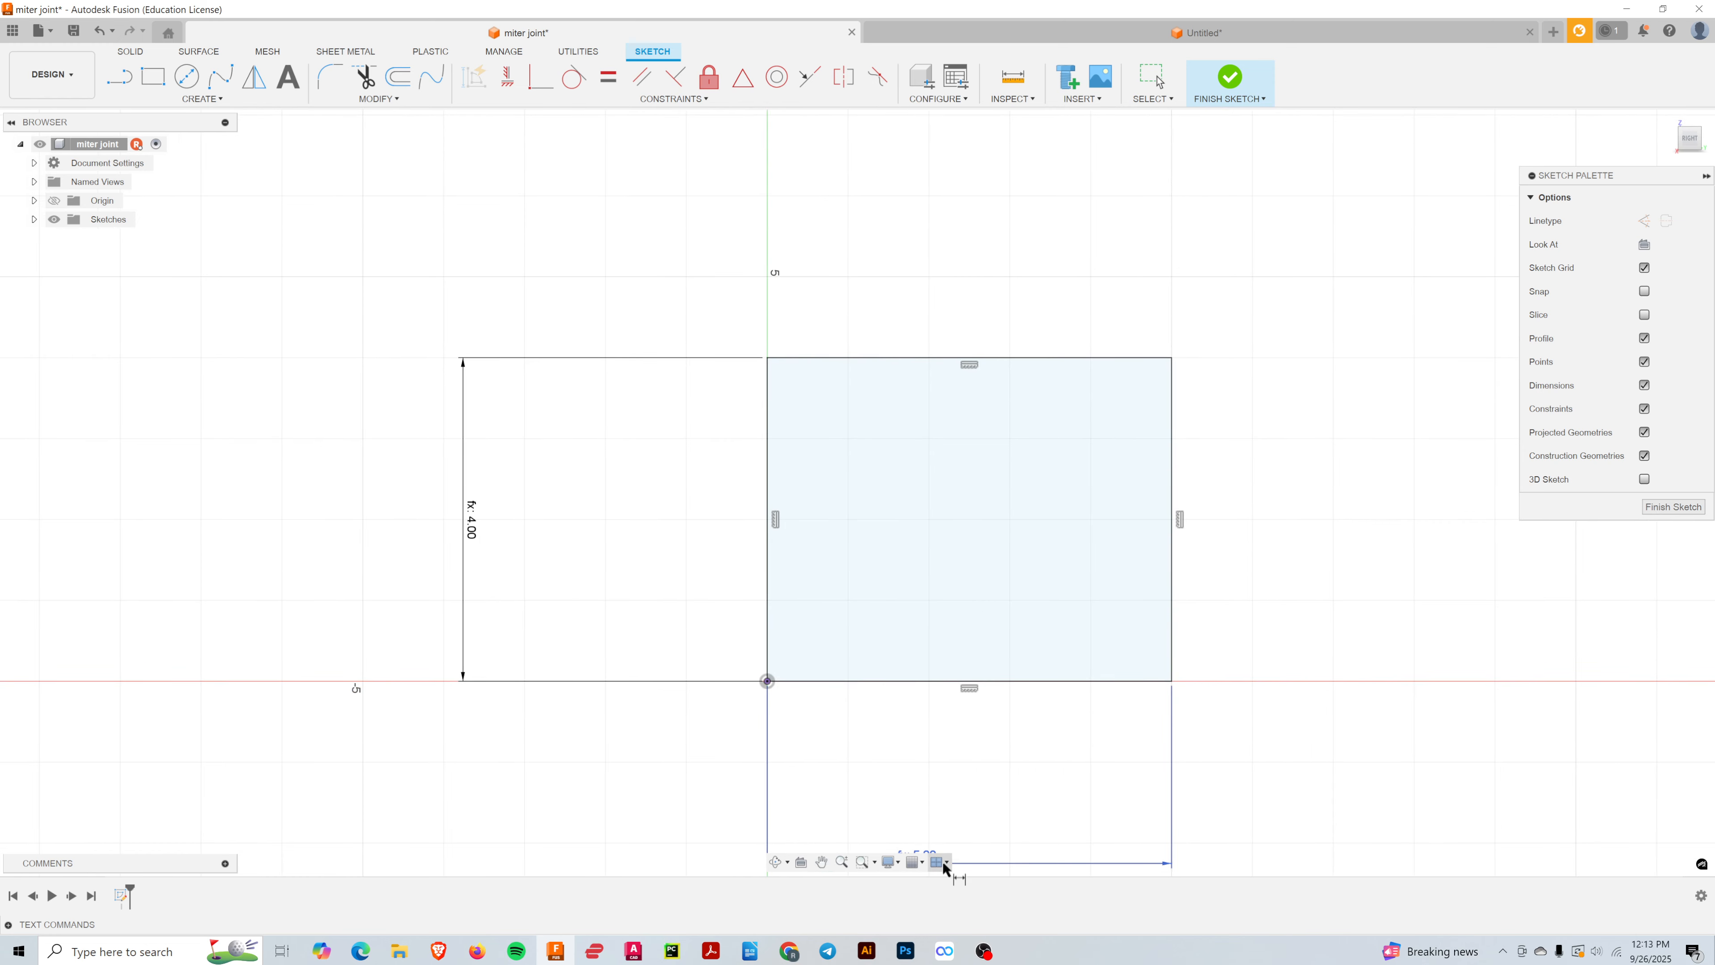
- Switch to Chrome, examine the Miter Joint Box page of Joint drawings.pdf enlarged in full screen, and return to the Fusion sketch
click(784, 956)
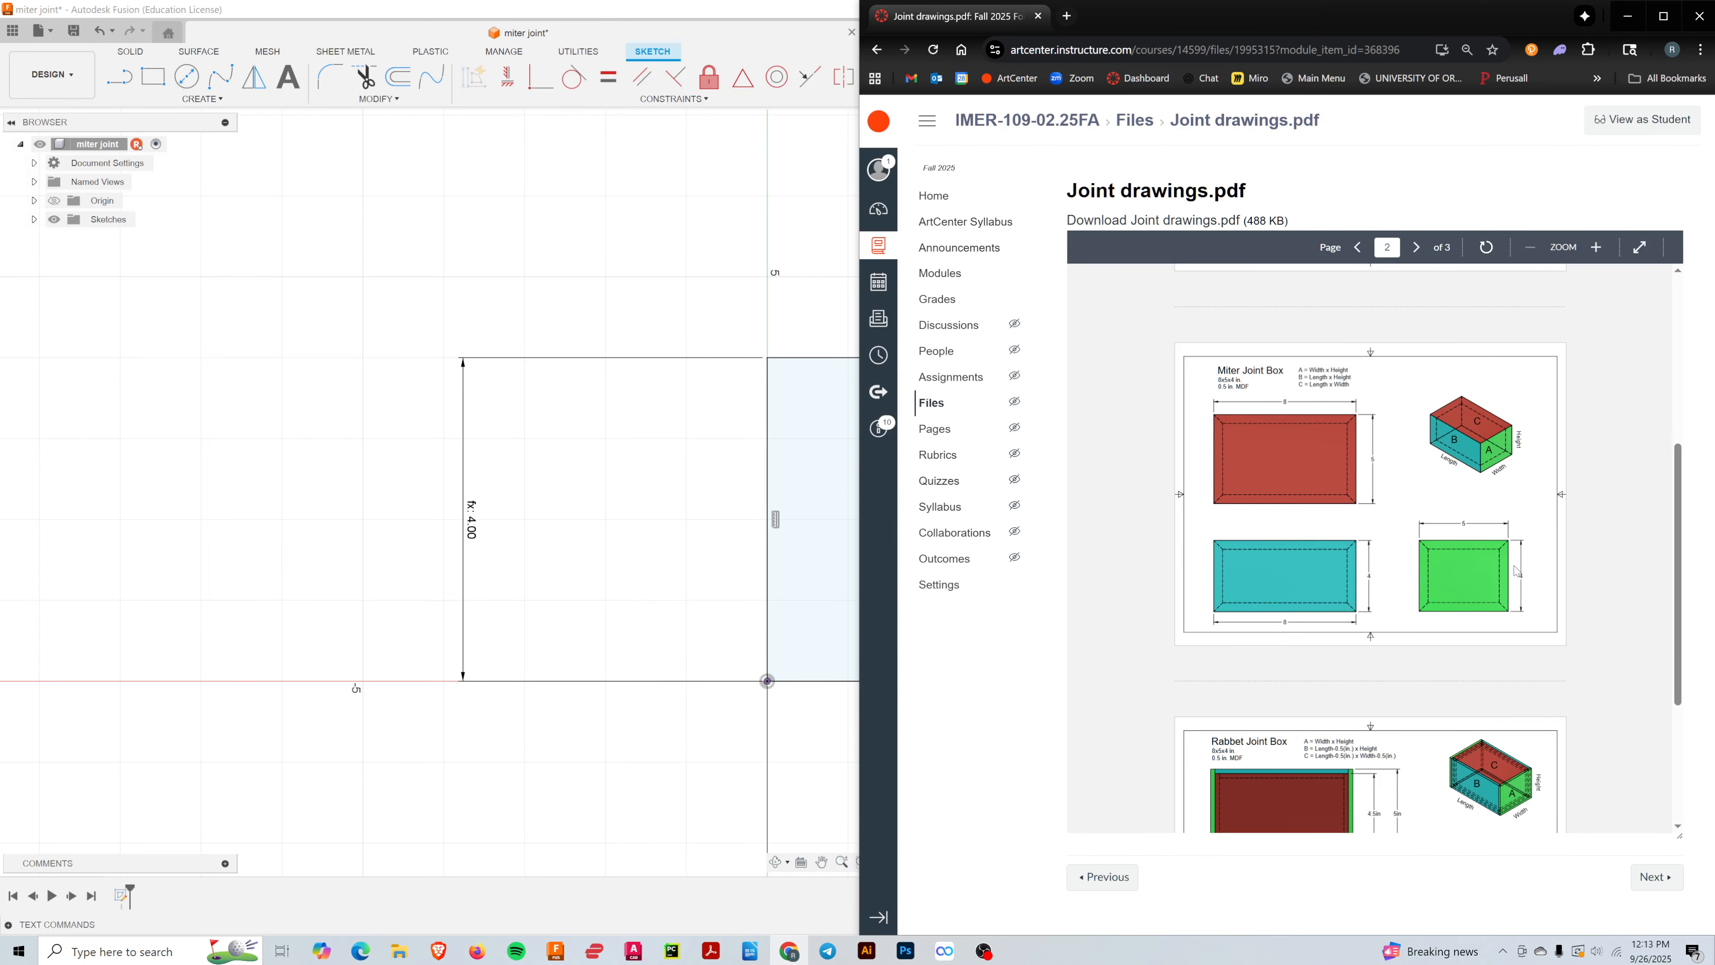
scroll(1478, 443, up, 5)
scroll(1478, 447, down, 6)
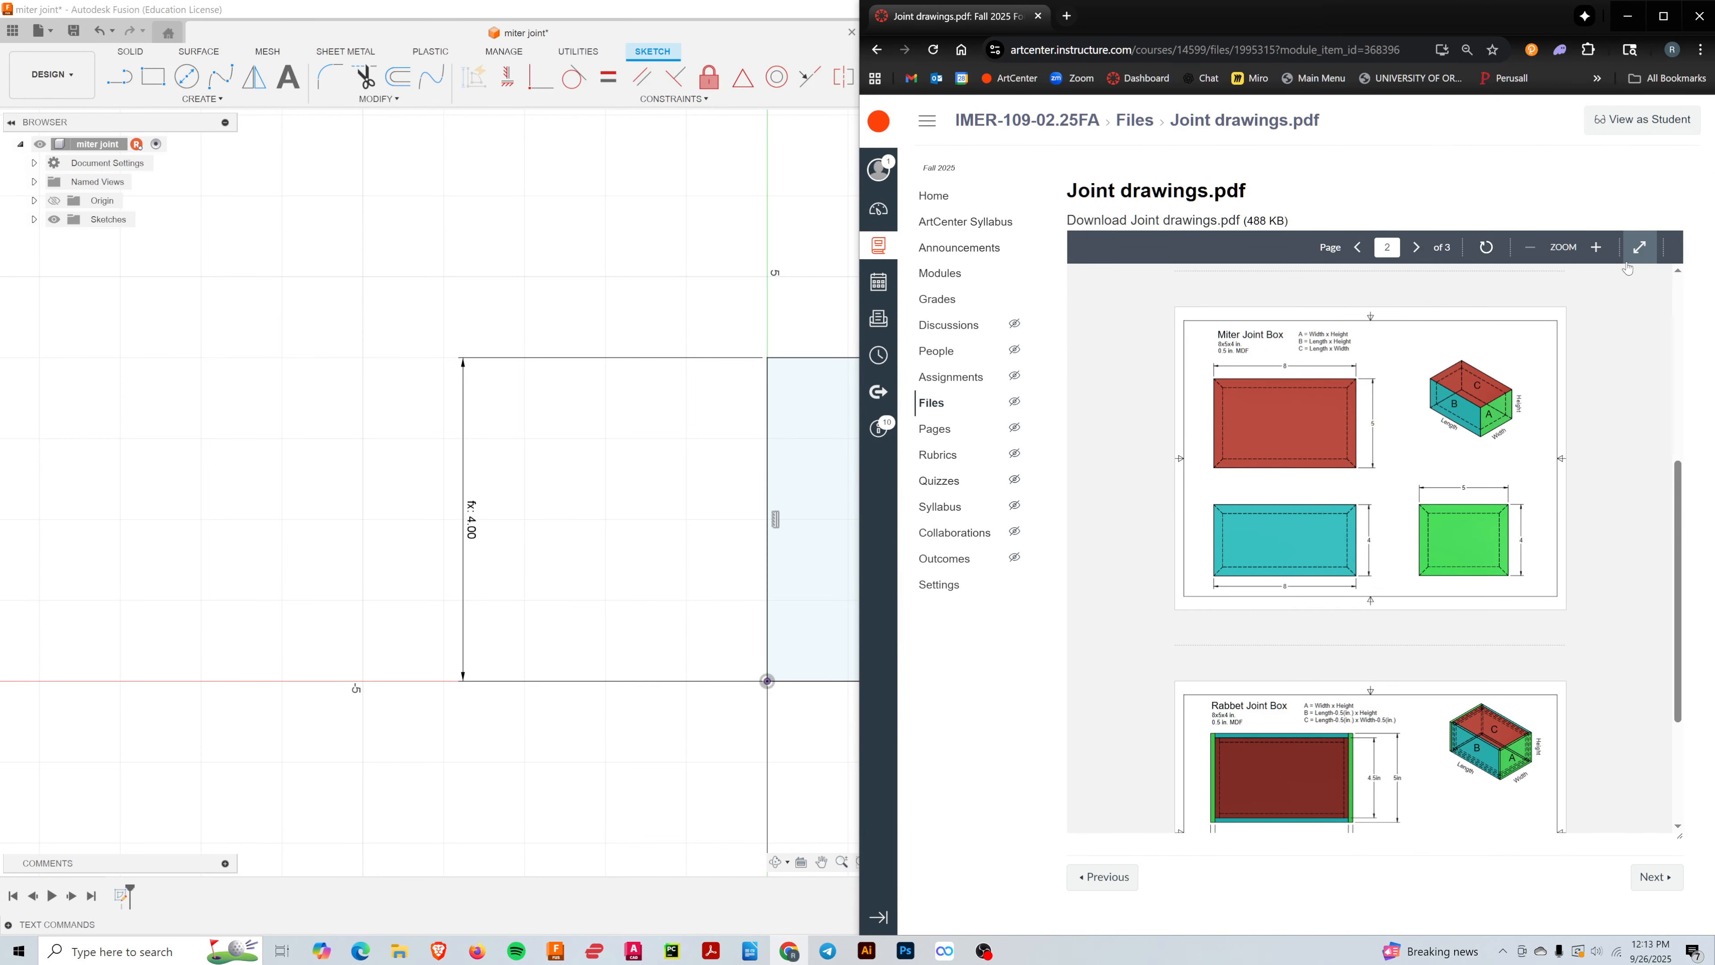
click(1639, 247)
scroll(906, 439, up, 3)
scroll(907, 439, down, 3)
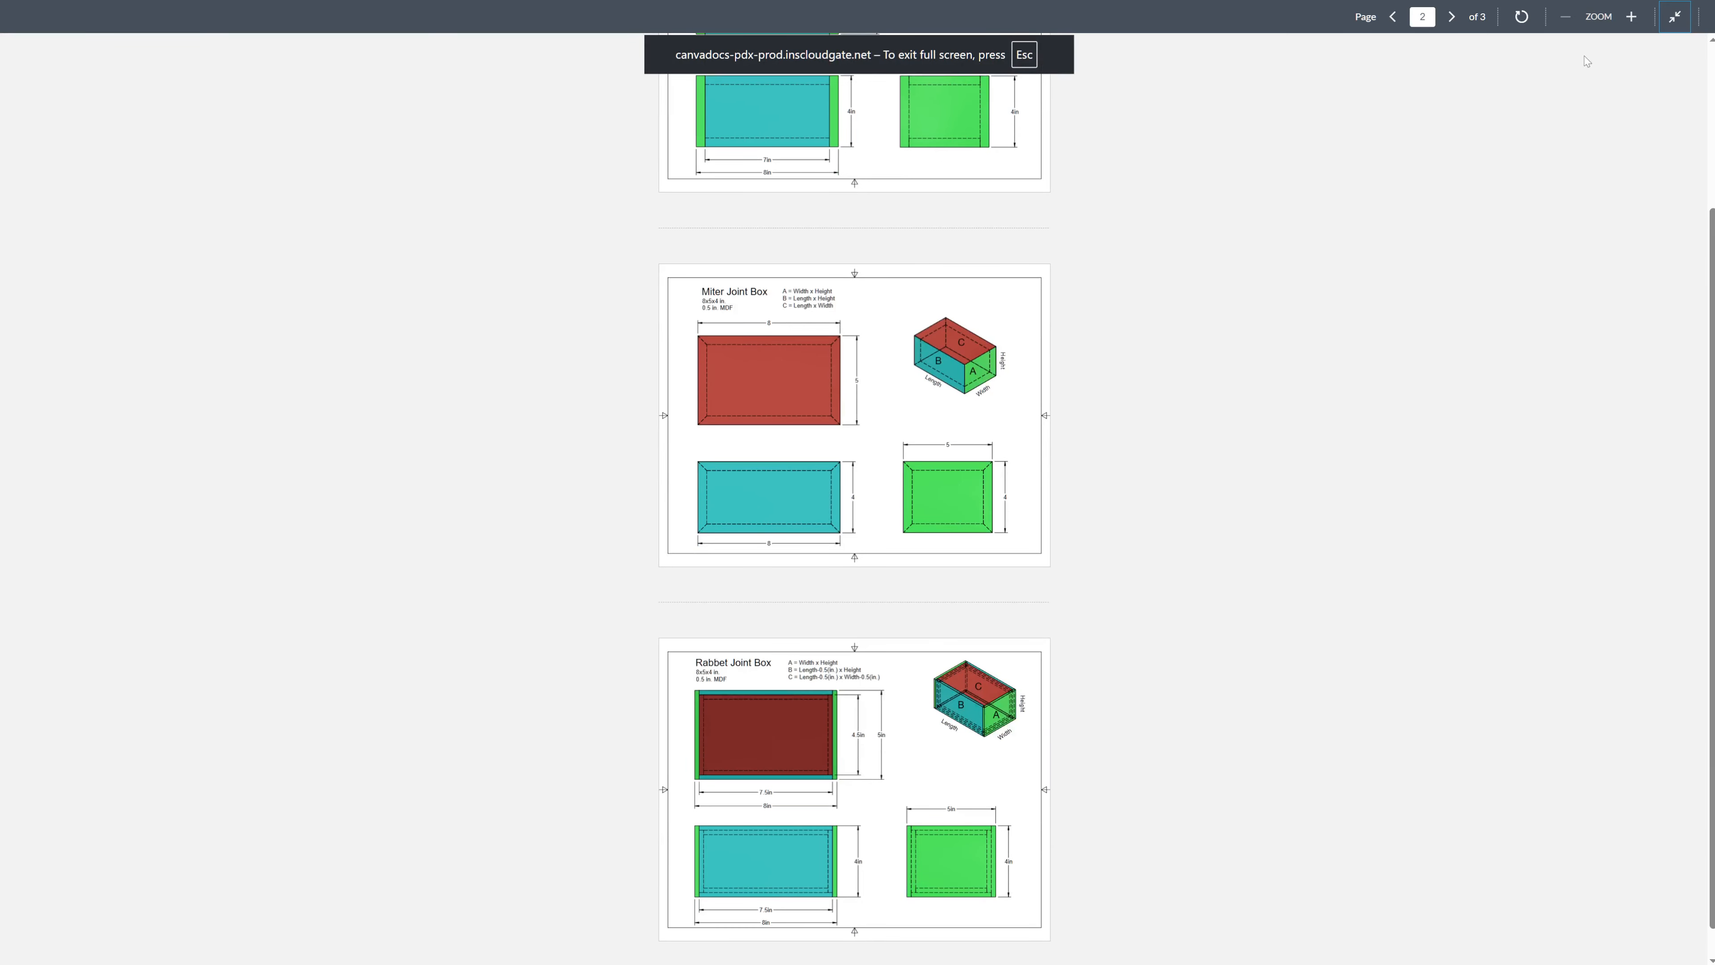
click(1631, 16)
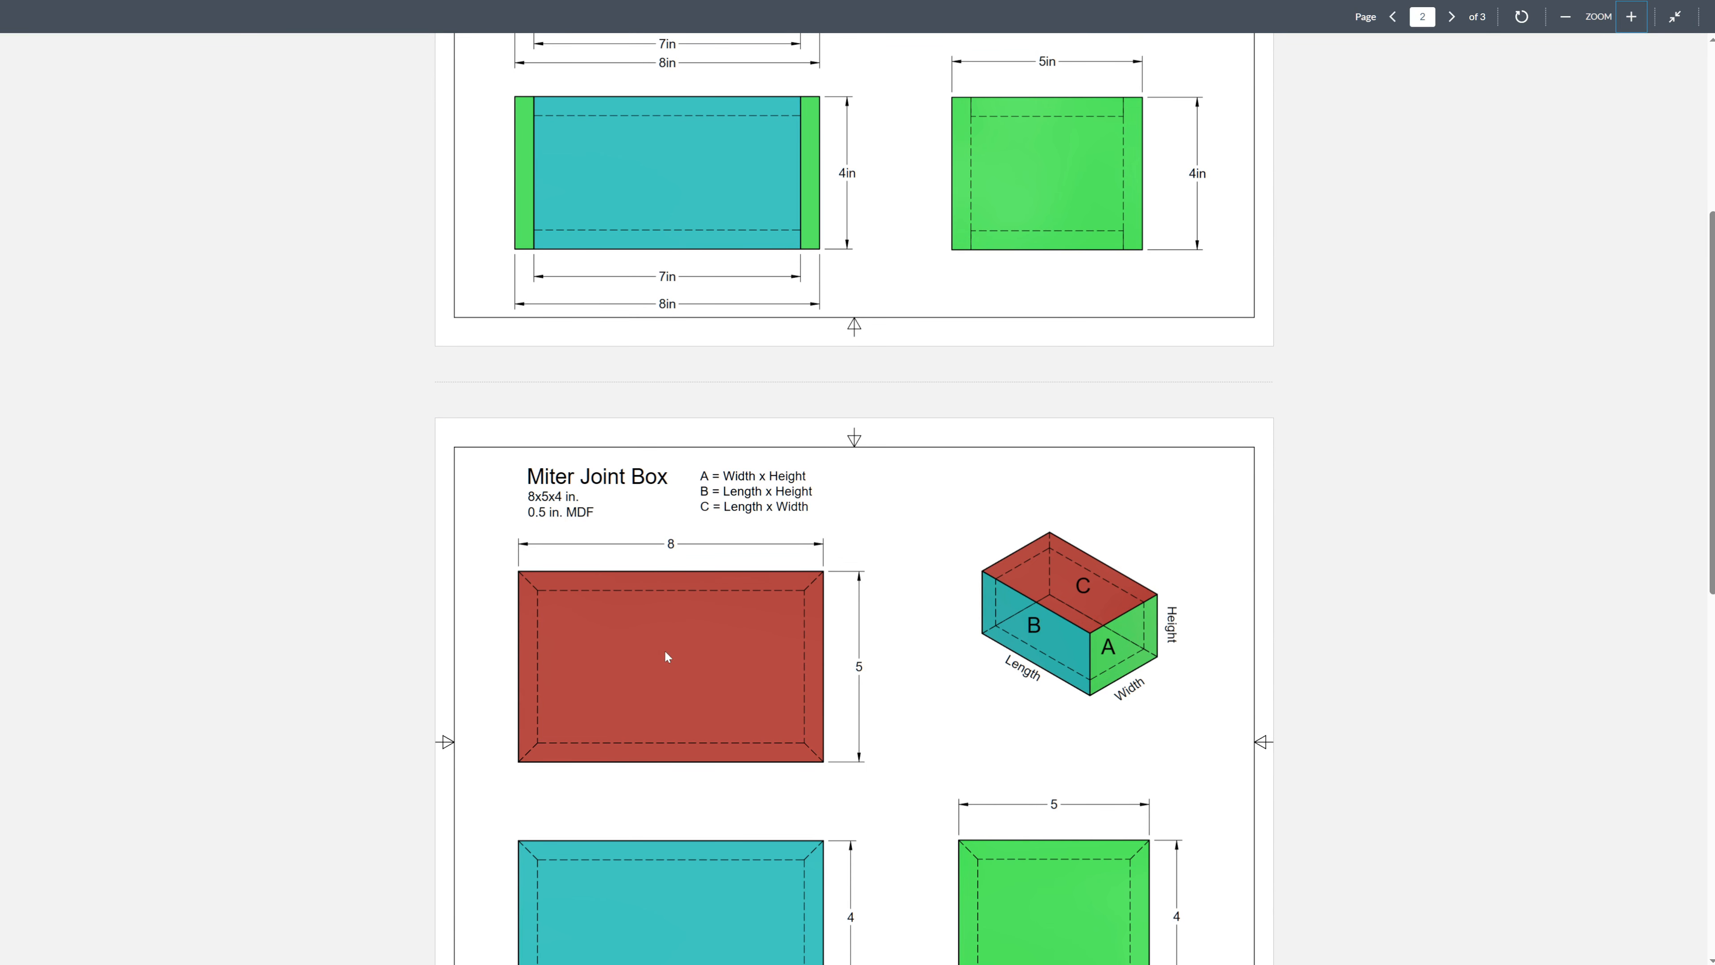
click(1677, 15)
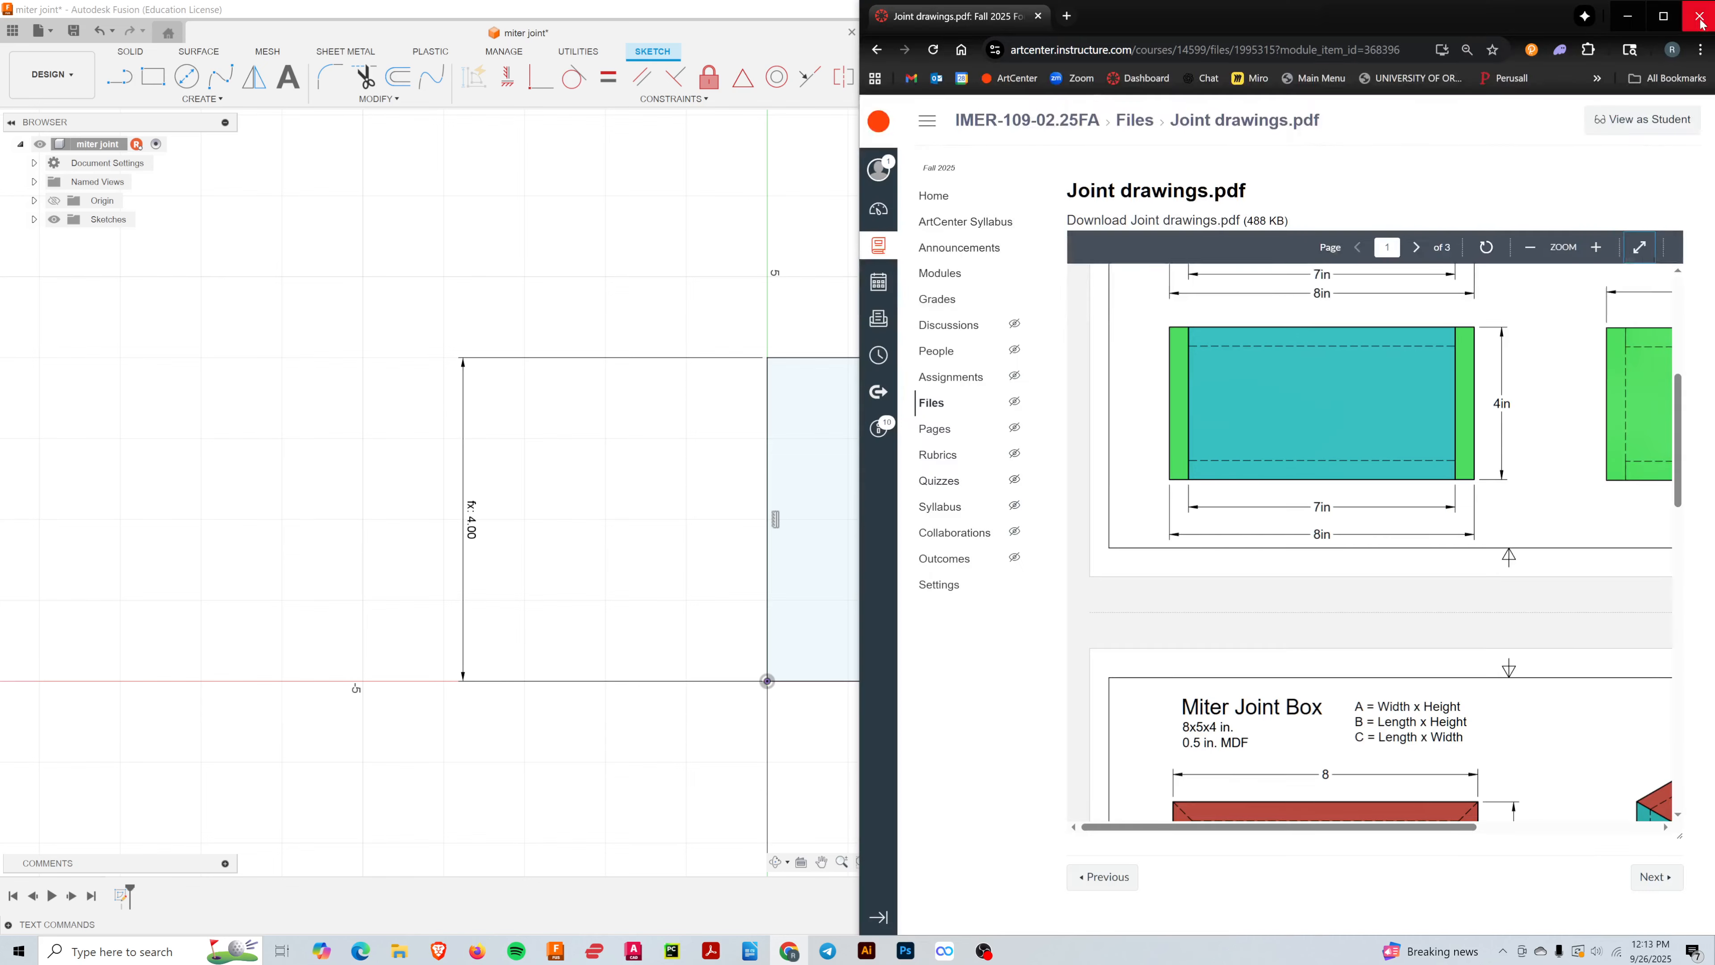
double_click(712, 10)
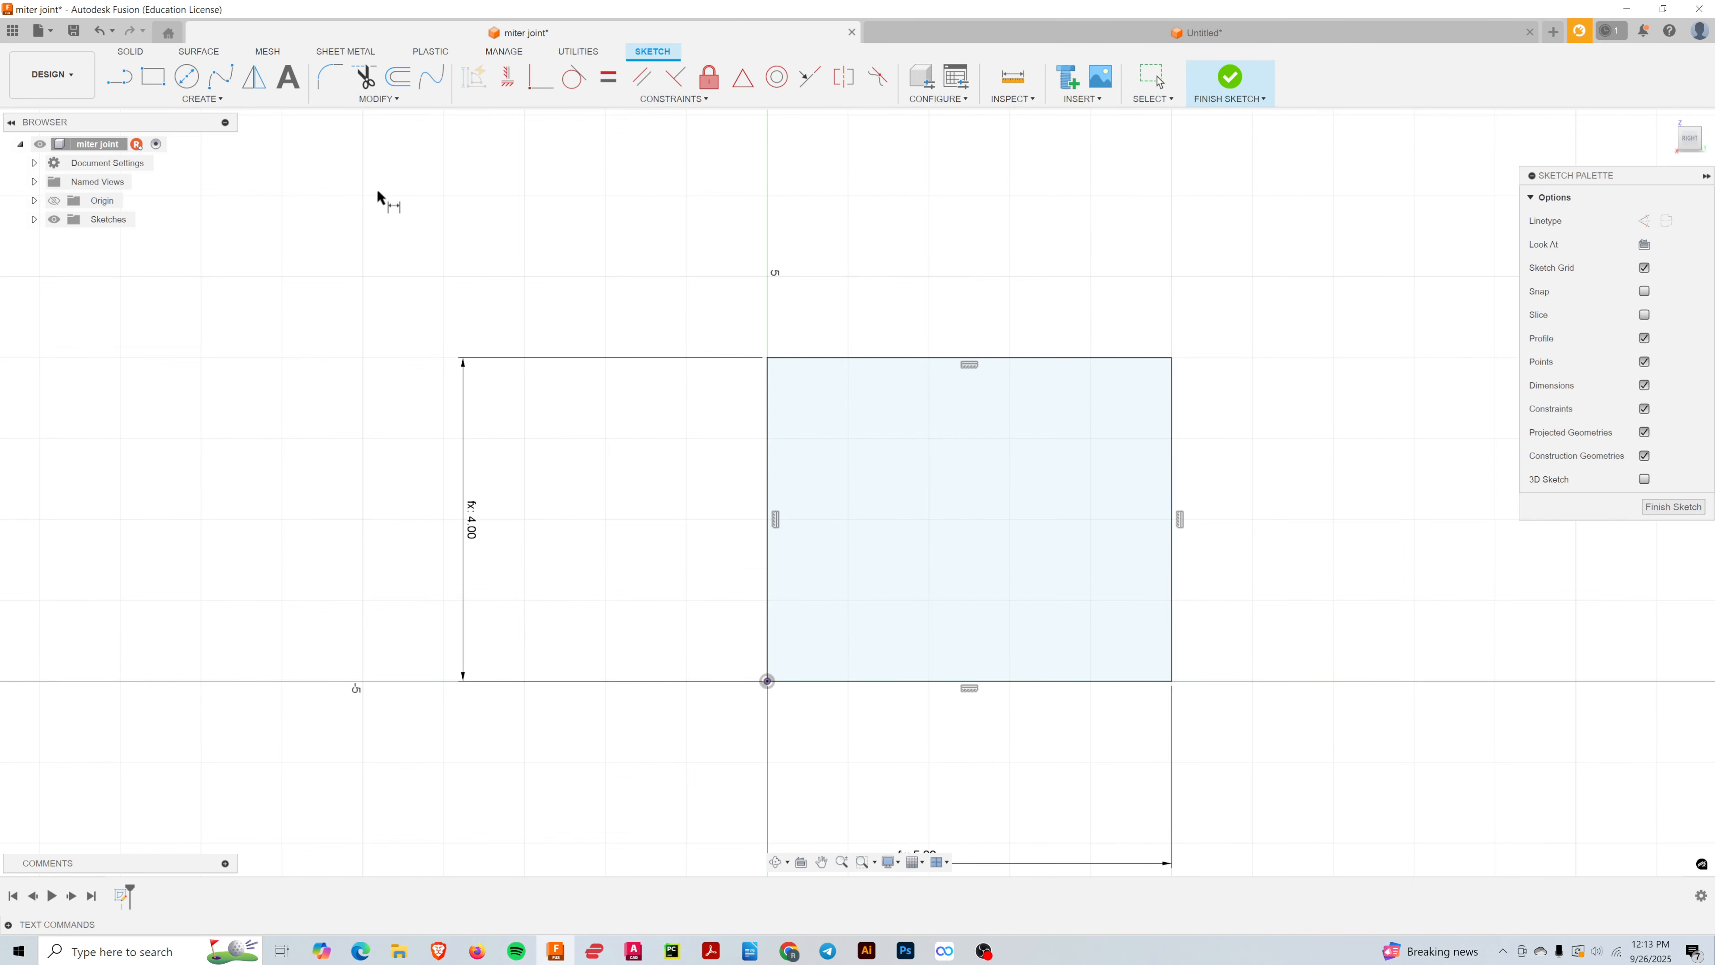
key(Escape)
click(128, 54)
click(206, 53)
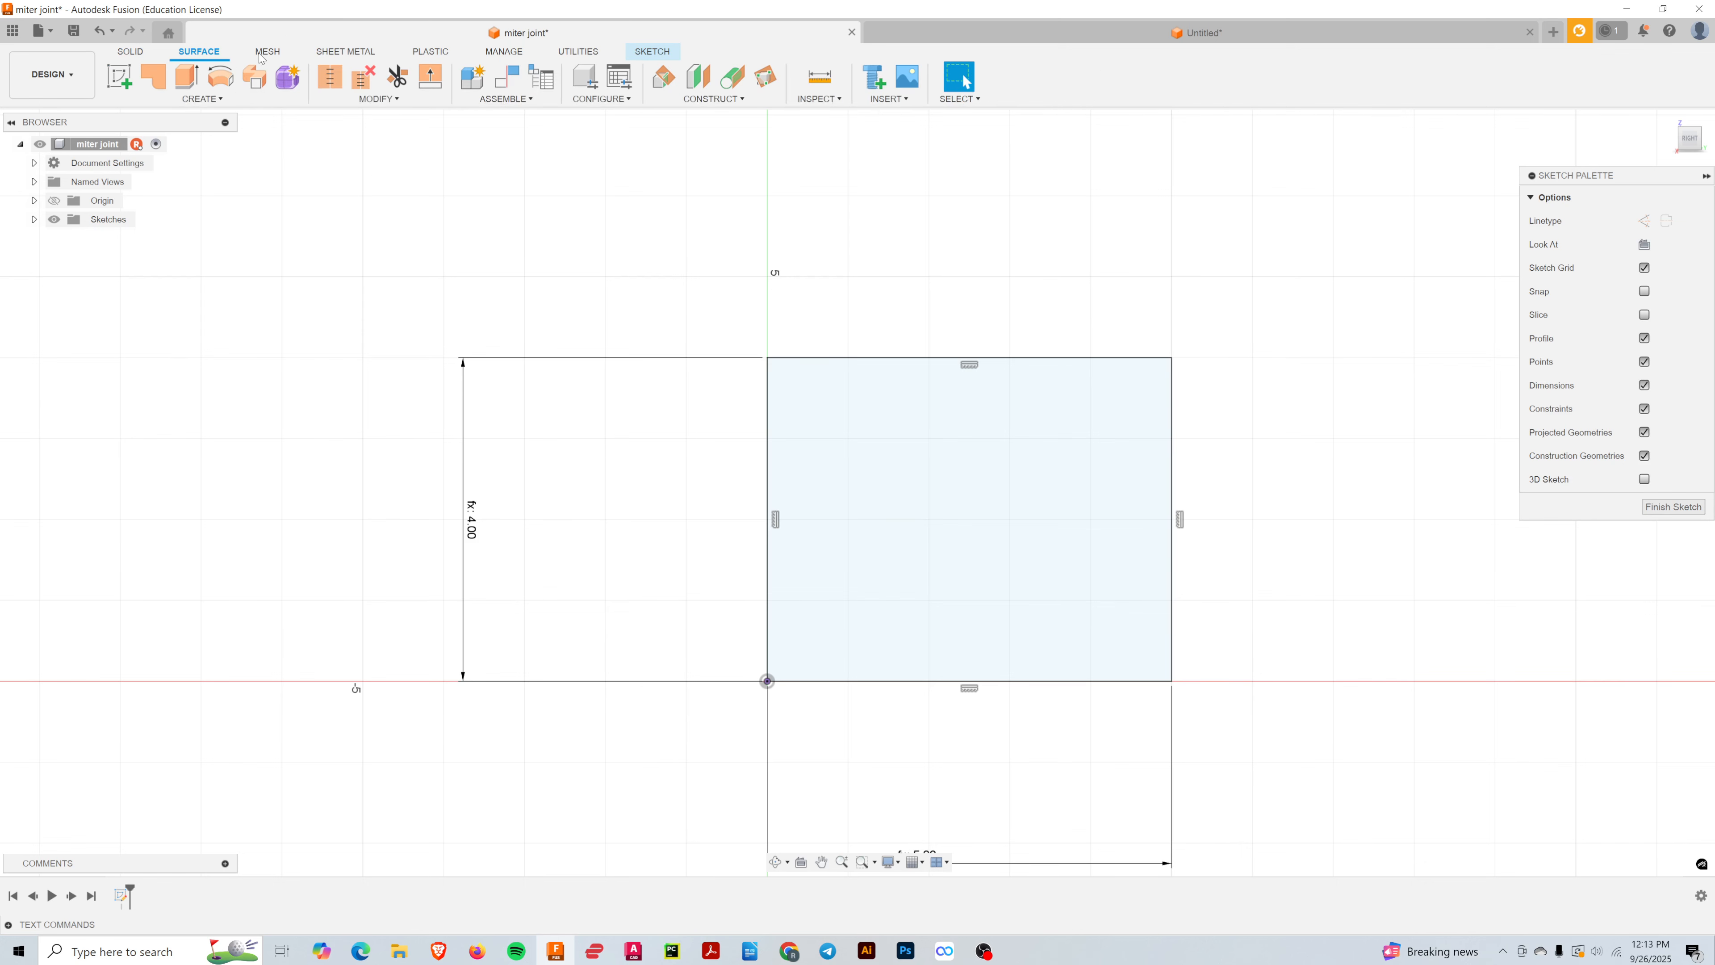
click(266, 52)
click(345, 52)
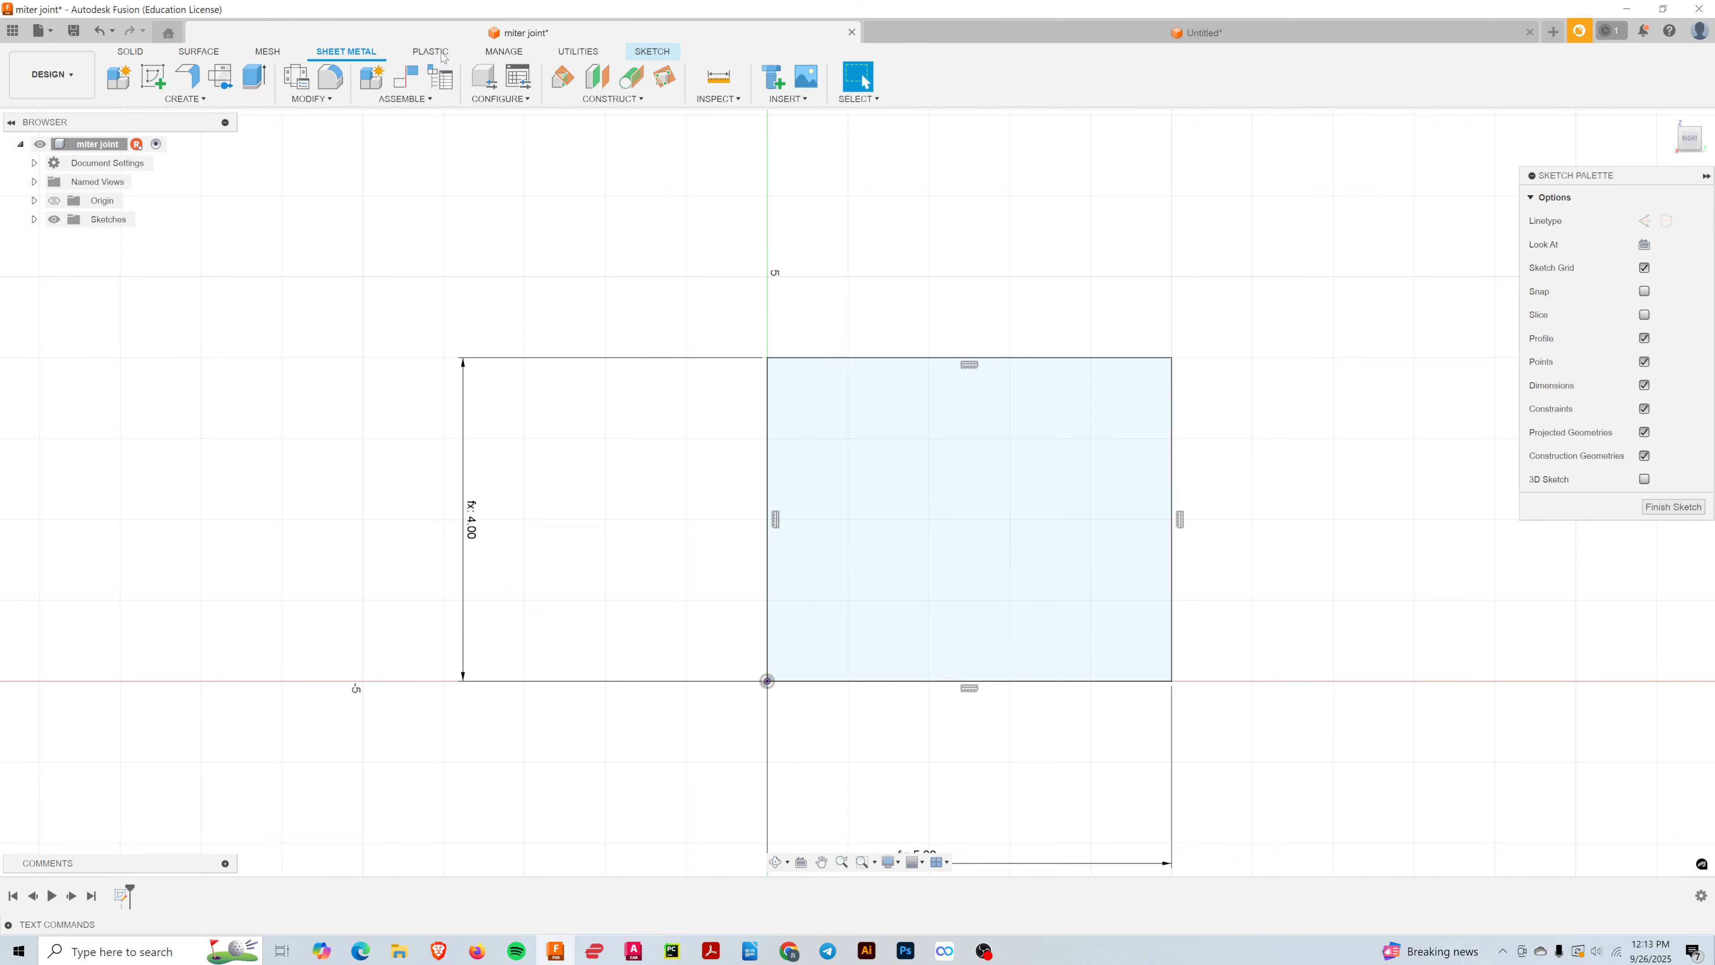
click(430, 52)
click(501, 53)
click(578, 51)
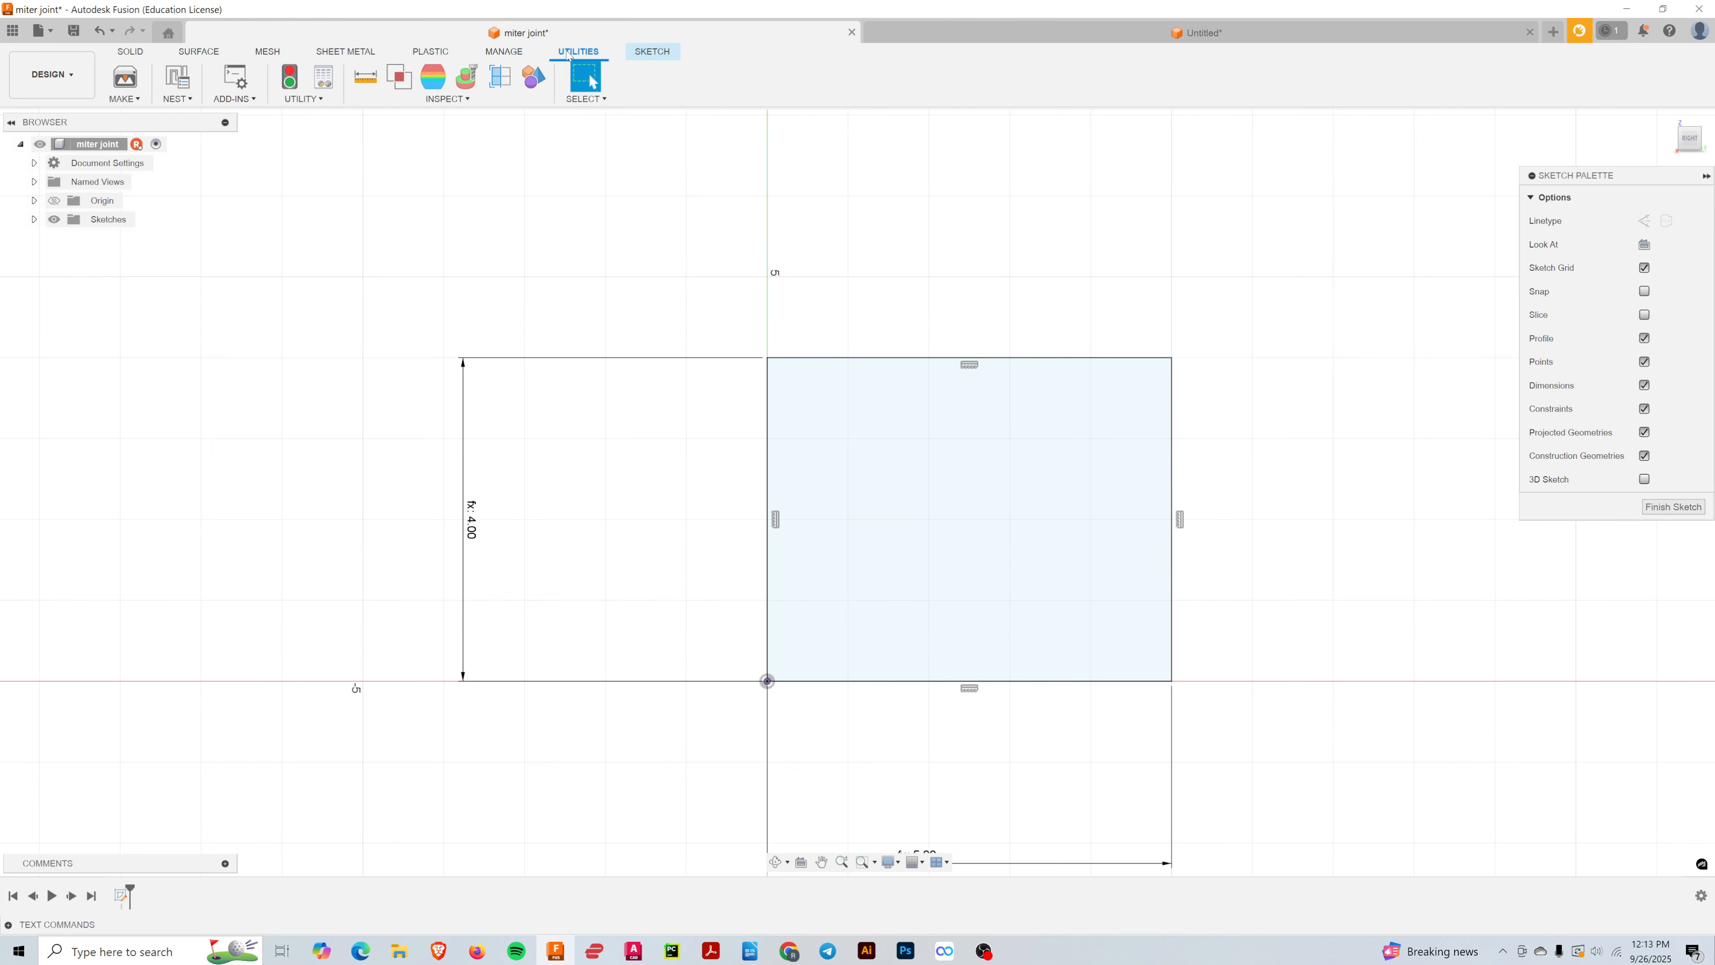
click(660, 56)
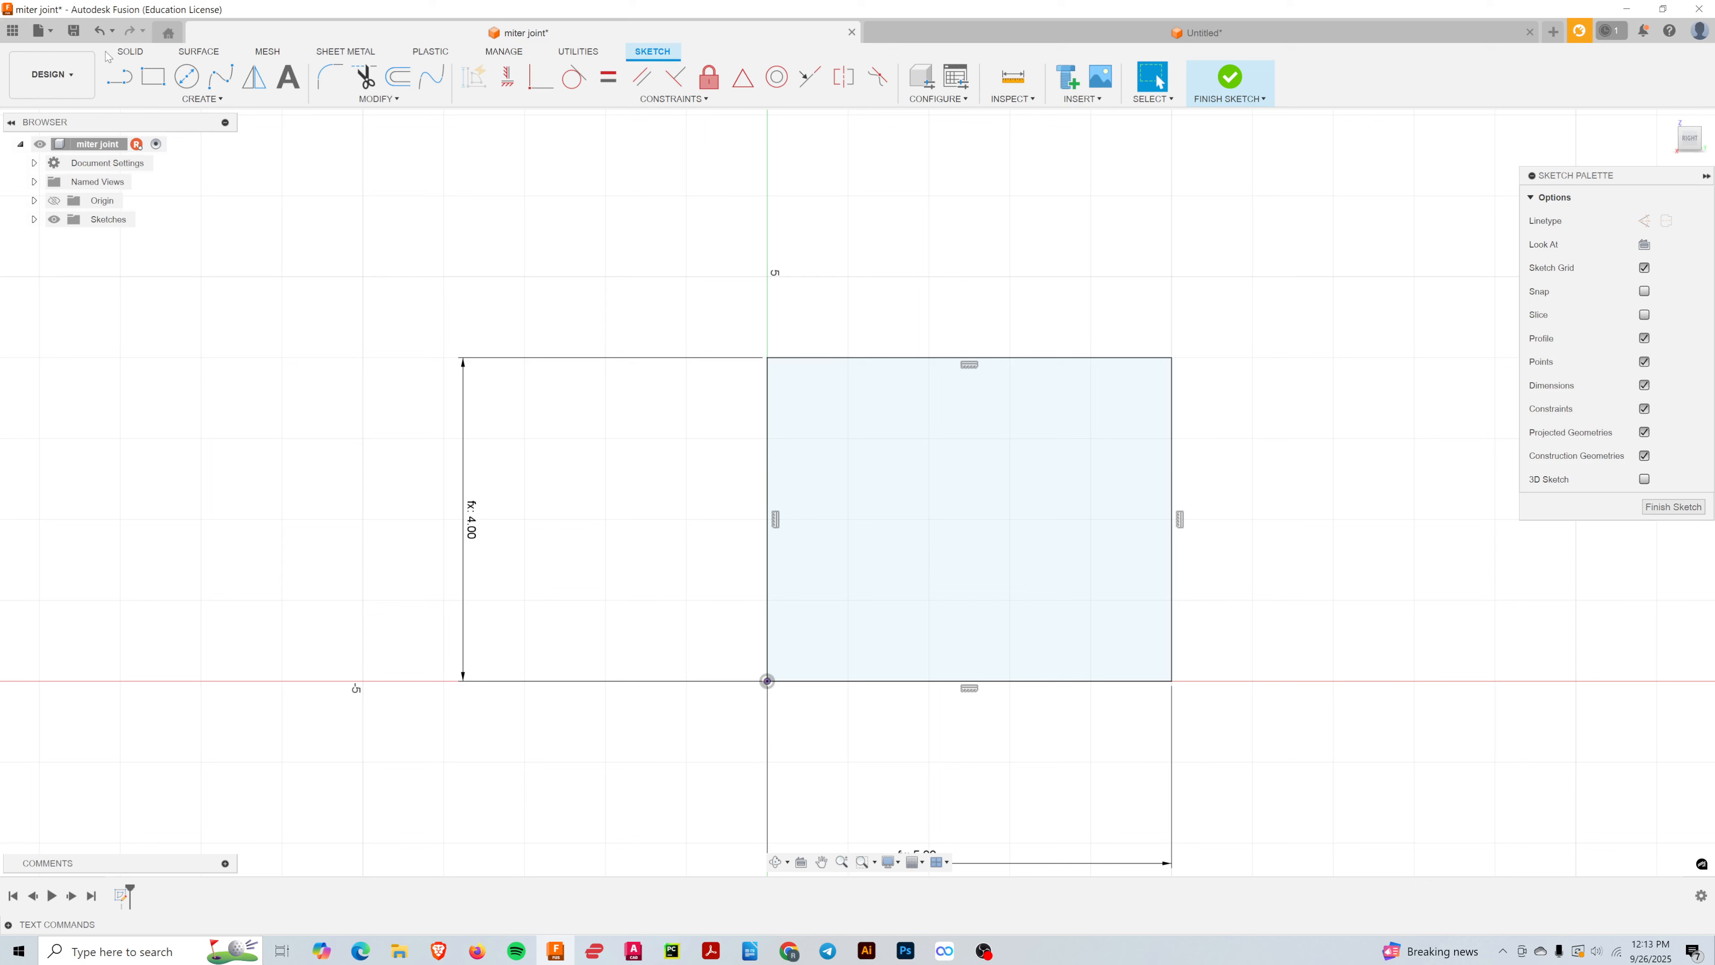
click(130, 53)
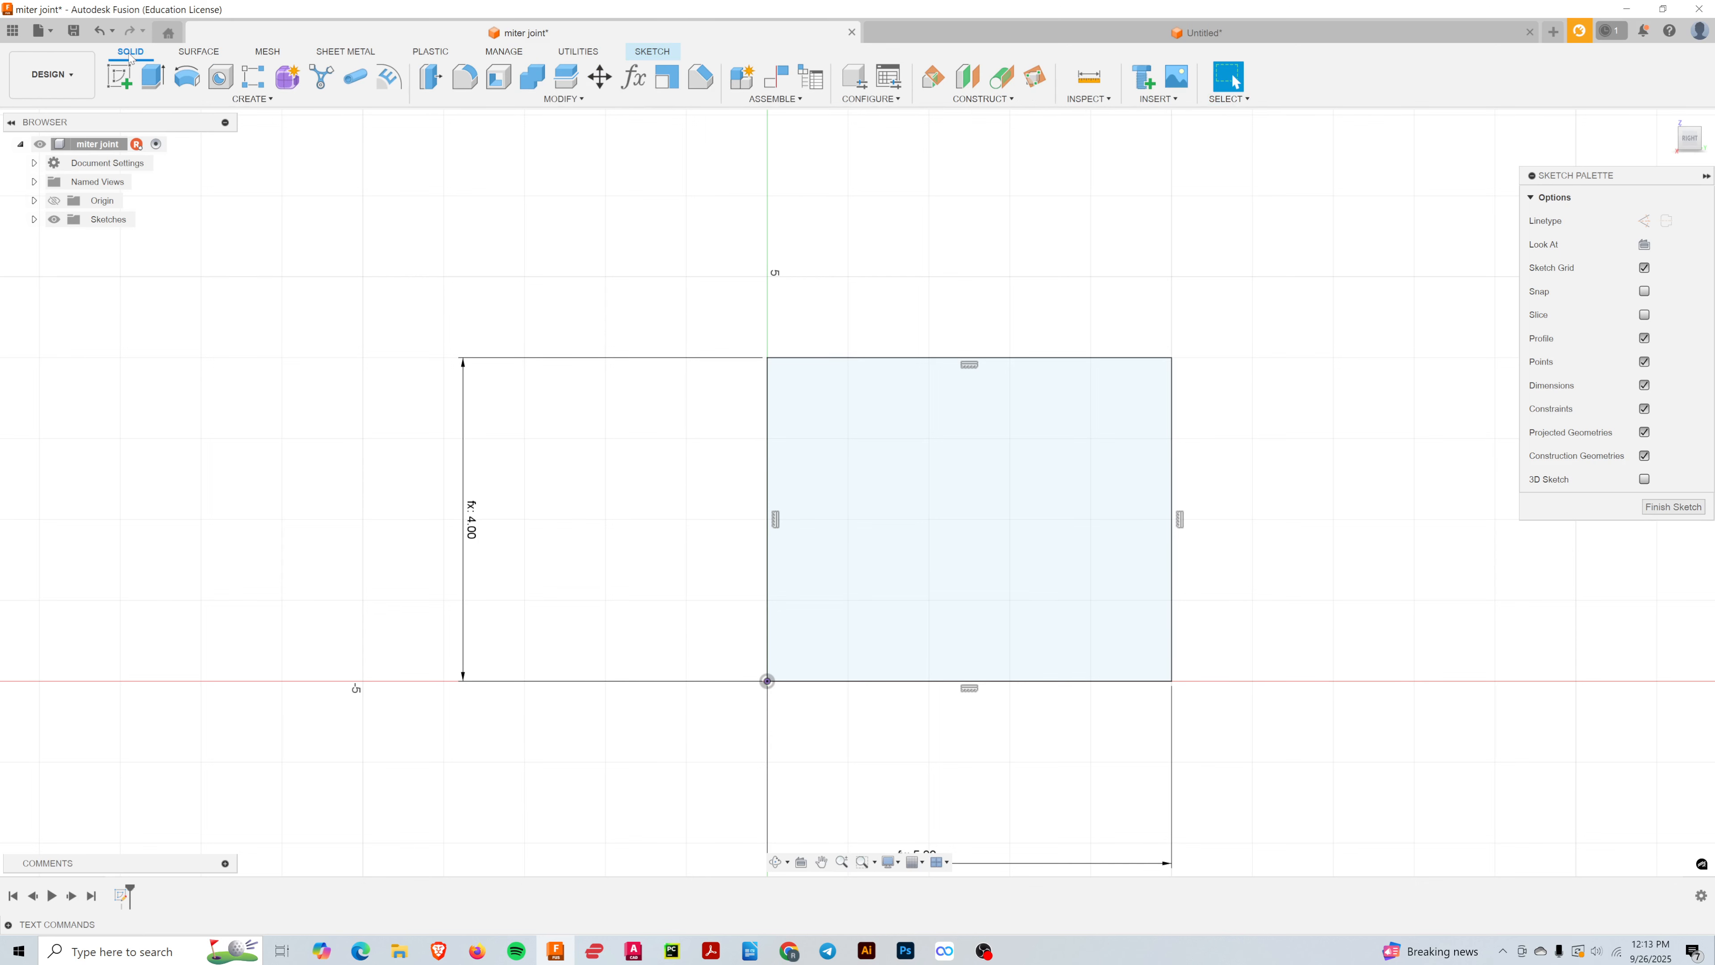
- Offset the rectangle inward on one side with the distance set to -mthick
click(648, 53)
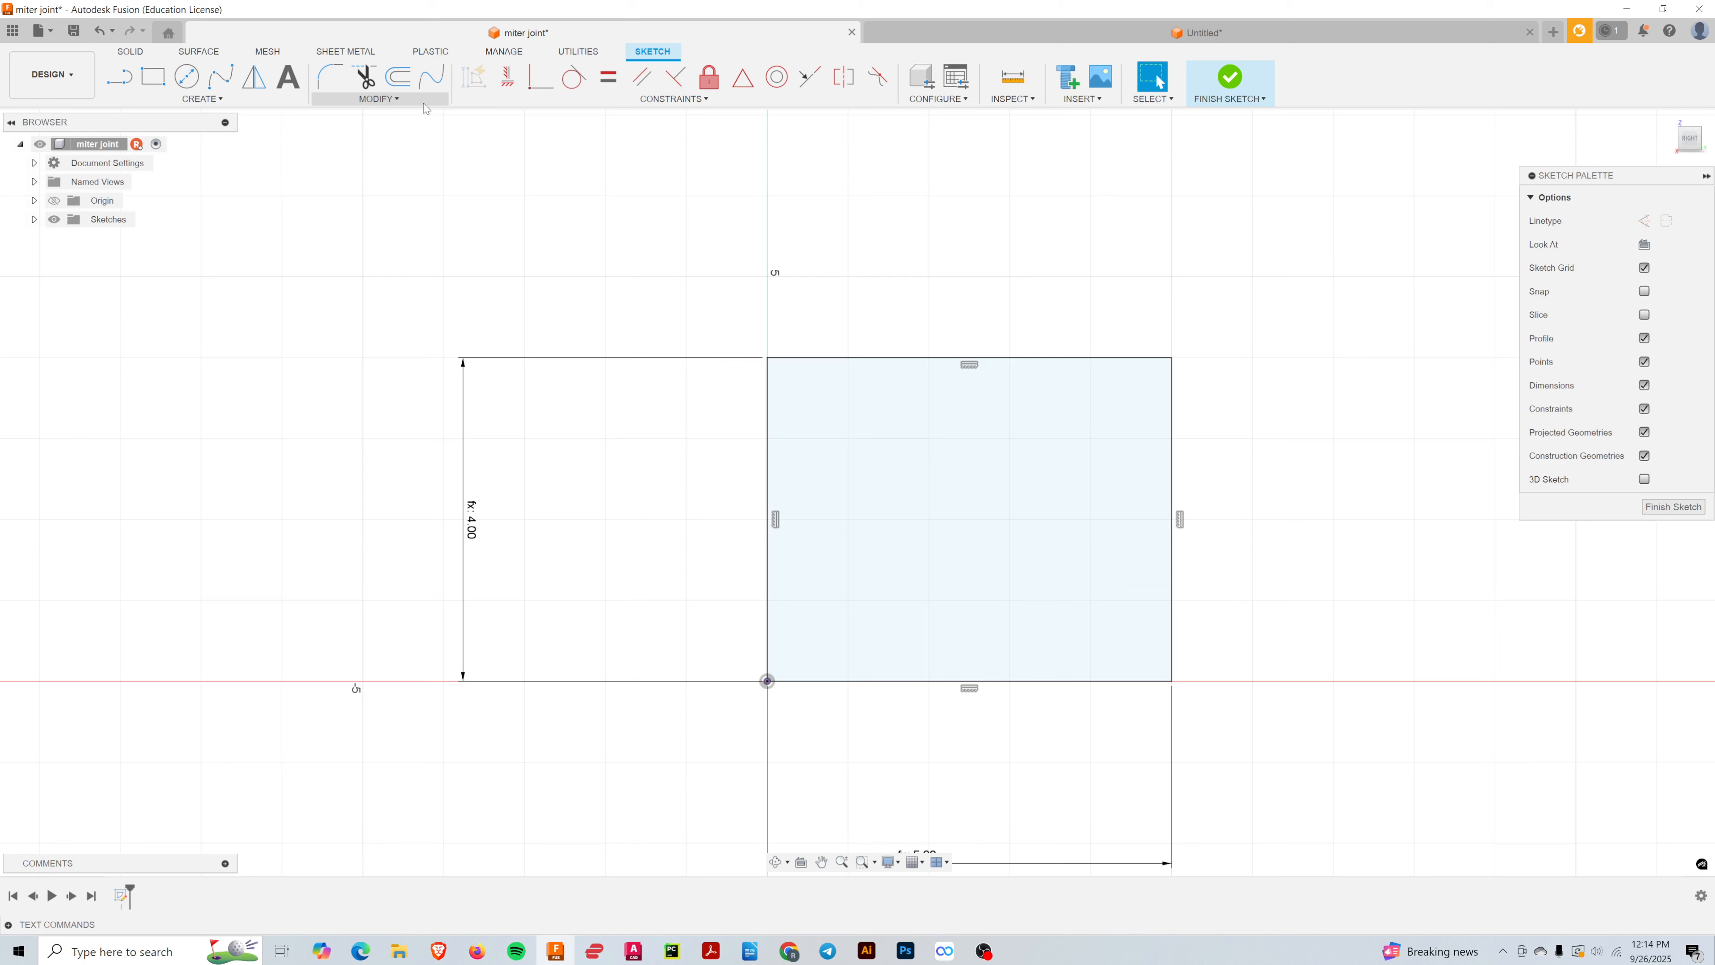
click(394, 79)
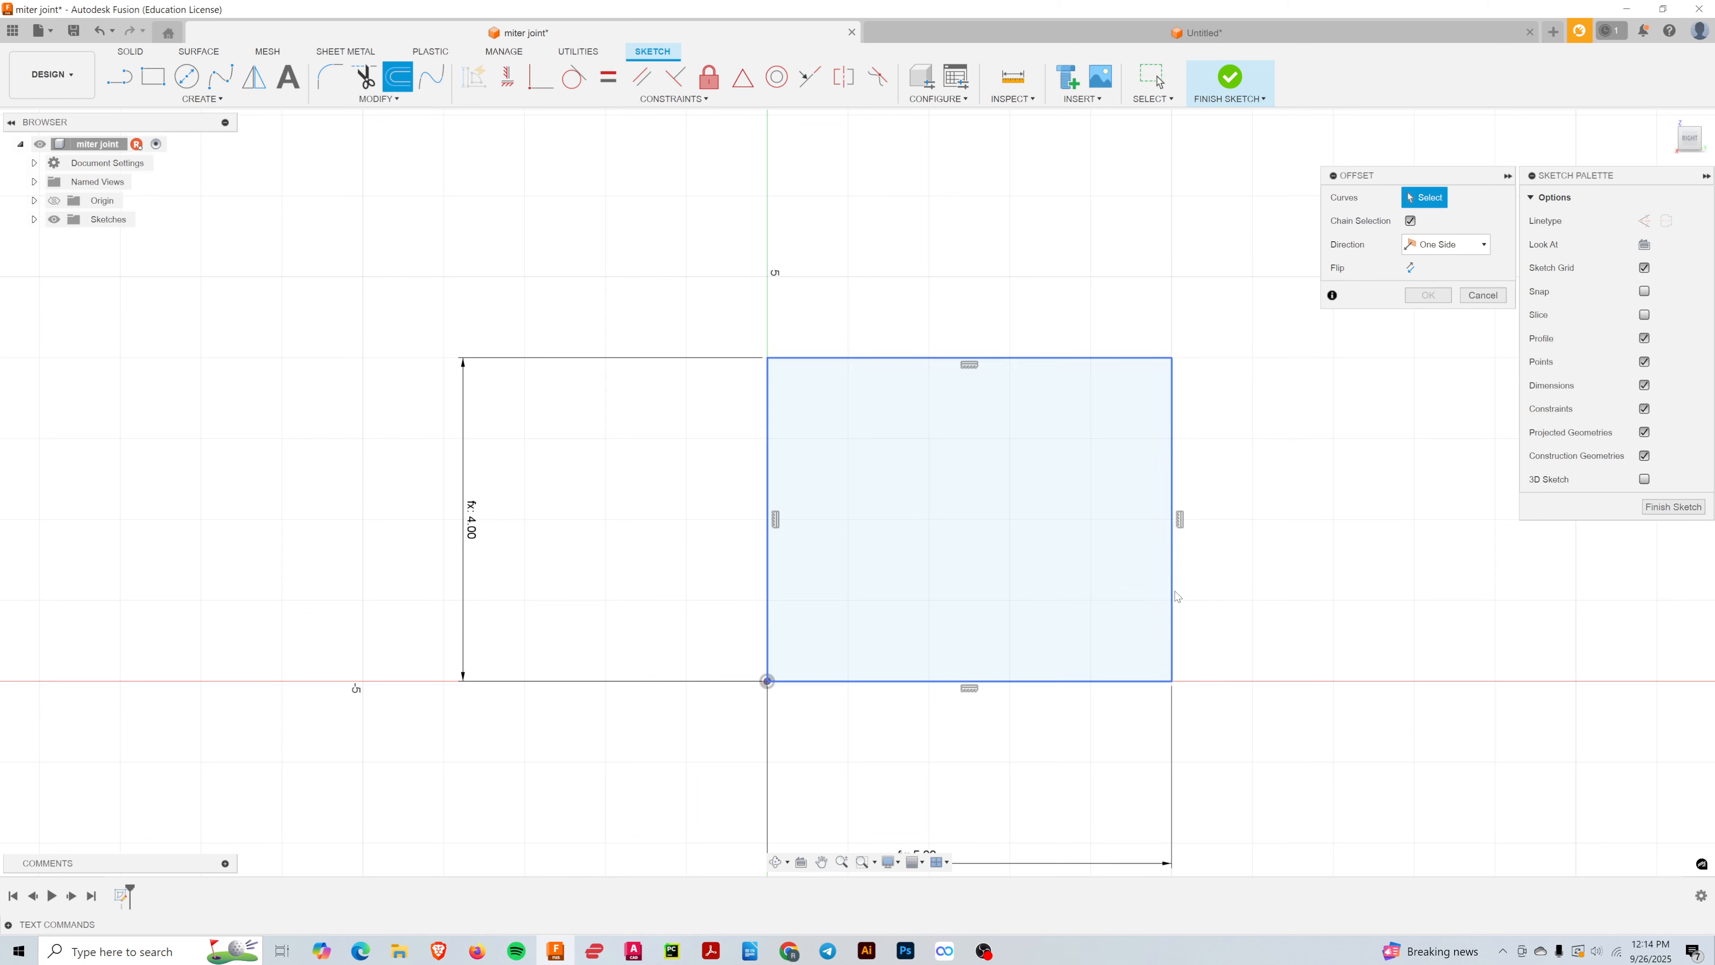
click(1172, 618)
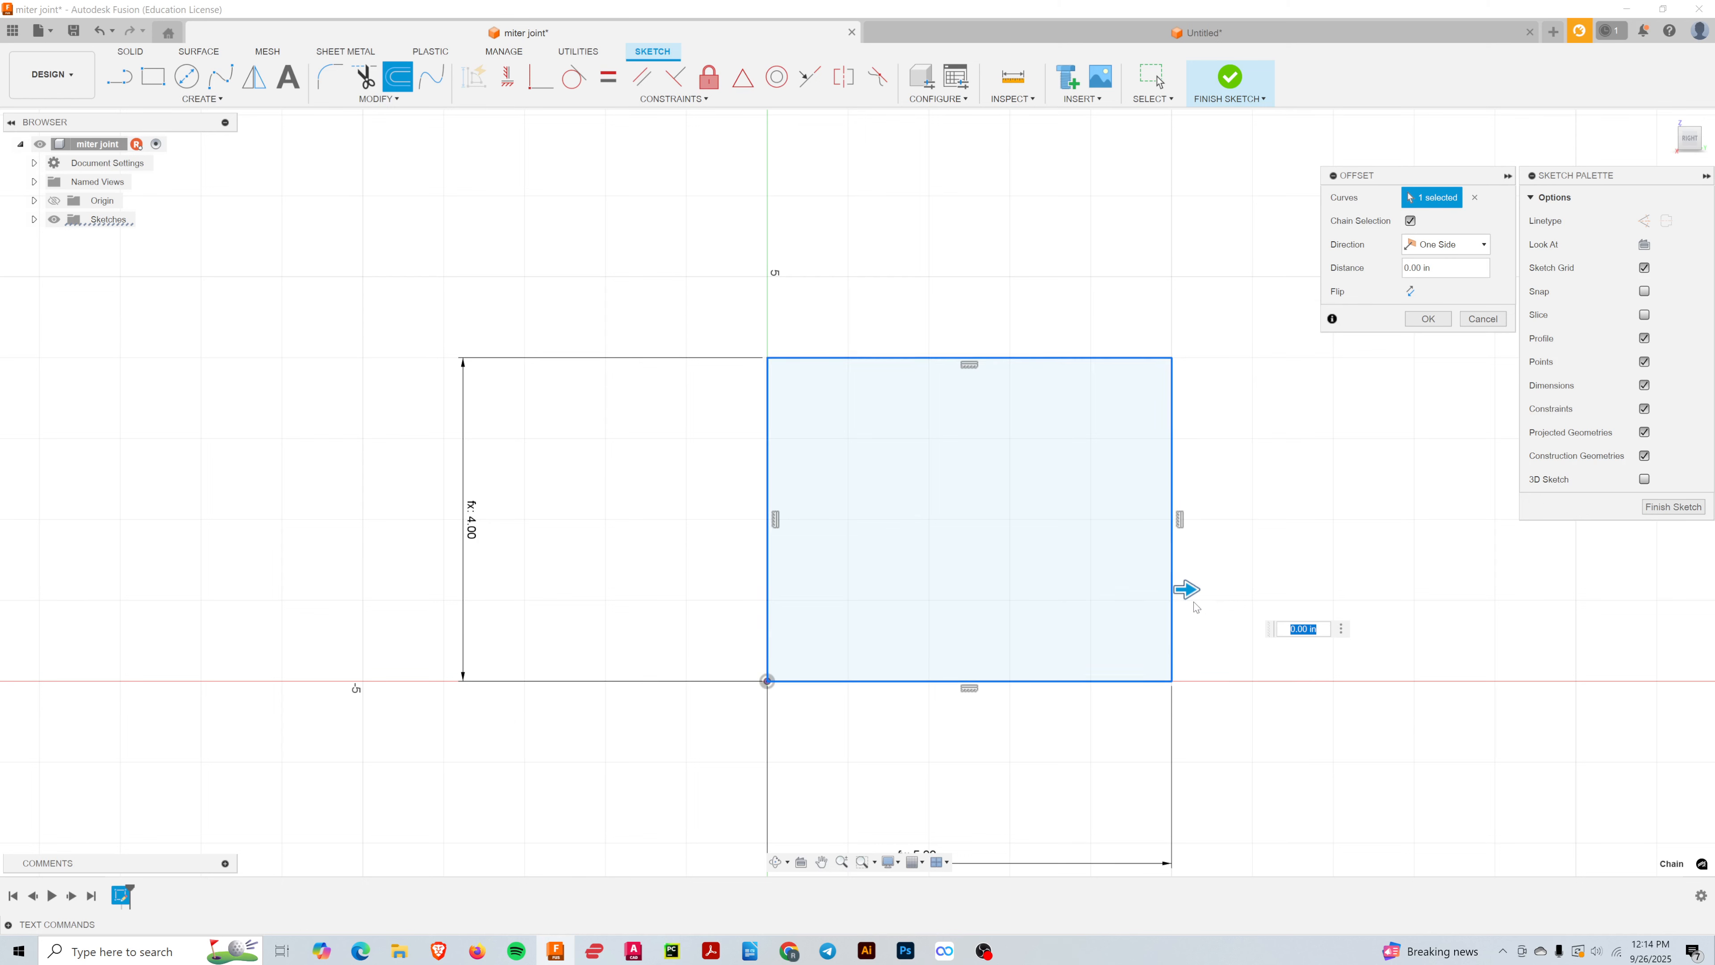
drag(1186, 590, 1154, 617)
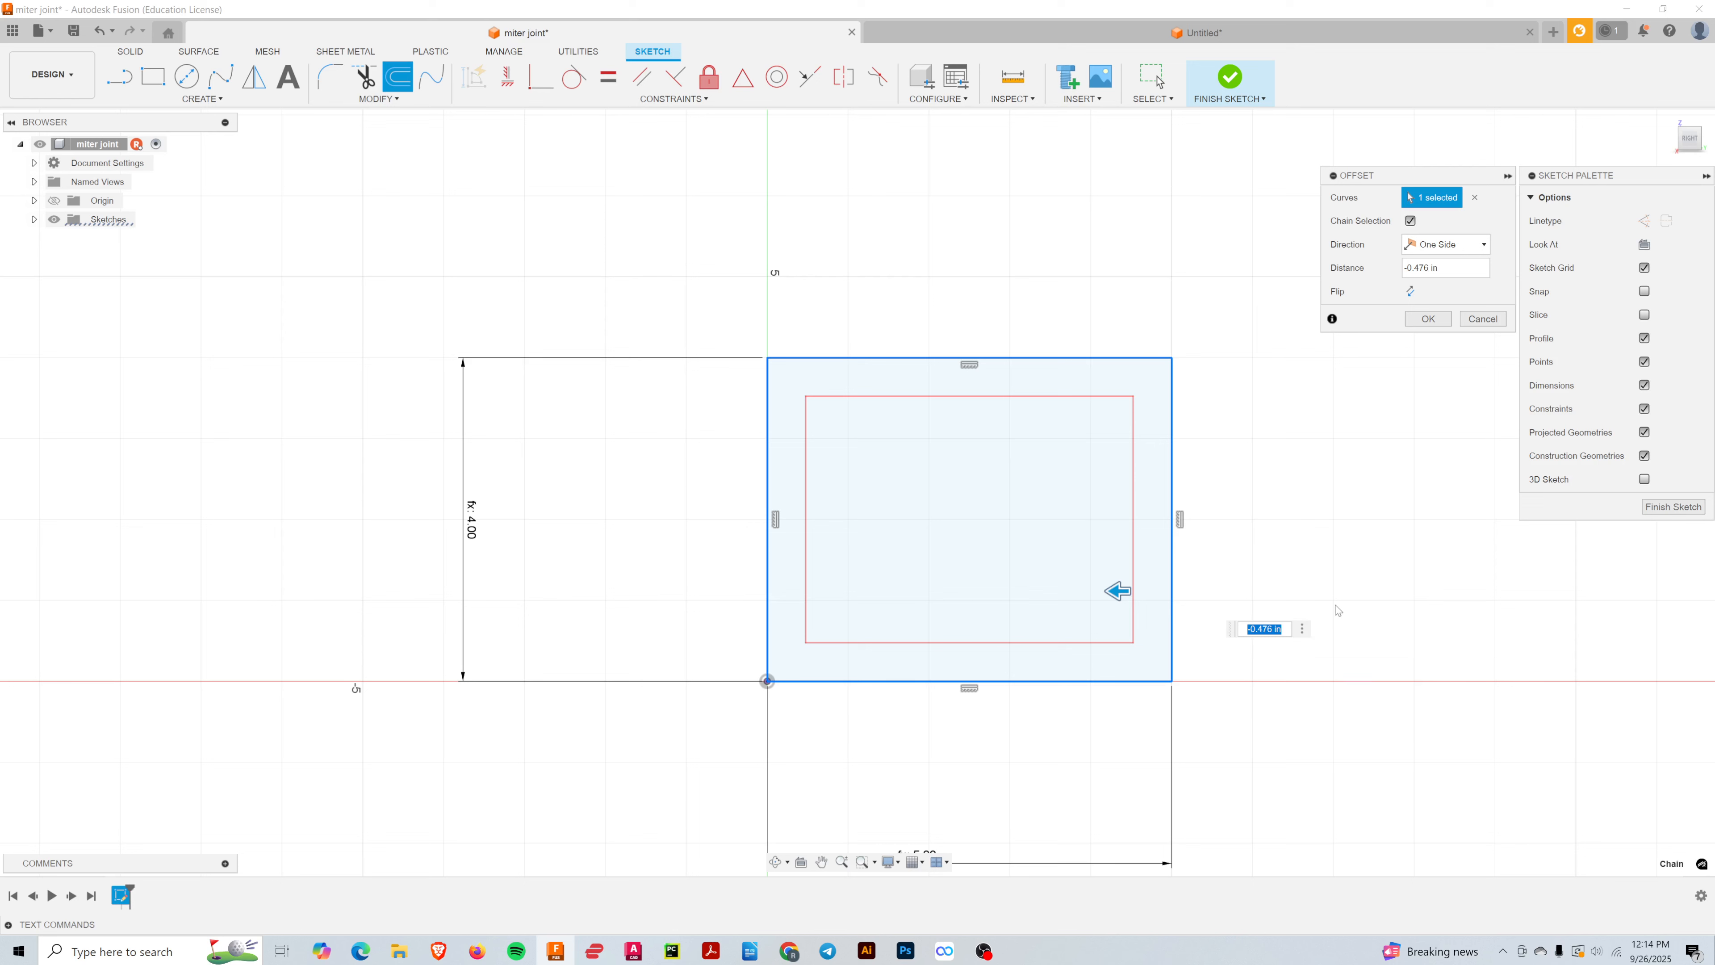
click(1410, 291)
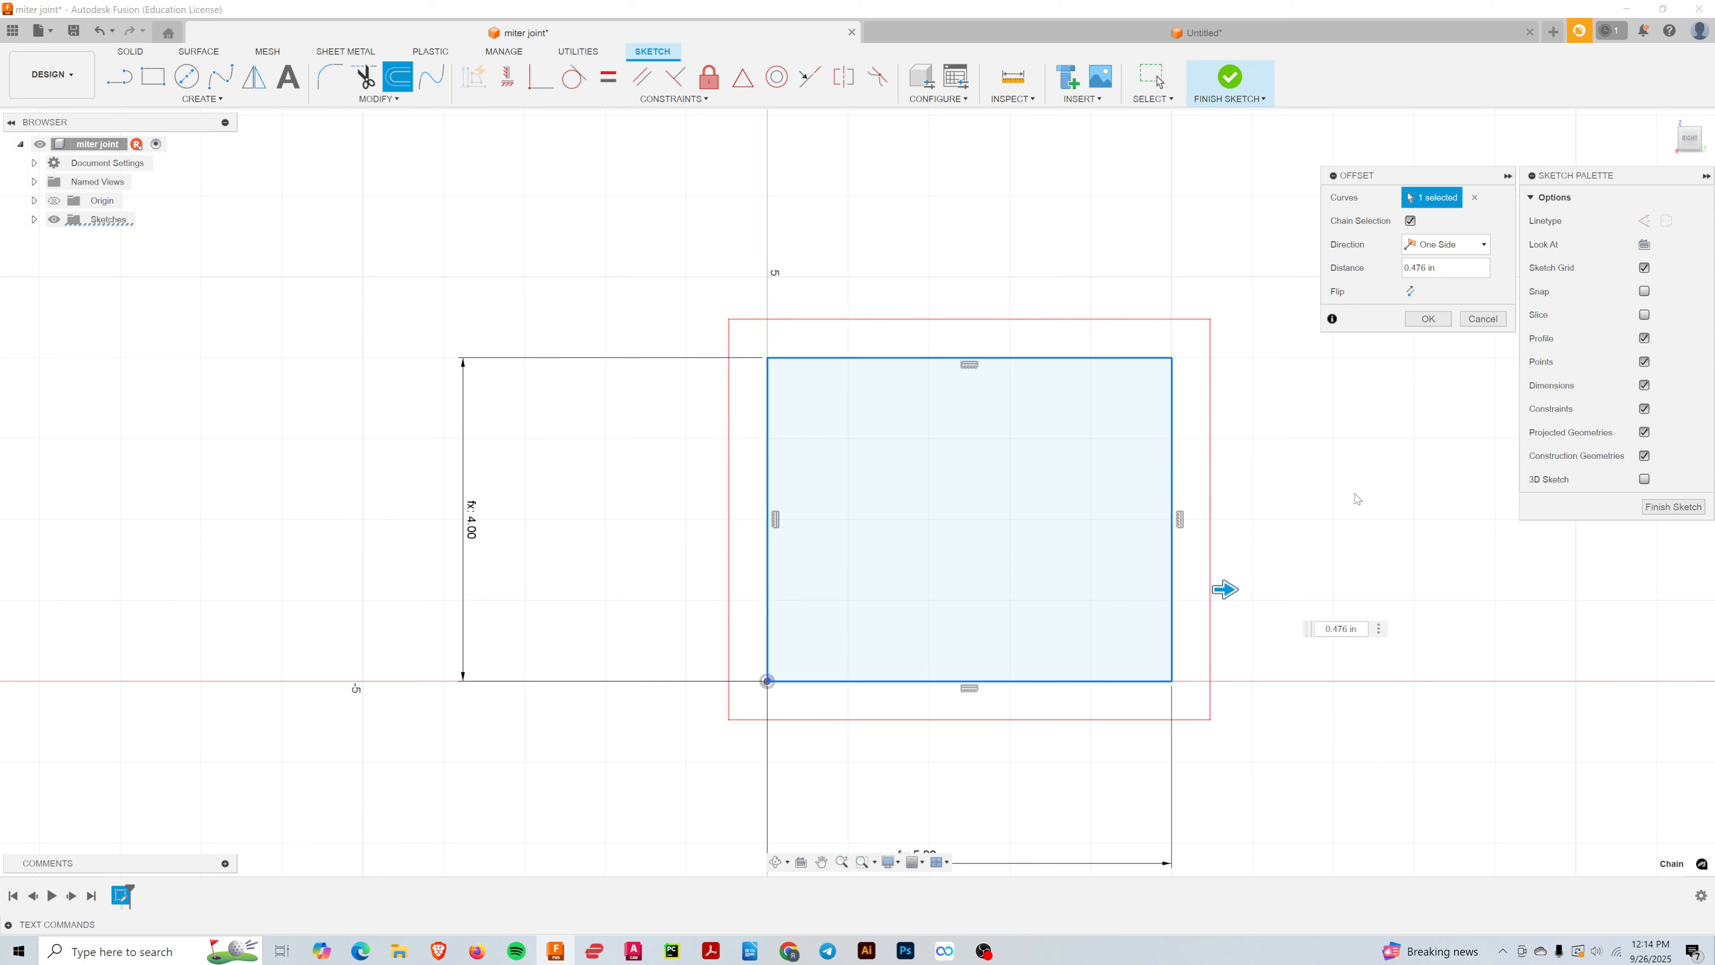
drag(1232, 600, 1150, 577)
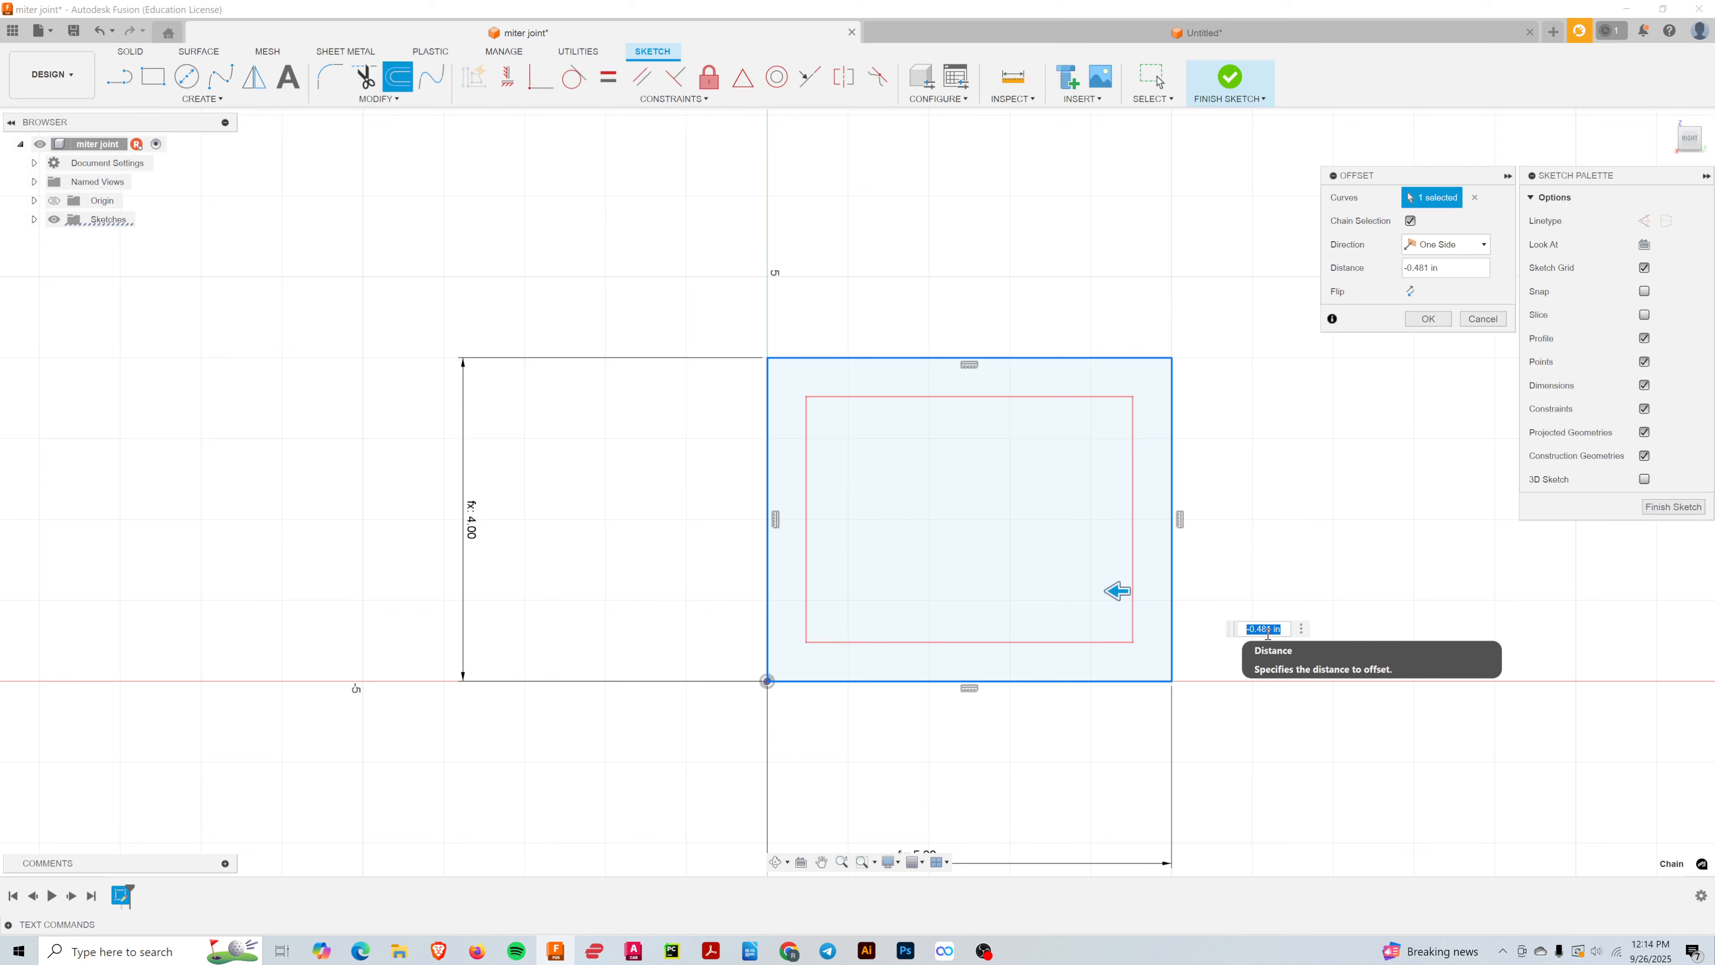
text(mth)
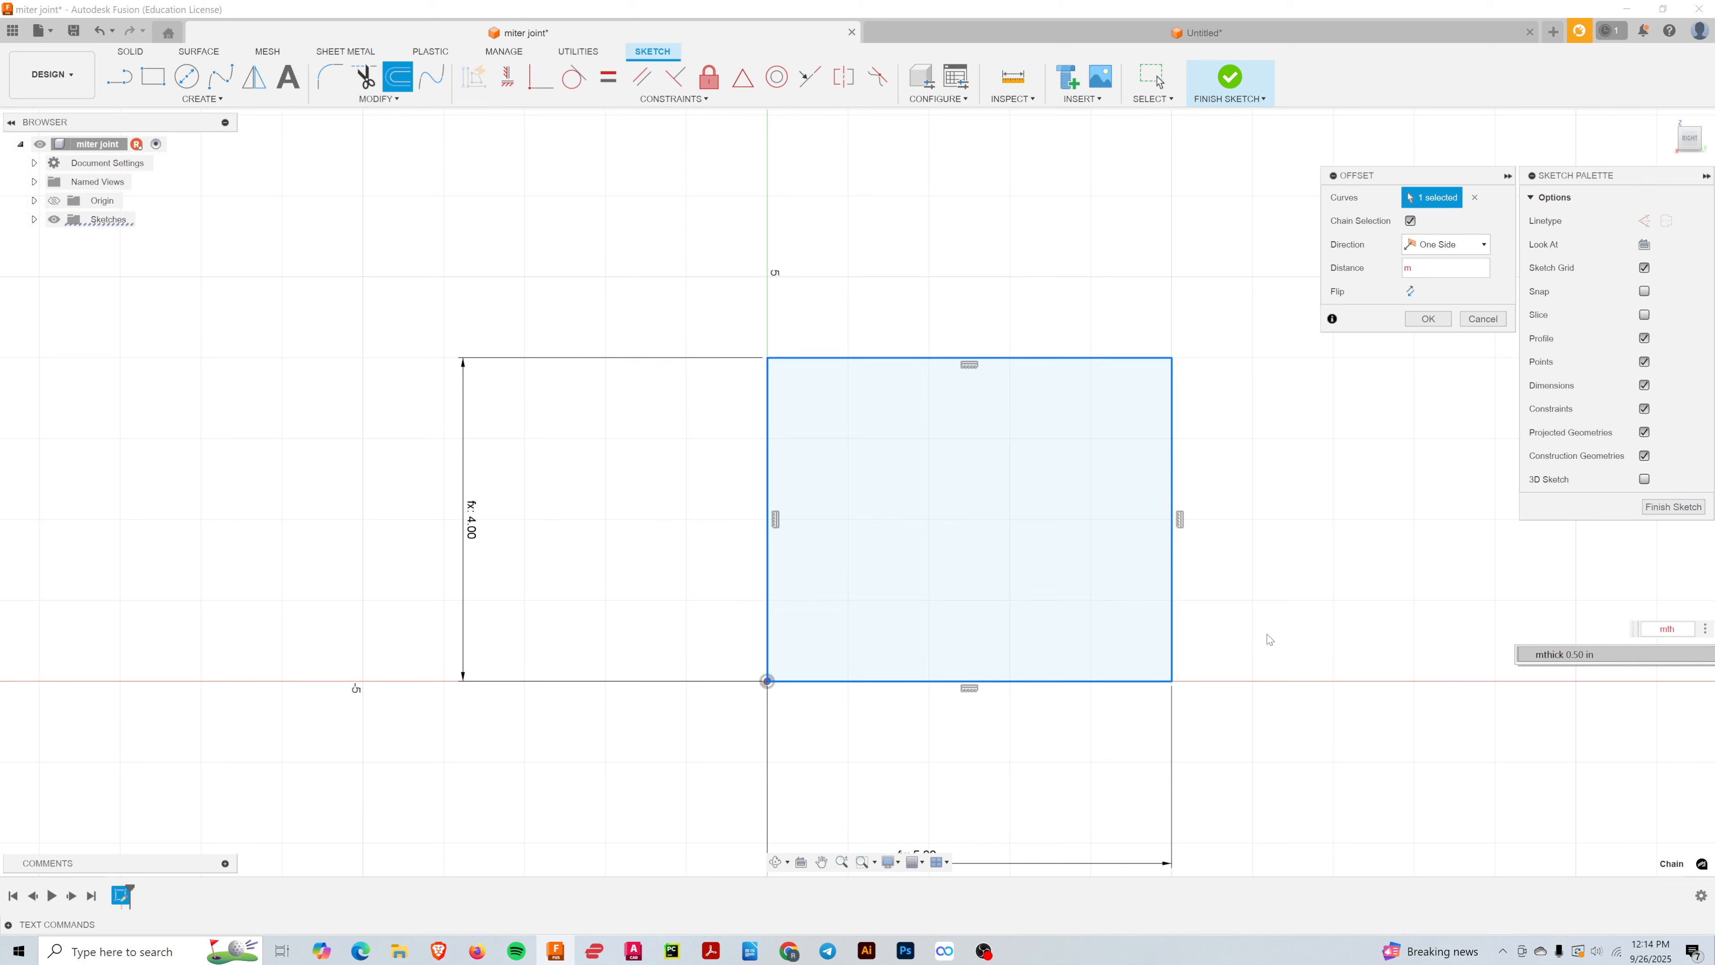
key(Return)
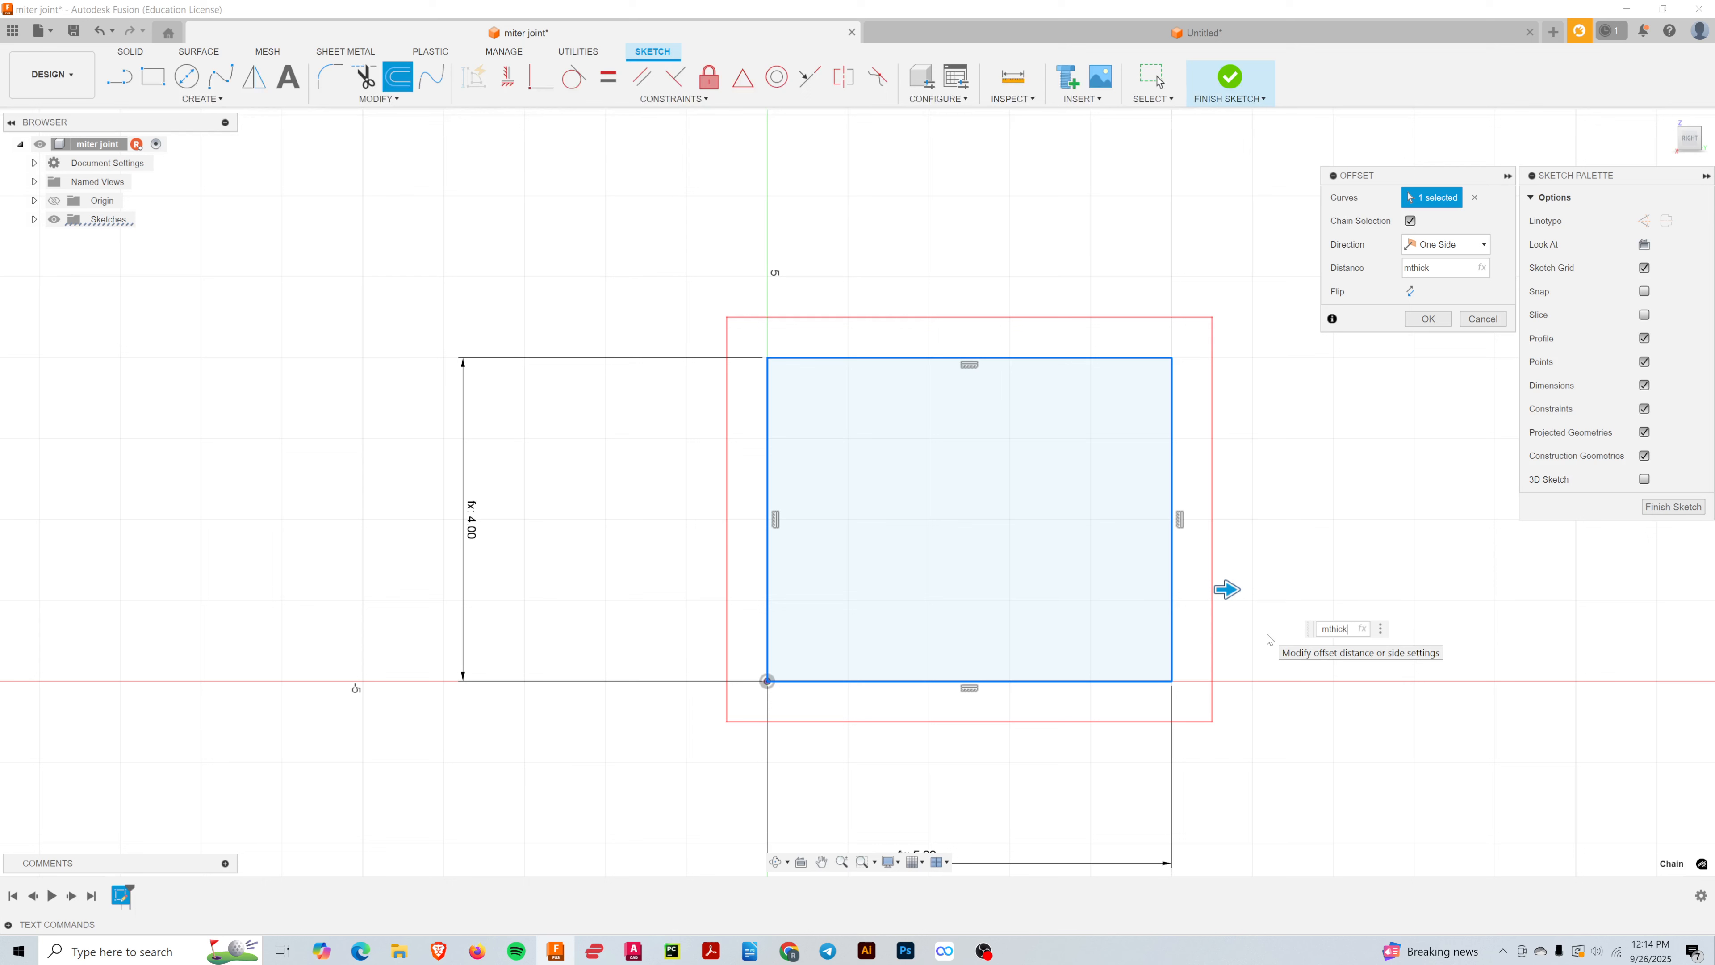
key(Left)
key(Left)
key(Left)
text(-)
key(Return)
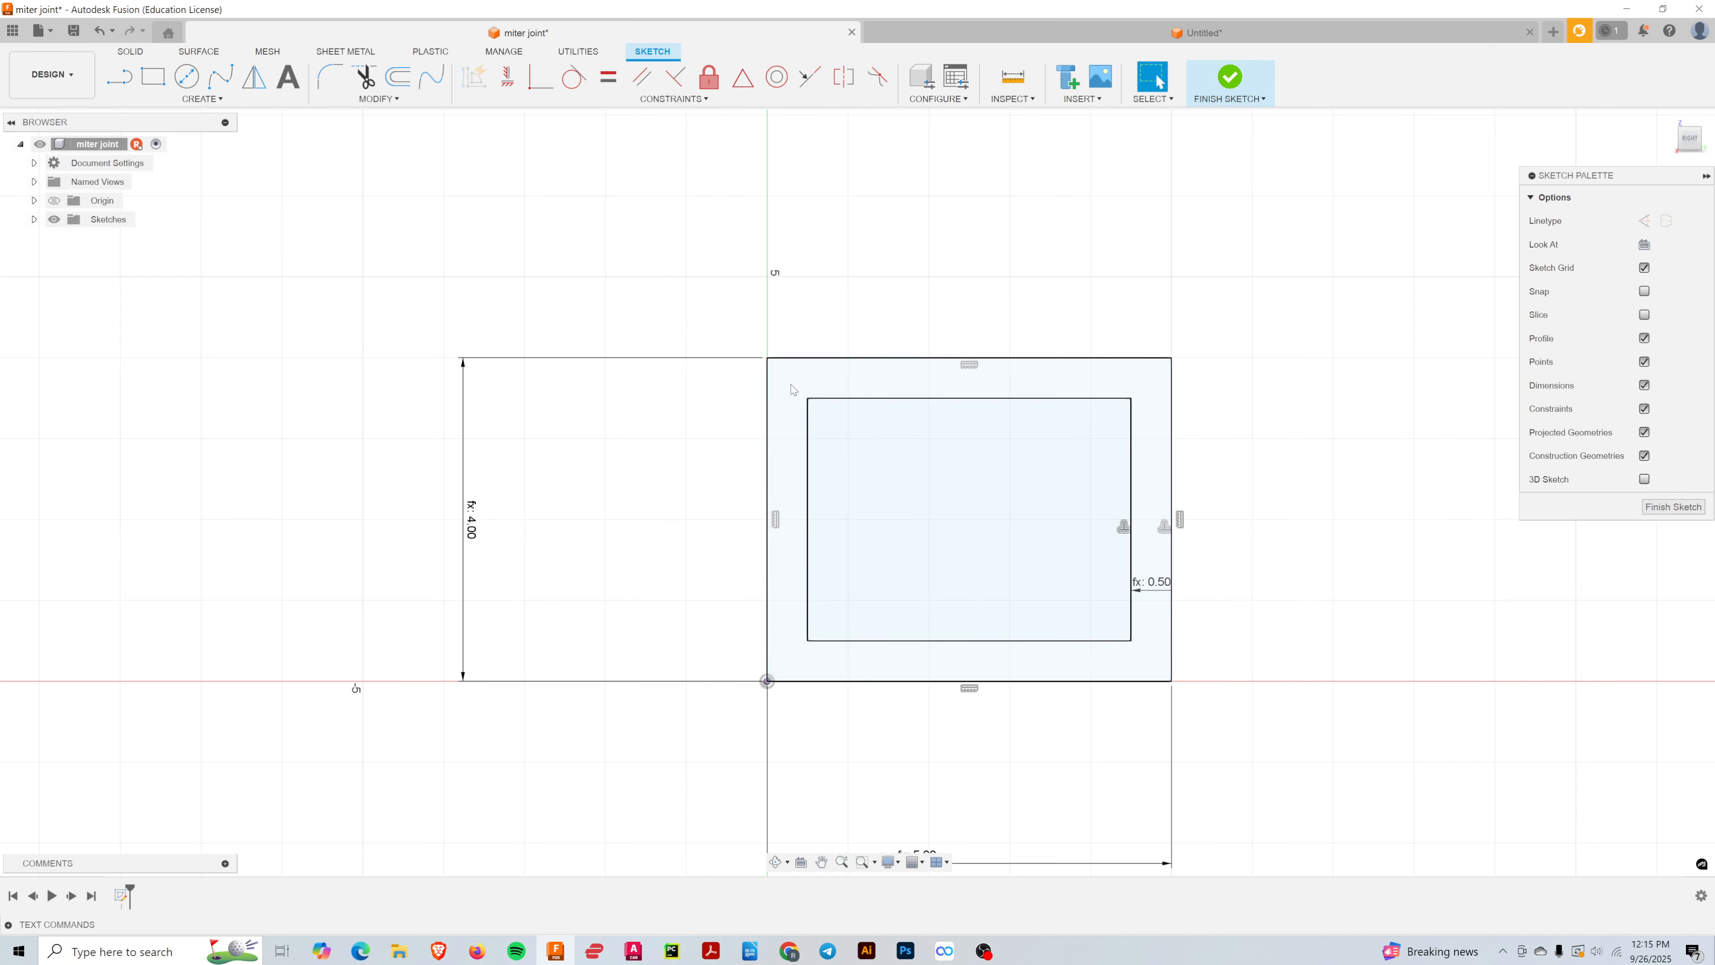
- Draw diagonal miter lines joining the inner and outer rectangles at both upper corners
scroll(794, 398, down, 1)
scroll(793, 398, up, 4)
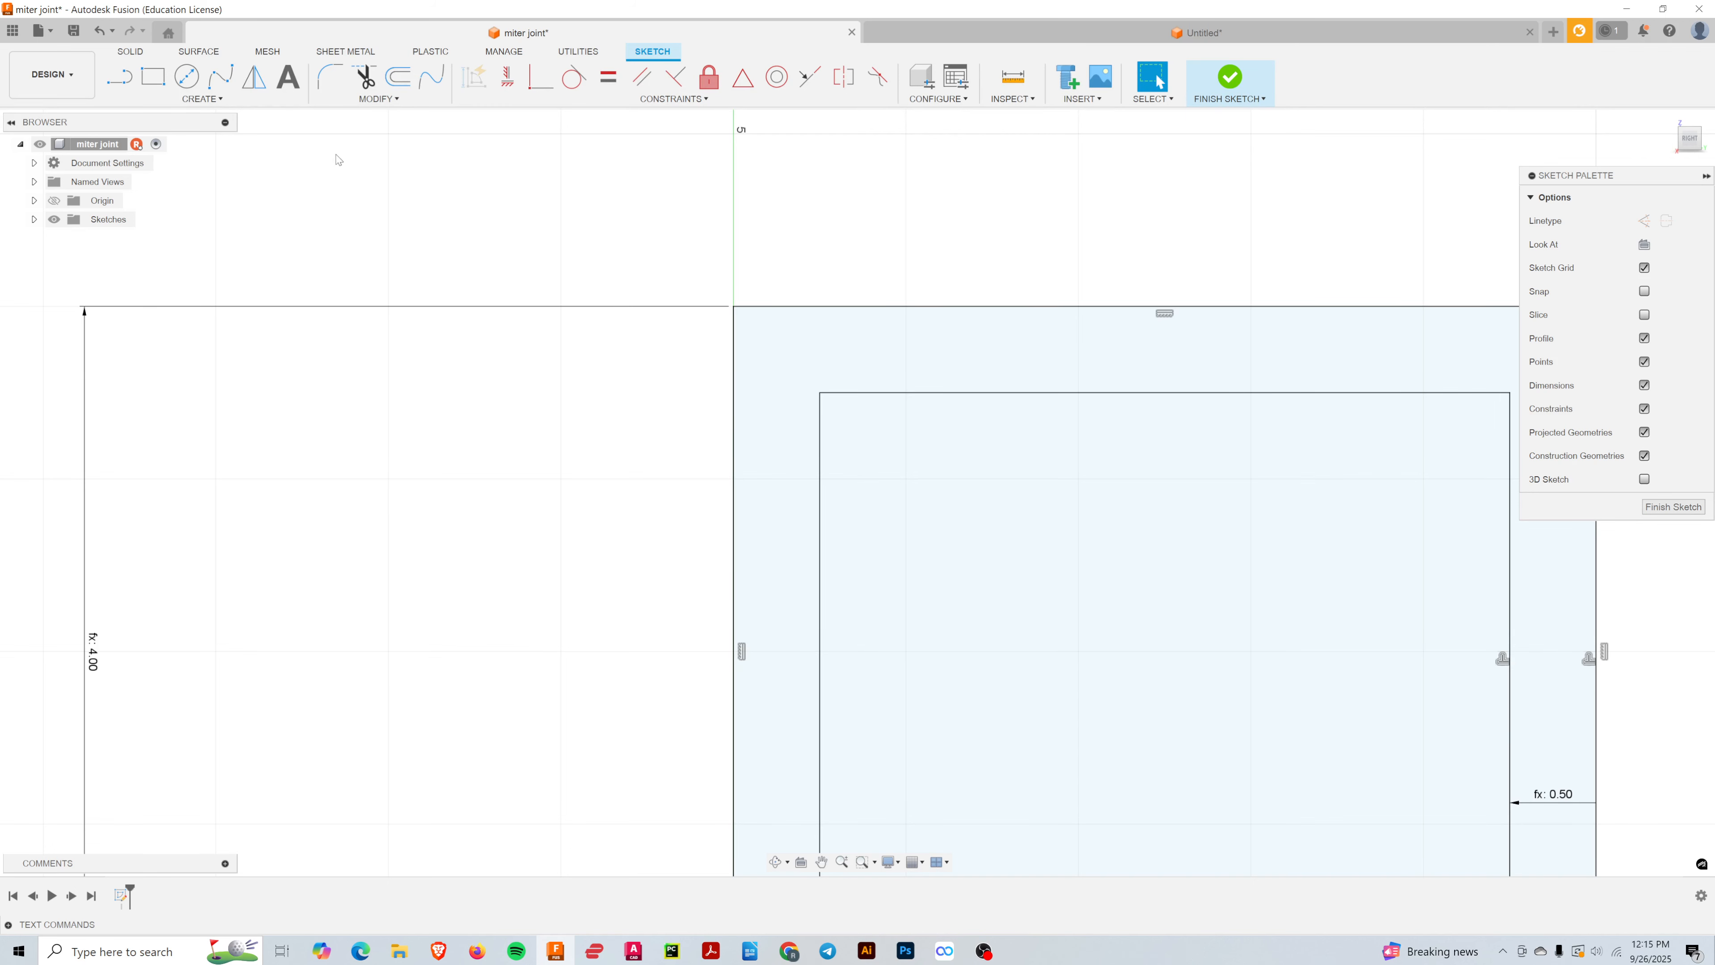
click(119, 78)
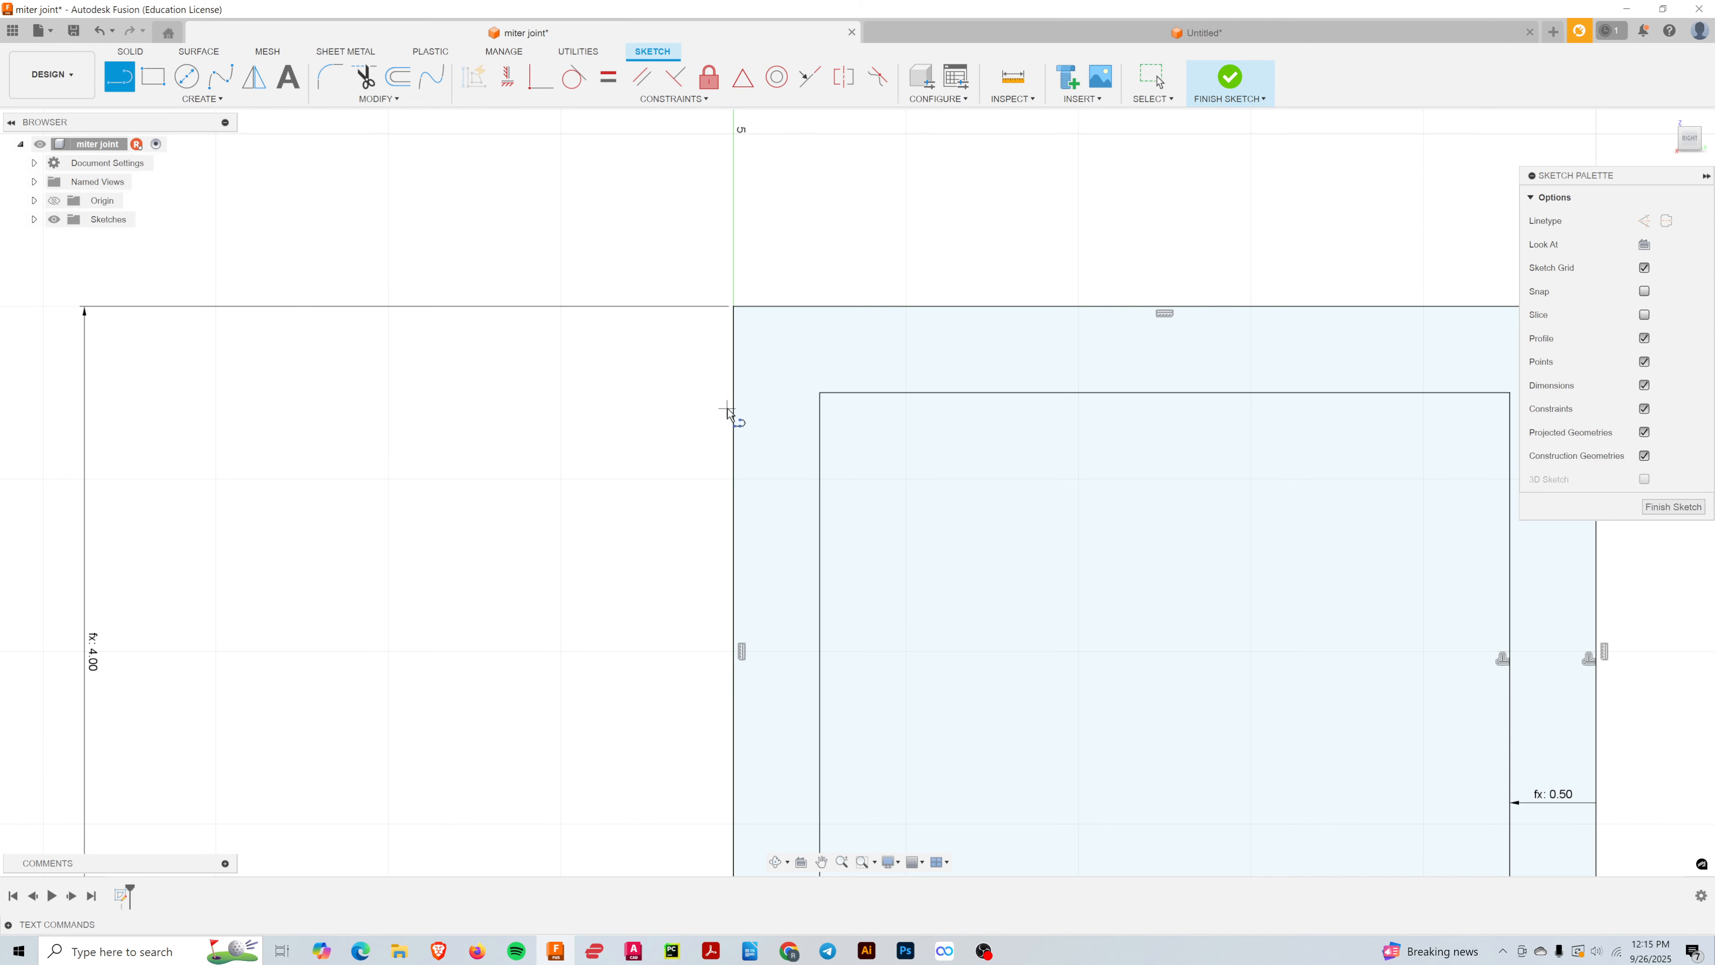
click(736, 308)
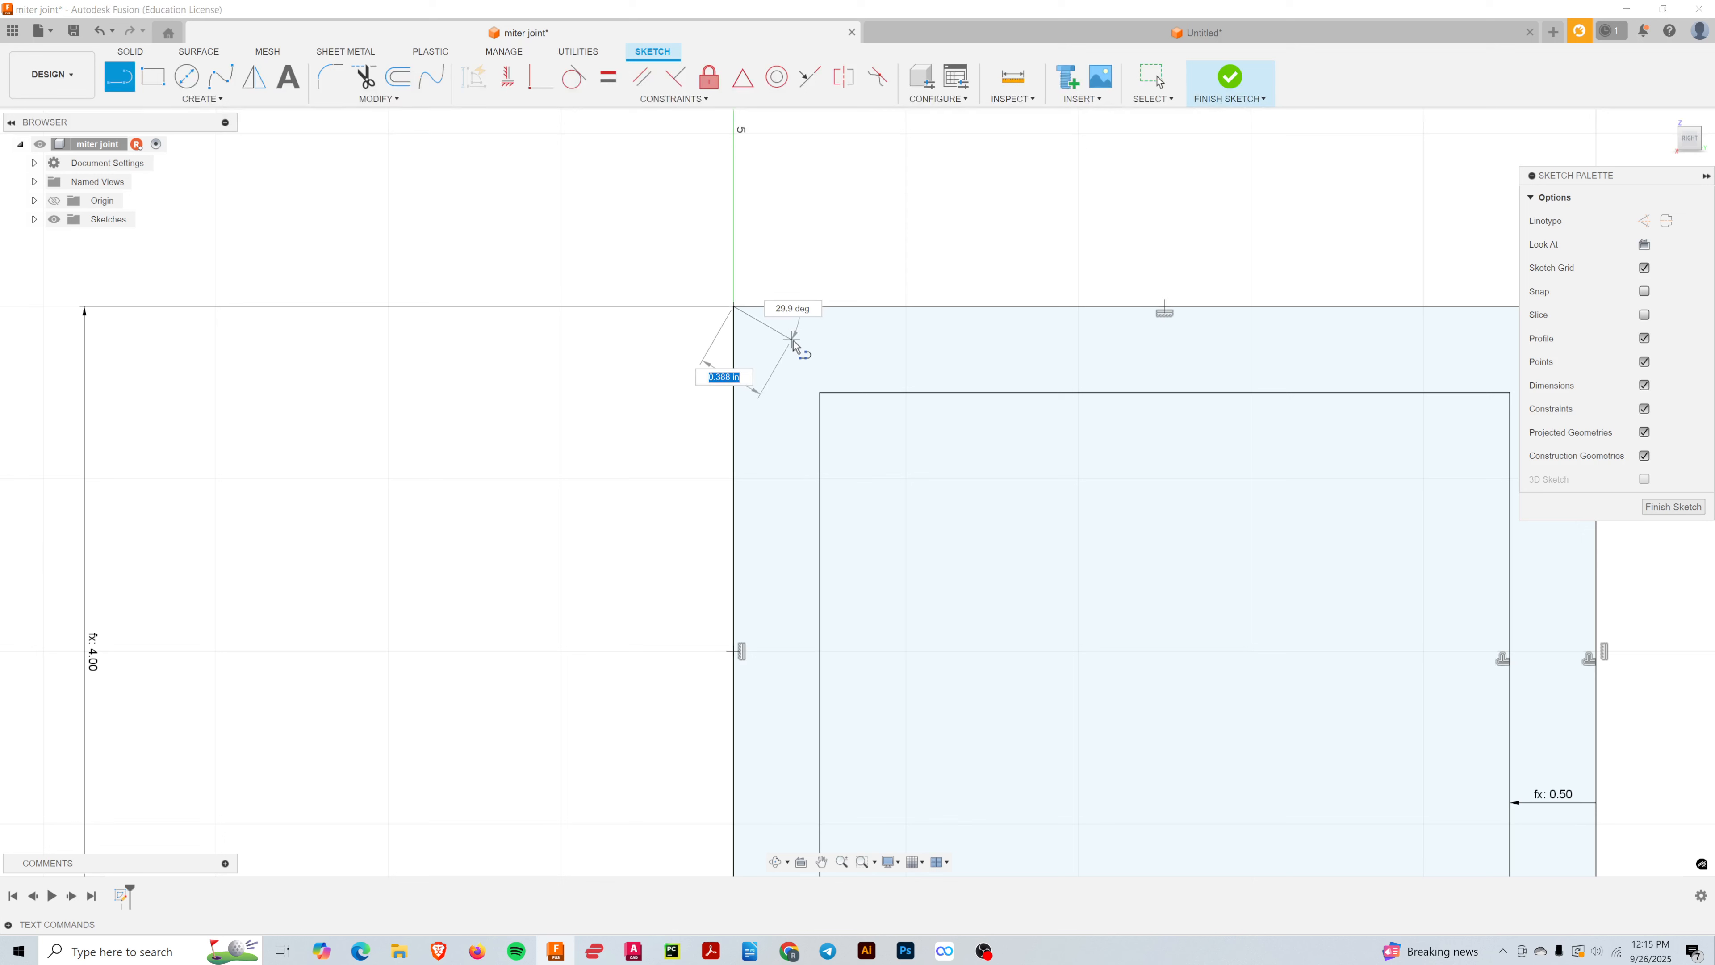
click(821, 393)
key(Escape)
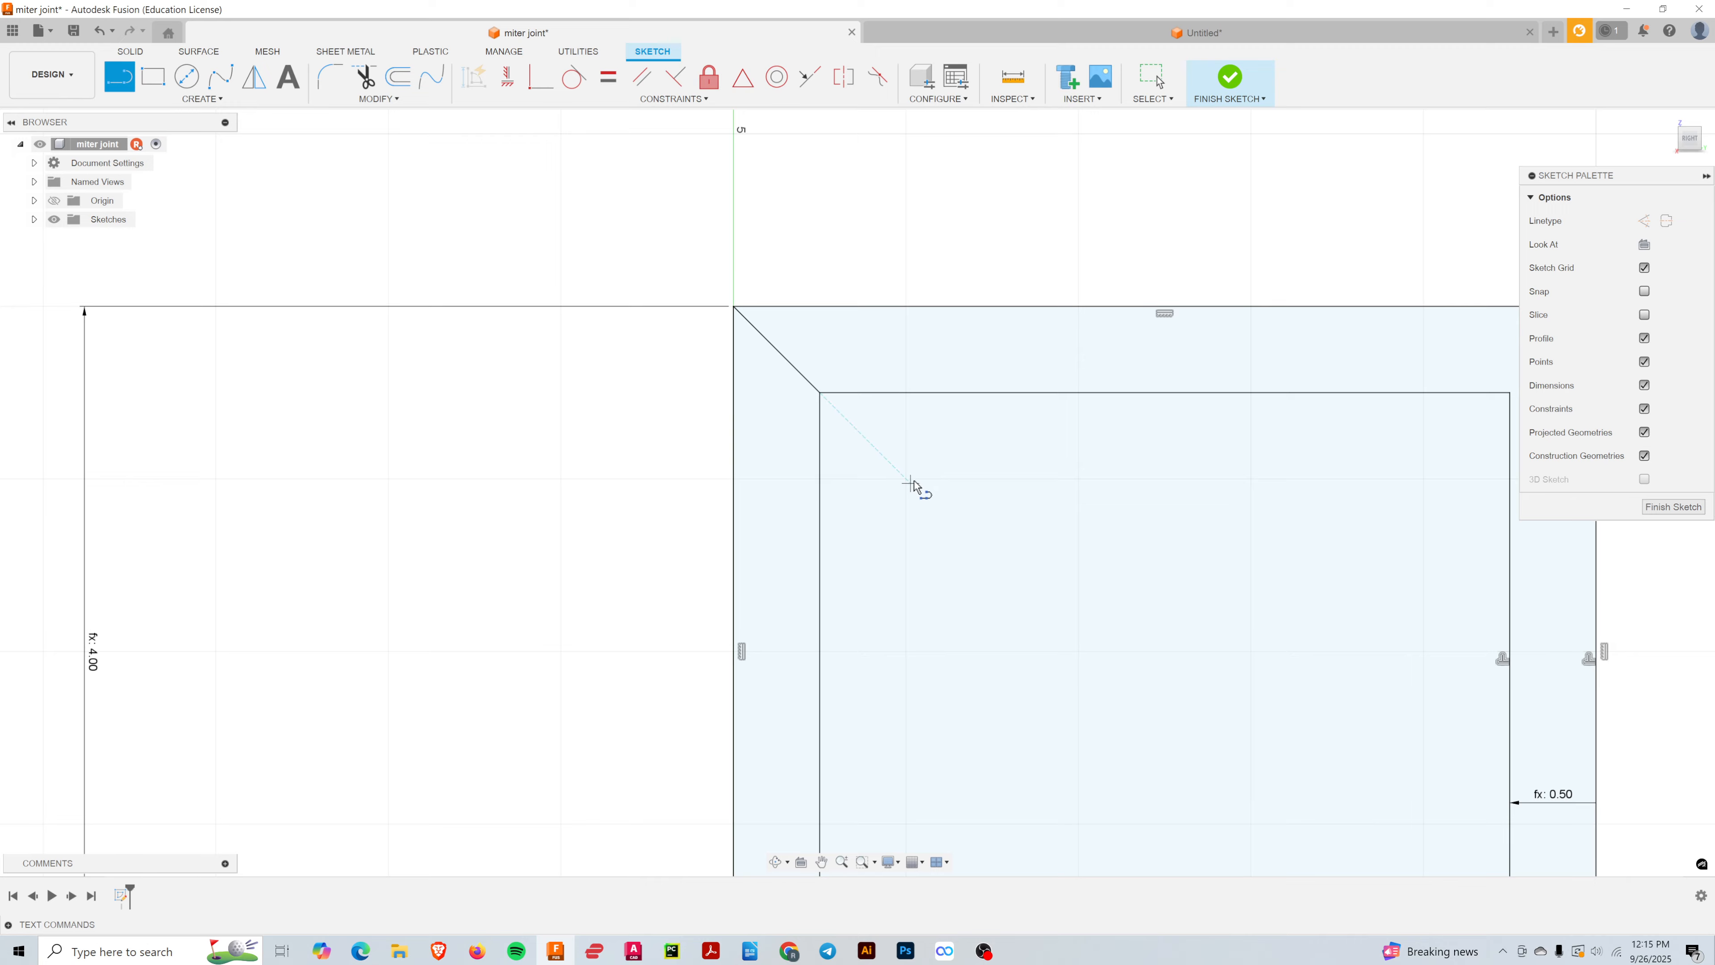
middle_drag(1198, 501, 798, 570)
scroll(797, 571, up, 1)
key(l)
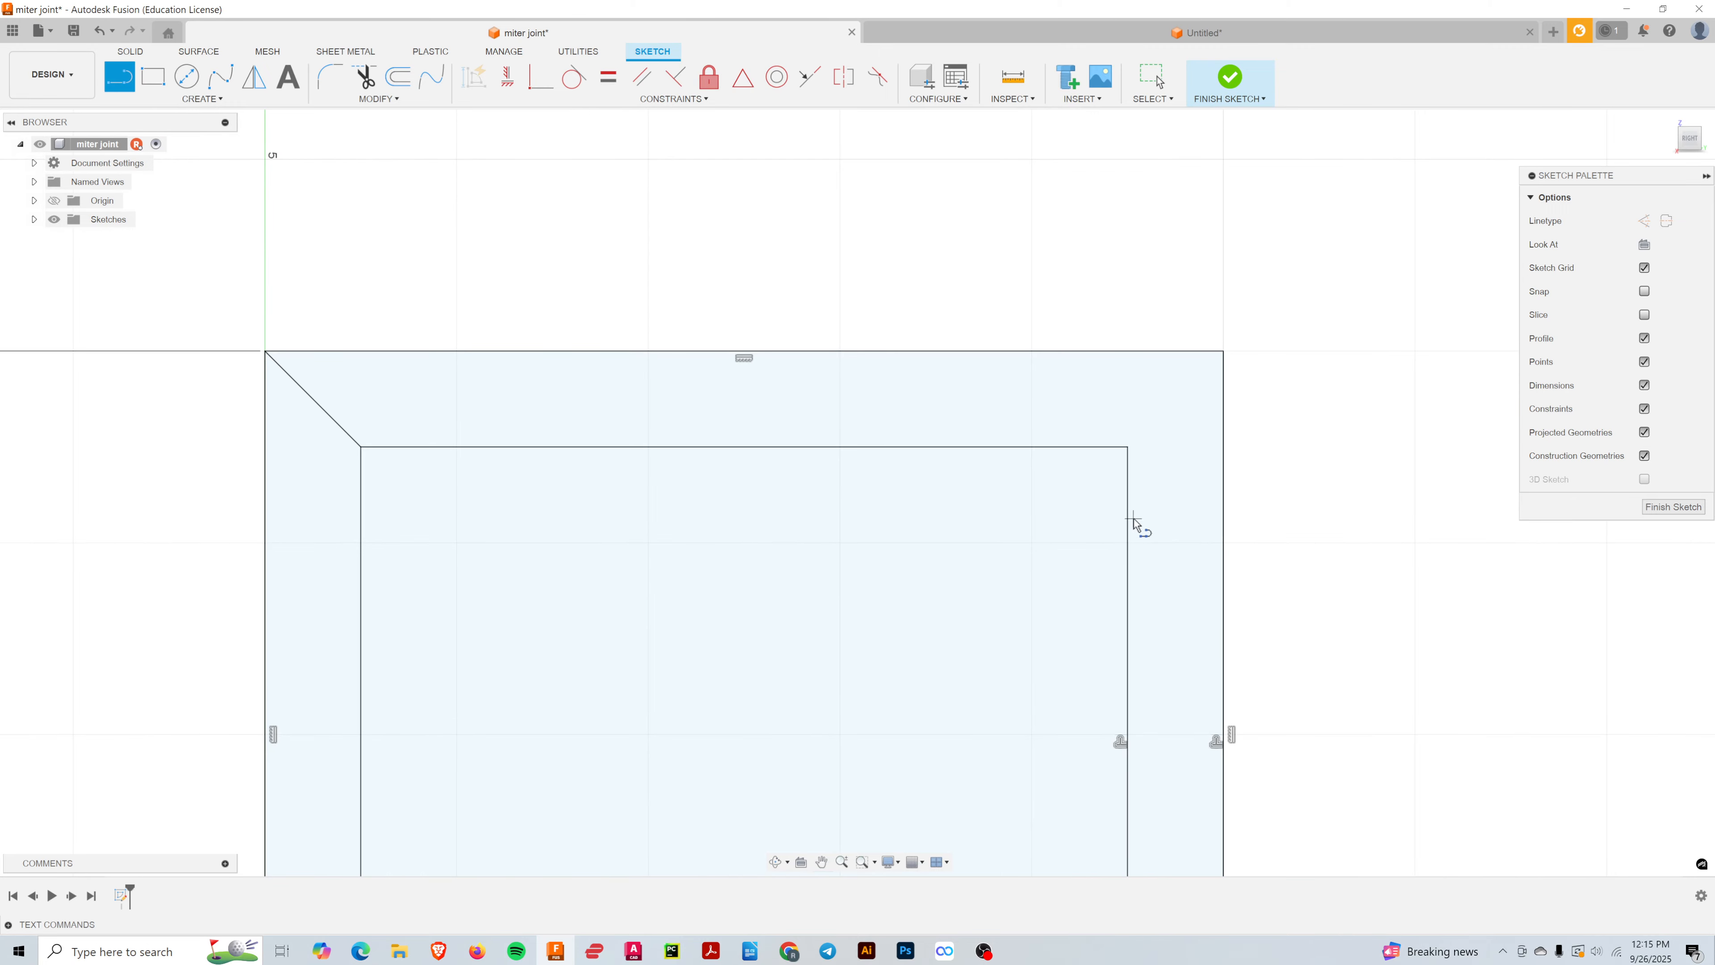
click(1127, 447)
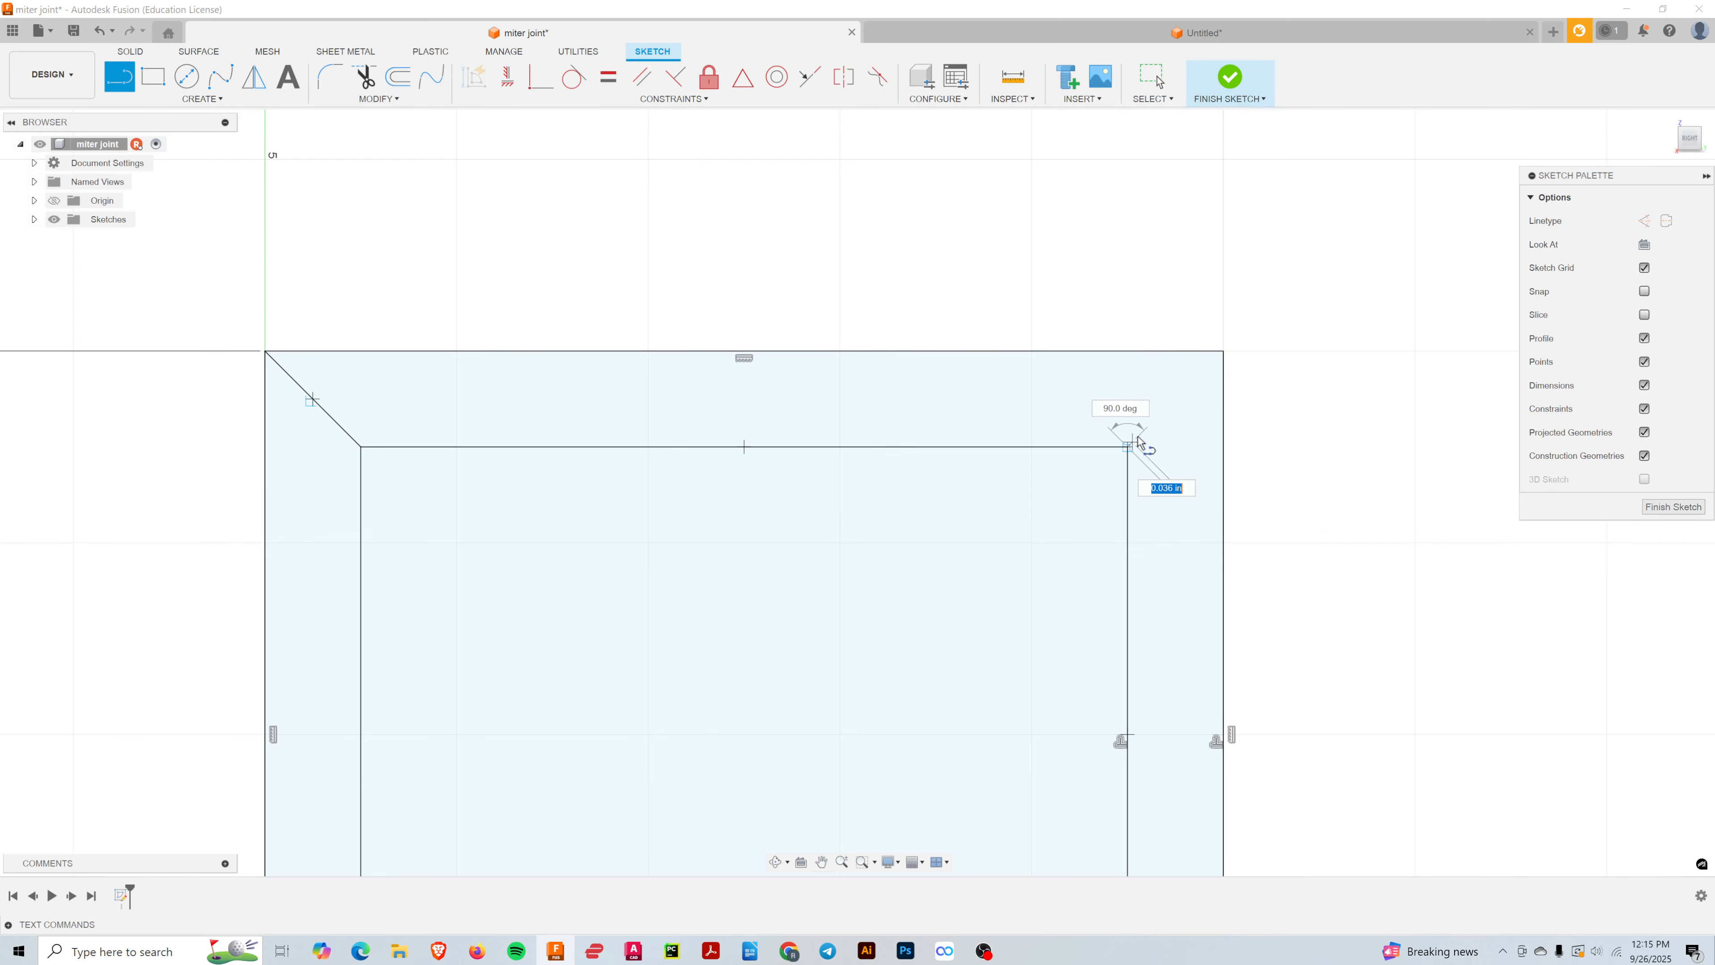
double_click(1223, 351)
- Draw diagonal miter lines joining the inner and outer rectangles at both lower corners, and end the Line command
middle_drag(1154, 677, 1137, 186)
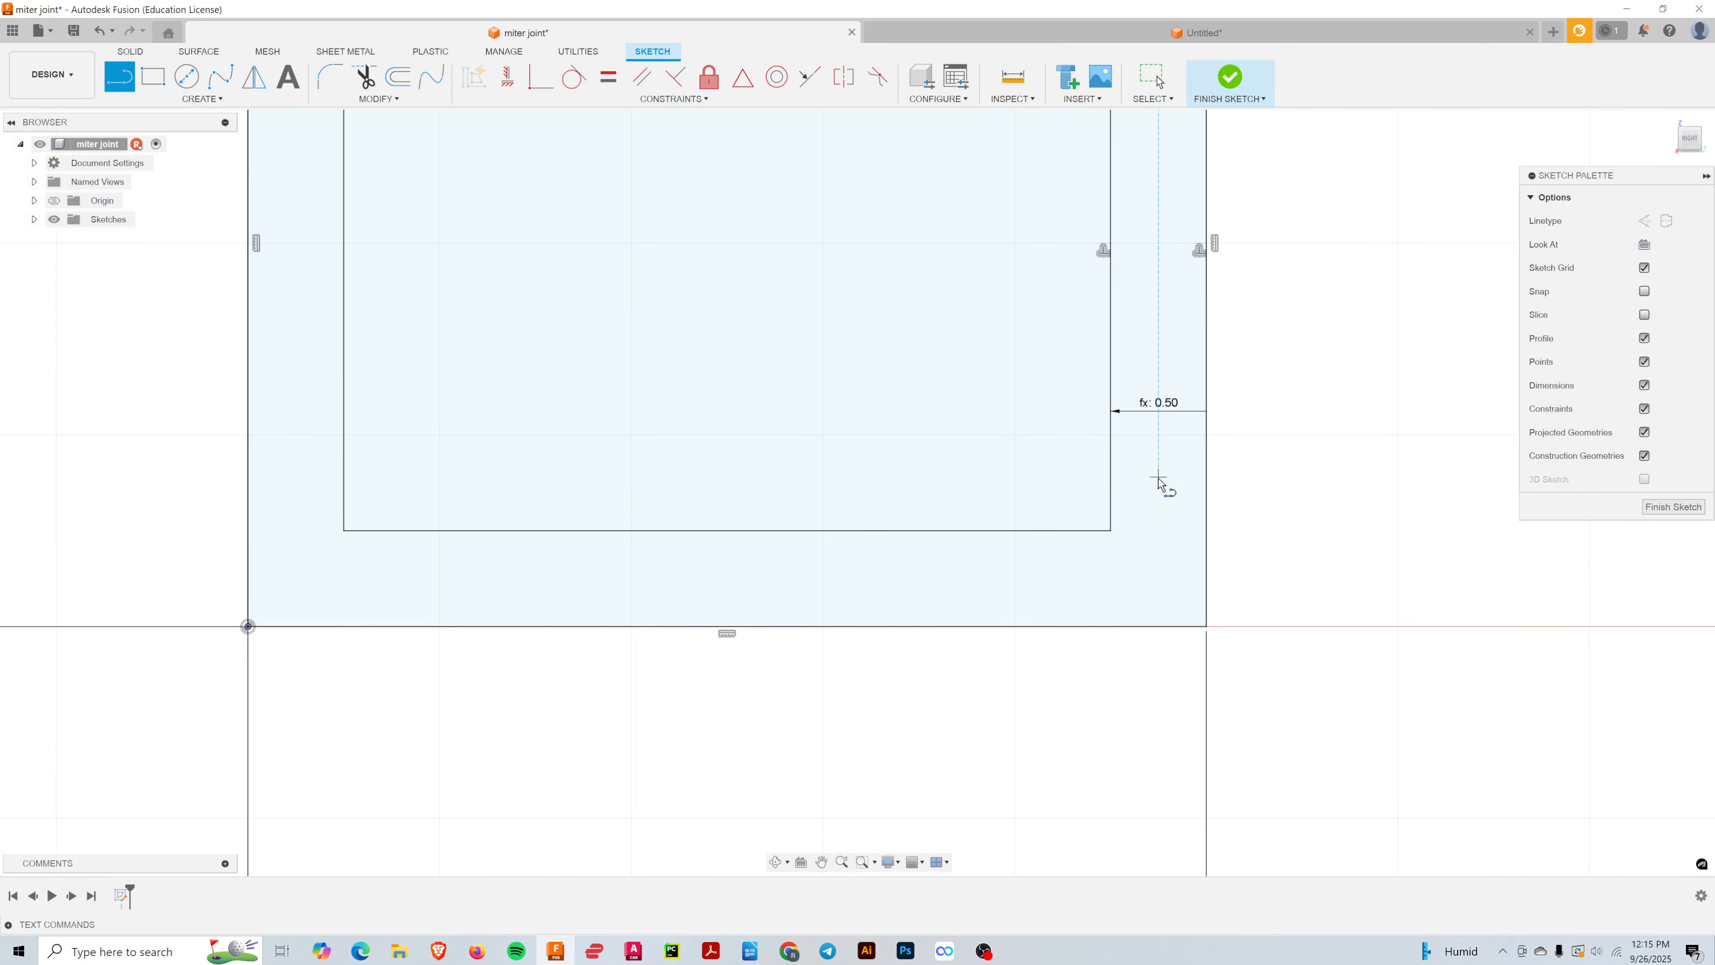
click(1111, 531)
double_click(1198, 627)
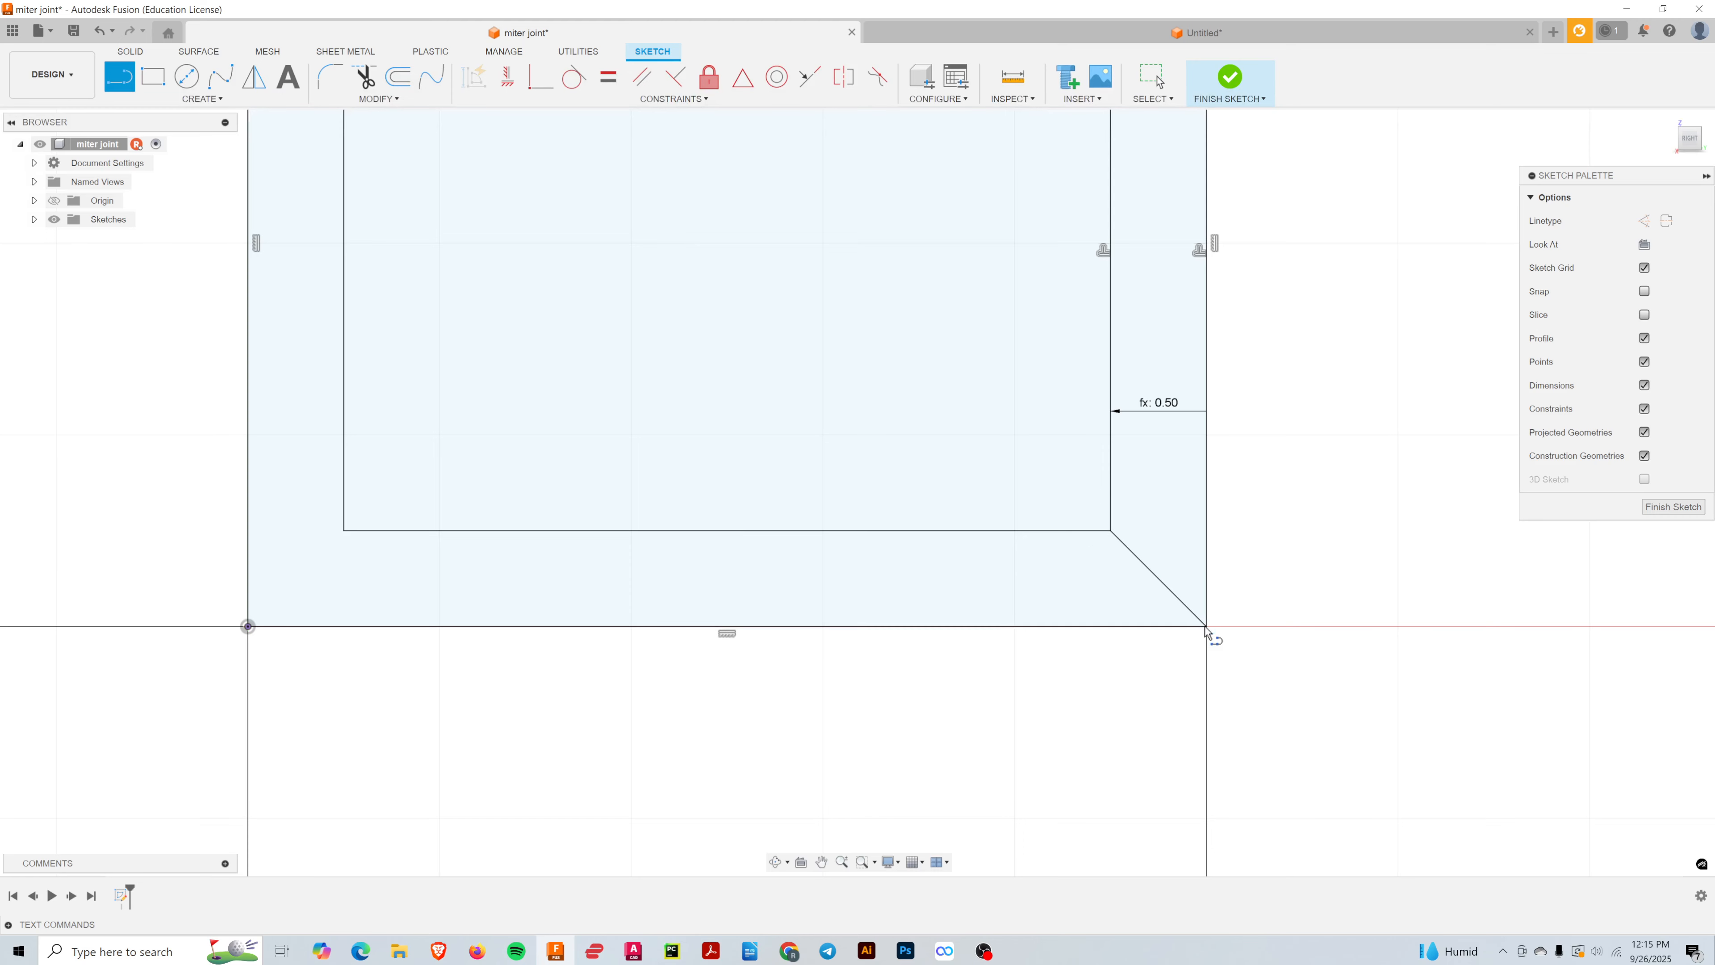
middle_drag(488, 571, 829, 574)
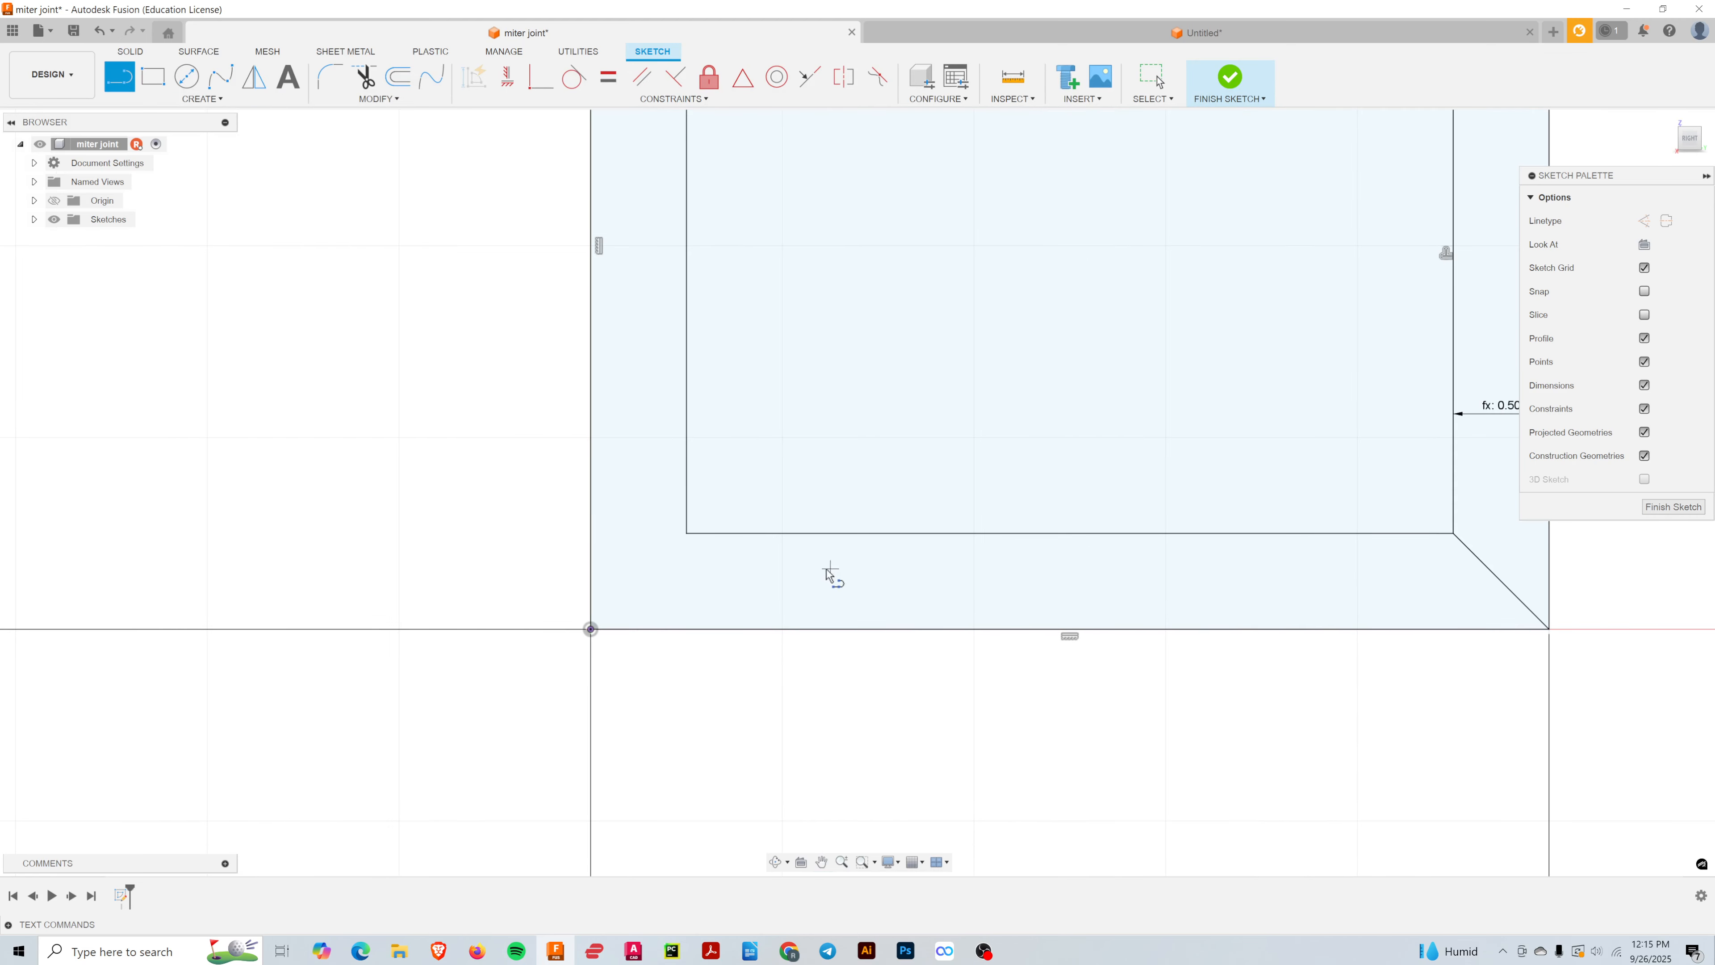
click(686, 534)
double_click(590, 629)
scroll(908, 510, down, 4)
middle_drag(978, 349, 942, 379)
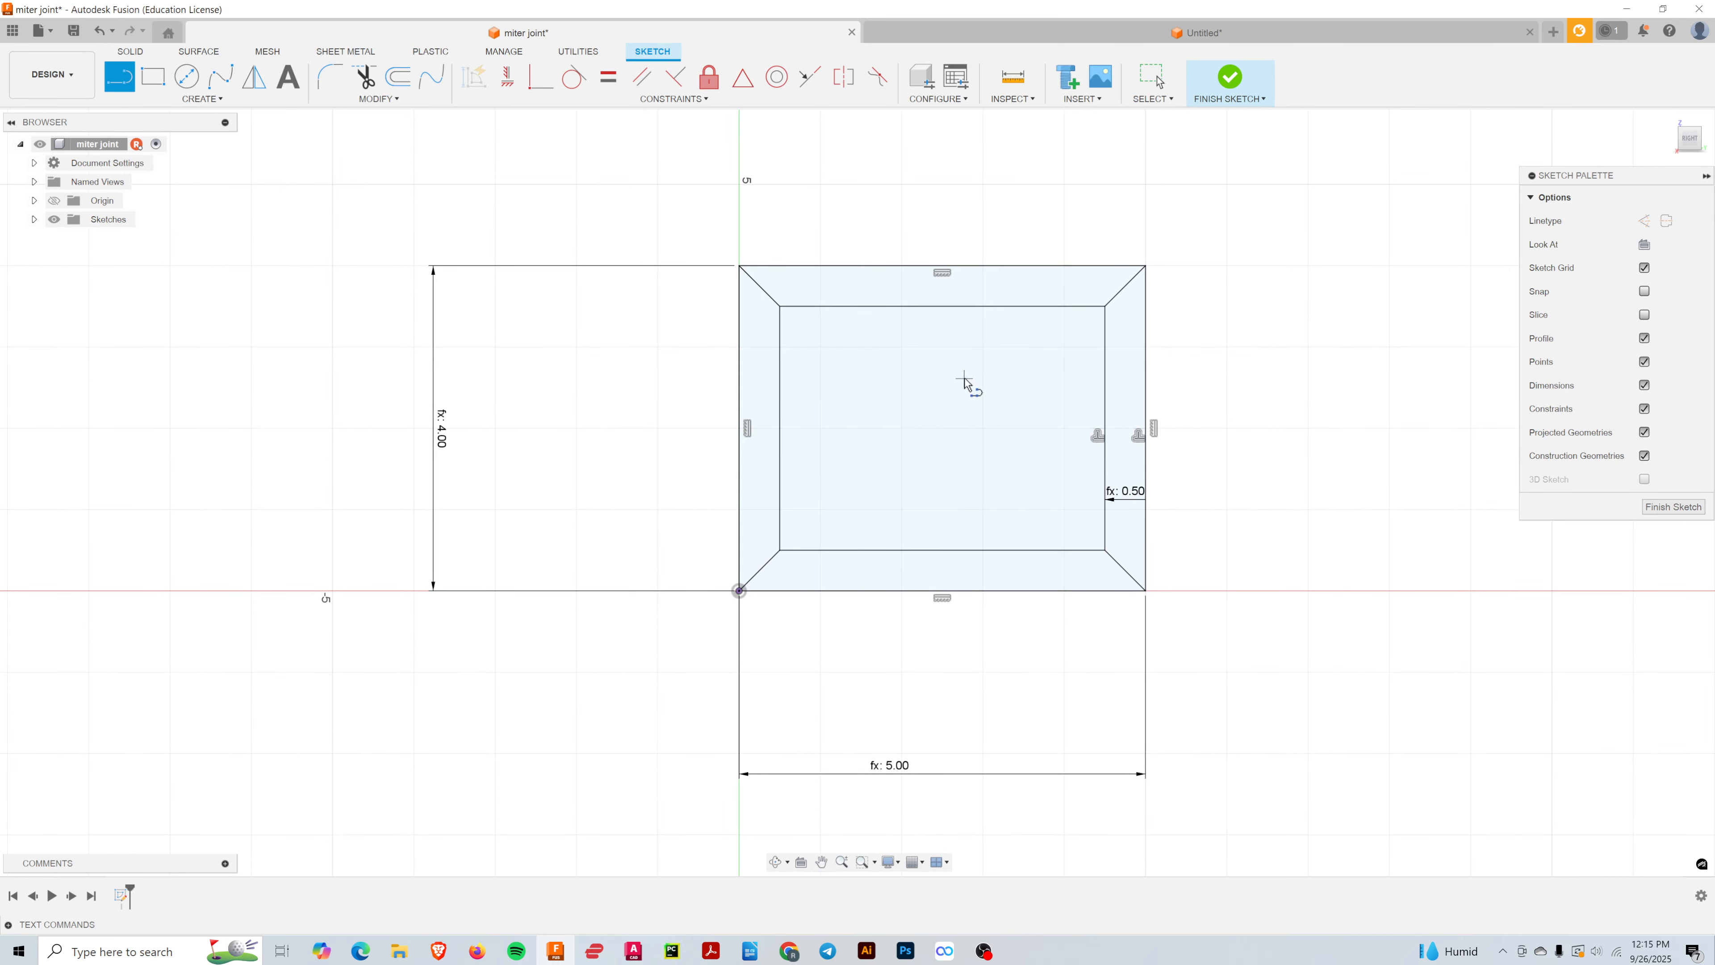
key(Escape)
- Finish the end-panel sketch and show the origin planes and axes
mouse_move(989, 455)
shift+middle_down()
mouse_move(979, 414)
mouse_move(1103, 441)
mouse_move(1036, 429)
mouse_move(1043, 405)
mouse_move(1067, 442)
mouse_move(1085, 436)
mouse_move(1069, 440)
shift+middle_up()
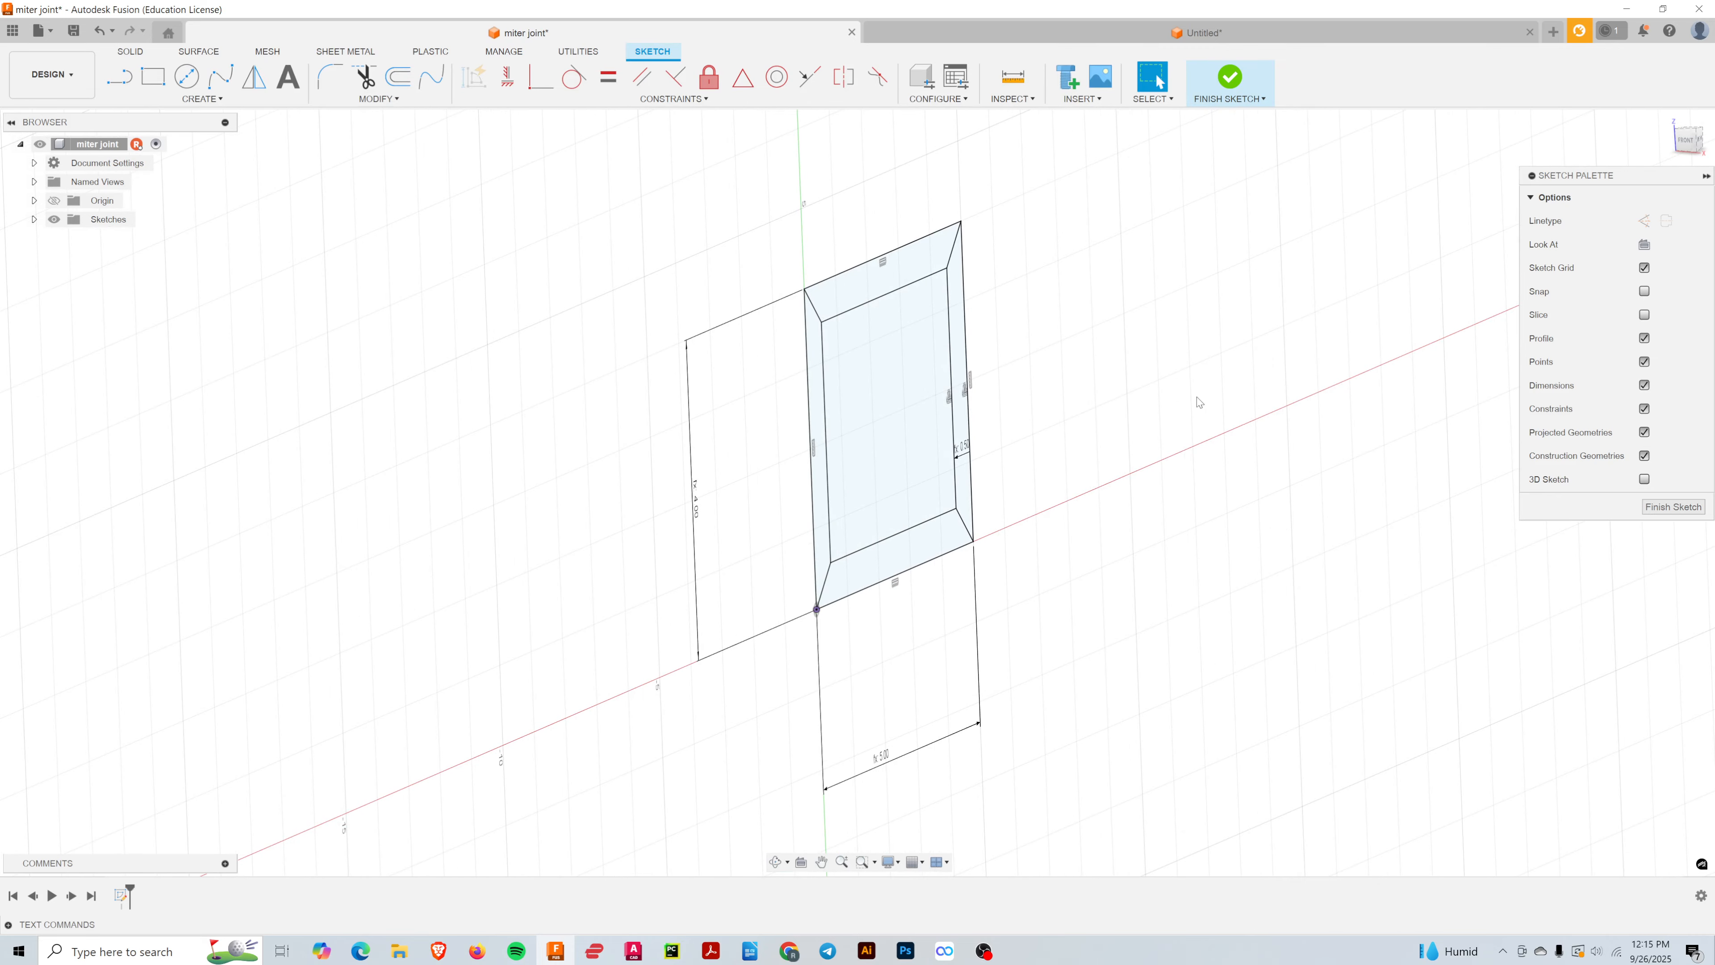
click(1231, 79)
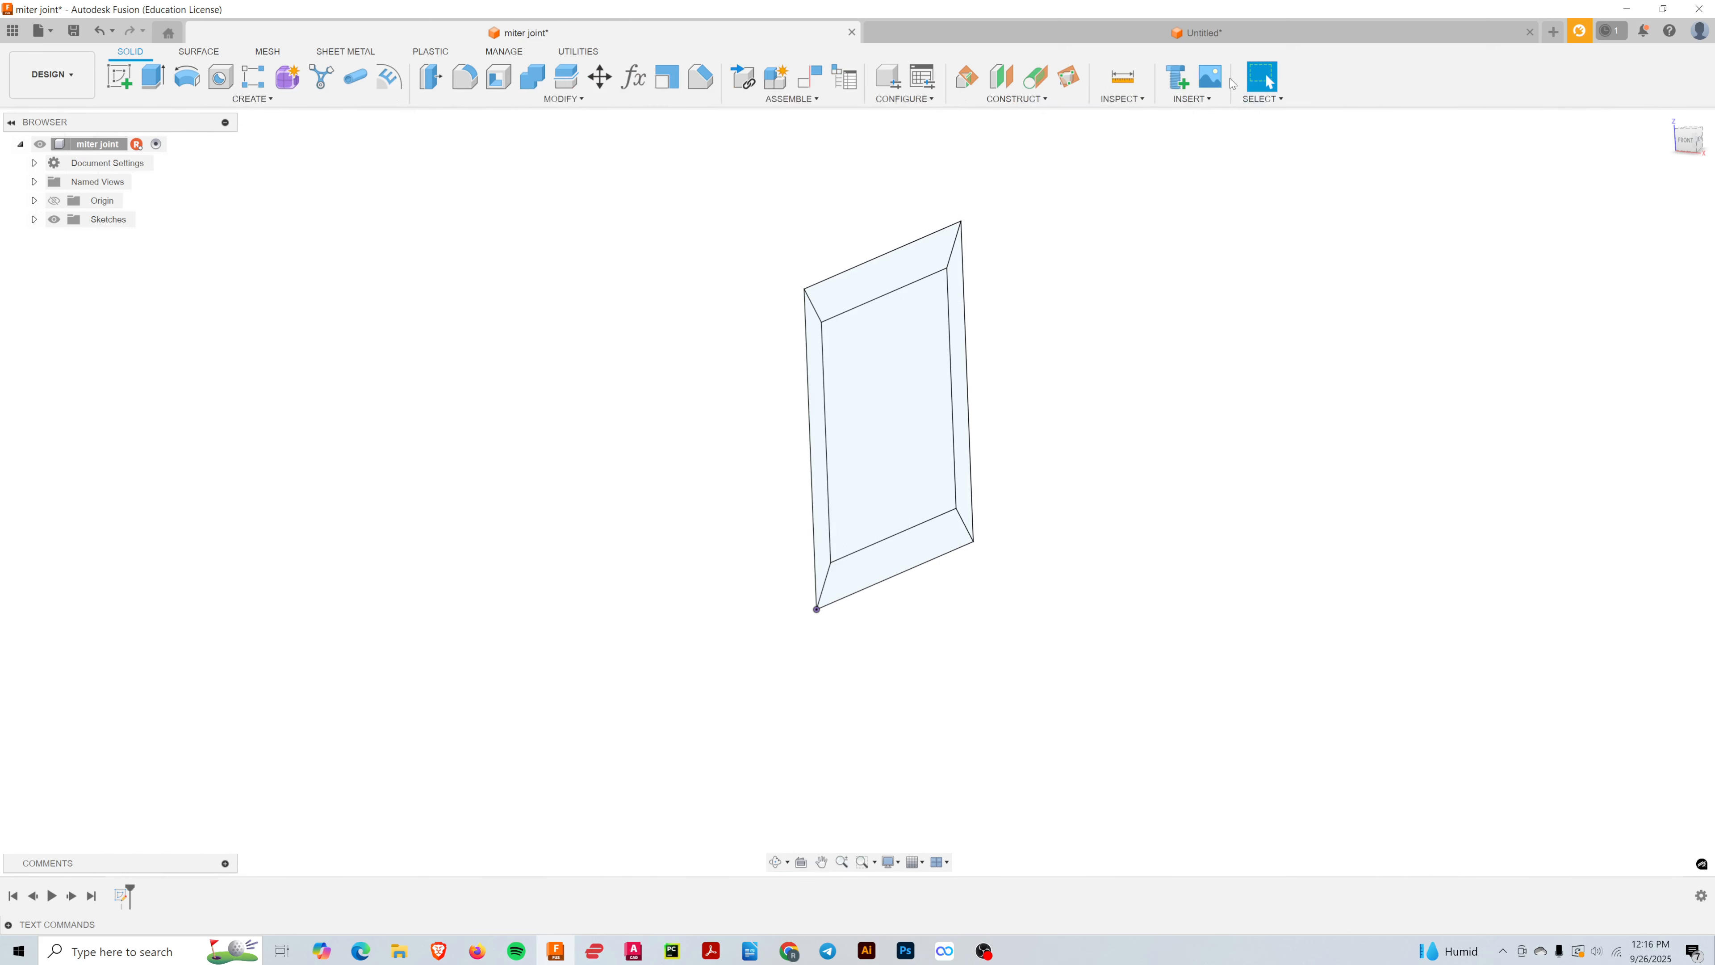
mouse_move(966, 716)
shift+middle_down()
mouse_move(899, 716)
mouse_move(976, 720)
mouse_move(953, 720)
mouse_move(935, 685)
mouse_move(968, 697)
shift+middle_up()
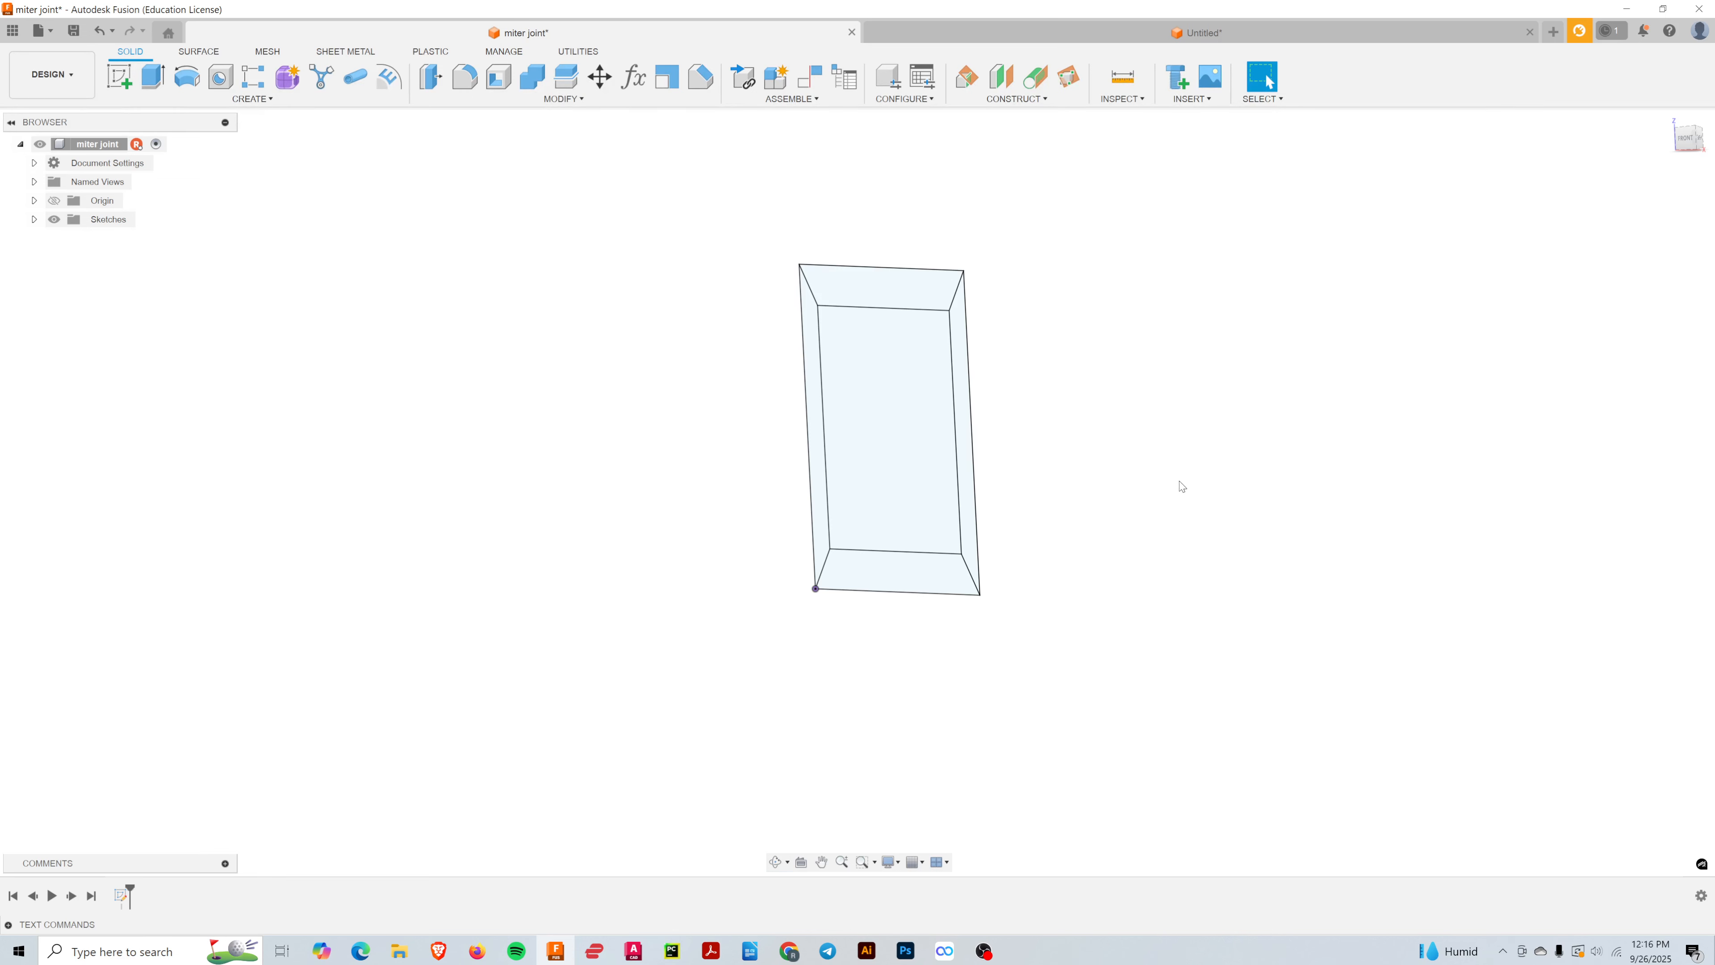
shift+middle_drag(1252, 412, 1273, 427)
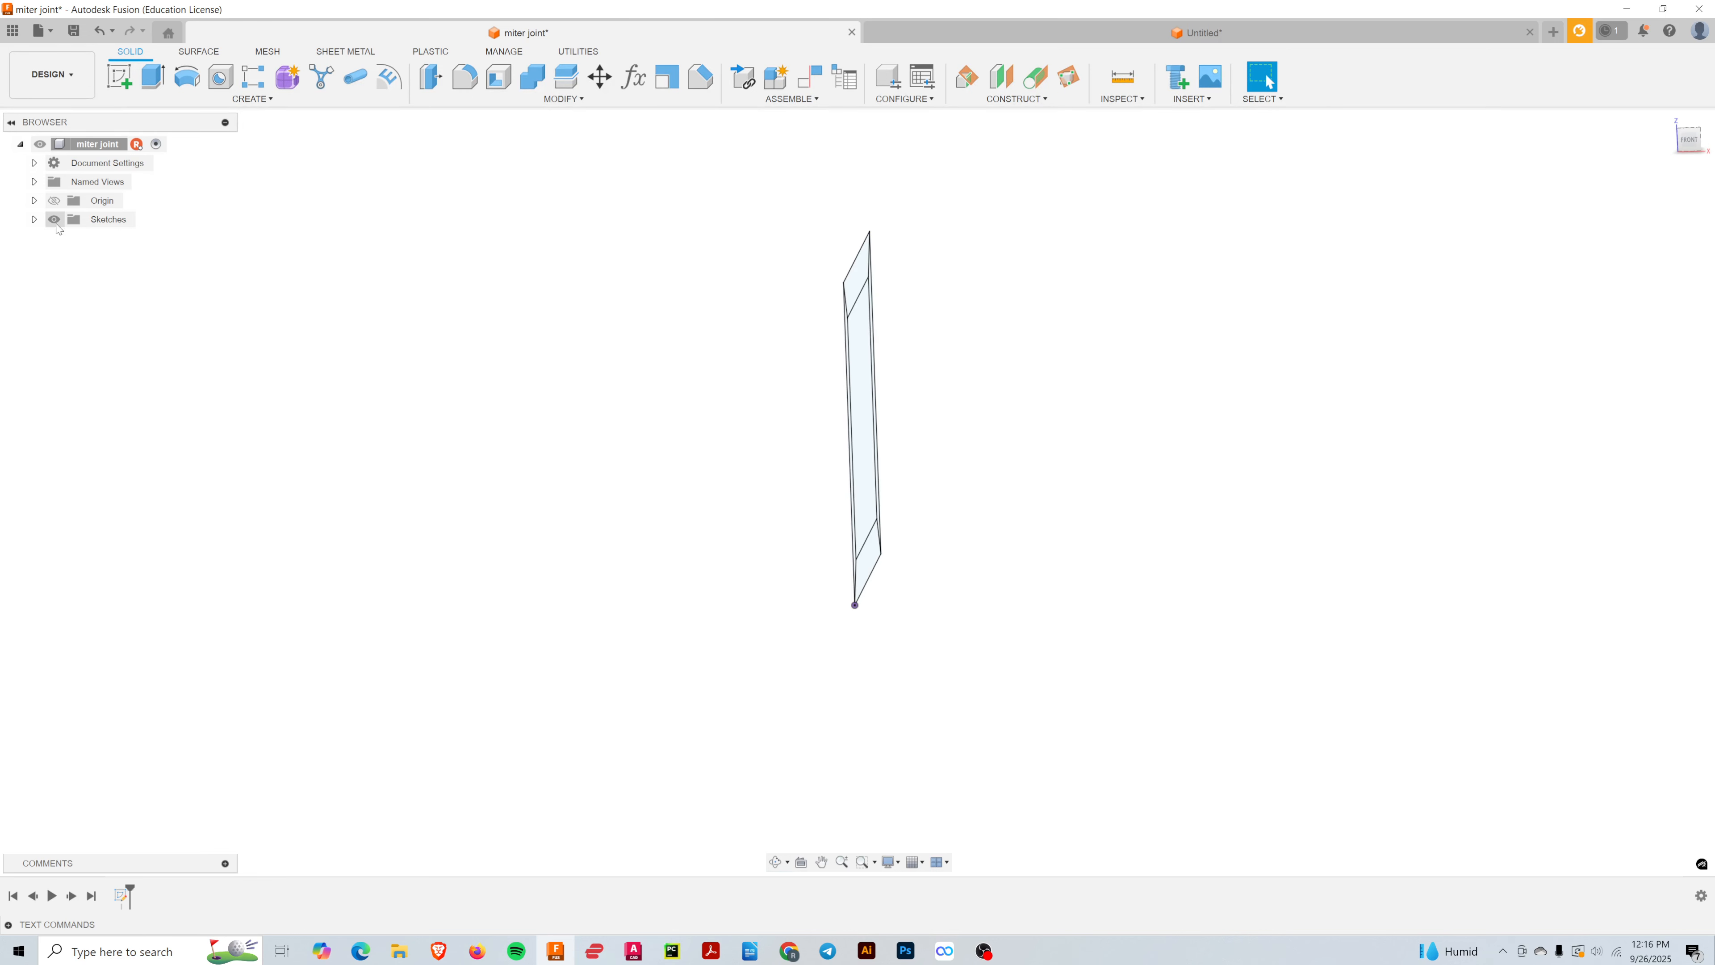
click(53, 201)
shift+middle_drag(702, 493, 622, 506)
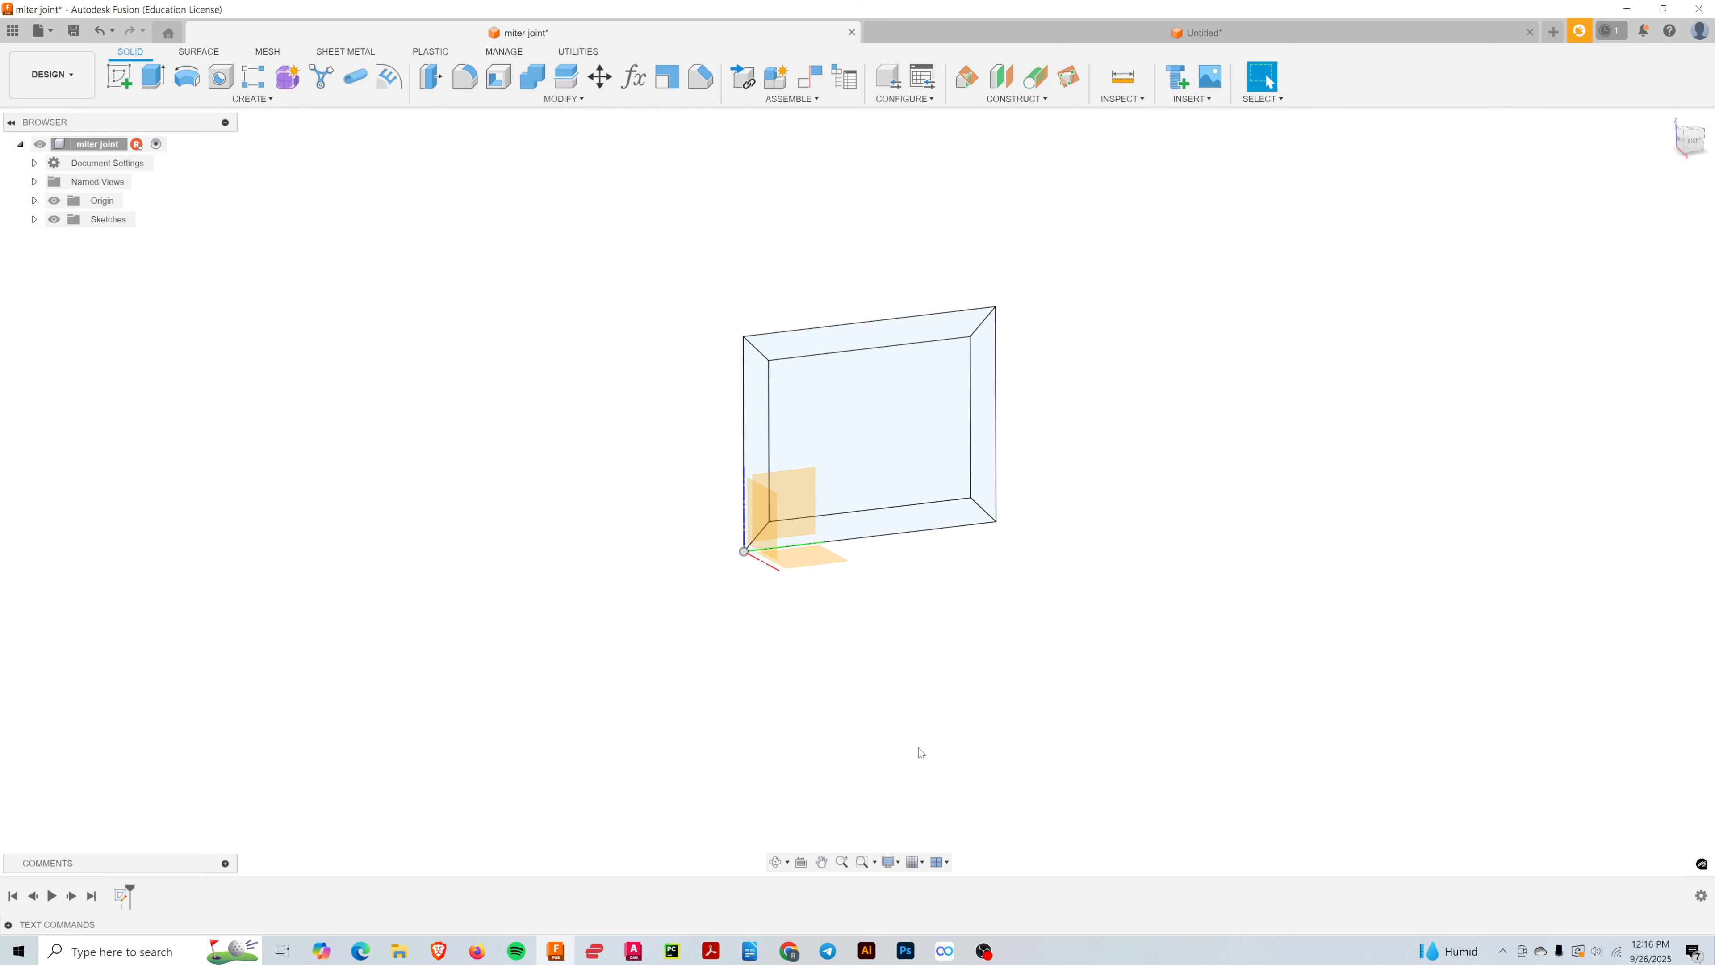
click(922, 862)
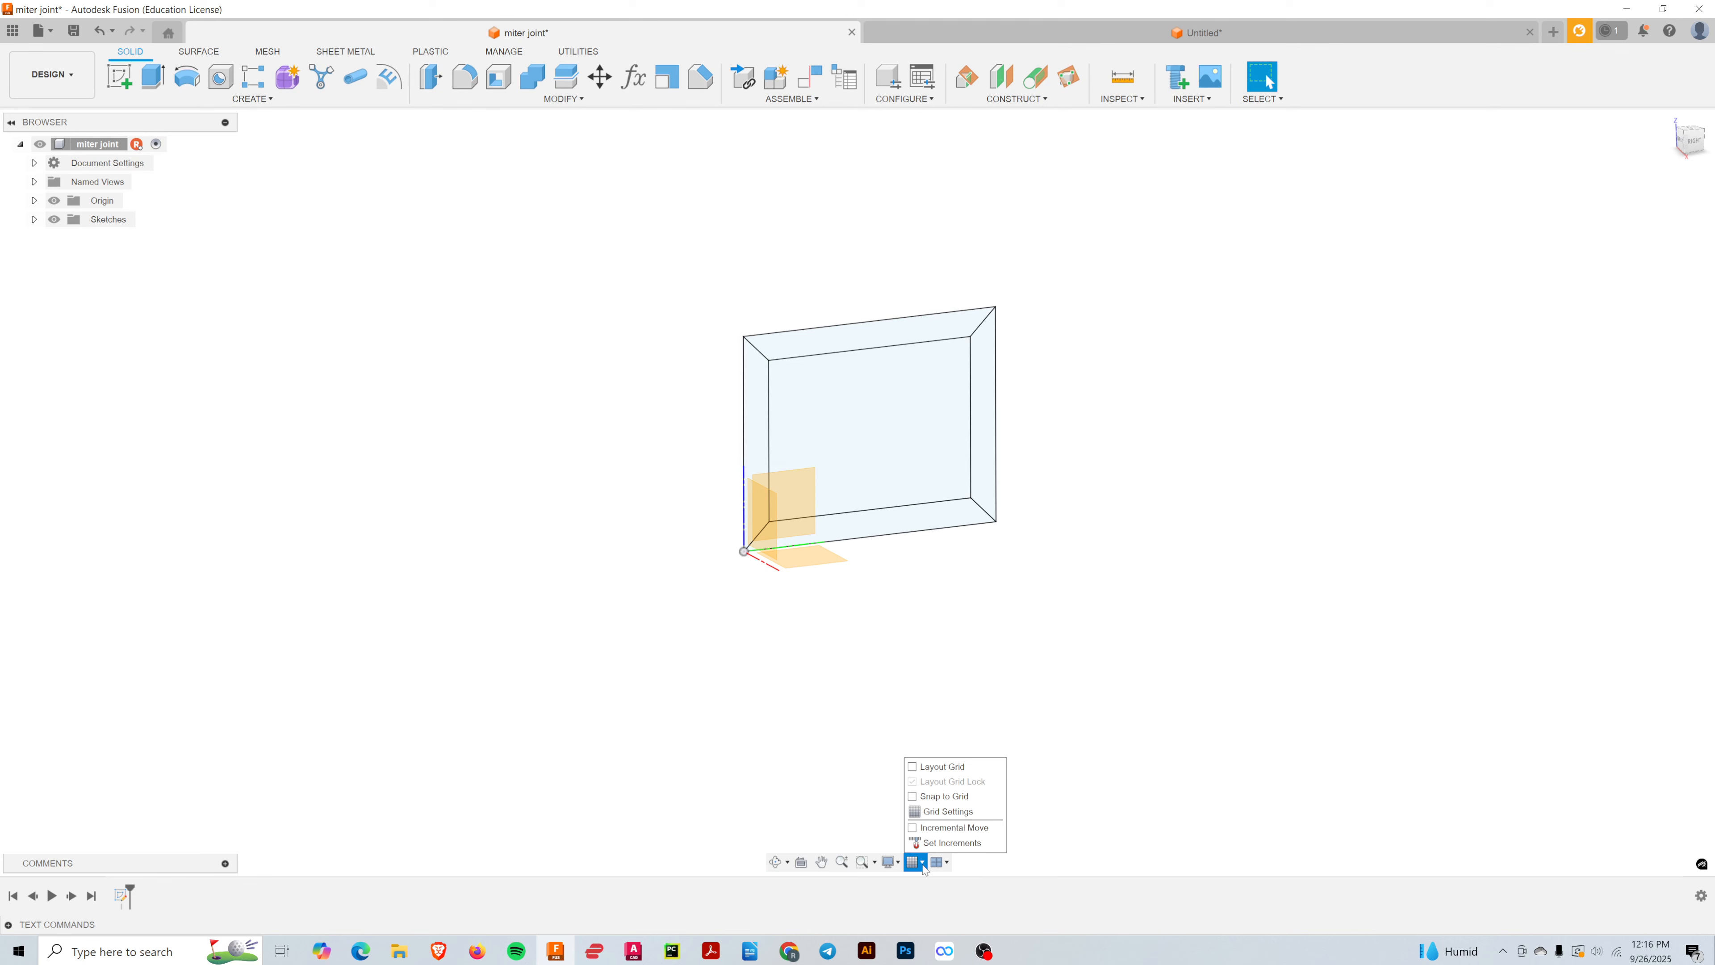
click(1179, 736)
scroll(803, 538, up, 3)
shift+middle_drag(803, 538, 892, 601)
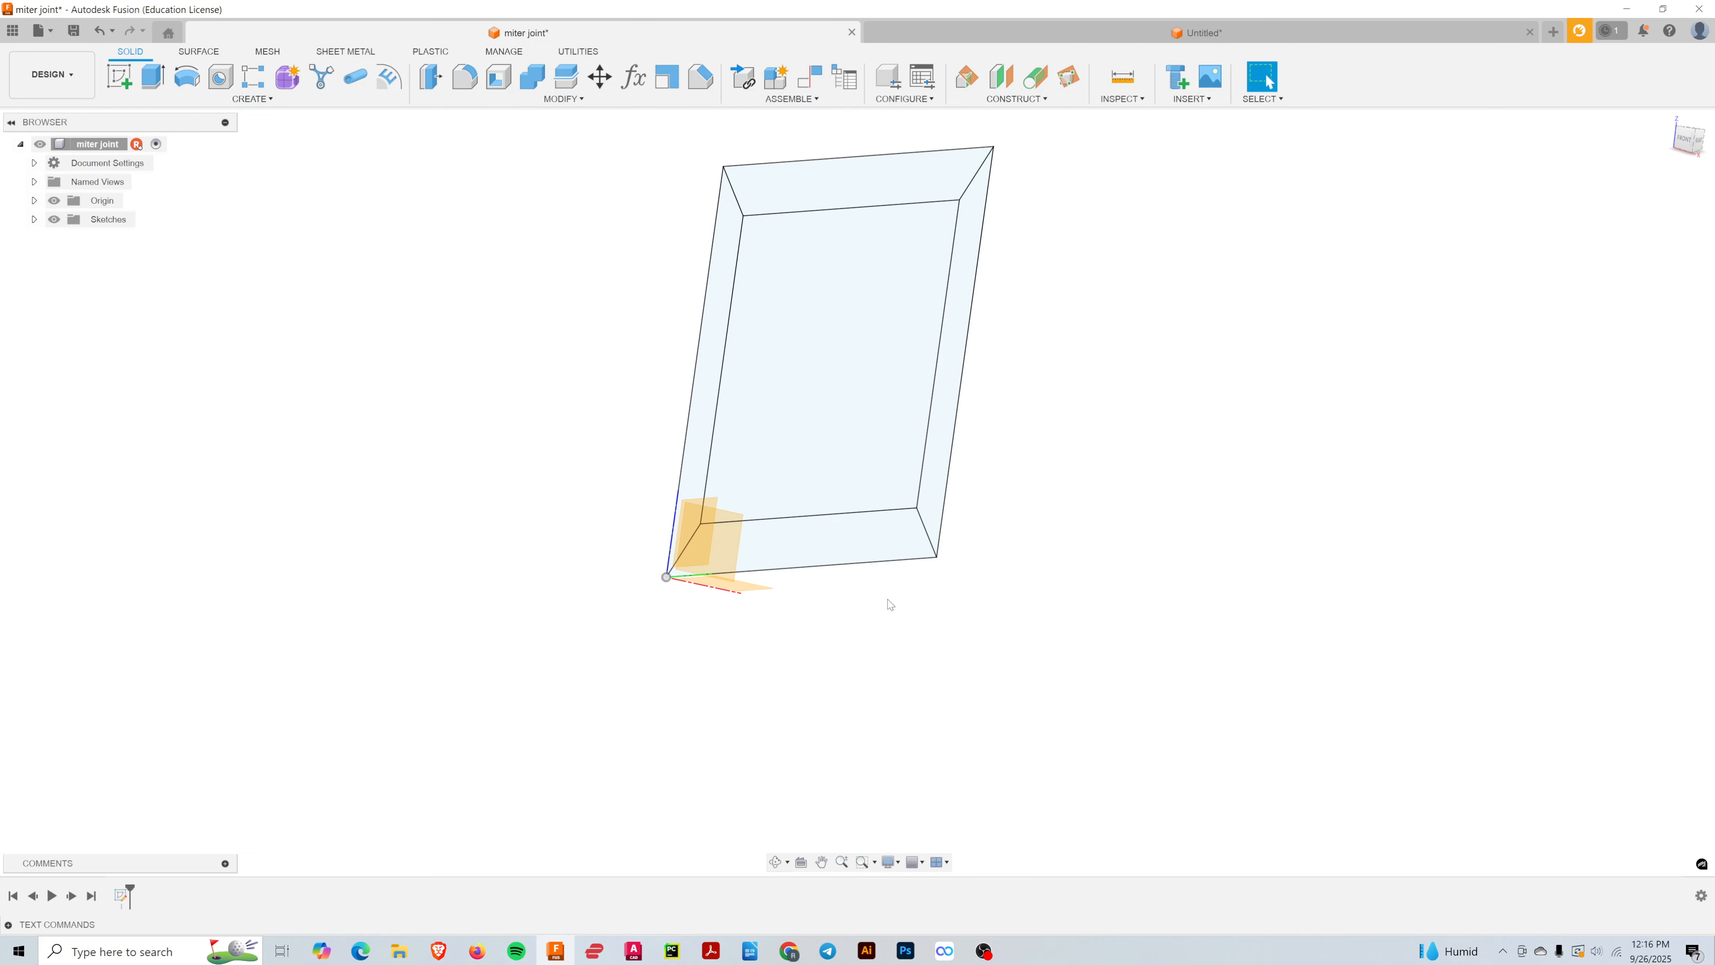
scroll(888, 600, down, 4)
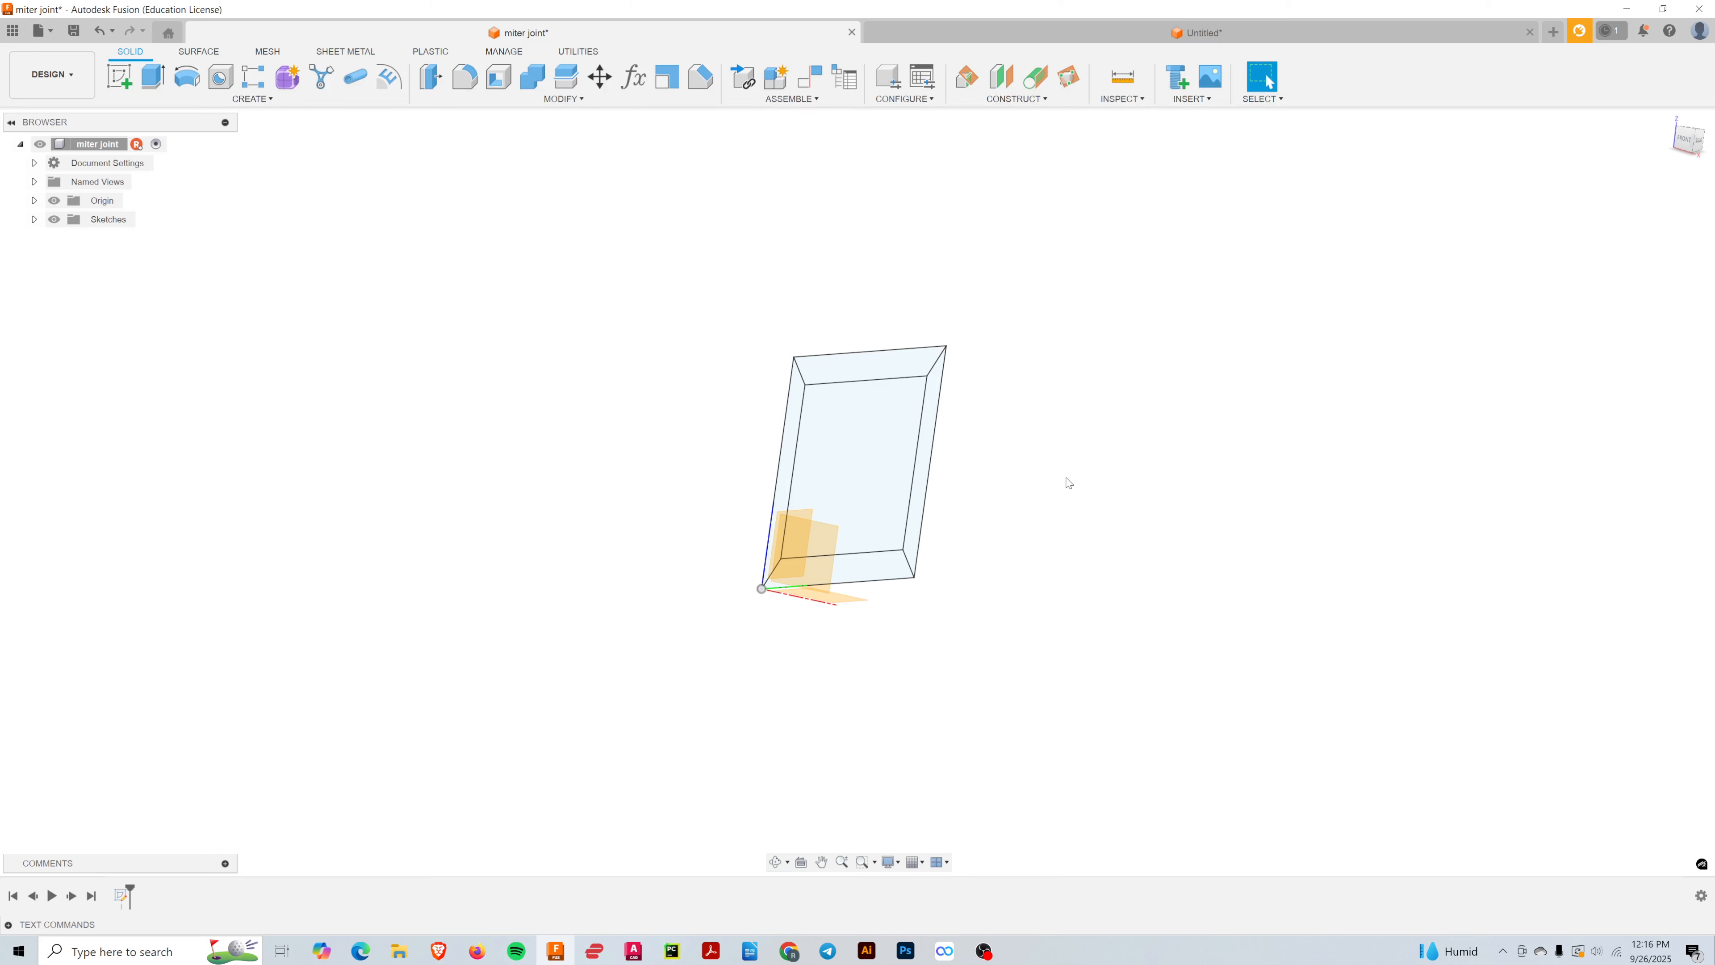
mouse_move(677, 403)
shift+middle_down()
mouse_move(662, 379)
mouse_move(668, 410)
shift+middle_up()
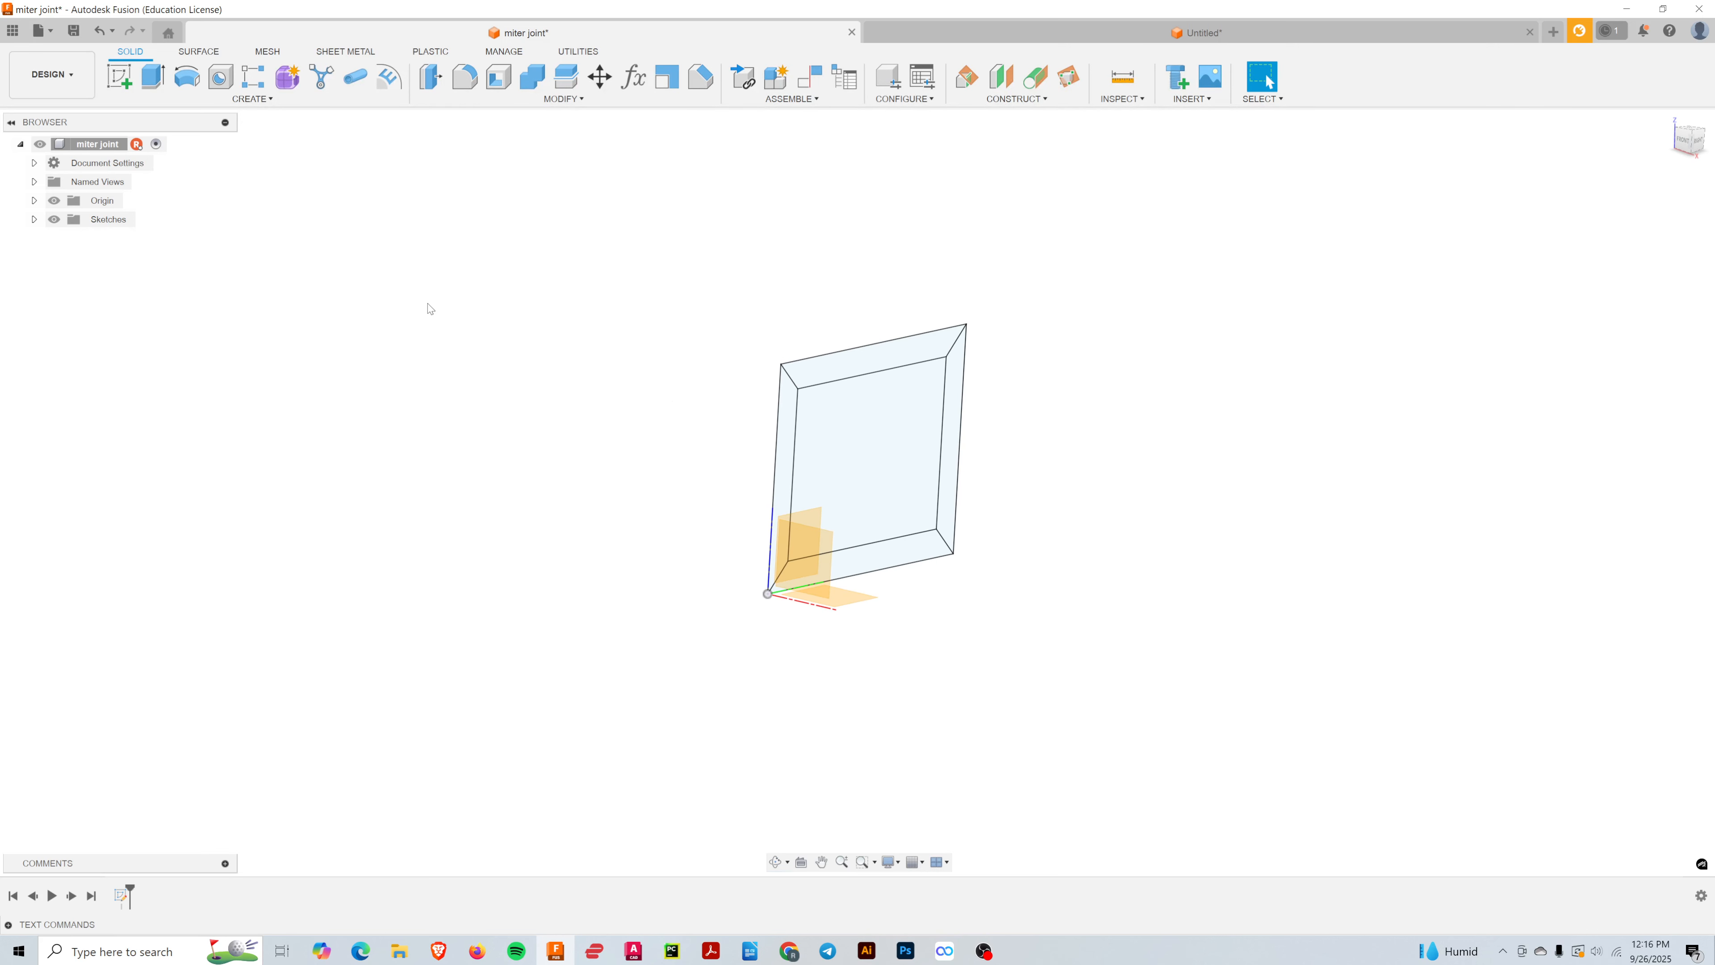
- Extrude the bottom mitered profile of the end-frame sketch by mlength as a new body
click(157, 82)
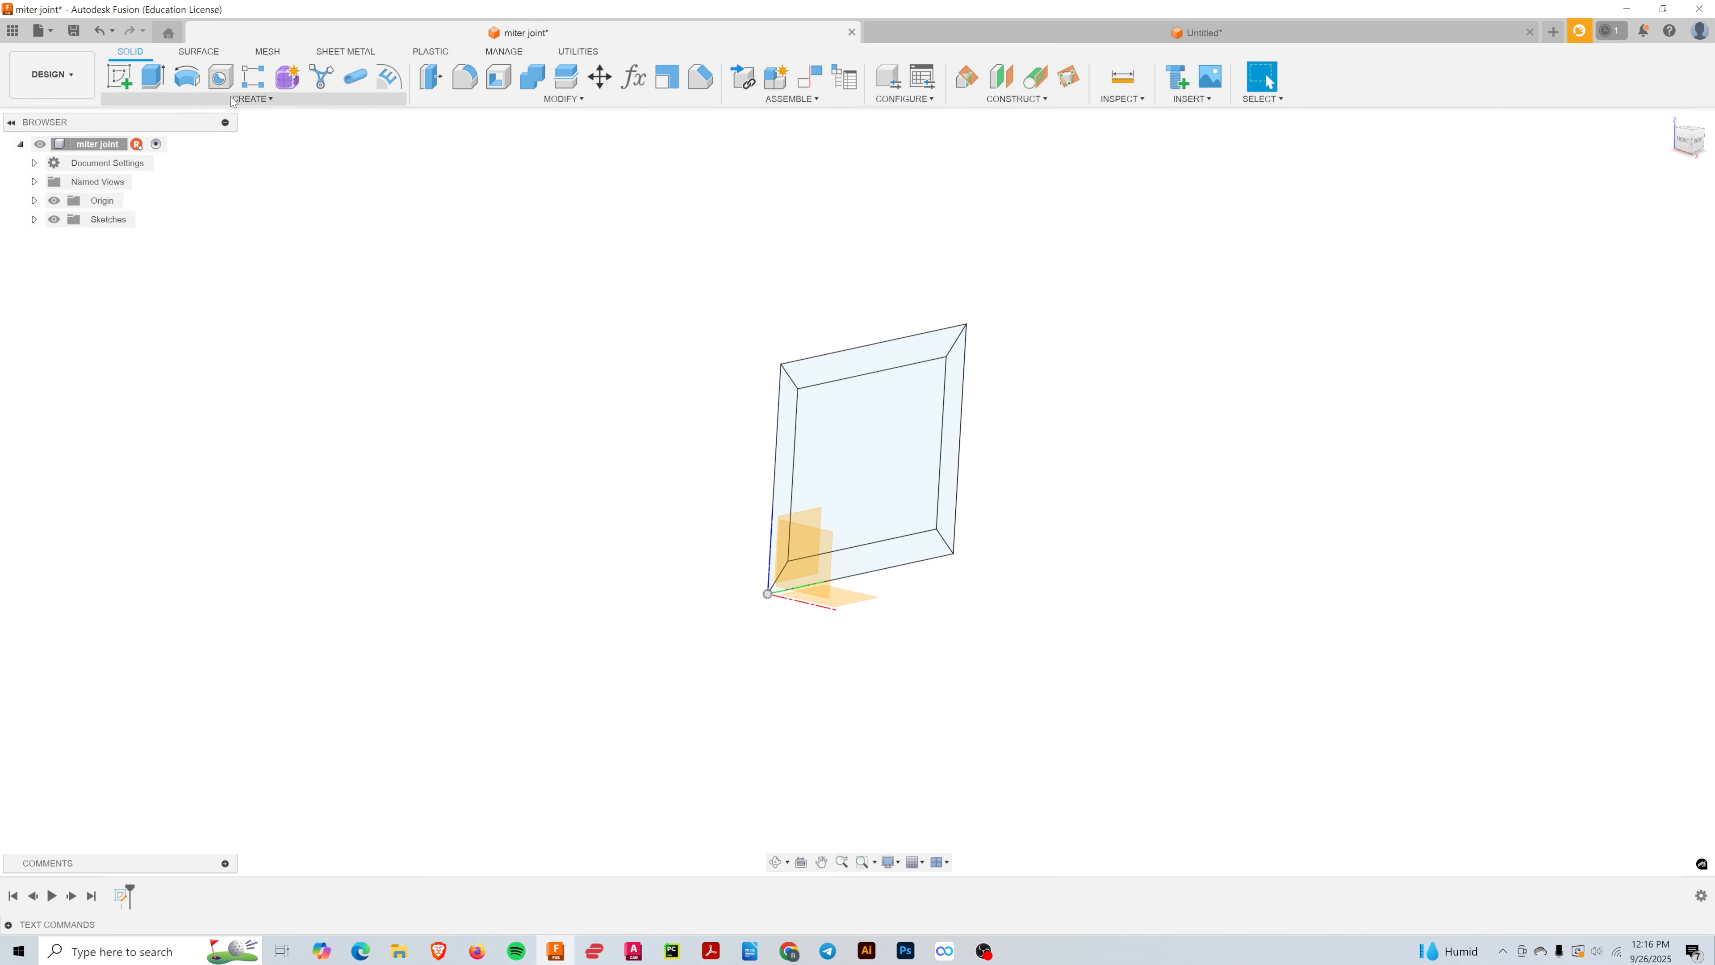
click(154, 80)
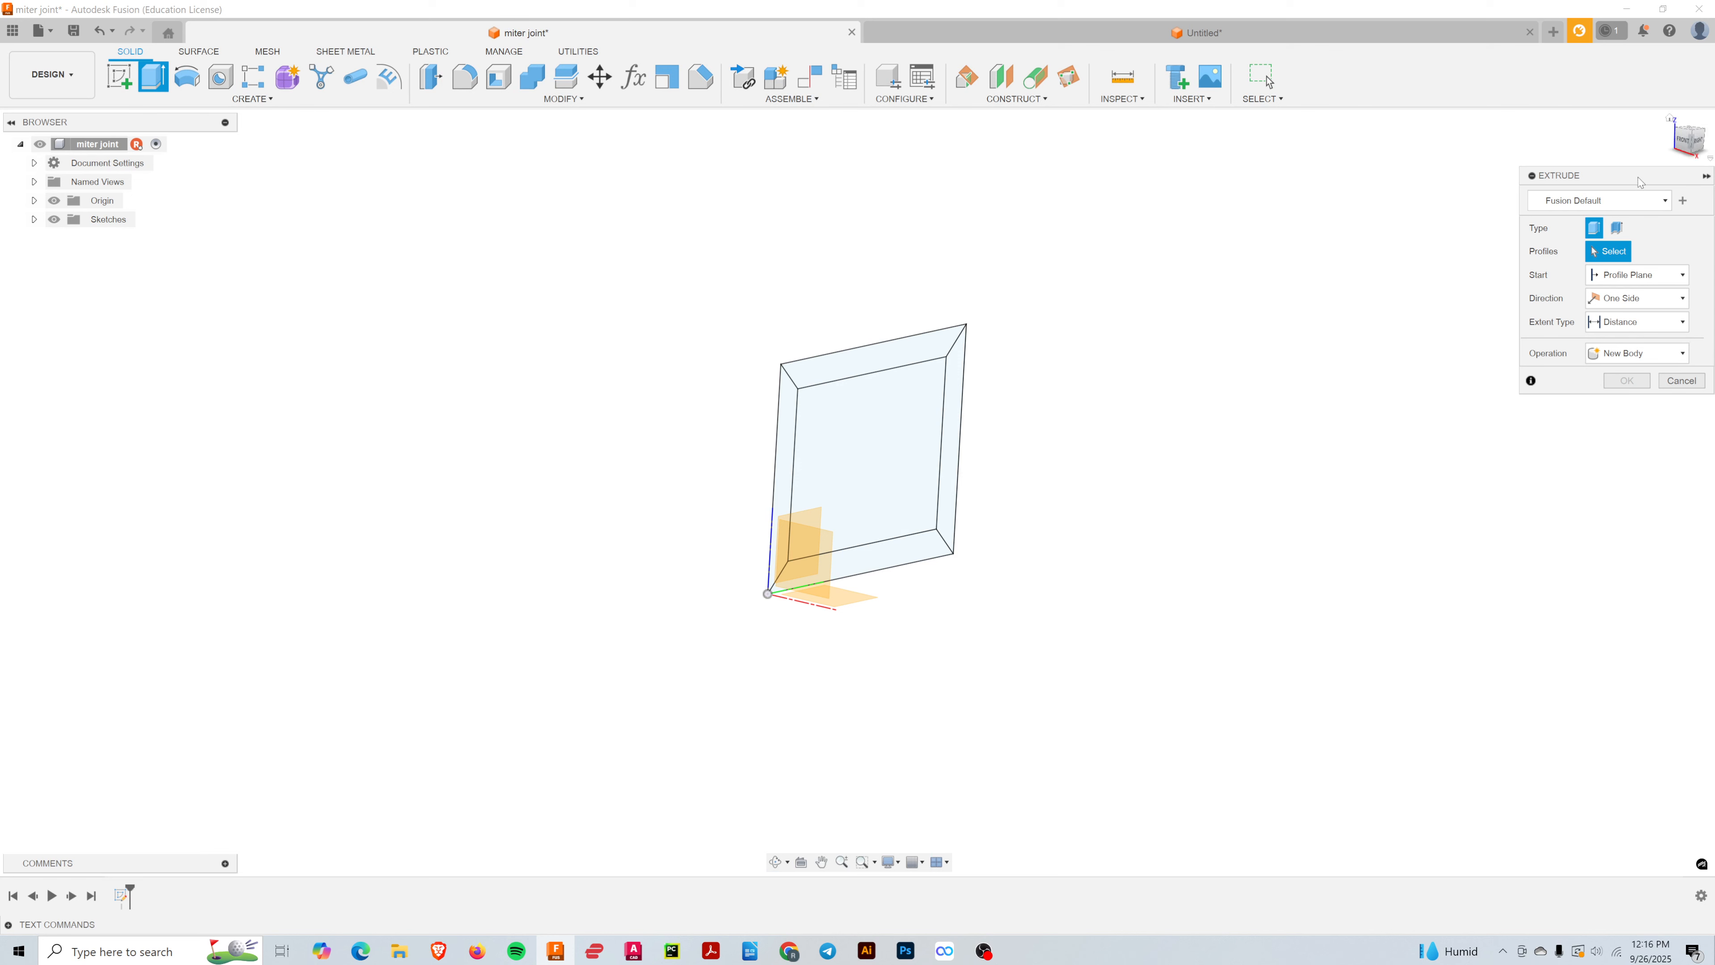
drag(1639, 181, 1531, 231)
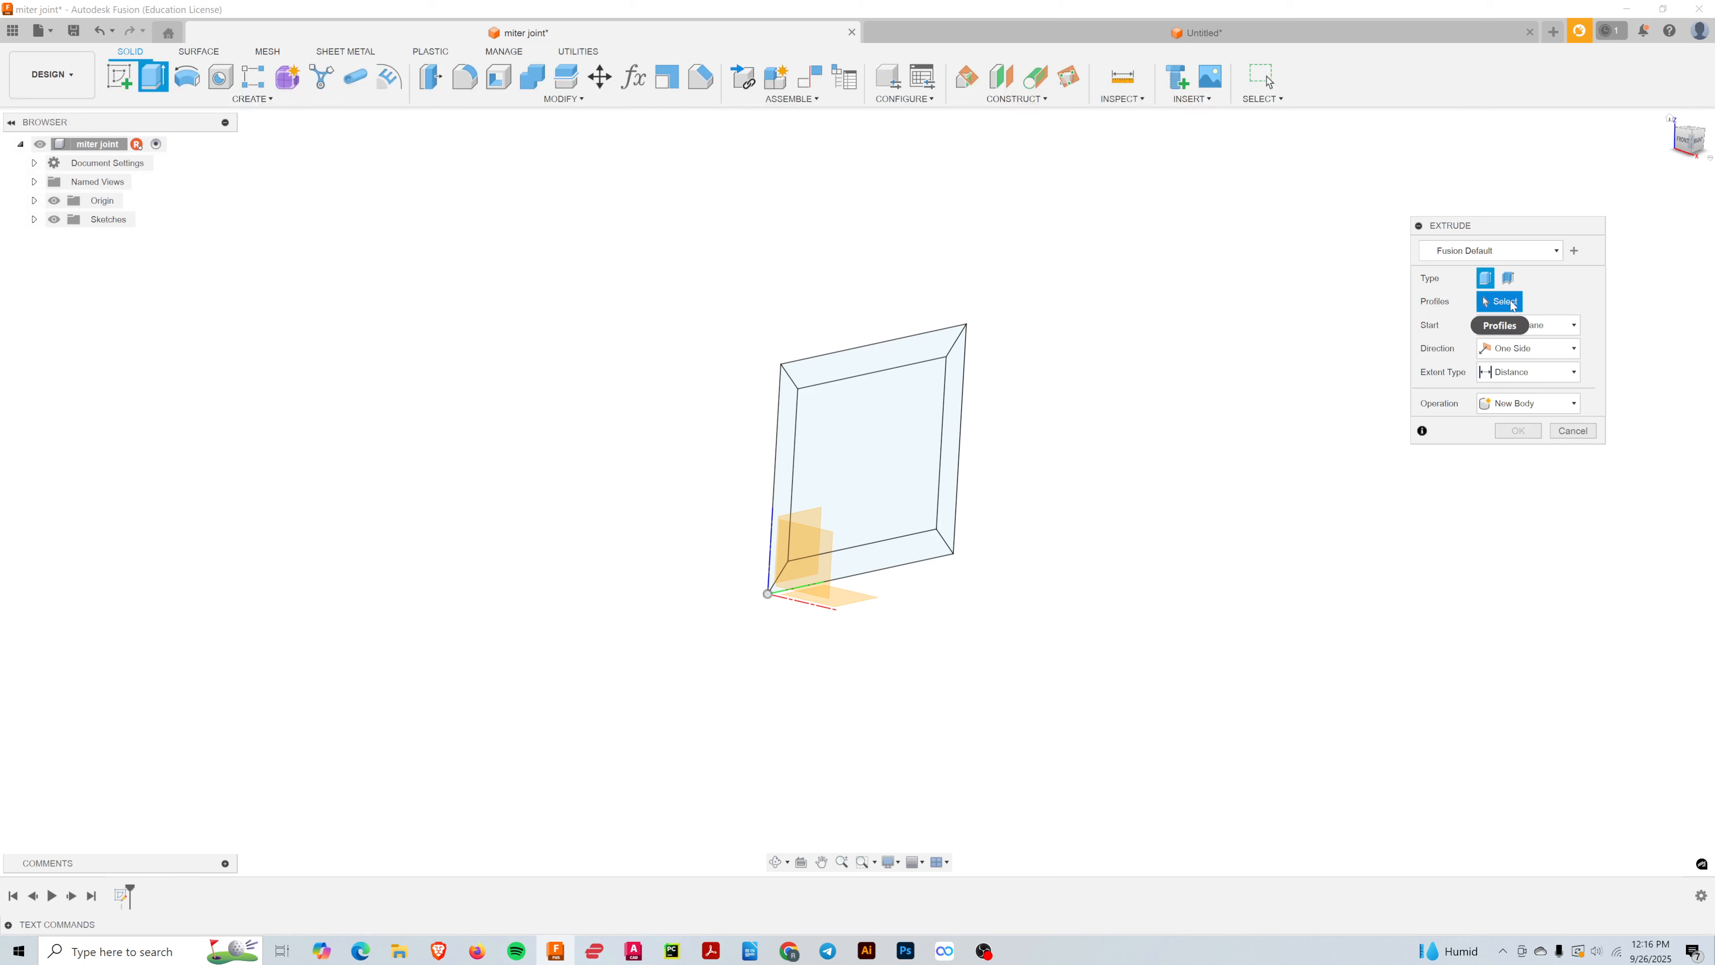
mouse_move(1062, 500)
shift+middle_down()
mouse_move(1014, 470)
mouse_move(1075, 509)
mouse_move(1010, 540)
mouse_move(1122, 452)
mouse_move(1091, 490)
shift+middle_up()
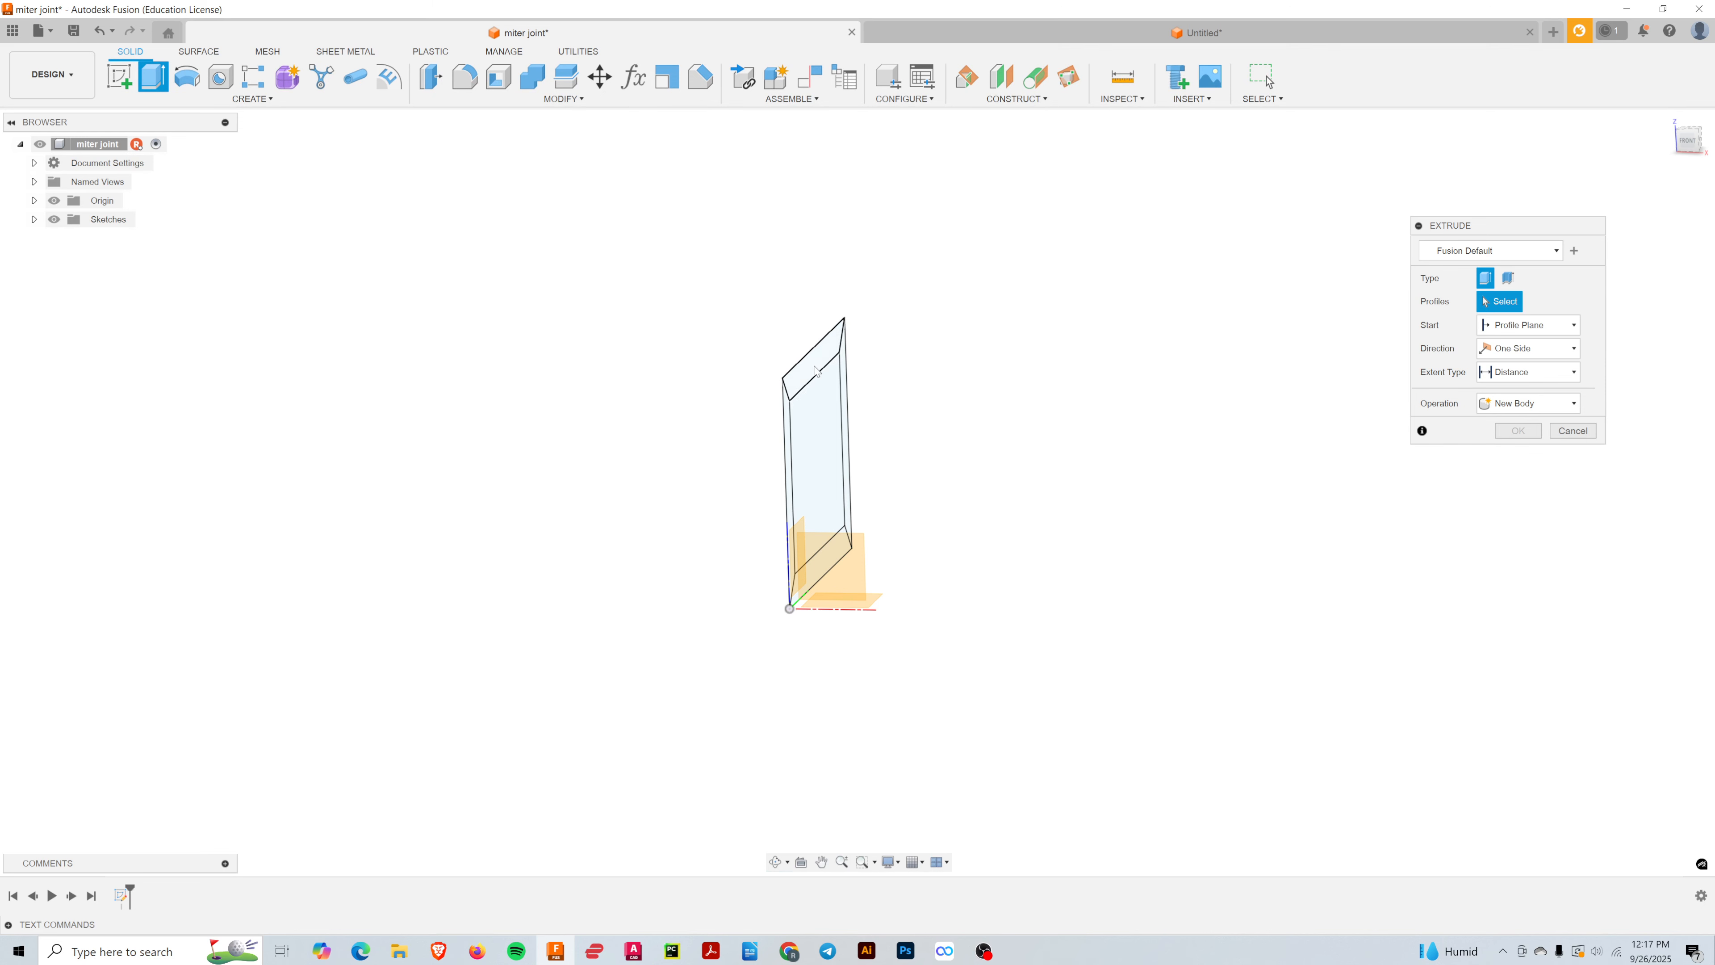
click(840, 571)
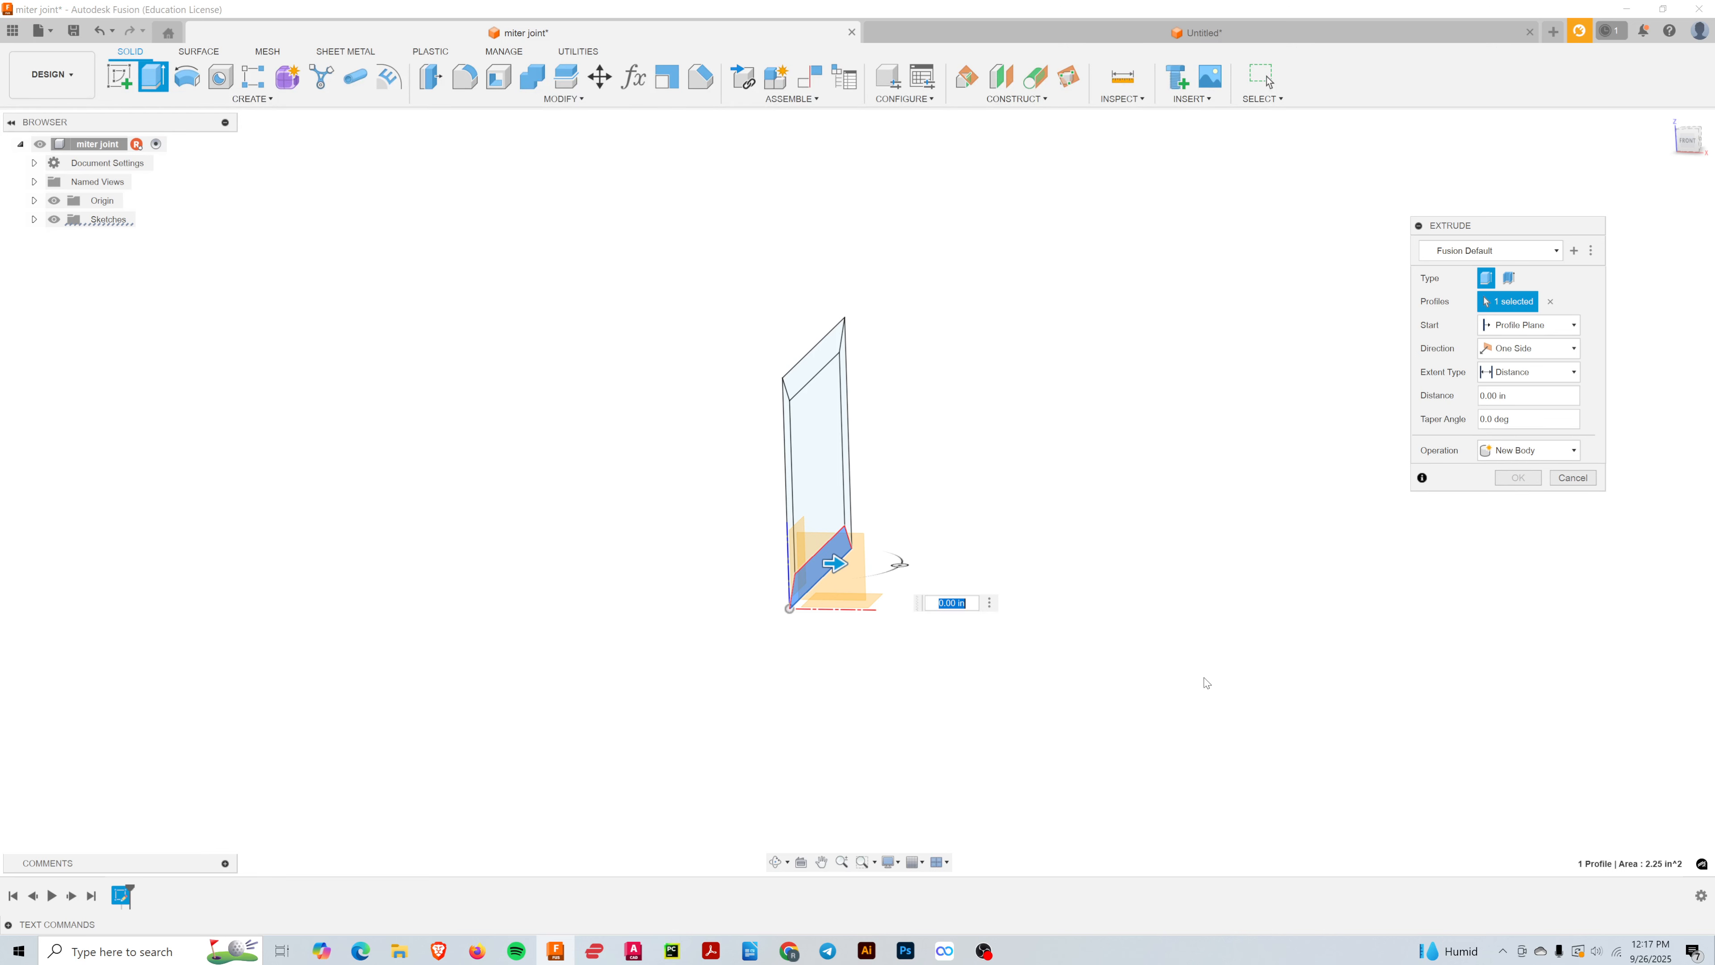
text(mle)
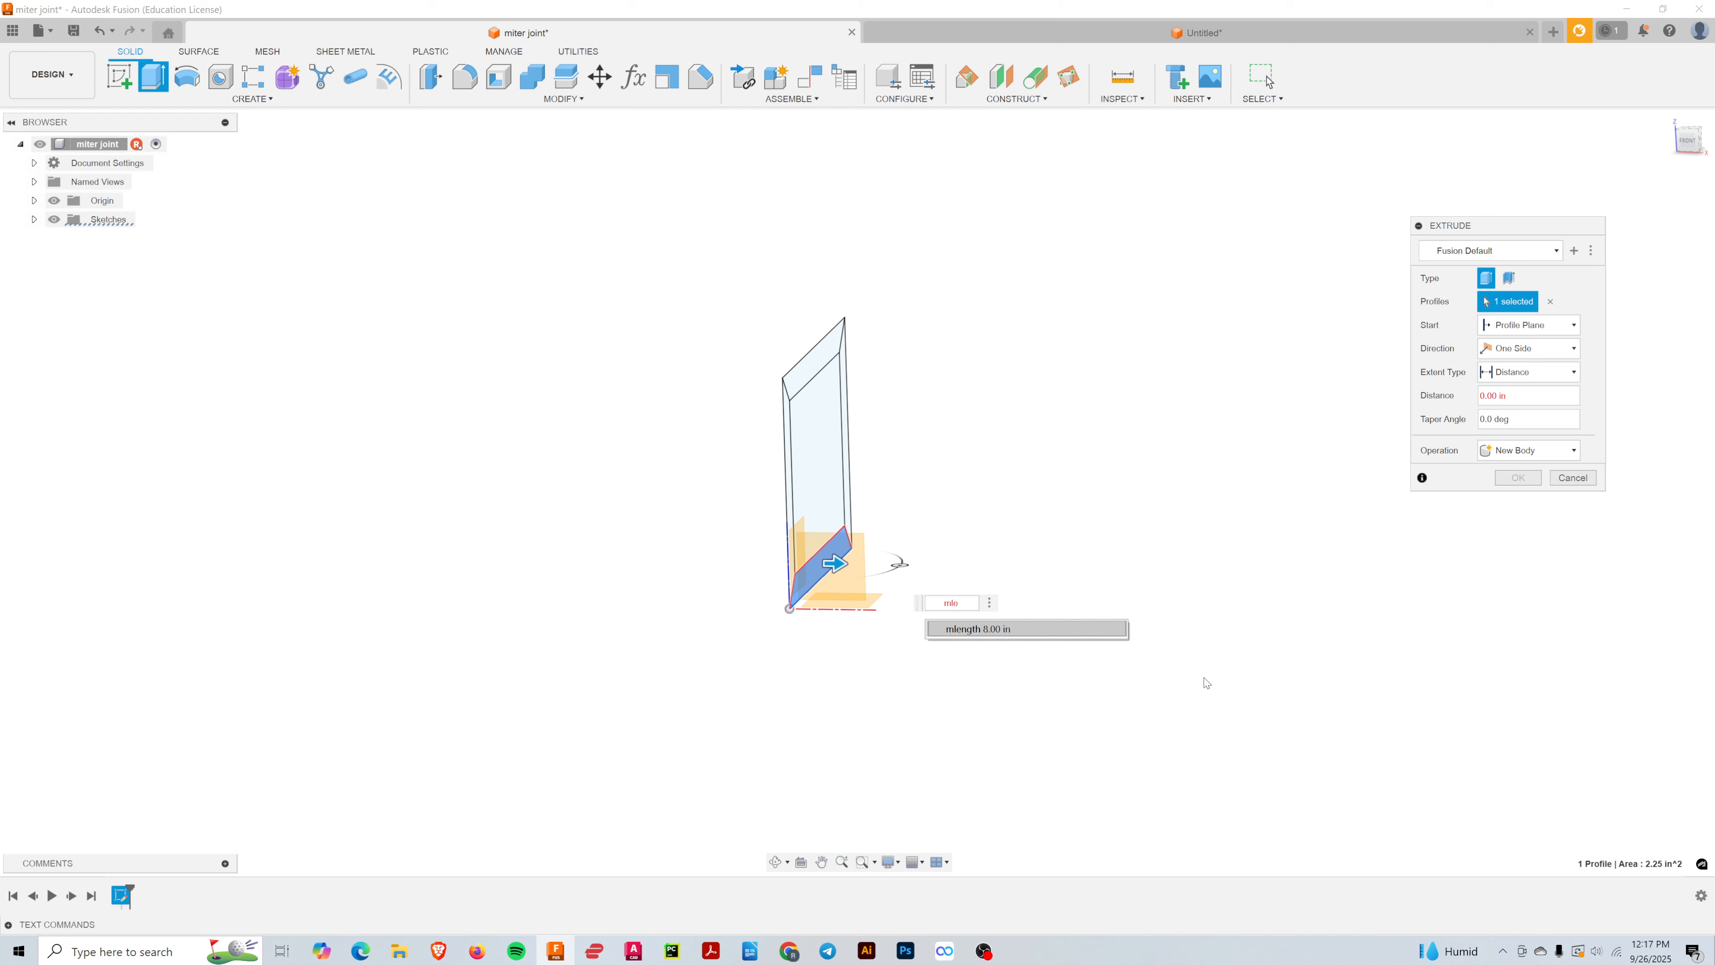
key(Return)
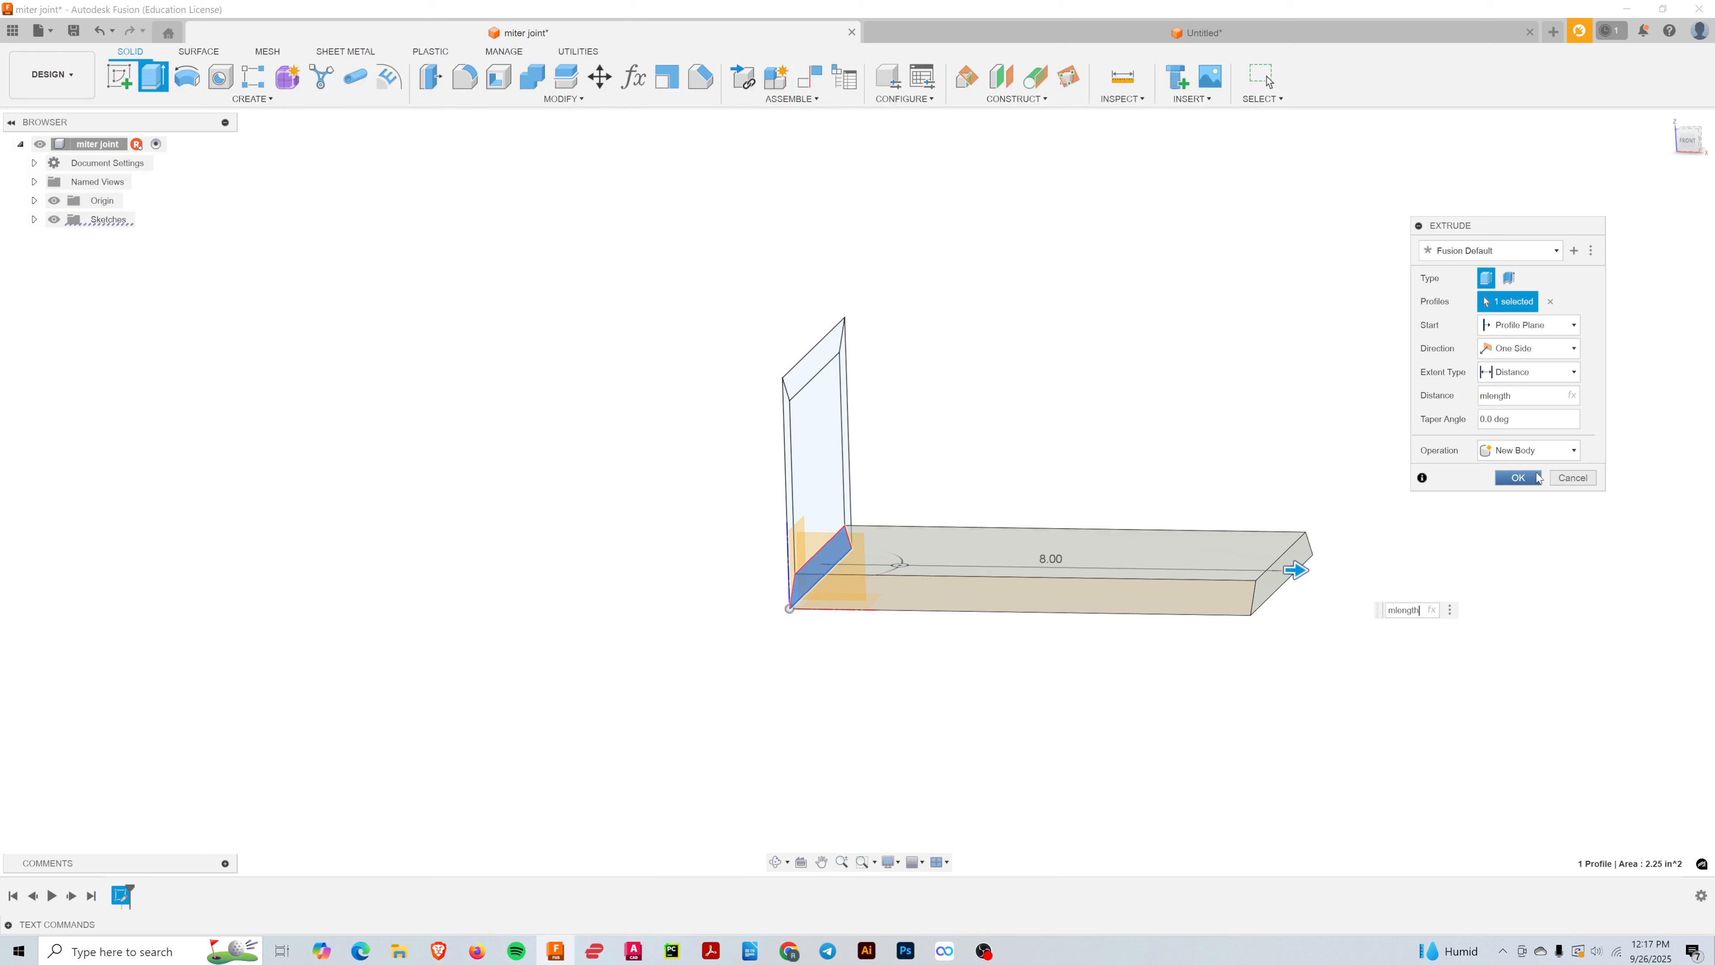
click(1552, 451)
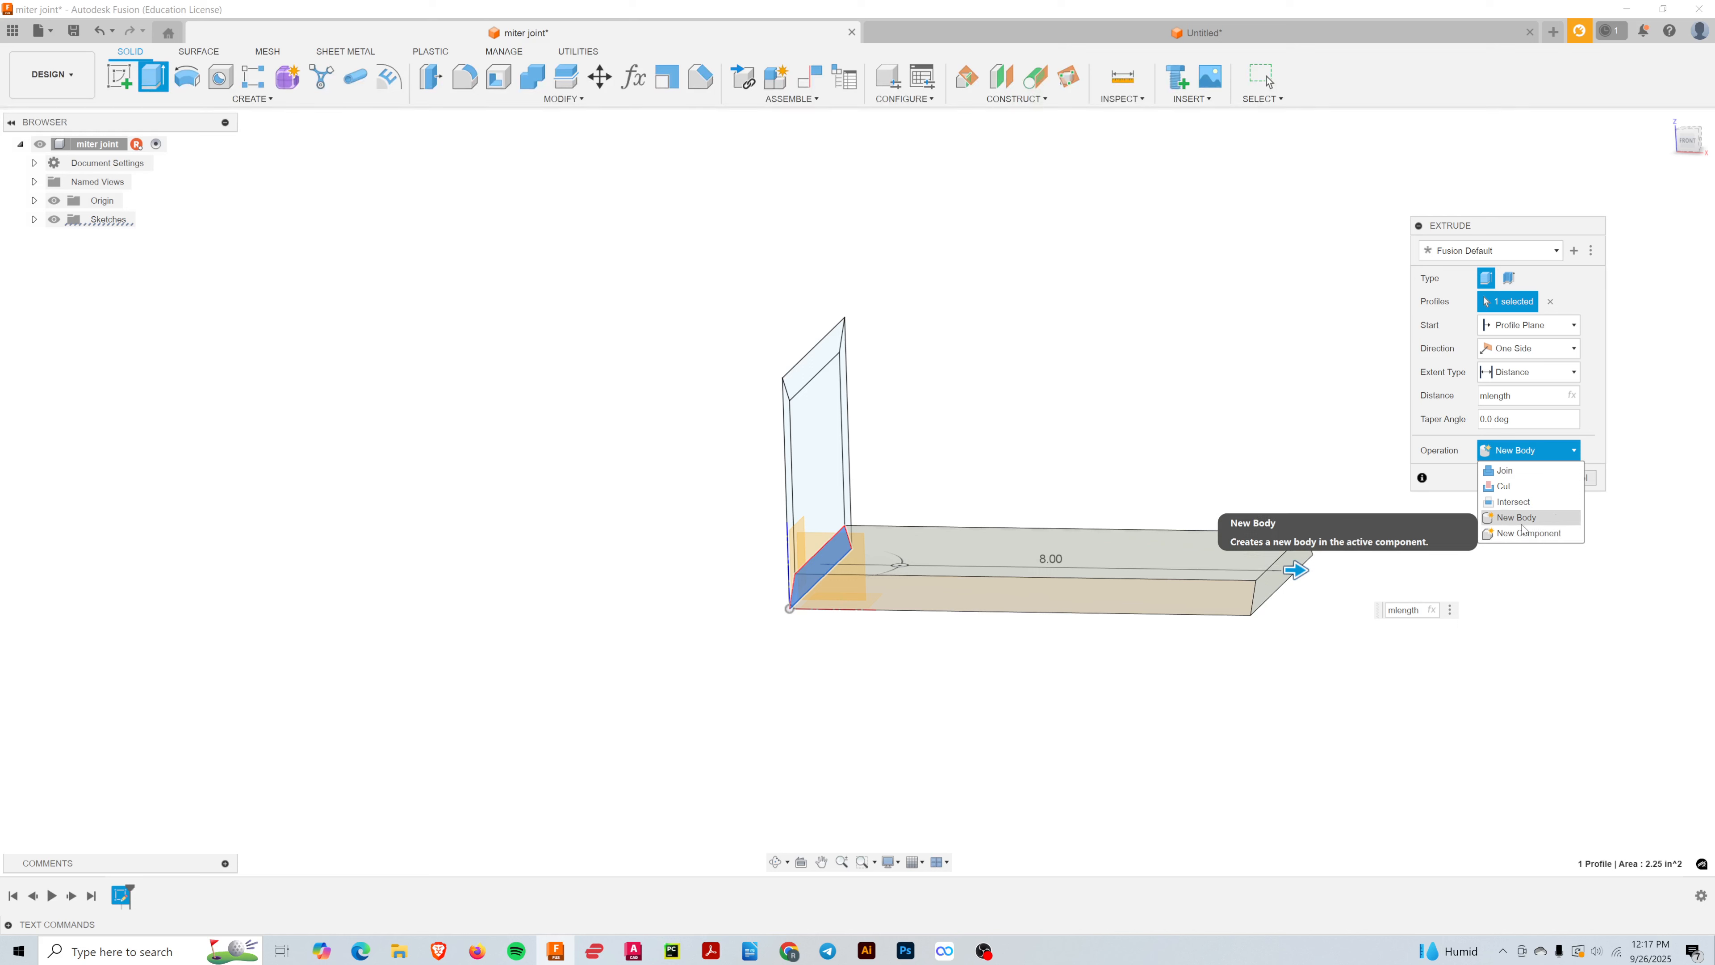
click(1459, 474)
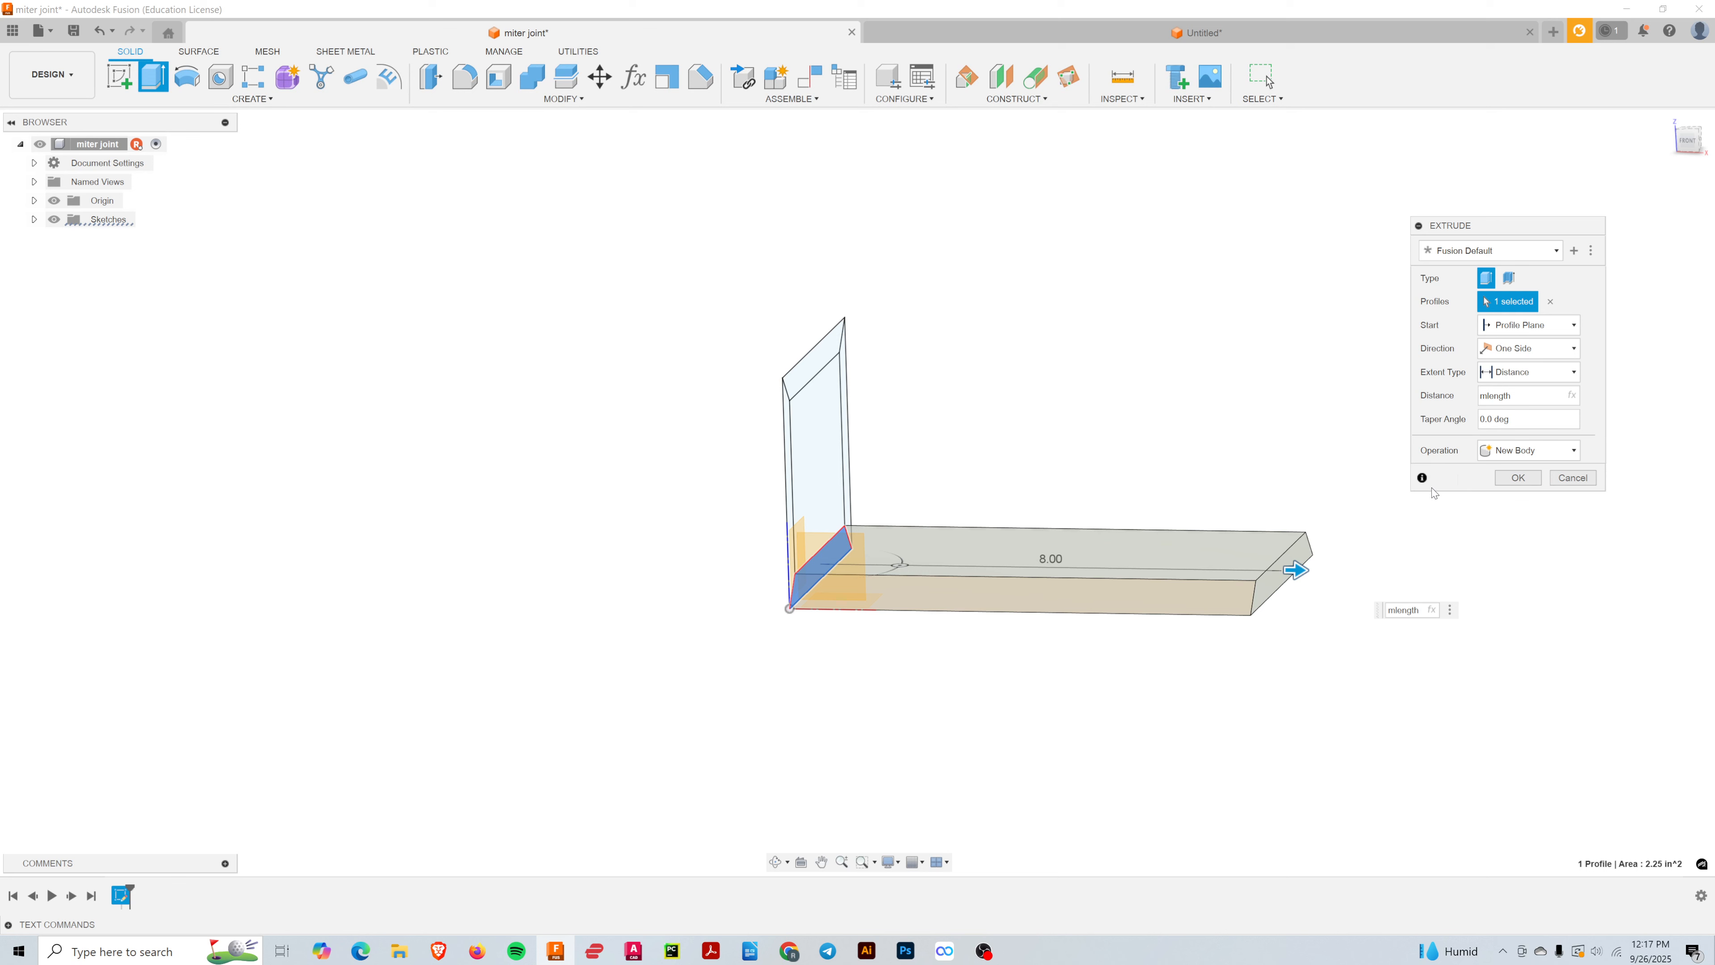
click(1526, 480)
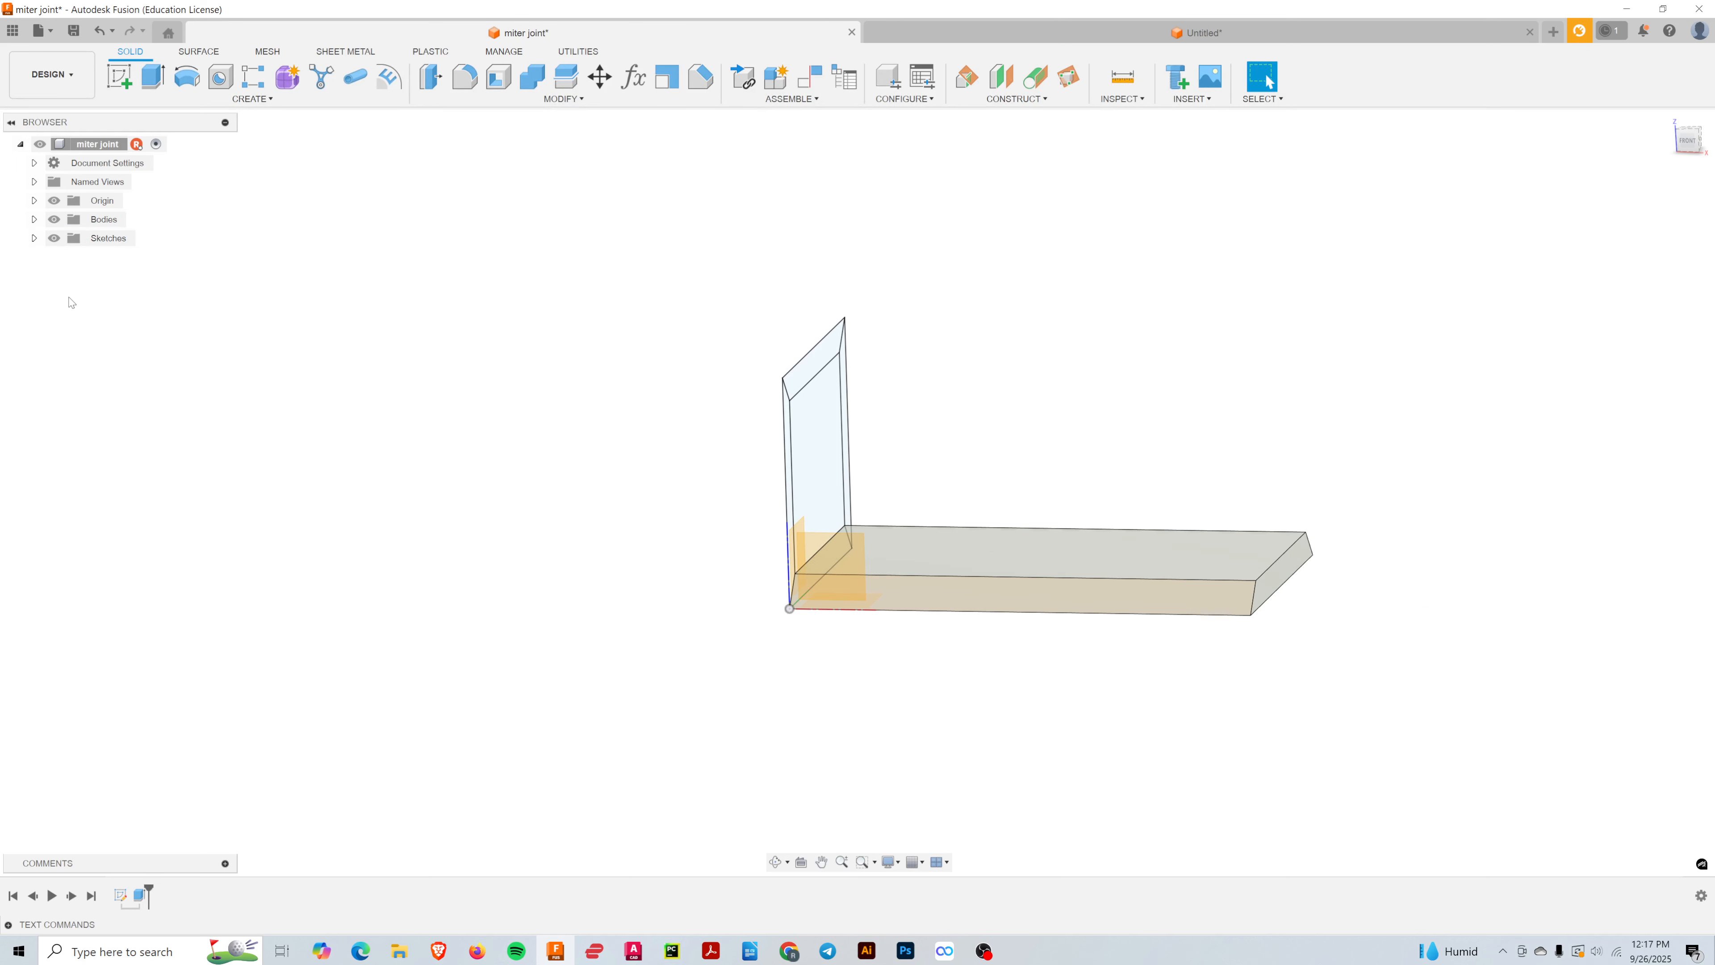
- Create a component from the extruded bottom panel body
click(34, 220)
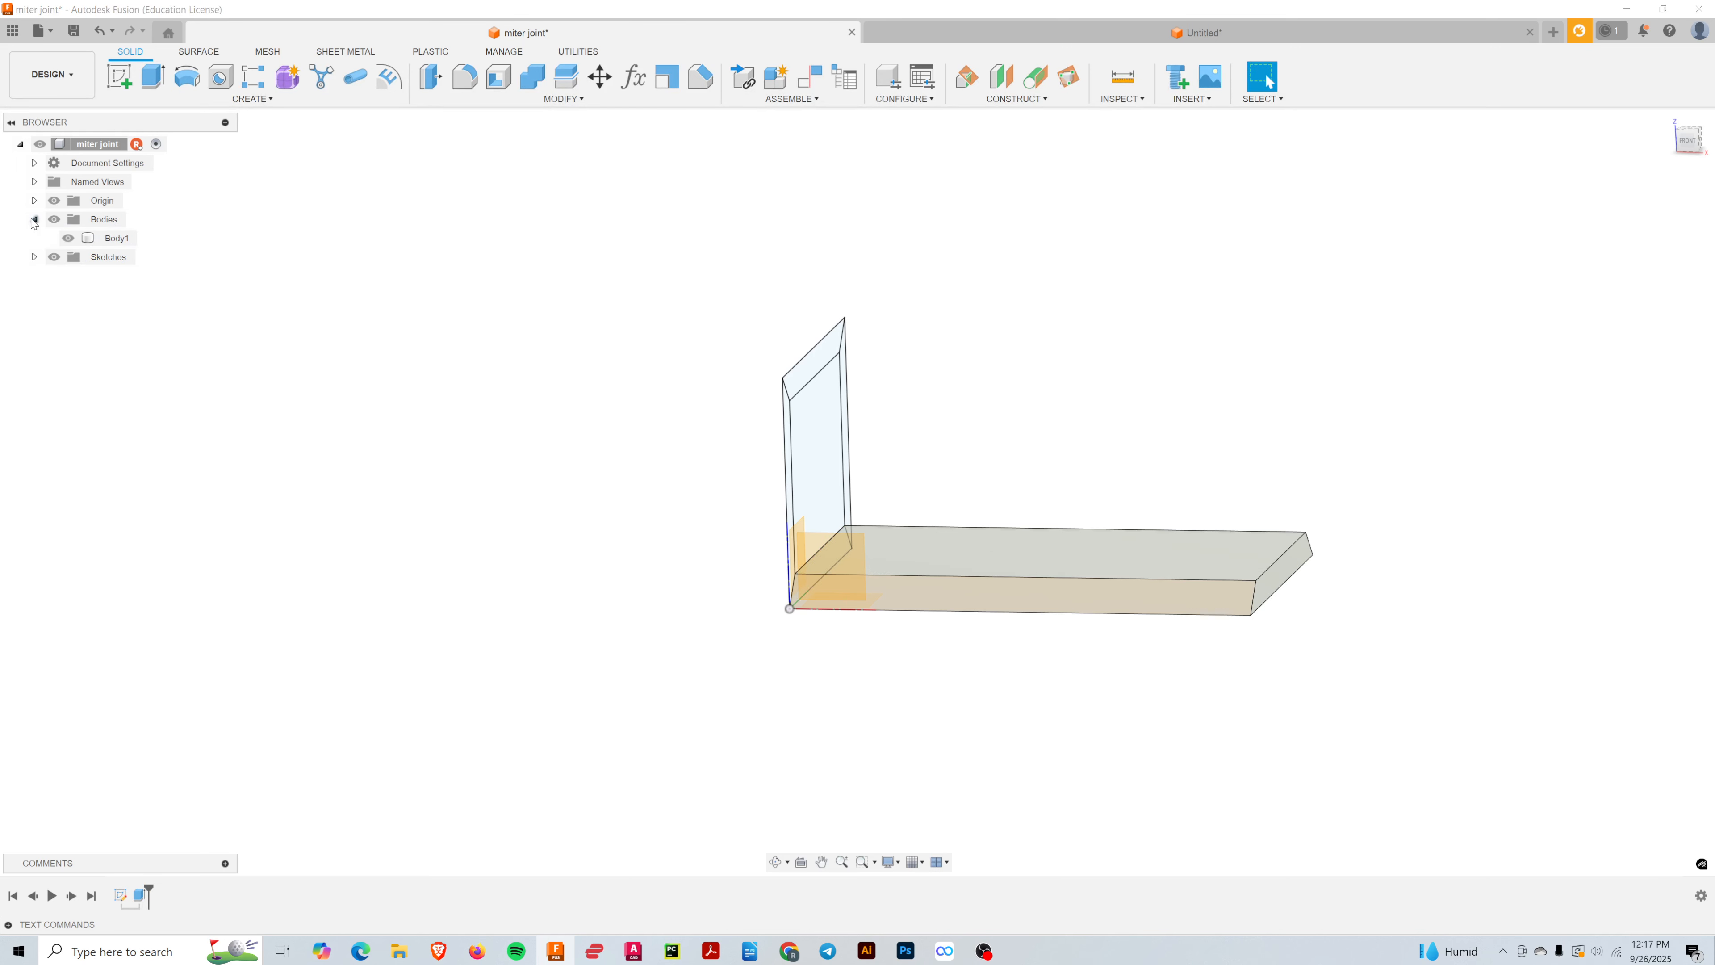
click(116, 238)
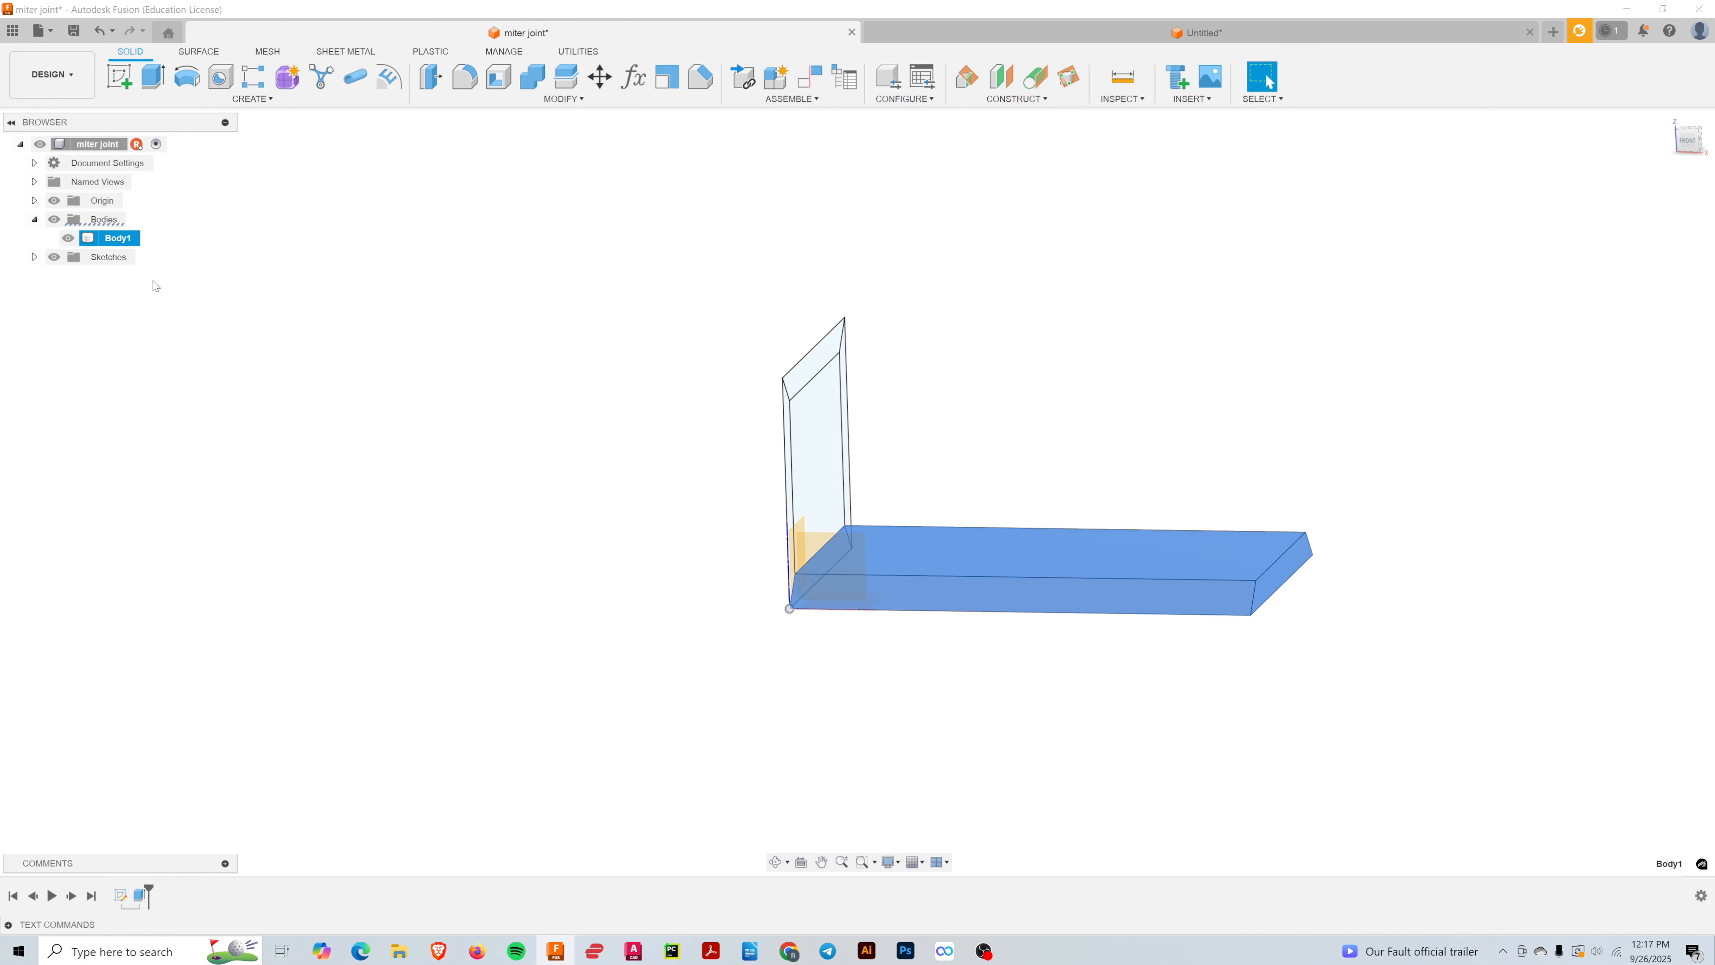
right_click(122, 239)
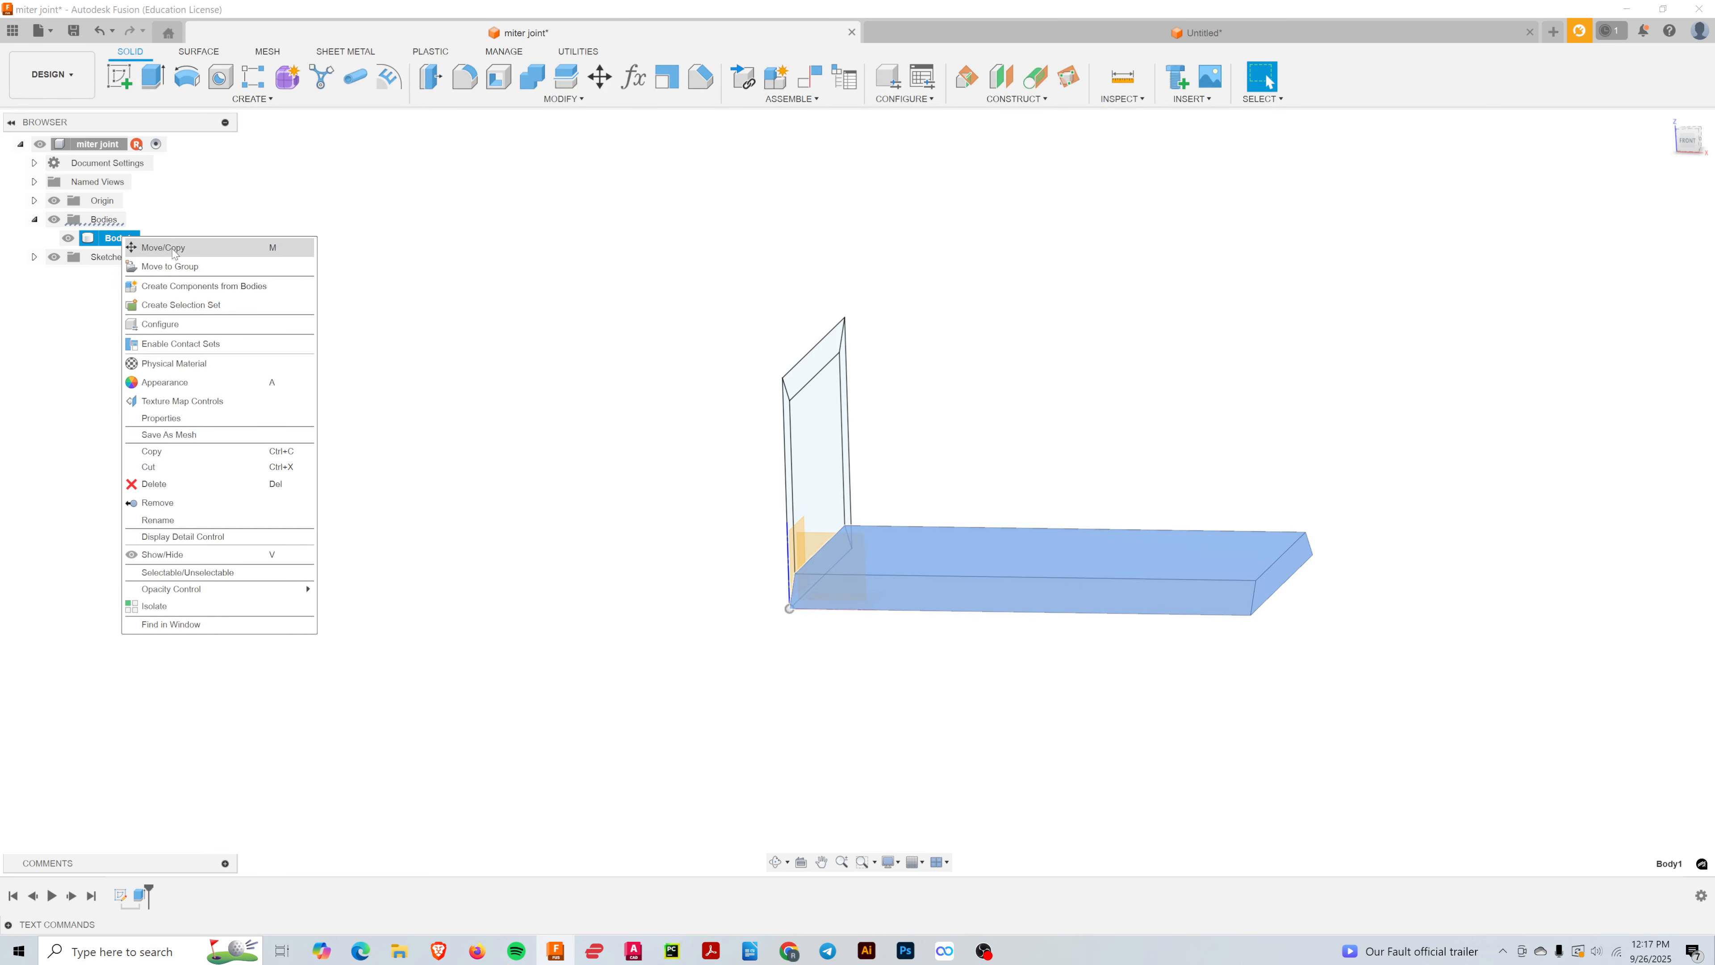
click(232, 286)
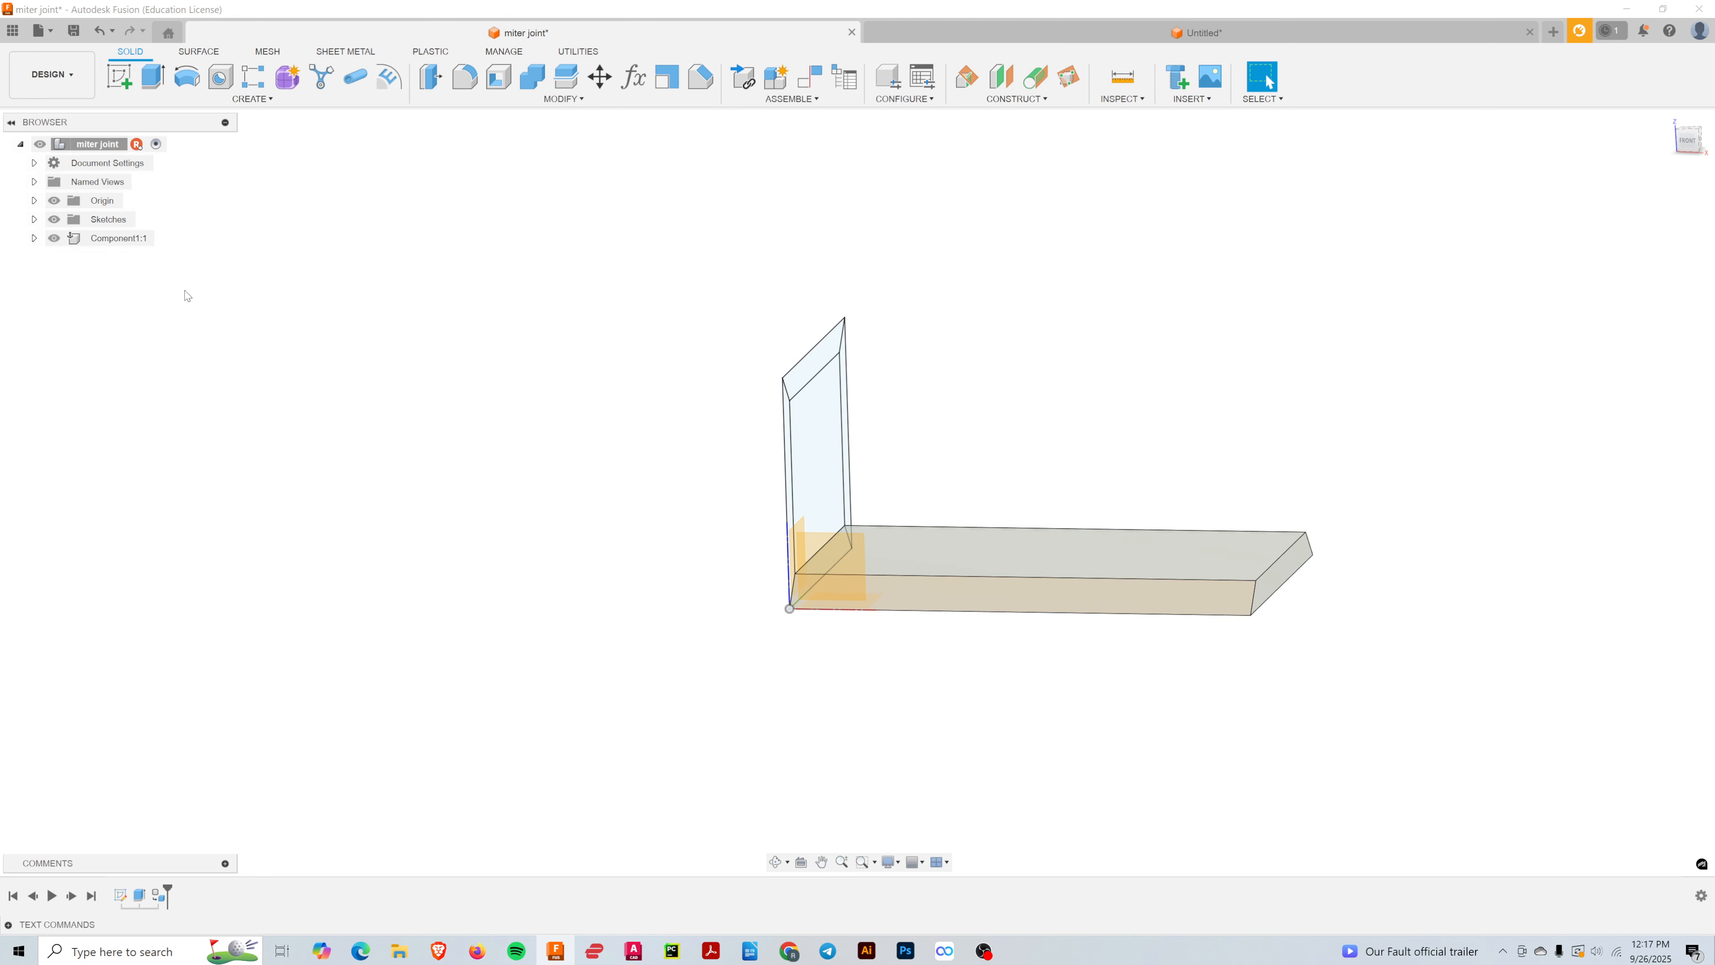
- Expand the new component and its bodies, and rename the component "miter joint"
click(34, 237)
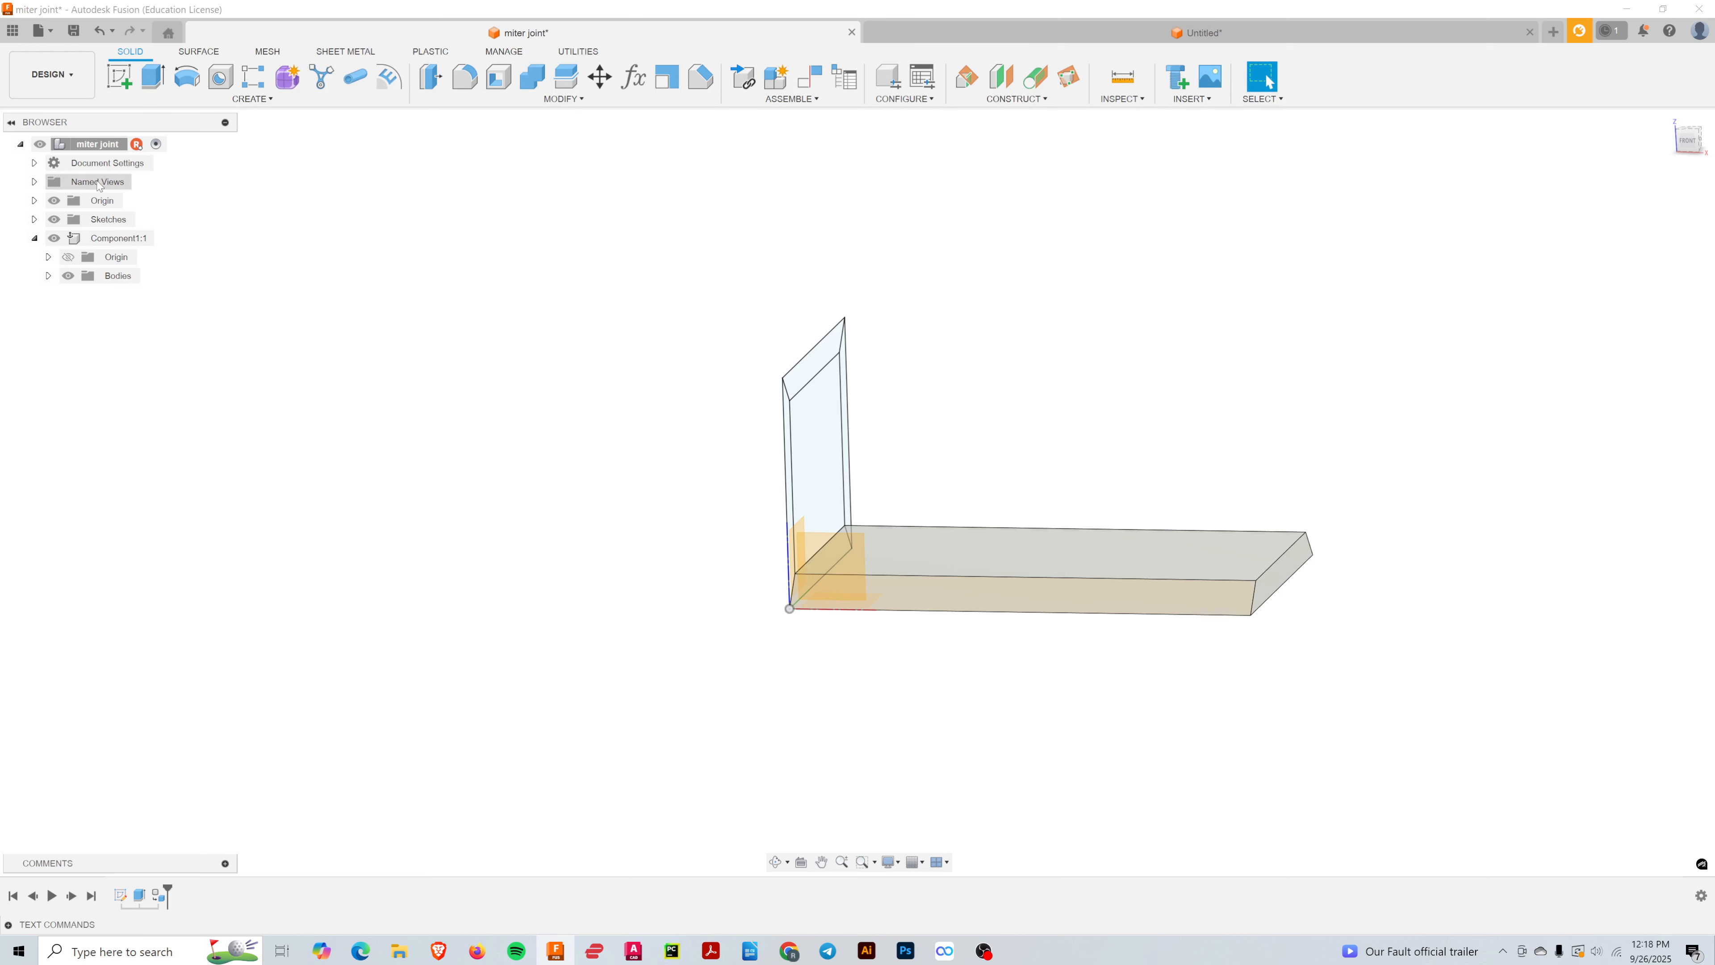
click(48, 276)
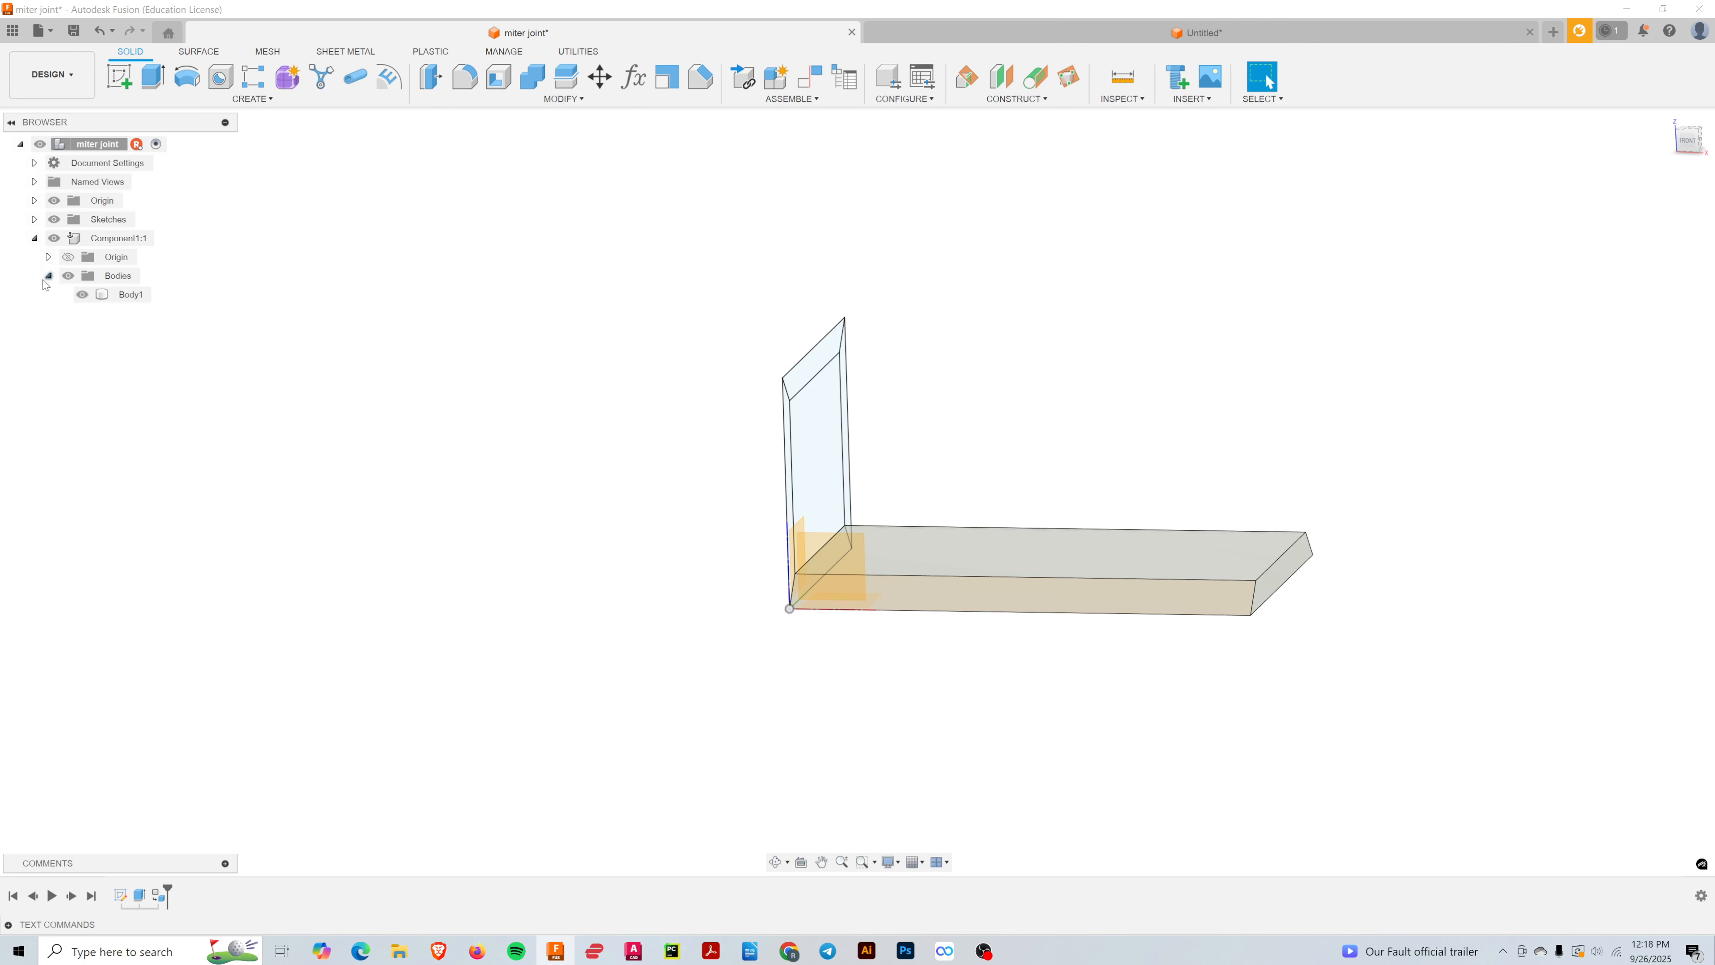
click(119, 296)
double_click(127, 237)
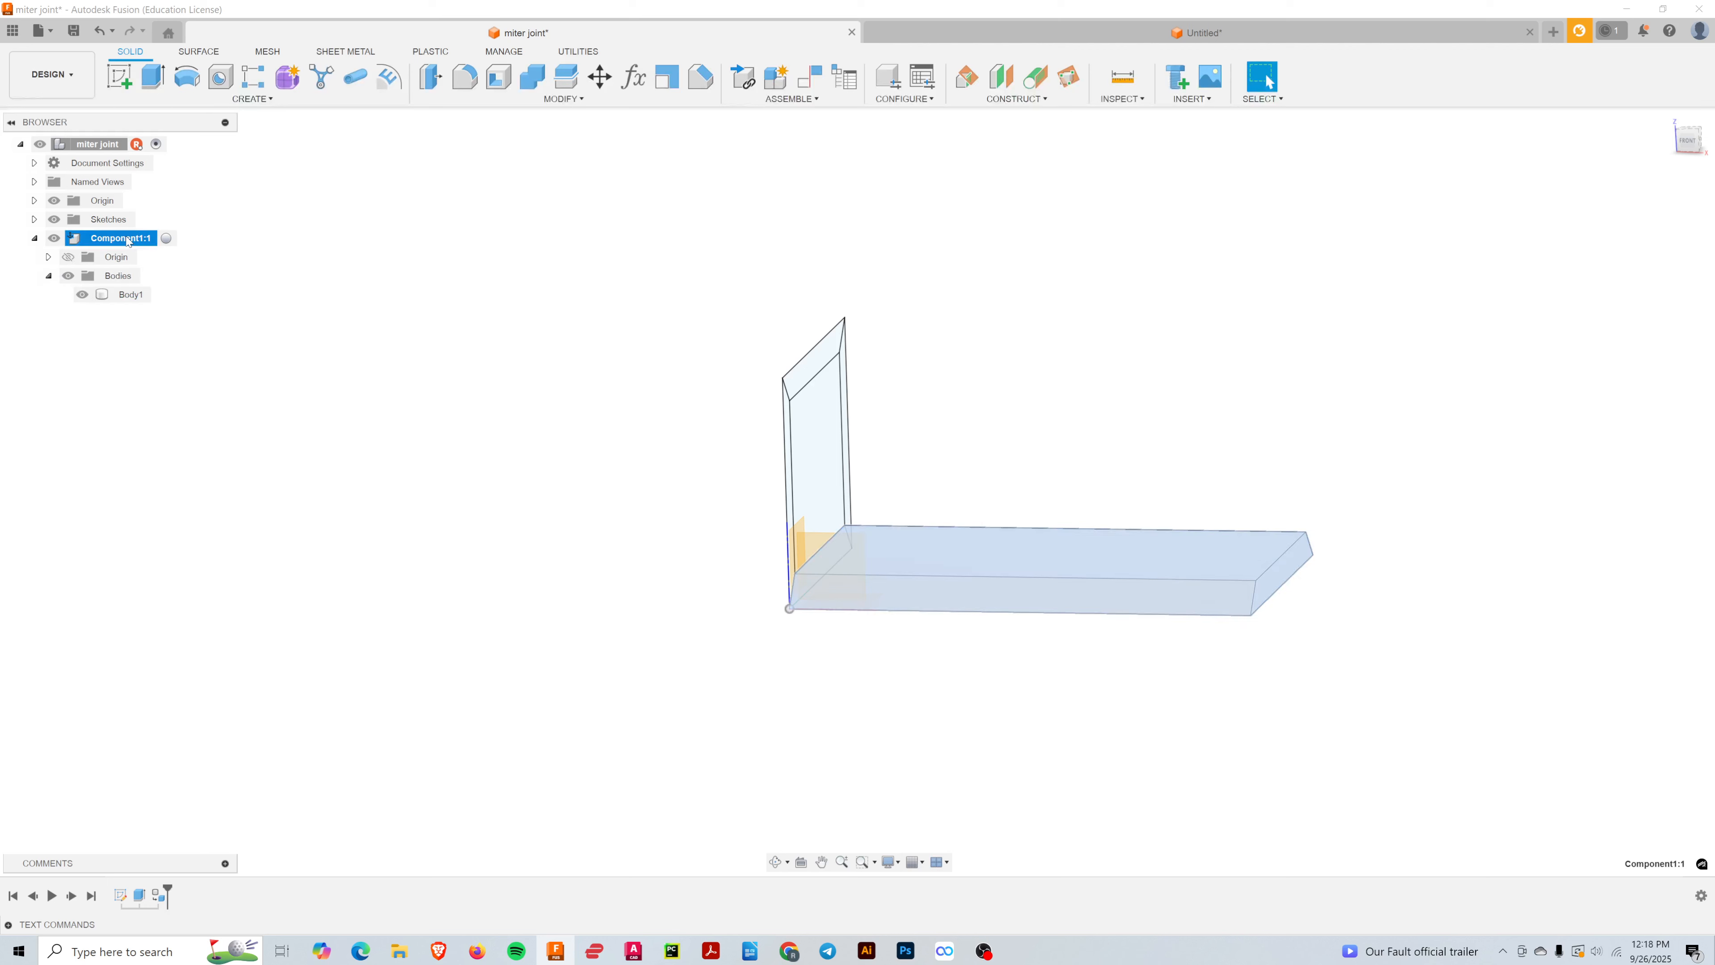
text(mi)
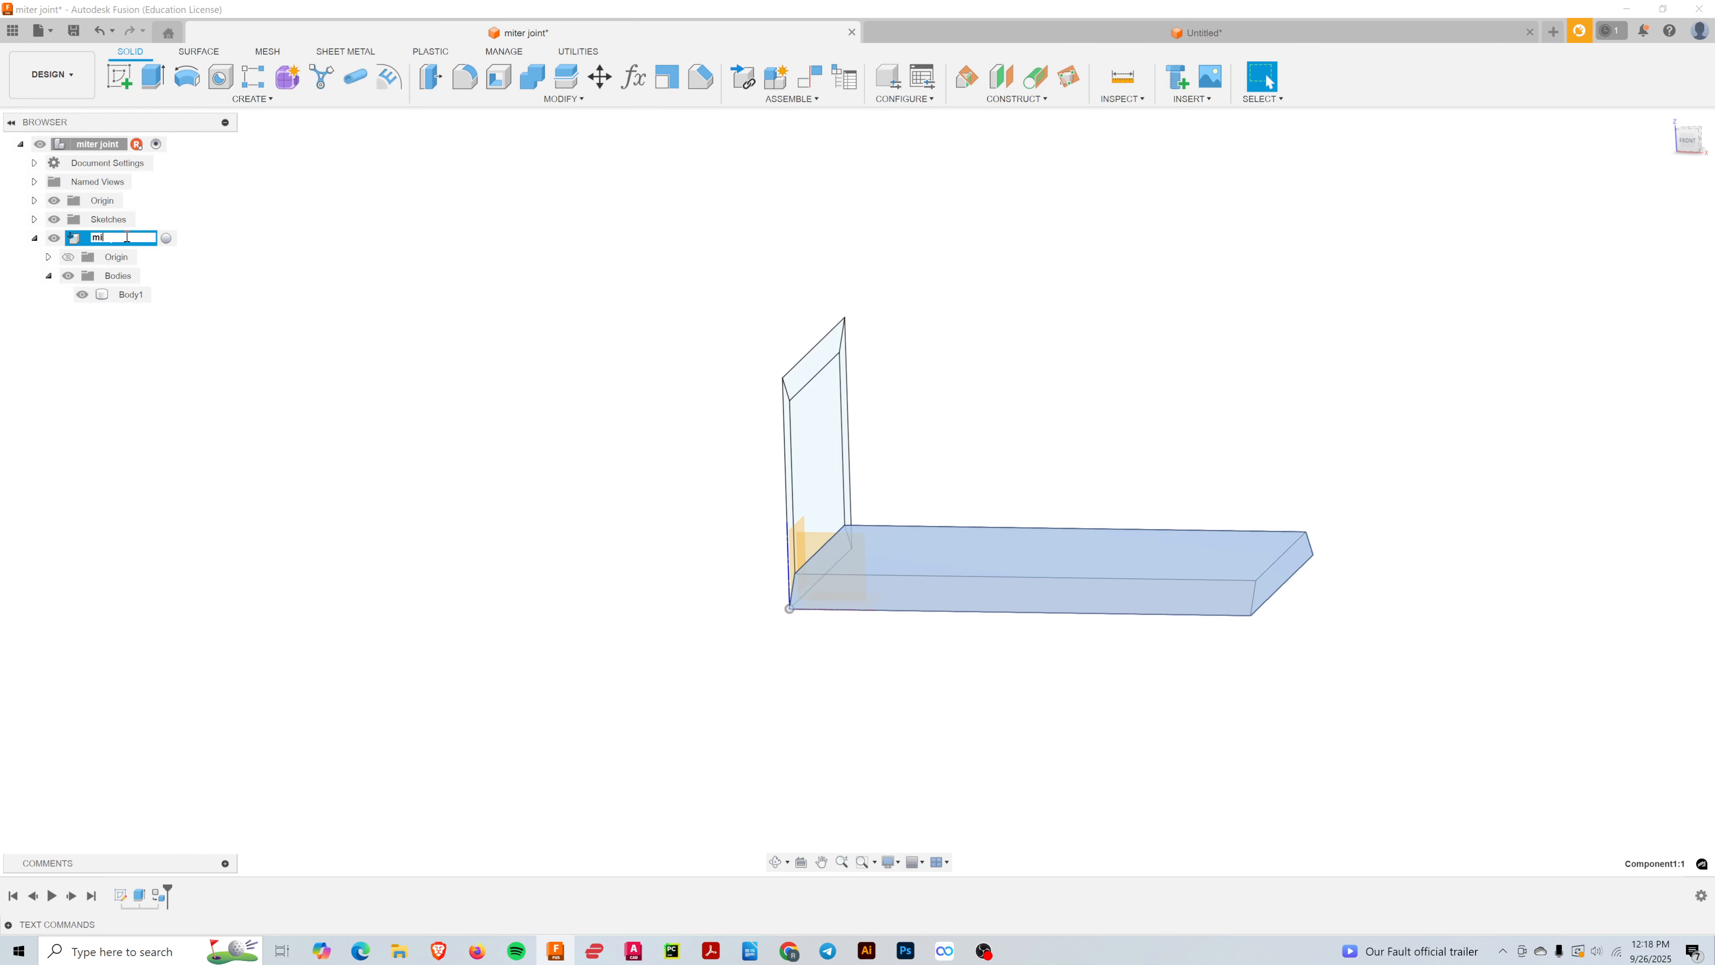
text(ter joint)
key(Return)
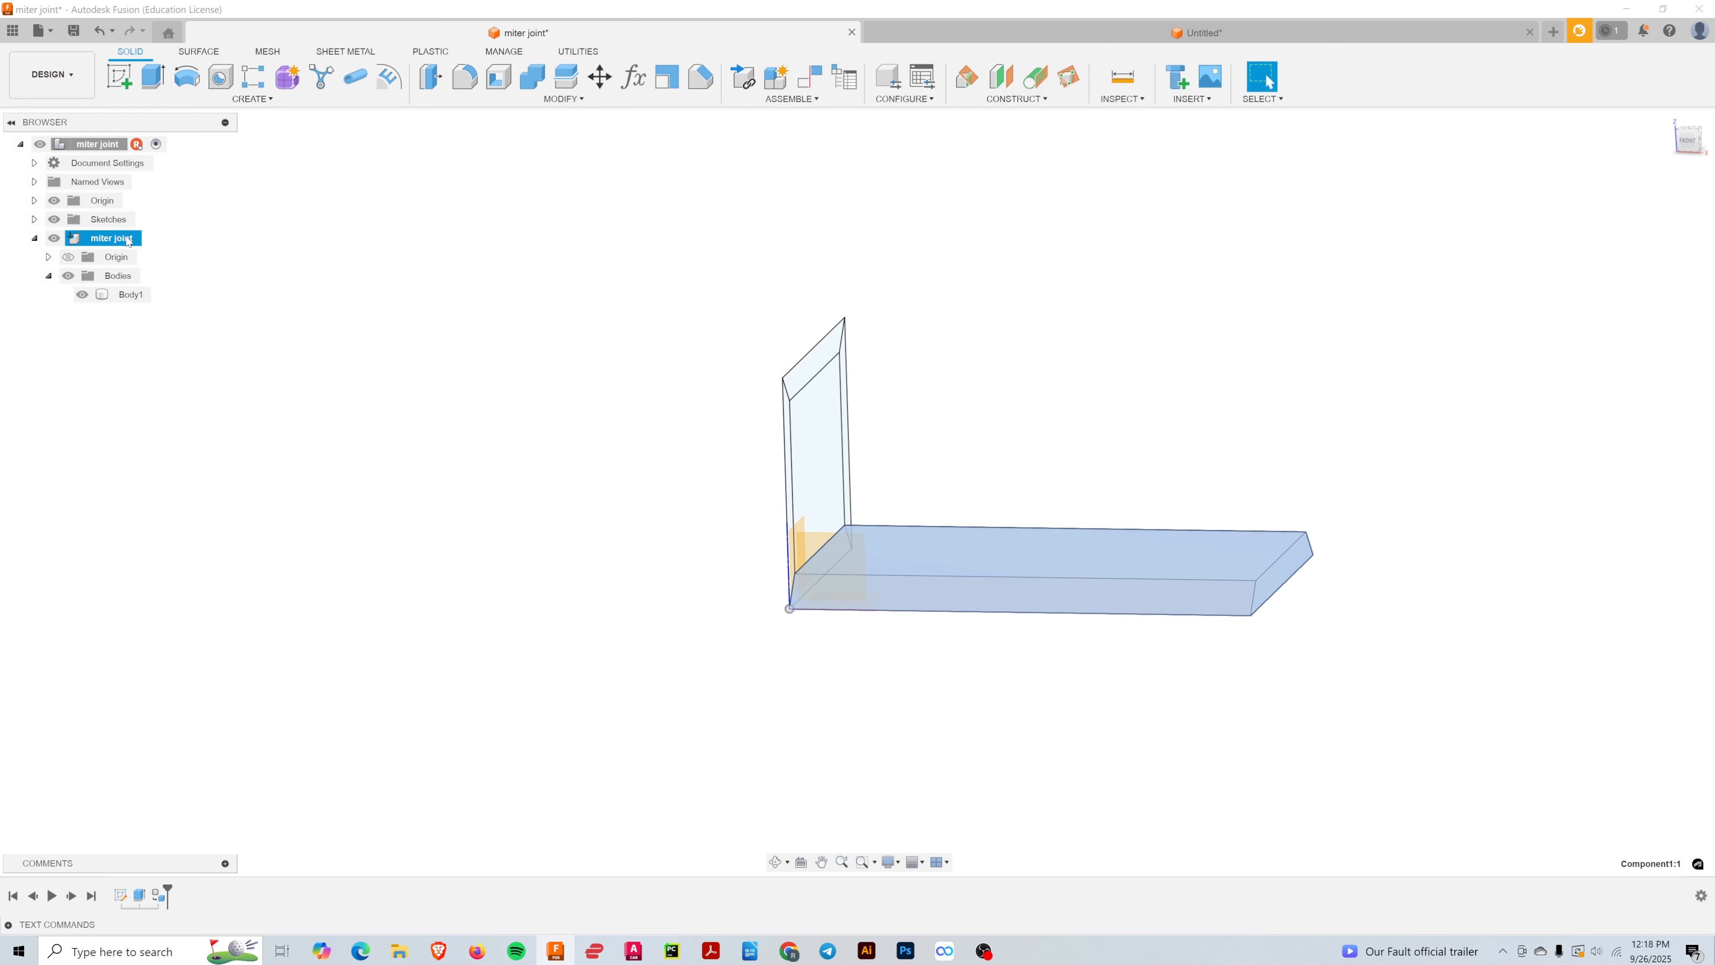
click(472, 545)
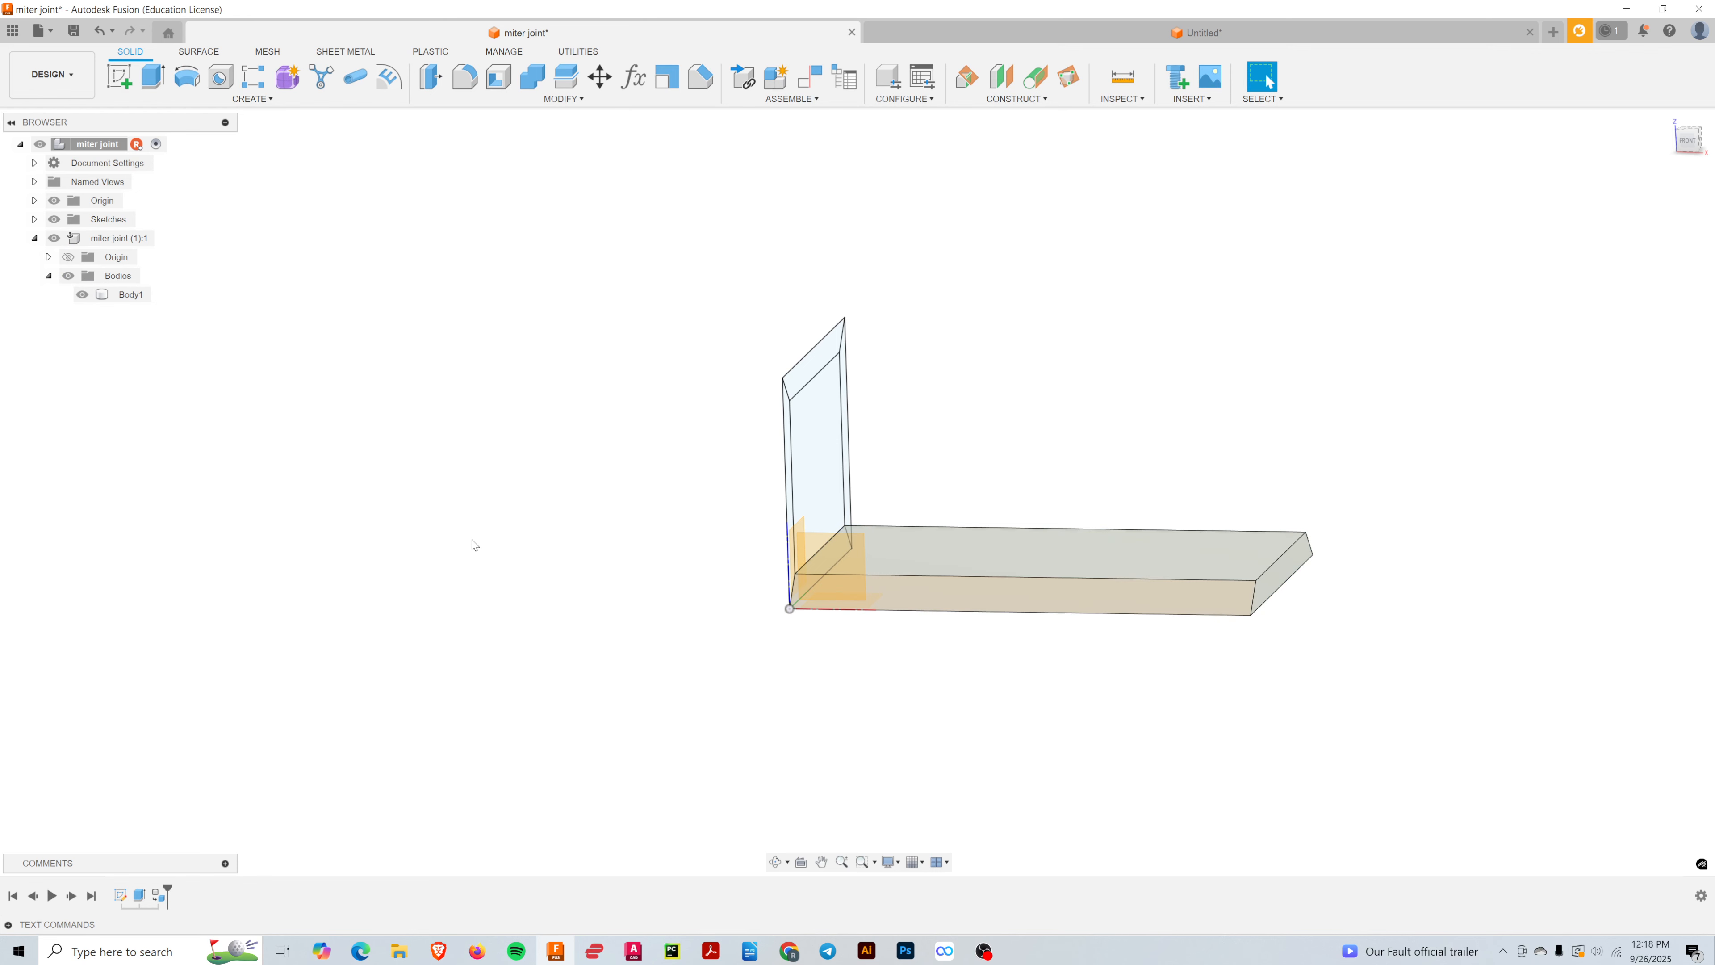
- Activate the miter joint component that holds the bottom panel
shift+middle_drag(1103, 465, 1079, 473)
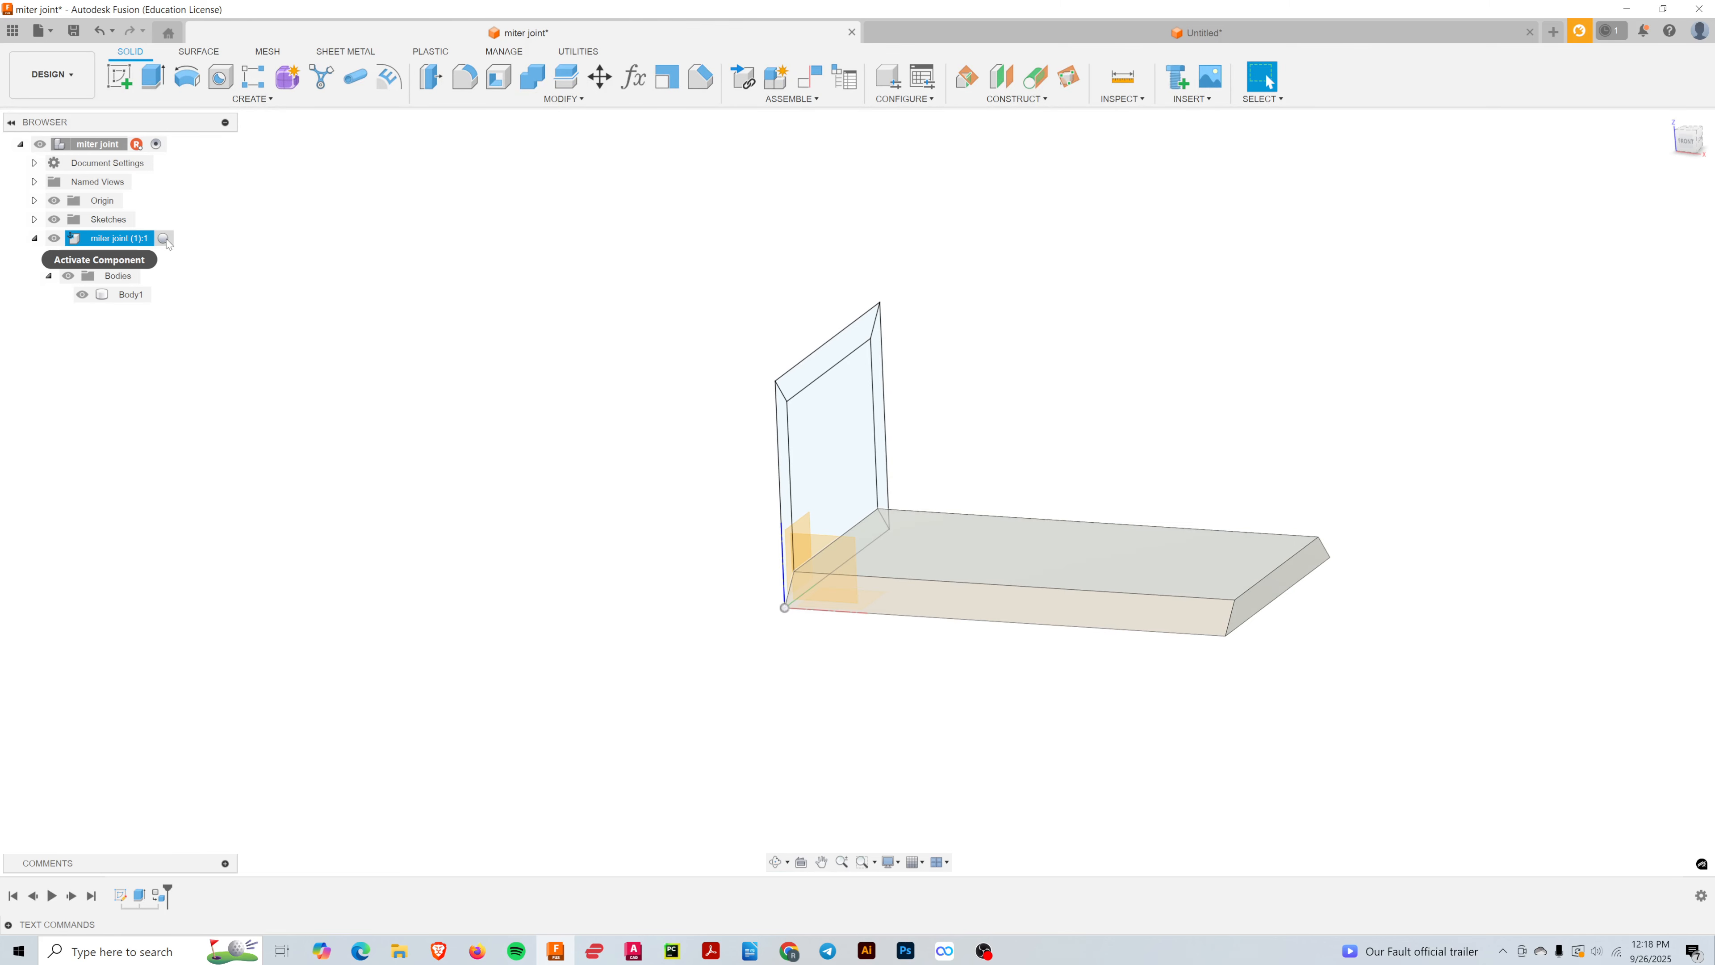
click(164, 239)
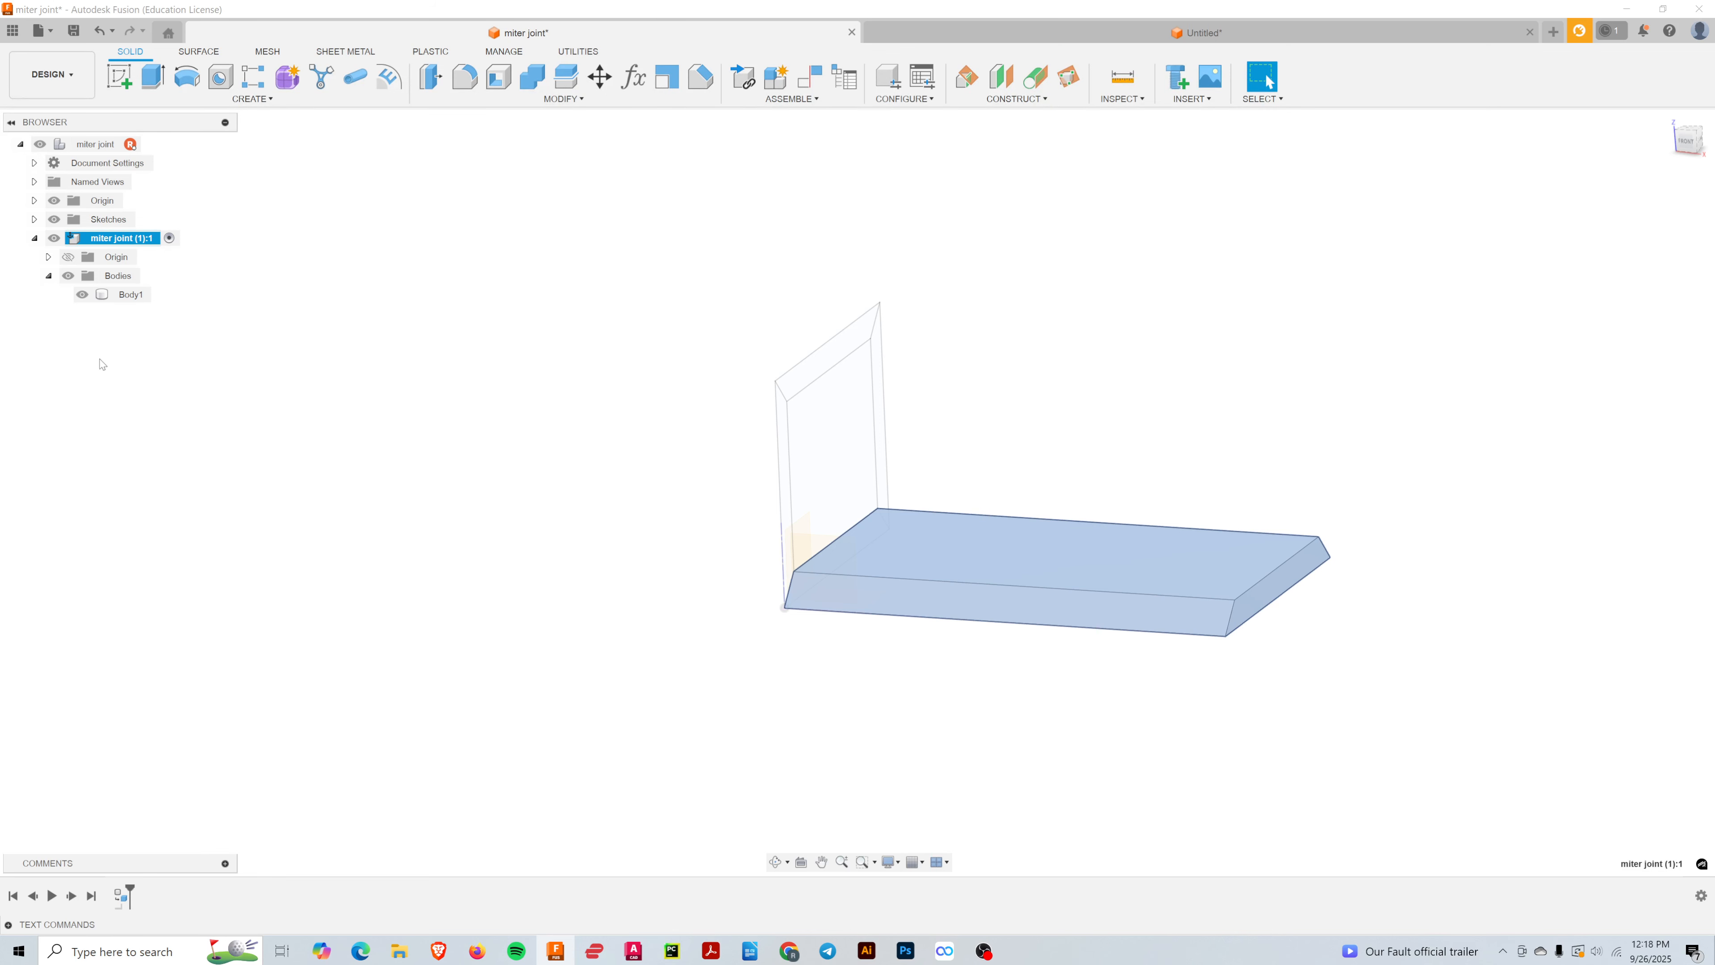
click(258, 505)
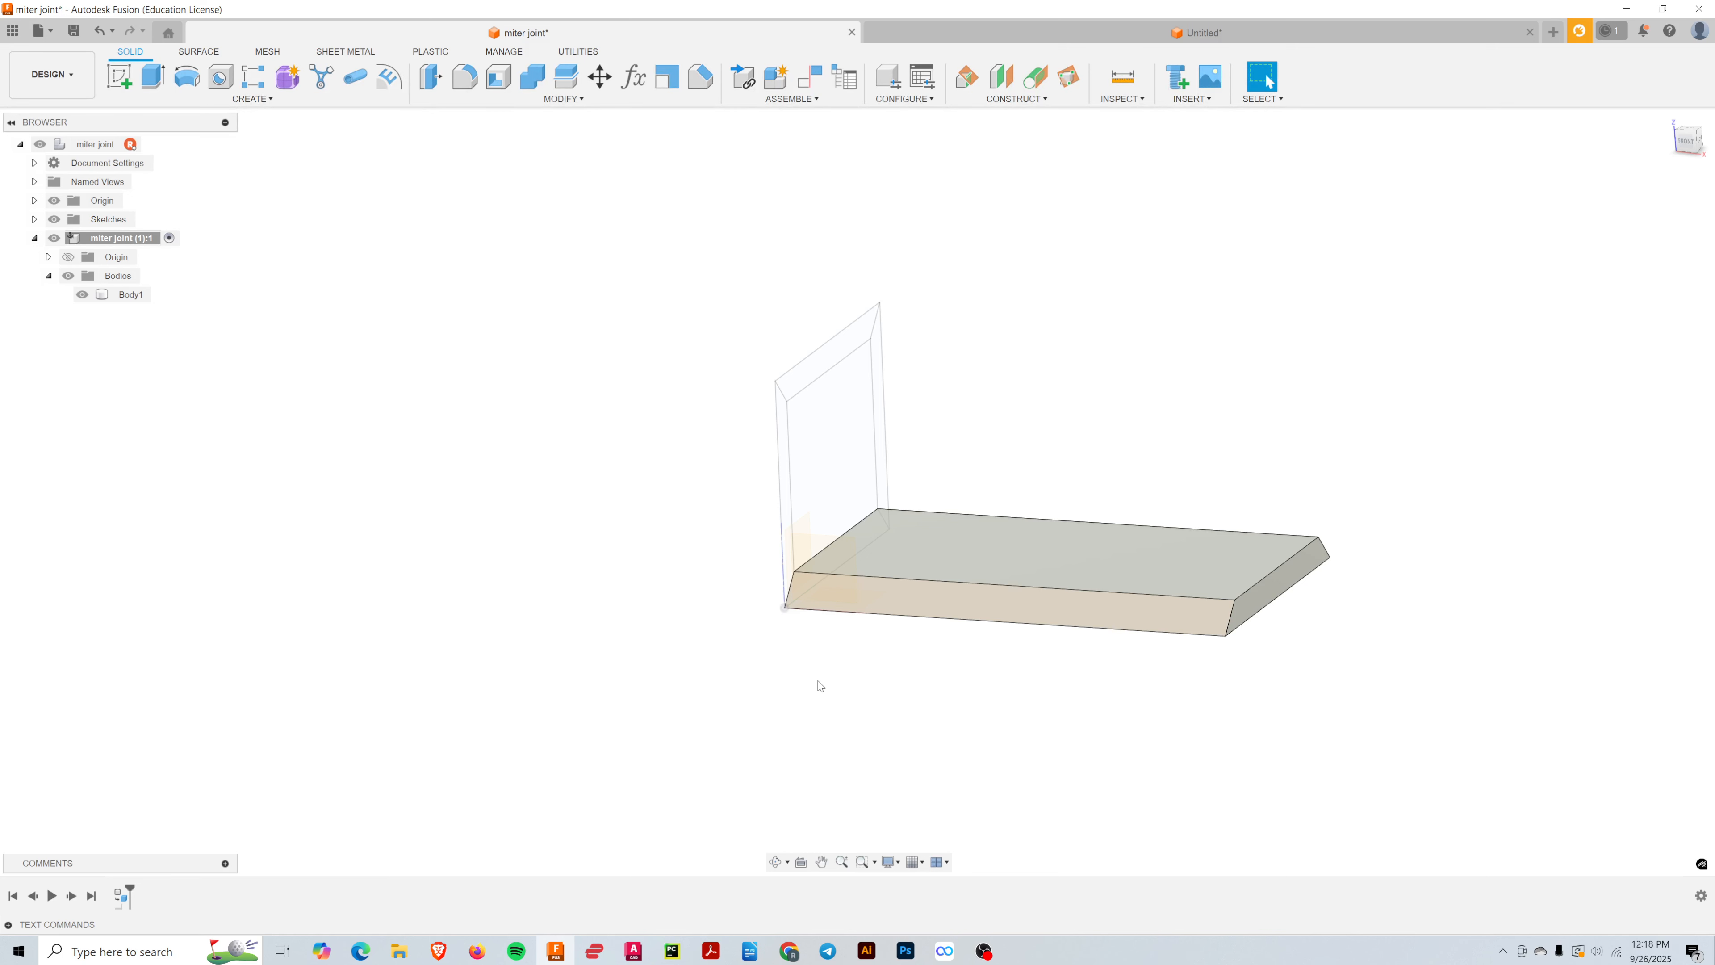
mouse_move(819, 686)
shift+middle_down()
mouse_move(793, 682)
mouse_move(804, 693)
shift+middle_up()
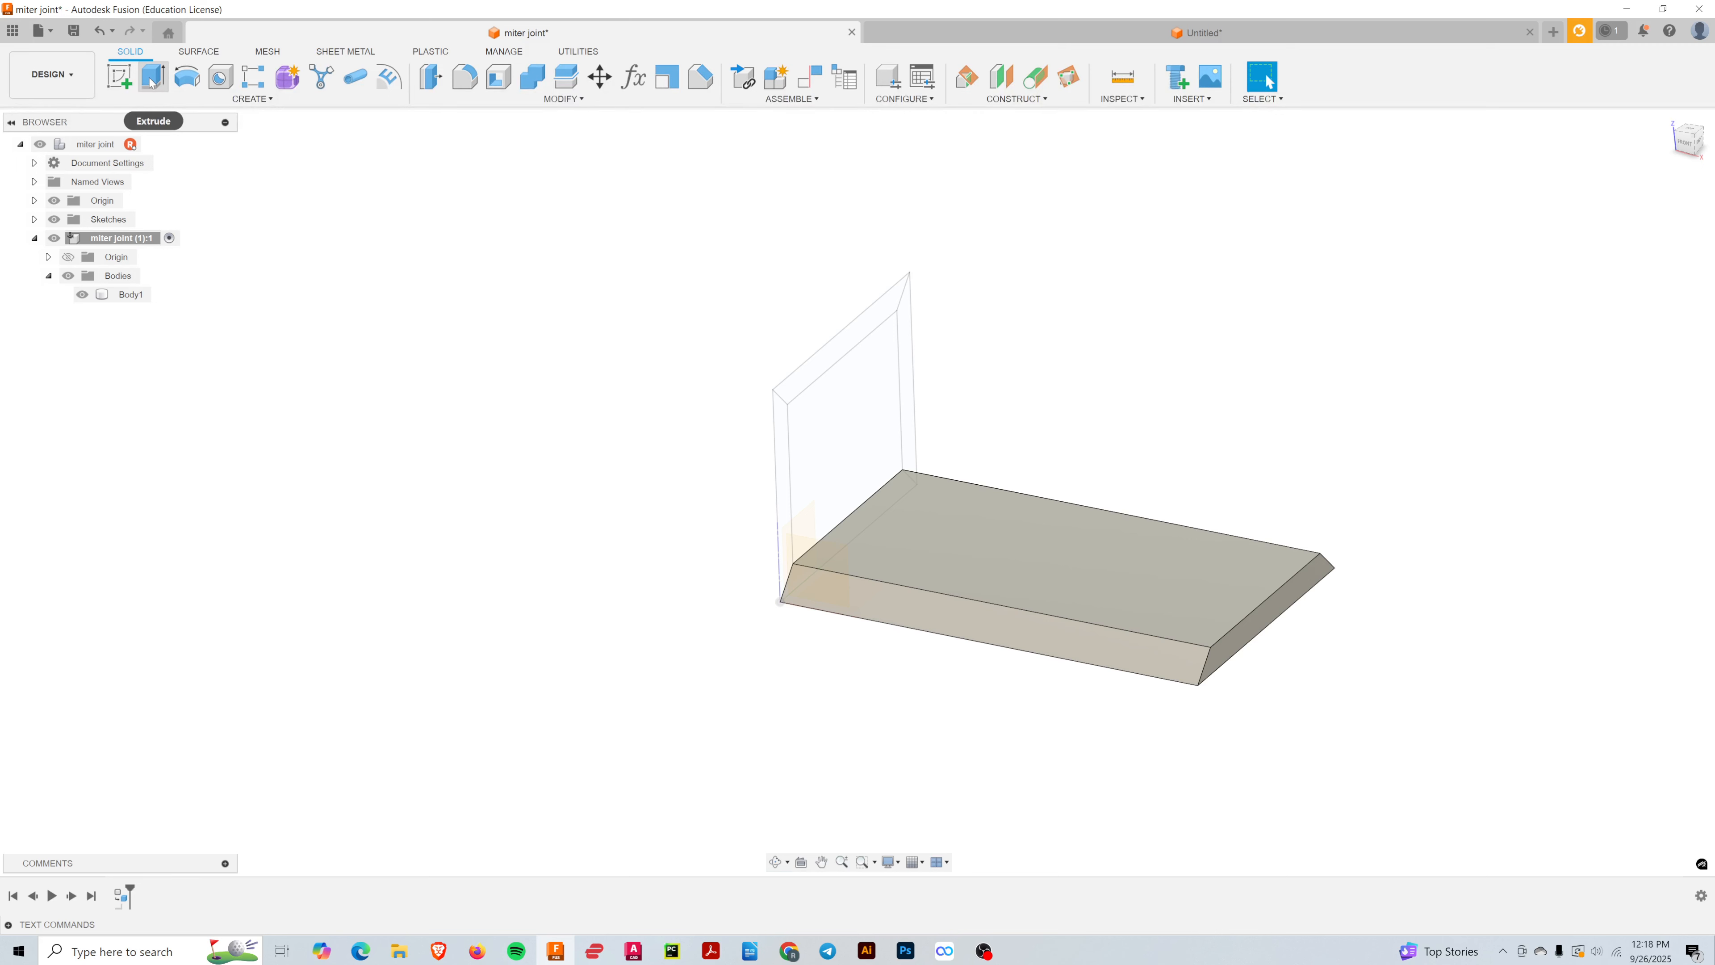
- Extrude the vertical mitered side profile next to the origin by mlength as a new body in the active component
click(153, 83)
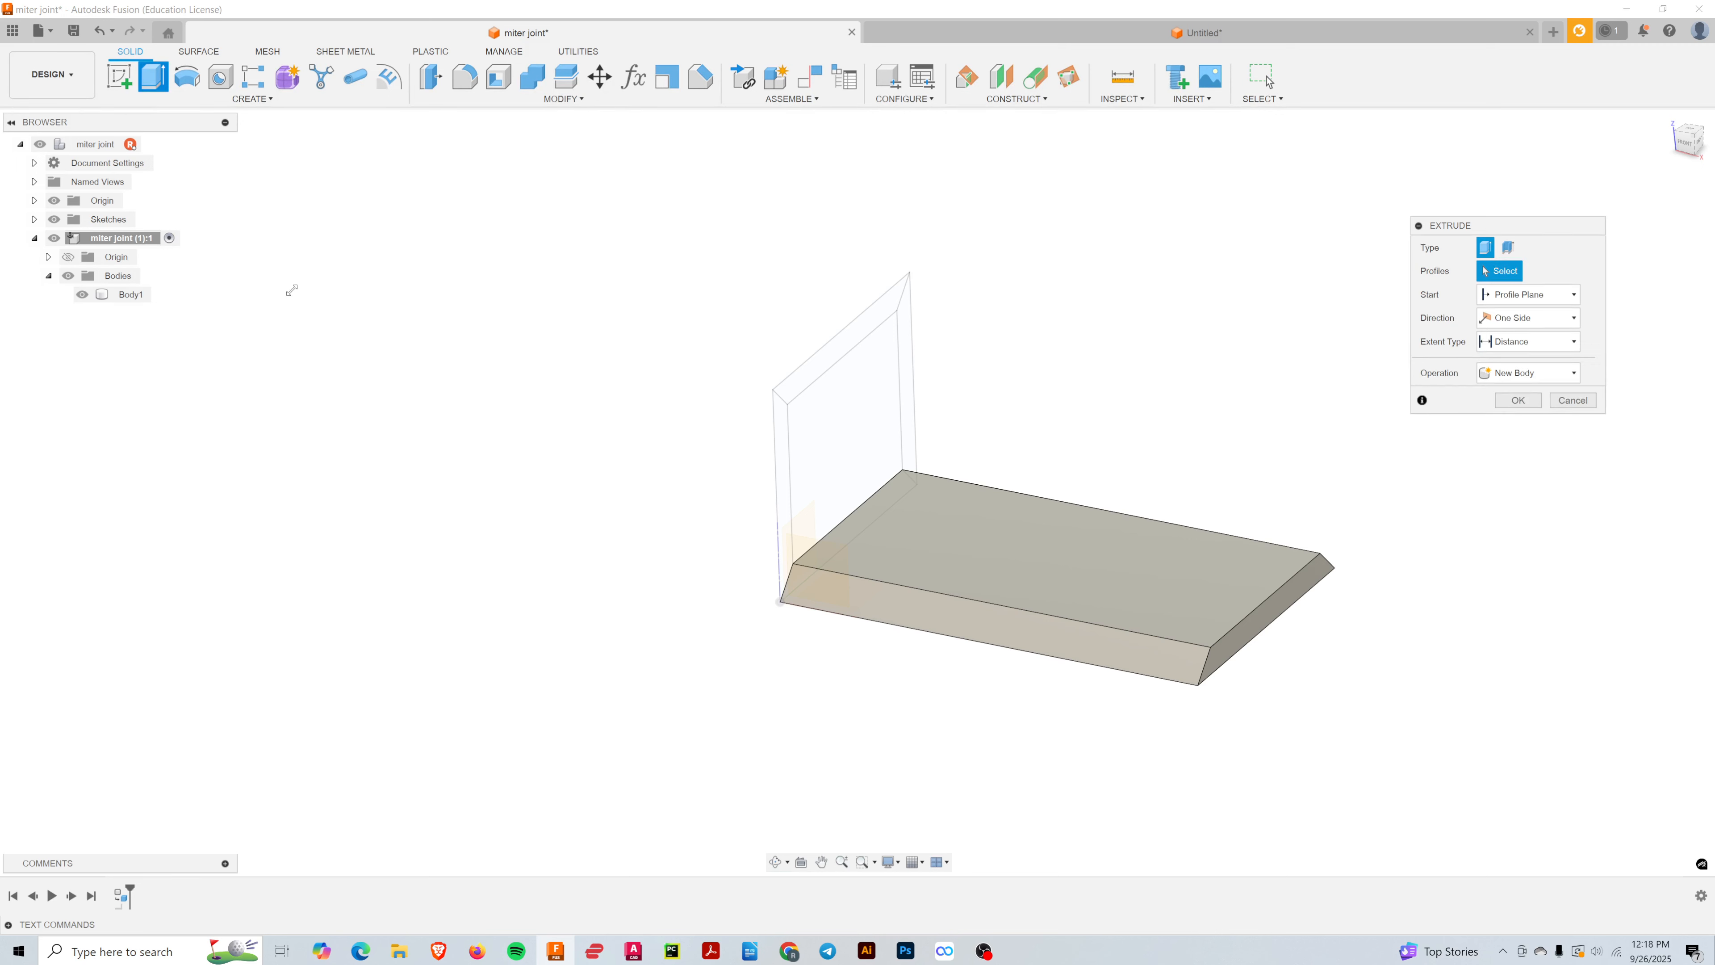
click(810, 572)
shift+middle_drag(800, 615, 817, 611)
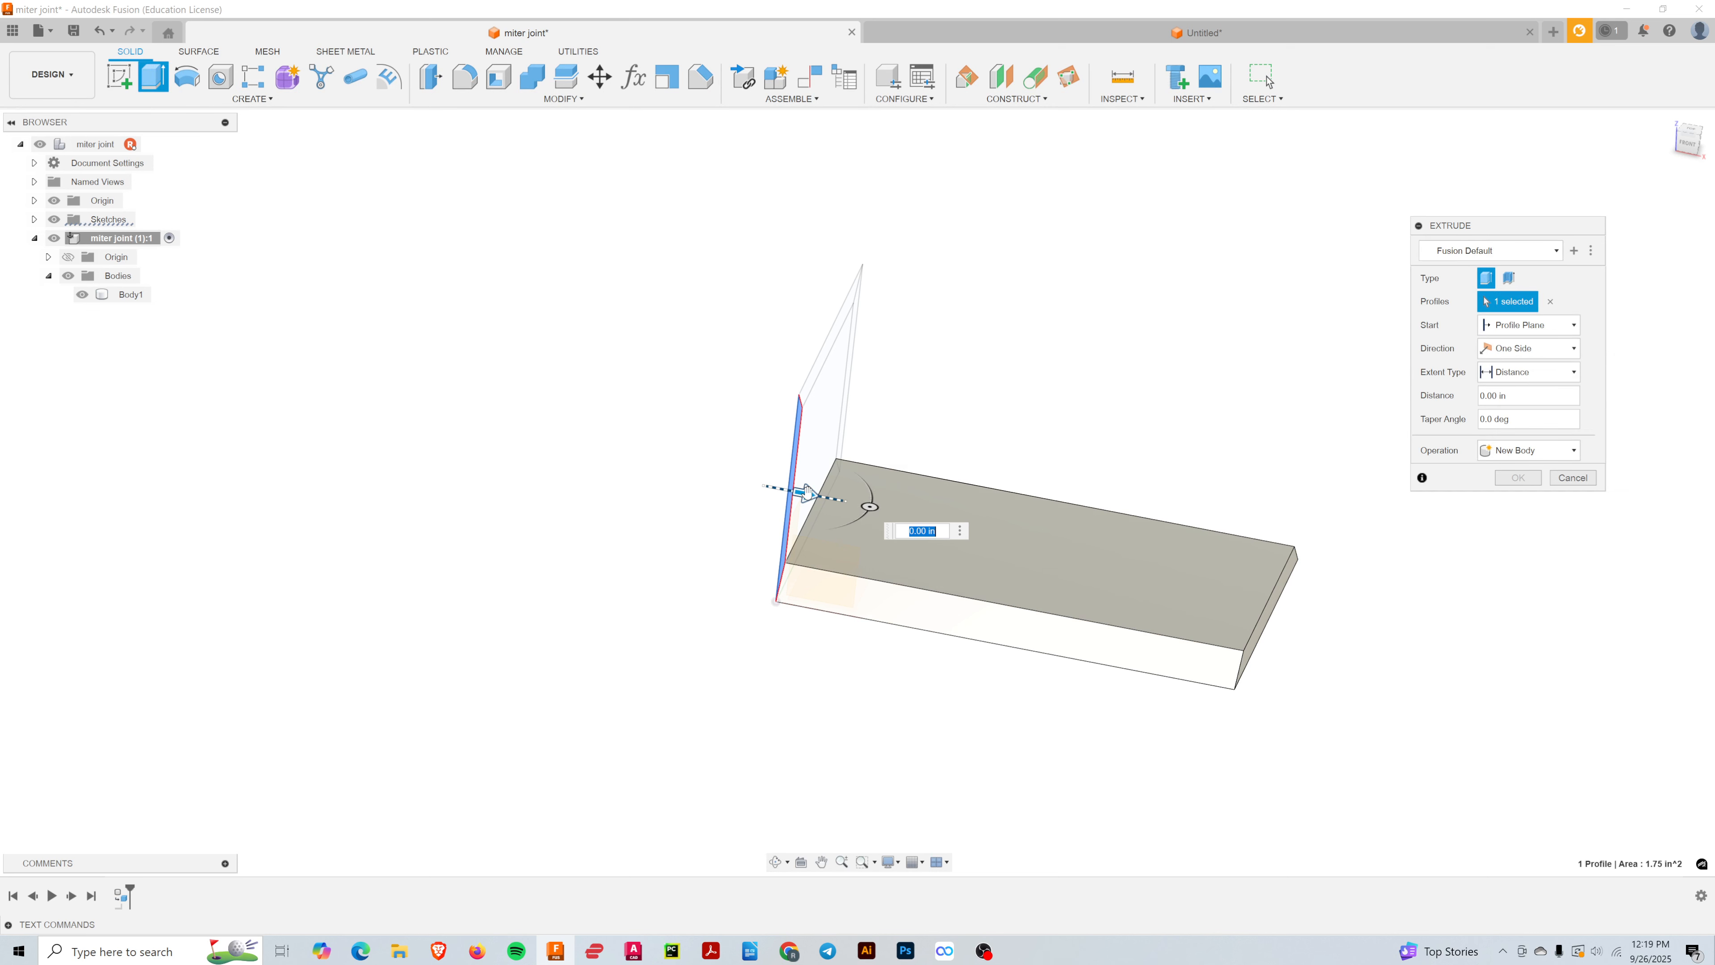
text(mle)
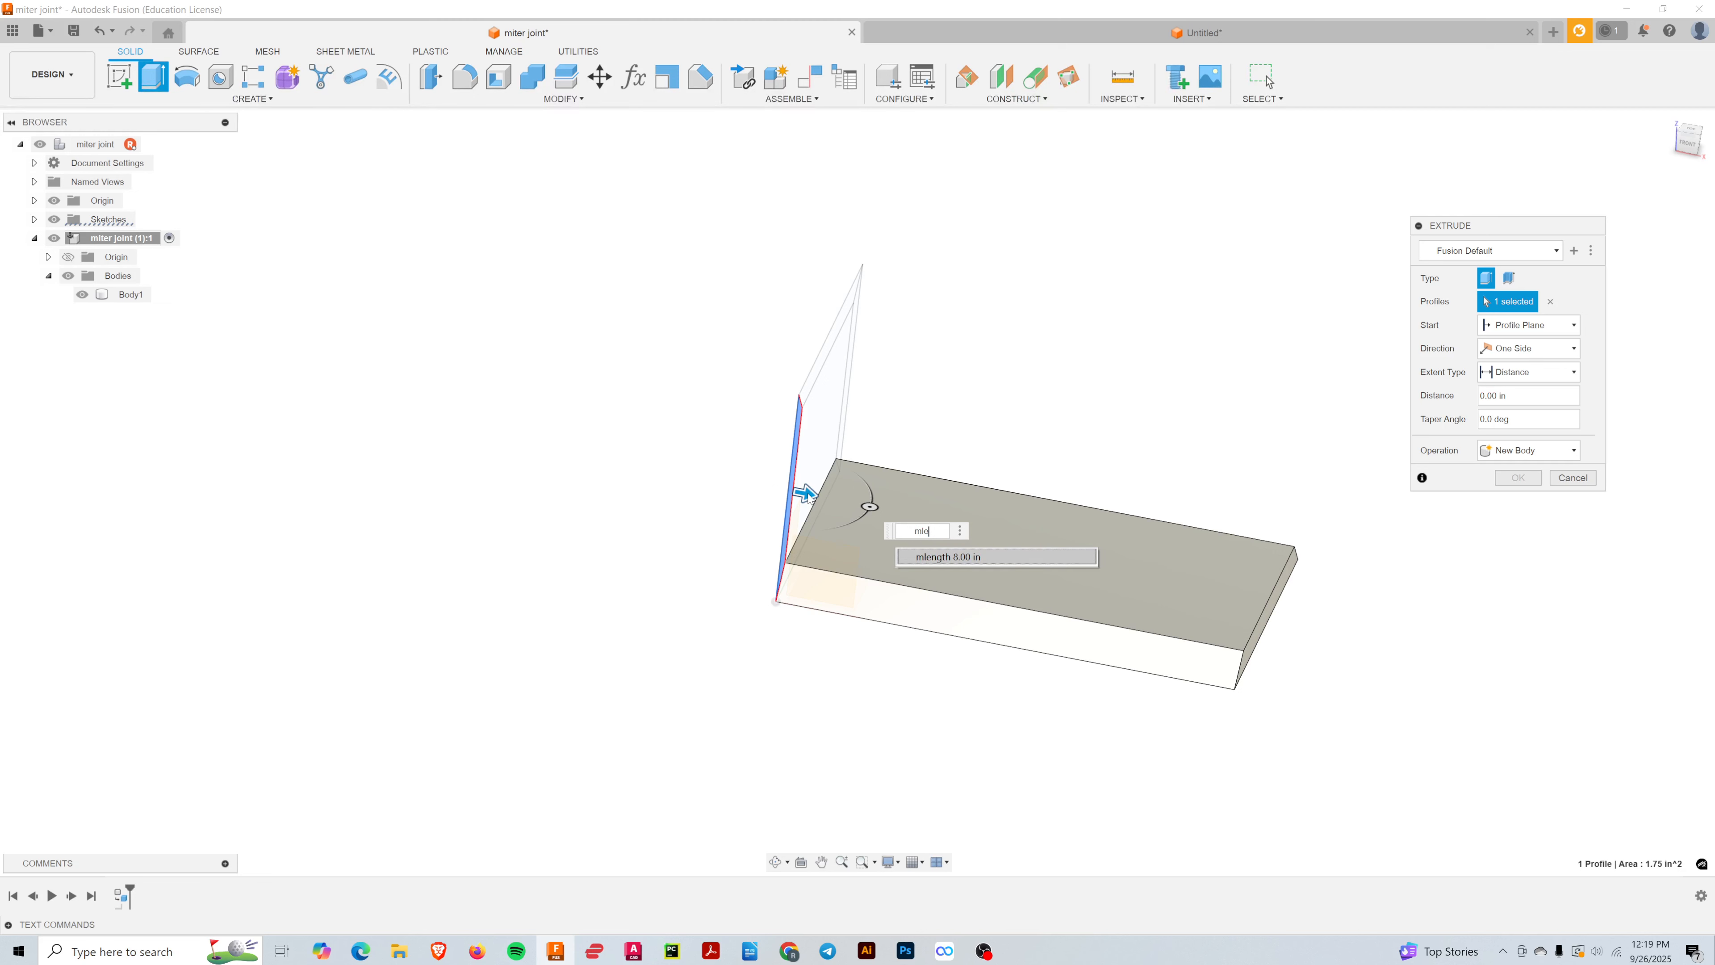
key(Return)
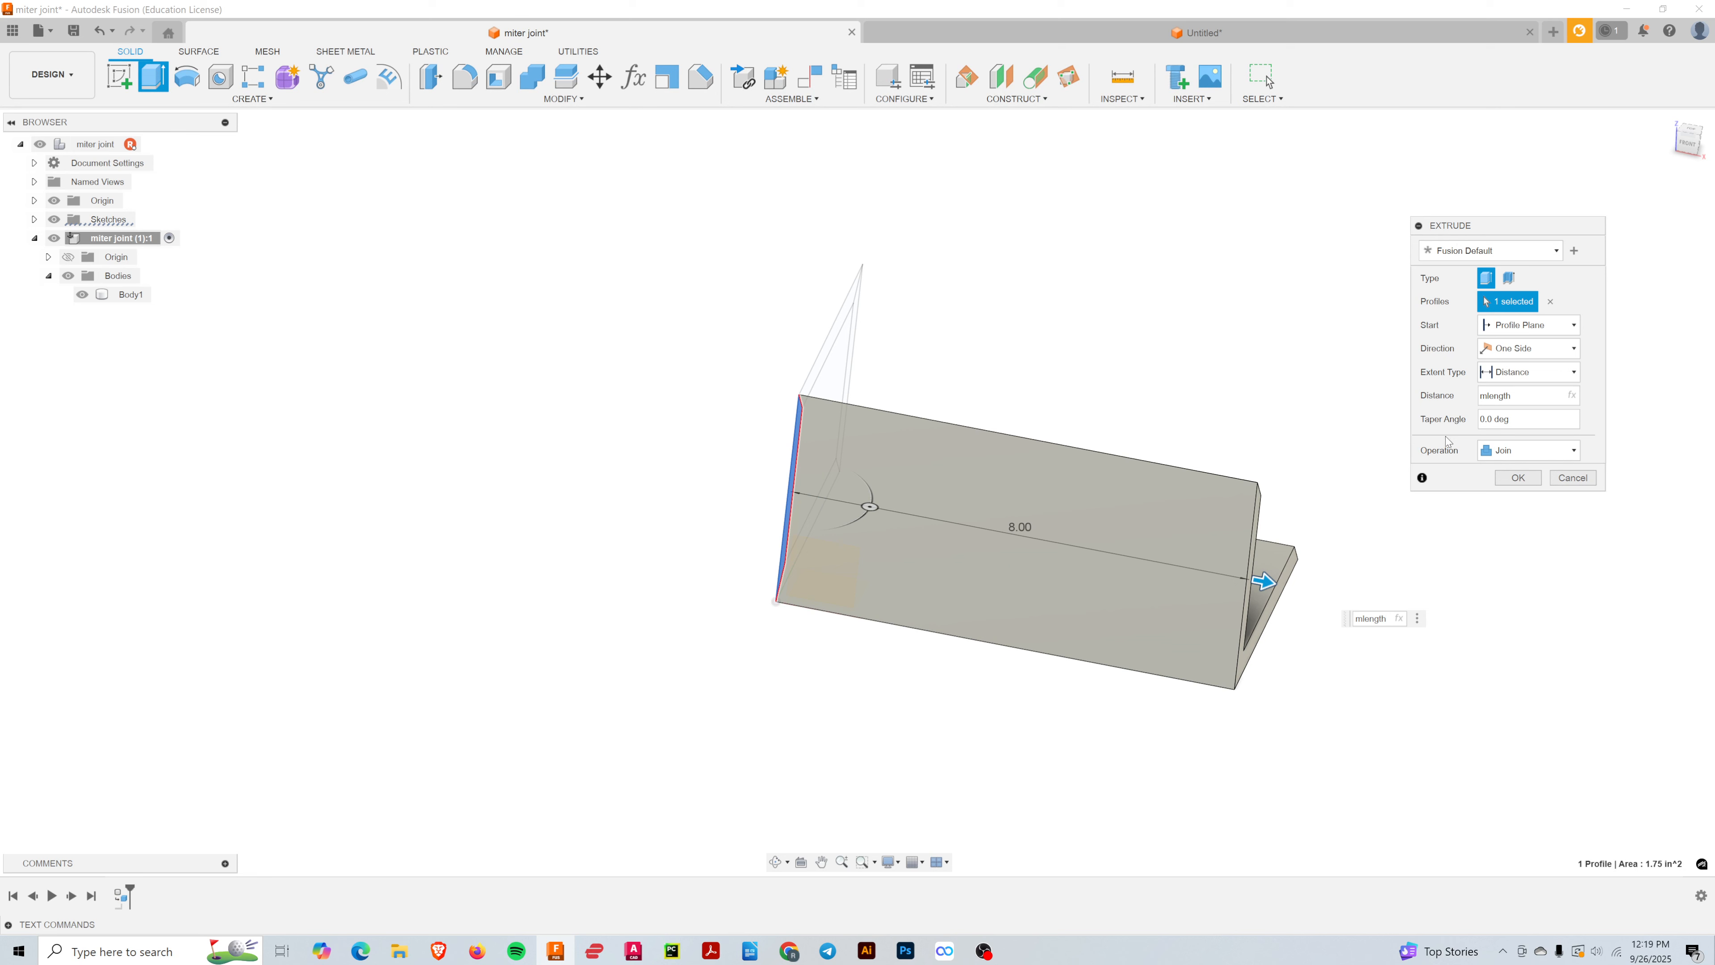
click(1569, 457)
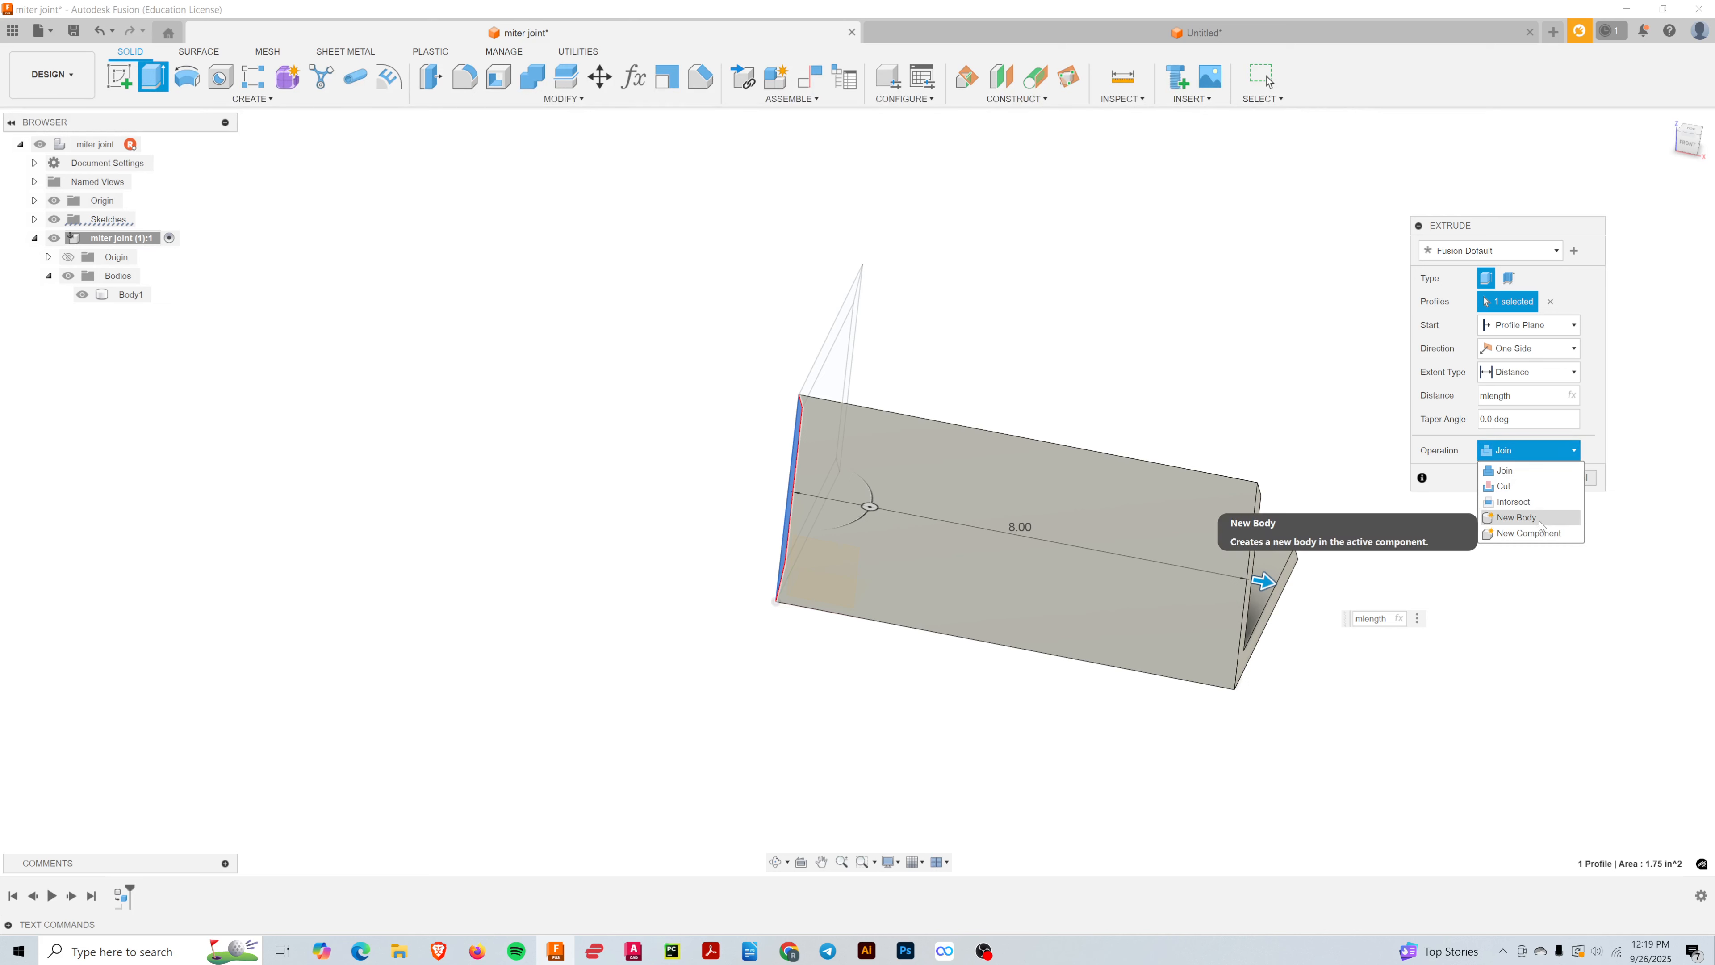
click(1517, 517)
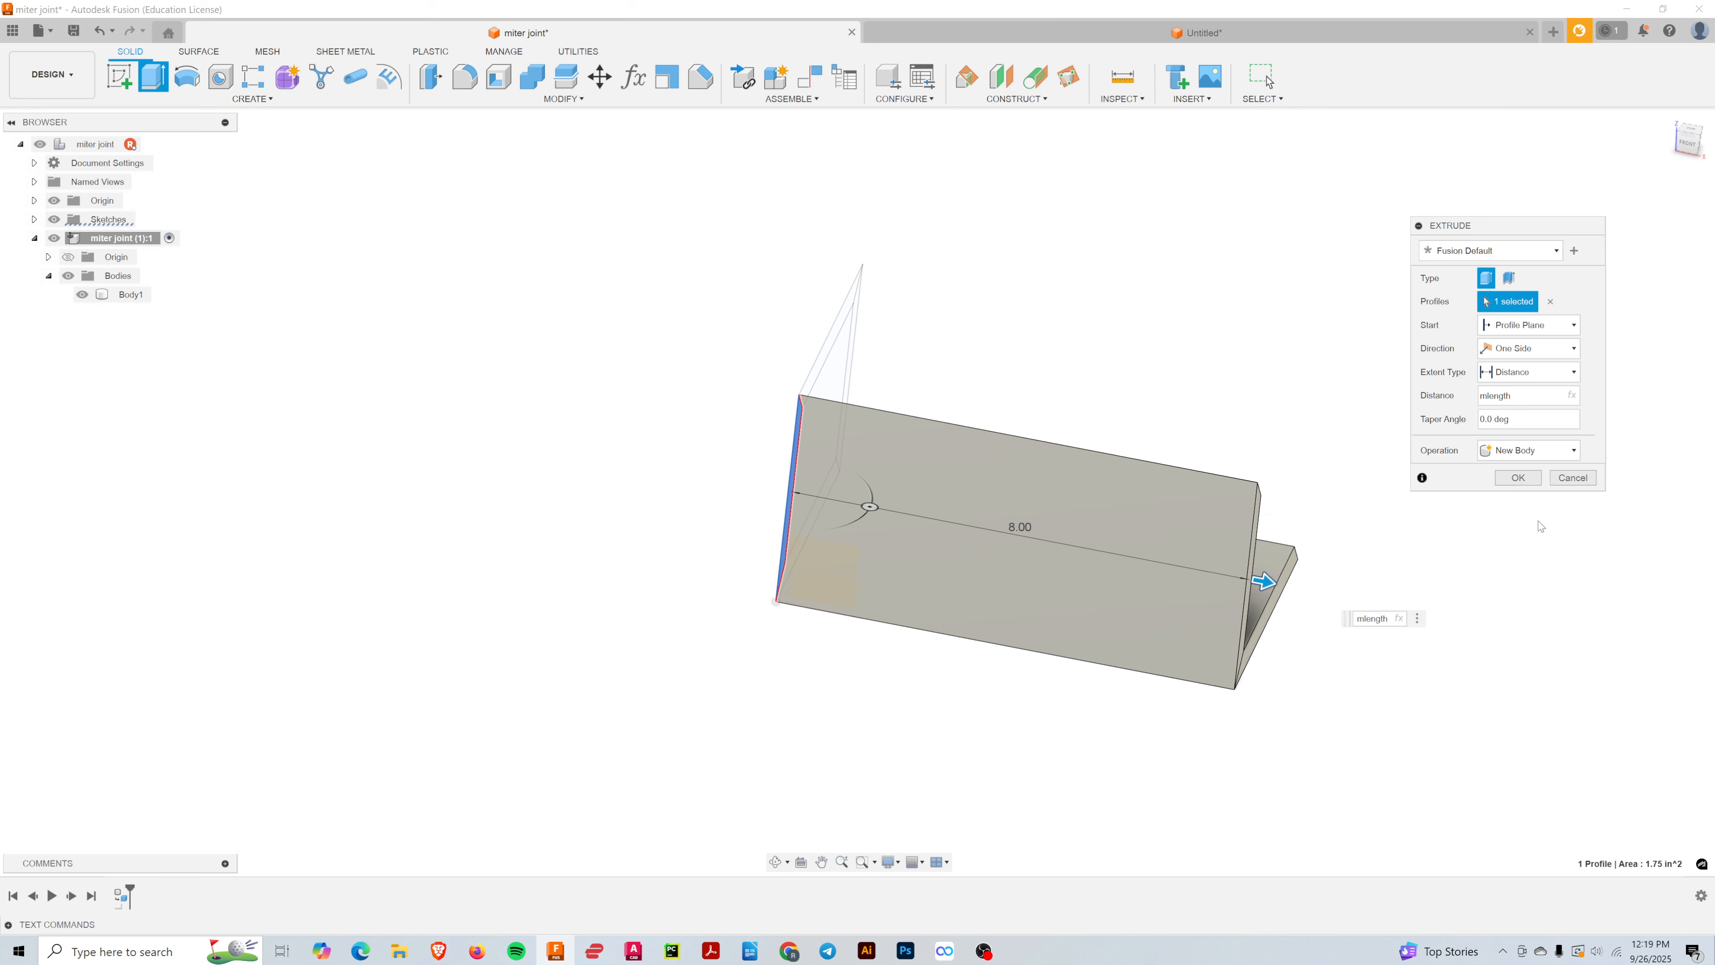
click(1517, 478)
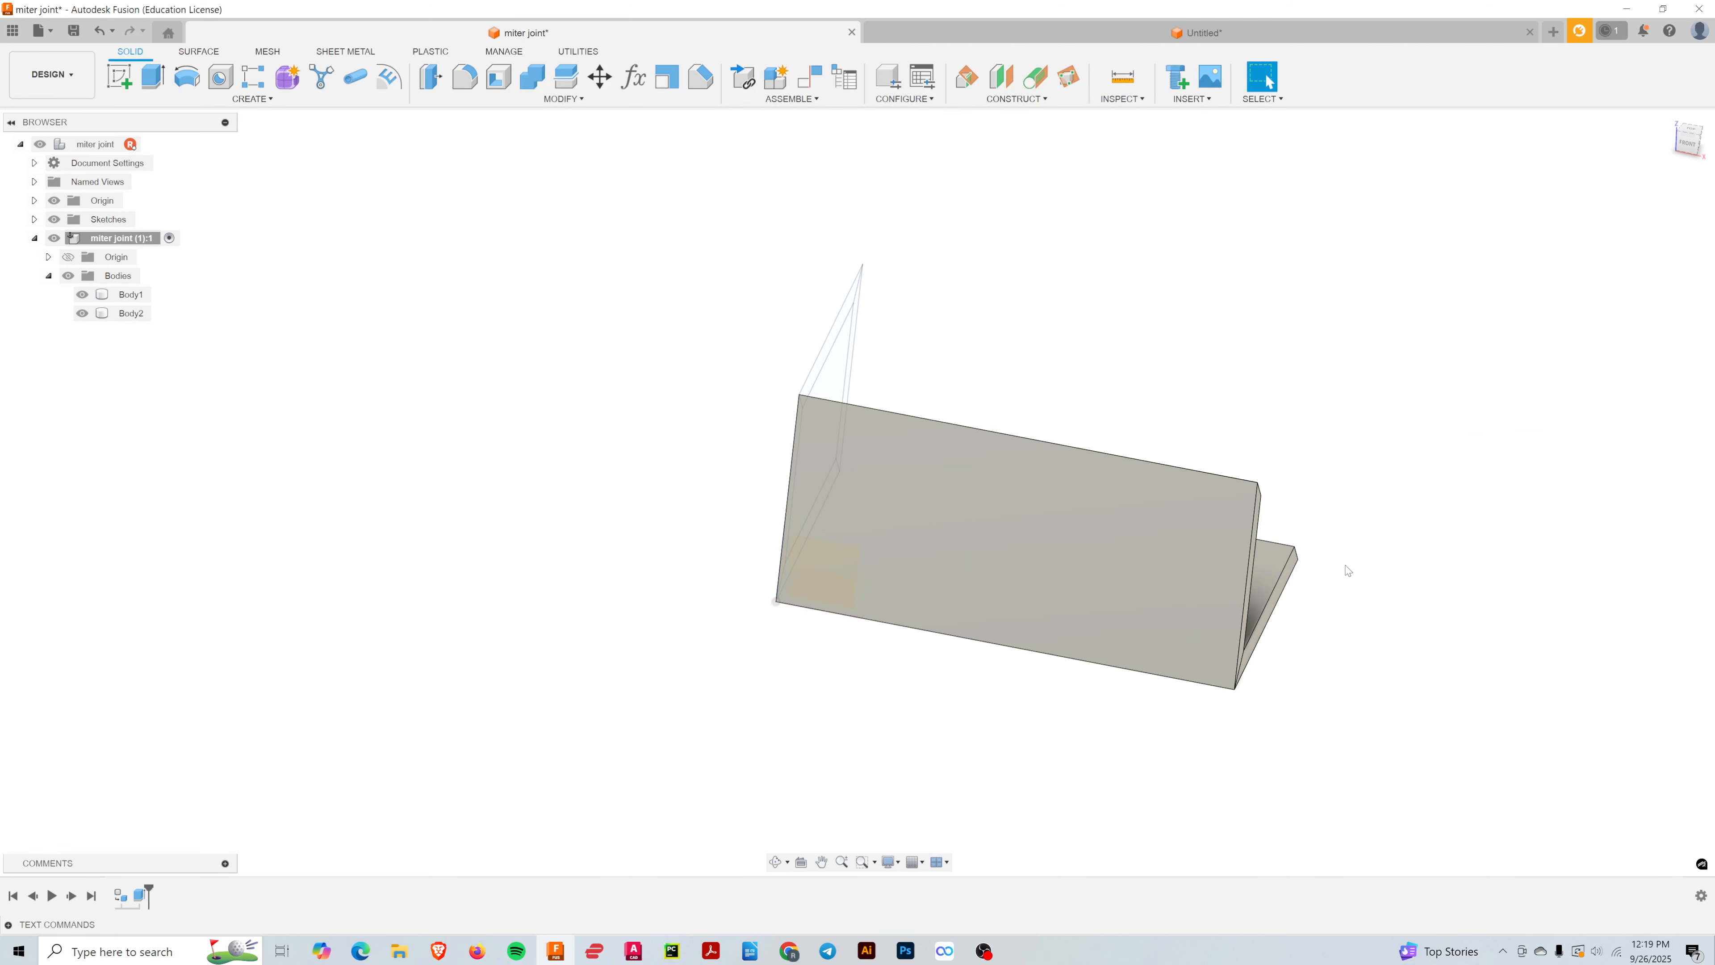
- Extrude the upper horizontal mitered profile by mlength as a new body
shift+middle_drag(1331, 621, 1197, 641)
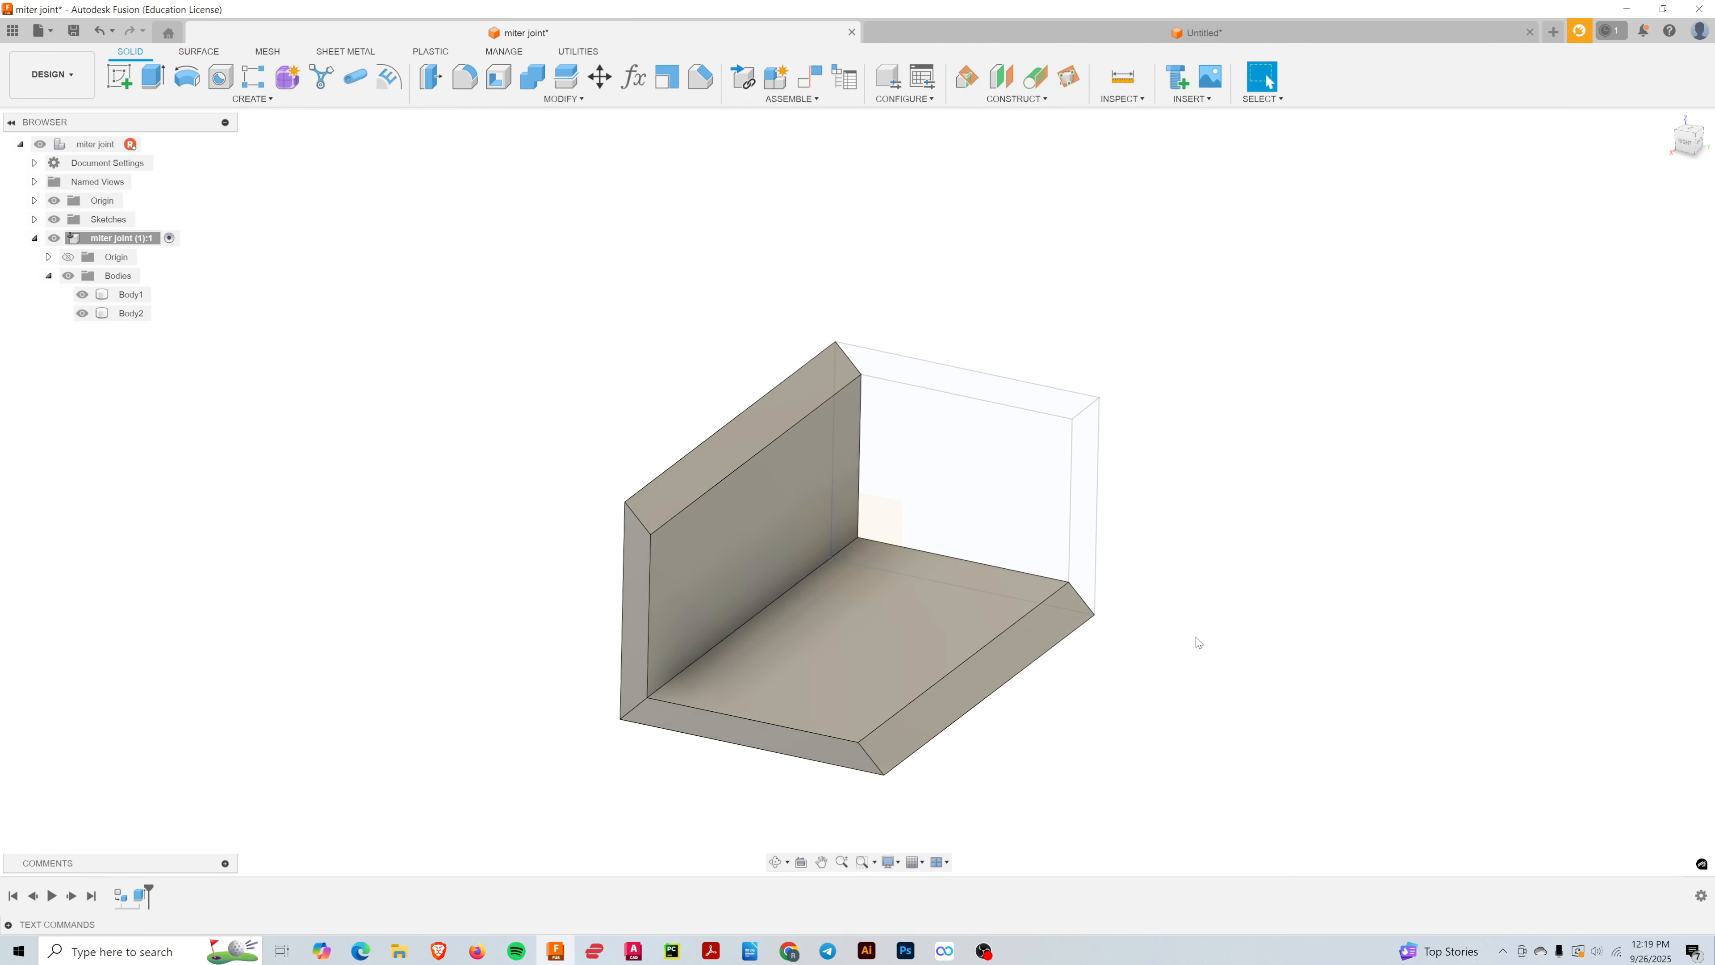
click(161, 82)
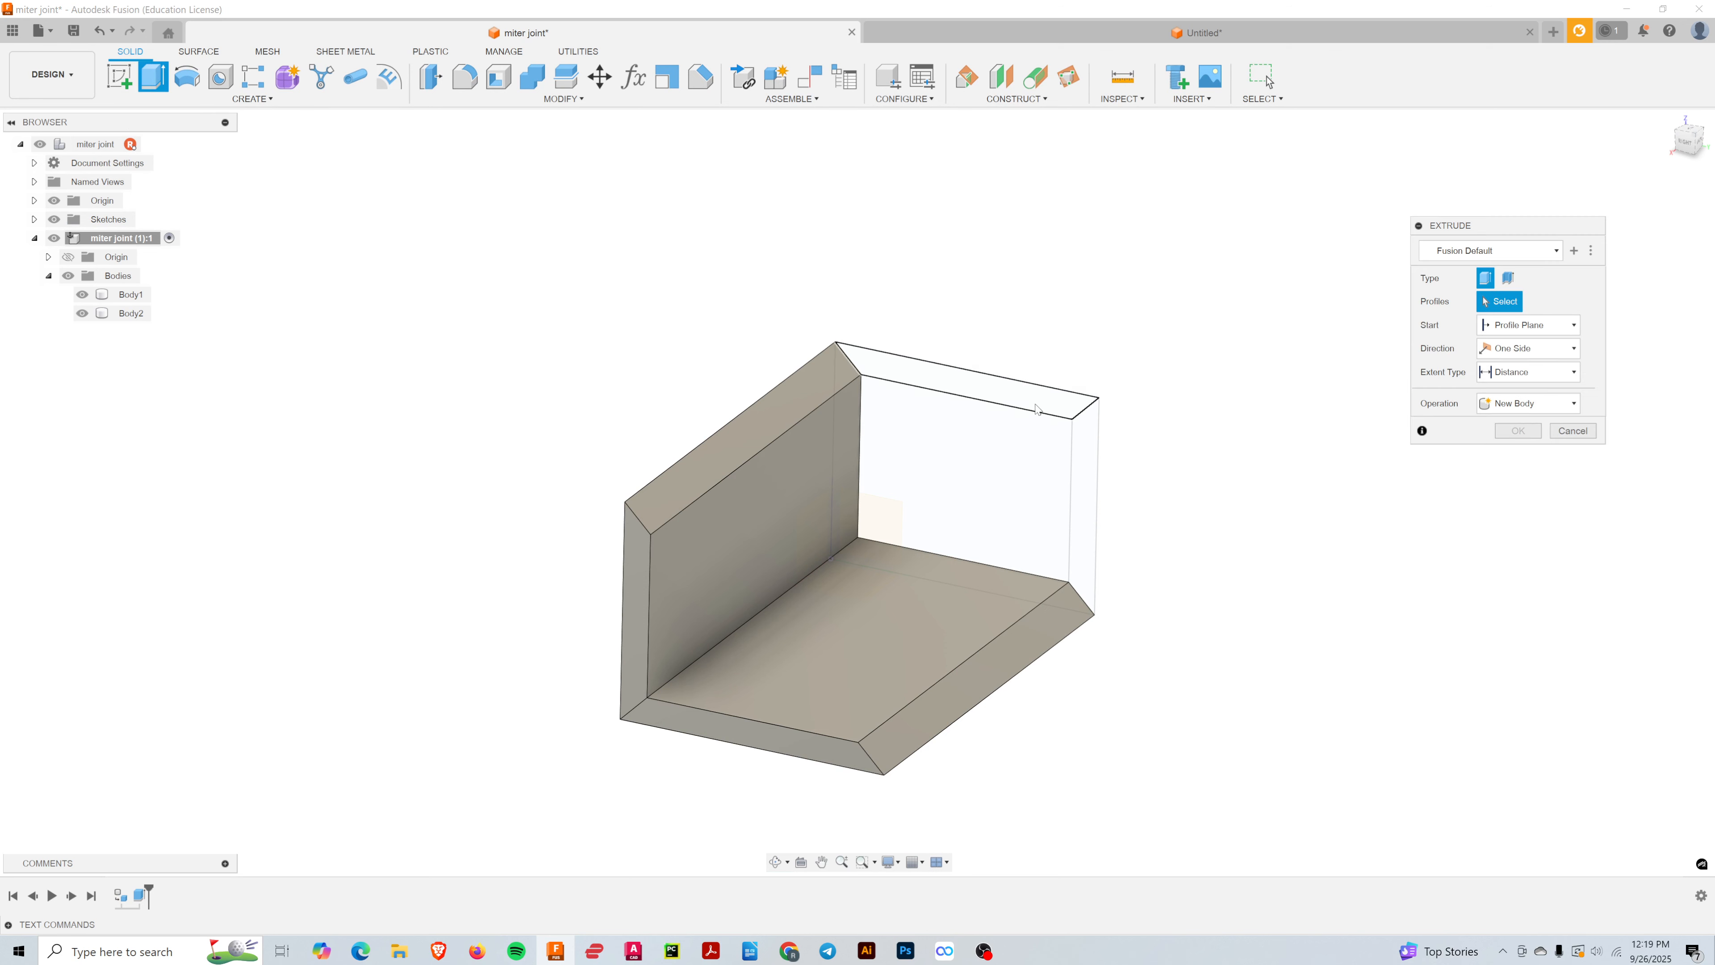
click(1014, 400)
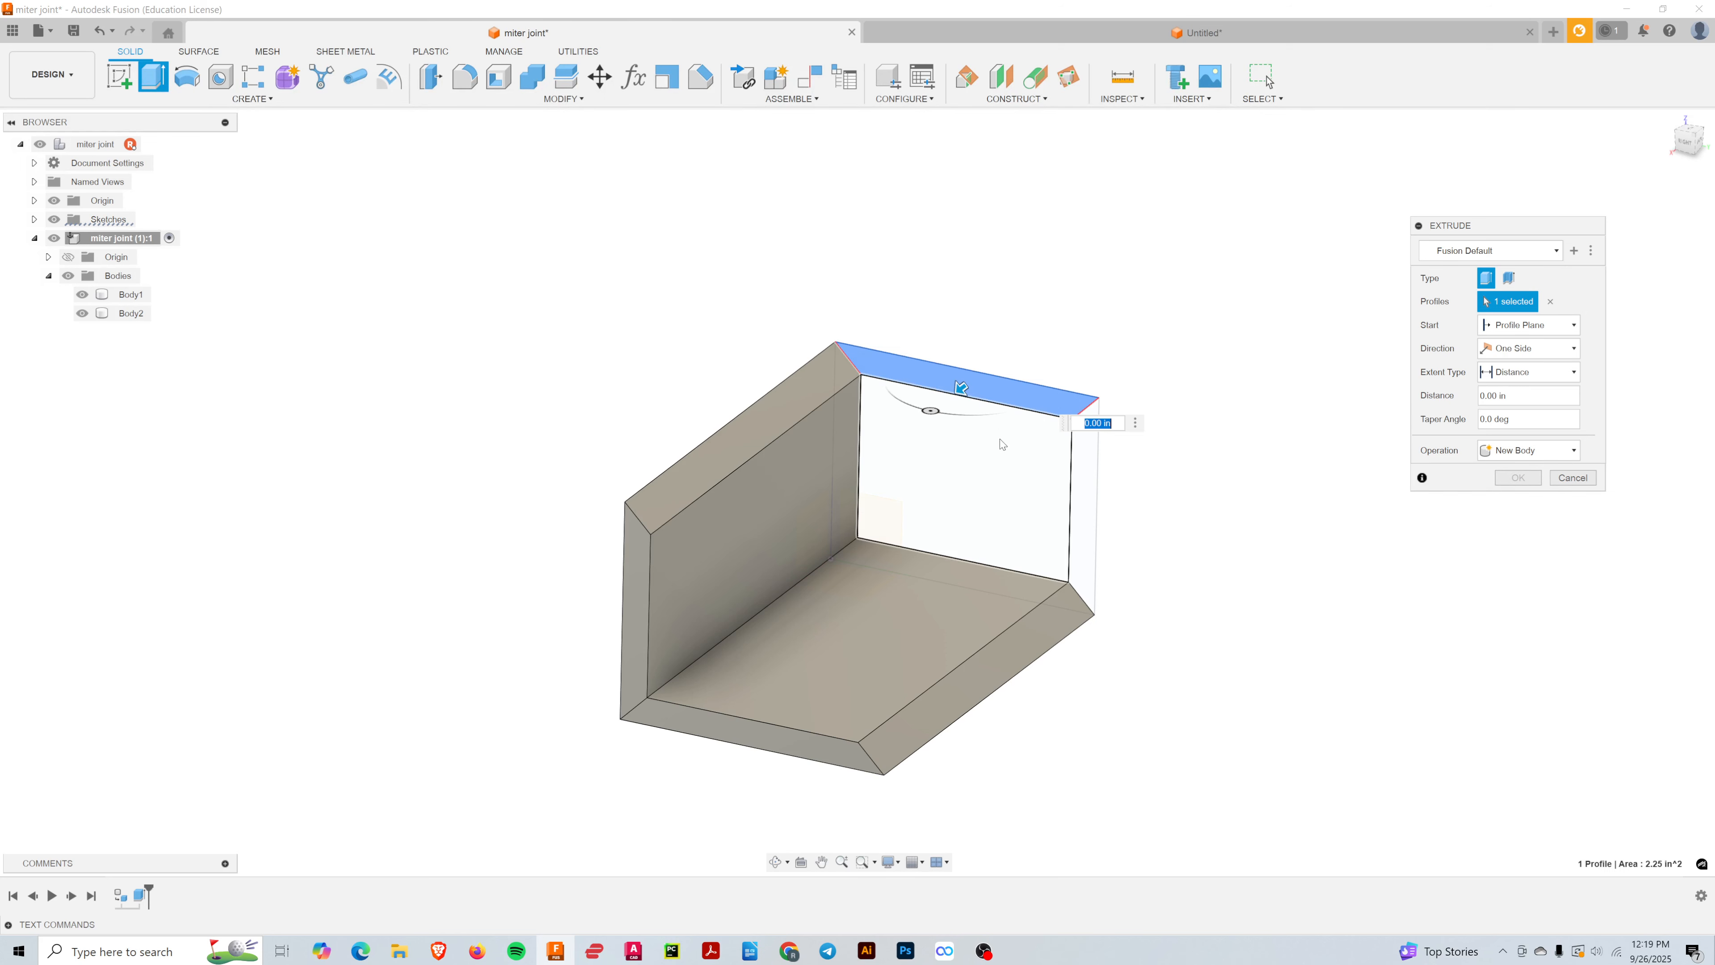
shift+middle_drag(1035, 472, 1020, 454)
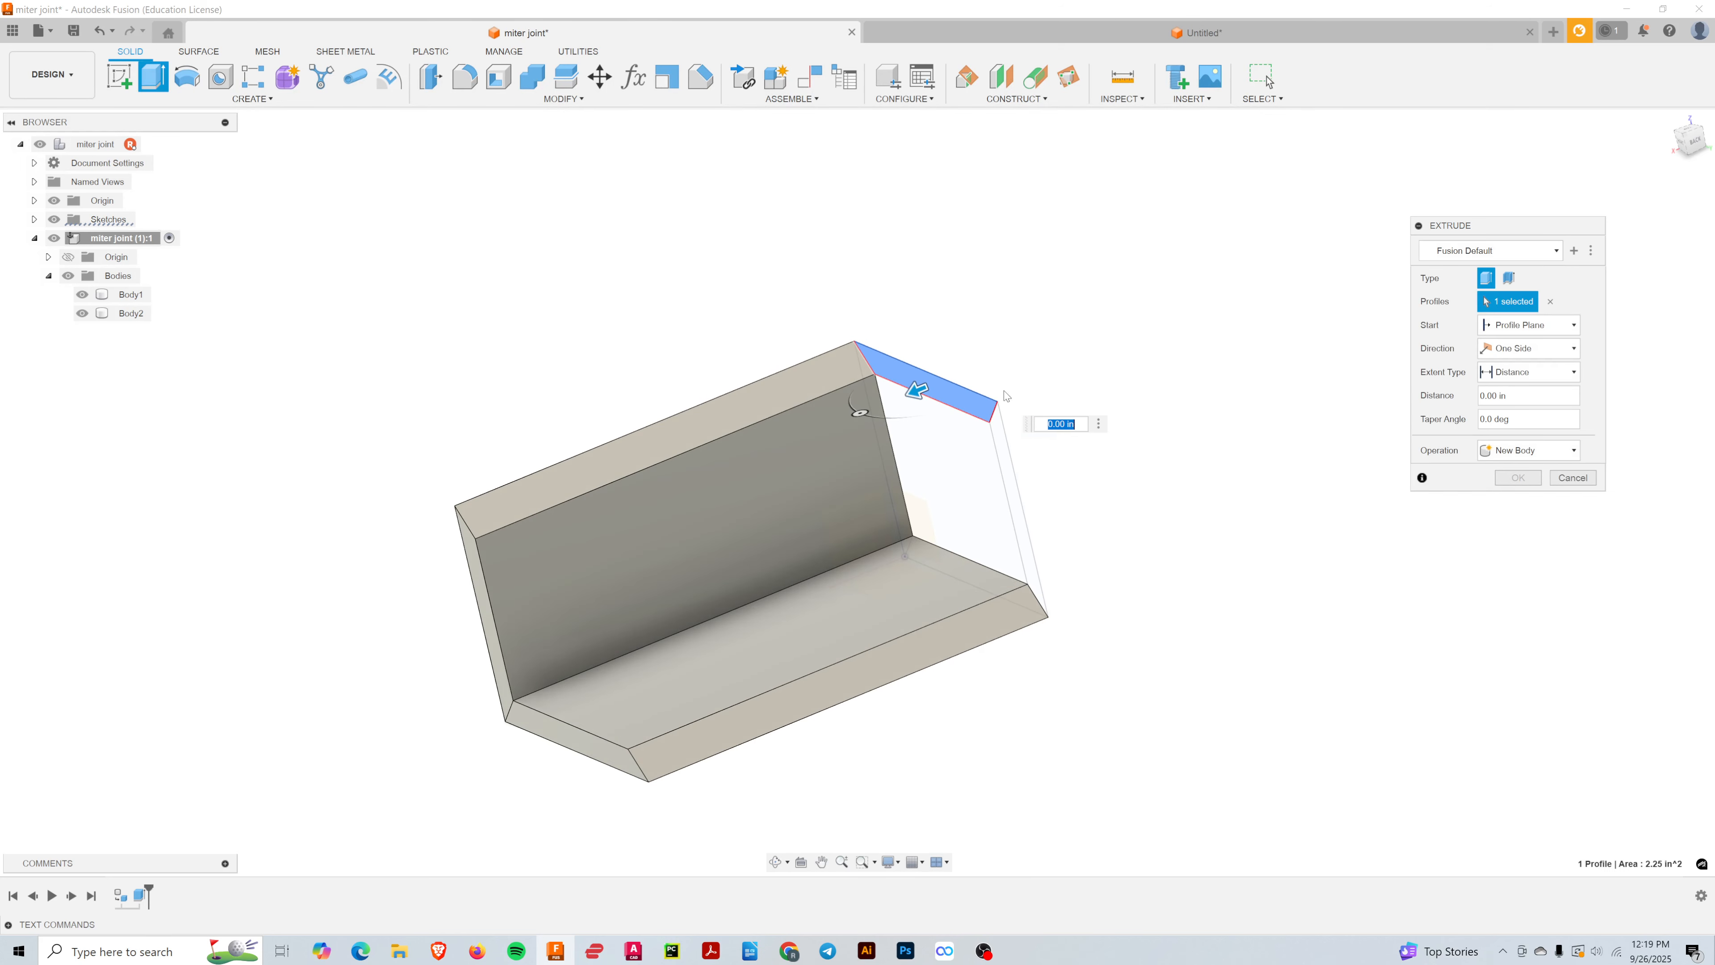
text(mlength)
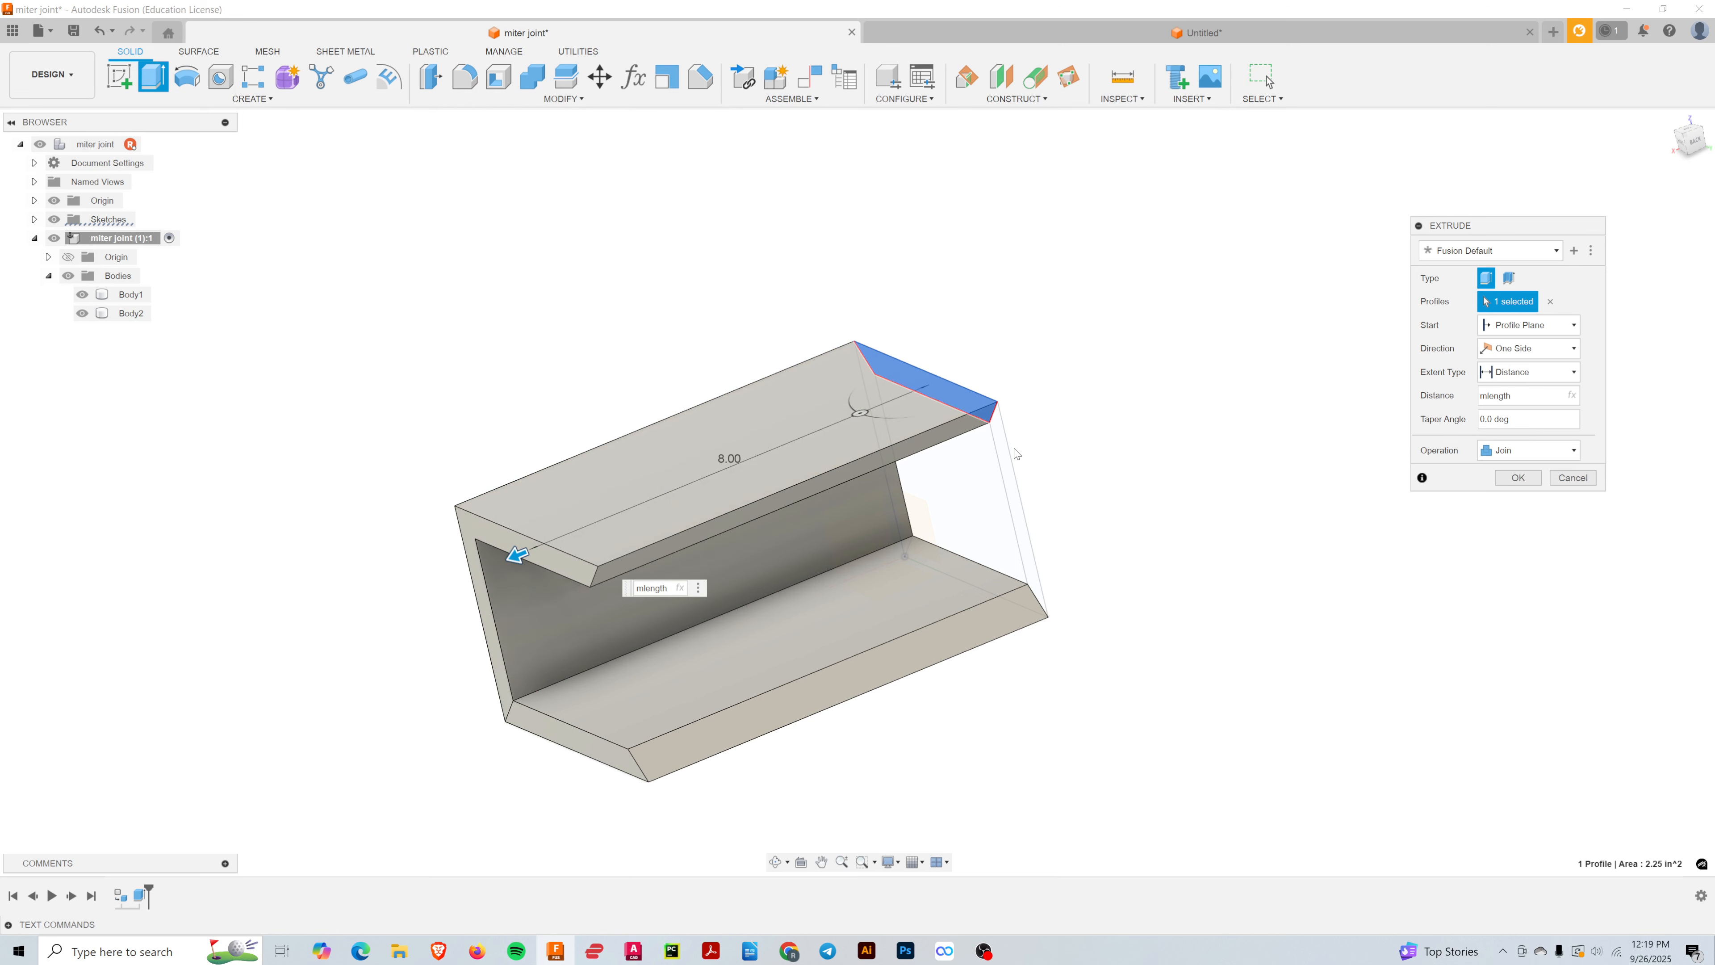
click(1552, 450)
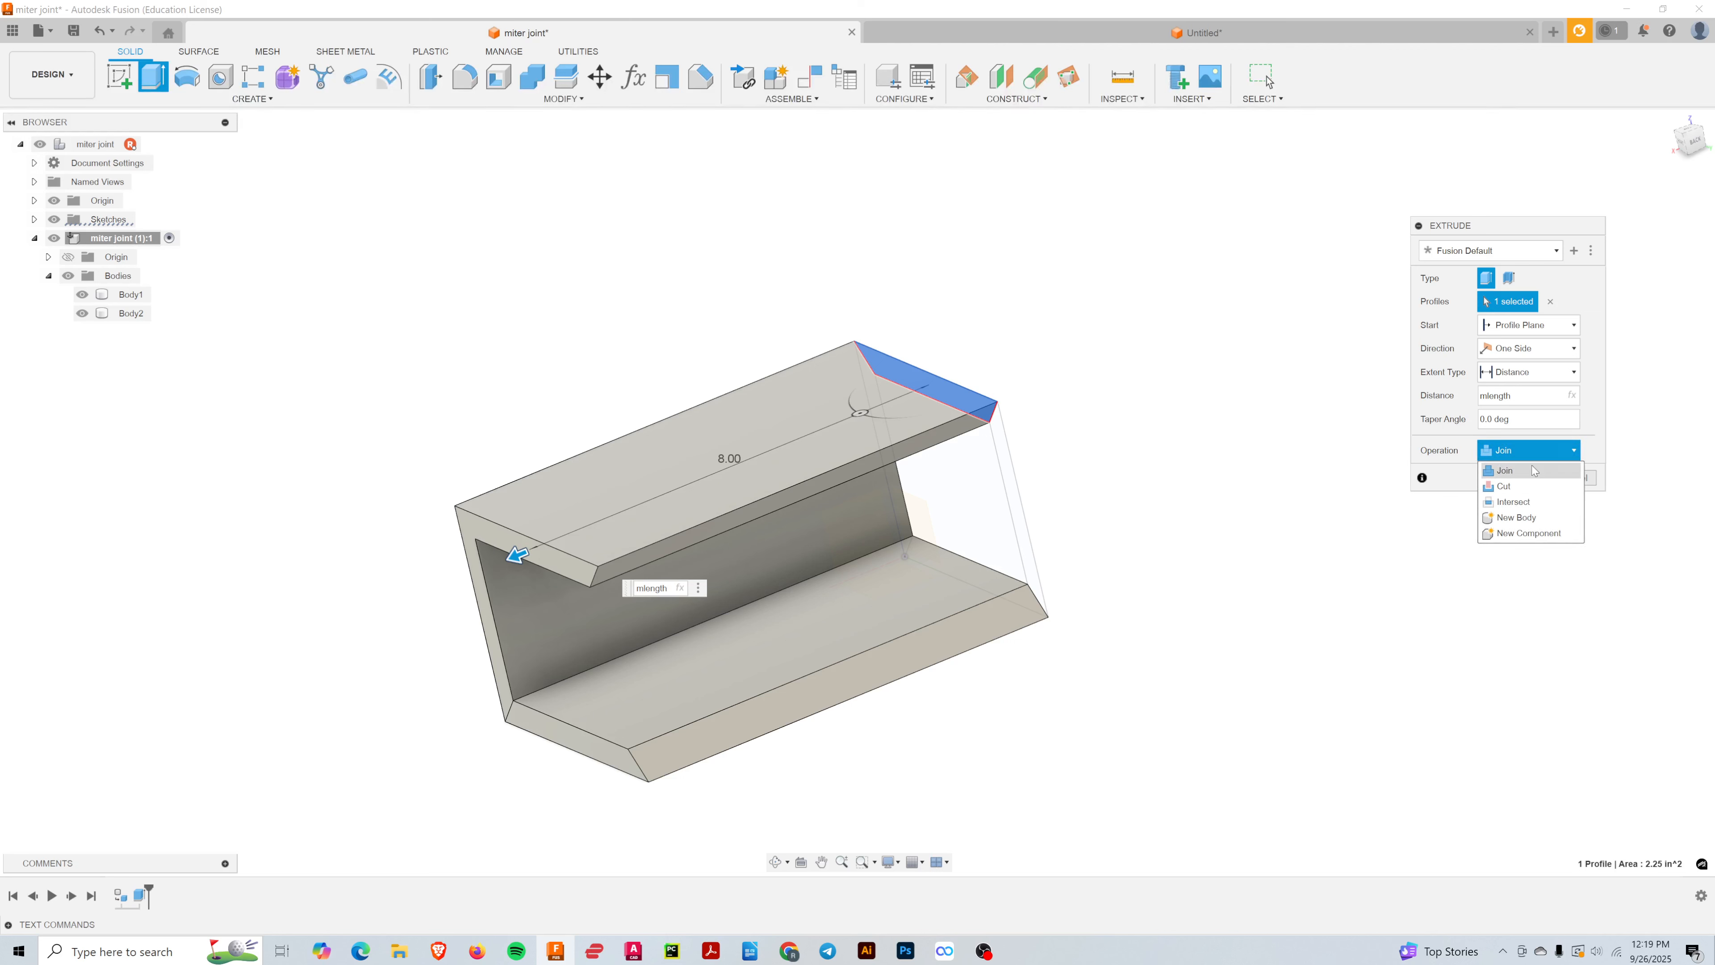
click(1522, 524)
click(1518, 477)
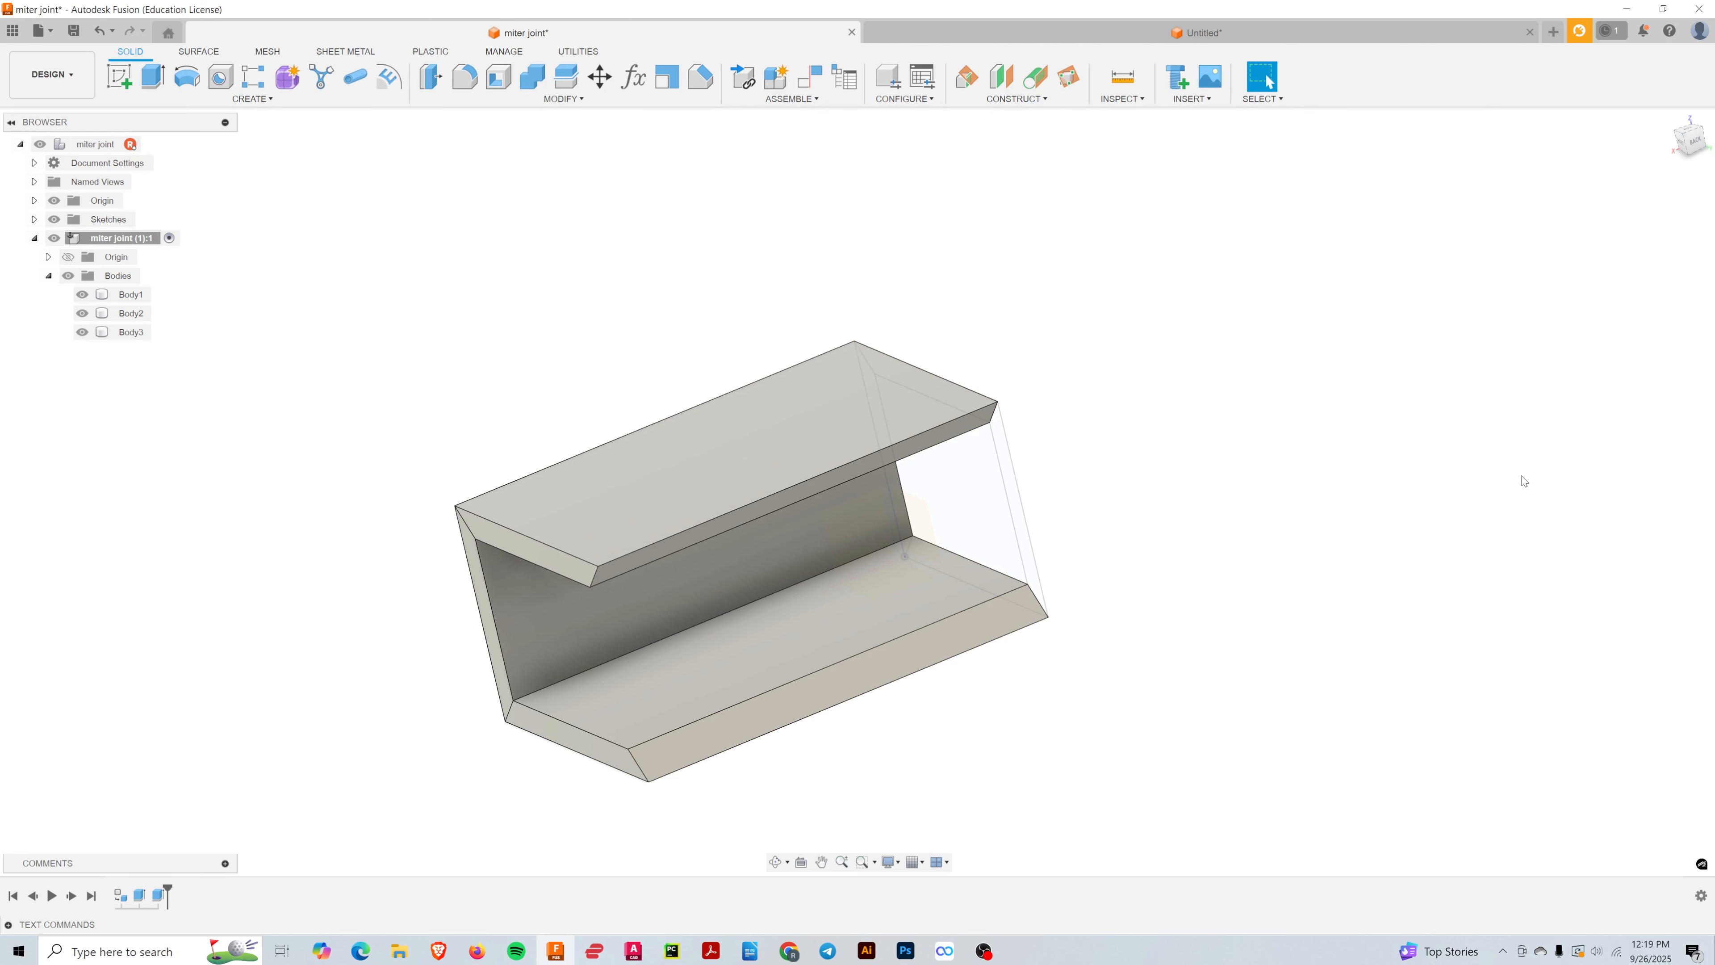
- Extrude the remaining vertical mitered side profile by mlength as a new body, closing the box's fourth side
shift+middle_drag(1141, 645, 1212, 620)
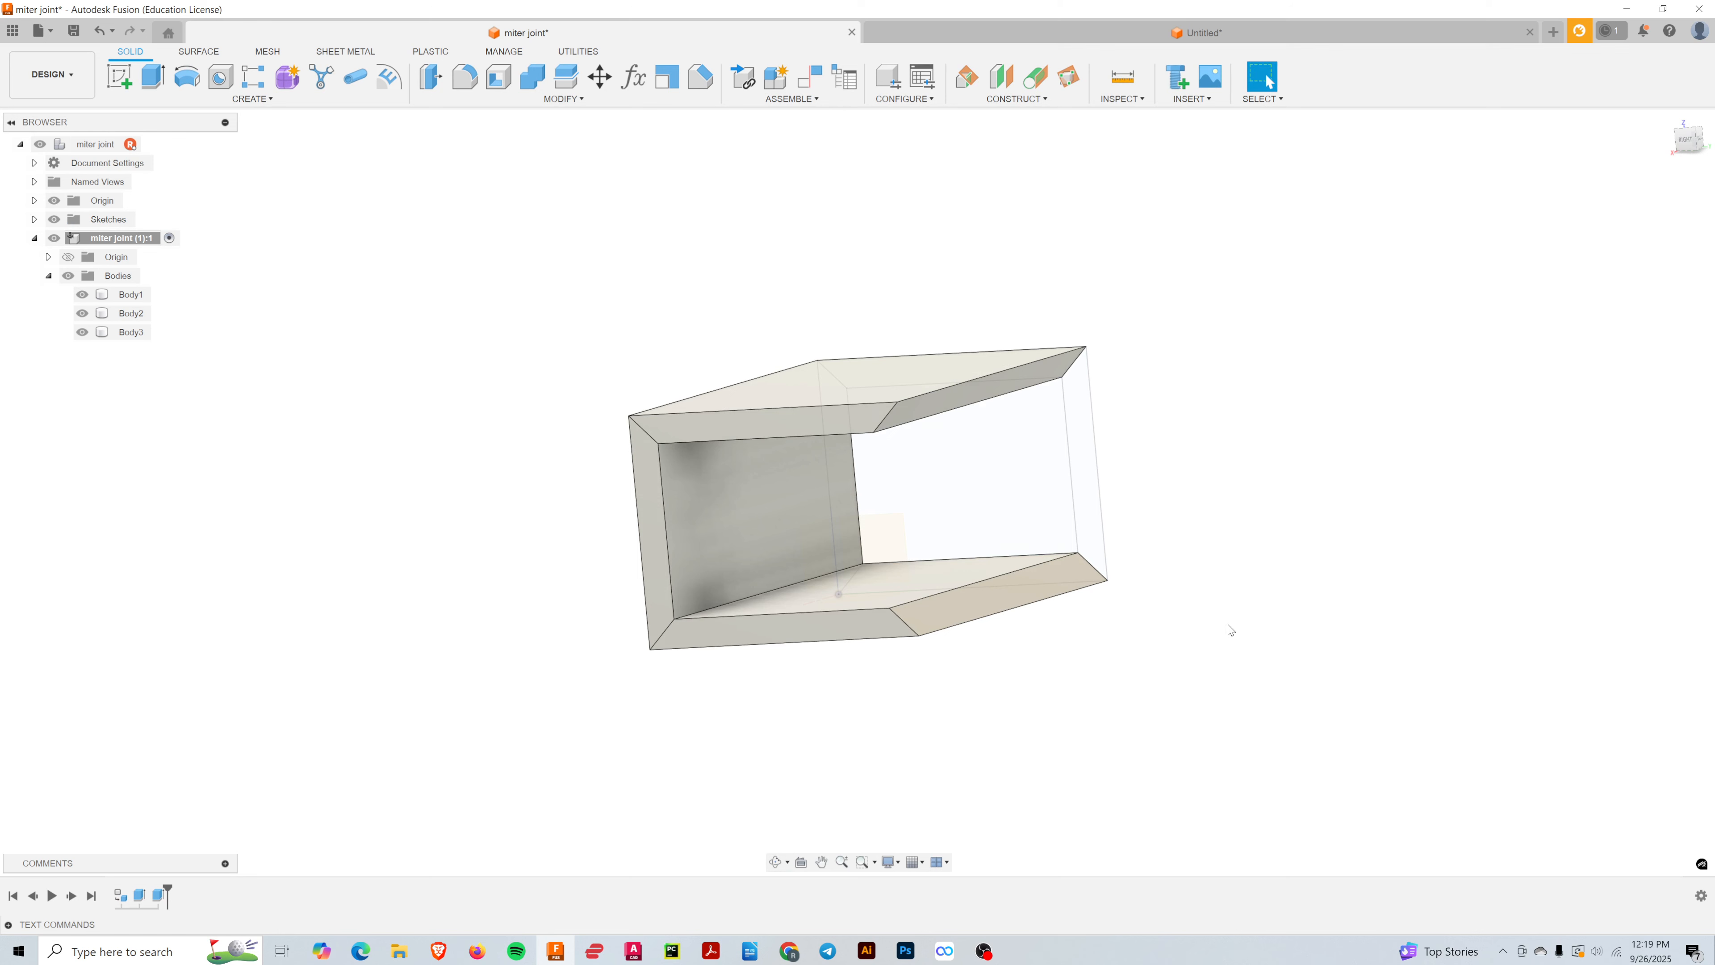
key(e)
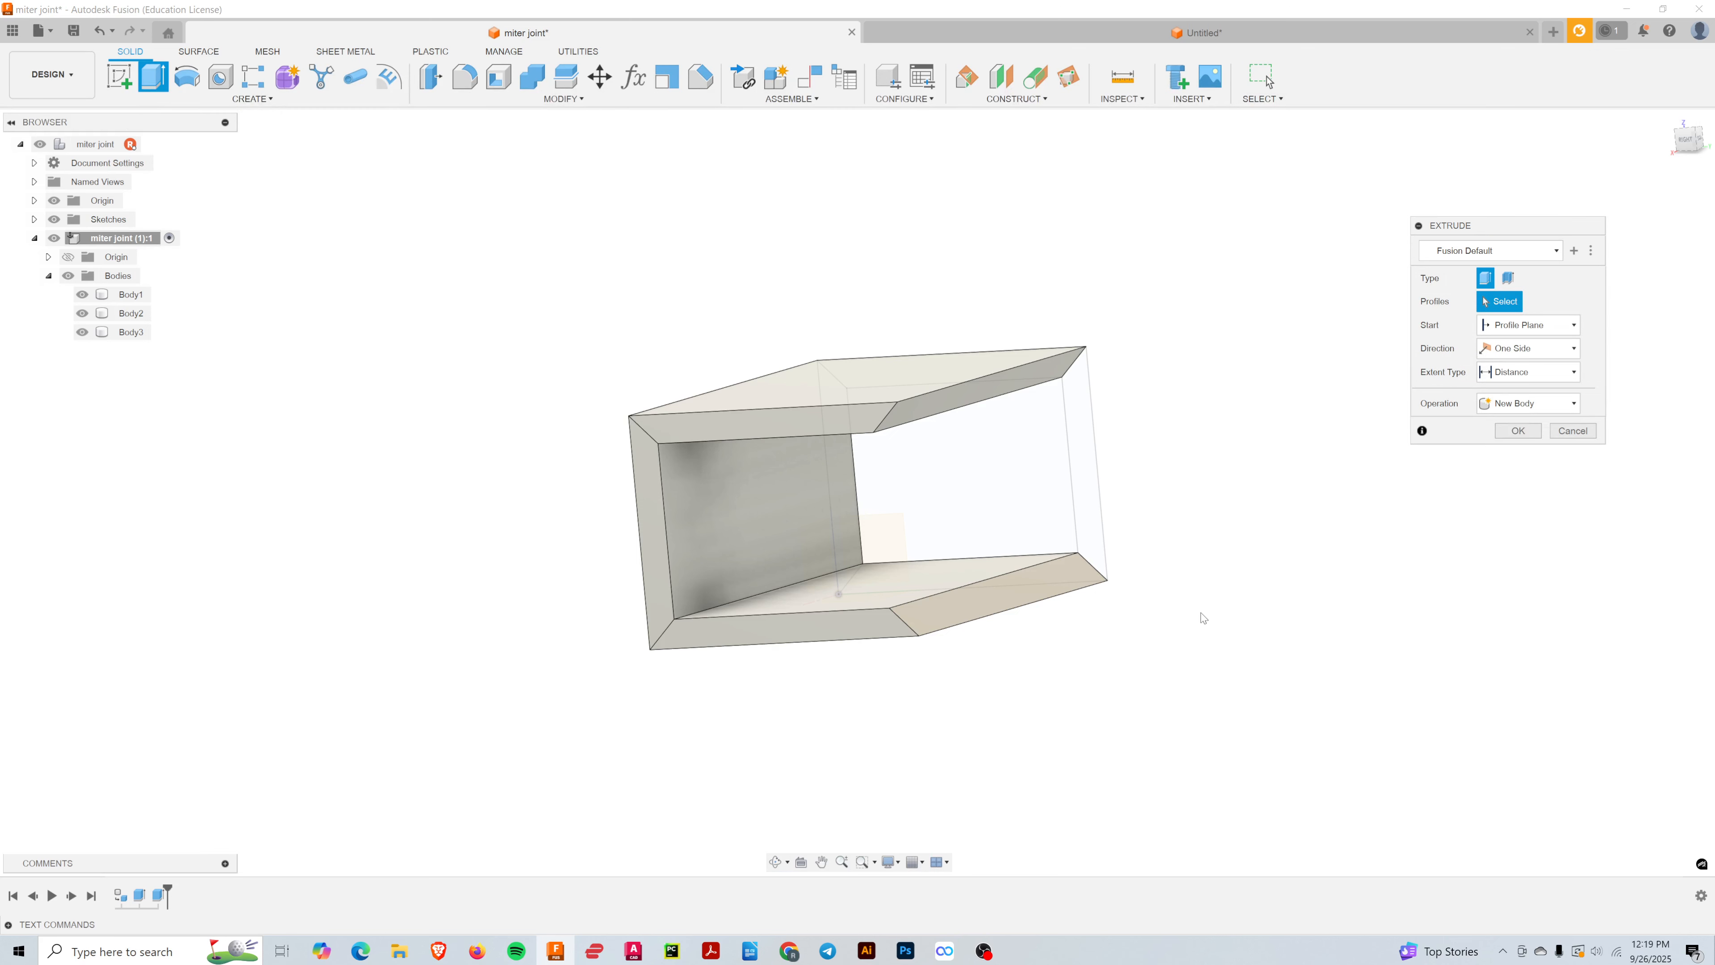
click(1084, 496)
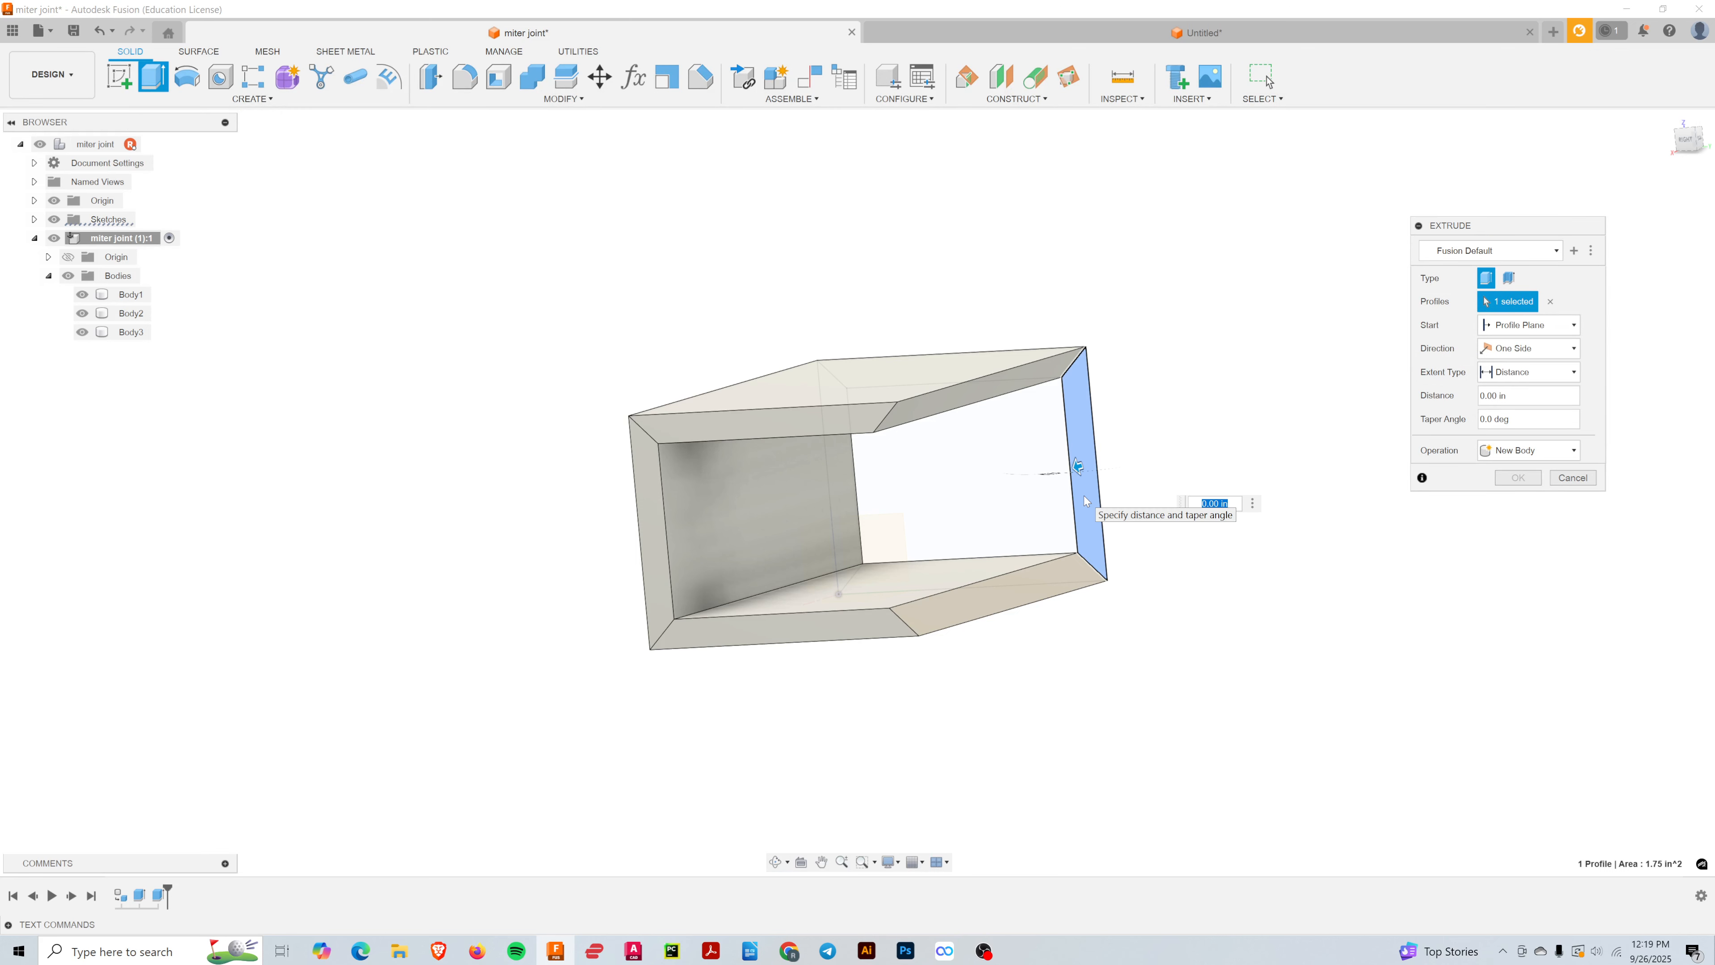
mouse_move(1156, 445)
shift+middle_down()
mouse_move(1195, 422)
mouse_move(1135, 446)
shift+middle_up()
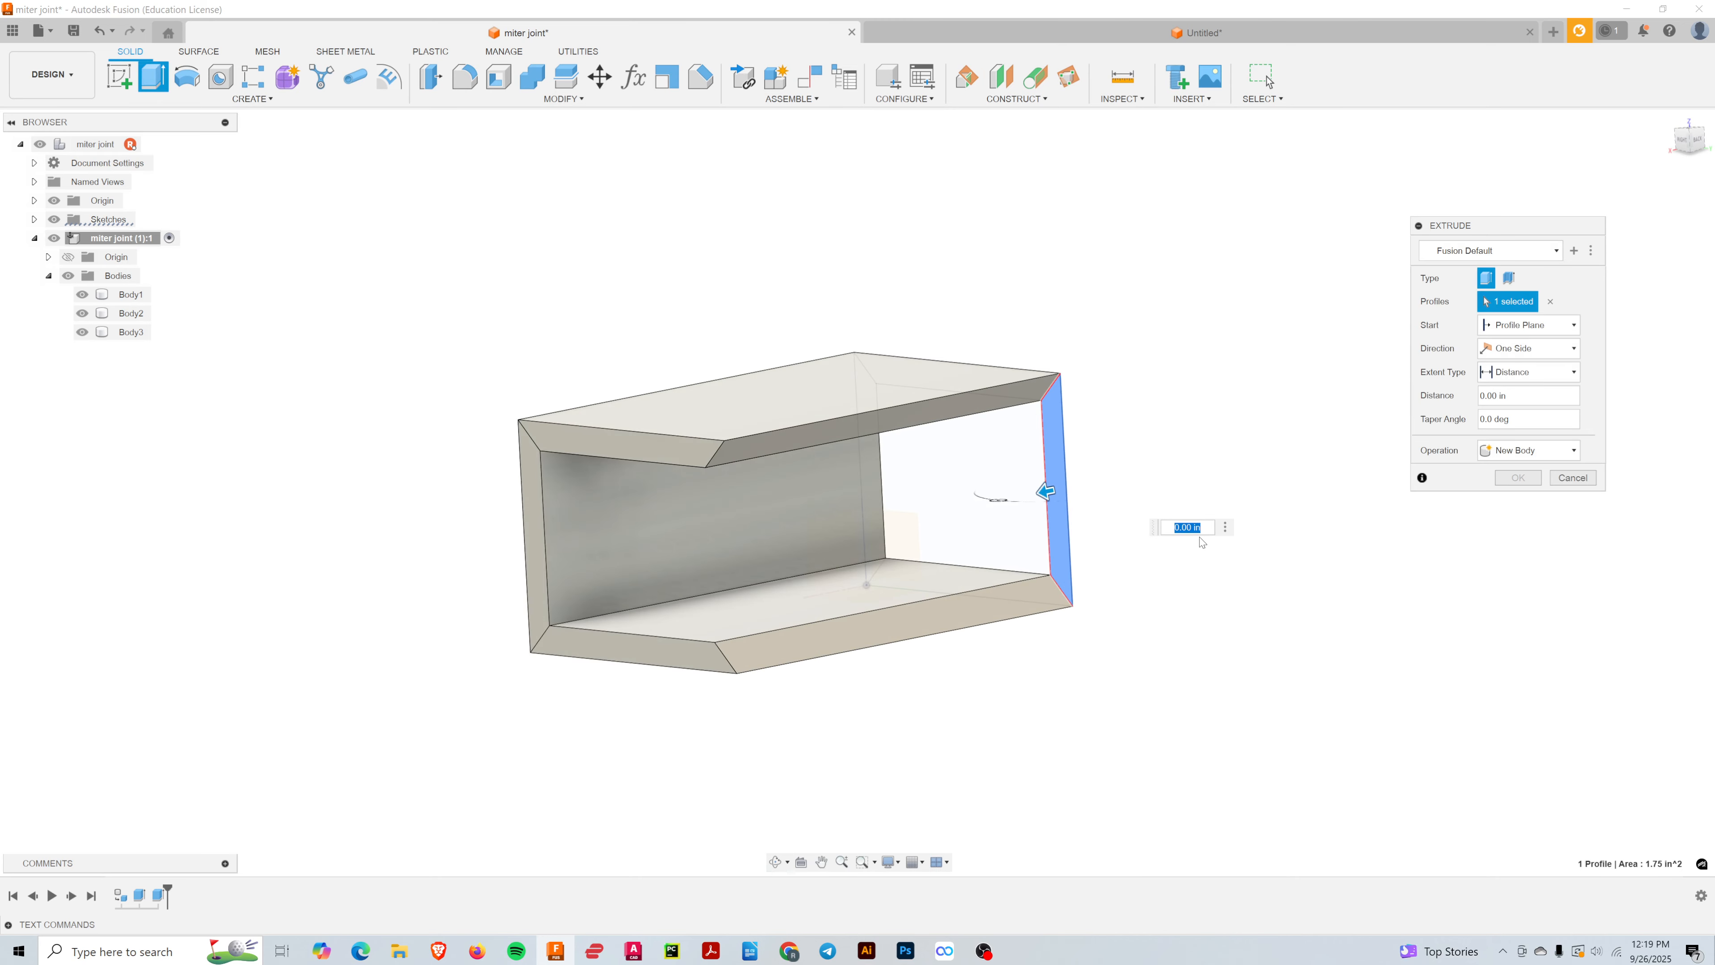
text(mle)
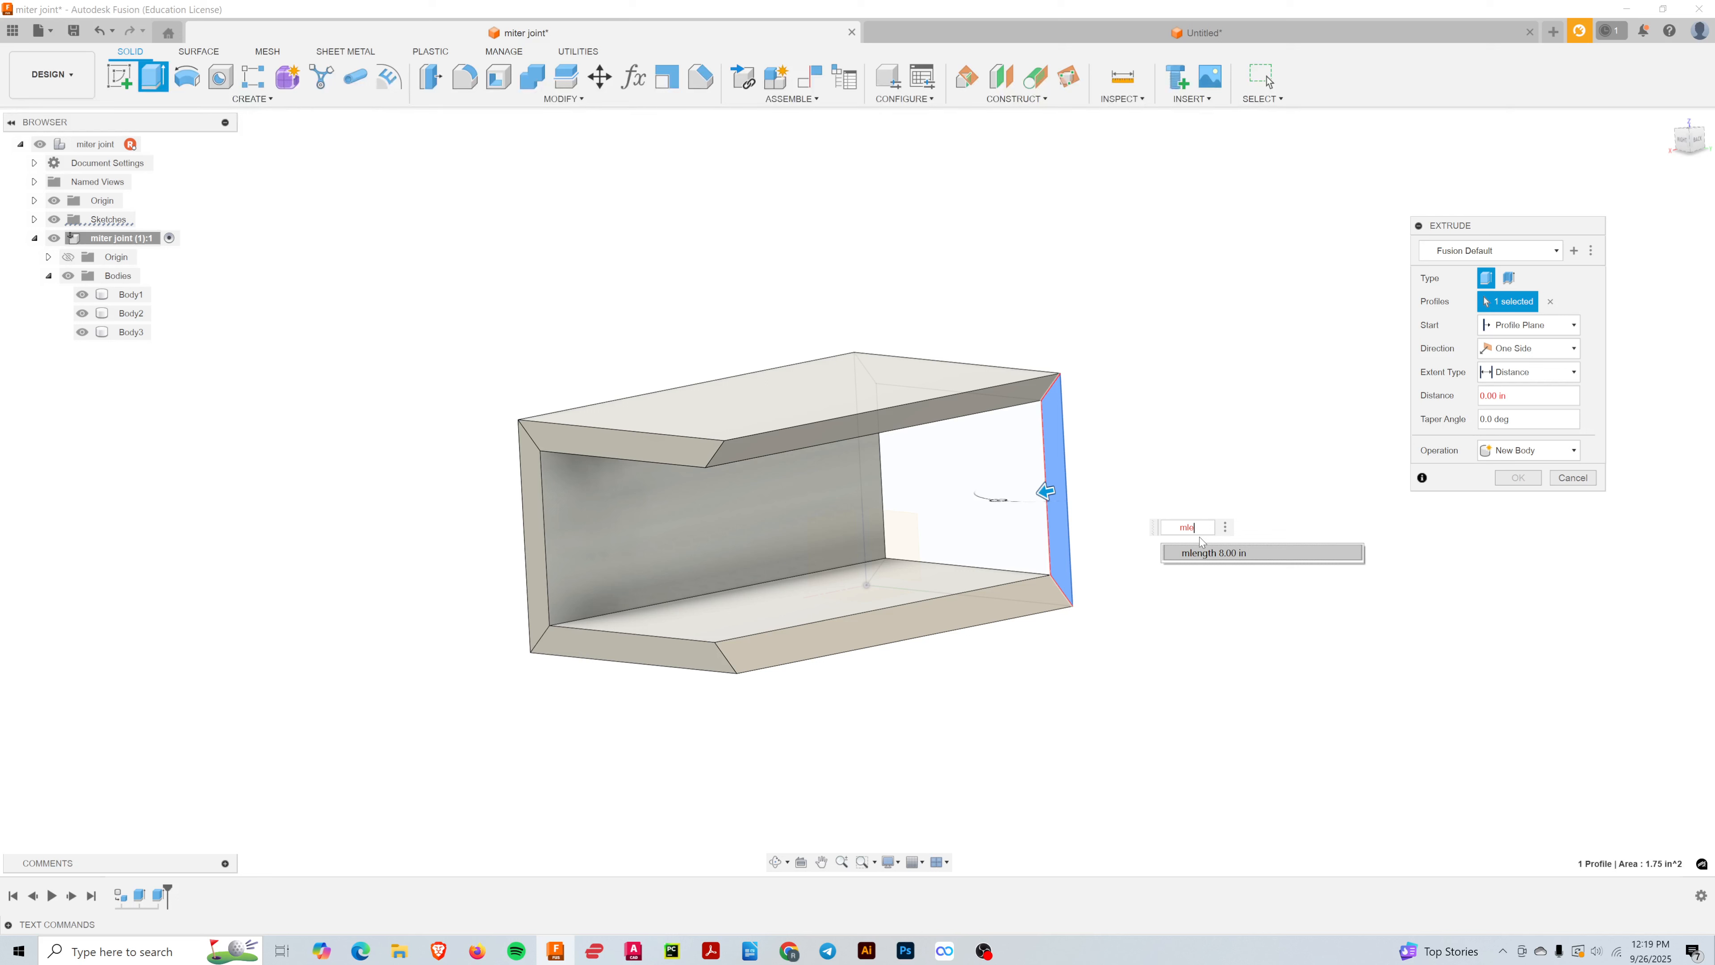
key(Return)
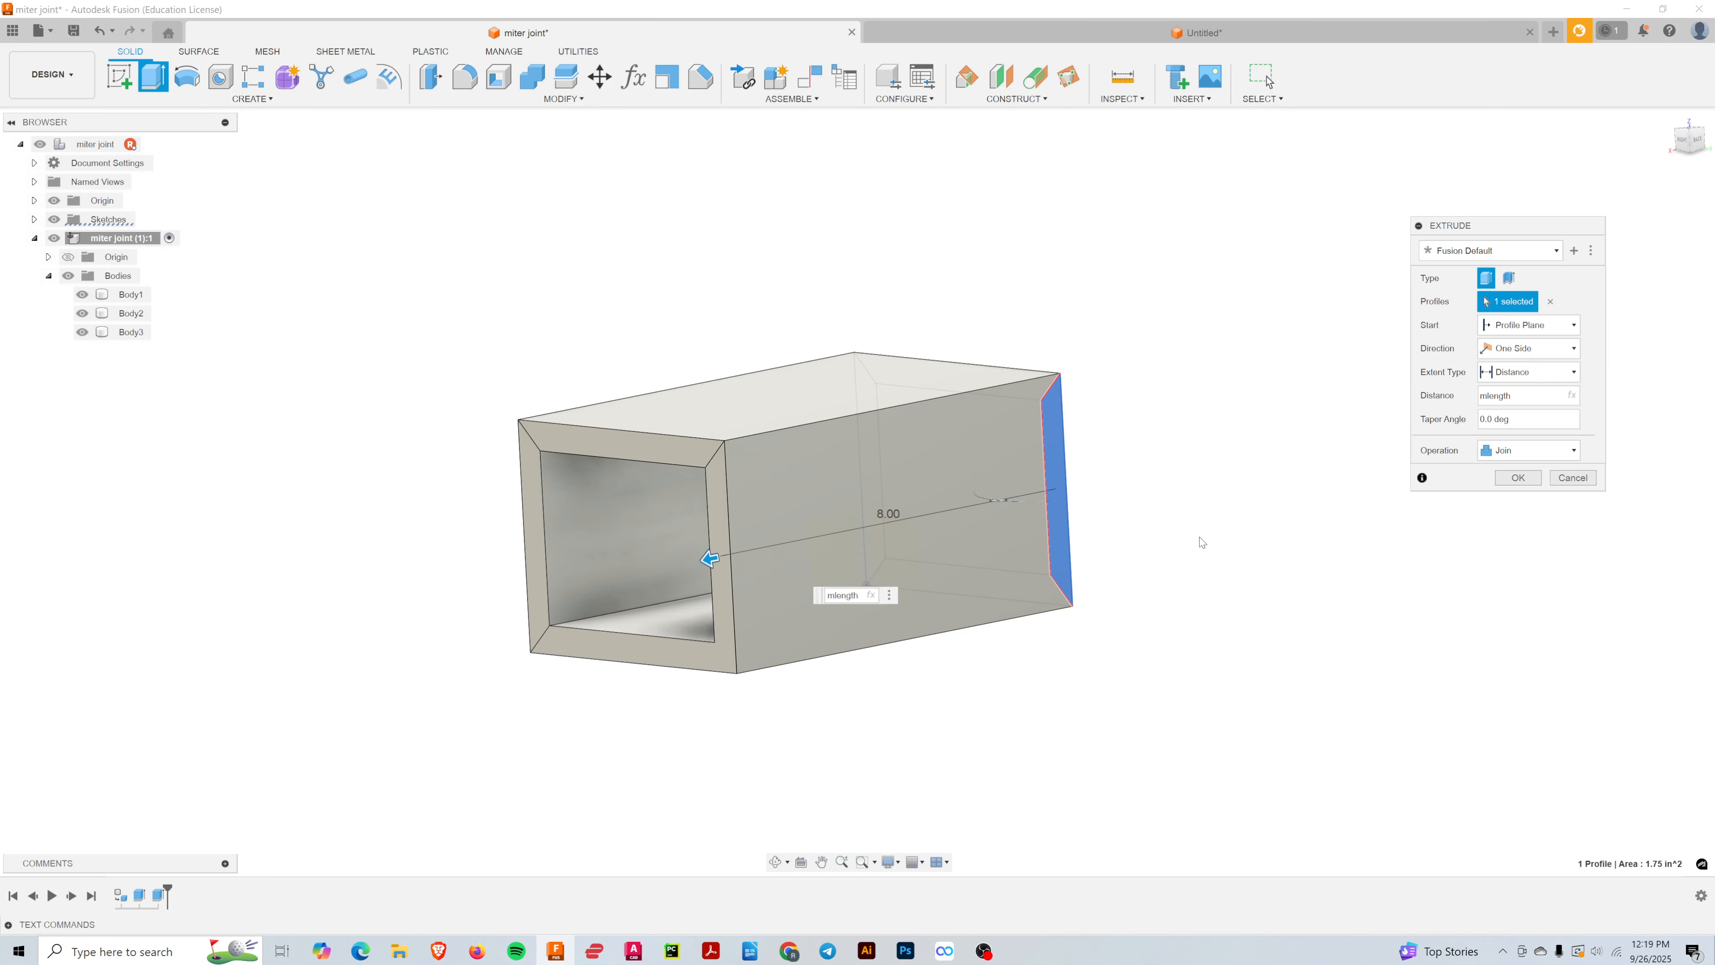
click(1523, 457)
click(1523, 507)
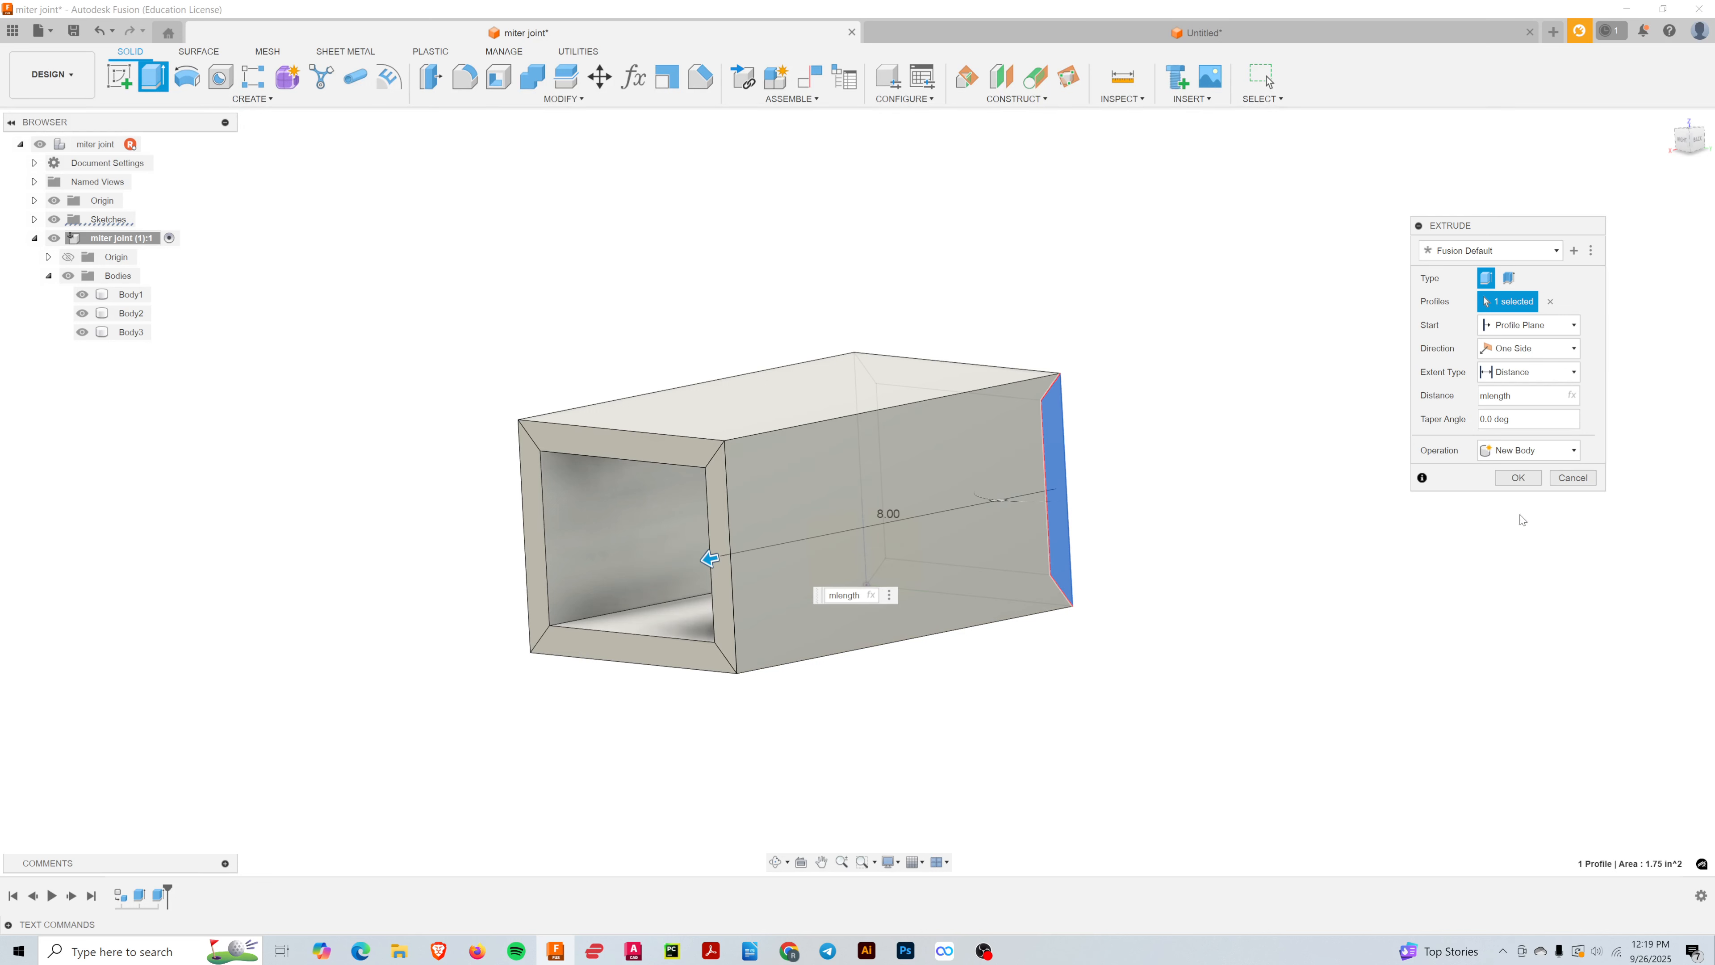
click(1517, 478)
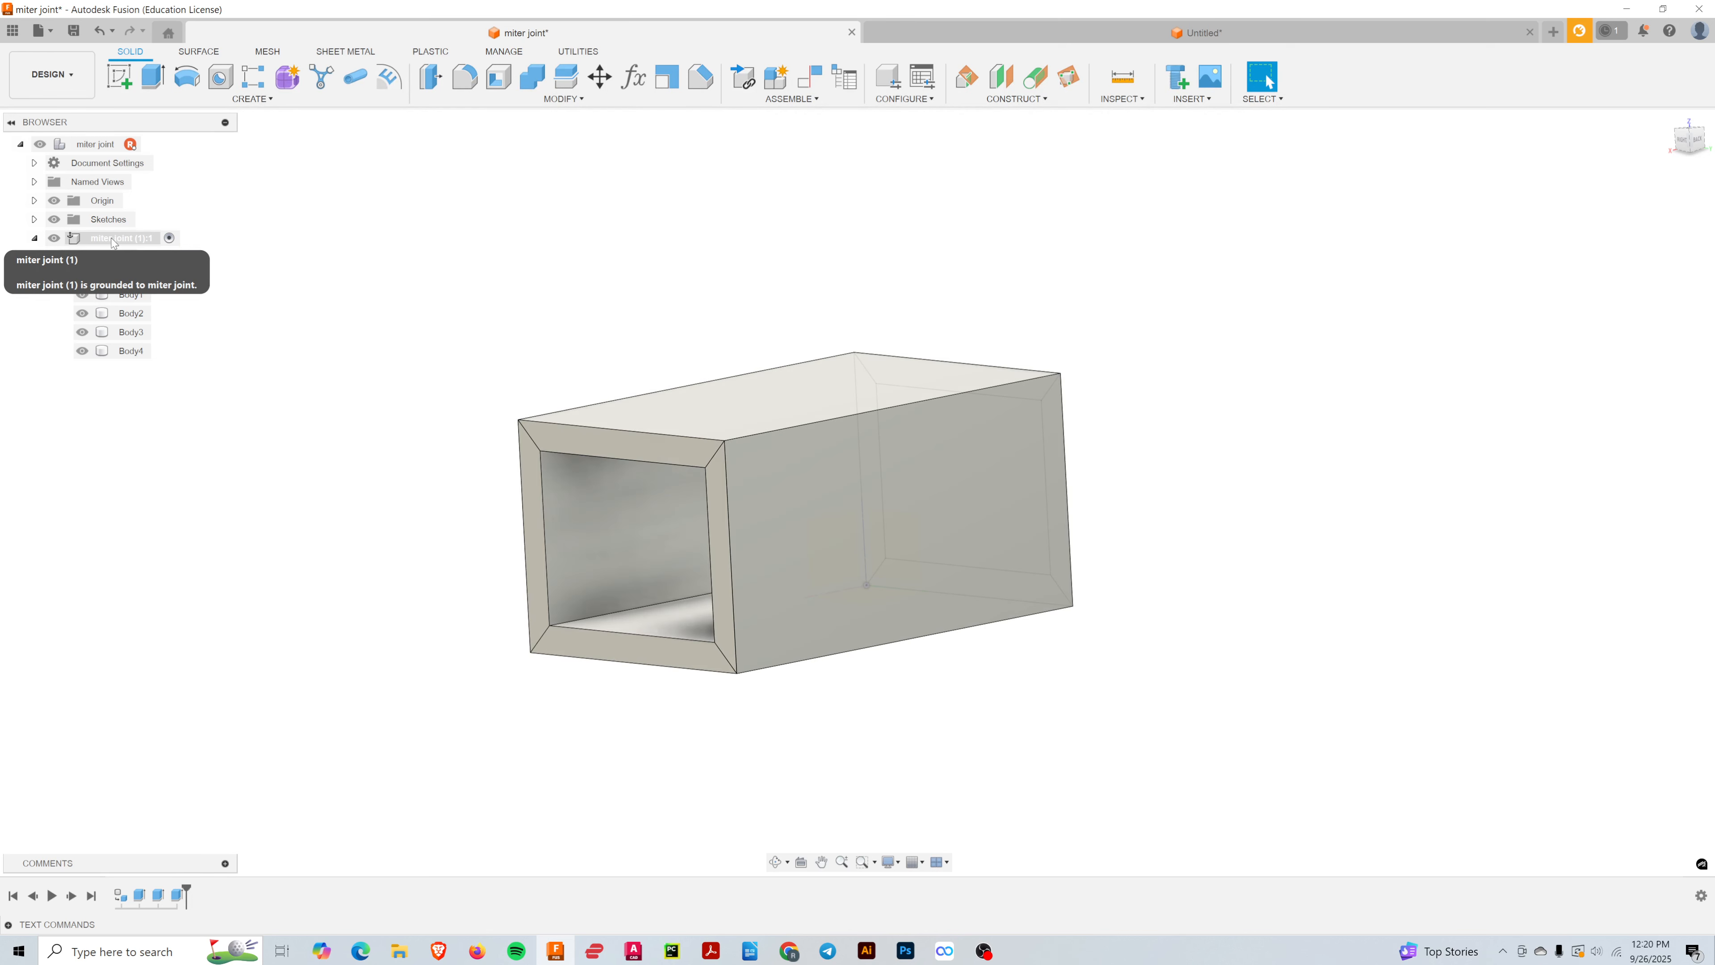
click(168, 242)
click(169, 239)
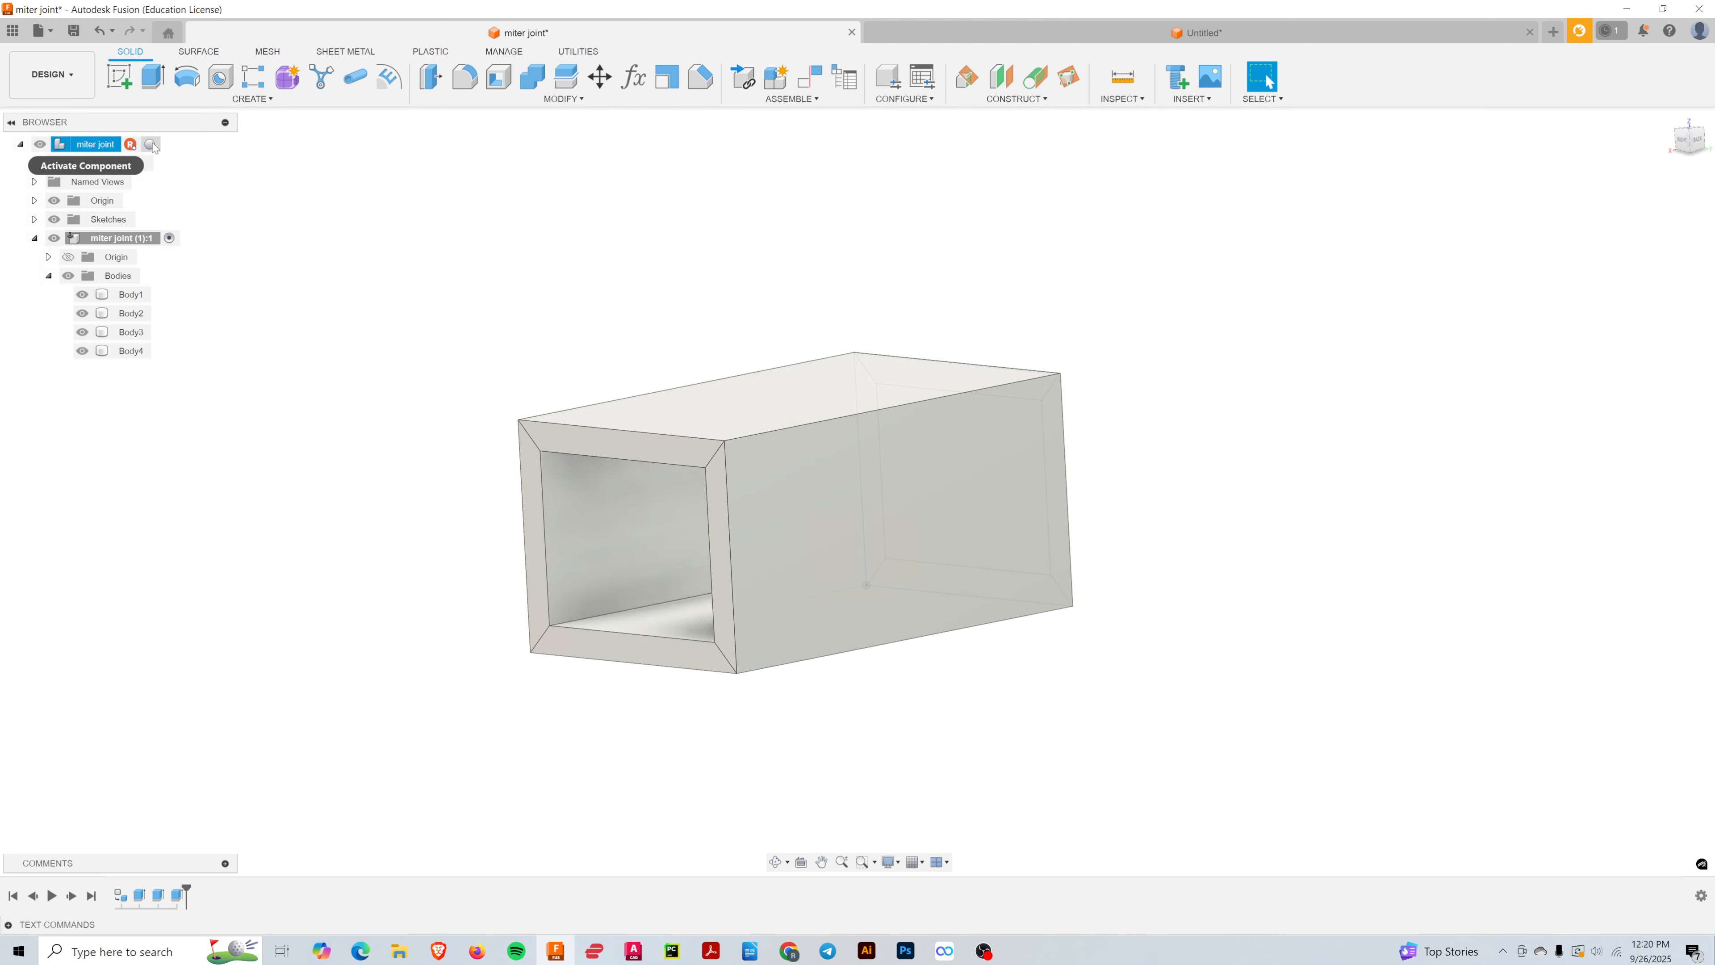
click(169, 238)
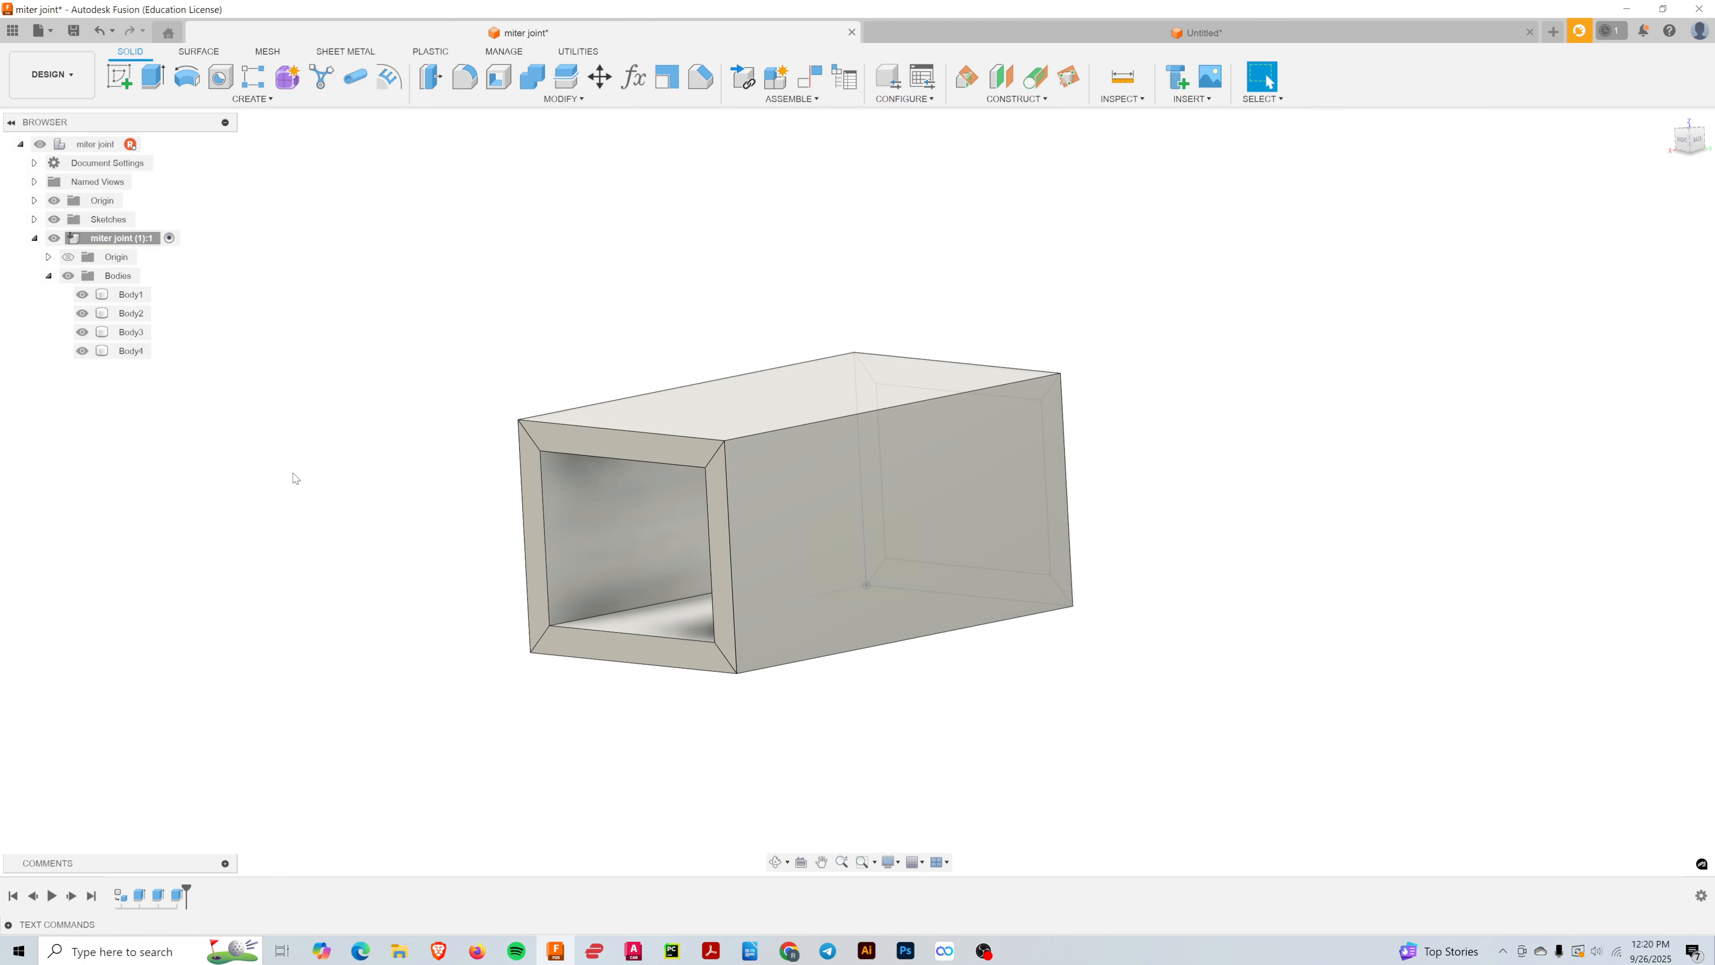
- Examine the four-panel box from several angles, checking the mitered corners at both open ends
shift+middle_drag(293, 479, 631, 632)
shift+middle_drag(1056, 712, 911, 716)
click(1042, 354)
scroll(1017, 488, up, 5)
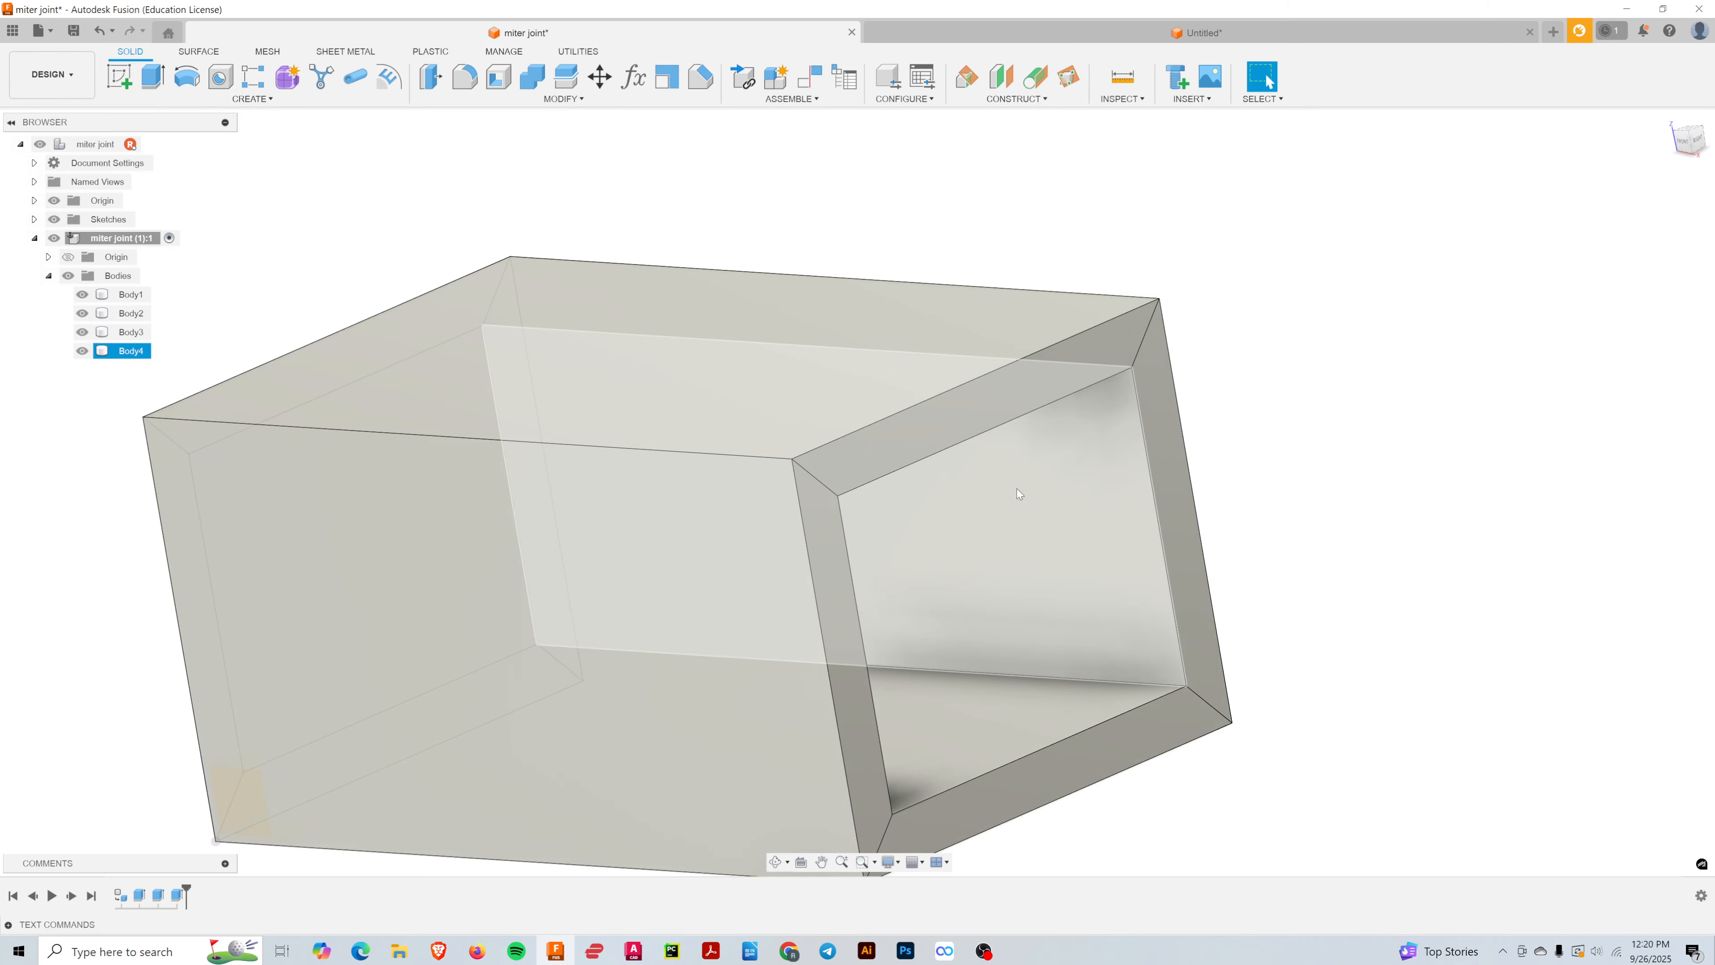
mouse_move(930, 545)
shift+middle_down()
mouse_move(988, 506)
mouse_move(959, 548)
shift+middle_up()
scroll(962, 546, down, 4)
click(1113, 566)
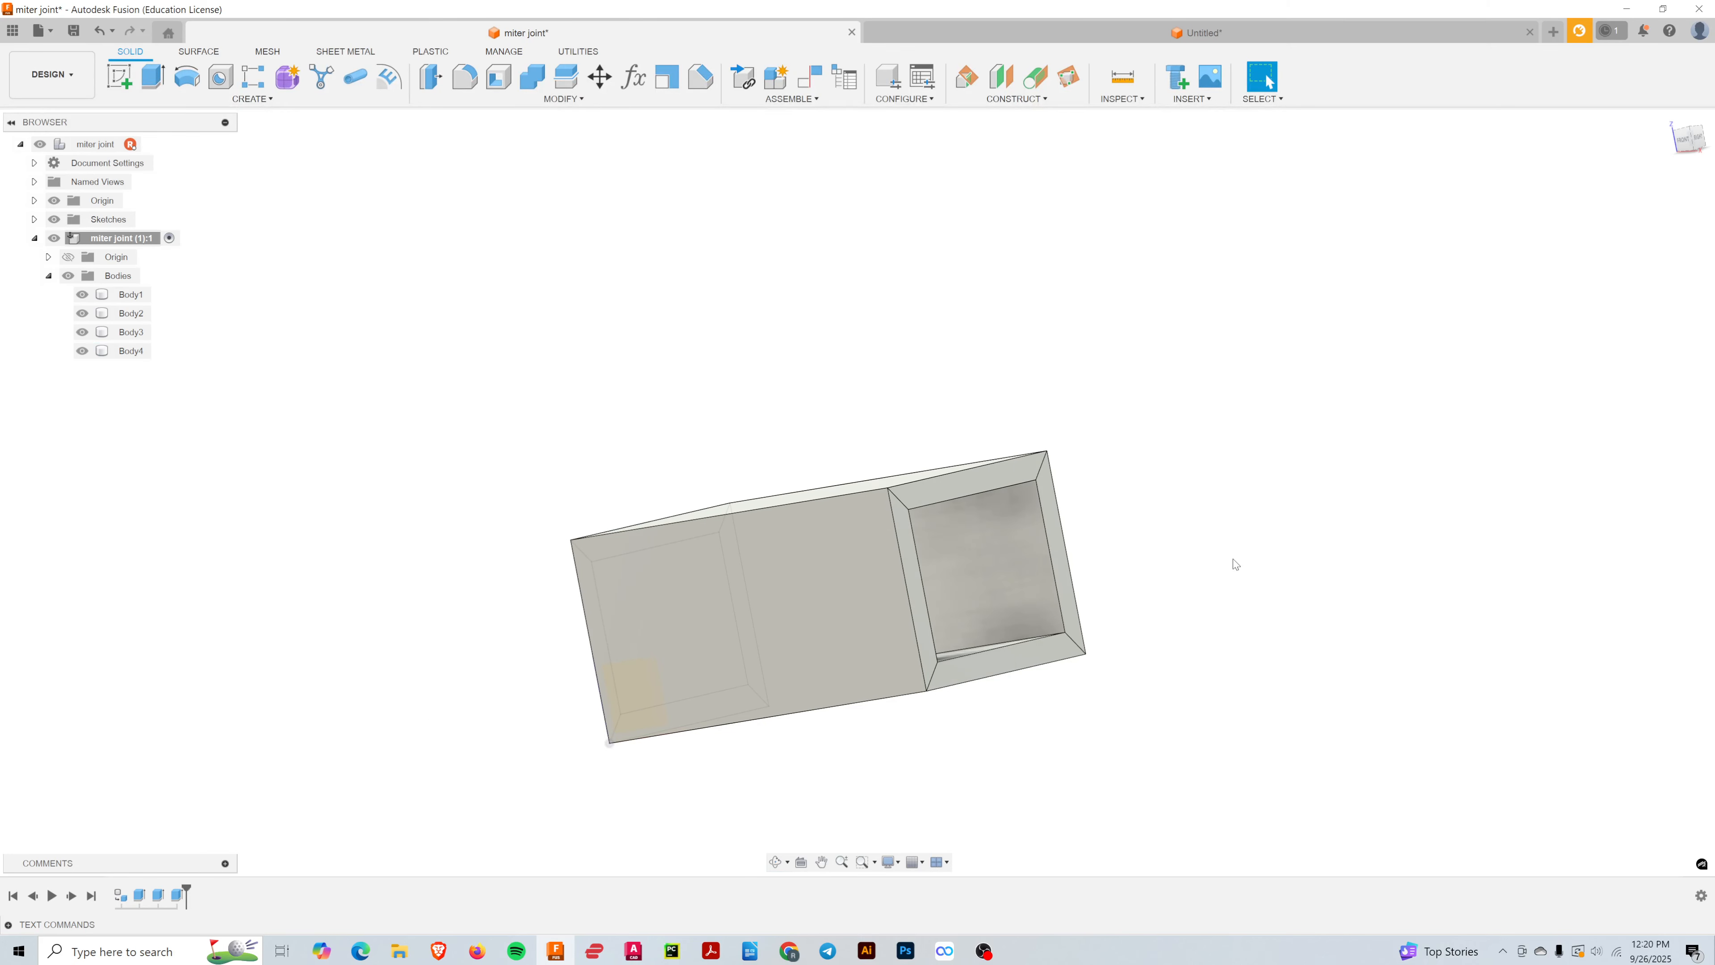
shift+middle_drag(1178, 596, 1318, 573)
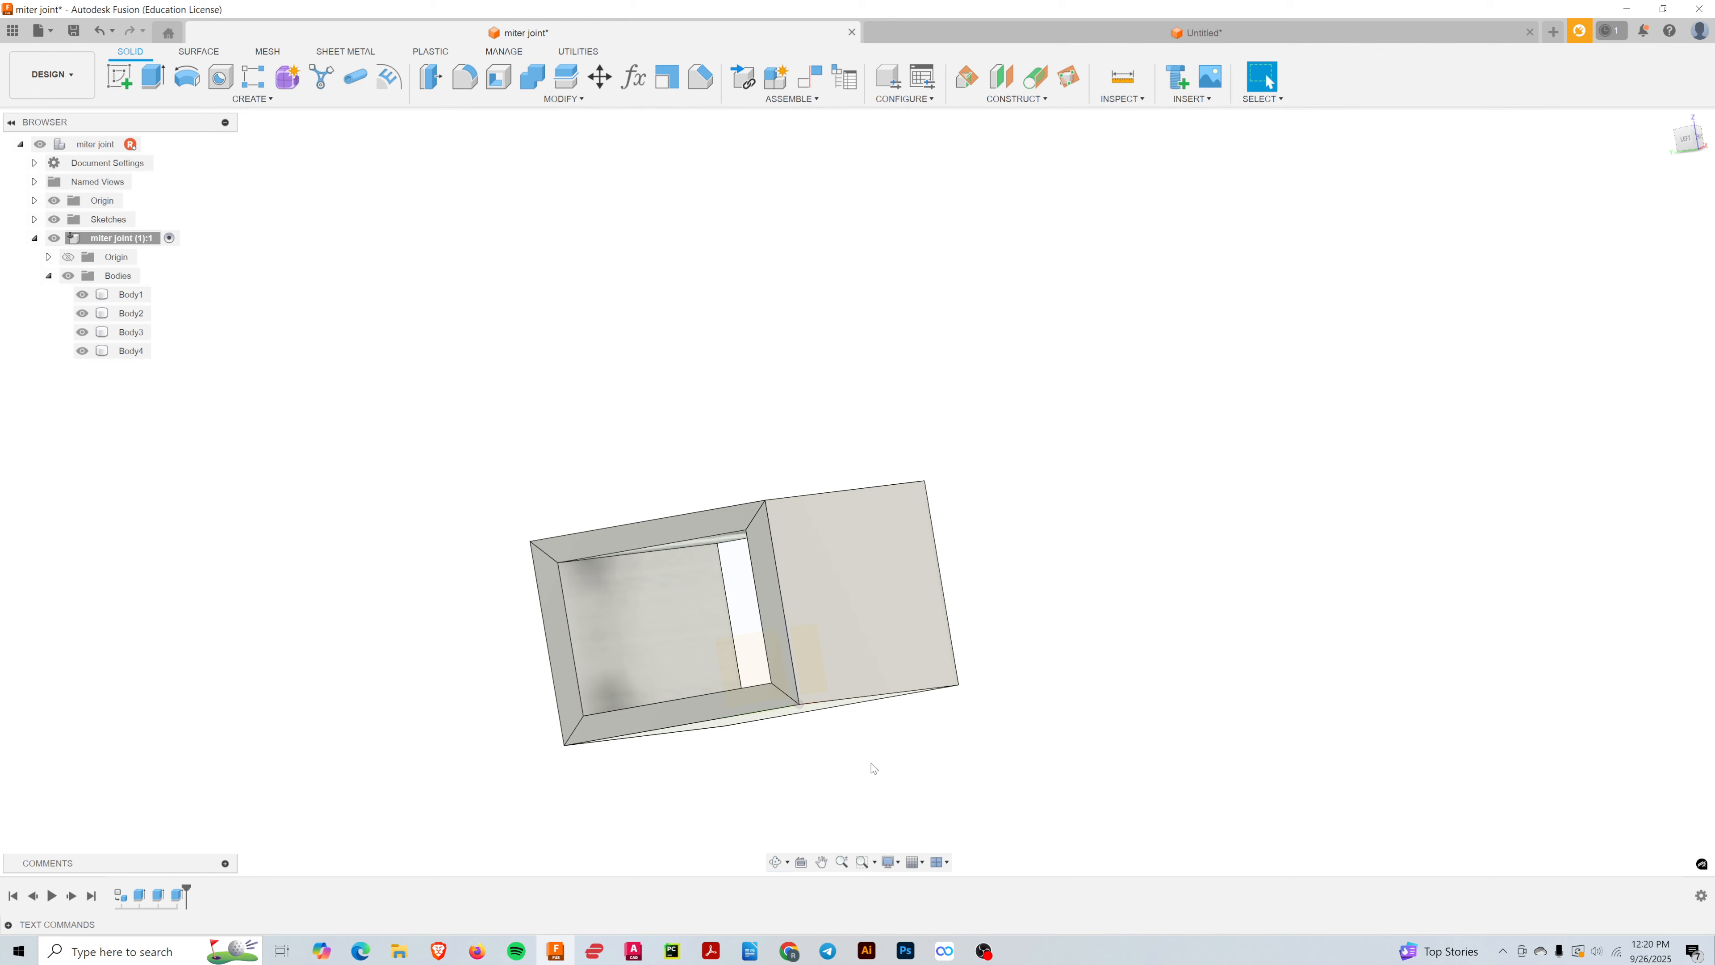
shift+middle_drag(1034, 689, 990, 708)
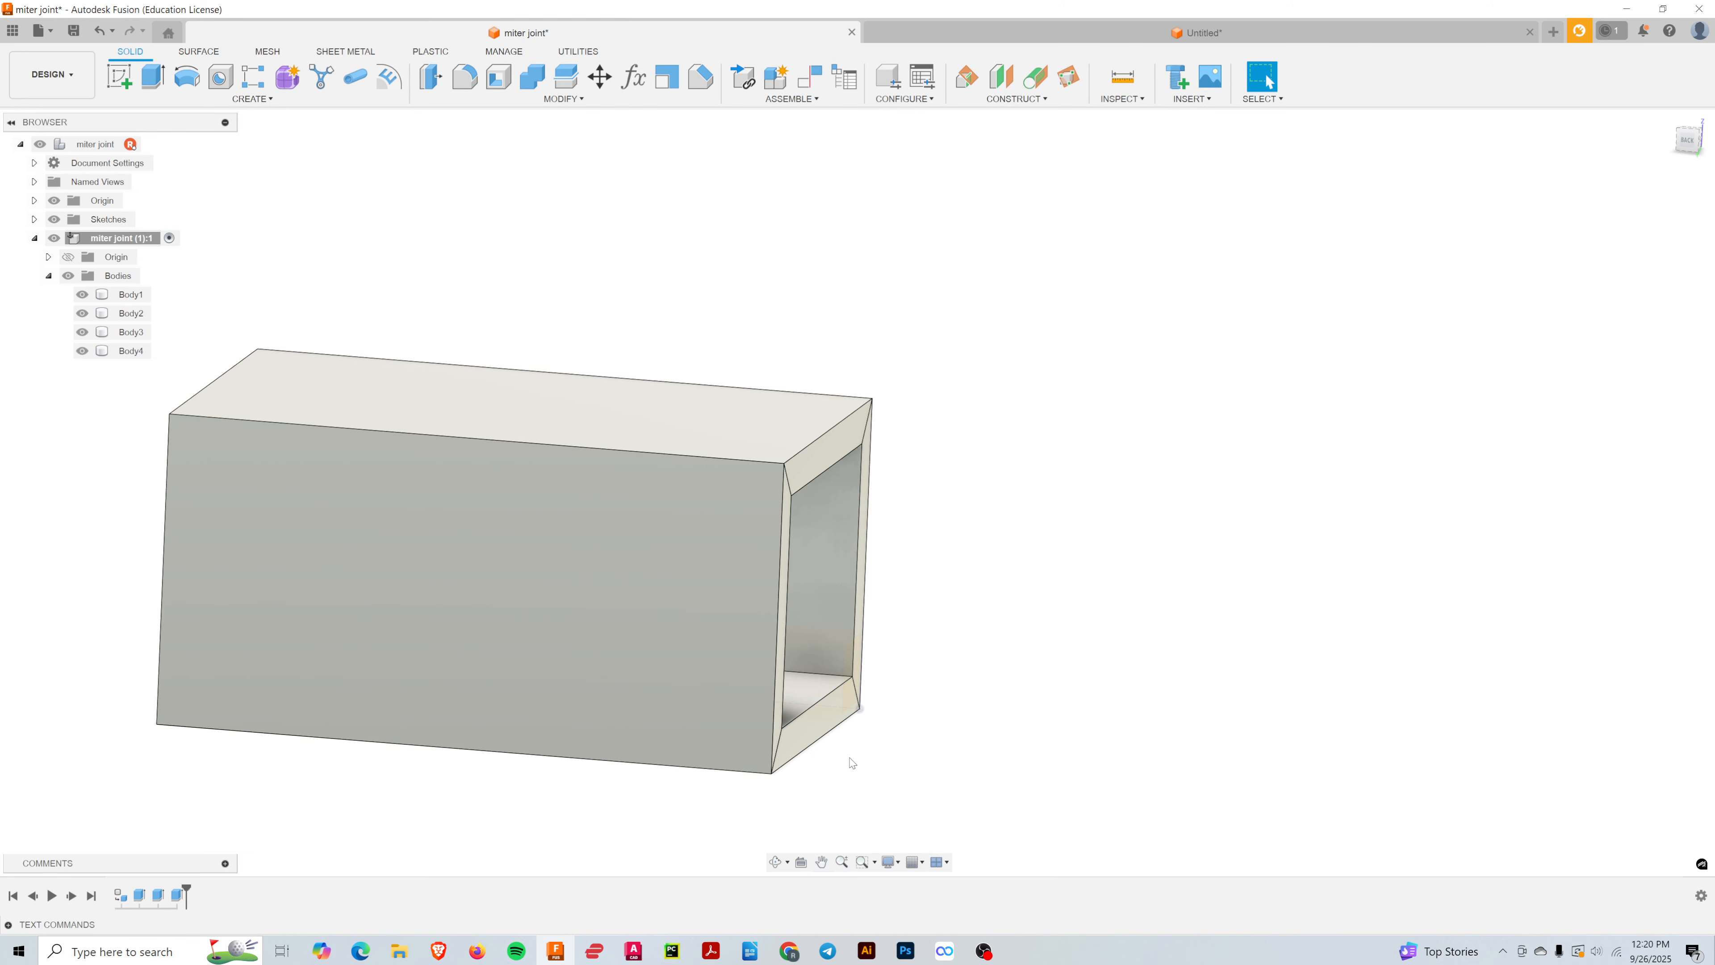
shift+middle_drag(850, 759, 1076, 562)
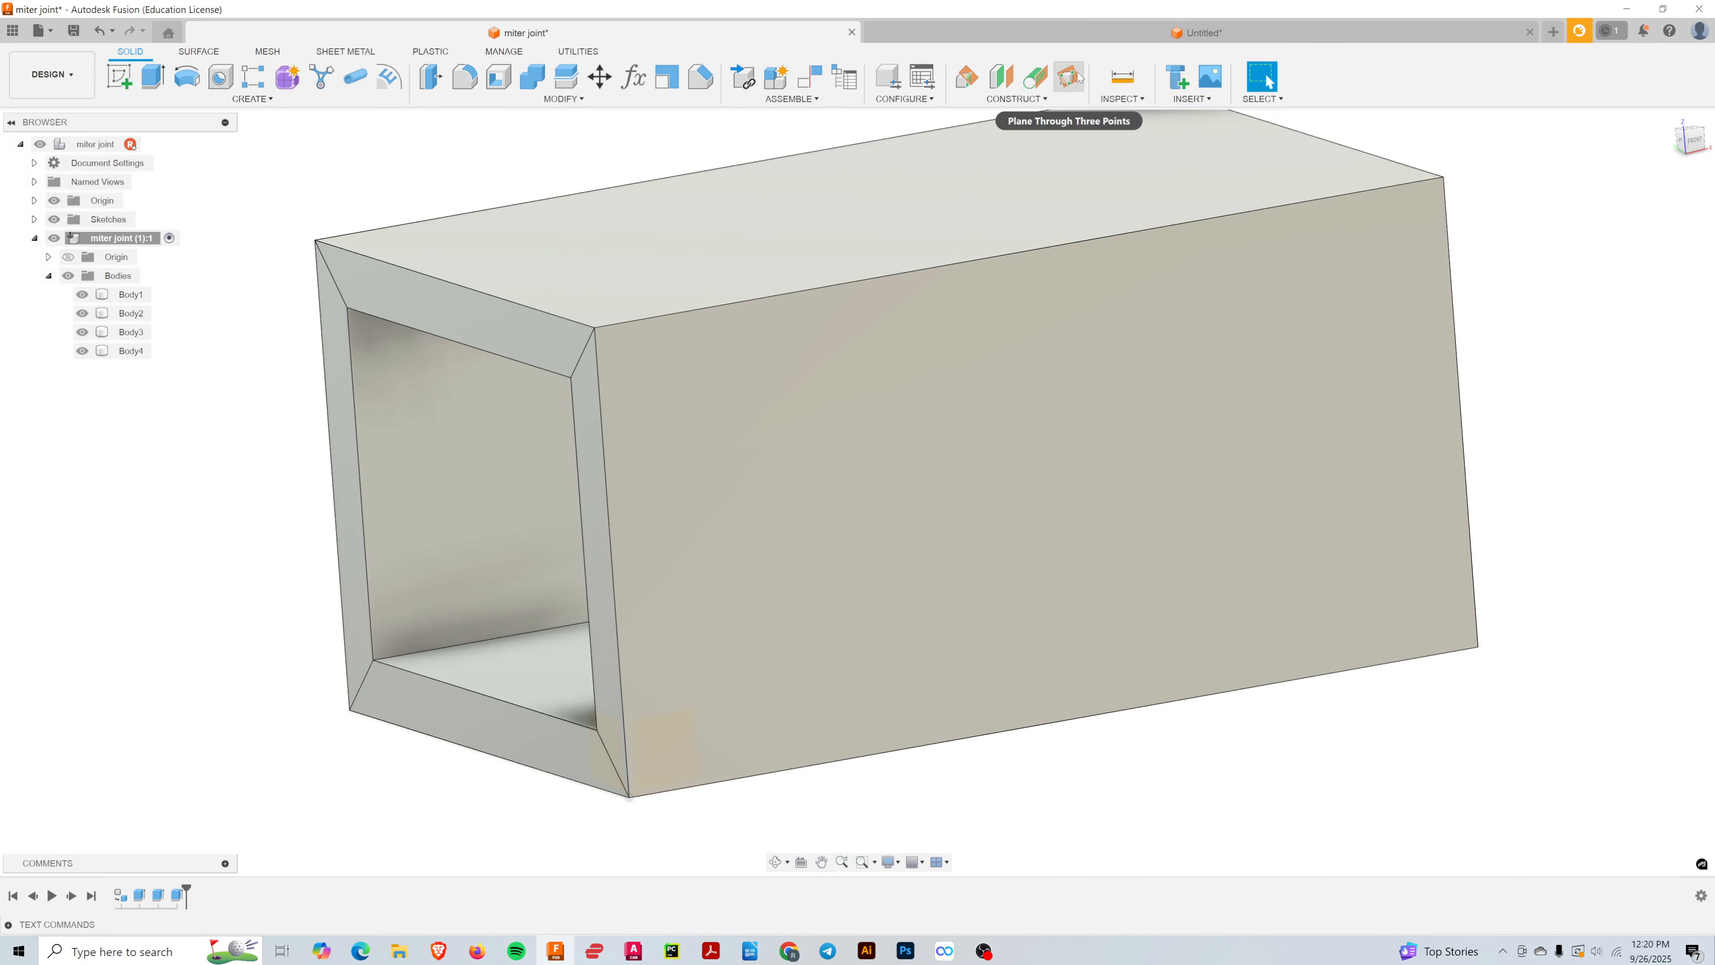
- Measure the length of the box's long upper edge and the height of the vertical edge at its open end
click(1129, 86)
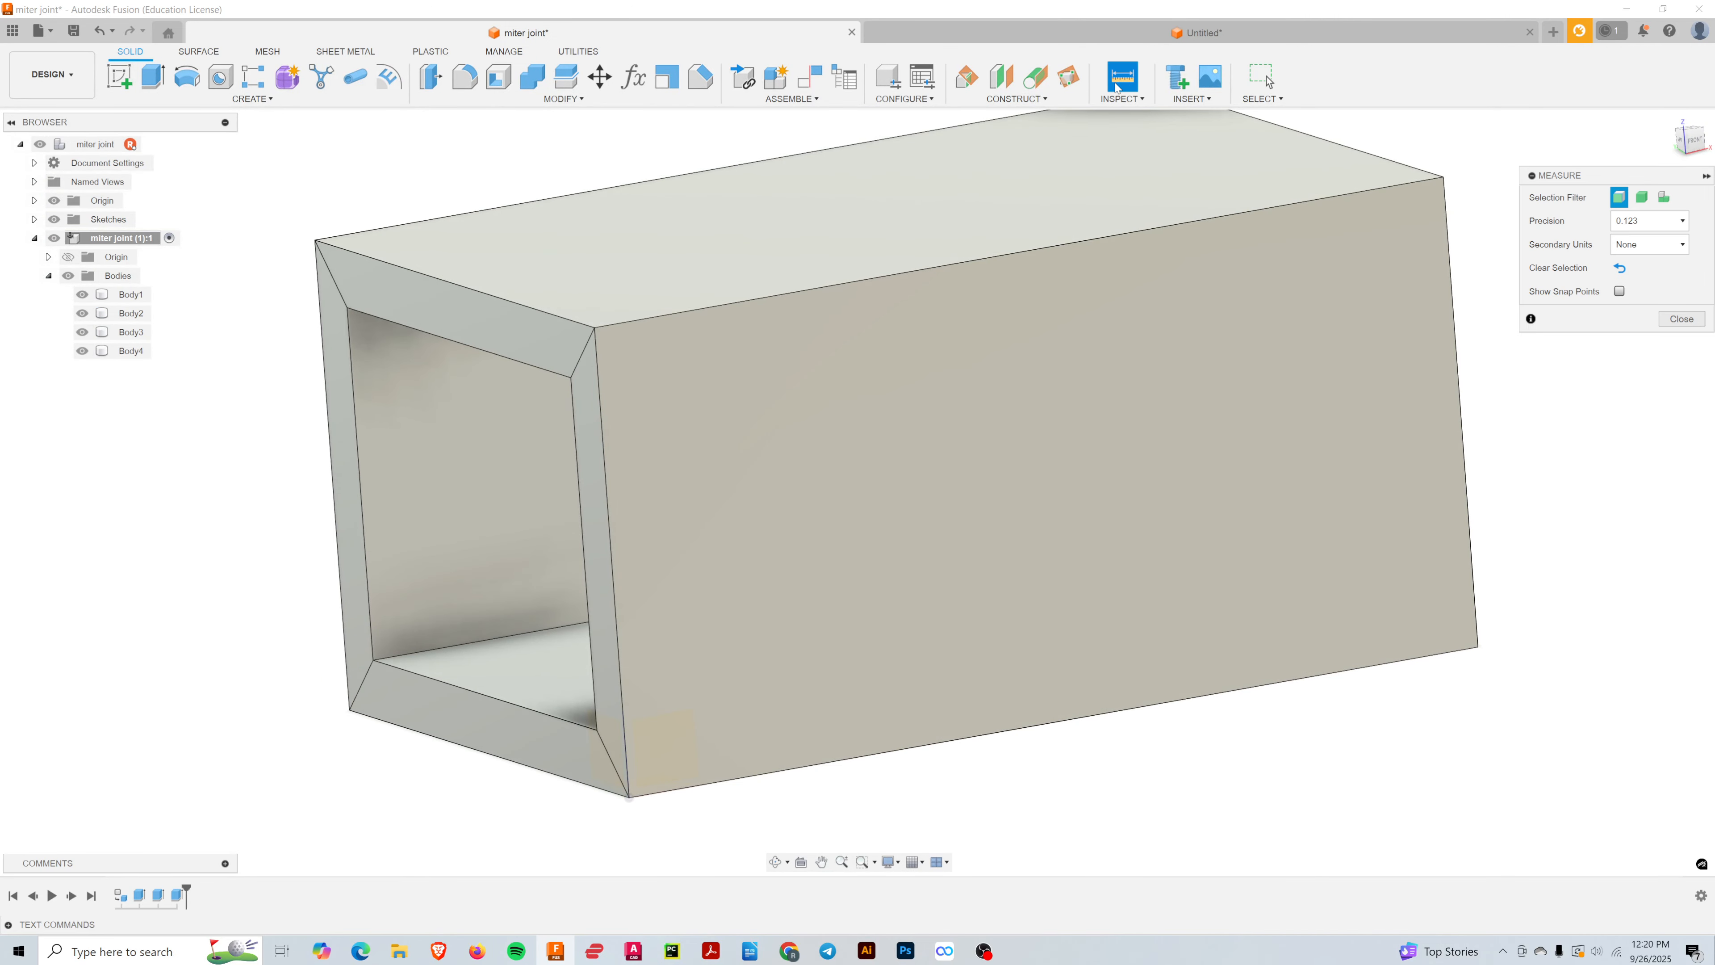
click(852, 285)
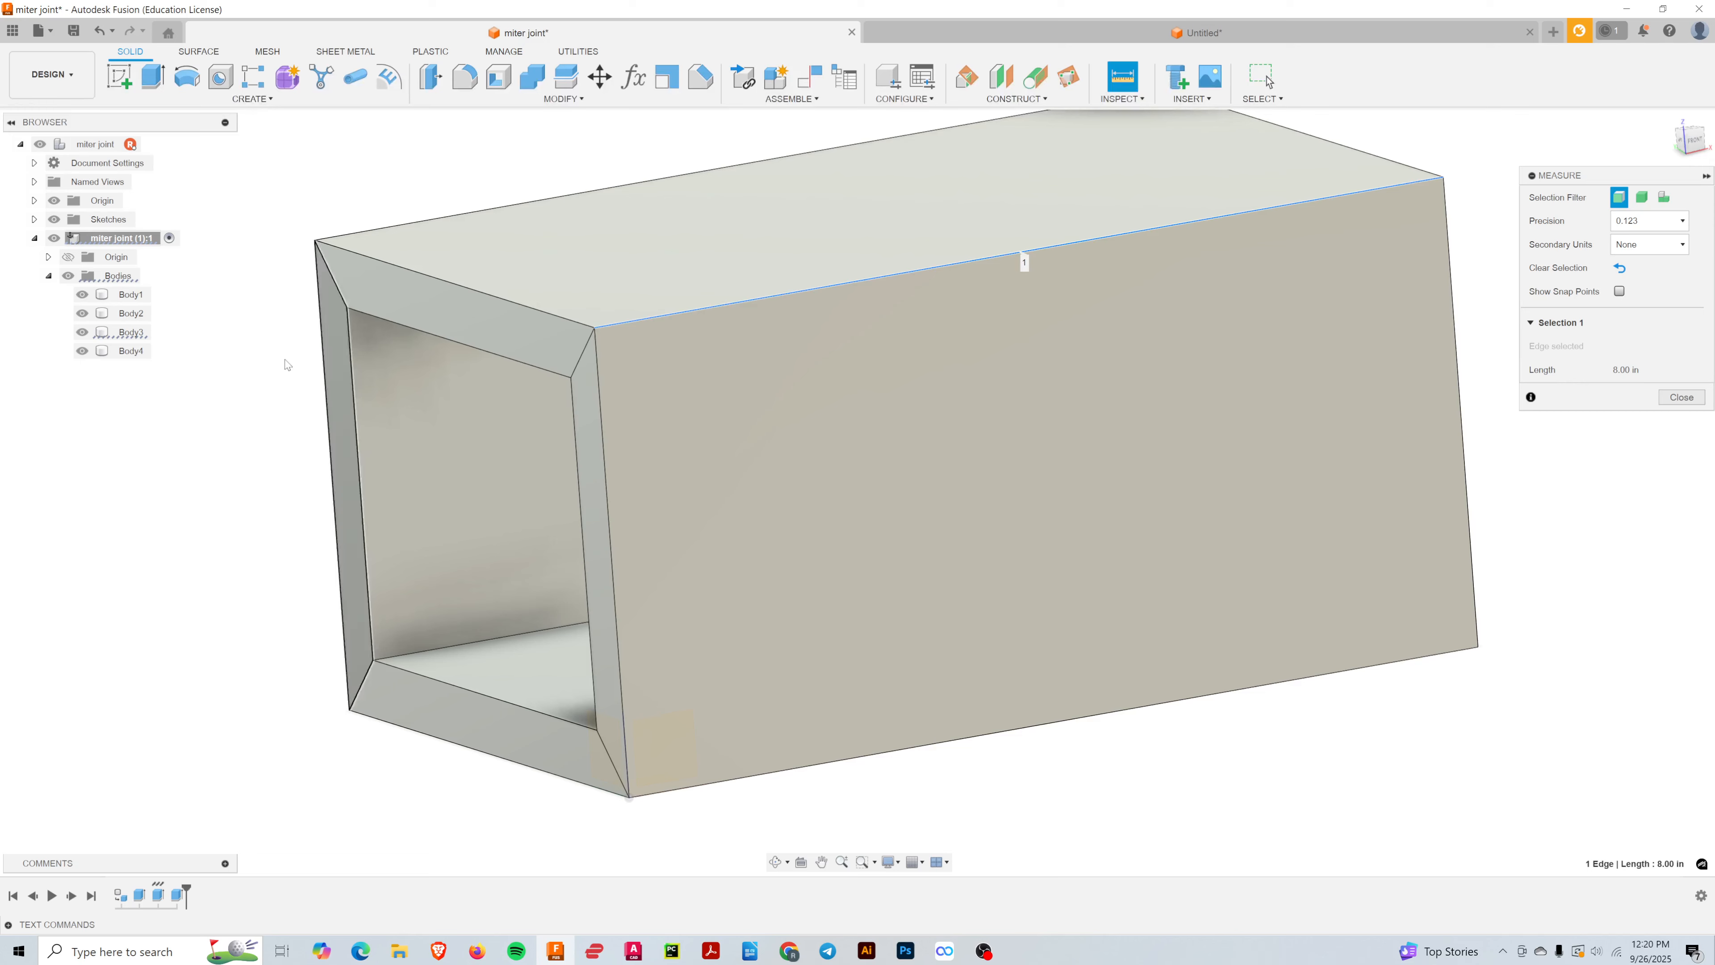
click(256, 461)
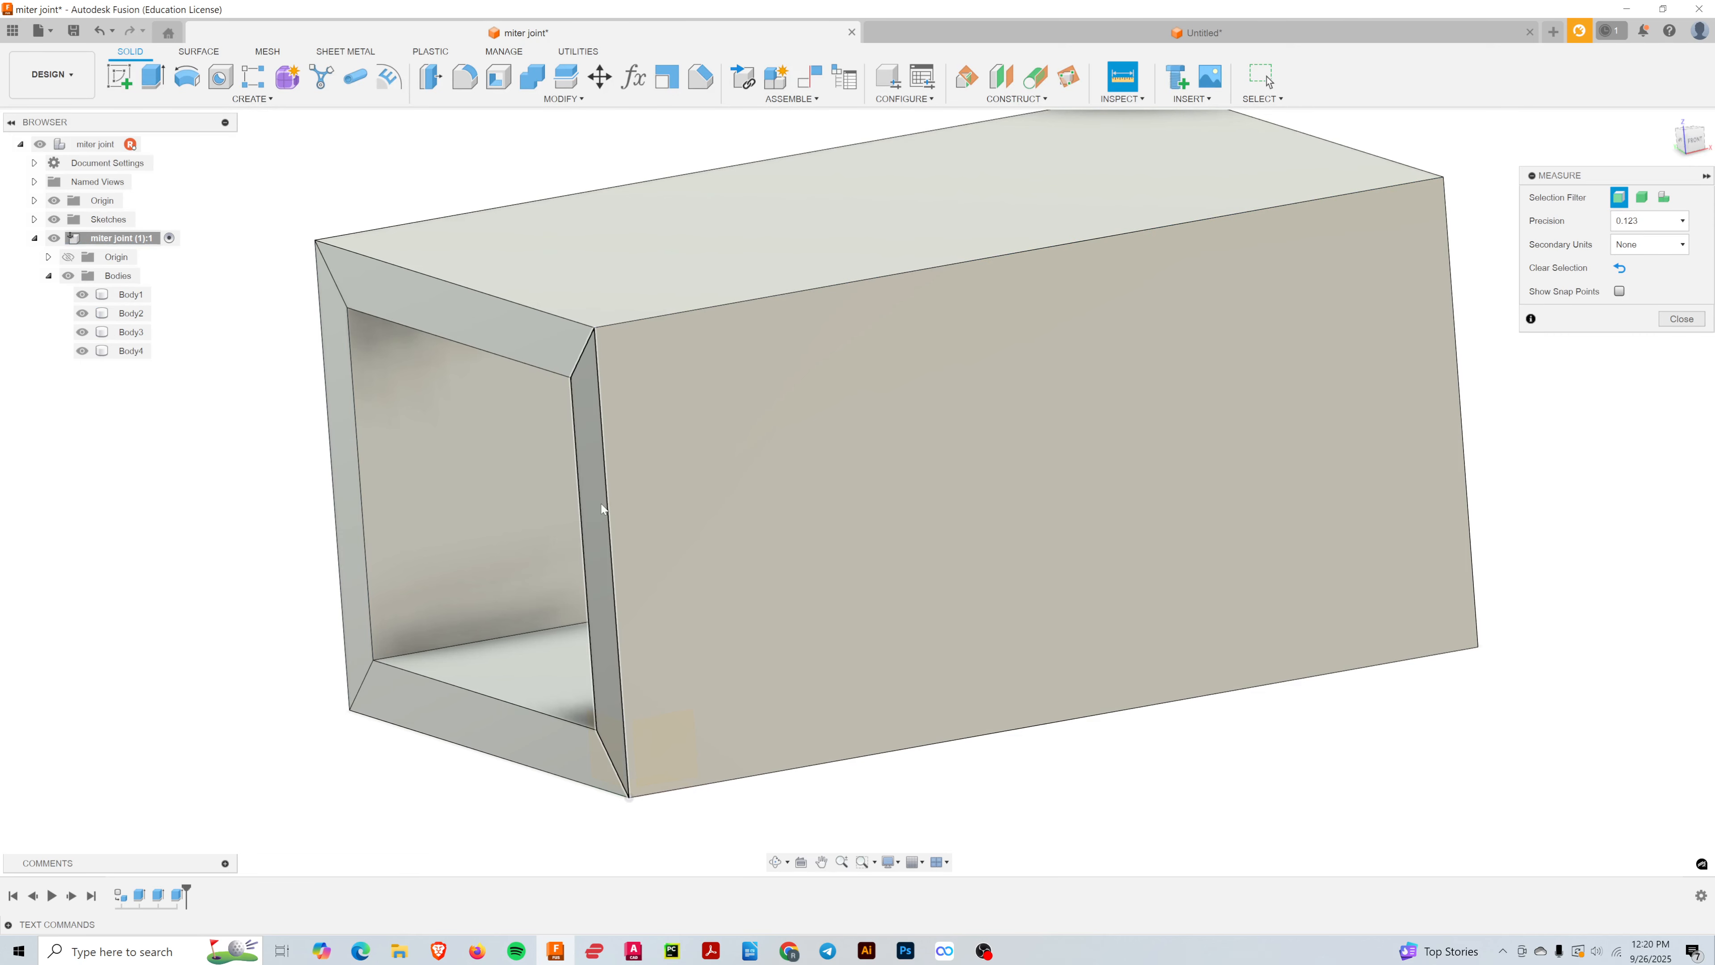
click(608, 502)
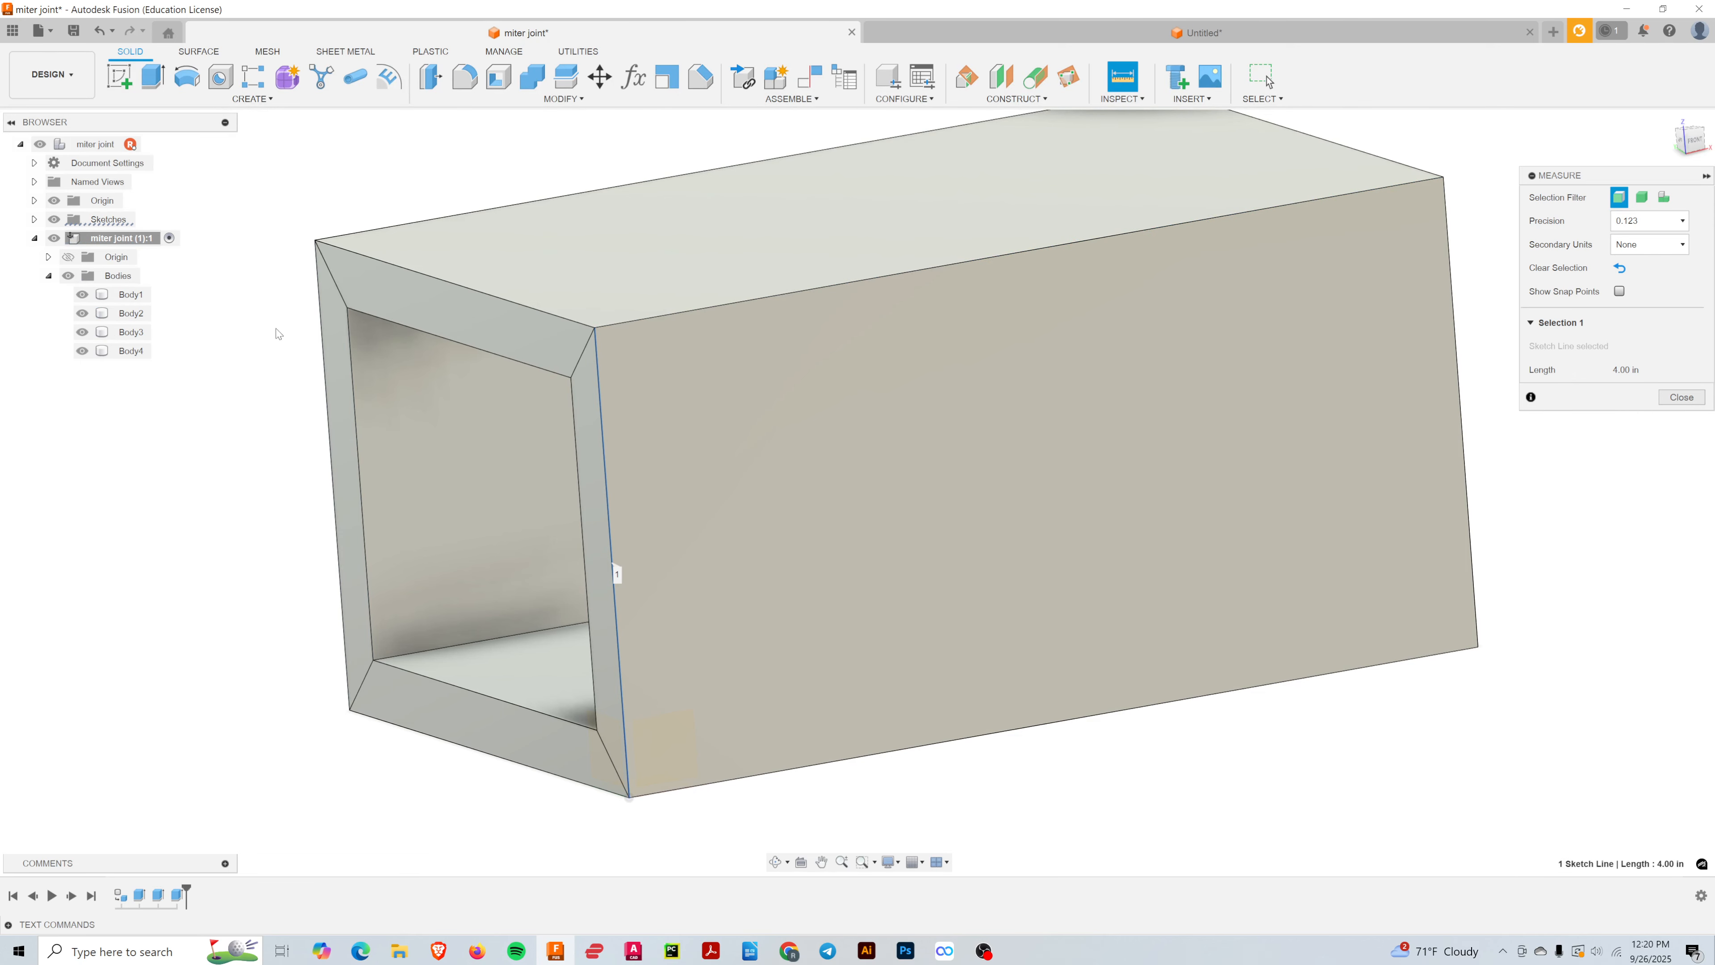
click(241, 360)
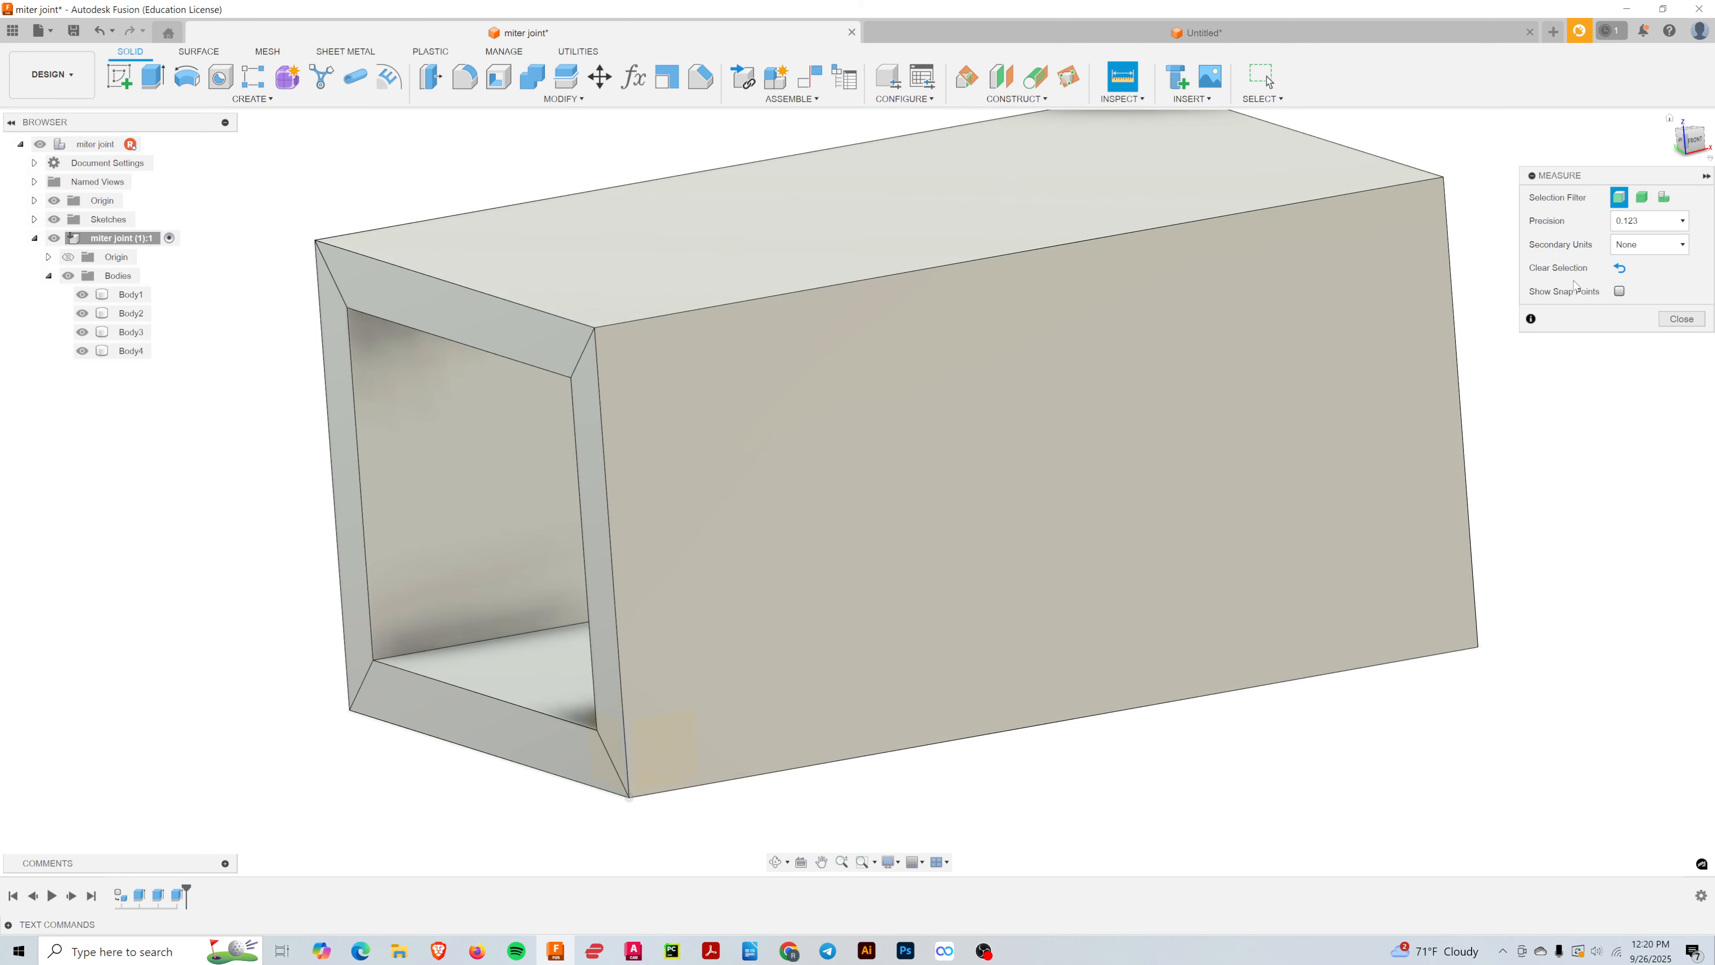
click(1691, 317)
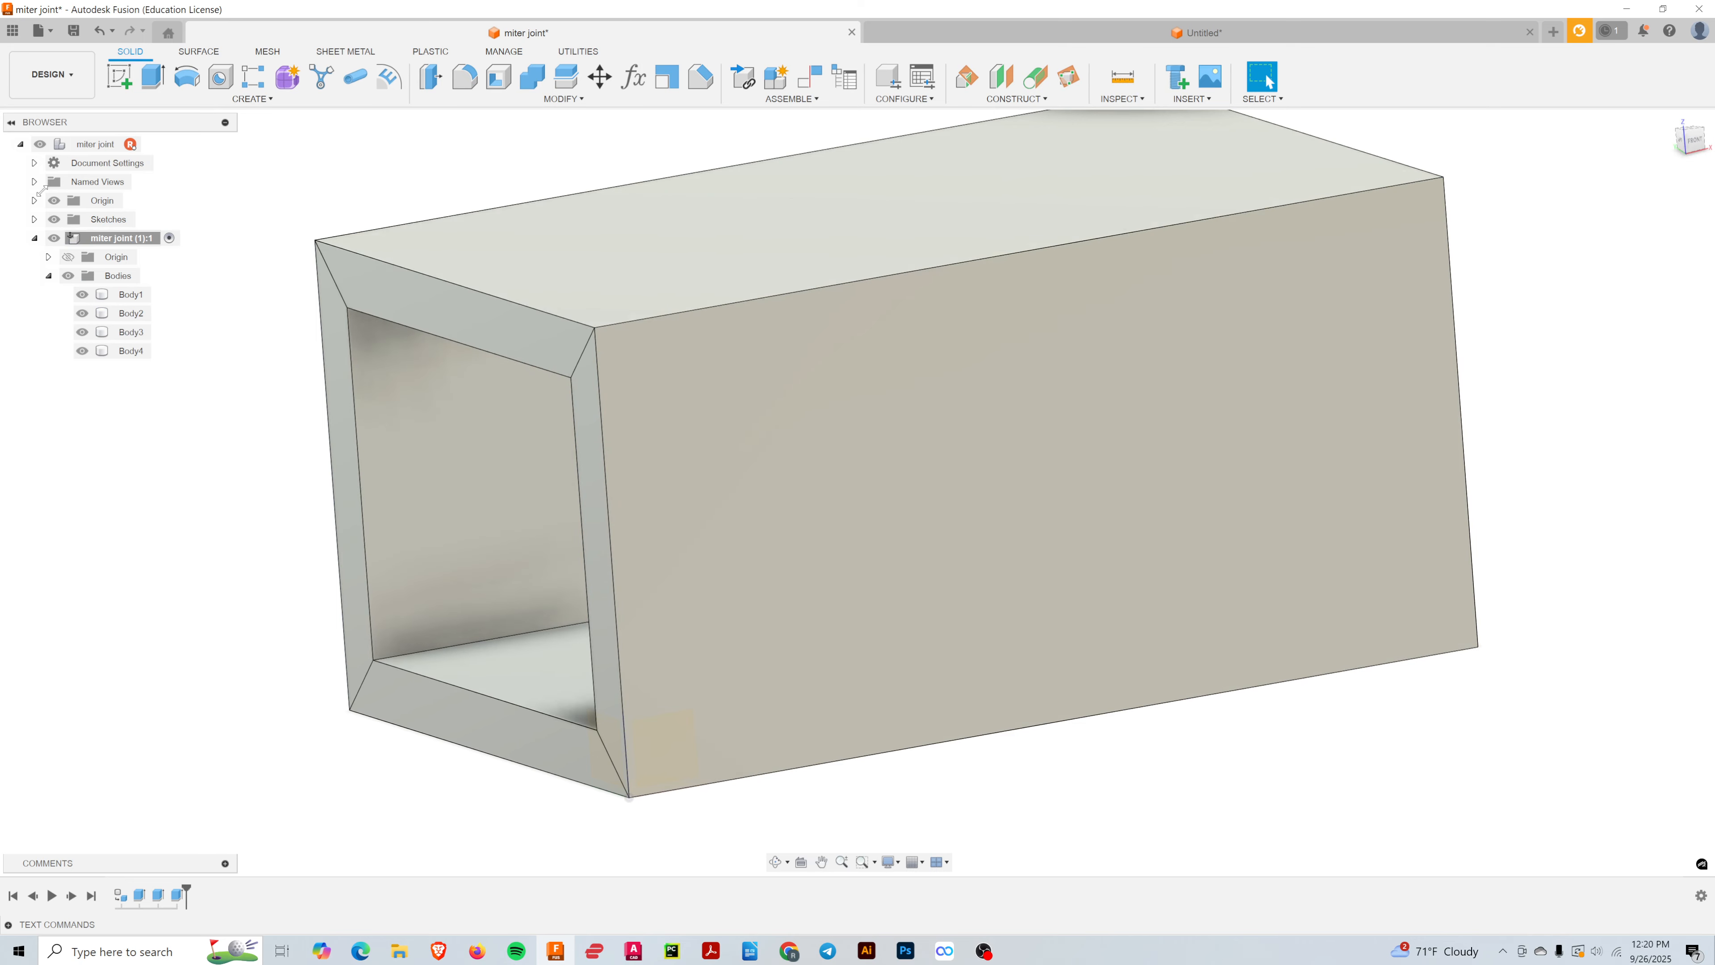
- Expand the sketches, select Sketch1, and examine where its profile lies on the box from the side and at an angle
click(34, 219)
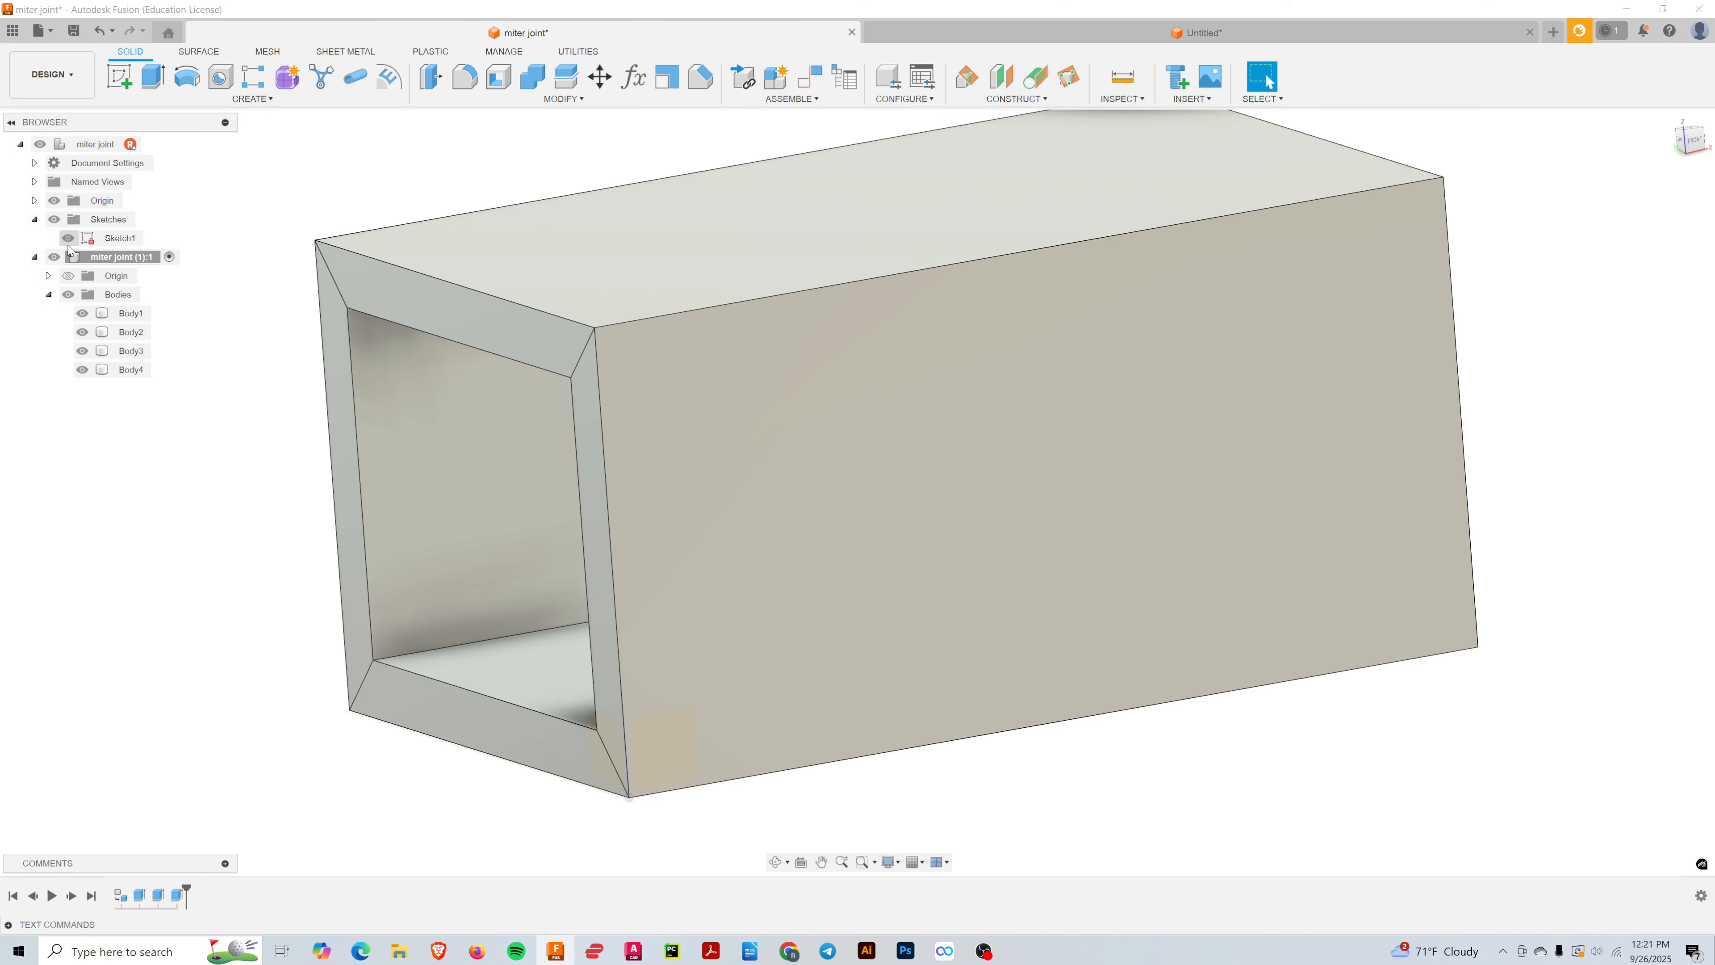
click(114, 240)
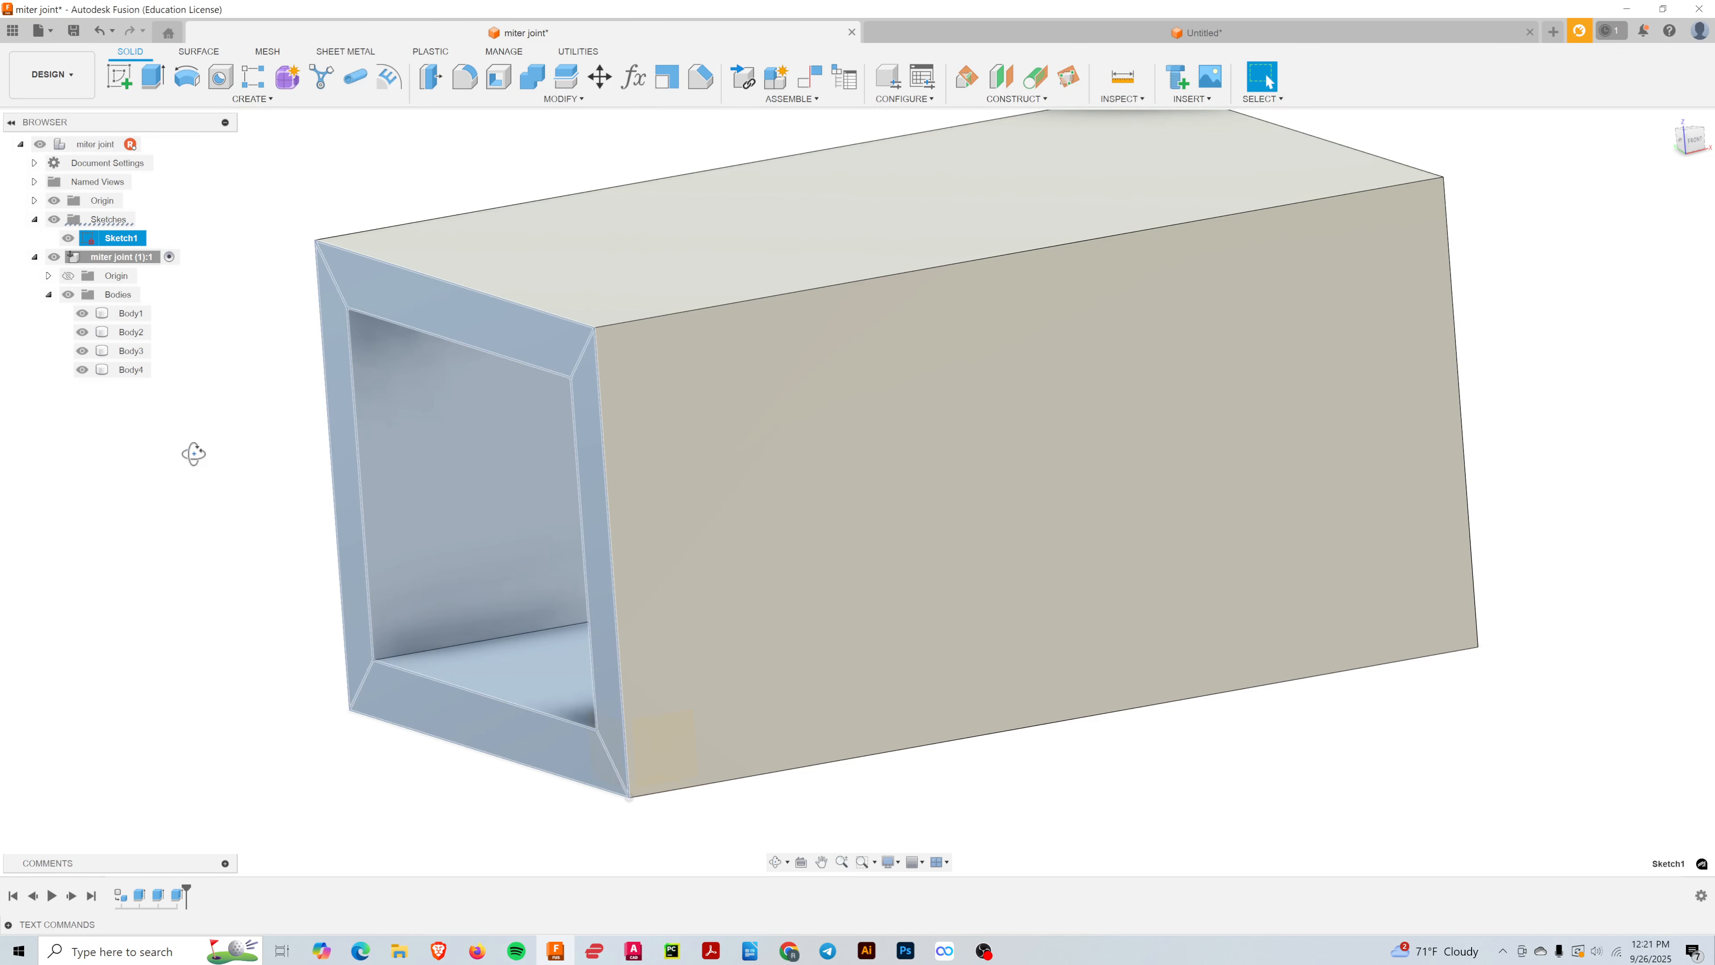
mouse_move(195, 466)
shift+middle_down()
mouse_move(298, 433)
mouse_move(428, 451)
mouse_move(406, 456)
mouse_move(730, 394)
shift+middle_up()
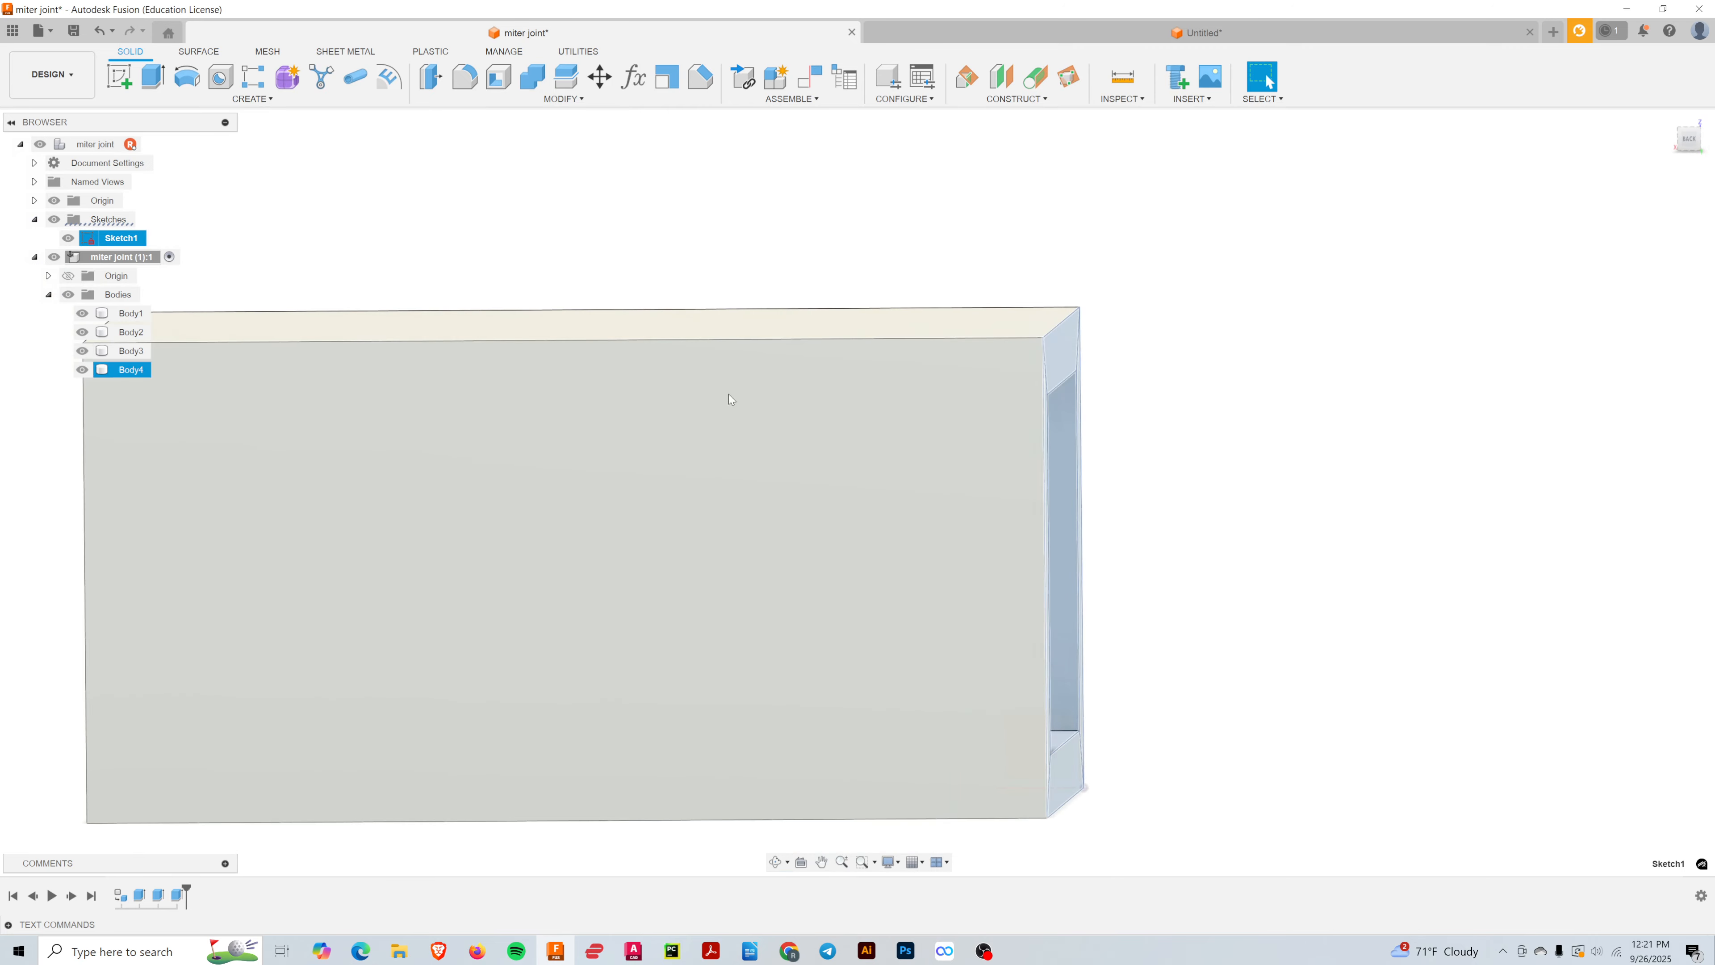
click(1689, 140)
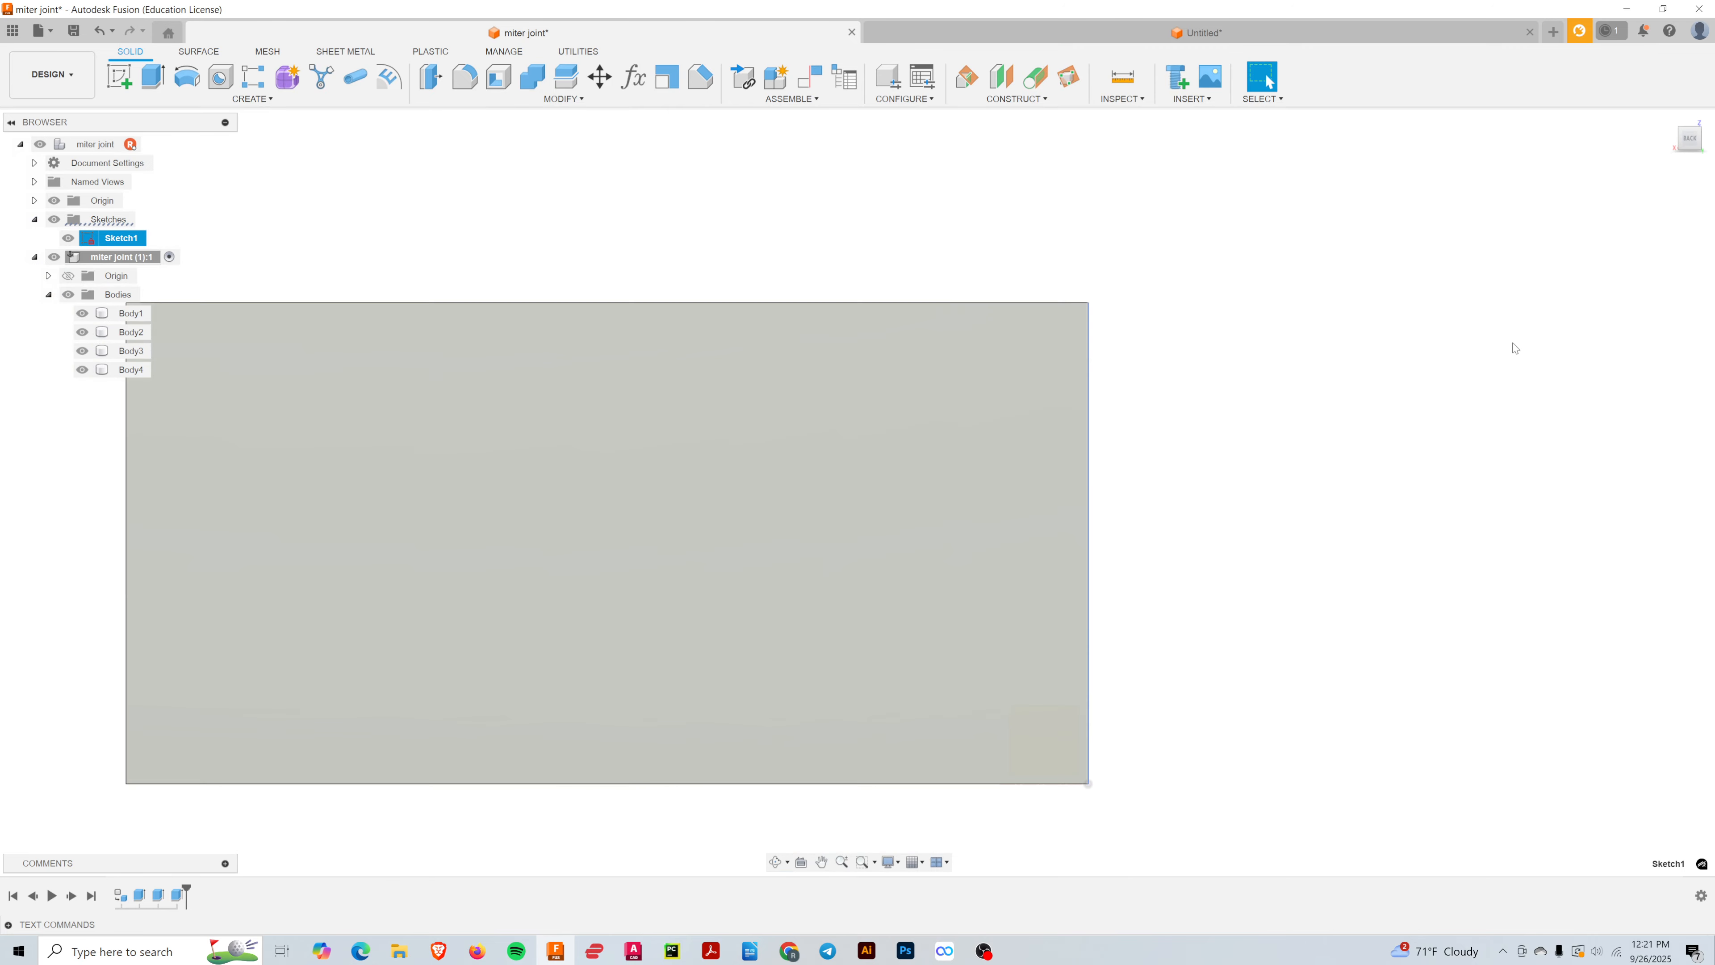
scroll(1057, 433, up, 5)
scroll(1179, 444, down, 5)
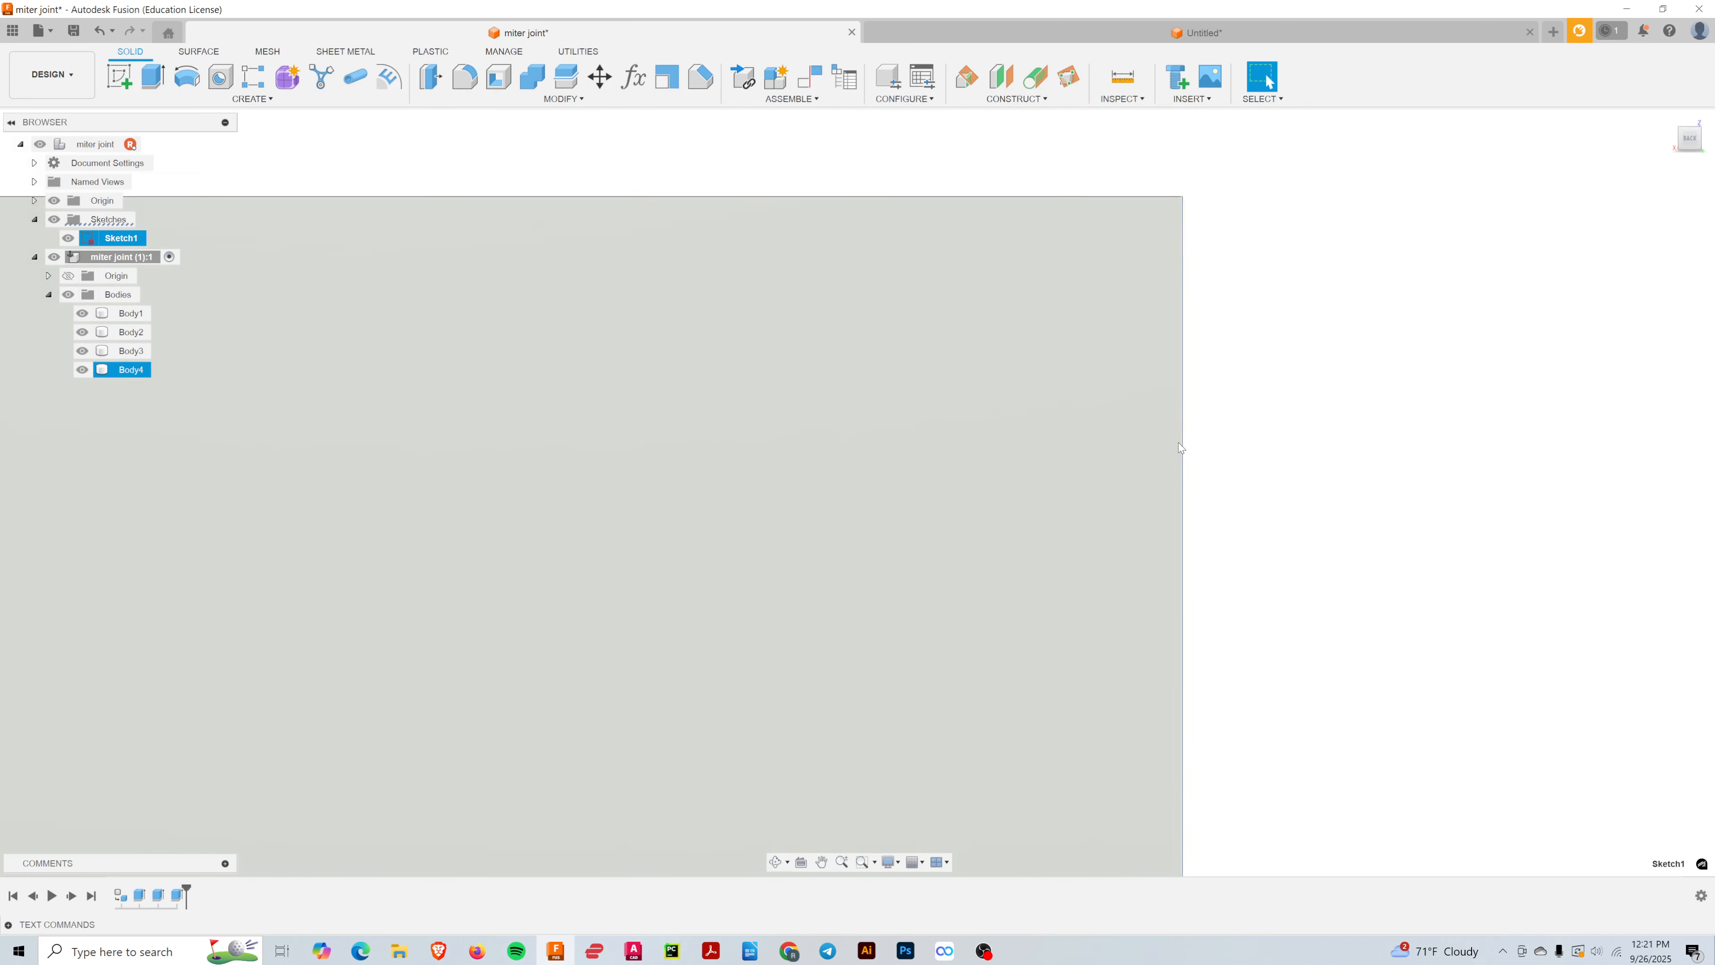
shift+middle_drag(1295, 464, 1040, 519)
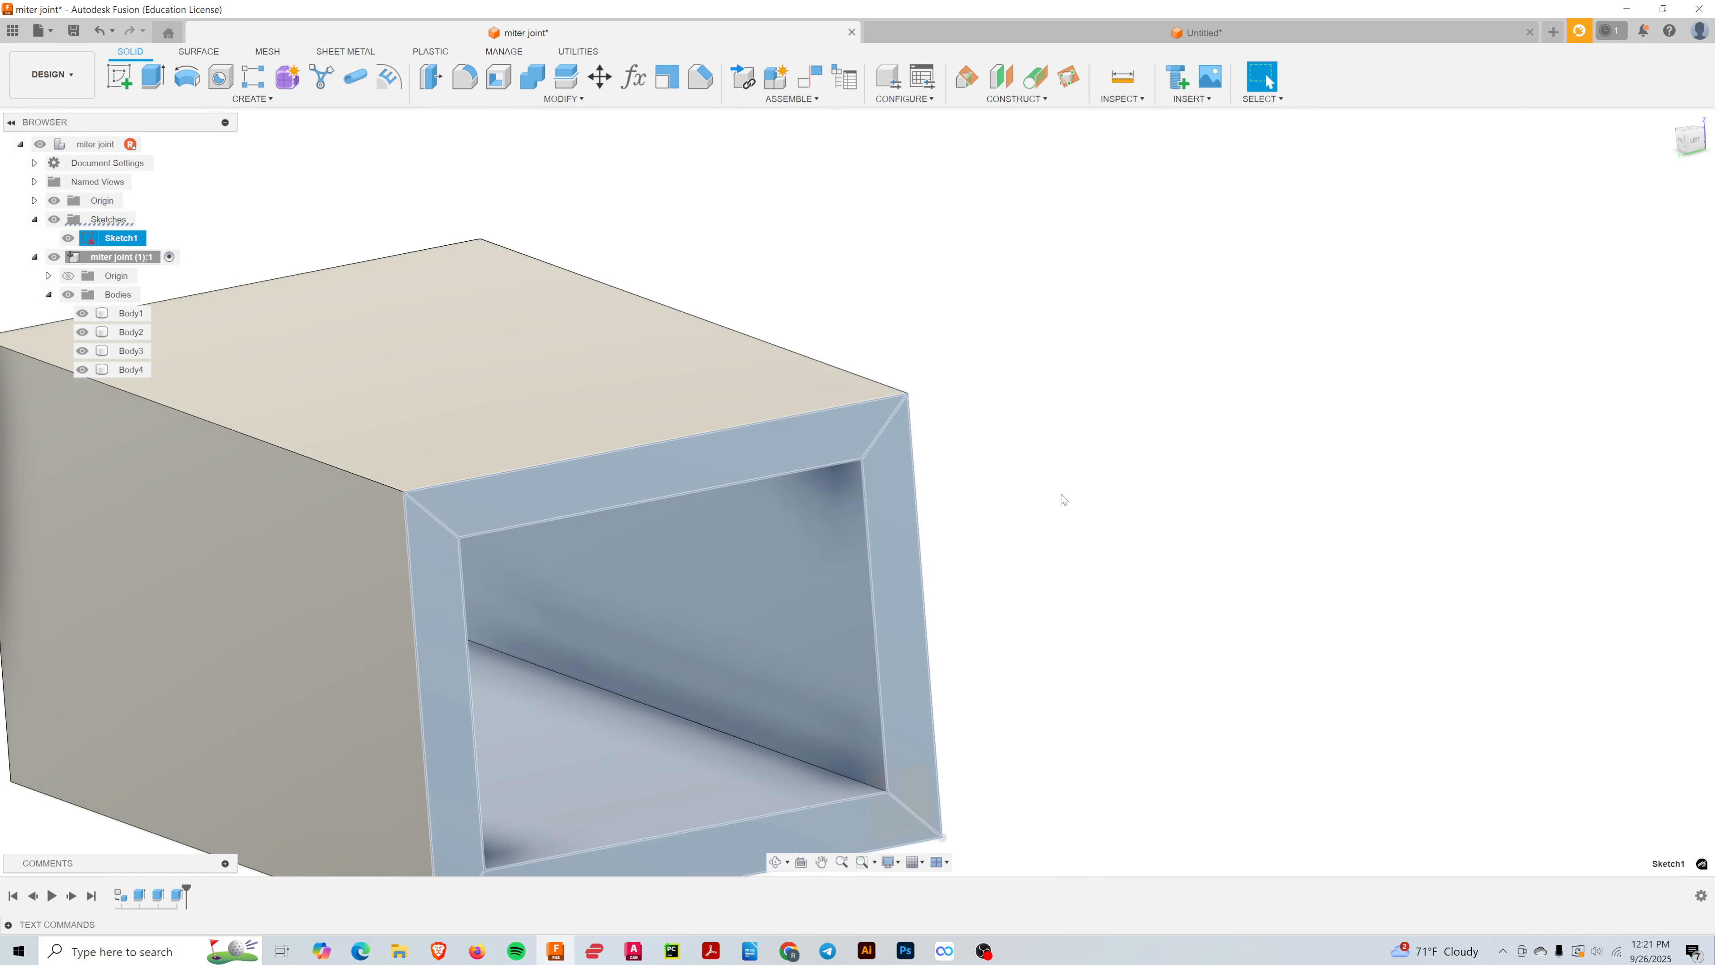
shift+middle_drag(815, 448, 1060, 532)
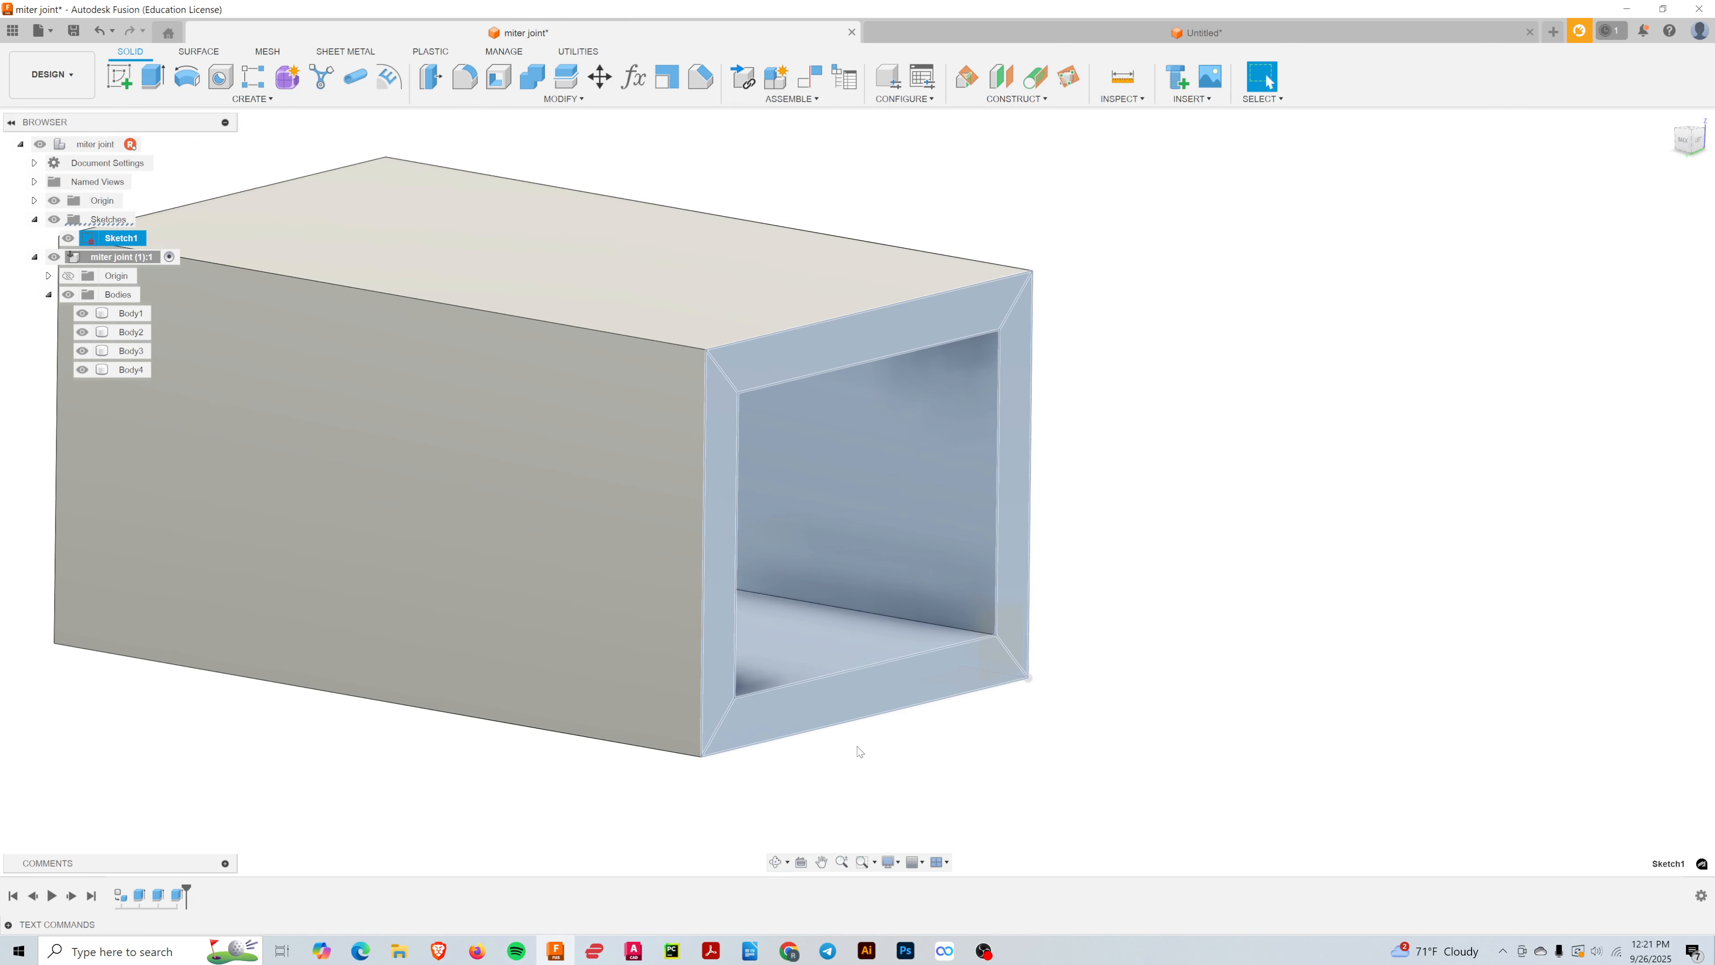
- Highlight Sketch1 again to examine which profiles it covers at the box's open end
click(1147, 698)
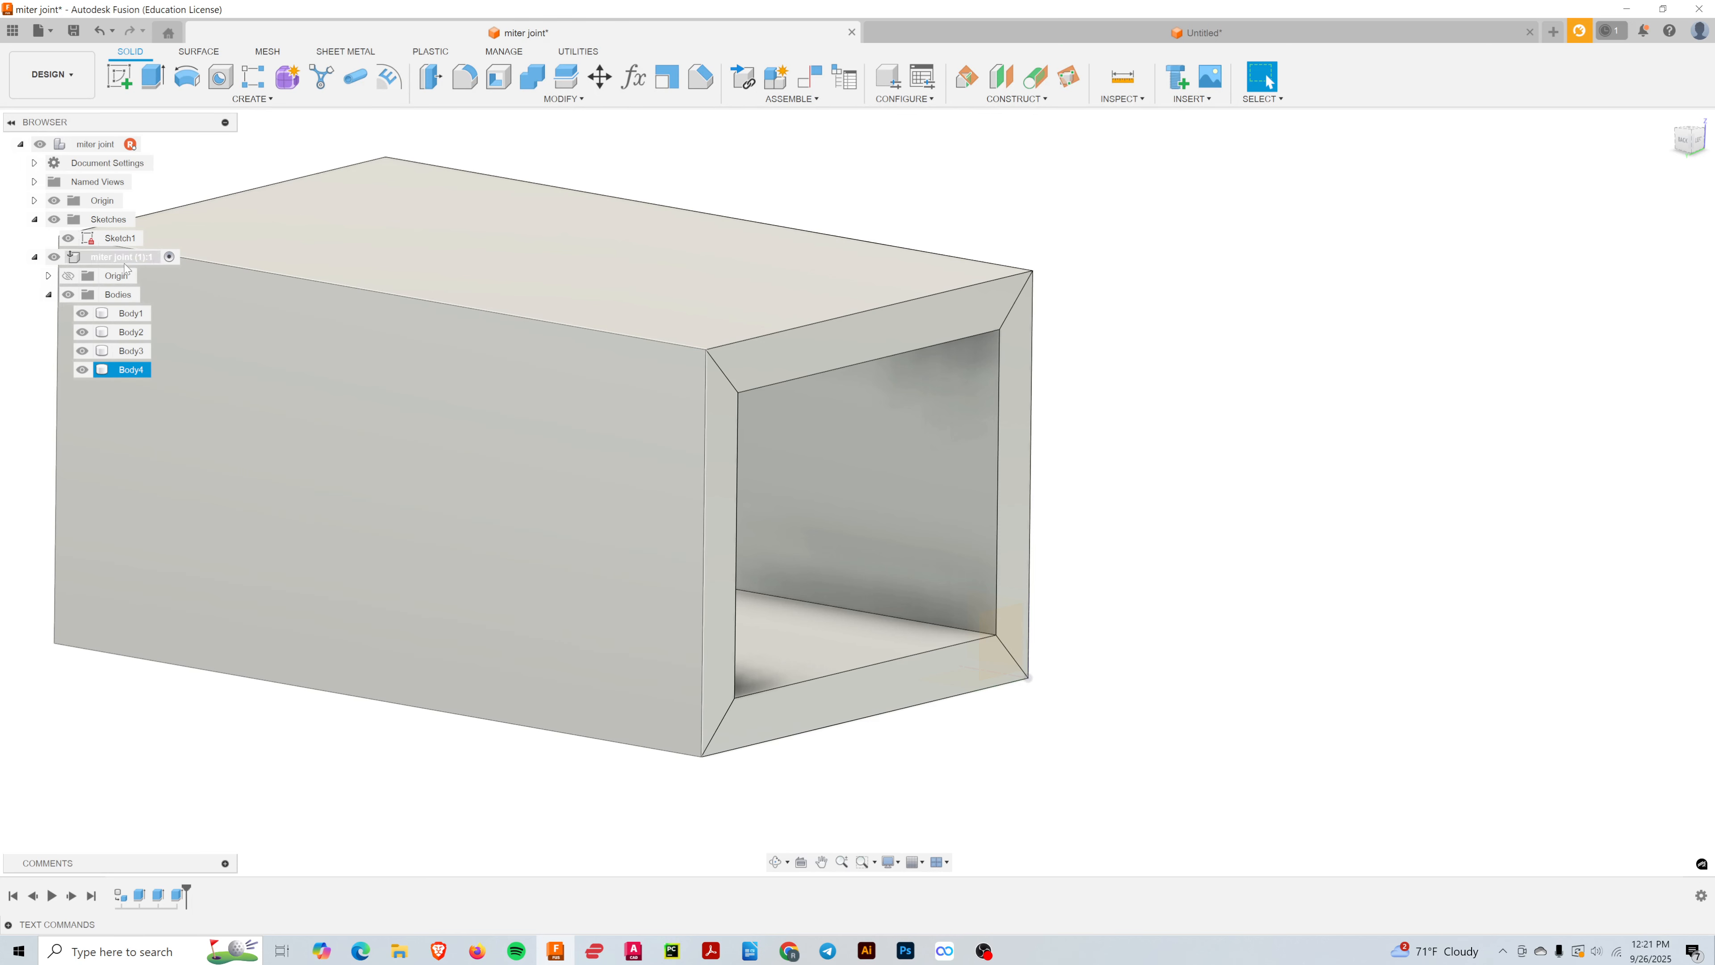
click(108, 240)
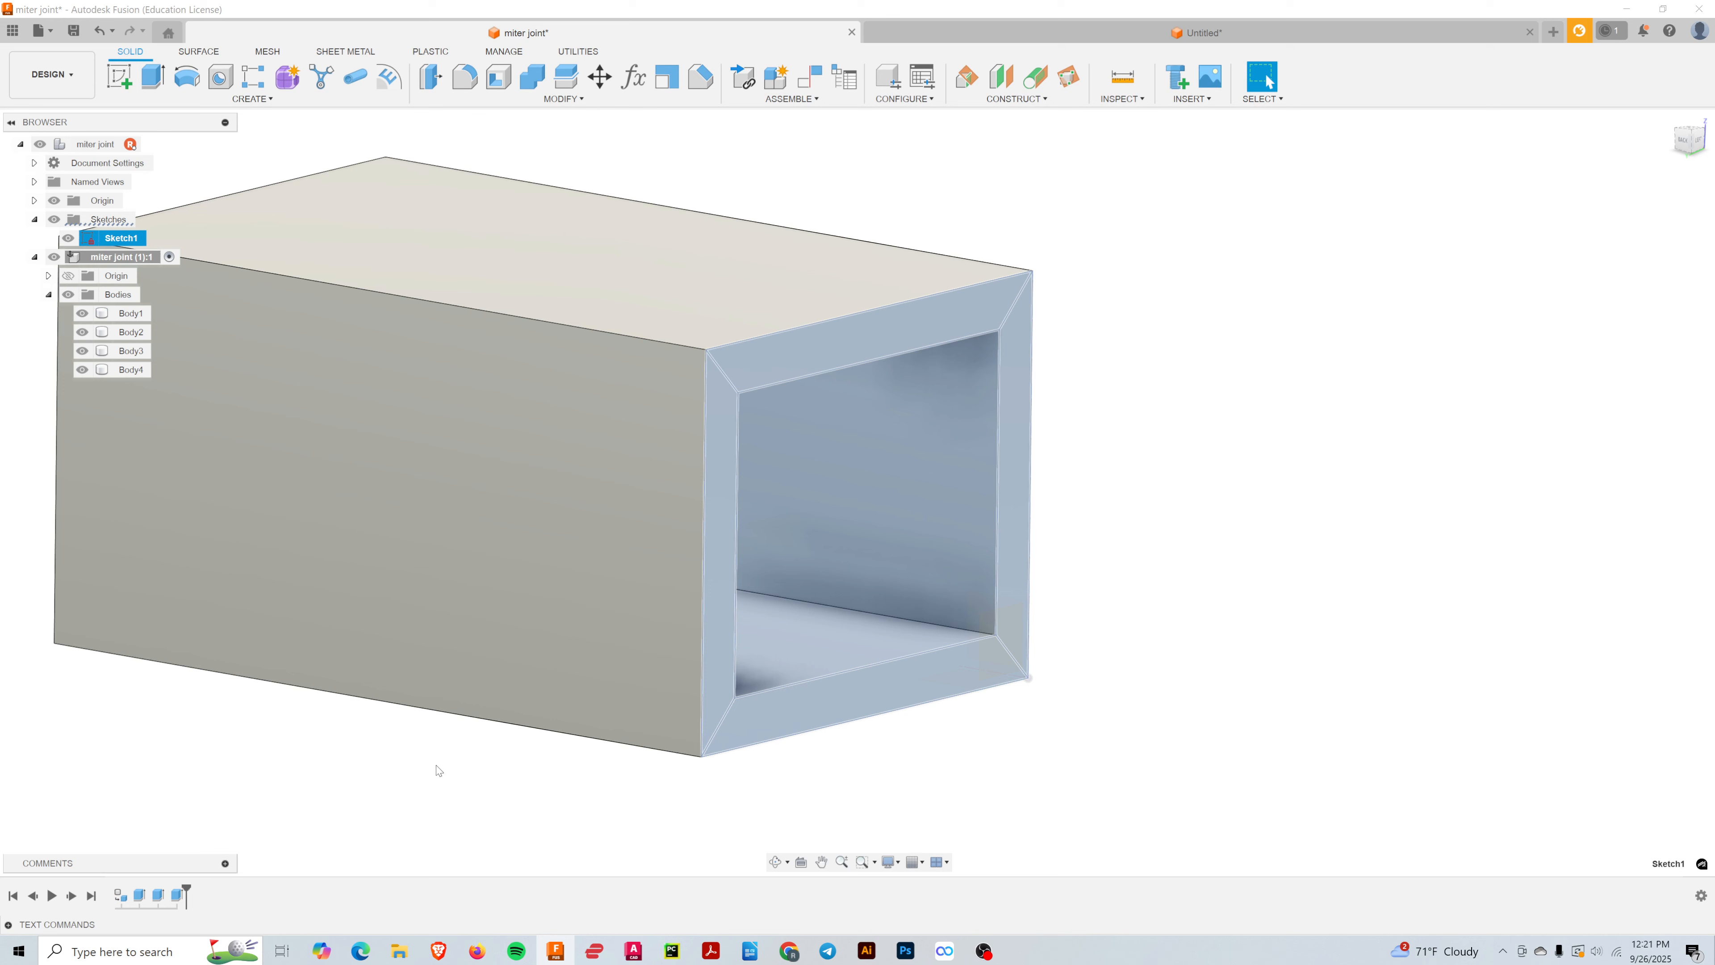
click(438, 770)
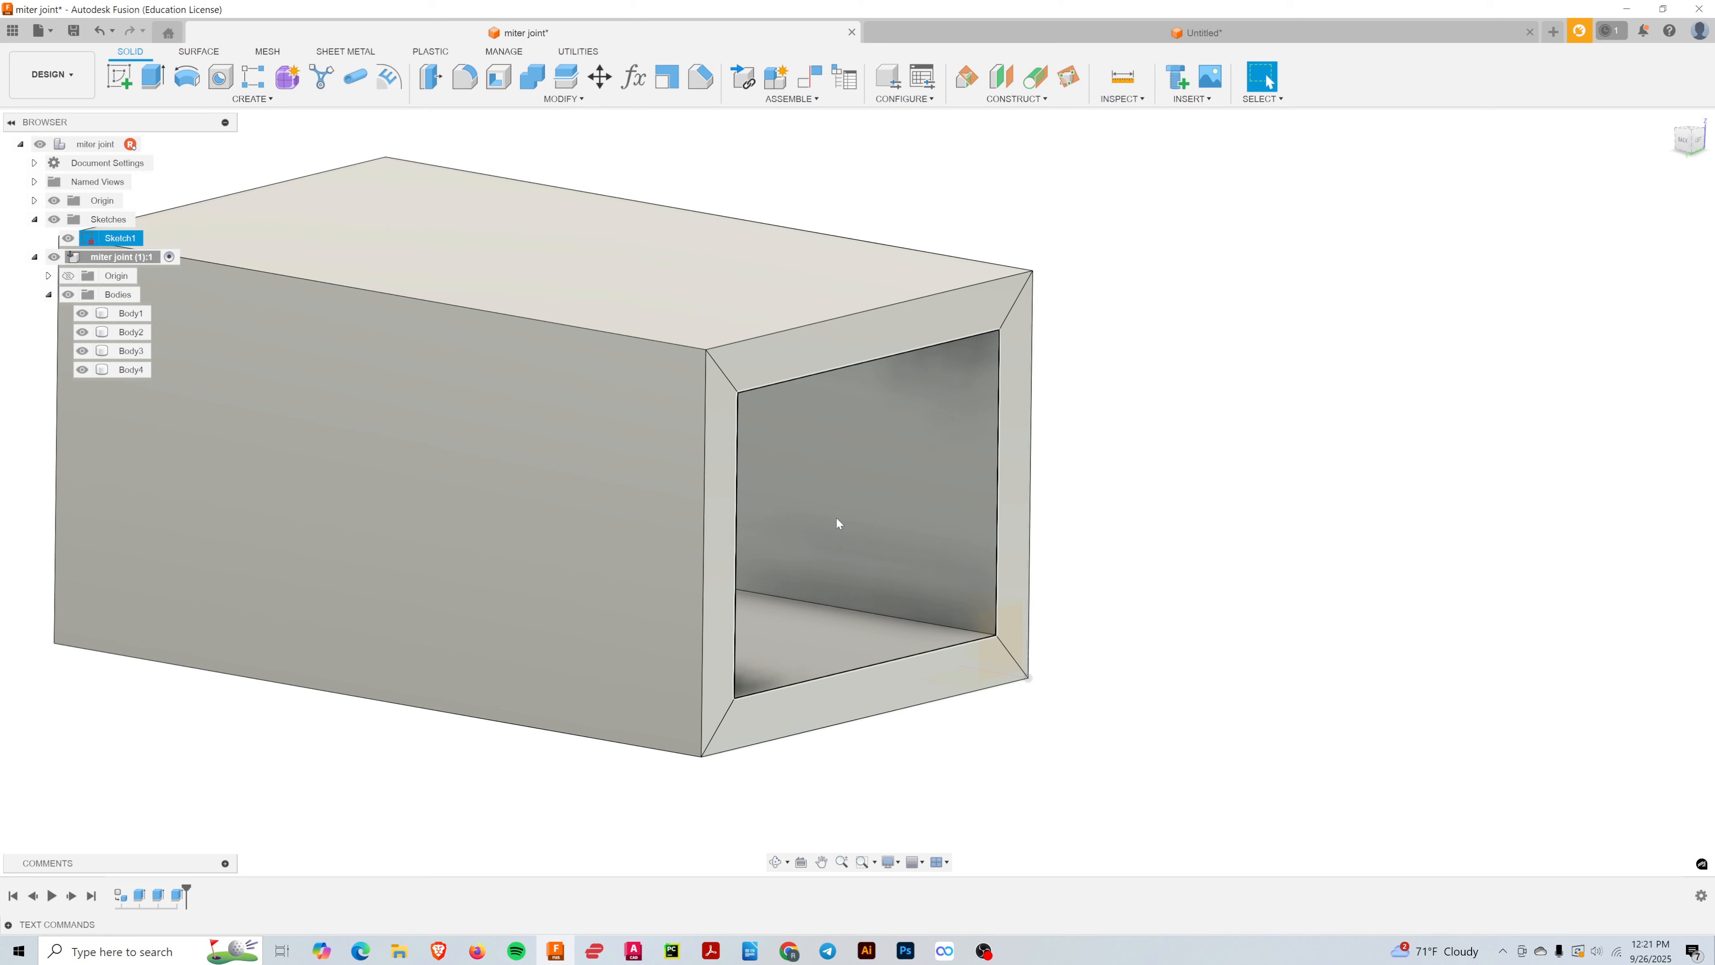
- Extrude all five Sketch1 profiles inward by mthick as a new body, forming an end cap at the box's open end
click(153, 78)
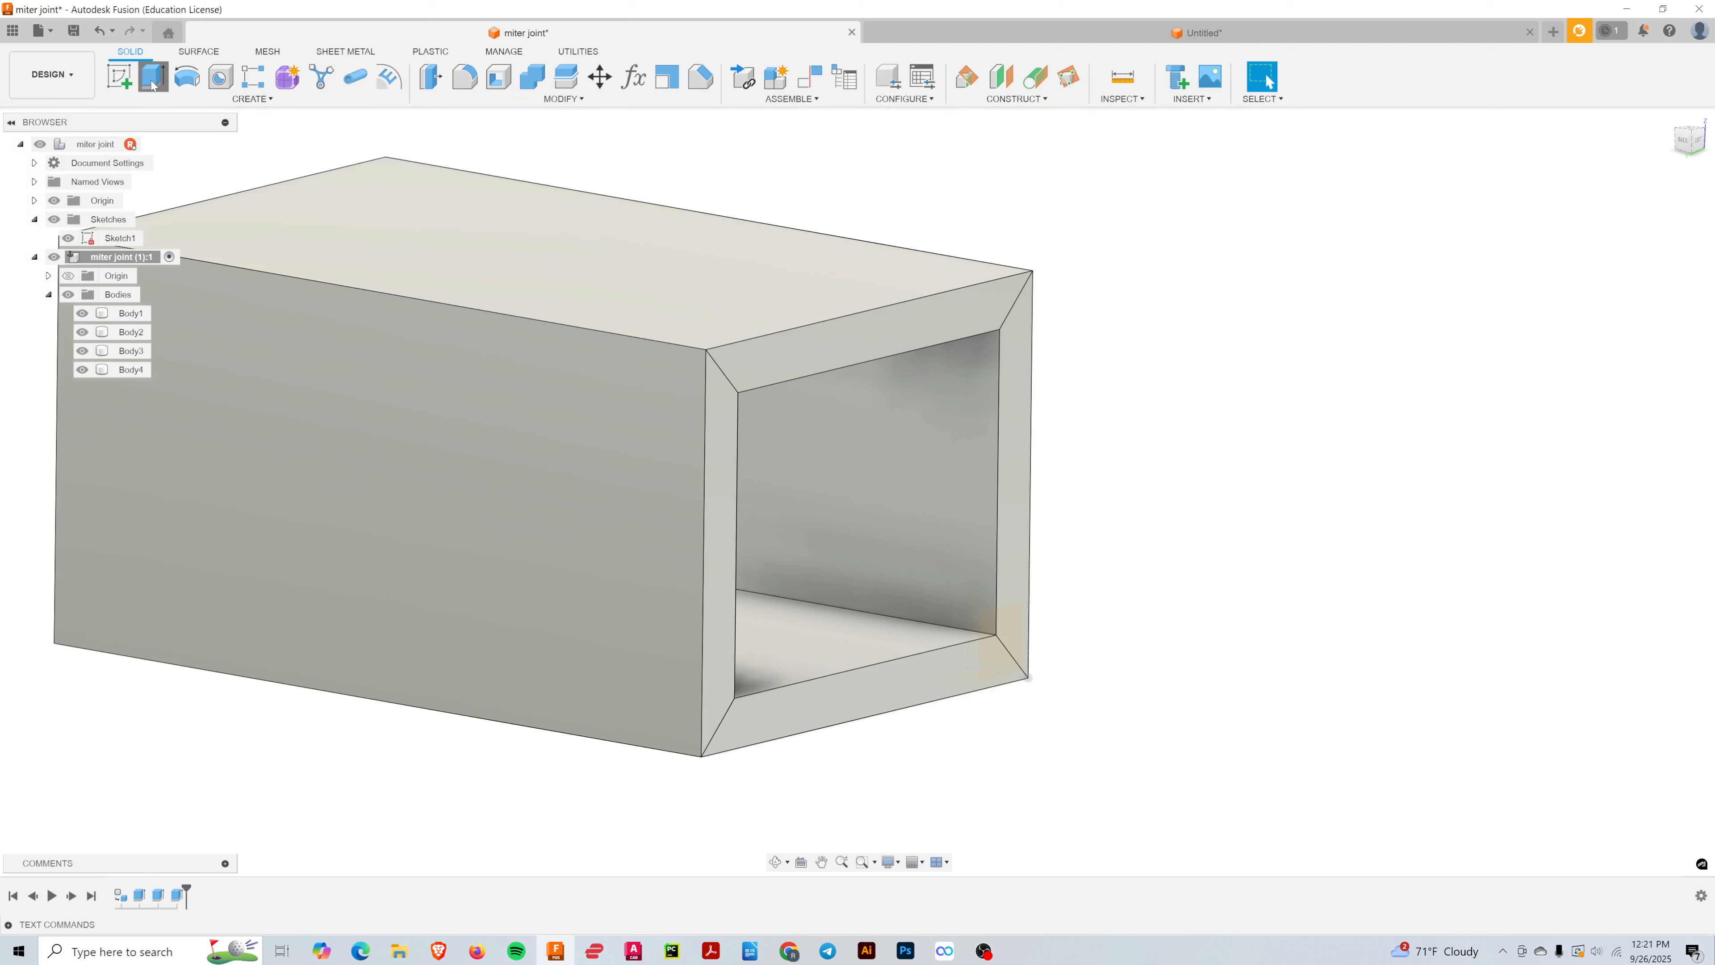
click(941, 493)
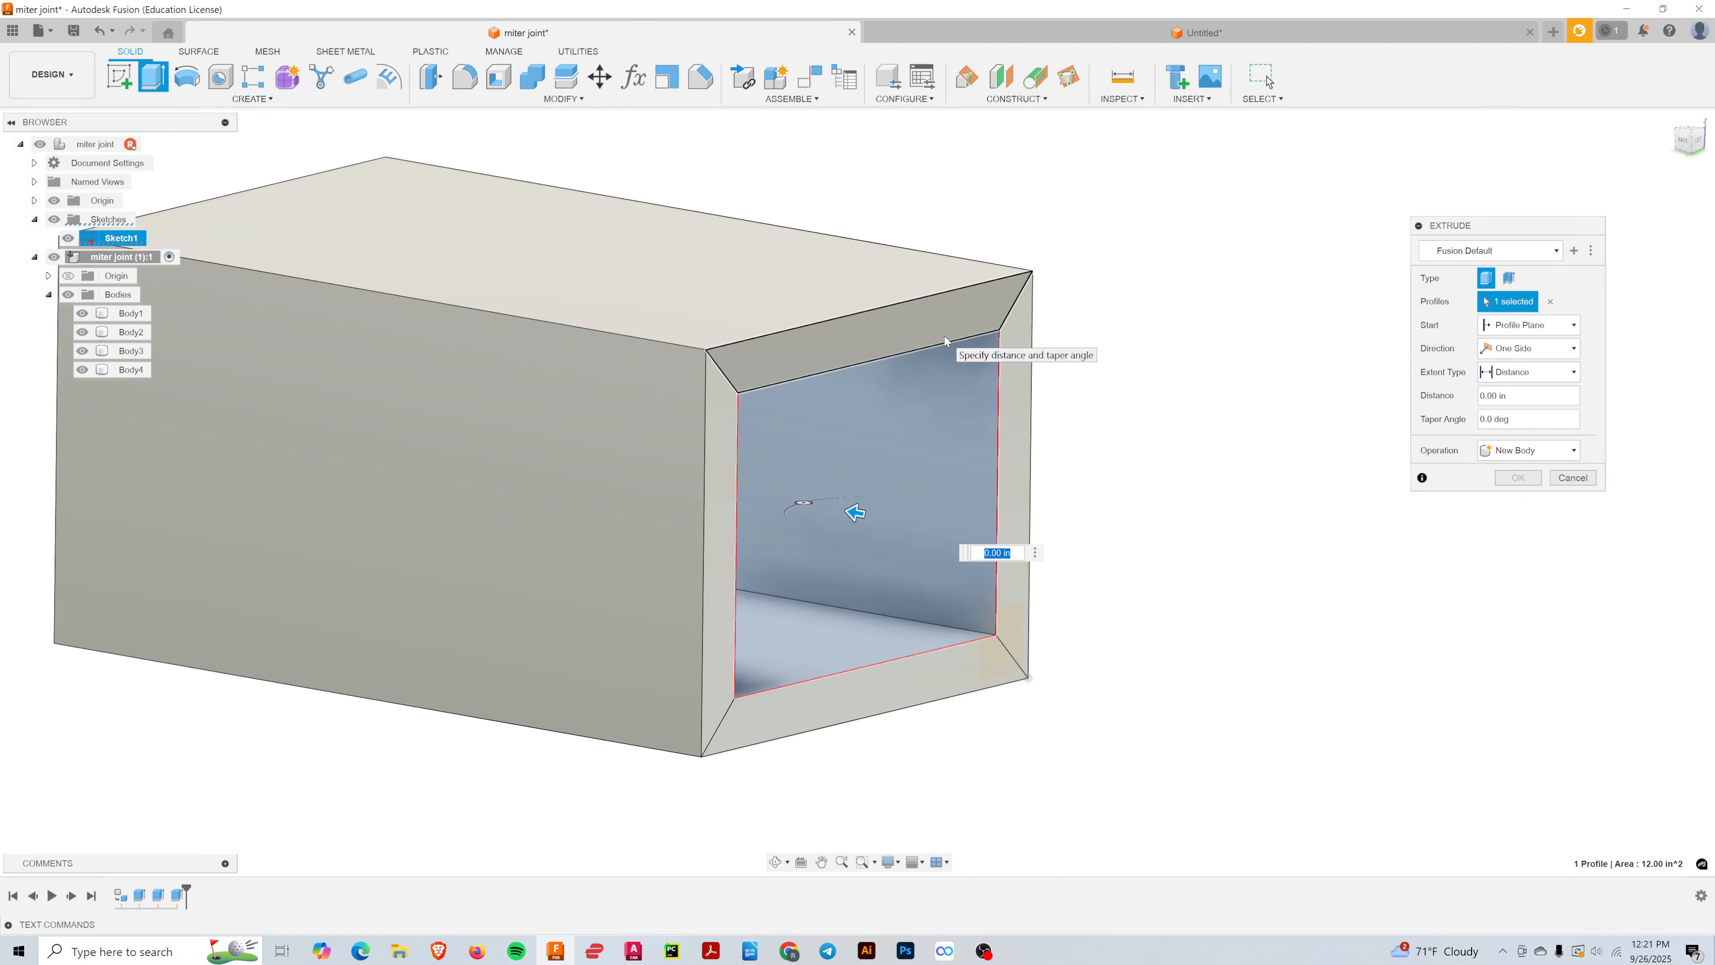
click(944, 335)
click(1009, 460)
click(835, 678)
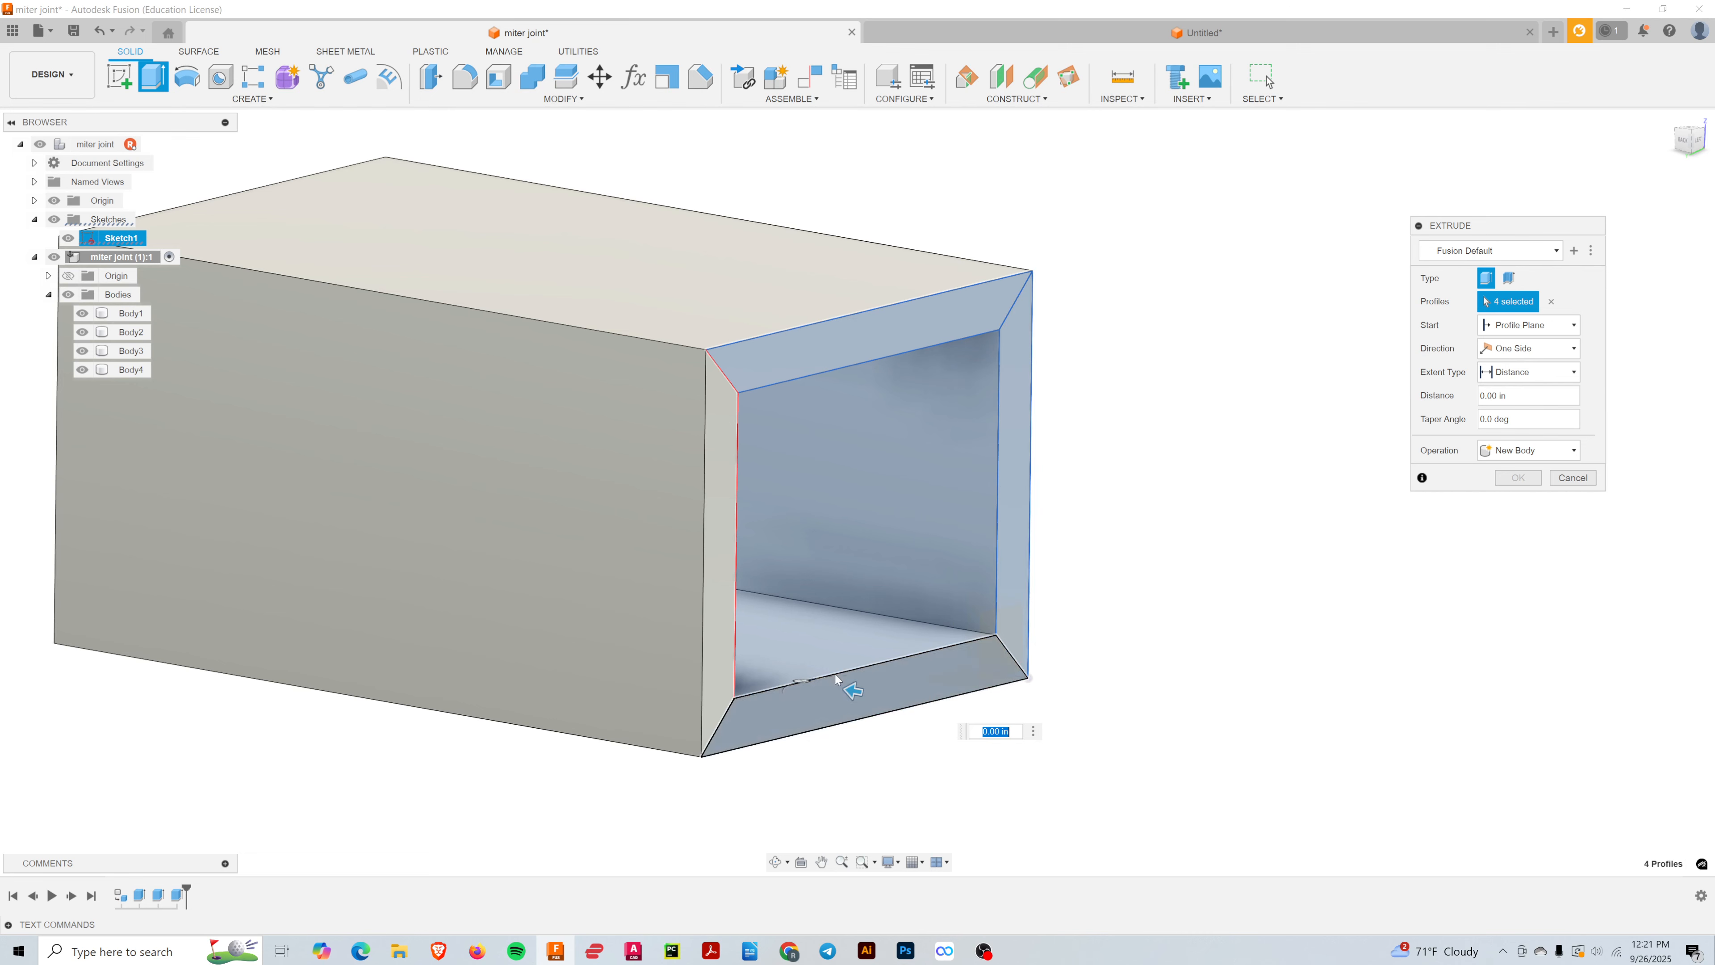
click(717, 634)
shift+middle_drag(928, 461, 1043, 512)
text(mth)
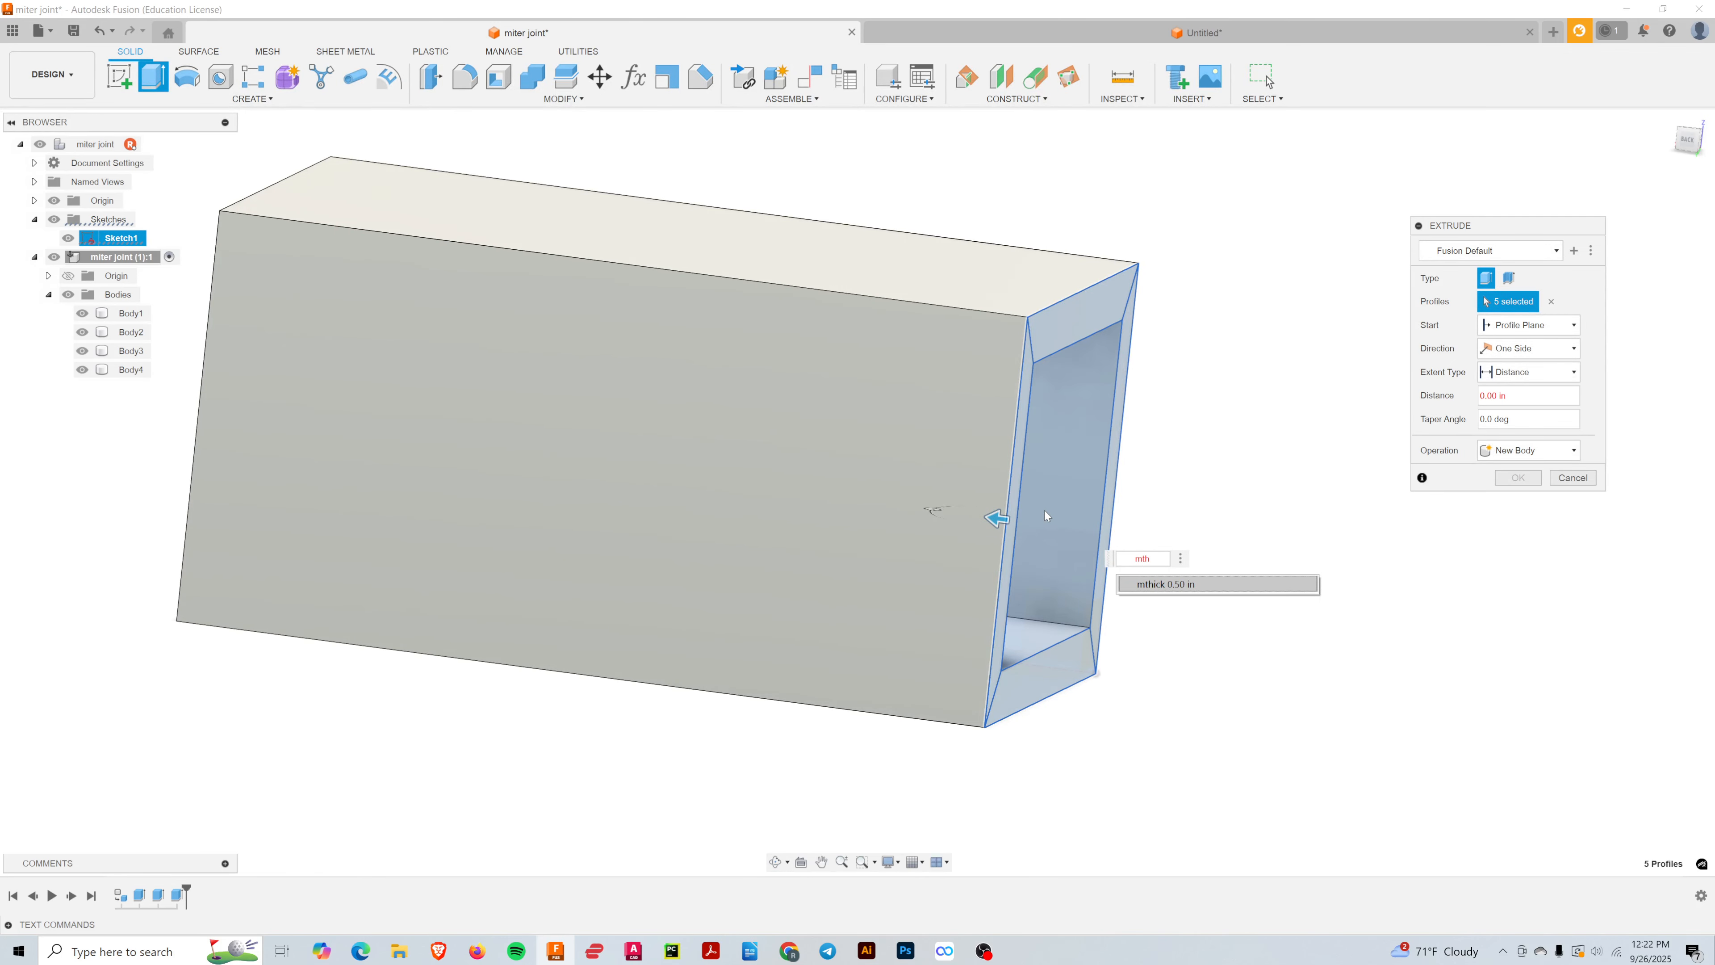
key(Return)
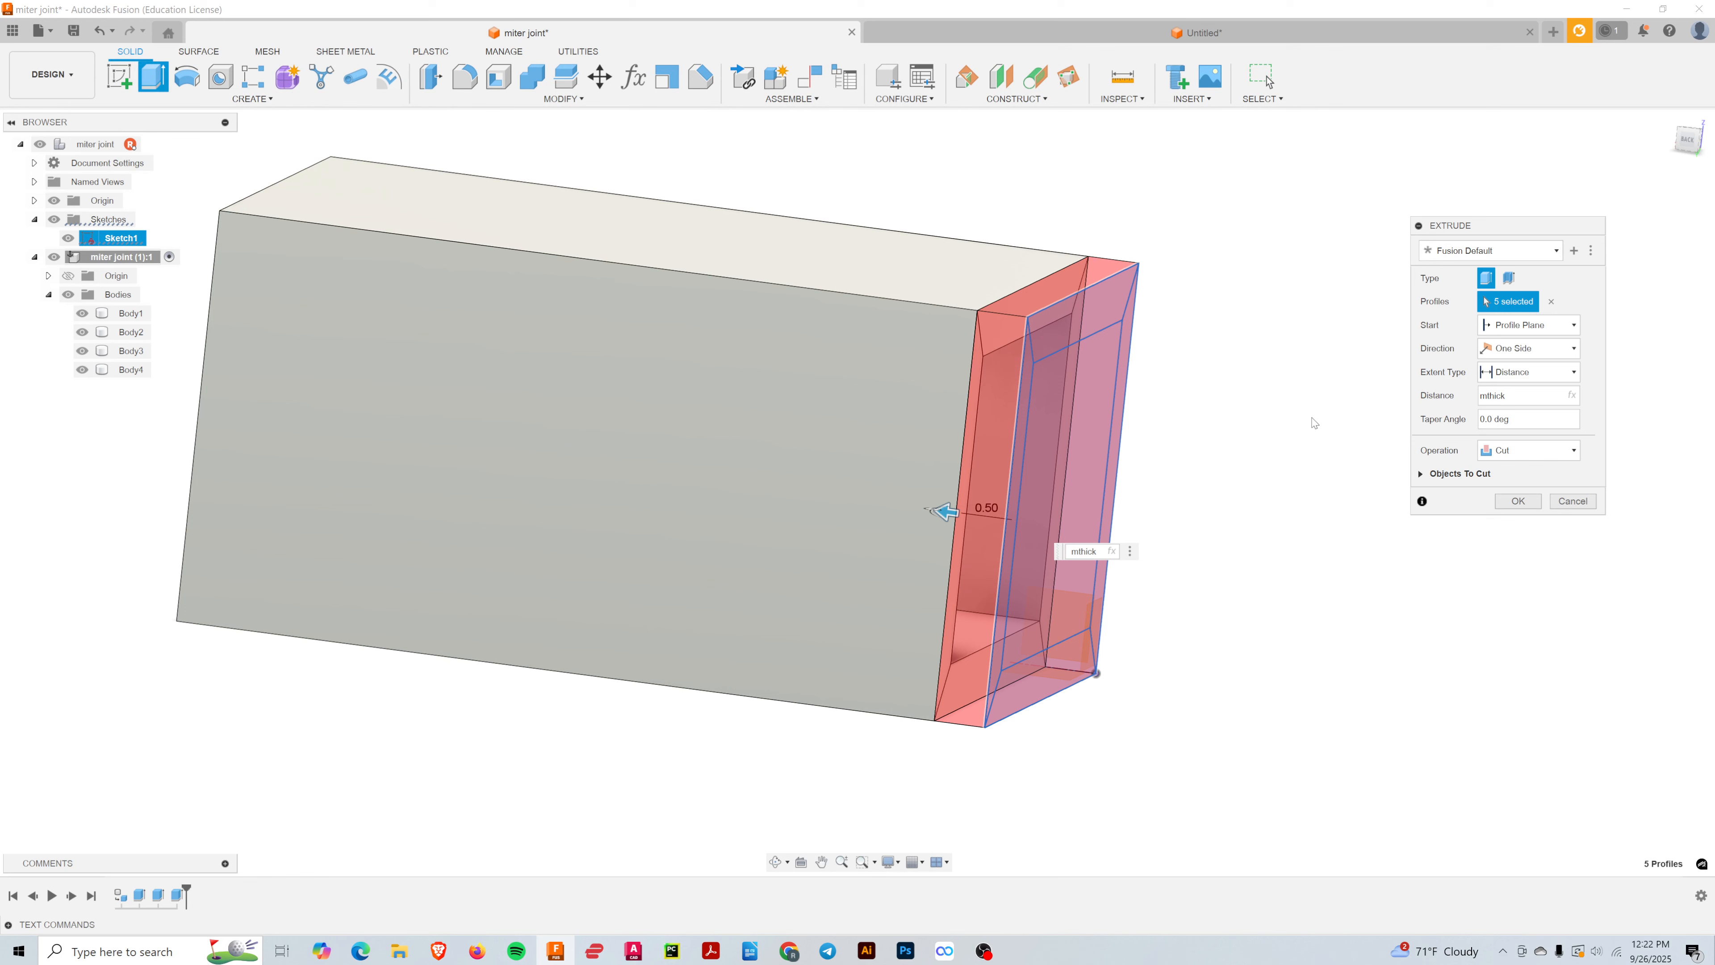
click(1527, 451)
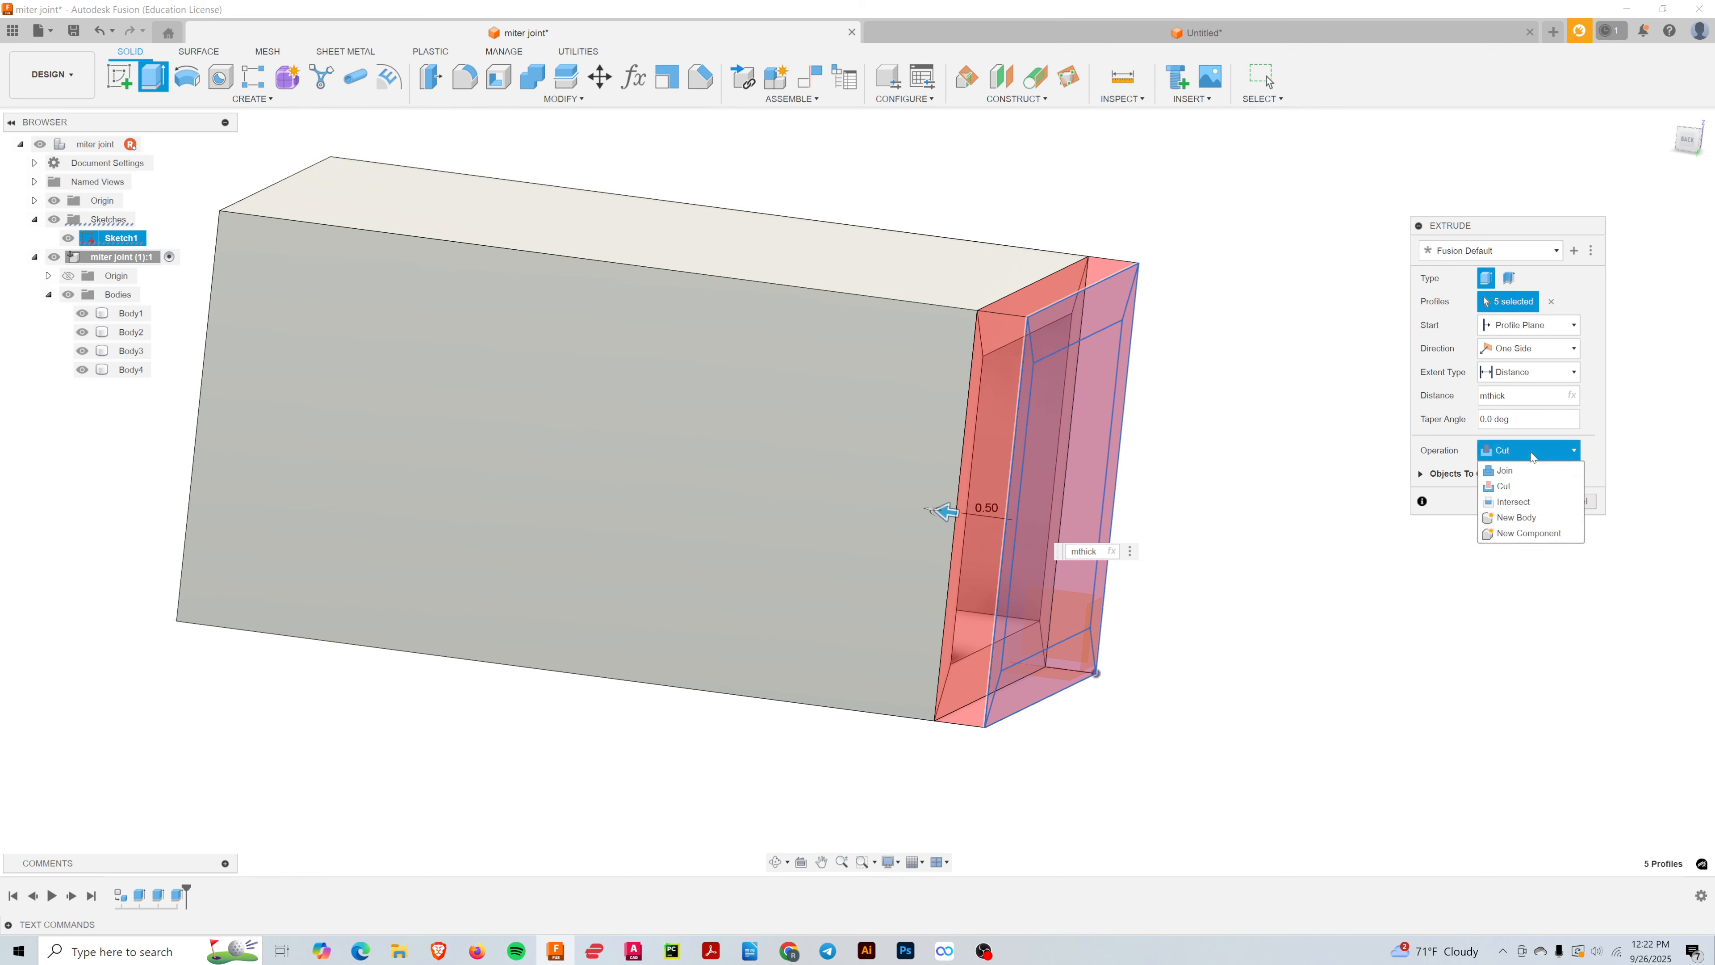
click(1530, 518)
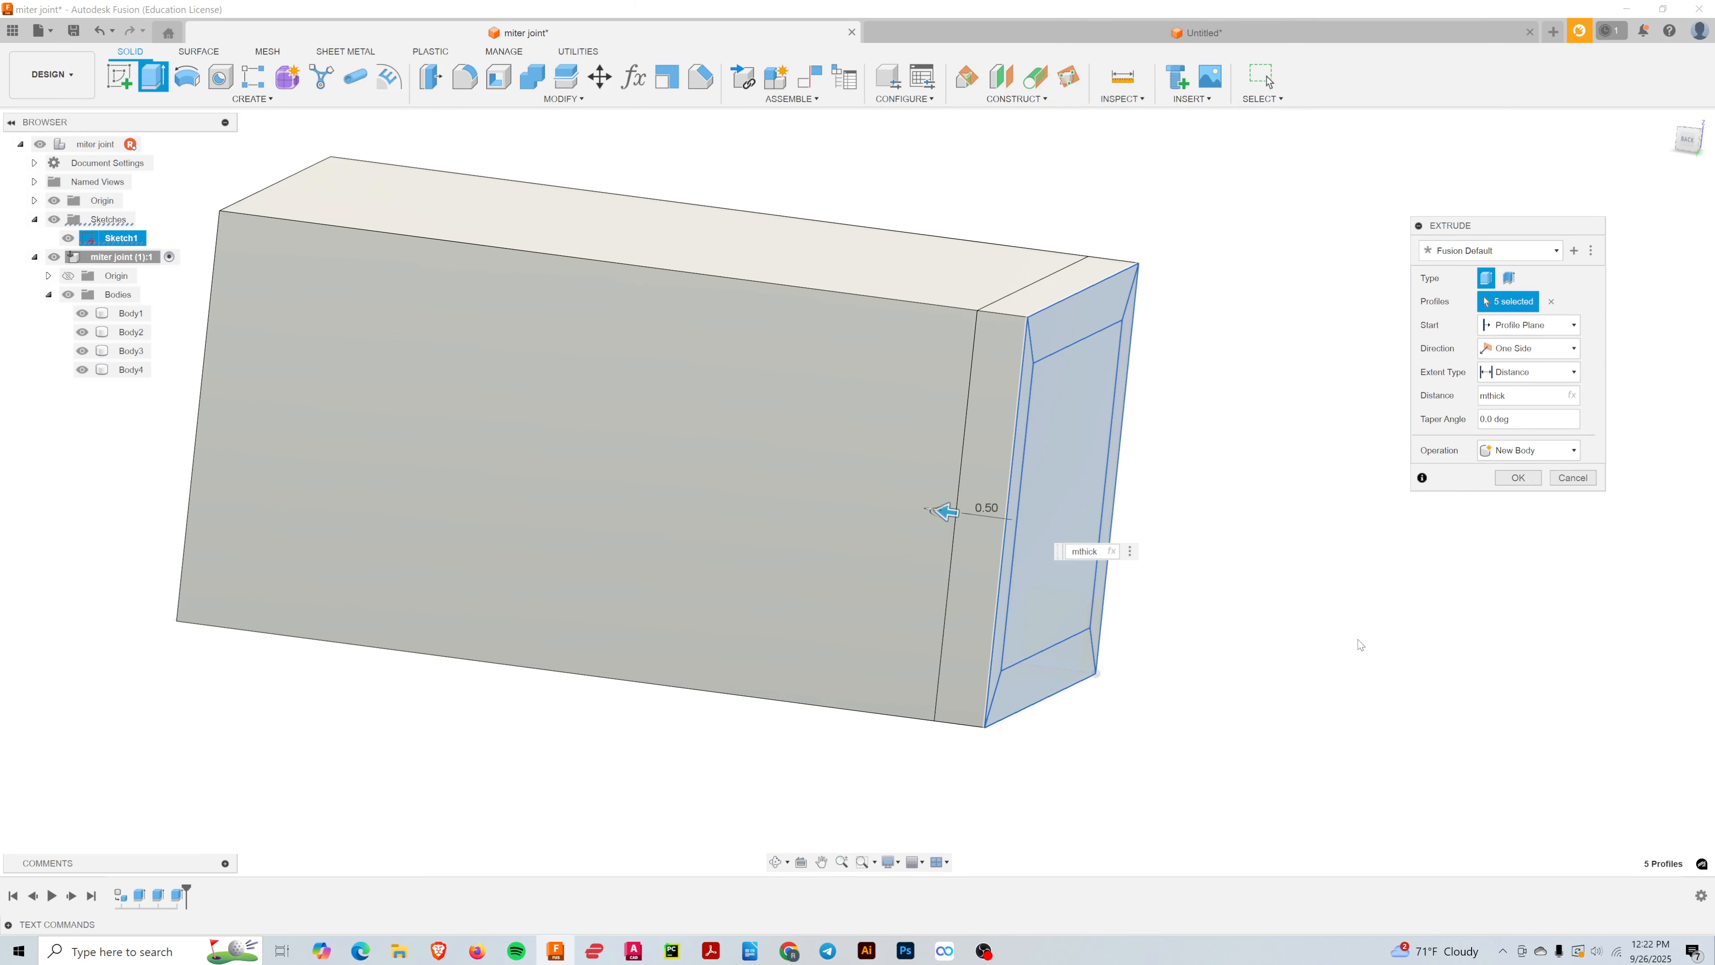
mouse_move(1400, 617)
shift+middle_down()
mouse_move(1374, 617)
mouse_move(1399, 623)
shift+middle_up()
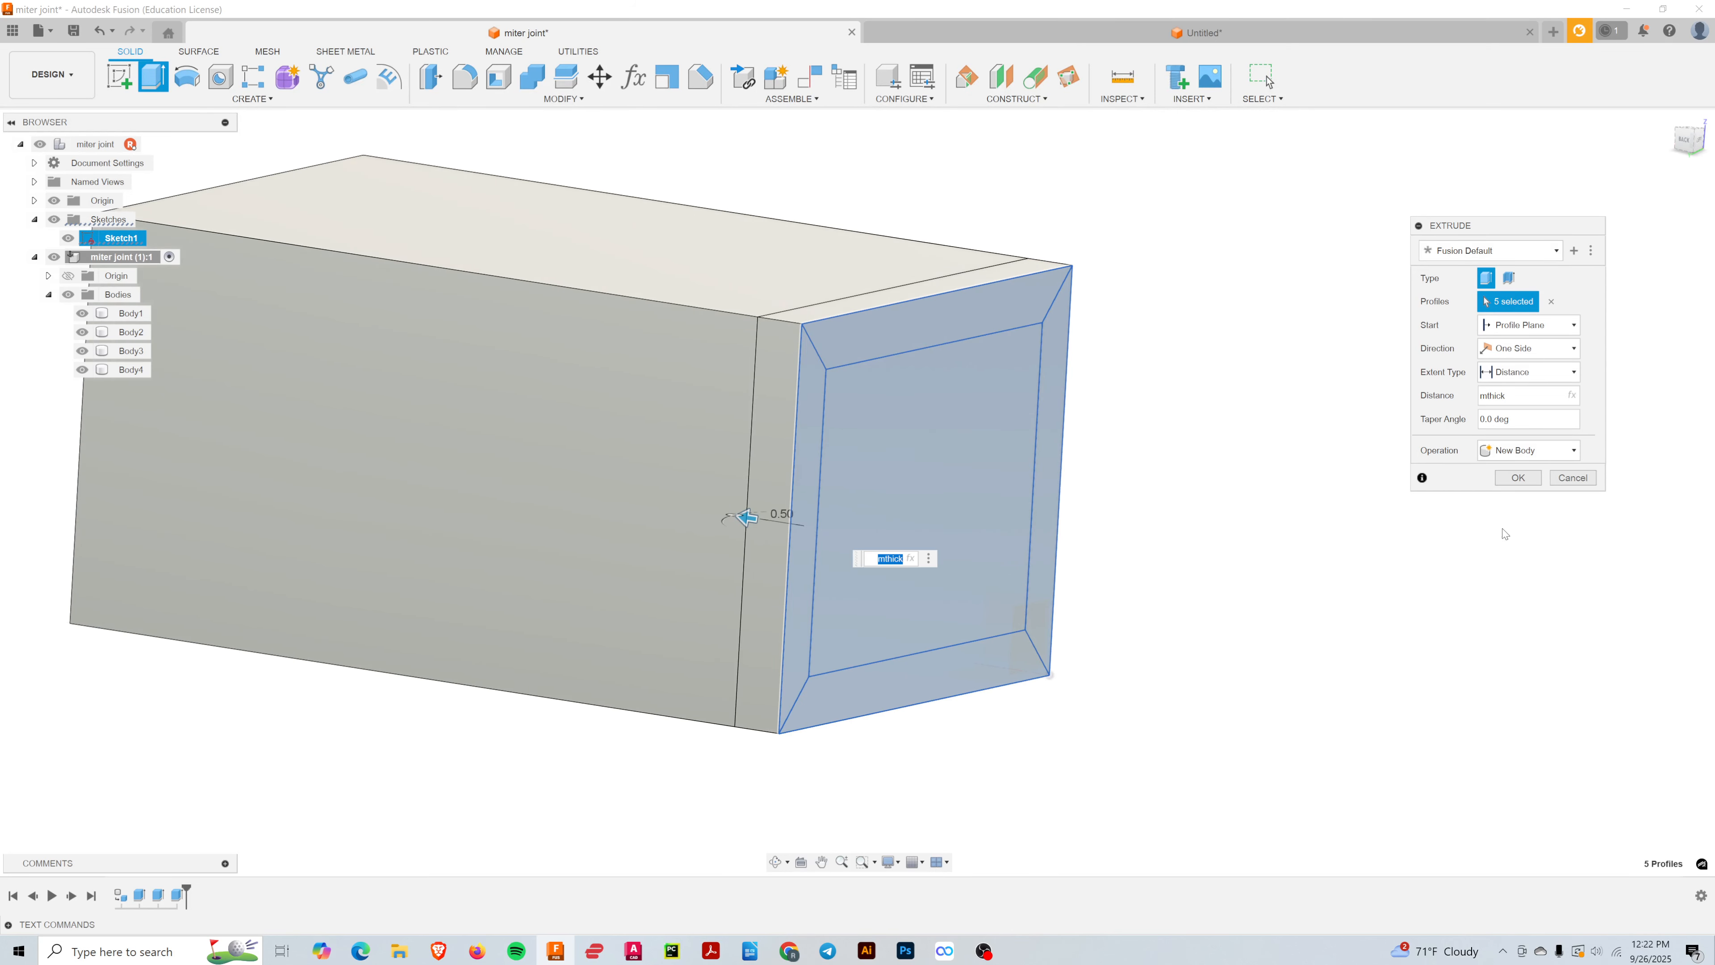
click(1518, 478)
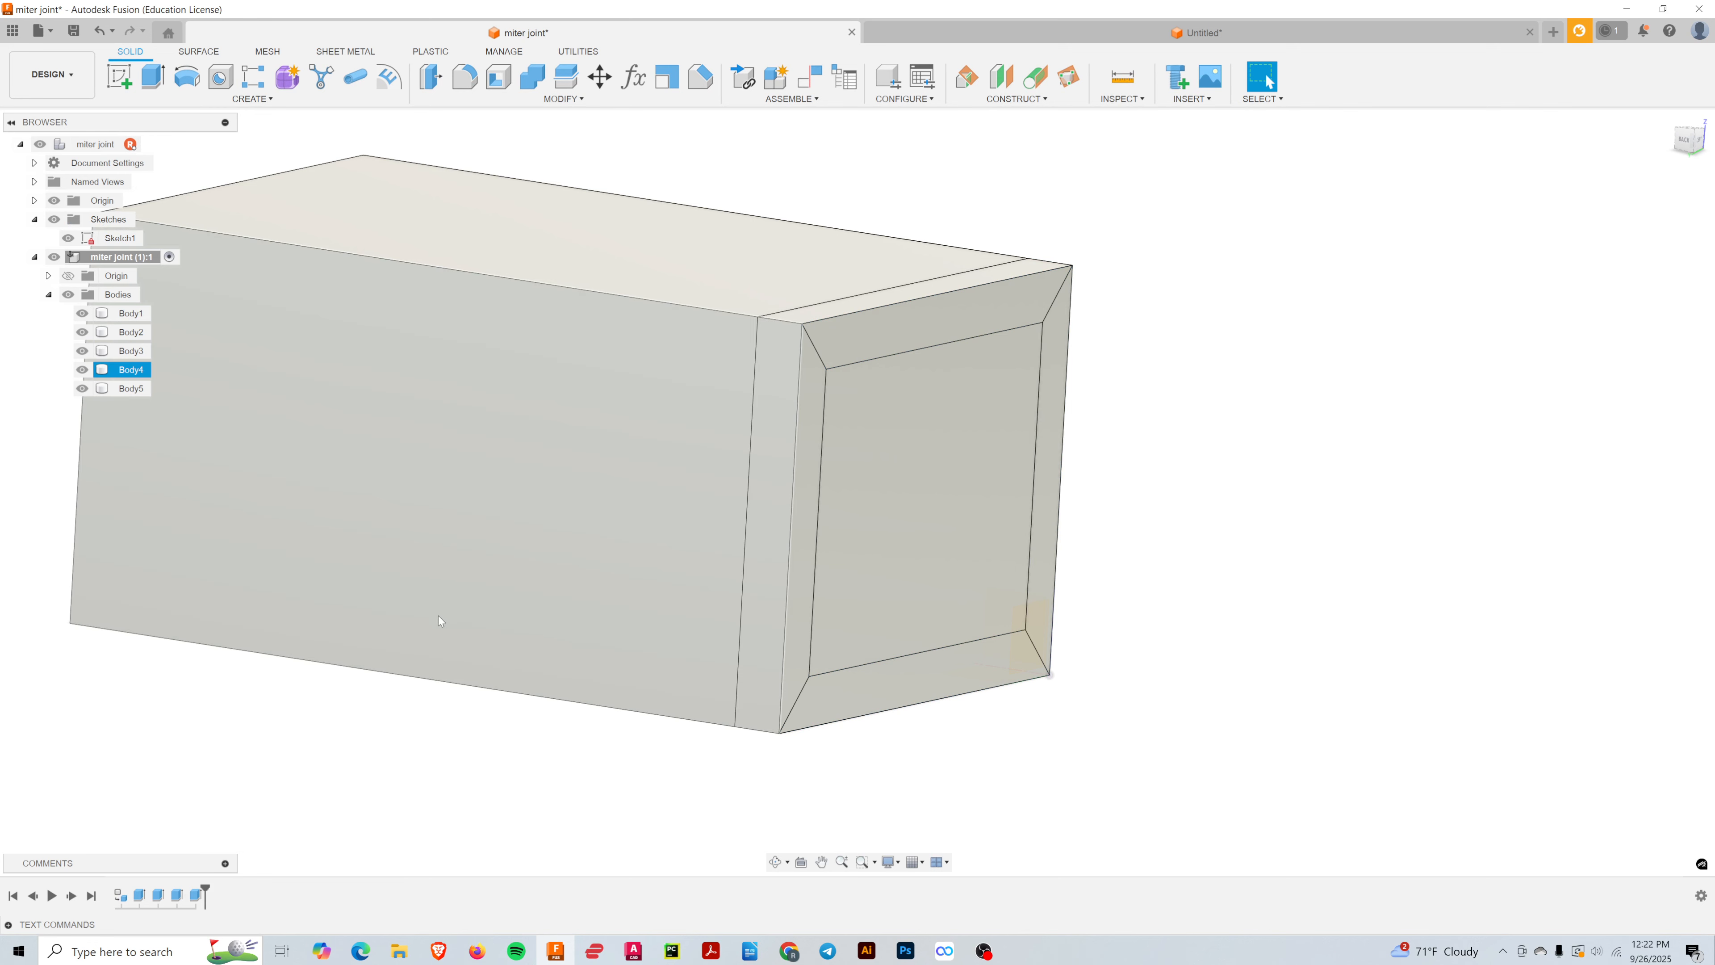
- Isolate the new end cap by hiding Body1 through Body4, and examine it from the side
shift+middle_drag(438, 616, 932, 725)
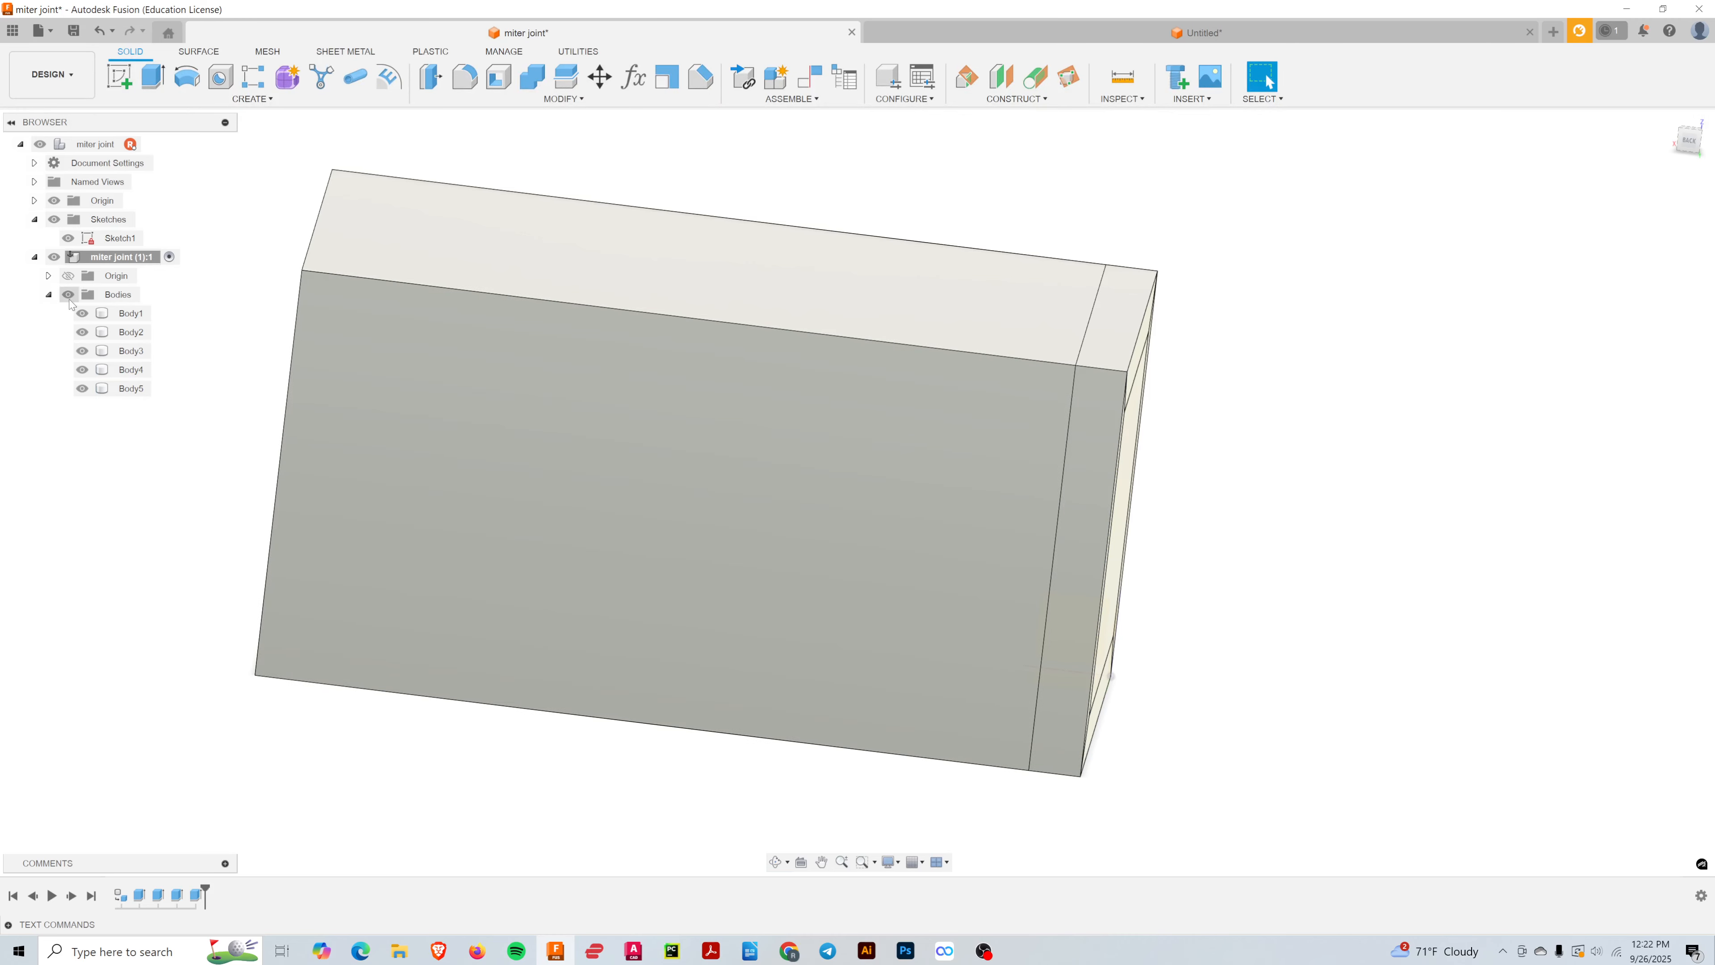
click(82, 389)
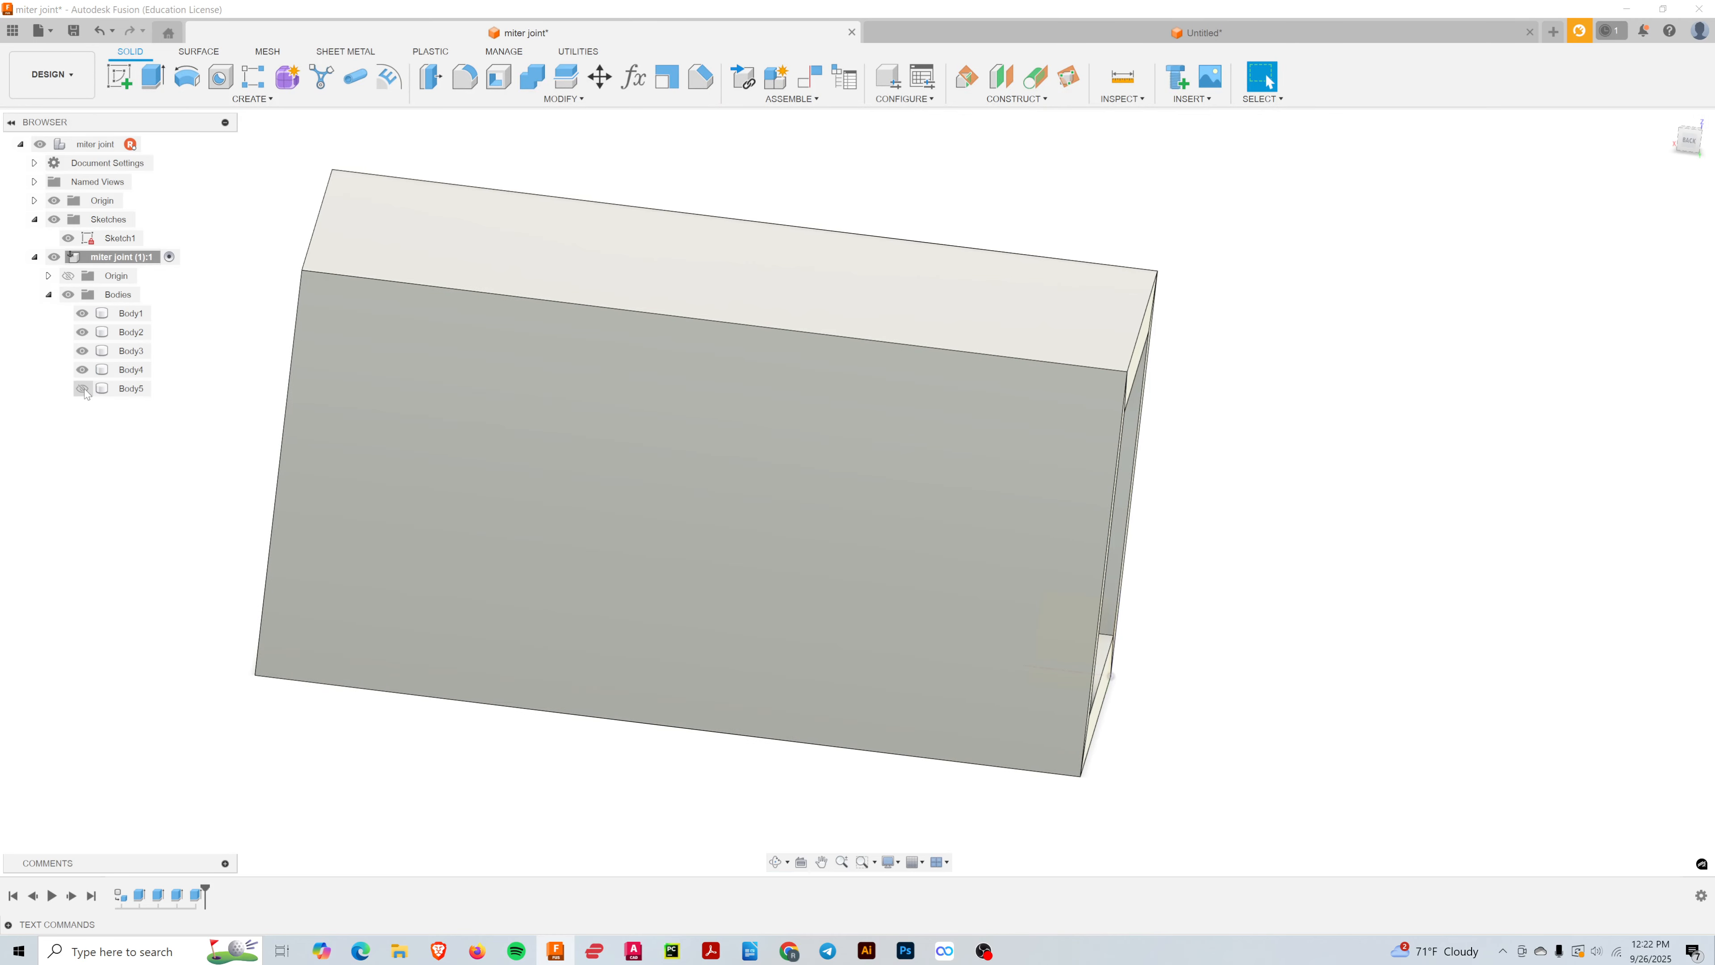
click(82, 389)
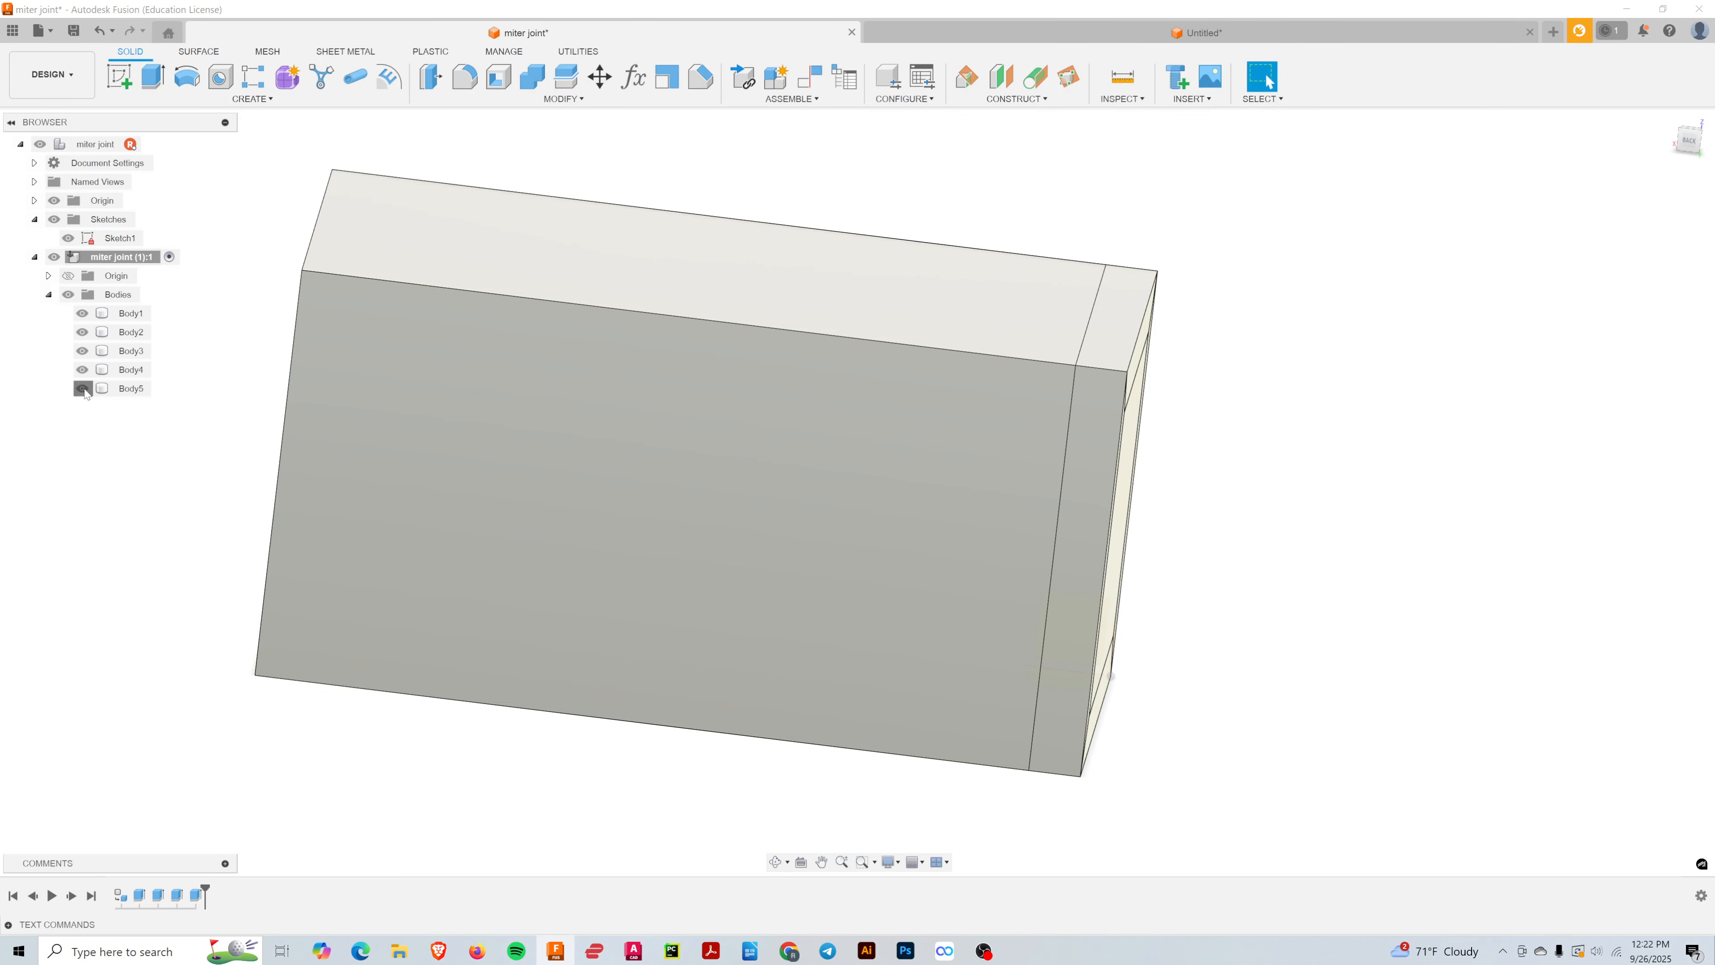
click(82, 370)
click(82, 351)
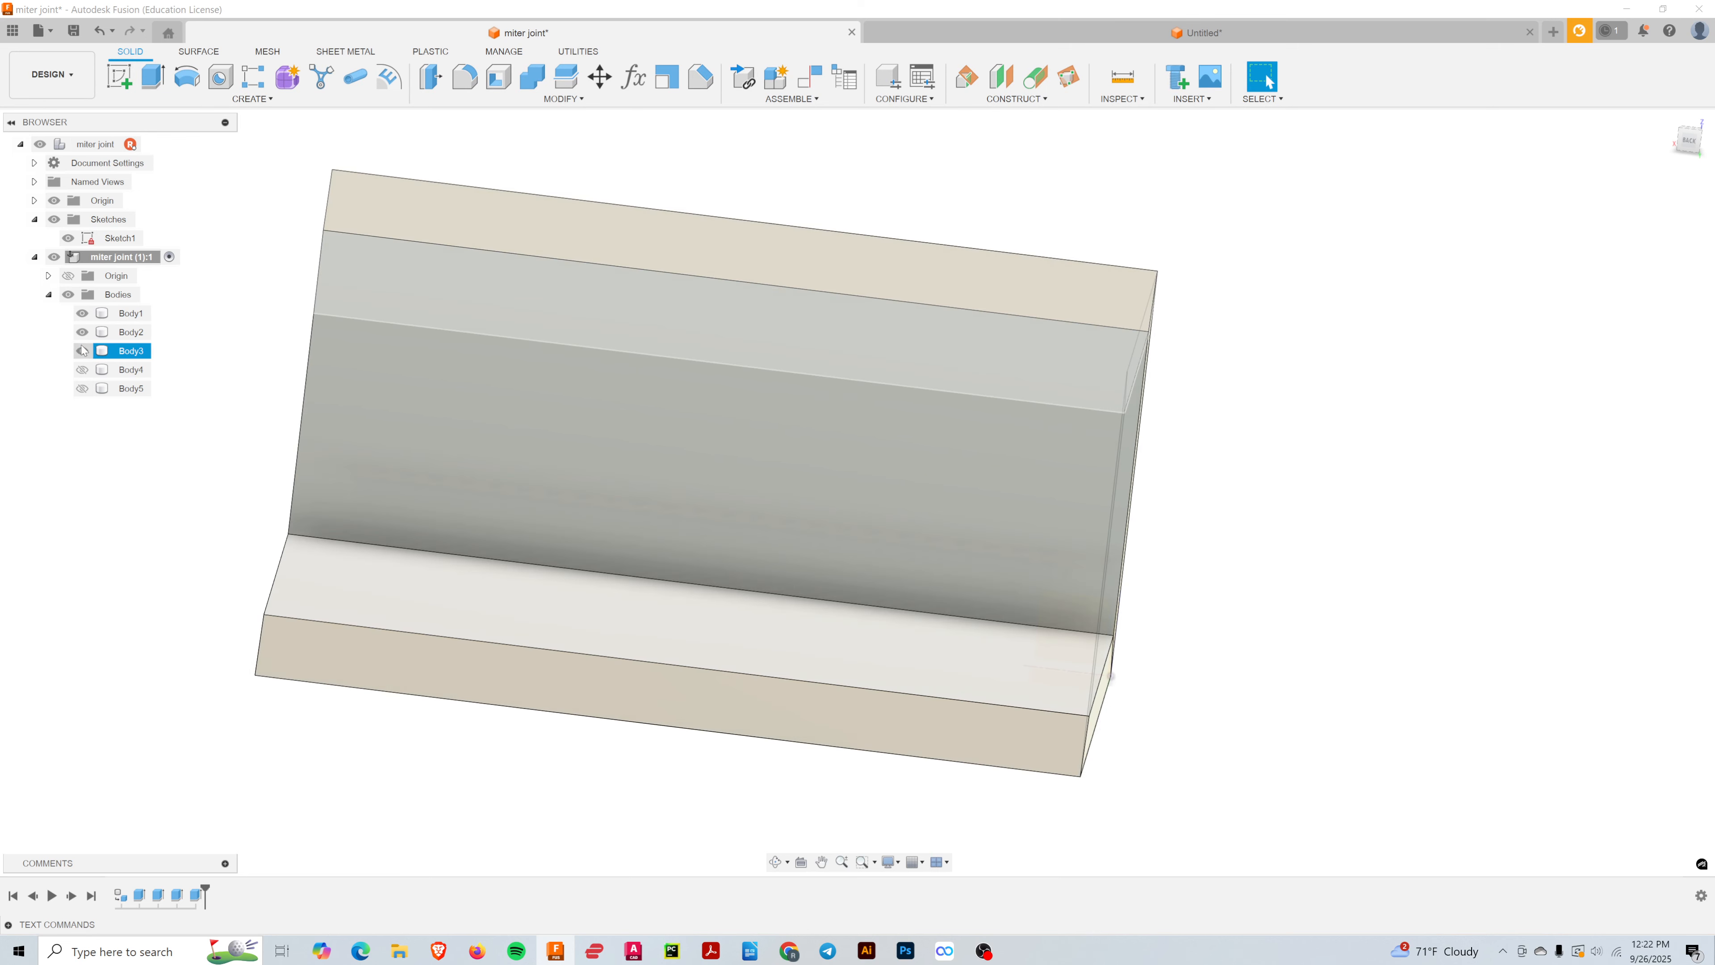
click(82, 350)
click(83, 312)
click(82, 332)
click(82, 350)
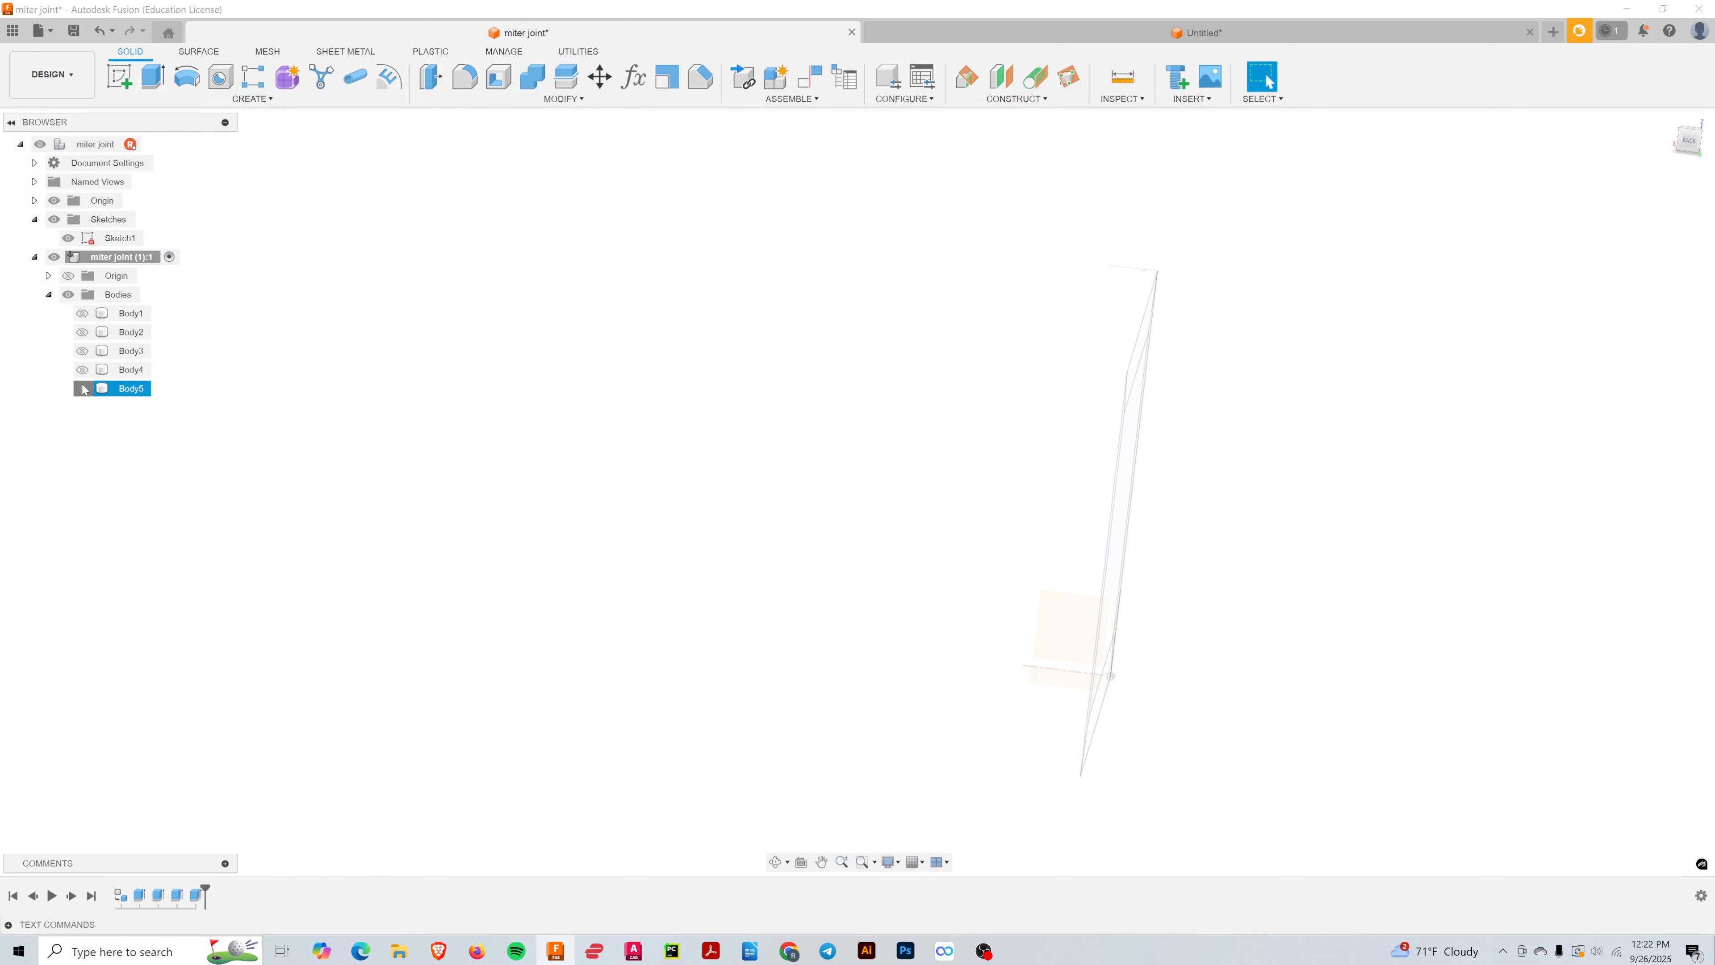
click(82, 388)
mouse_move(792, 506)
shift+middle_down()
mouse_move(817, 502)
mouse_move(852, 534)
mouse_move(762, 501)
mouse_move(761, 548)
mouse_move(773, 534)
shift+middle_up()
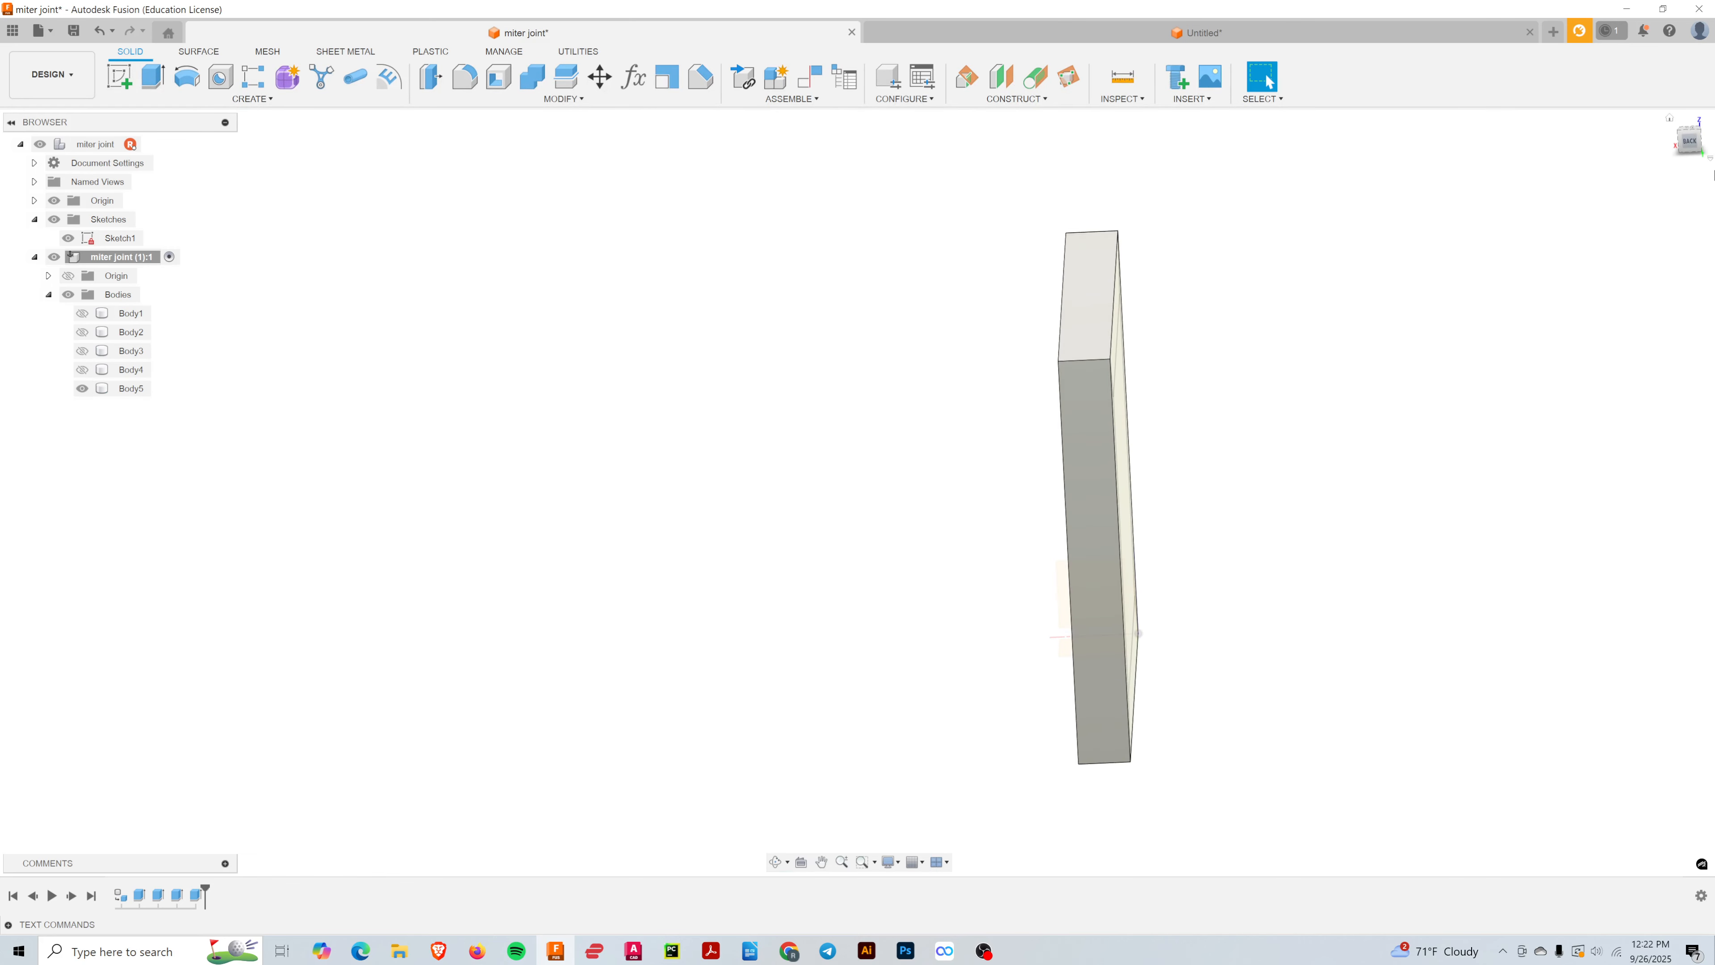
- Switch the view to Perspective and show Body1 through Body4 again around the end cap
click(1710, 162)
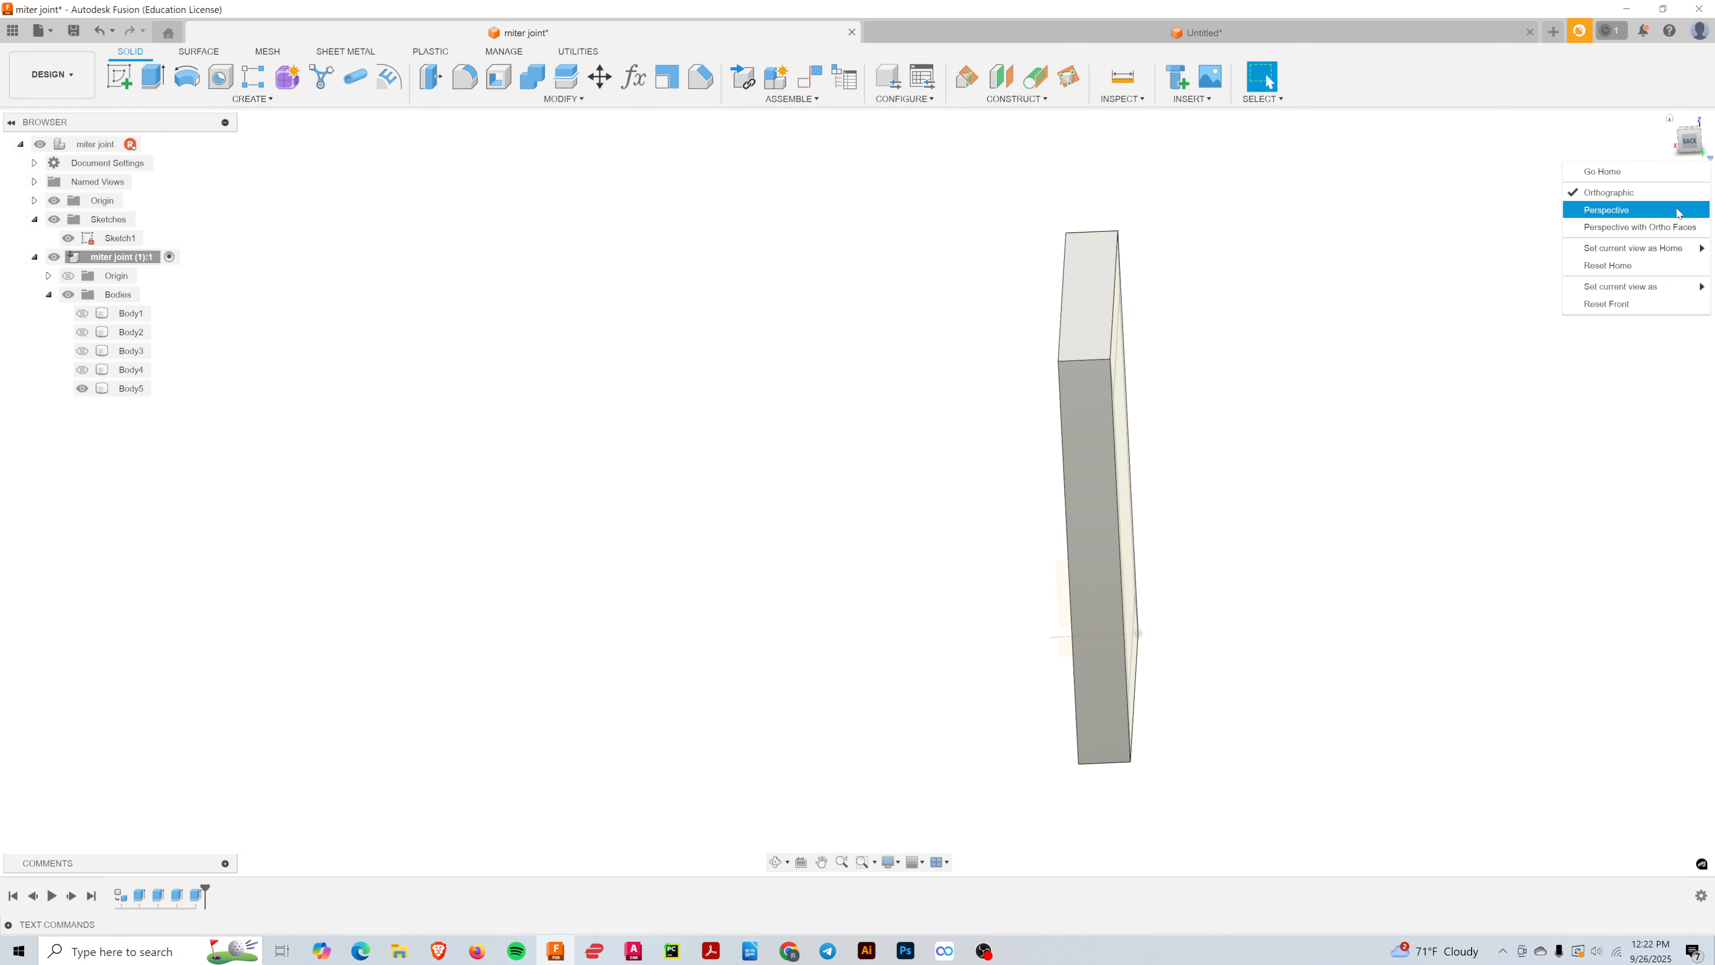
click(1613, 207)
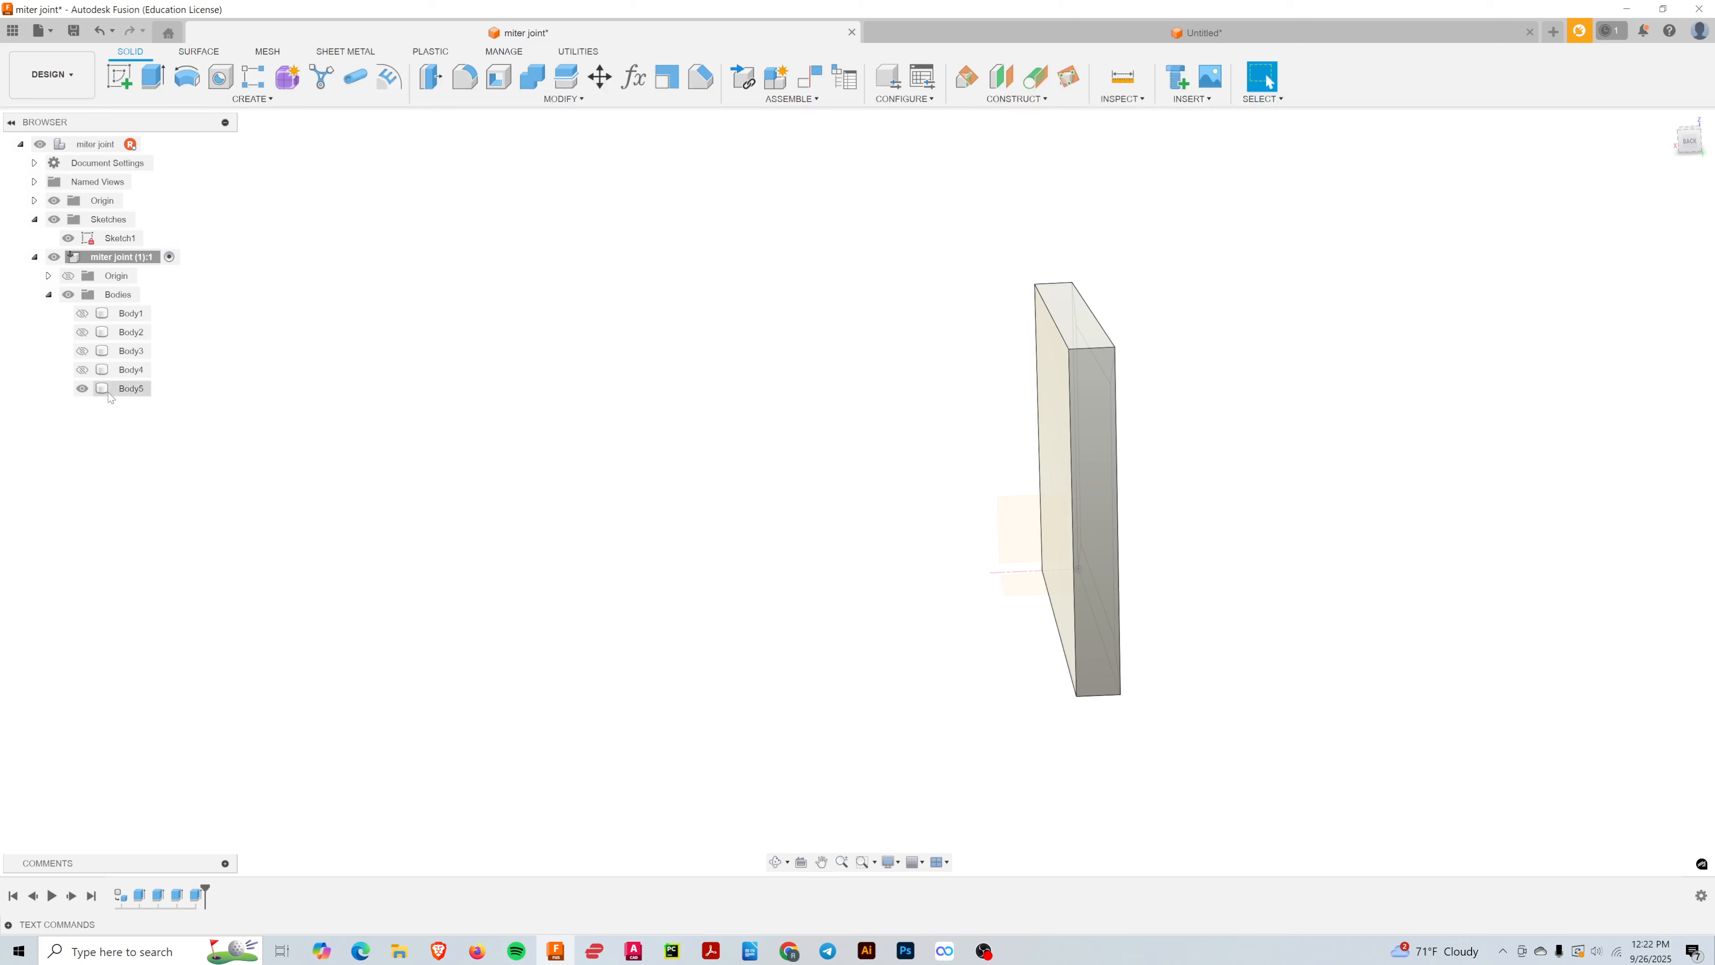
click(81, 370)
click(82, 351)
click(82, 331)
click(82, 312)
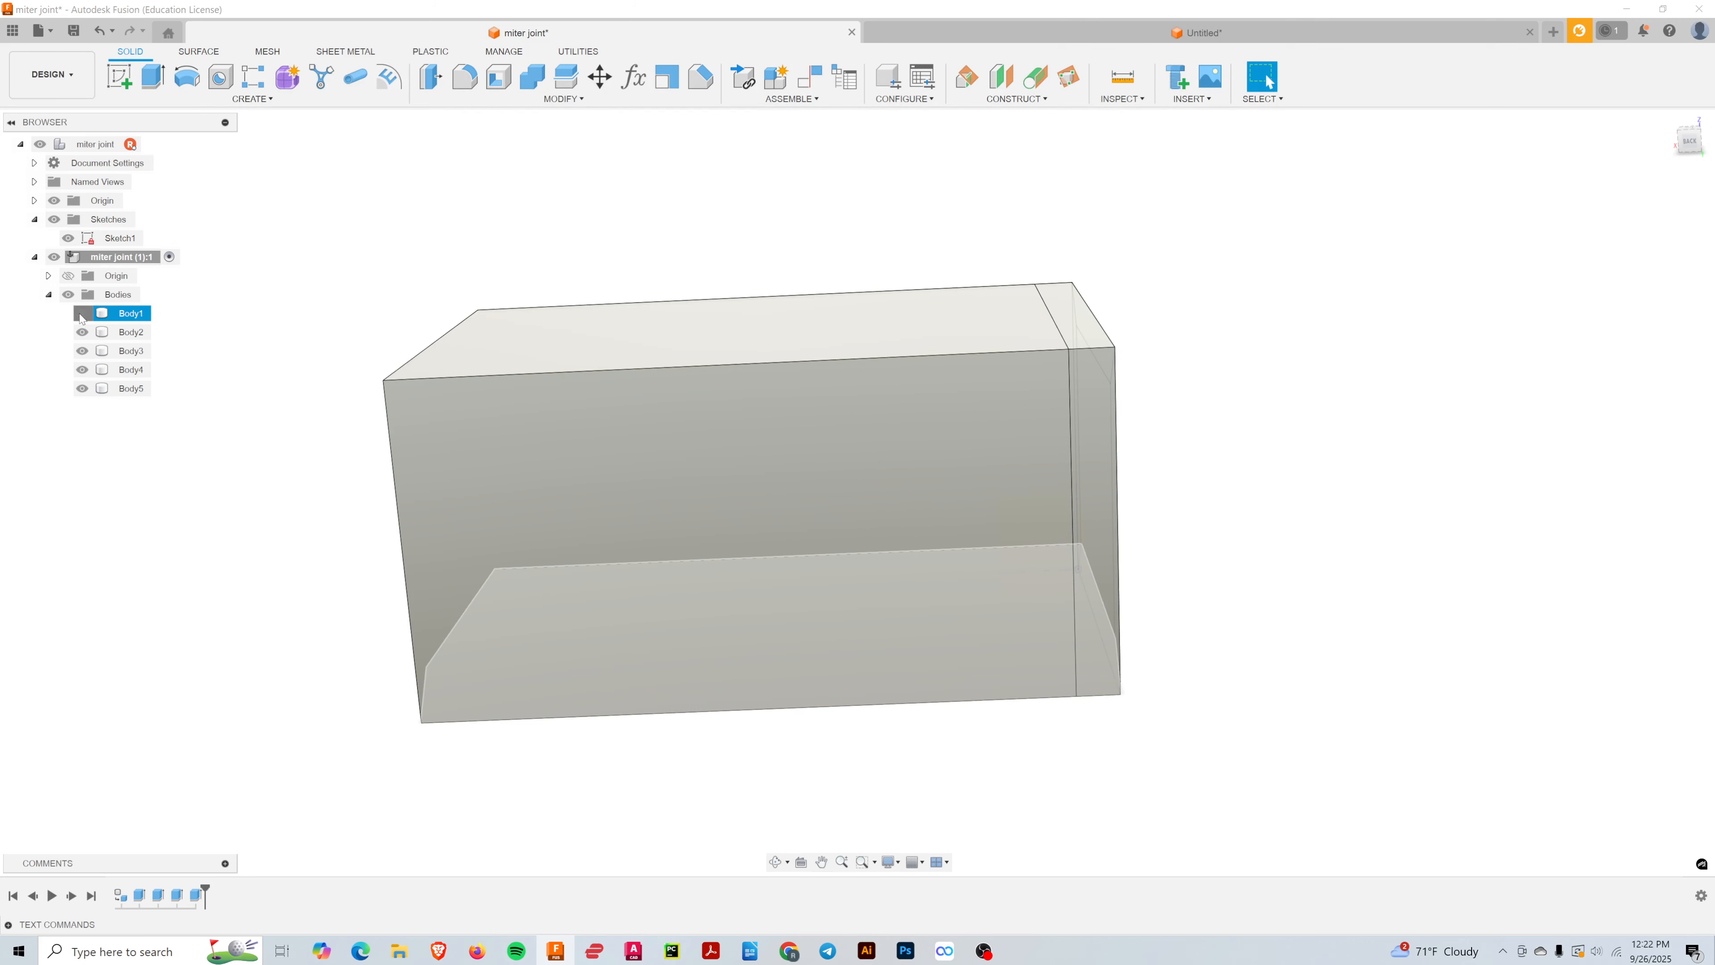
mouse_move(871, 470)
shift+middle_down()
mouse_move(1014, 509)
mouse_move(957, 525)
mouse_move(1064, 521)
mouse_move(369, 415)
shift+middle_up()
key(Escape)
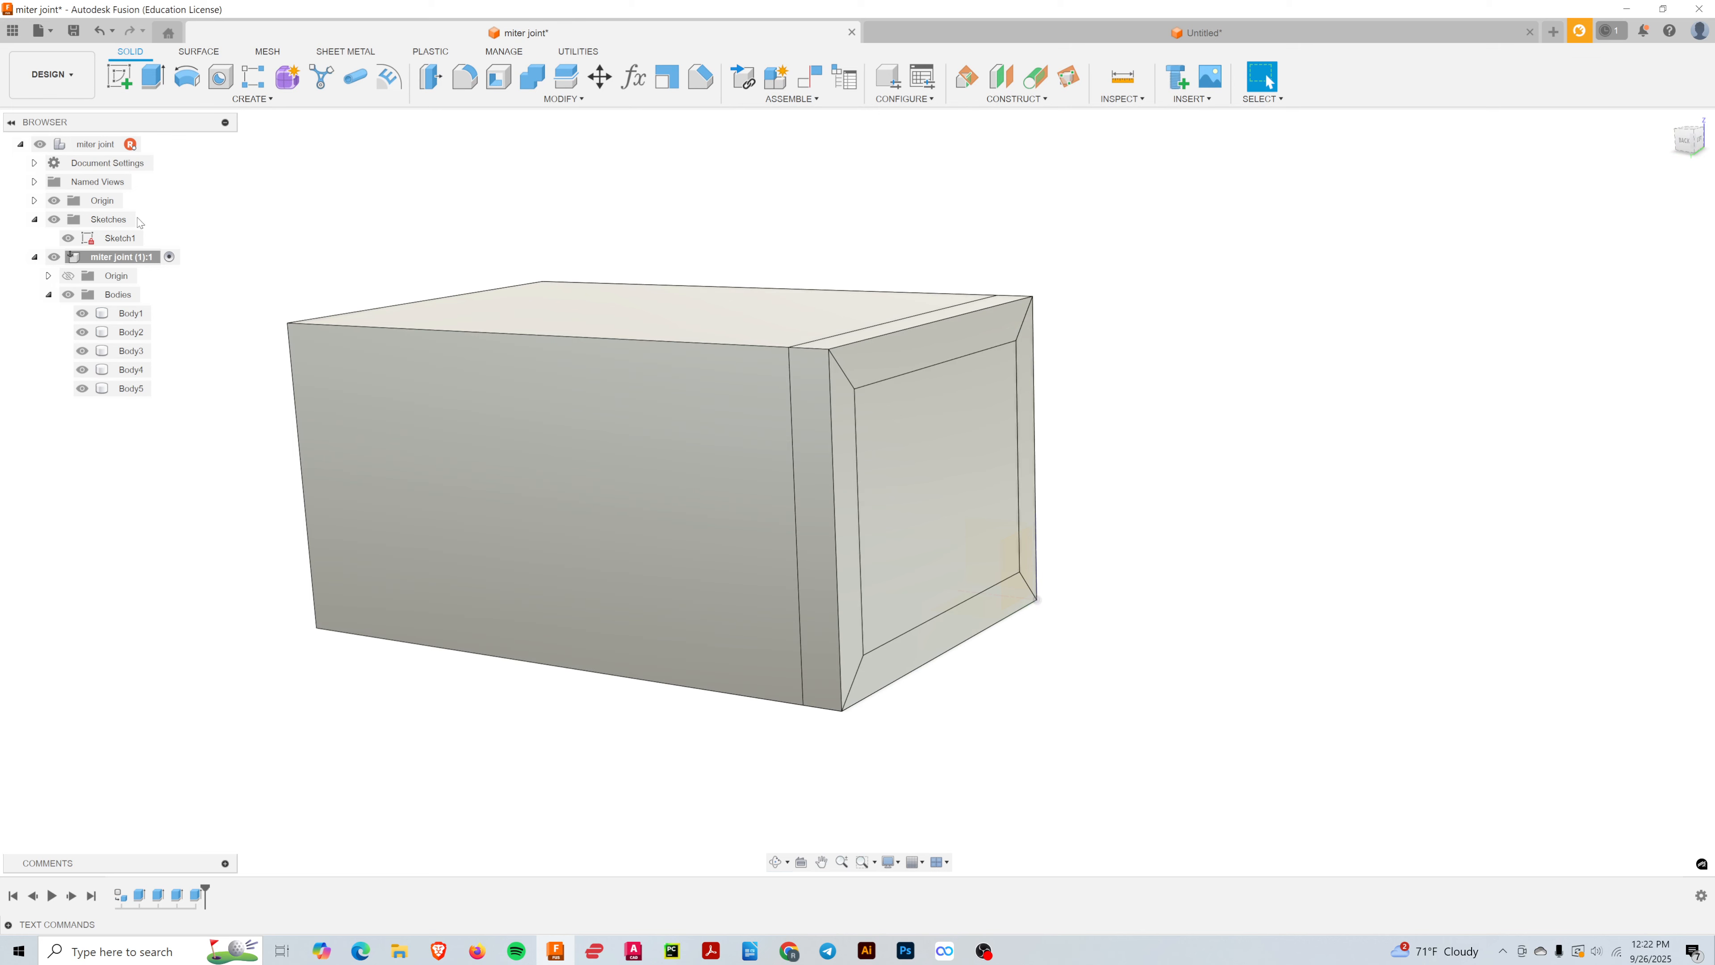
- Hide the sketches and check the end cap by selecting its outer face and toggling Body5's visibility off and on
click(54, 220)
click(927, 586)
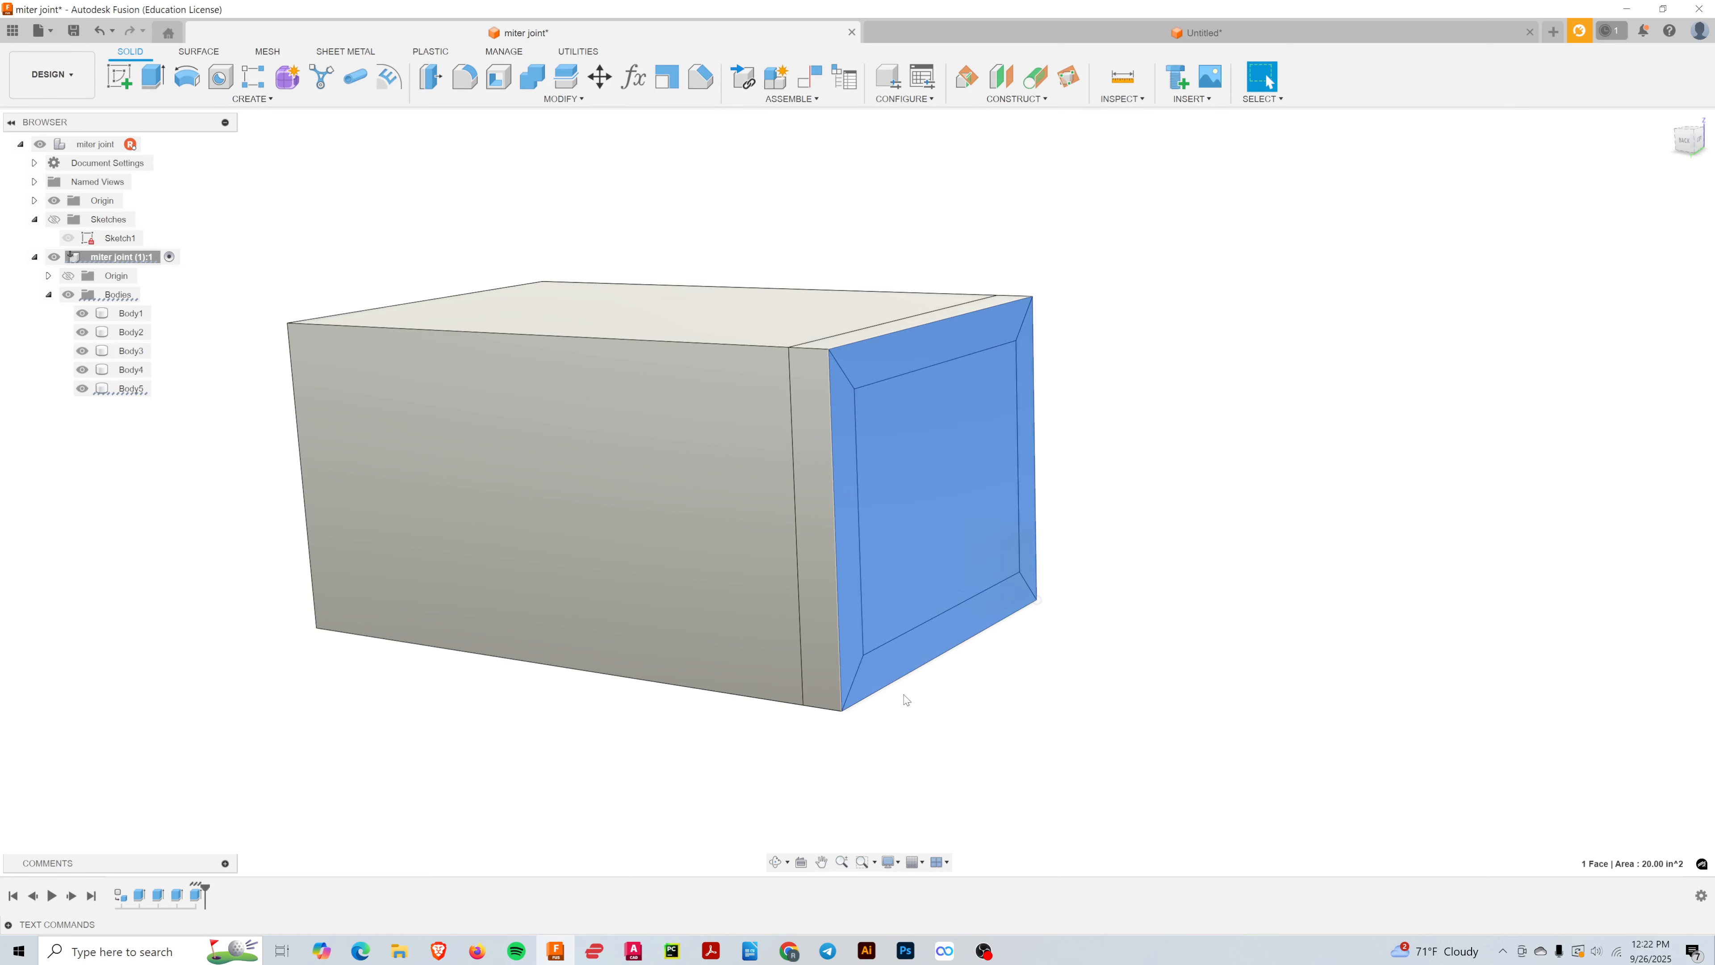
click(1072, 528)
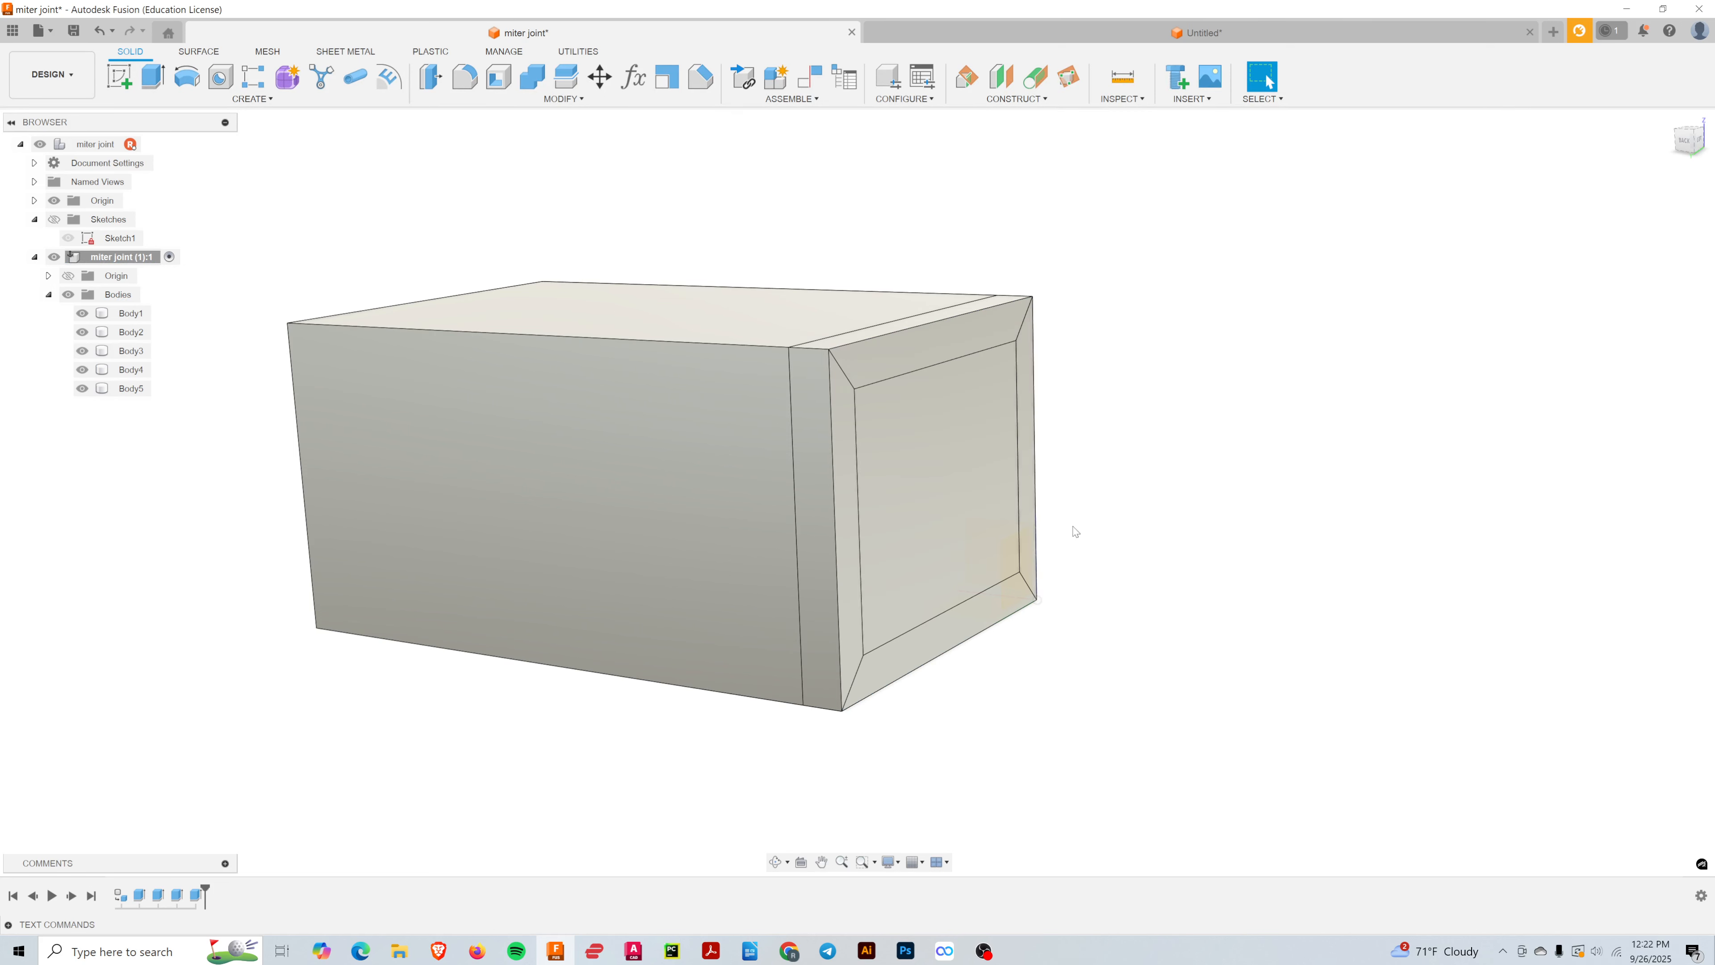
click(82, 387)
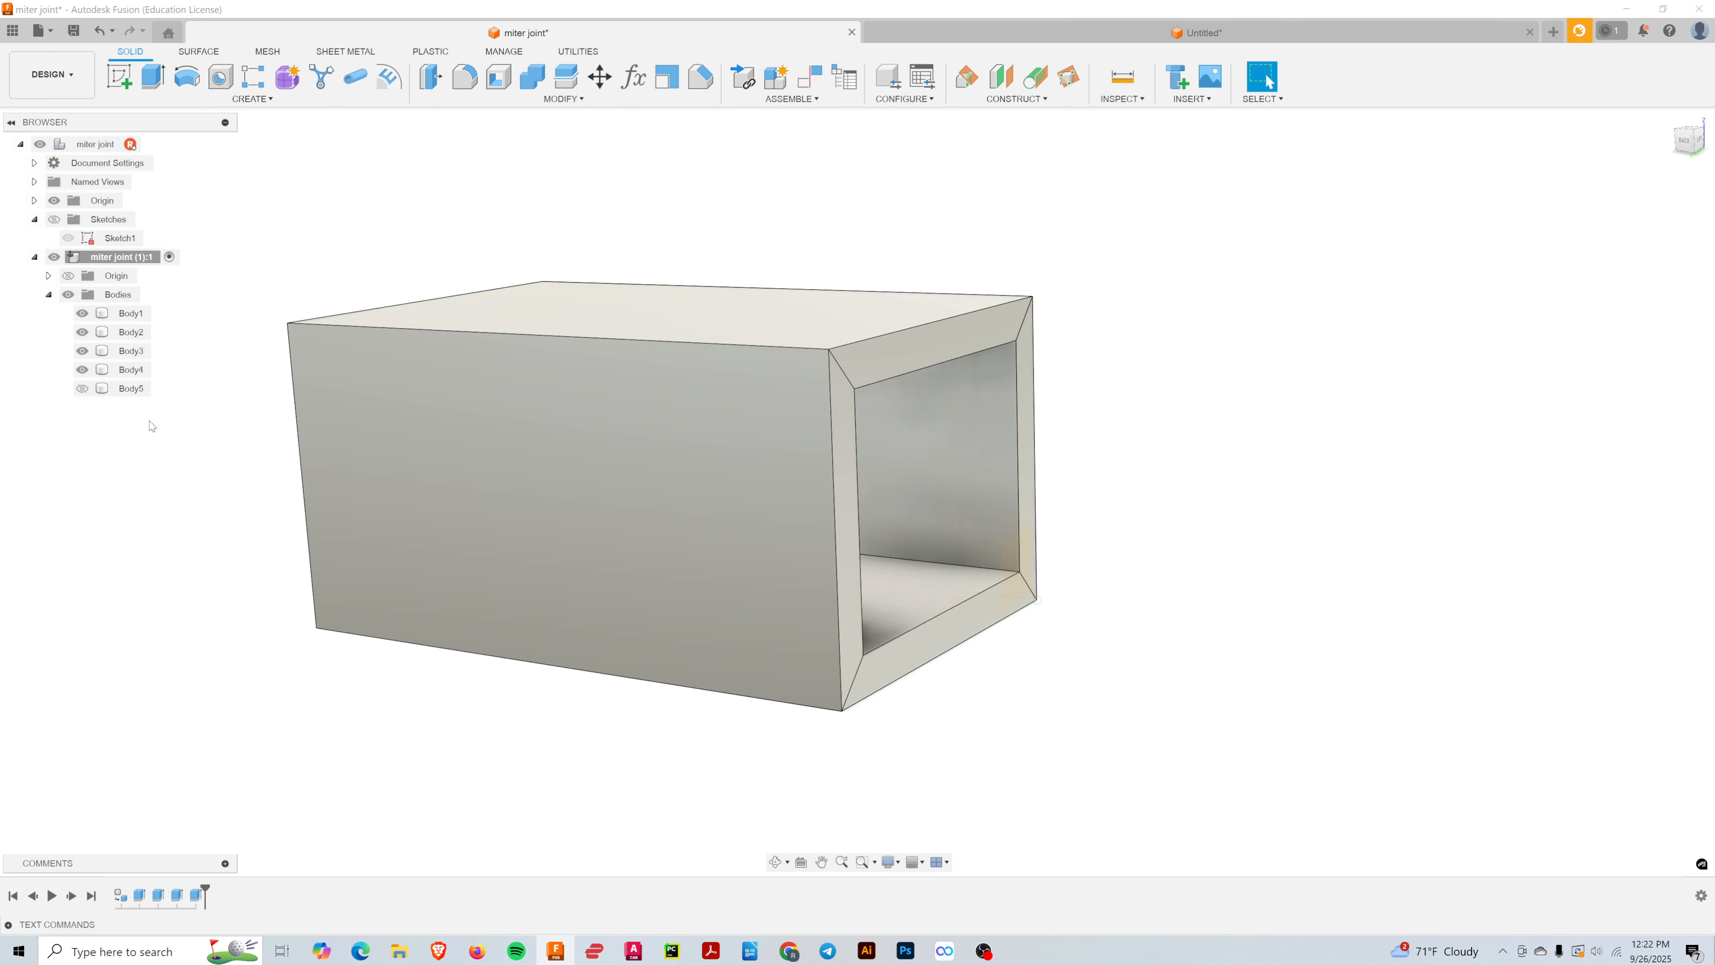
click(82, 388)
mouse_move(673, 696)
shift+middle_down()
mouse_move(753, 706)
mouse_move(685, 689)
mouse_move(724, 677)
mouse_move(674, 714)
mouse_move(704, 704)
shift+middle_up()
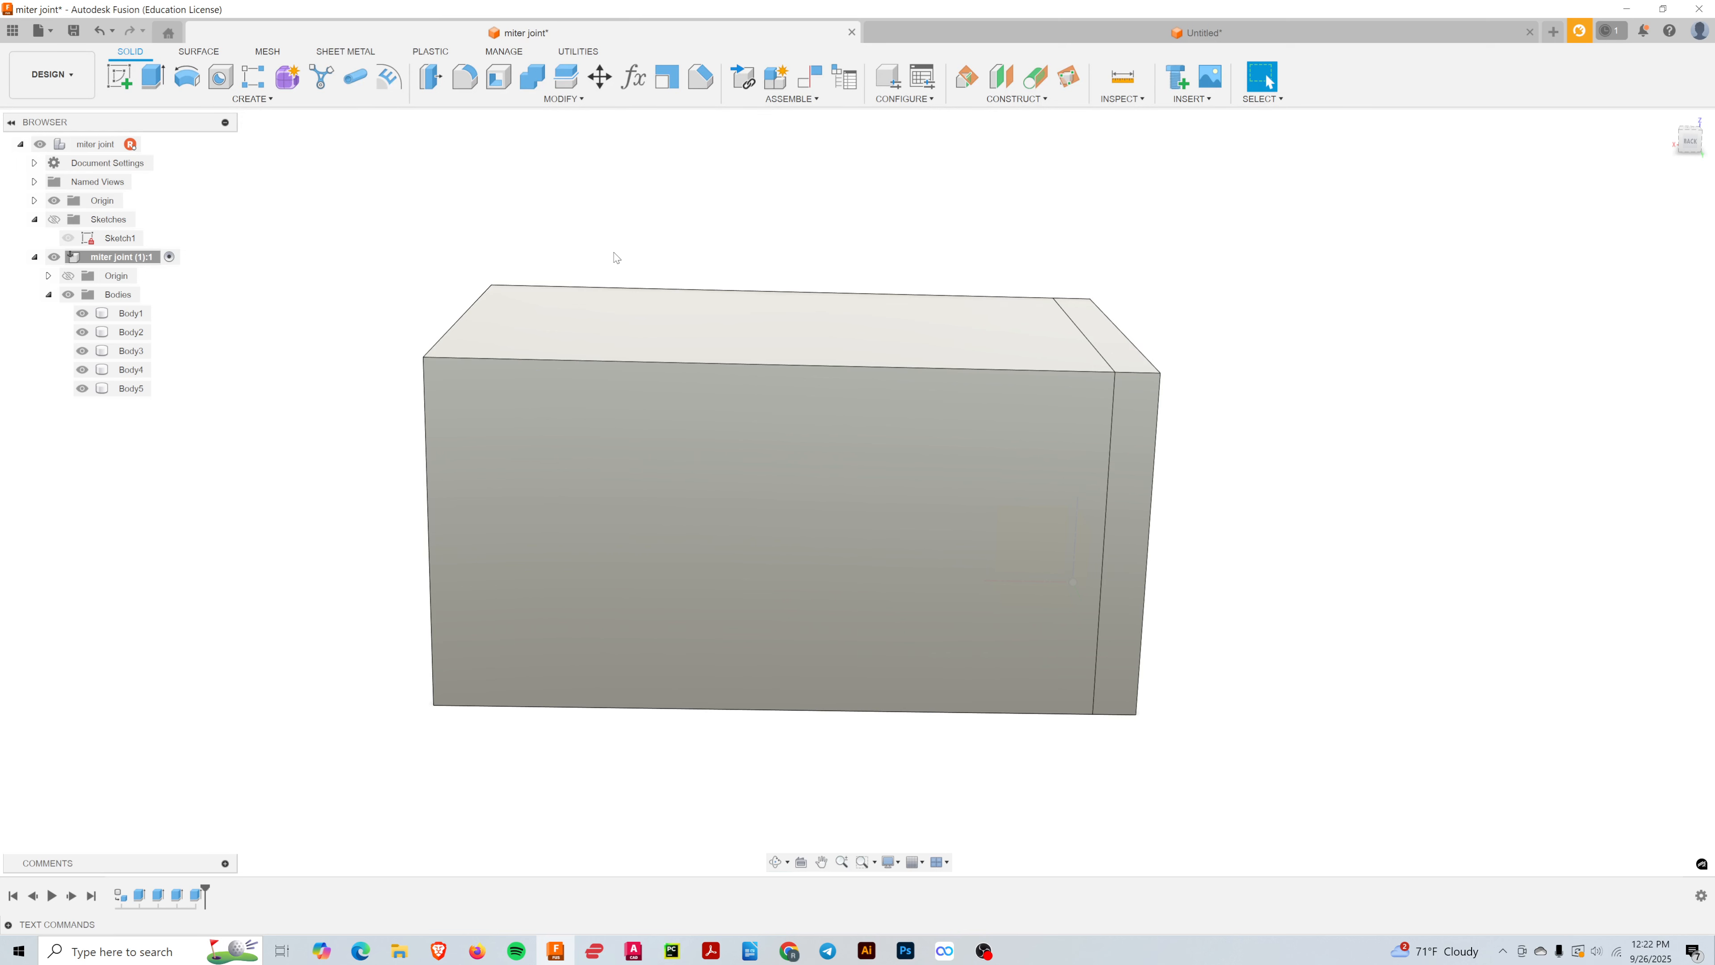
- Start Move/Copy for bodies and hide Body1 through Body4, leaving only the end cap in view
click(600, 80)
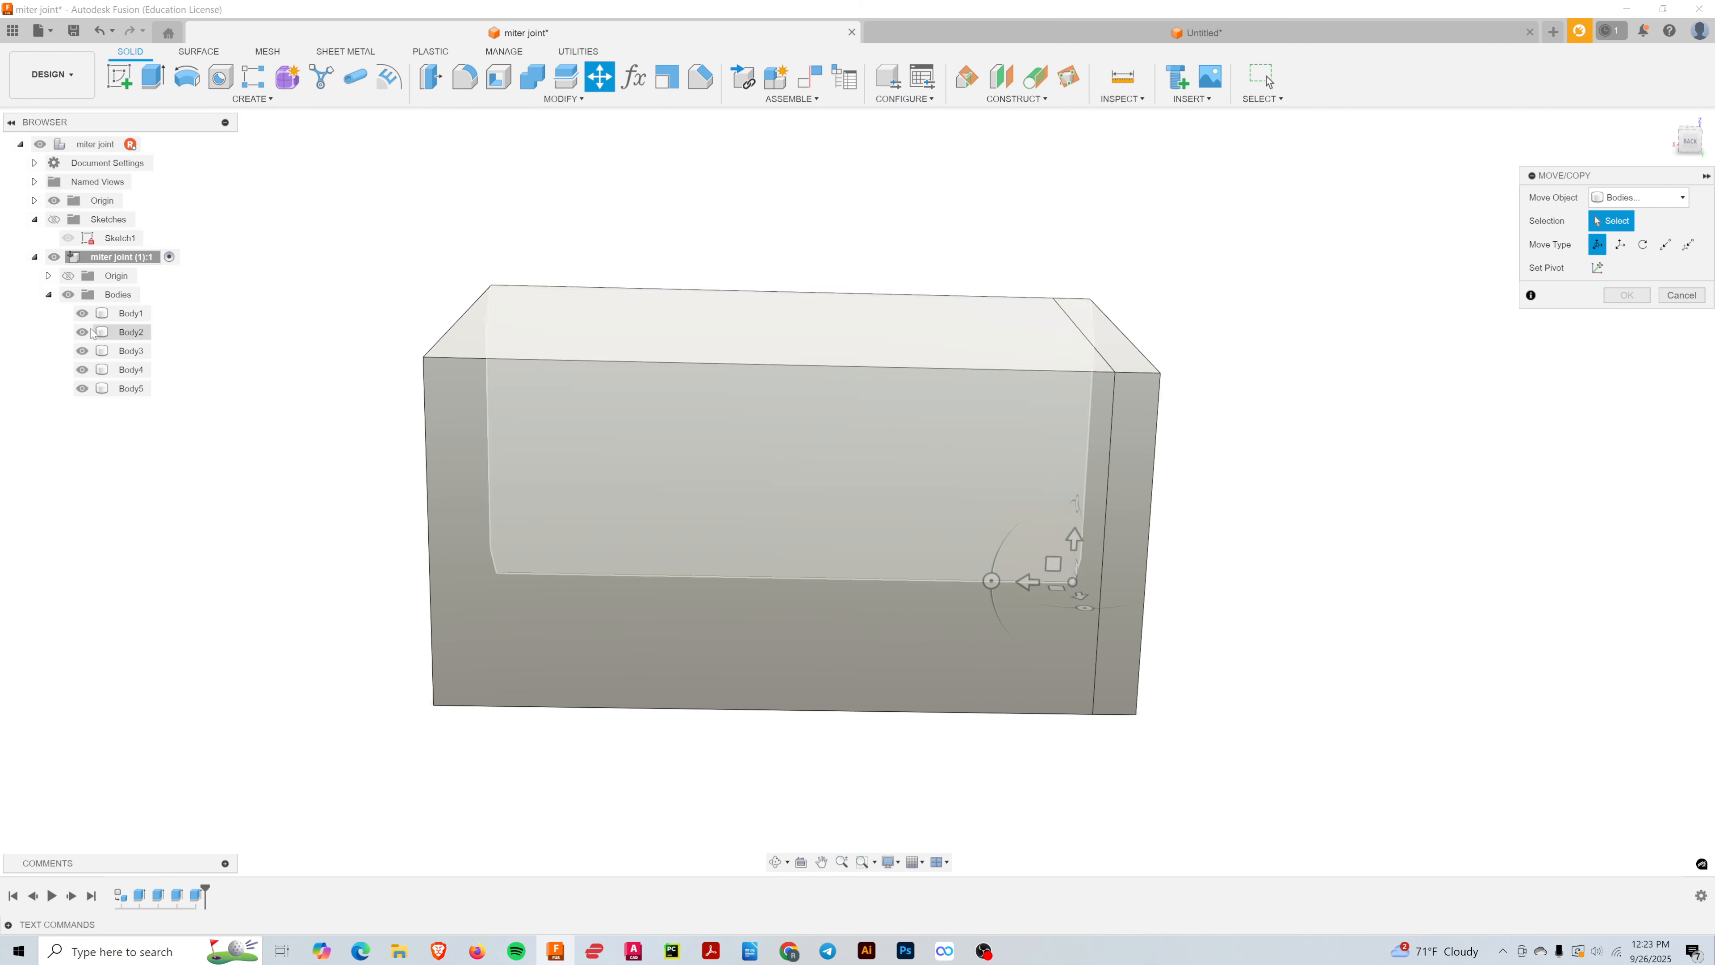
click(82, 313)
click(82, 332)
click(82, 350)
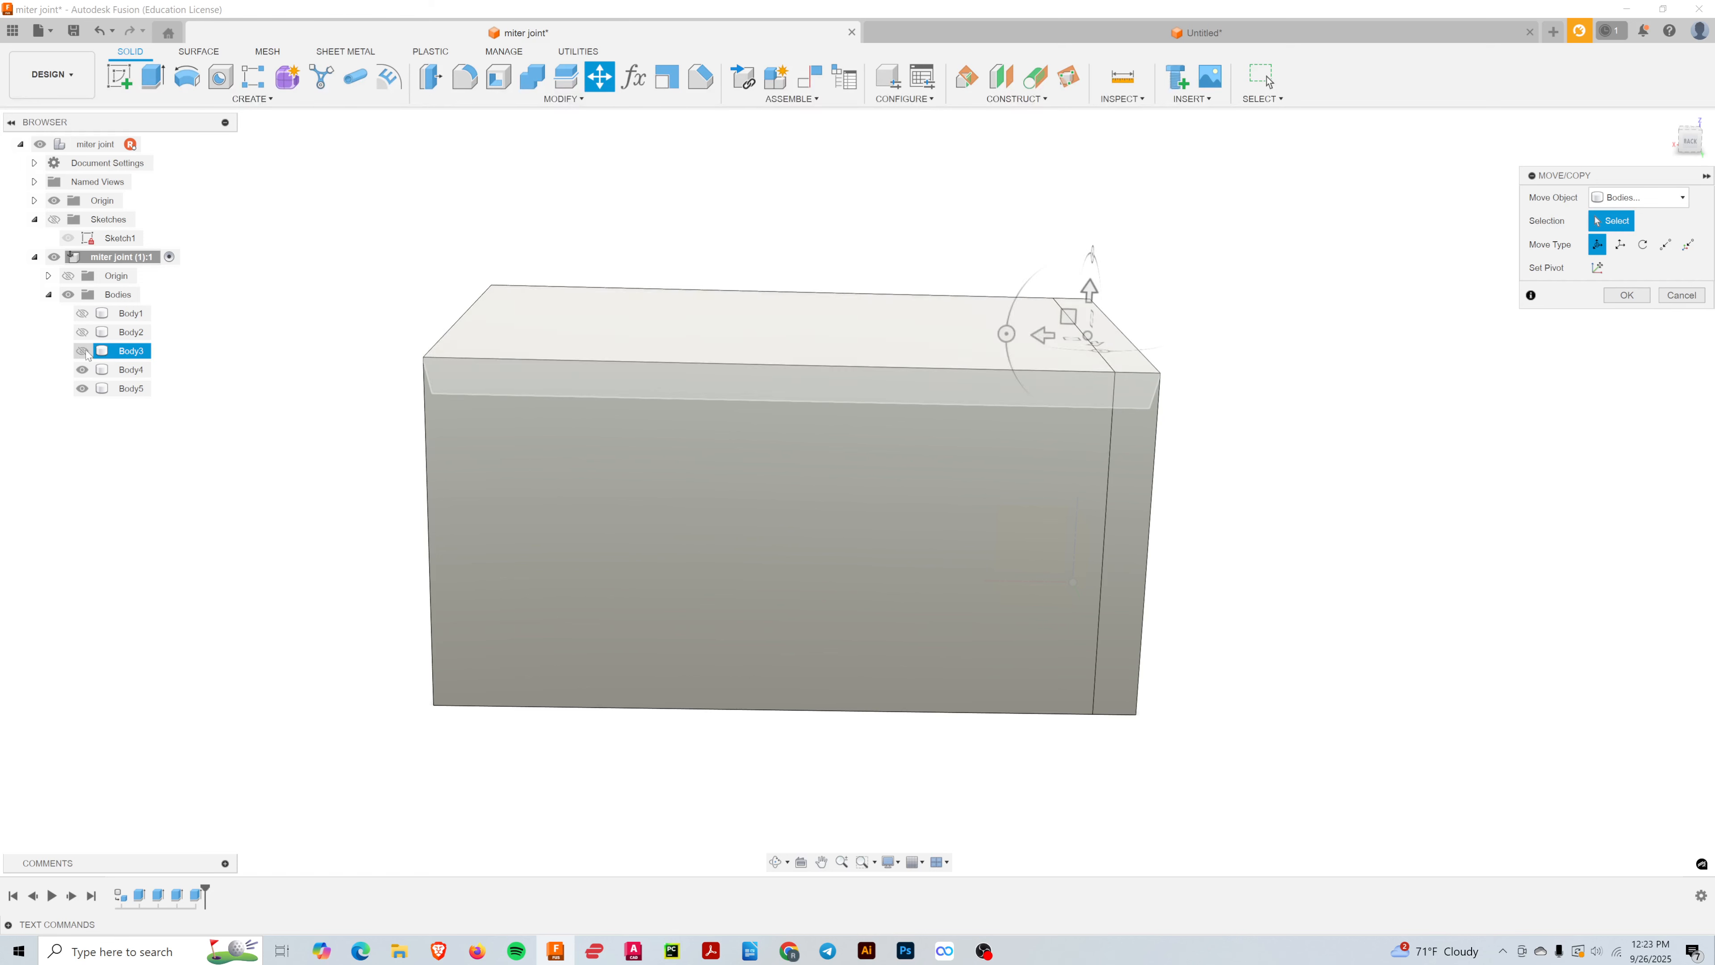
click(81, 370)
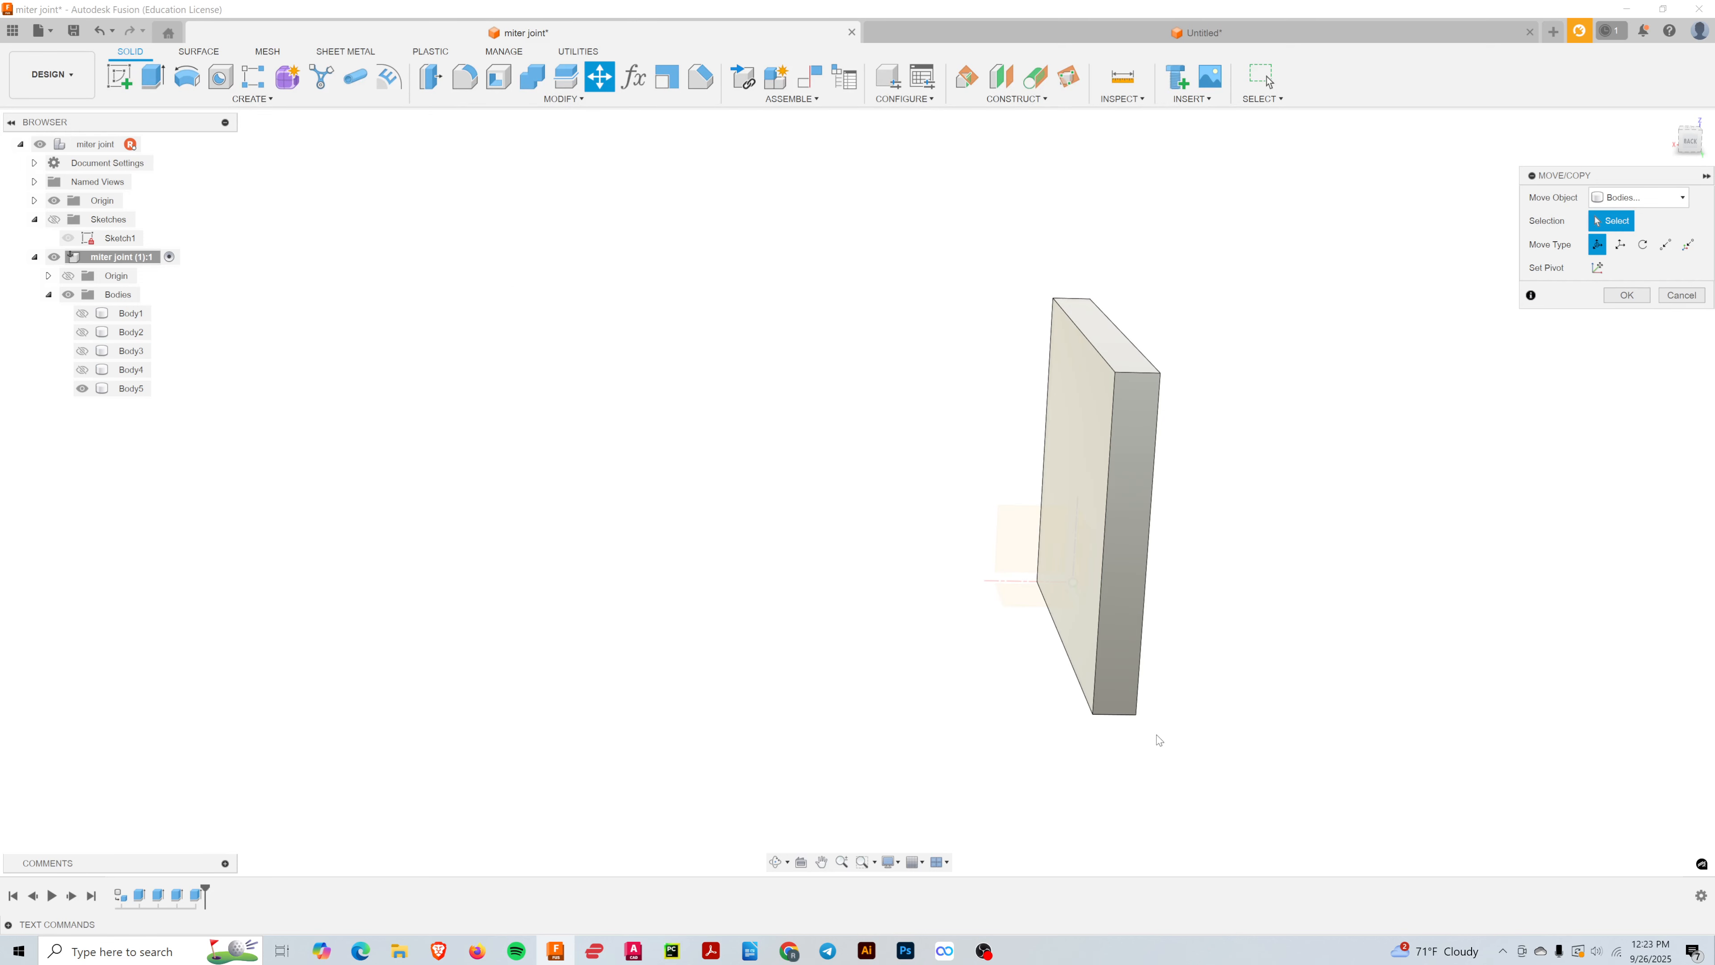
- Select the end cap for moving with the manipulator at its lower inner corner, and enable Create Copy
scroll(1158, 740, up, 3)
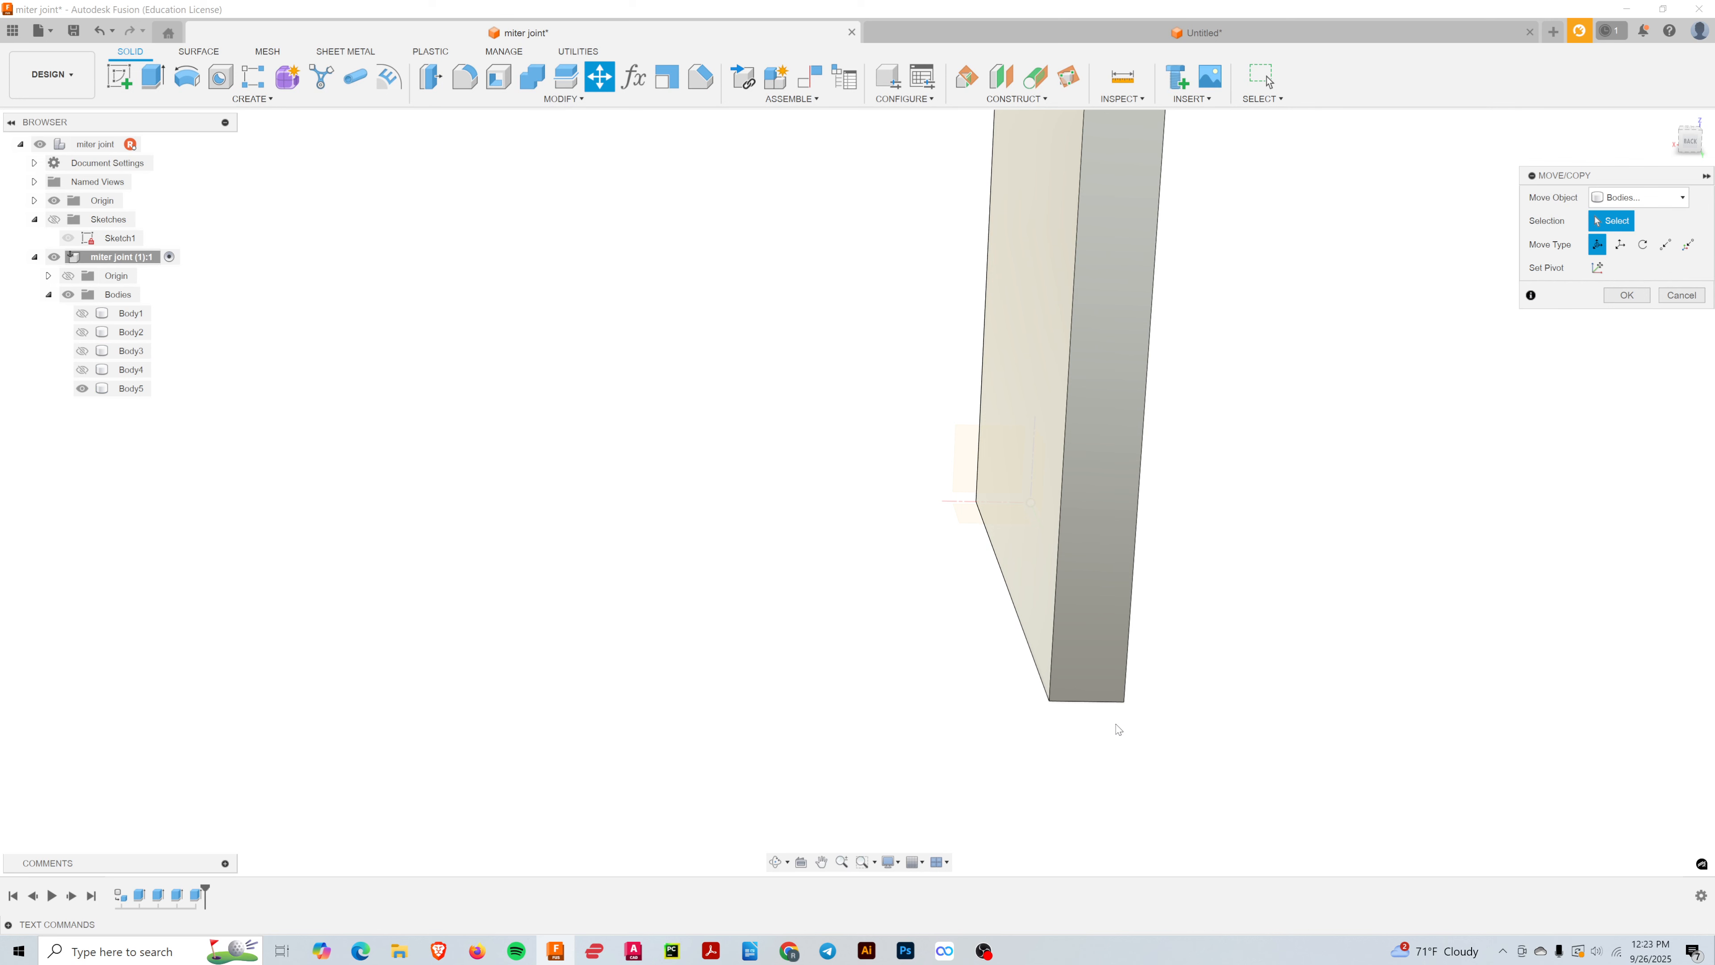
click(1097, 699)
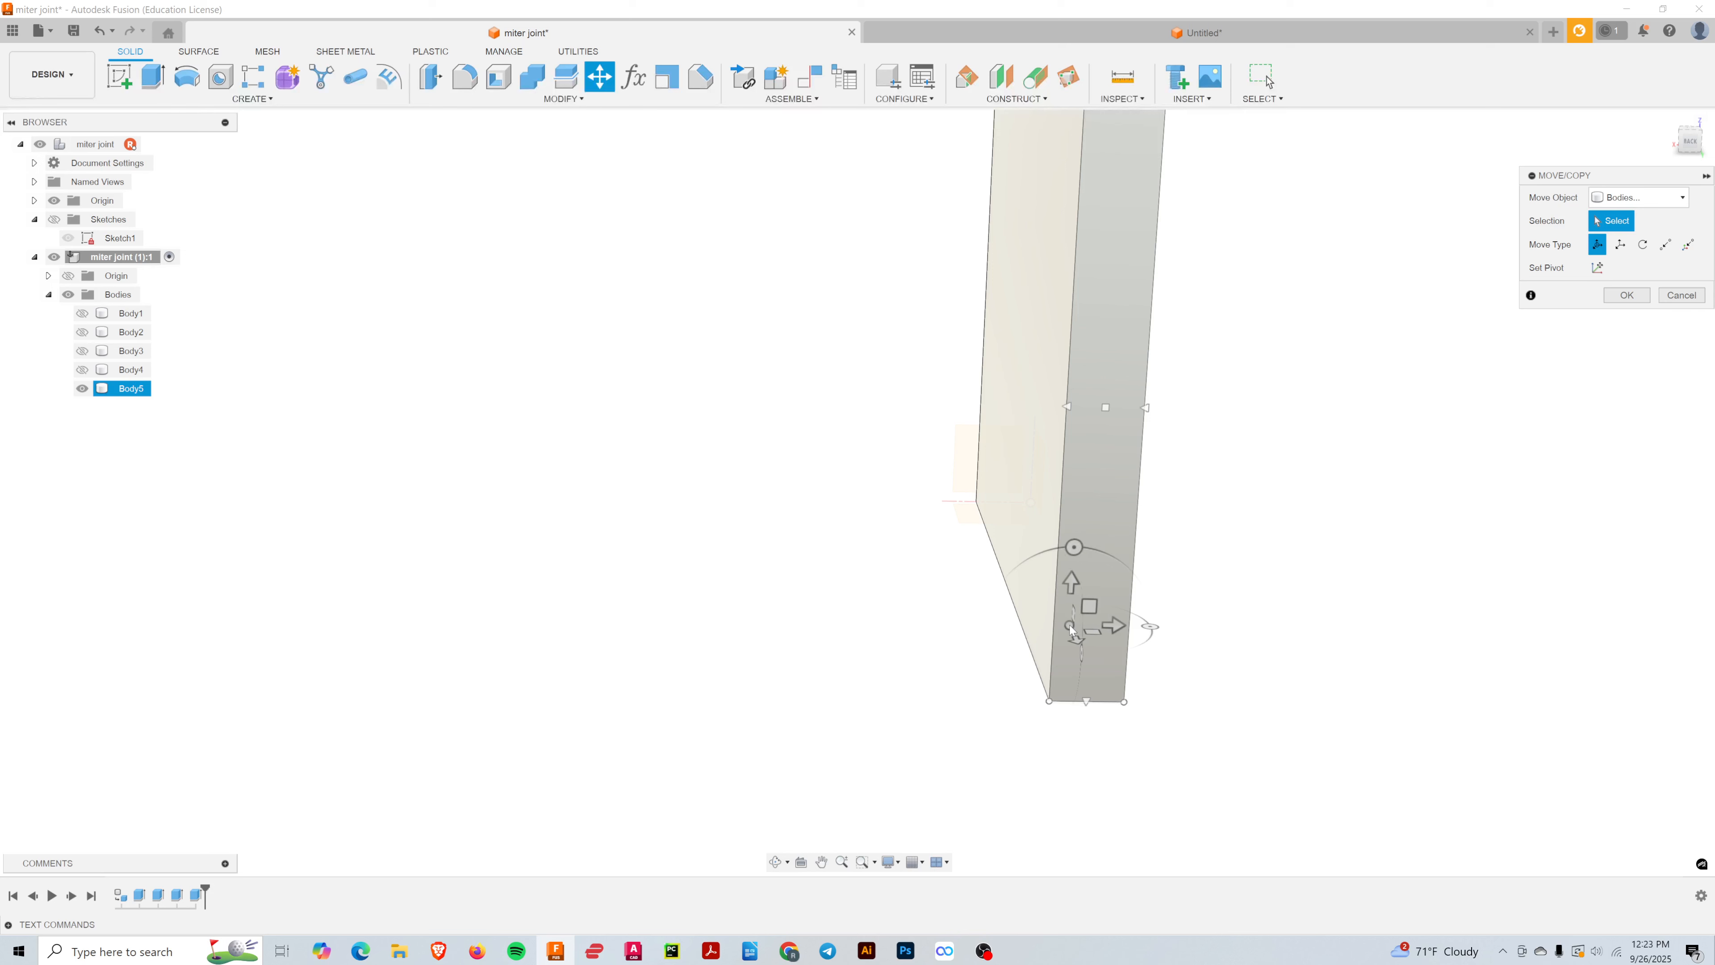
drag(1069, 628, 1066, 692)
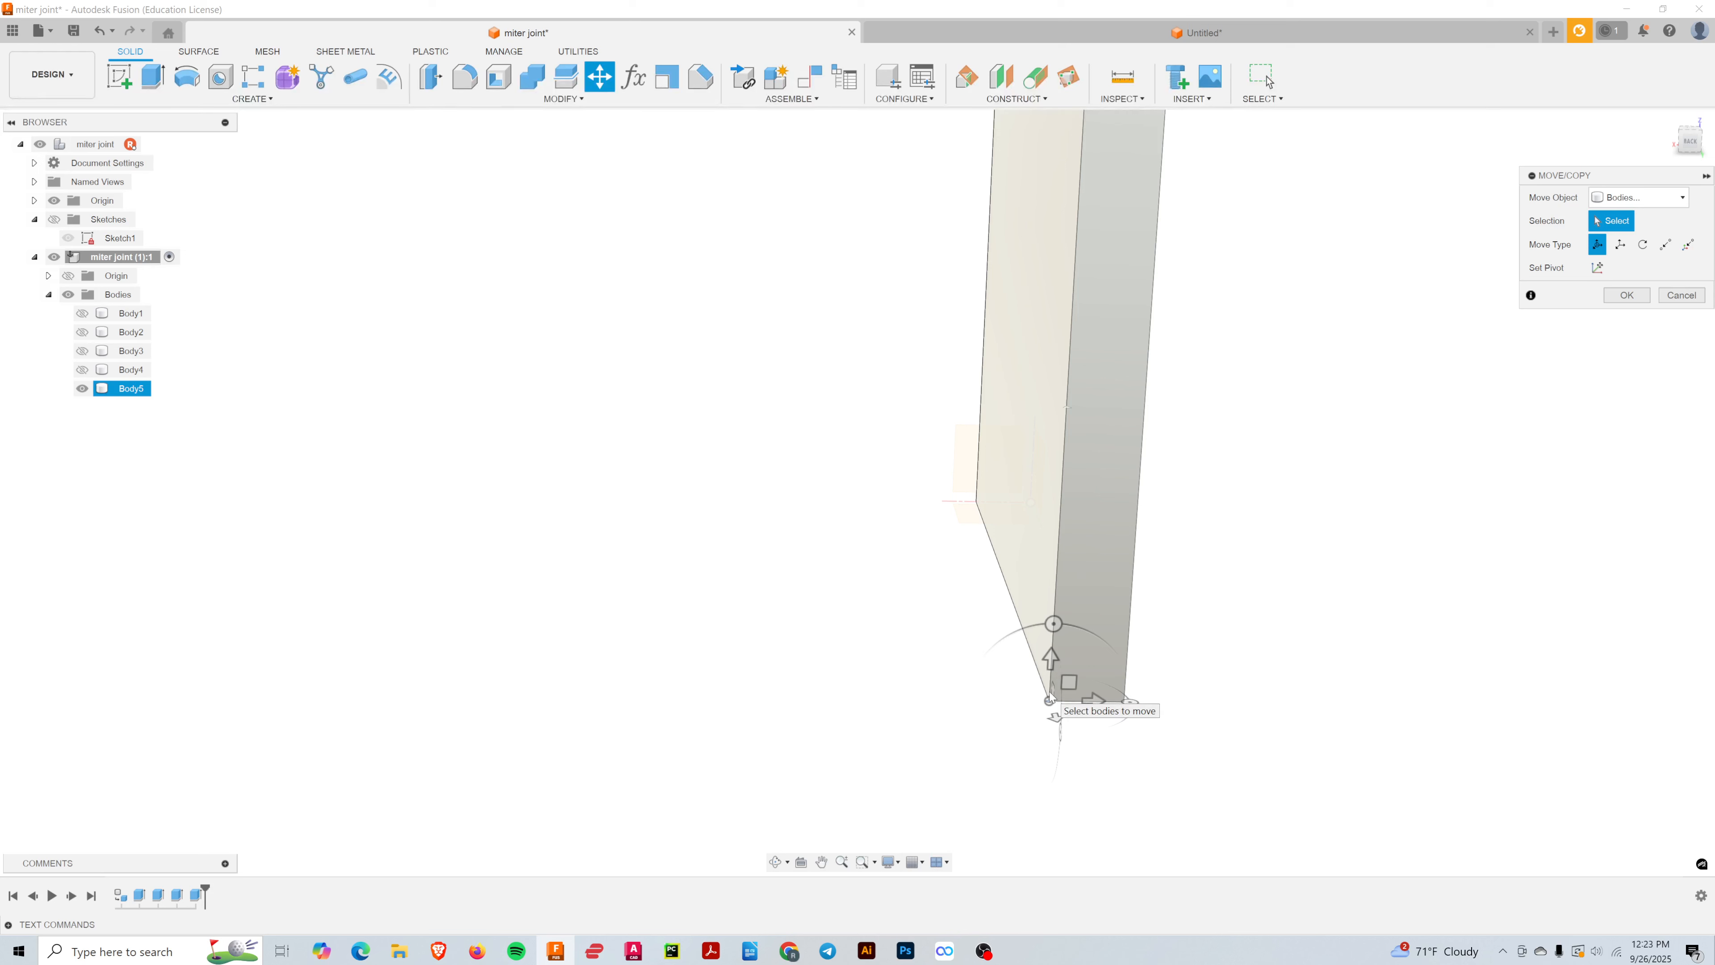
click(1080, 695)
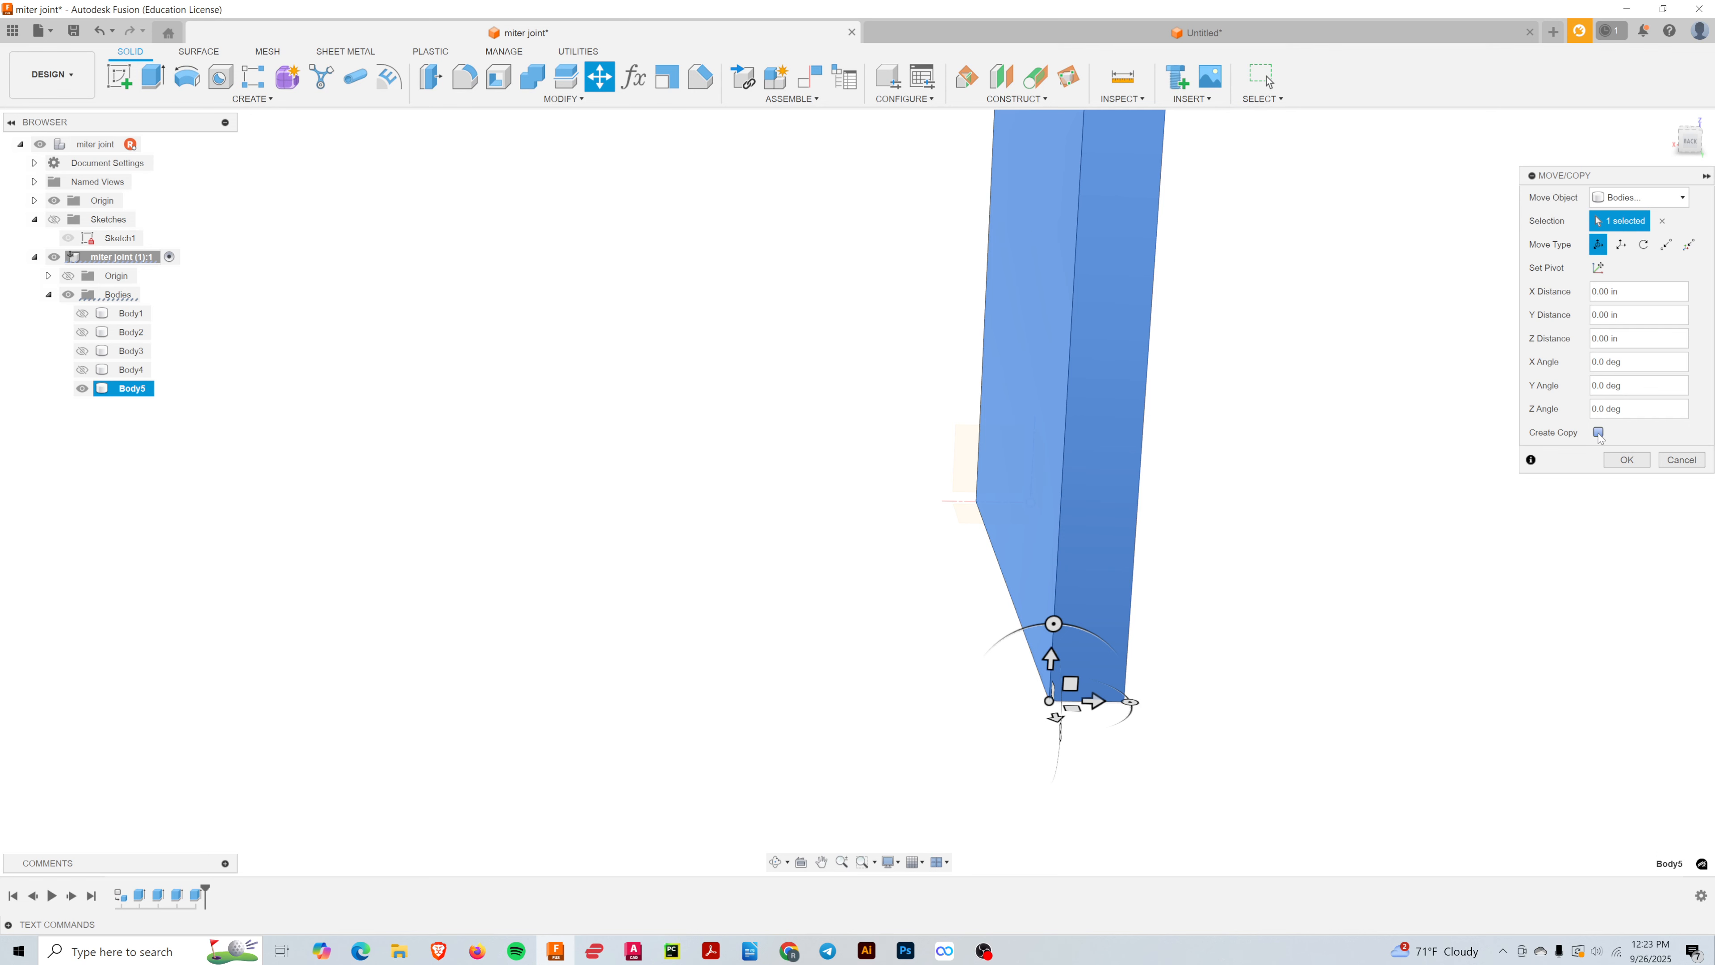
click(1597, 433)
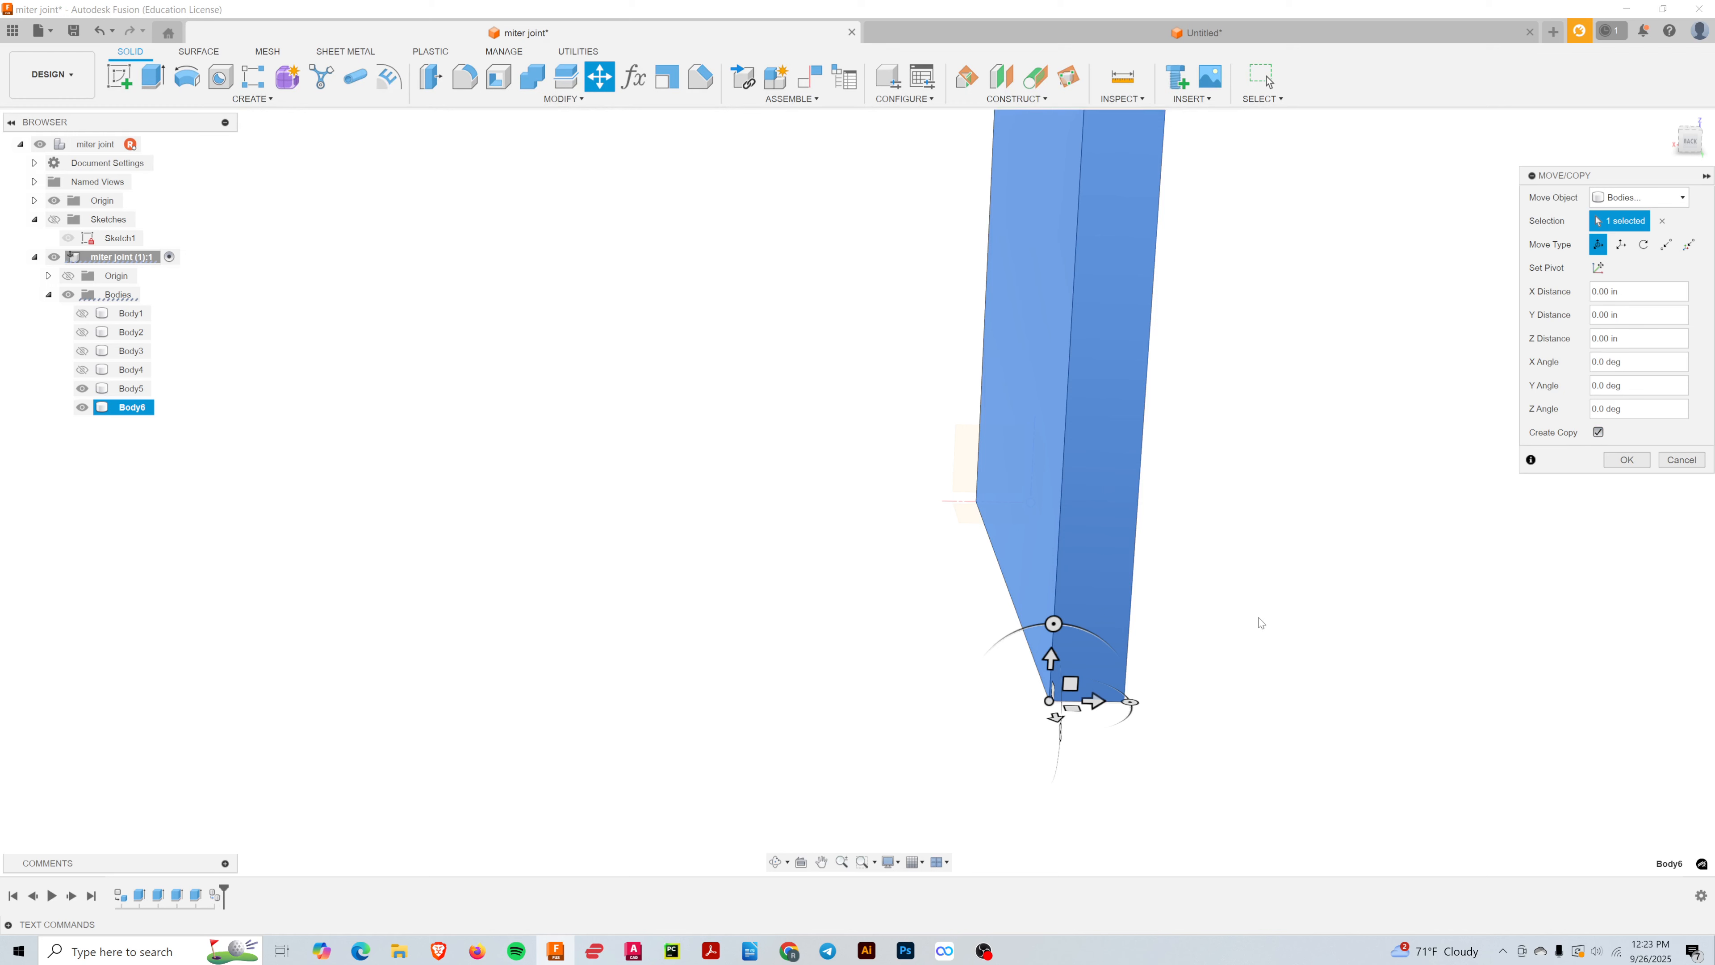
- Show Body1 through Body4 again around the copied end cap
scroll(1260, 622, down, 3)
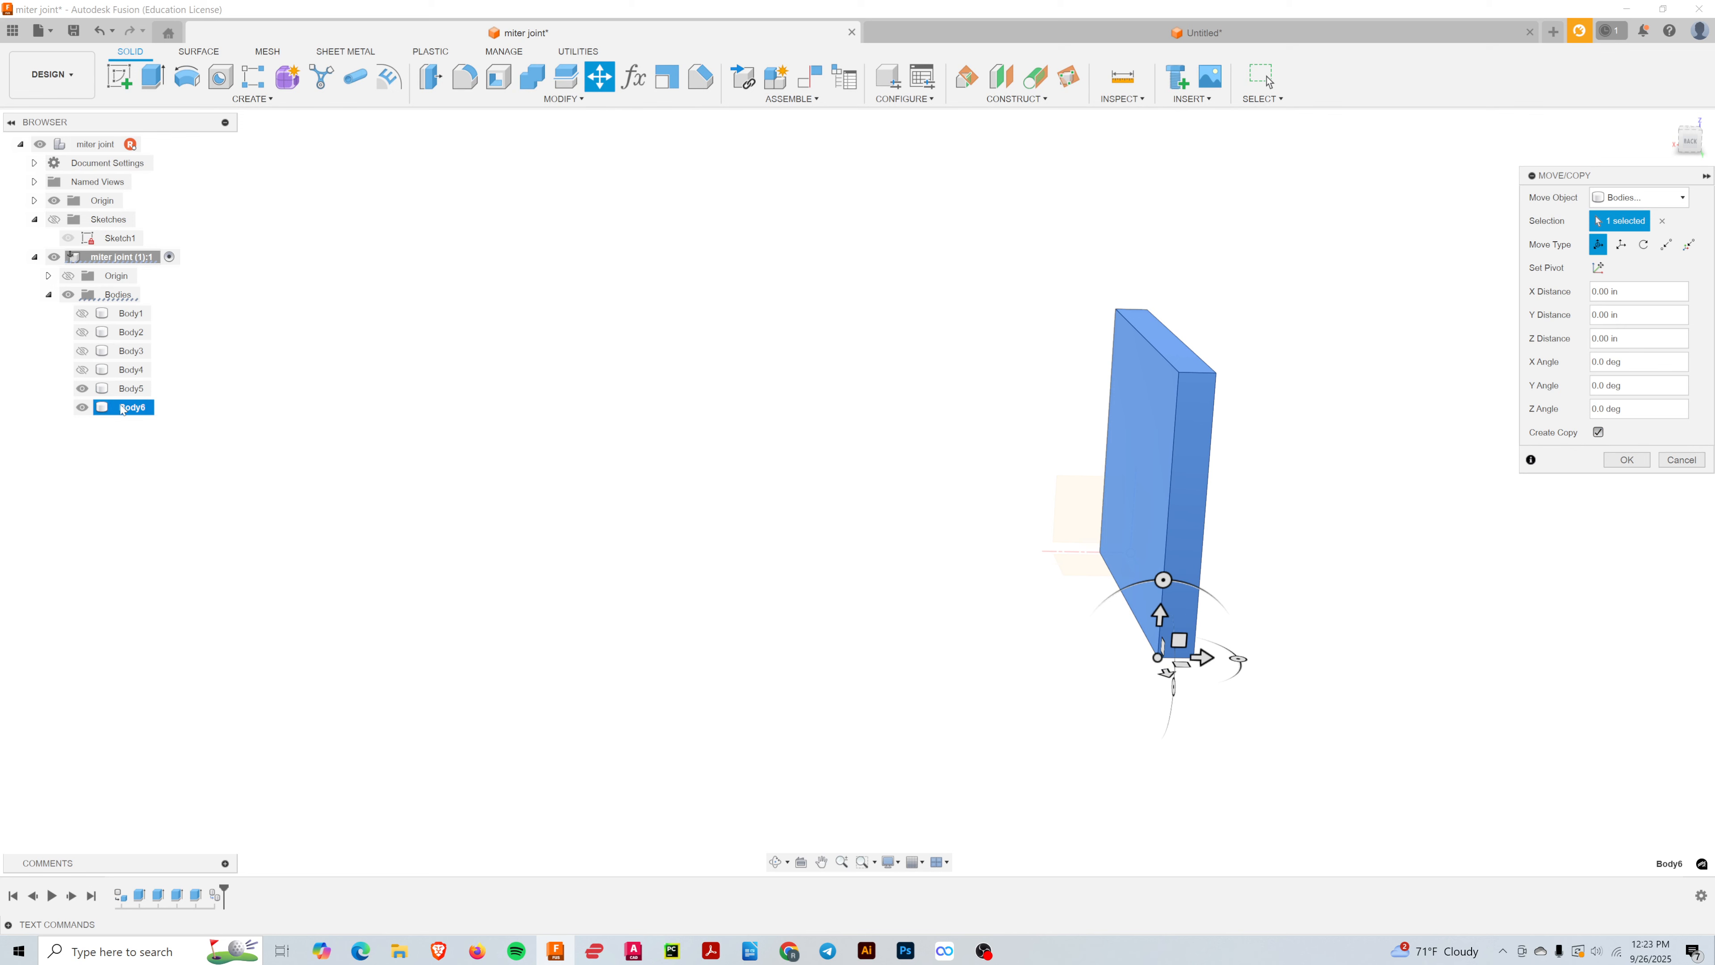
click(83, 370)
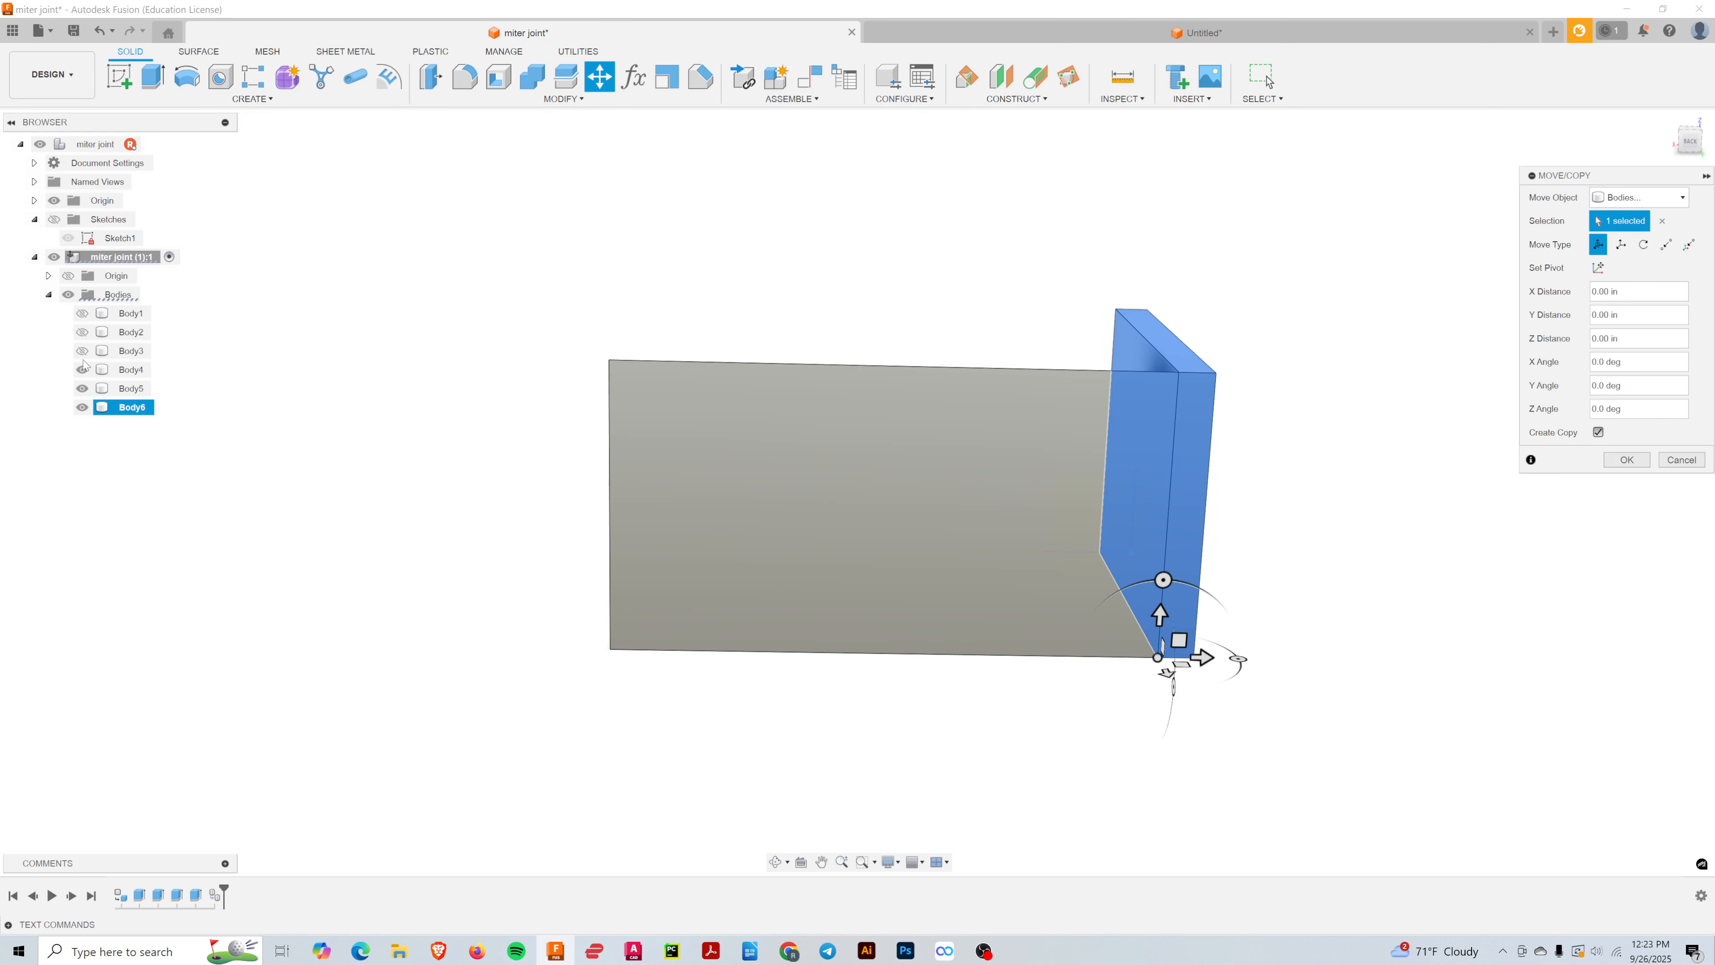
click(83, 350)
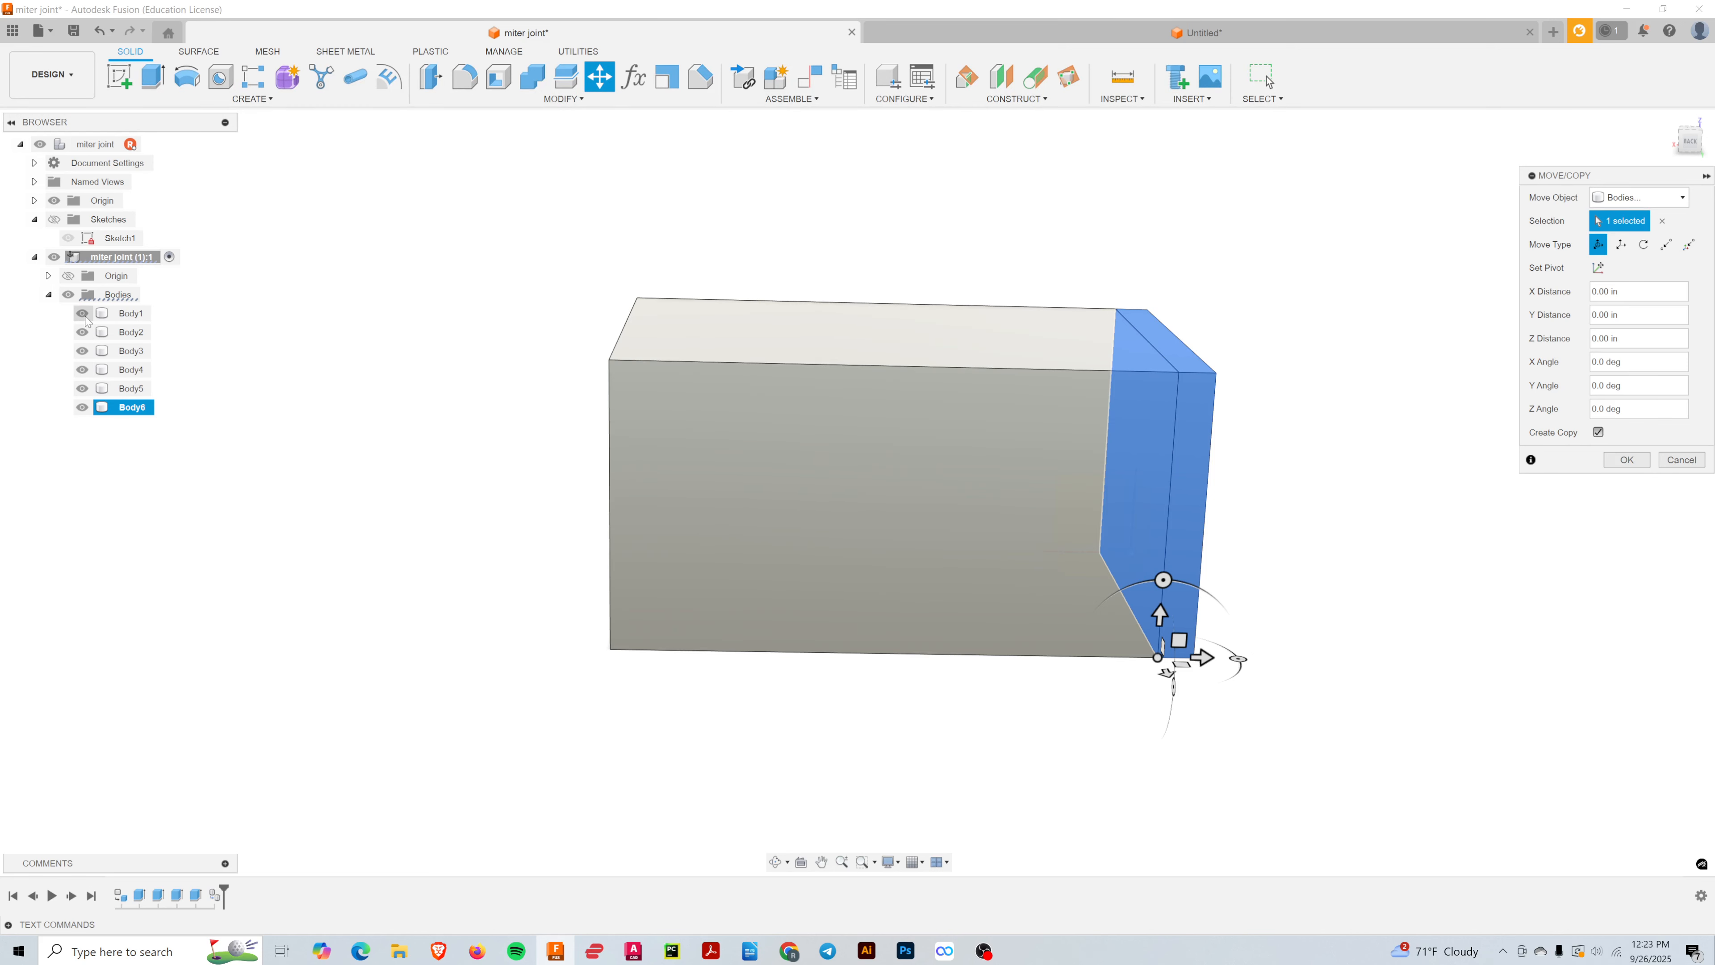
shift+middle_drag(742, 625, 867, 694)
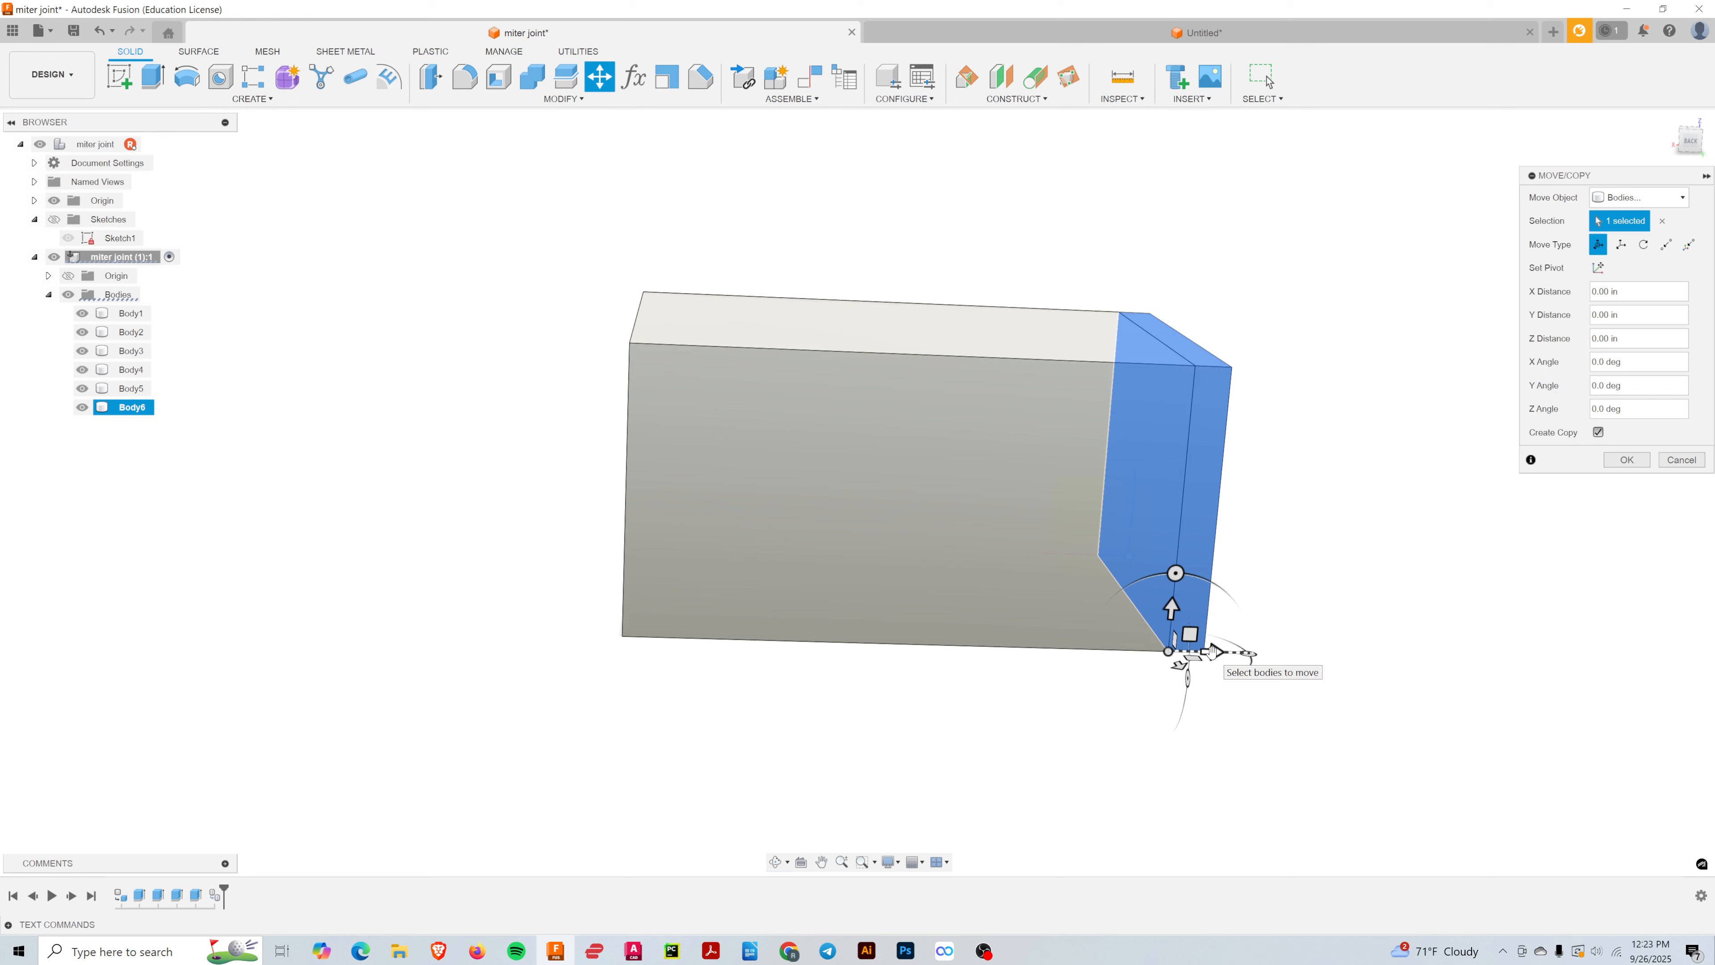
- Move the end cap copy -7.50 in along X to the lower corner of the box's open end
drag(1209, 652, 1150, 650)
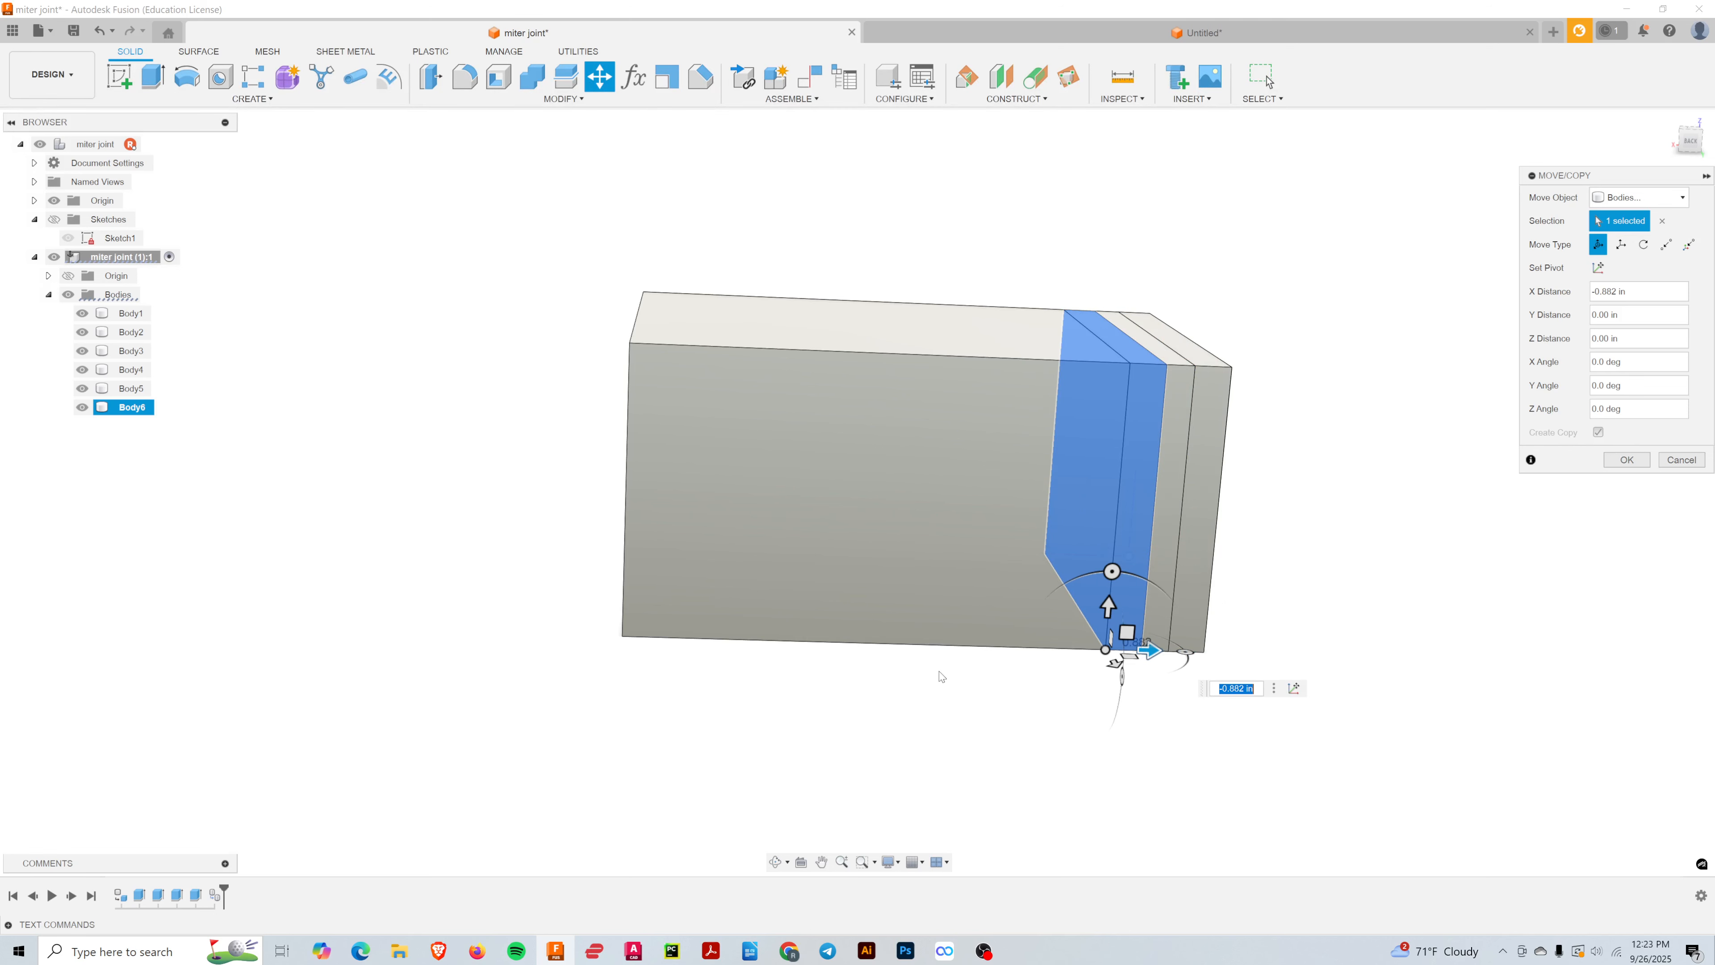
shift+middle_drag(589, 642, 704, 658)
scroll(717, 652, up, 3)
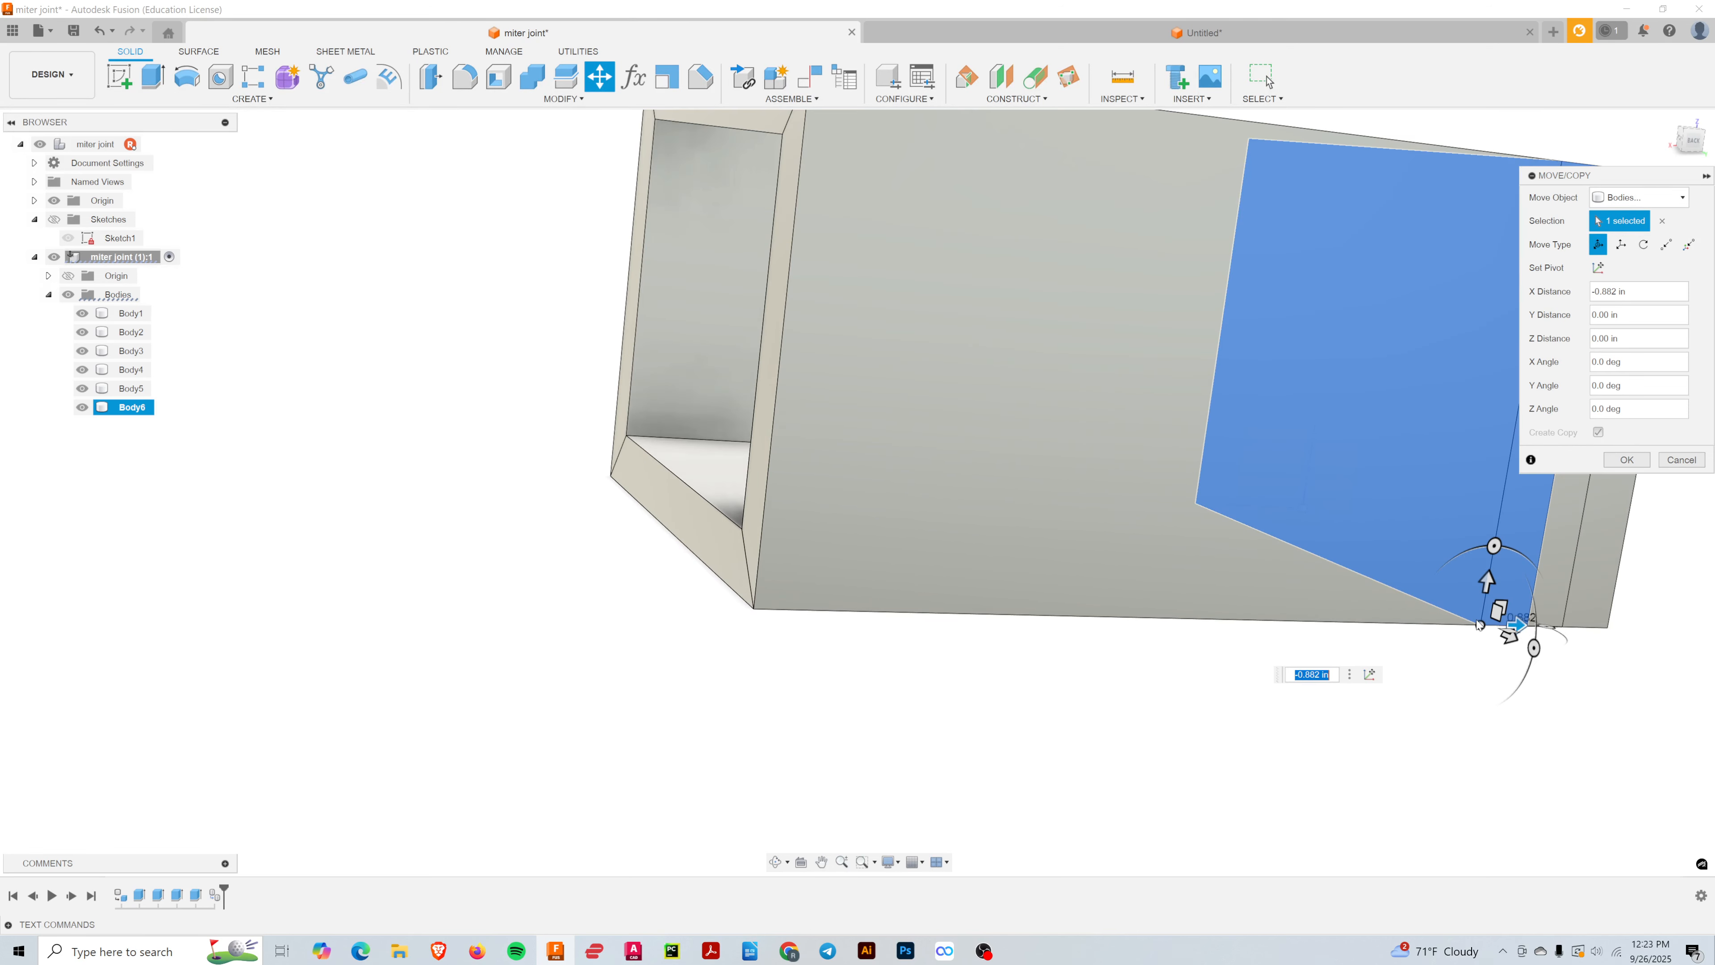
click(754, 610)
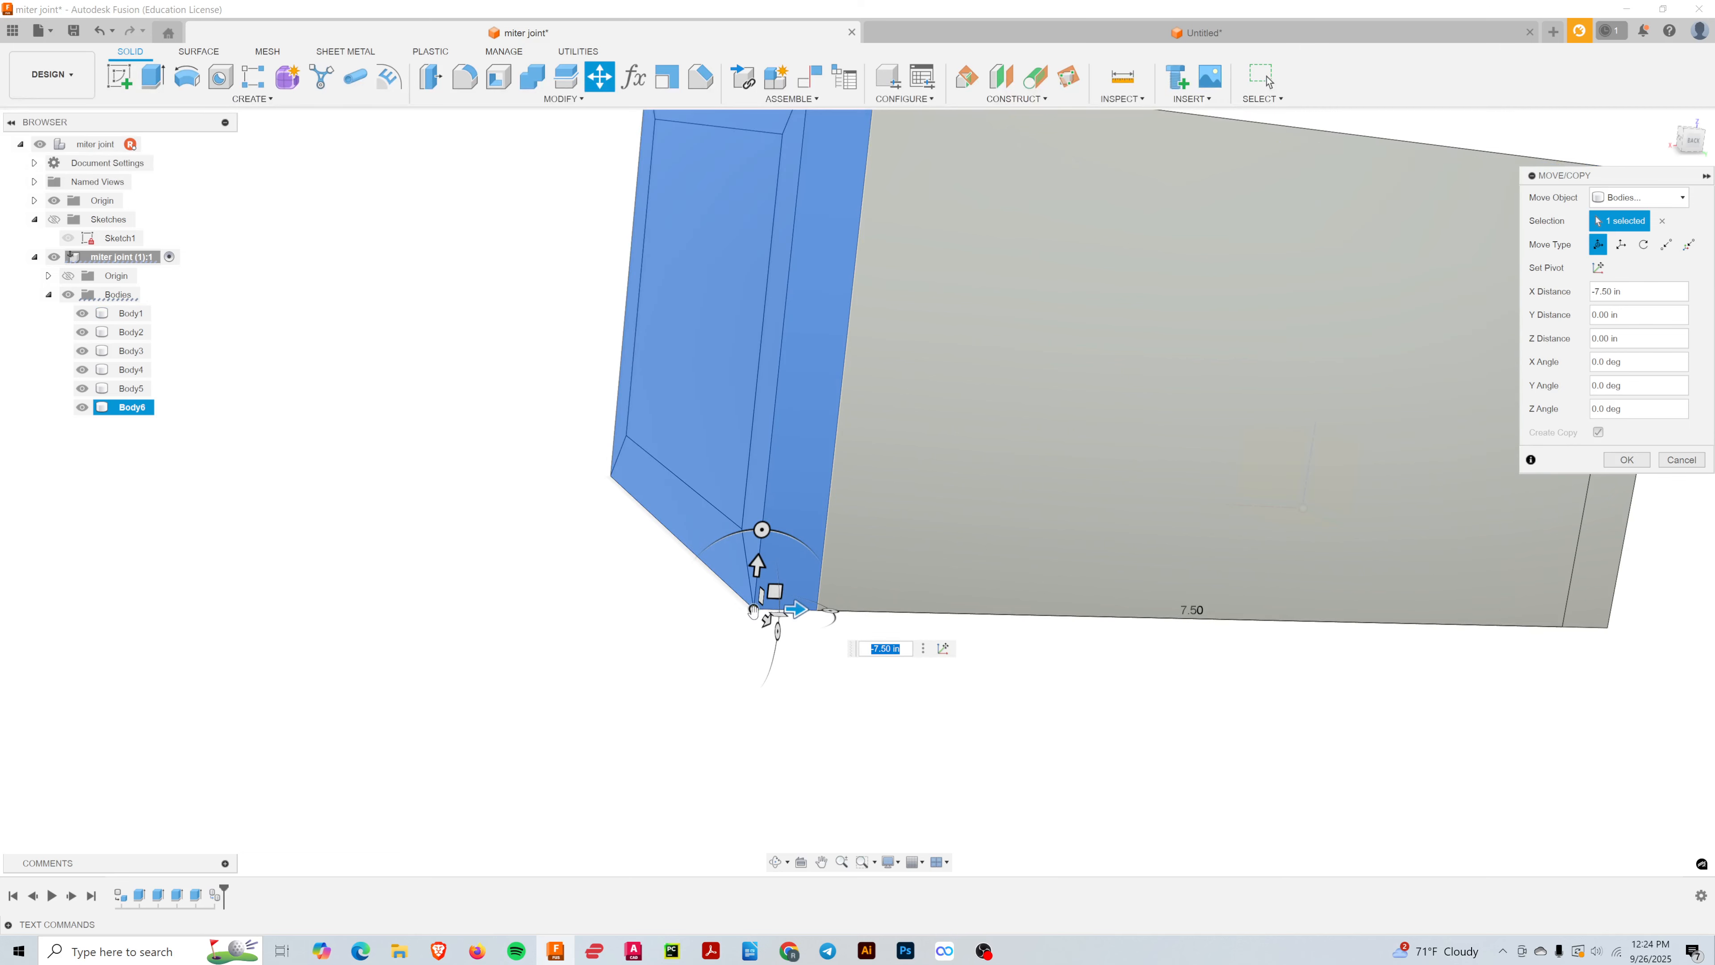
click(1618, 461)
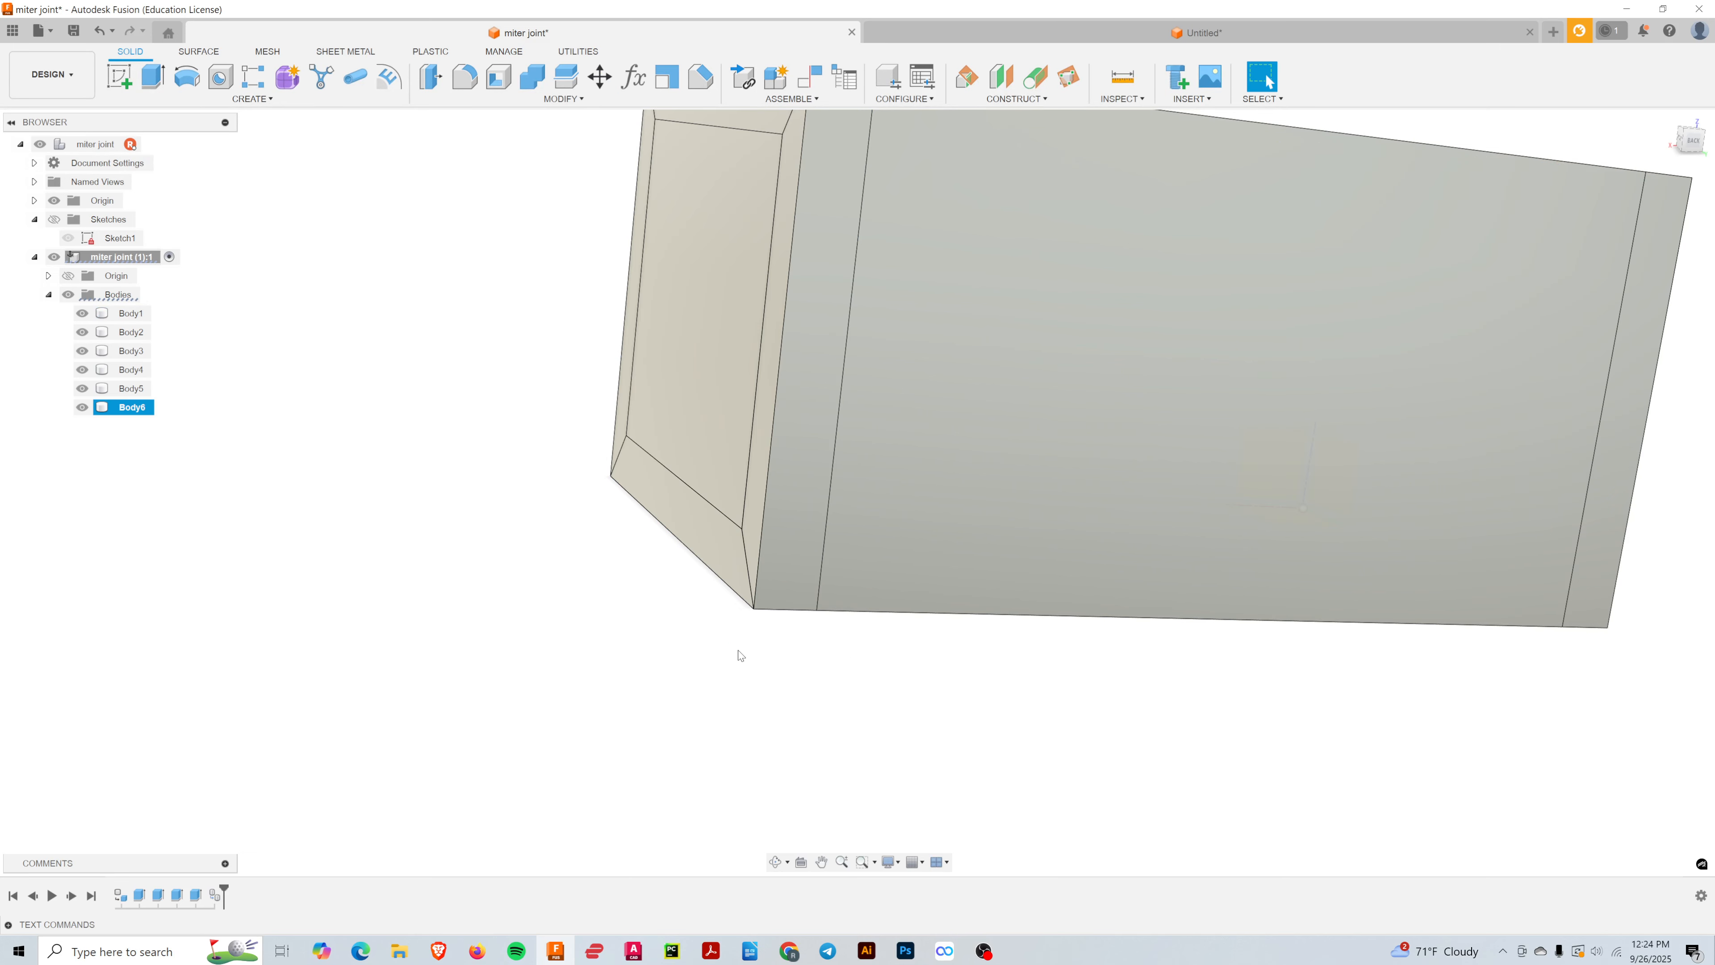
- Examine the closed box from both ends and its long sides to check the fit of the end caps
scroll(739, 651, down, 3)
shift+middle_drag(833, 679, 964, 694)
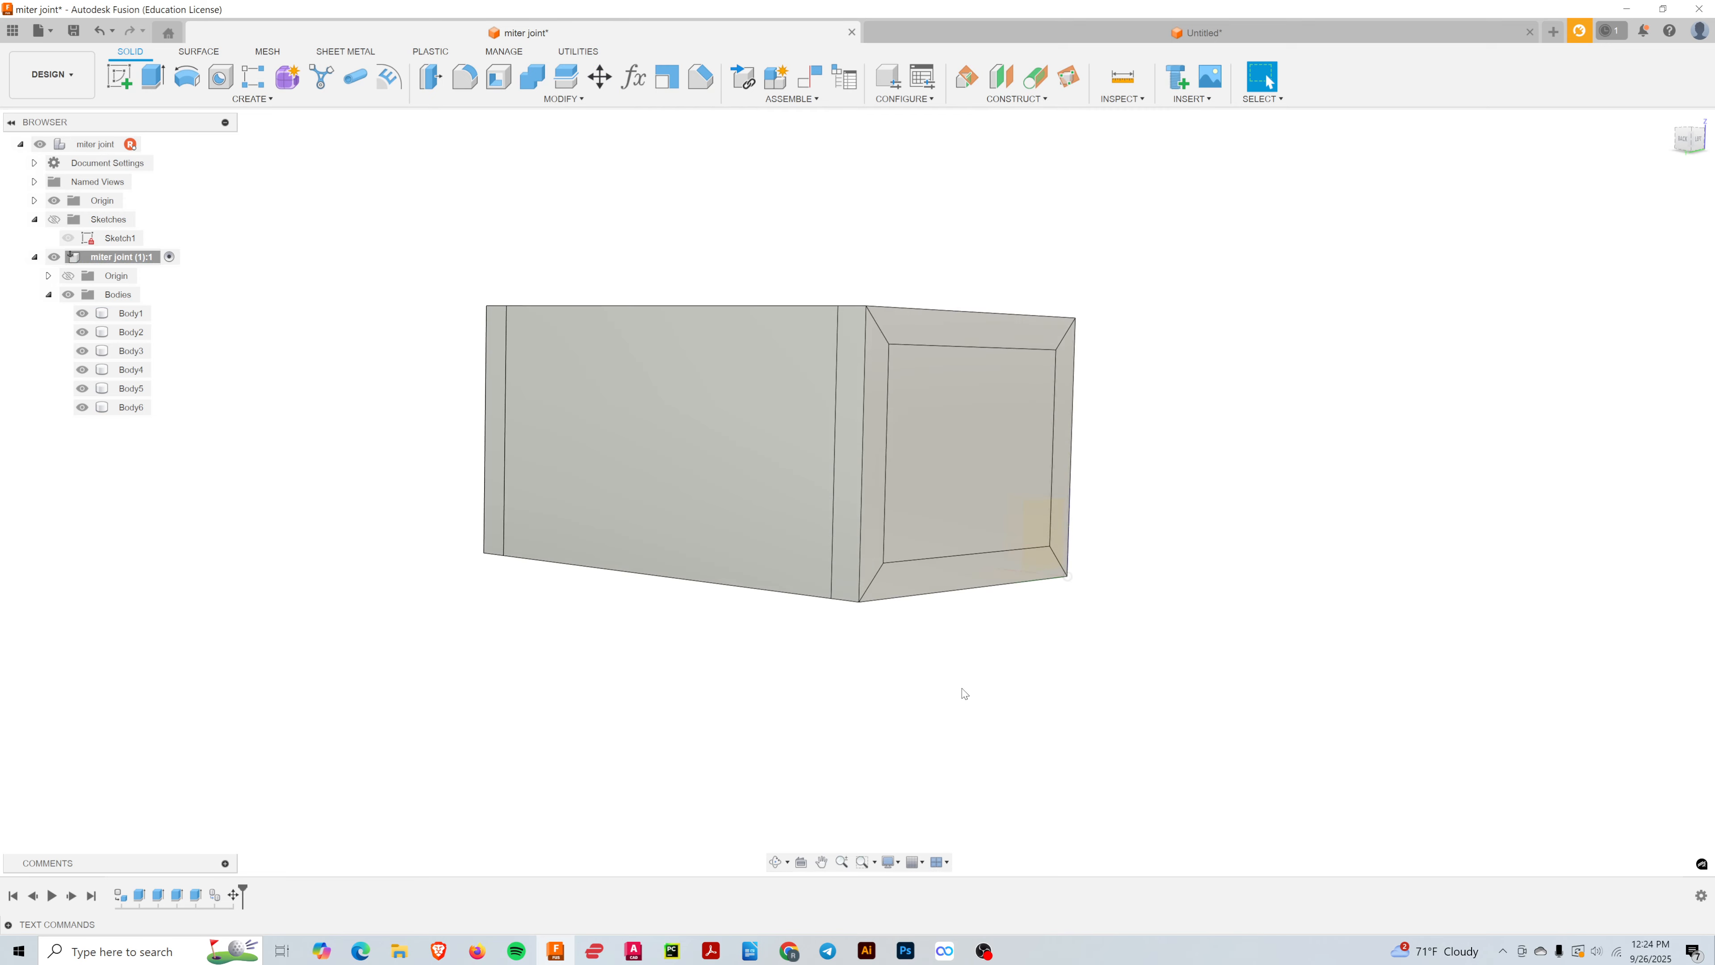
shift+middle_drag(667, 606, 570, 586)
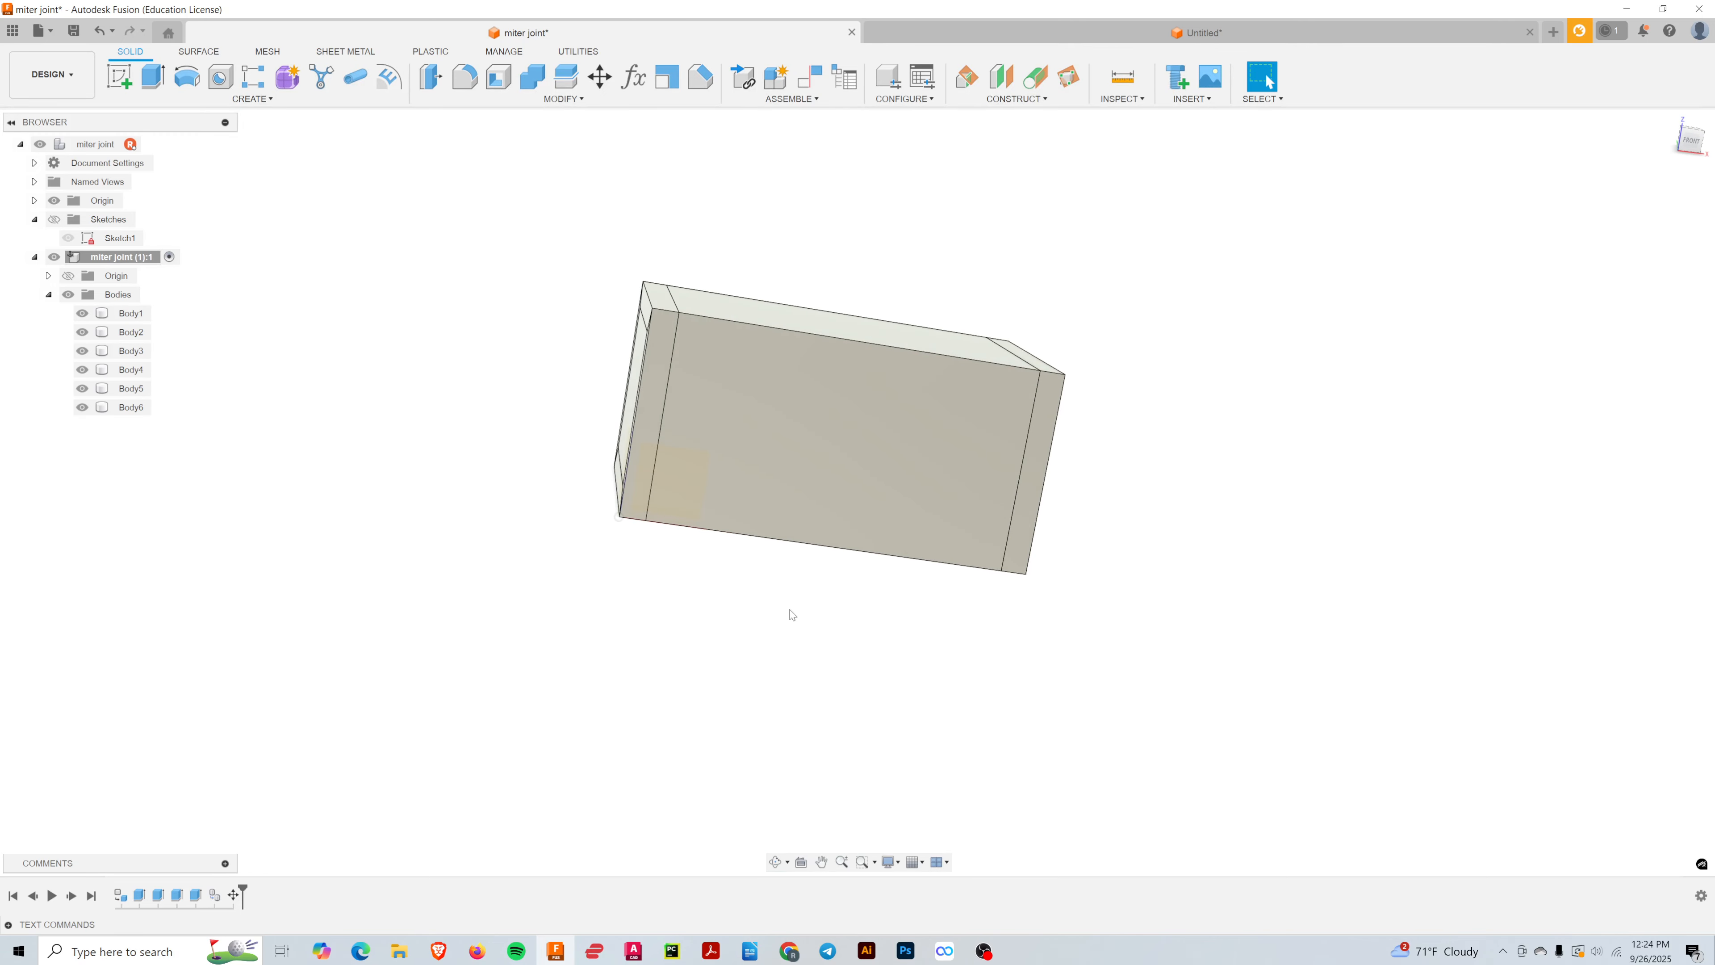
shift+middle_drag(694, 500, 847, 702)
middle_drag(923, 774, 889, 716)
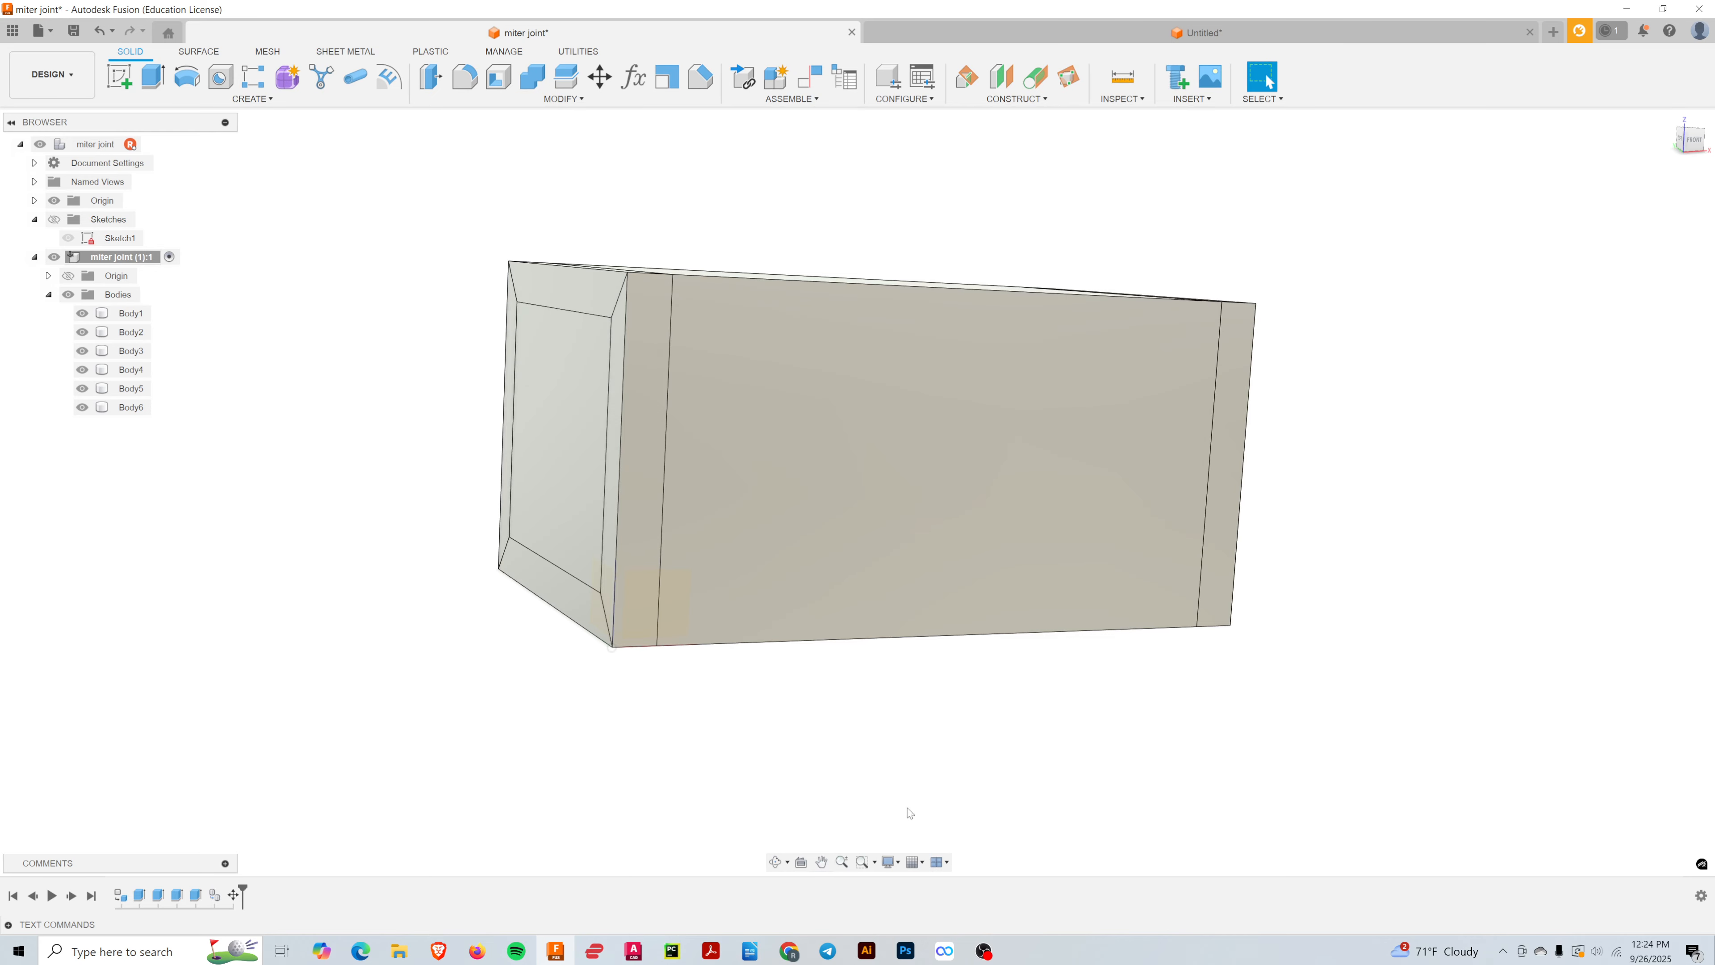
- Switch the visual style to Shaded with Hidden Edges and view the box's inner edges from an angled view
click(898, 865)
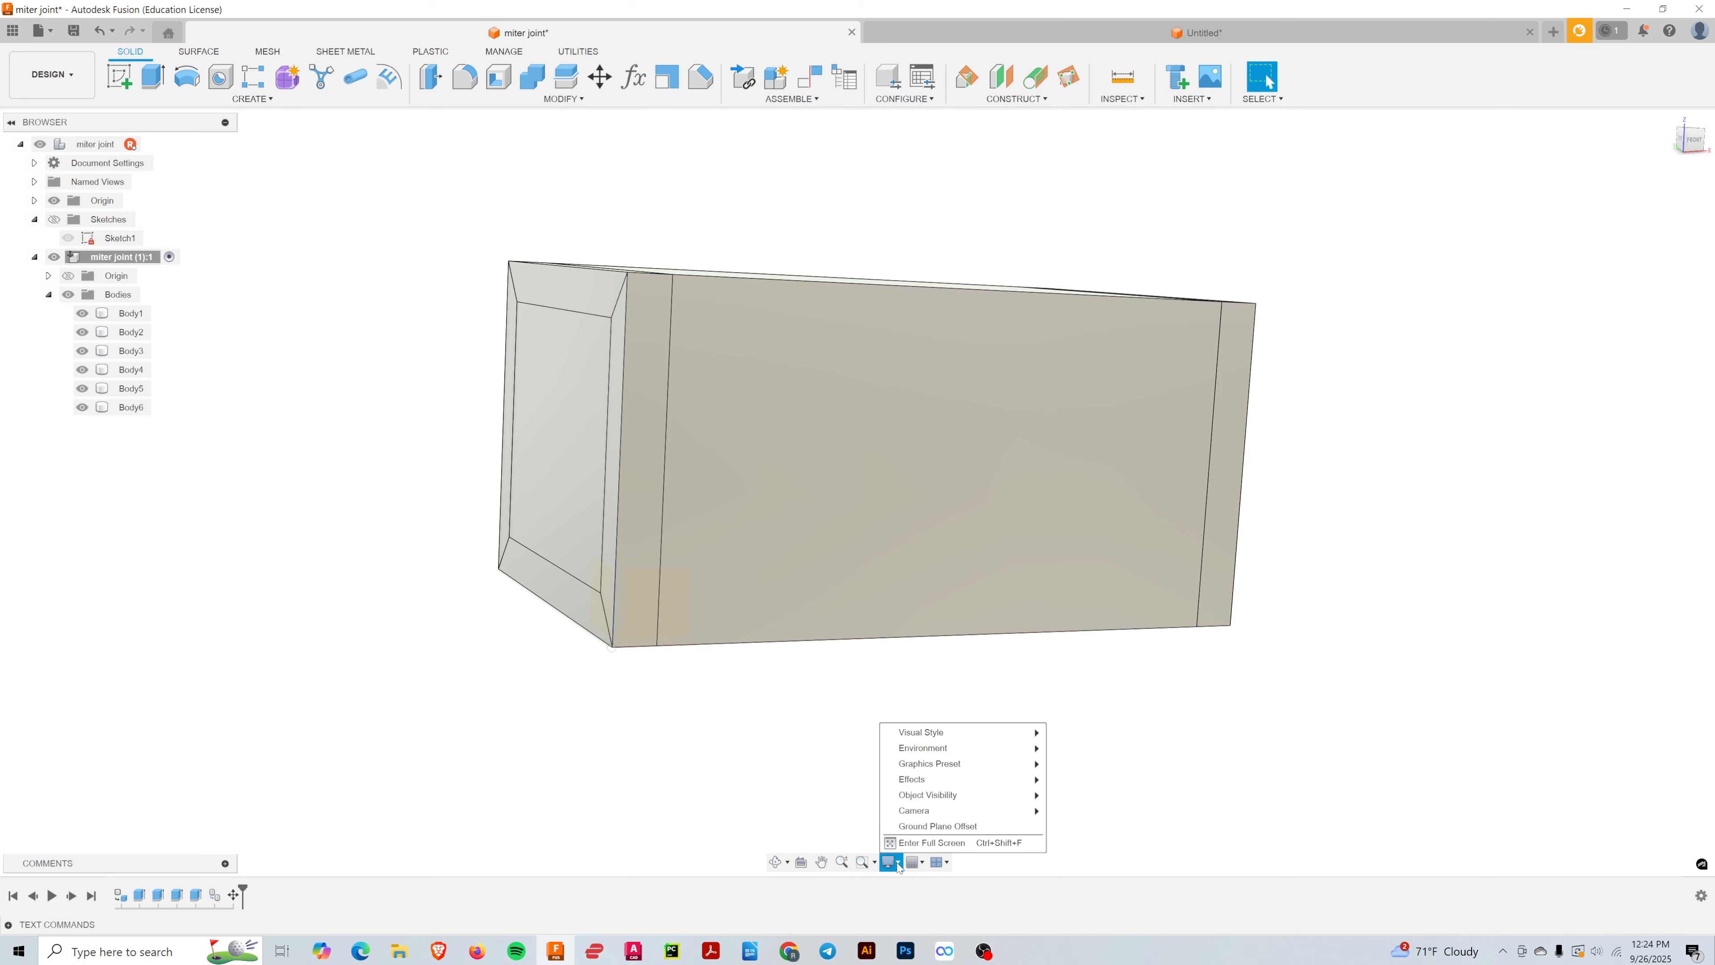
mouse_move(999, 733)
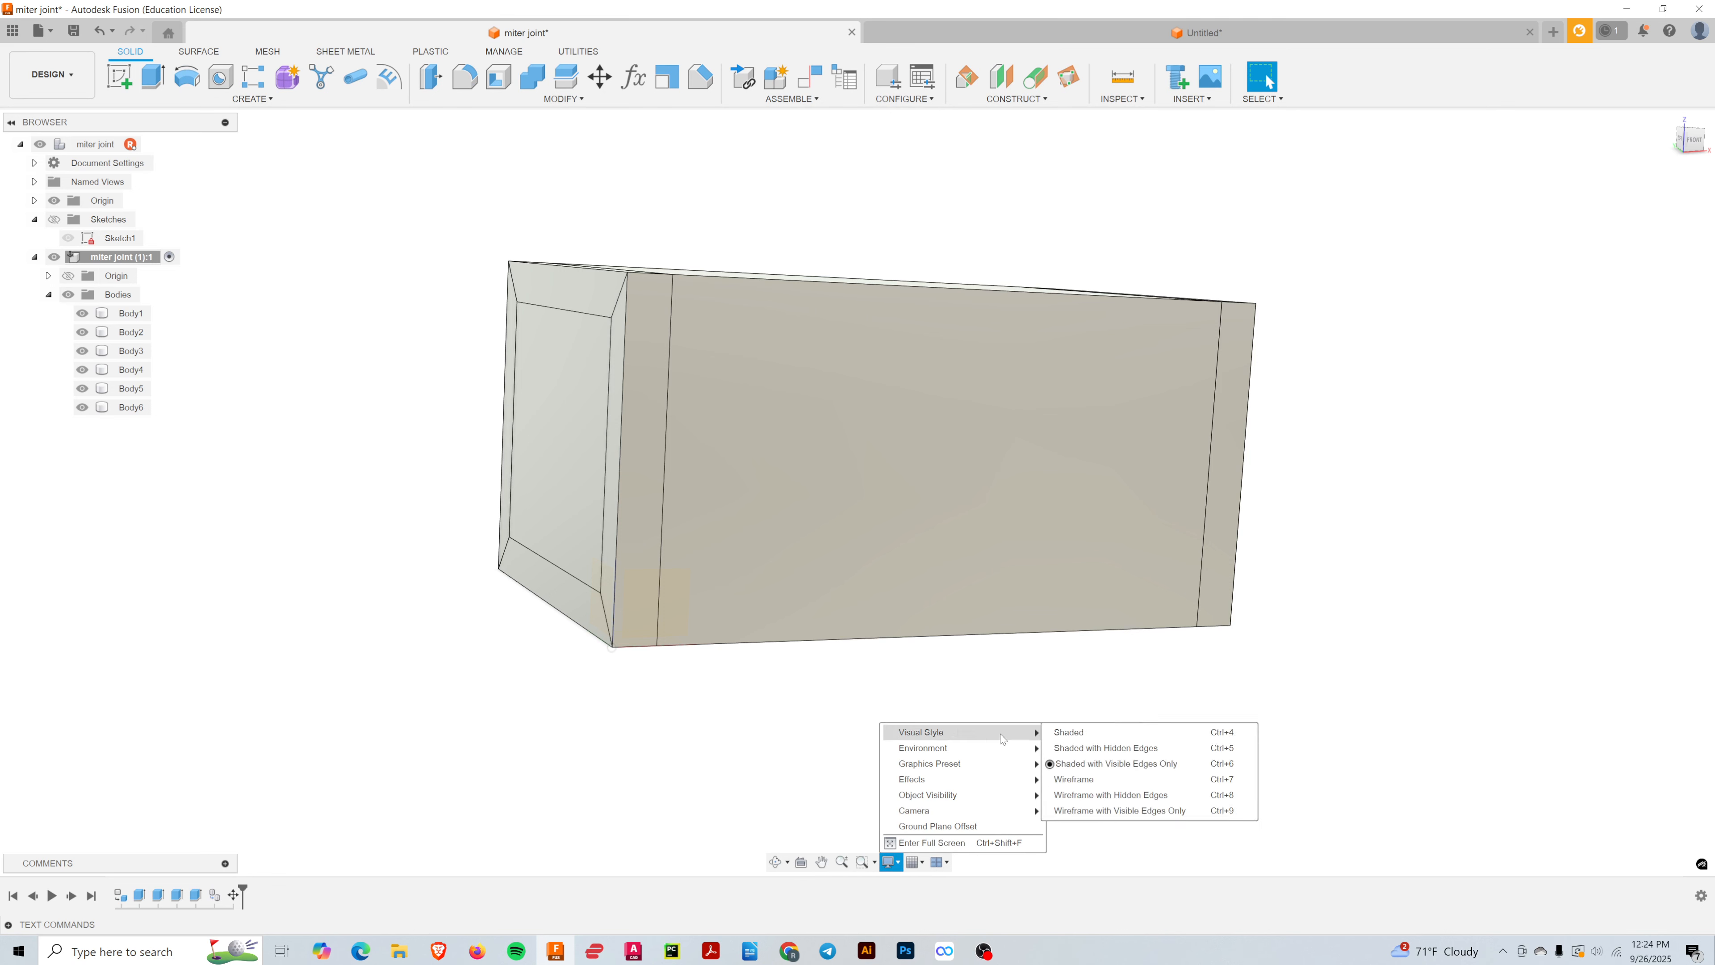
click(1119, 753)
mouse_move(876, 712)
shift+middle_down()
mouse_move(861, 720)
mouse_move(941, 697)
mouse_move(961, 739)
mouse_move(1018, 727)
mouse_move(922, 719)
mouse_move(900, 739)
shift+middle_up()
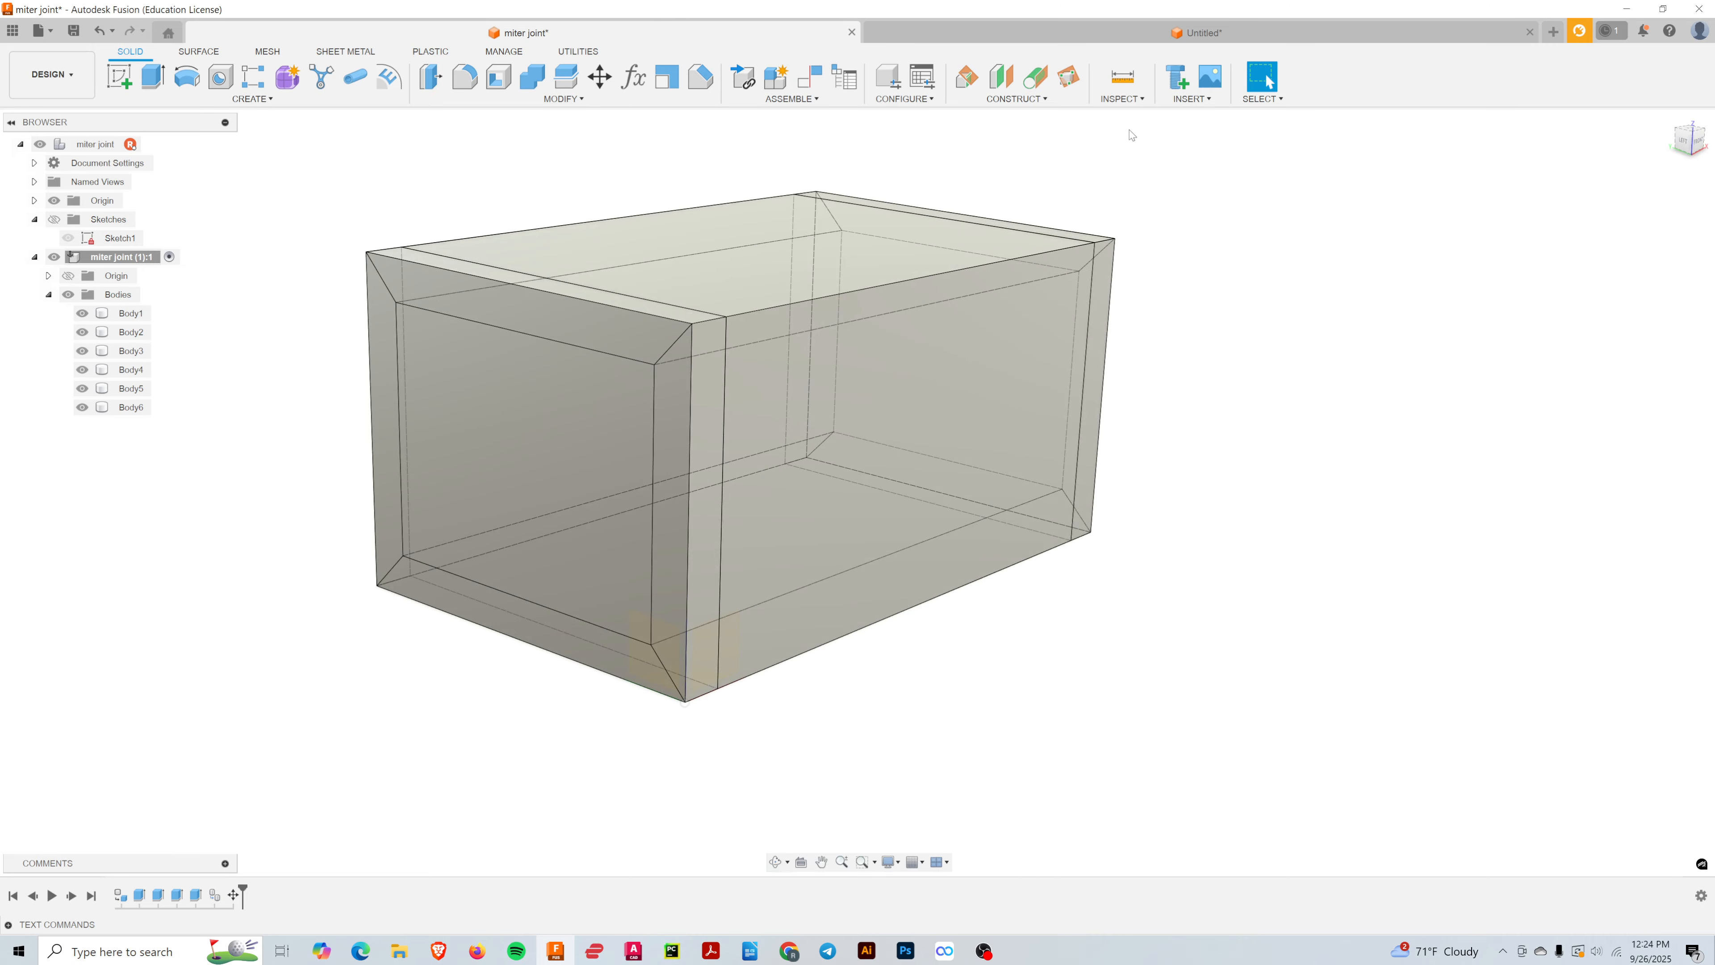
- Create a section analysis using the box's short end face as cut plane, moved inward to expose the mitered board corners
click(1122, 99)
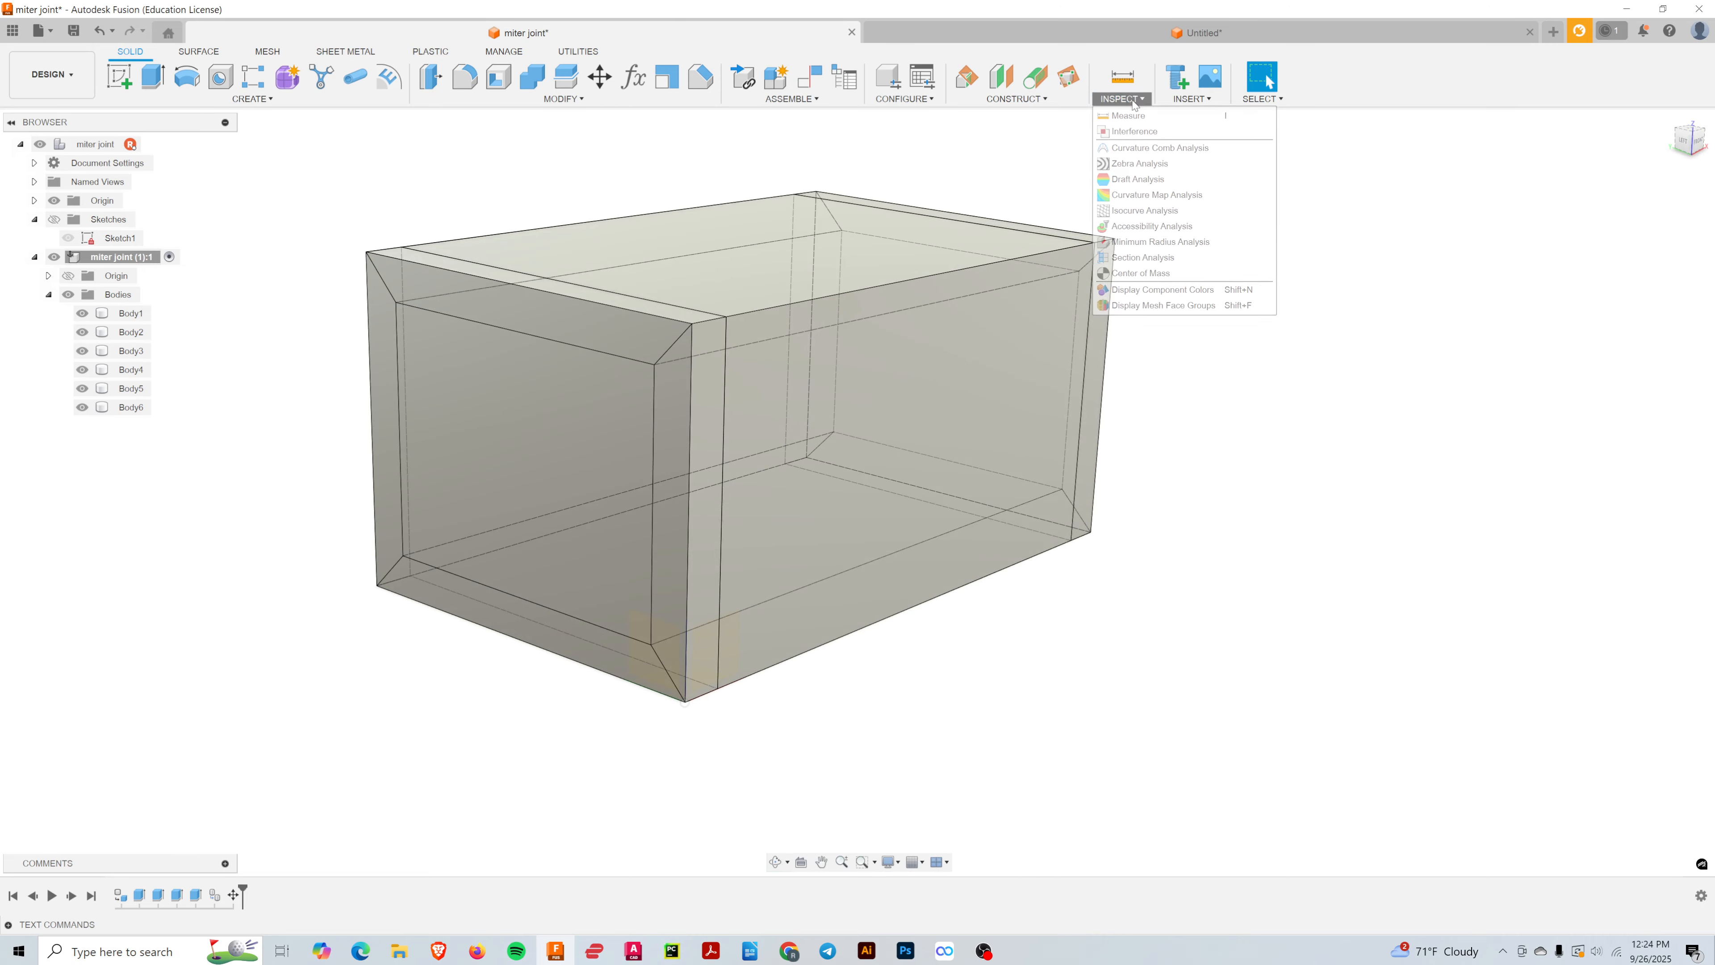
click(1201, 264)
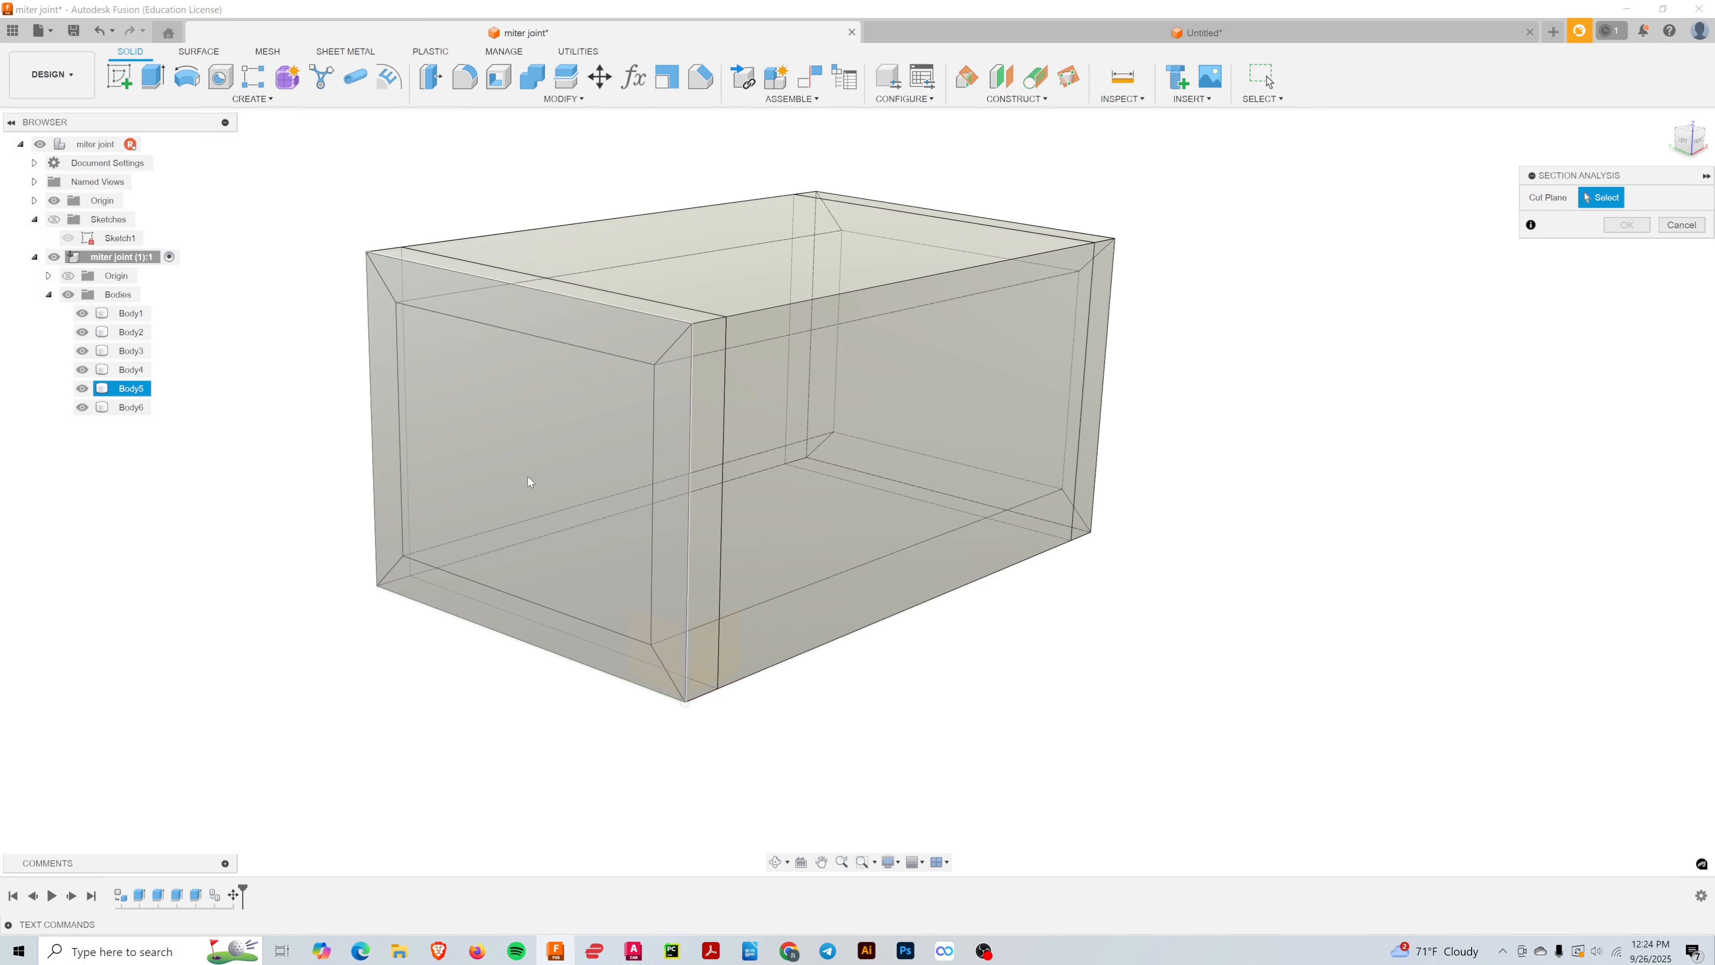
click(523, 464)
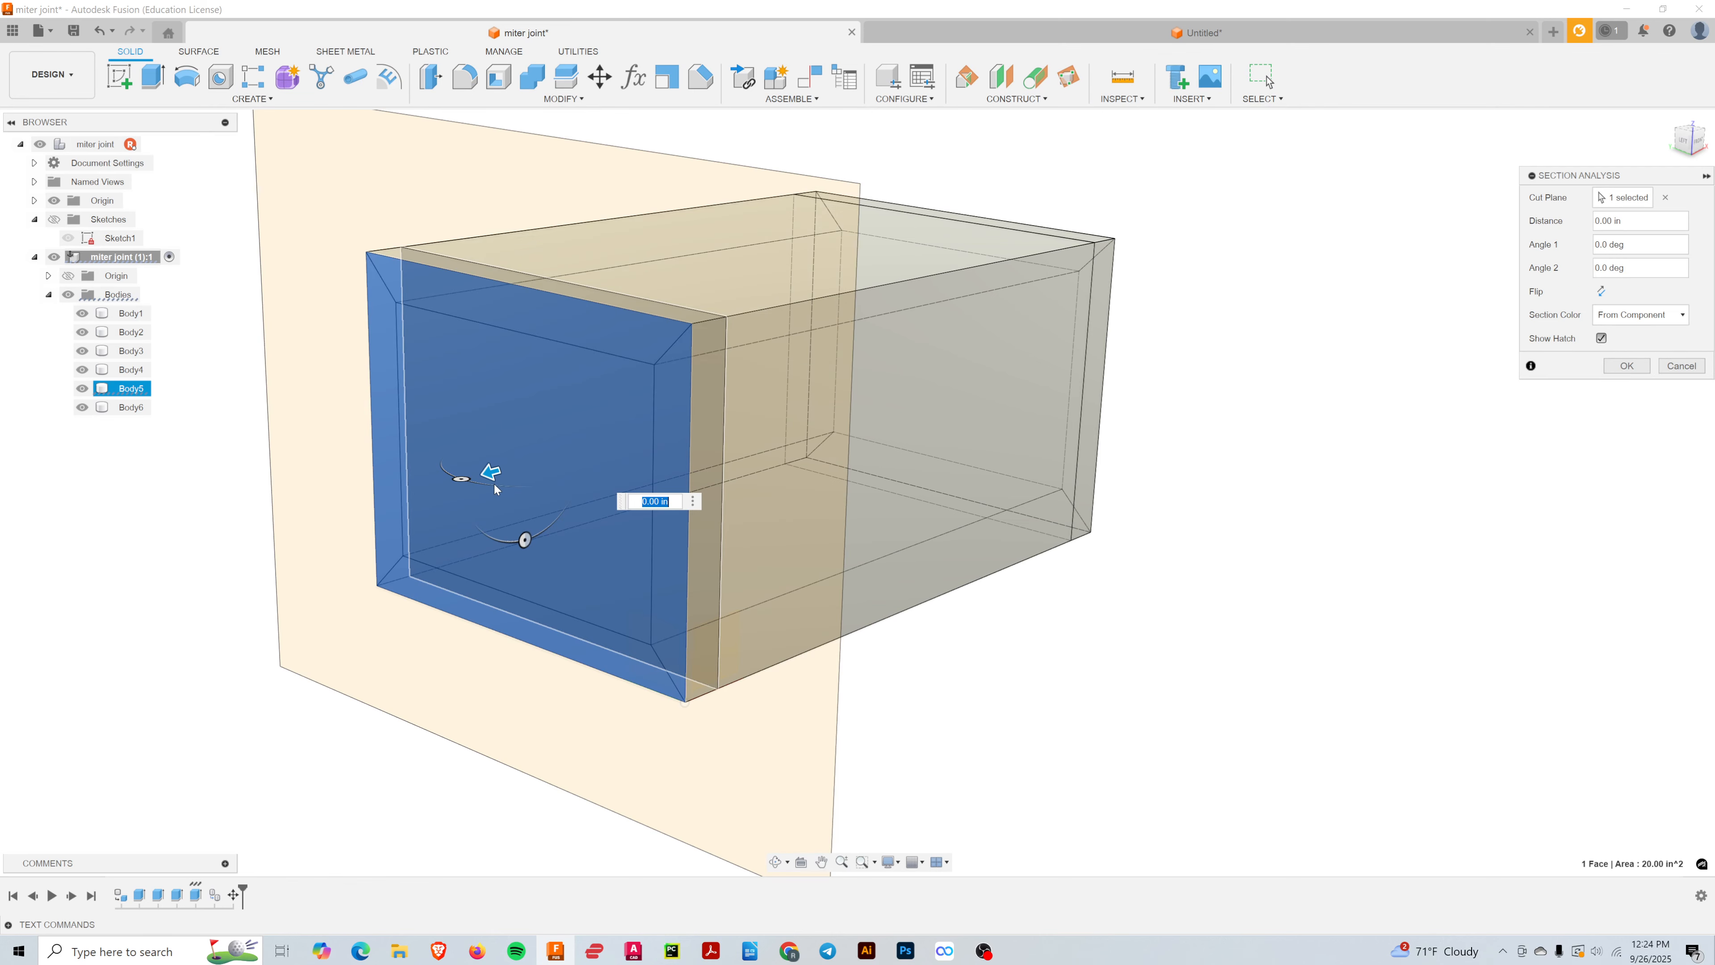
mouse_move(491, 470)
mouse_down()
mouse_move(639, 426)
mouse_move(471, 479)
mouse_move(709, 415)
mouse_move(652, 431)
mouse_up()
click(1641, 370)
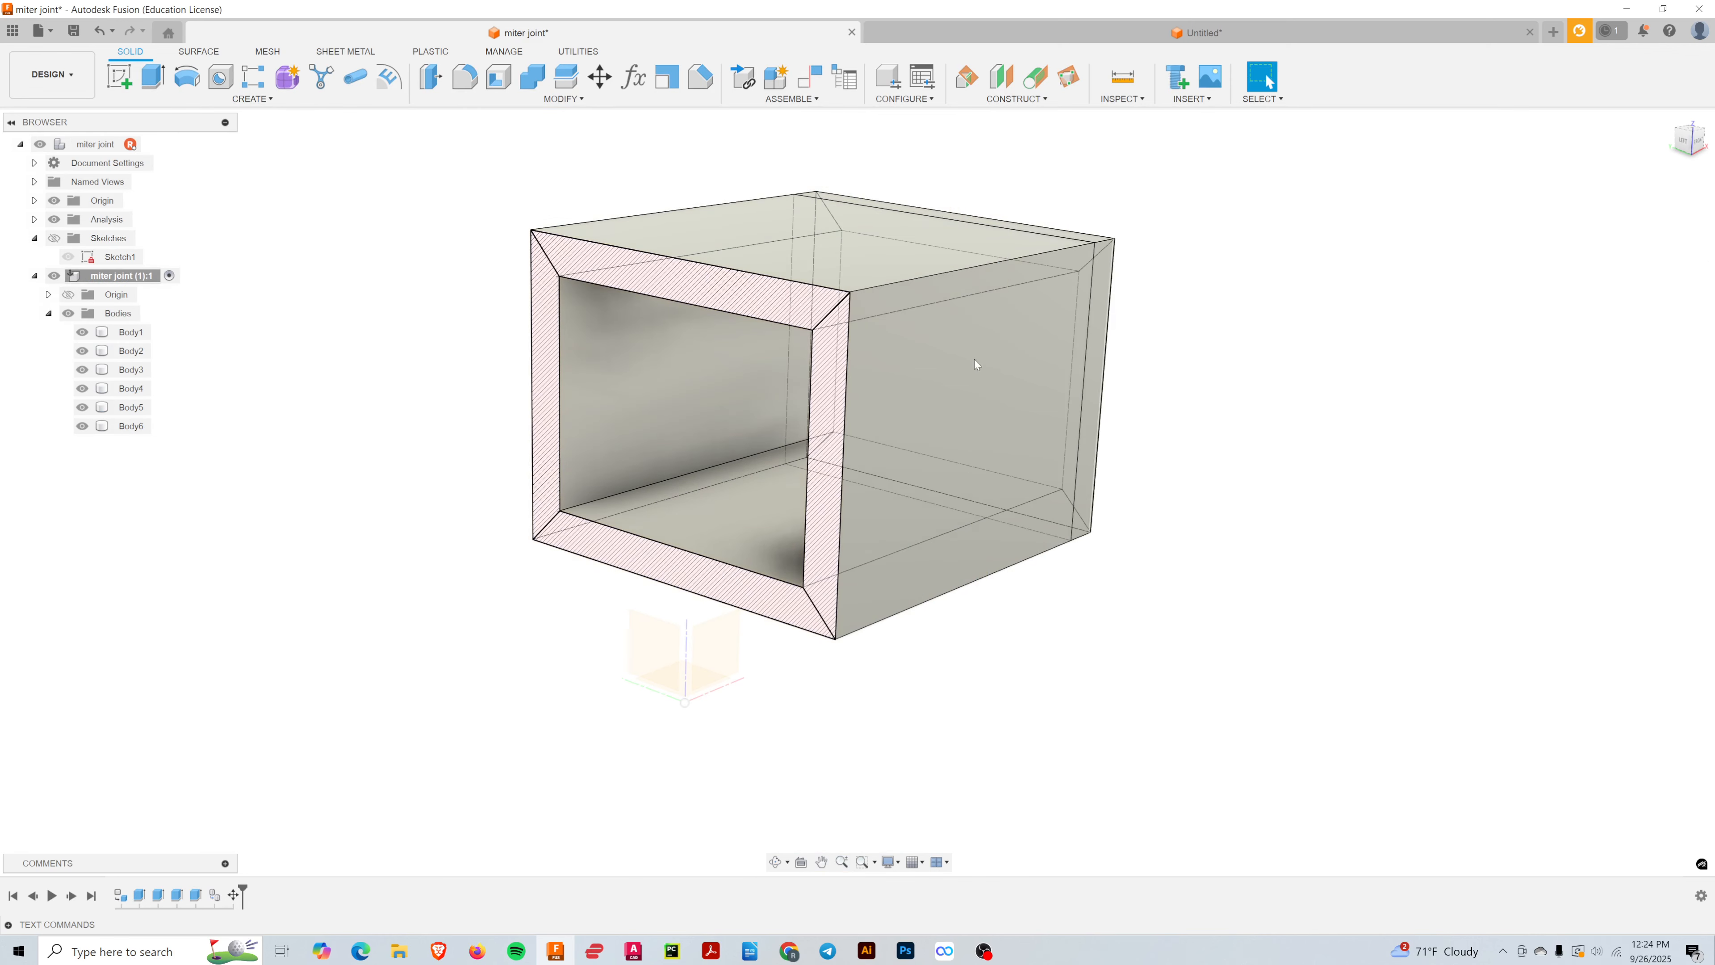
- Inspect the sectioned box from another angle and hide the section analysis
click(974, 360)
shift+middle_drag(974, 359, 714, 463)
scroll(714, 463, down, 1)
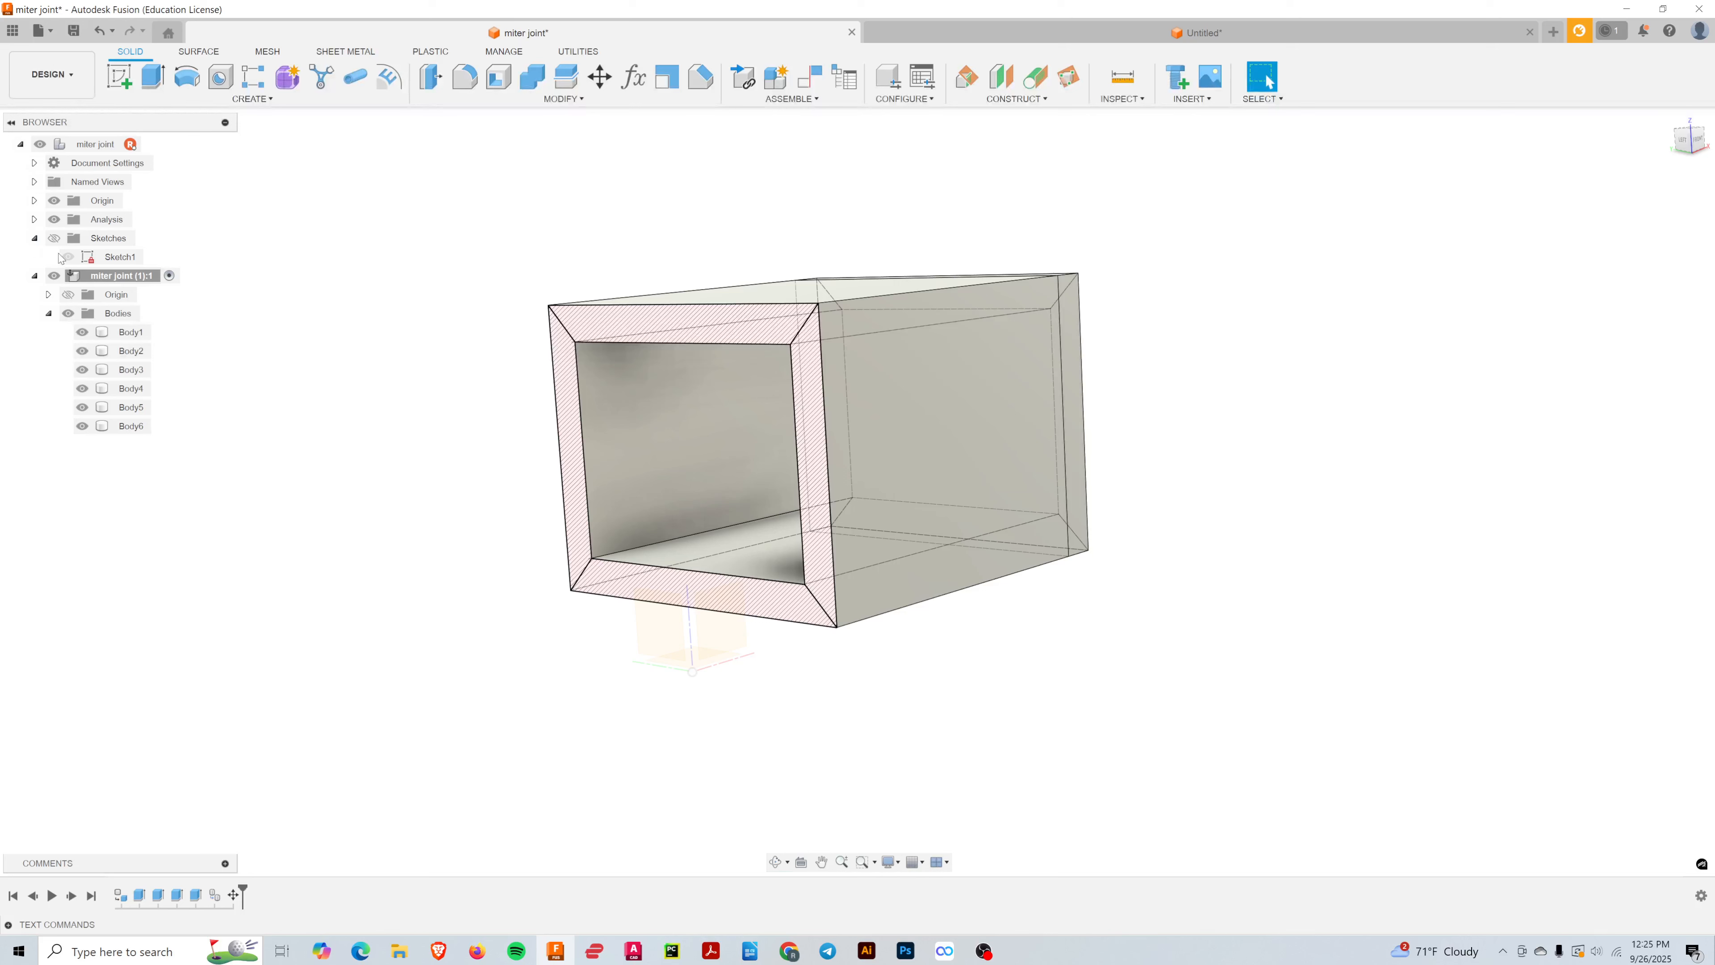
click(52, 225)
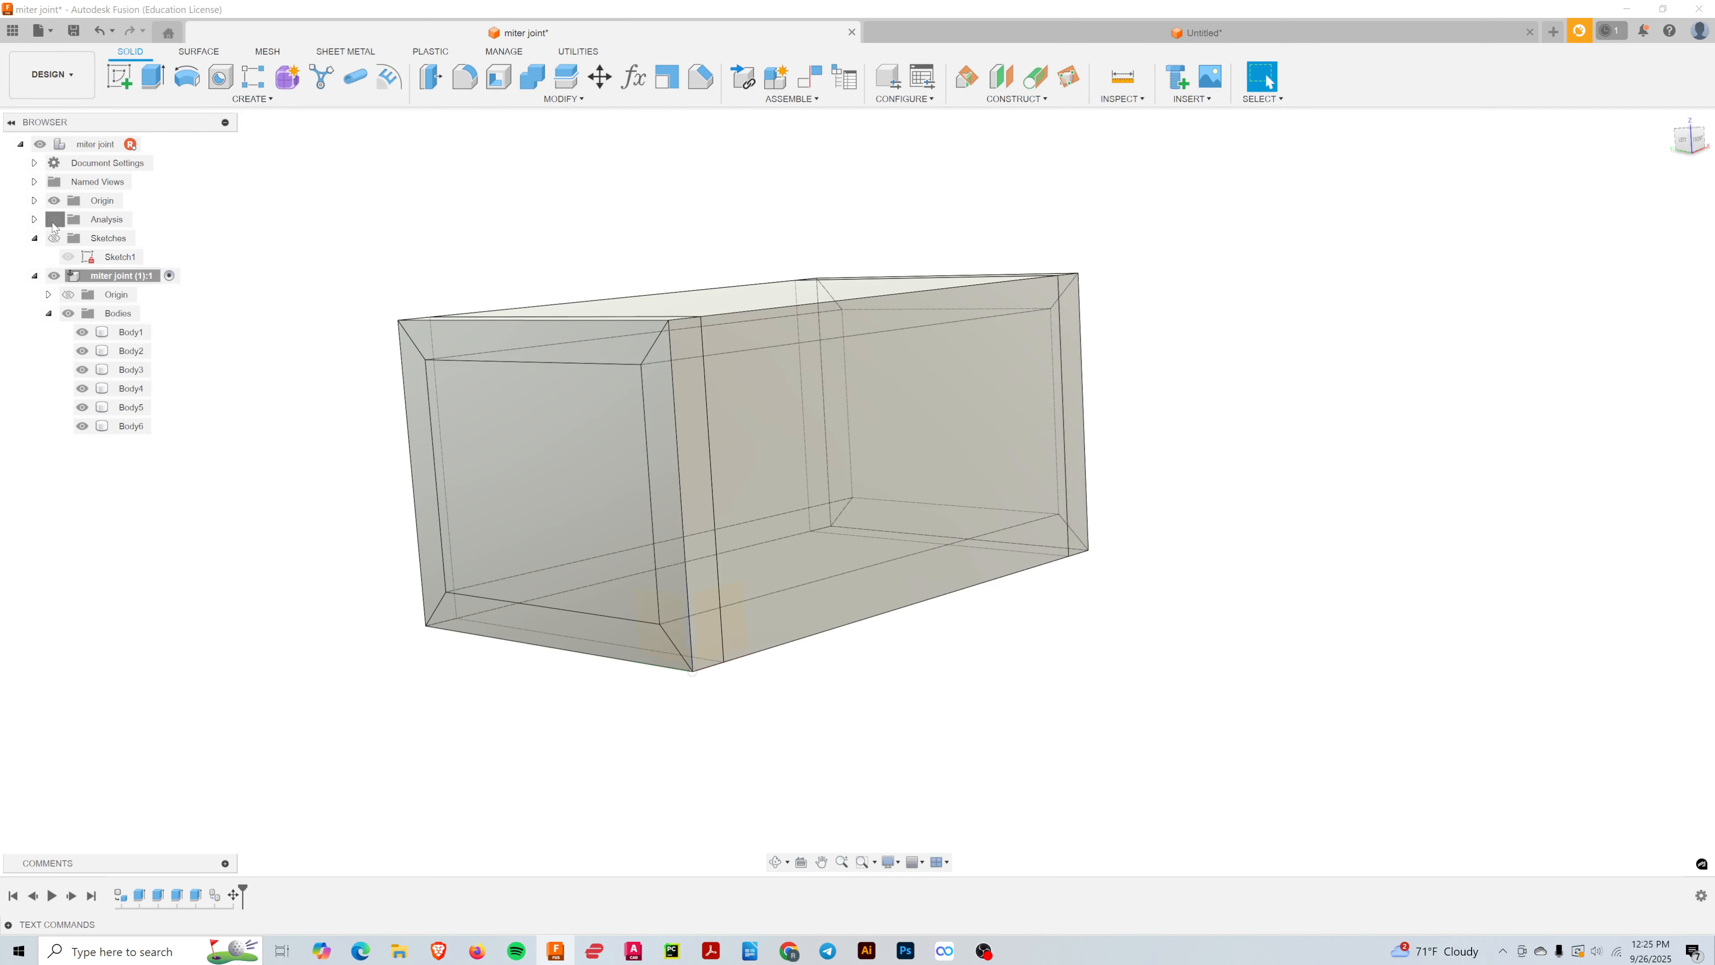
click(51, 225)
click(53, 219)
- Set the visual style back to Shaded with Visible Edges Only
shift+middle_drag(834, 770, 1000, 784)
click(890, 861)
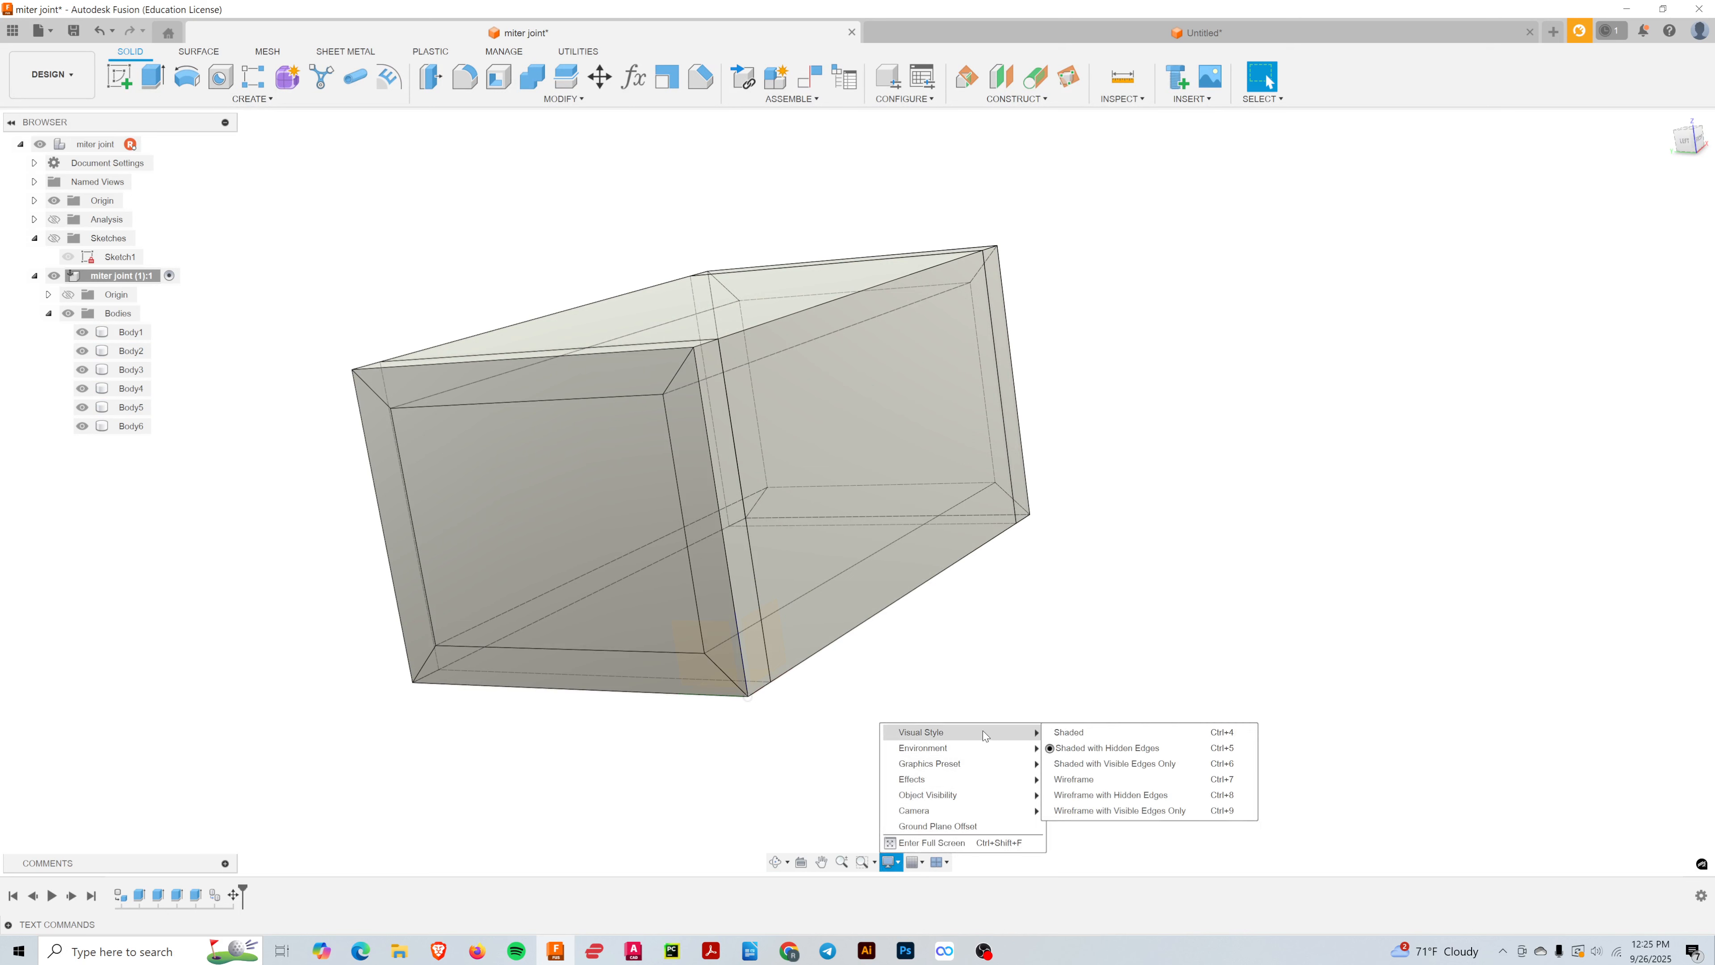
click(1105, 764)
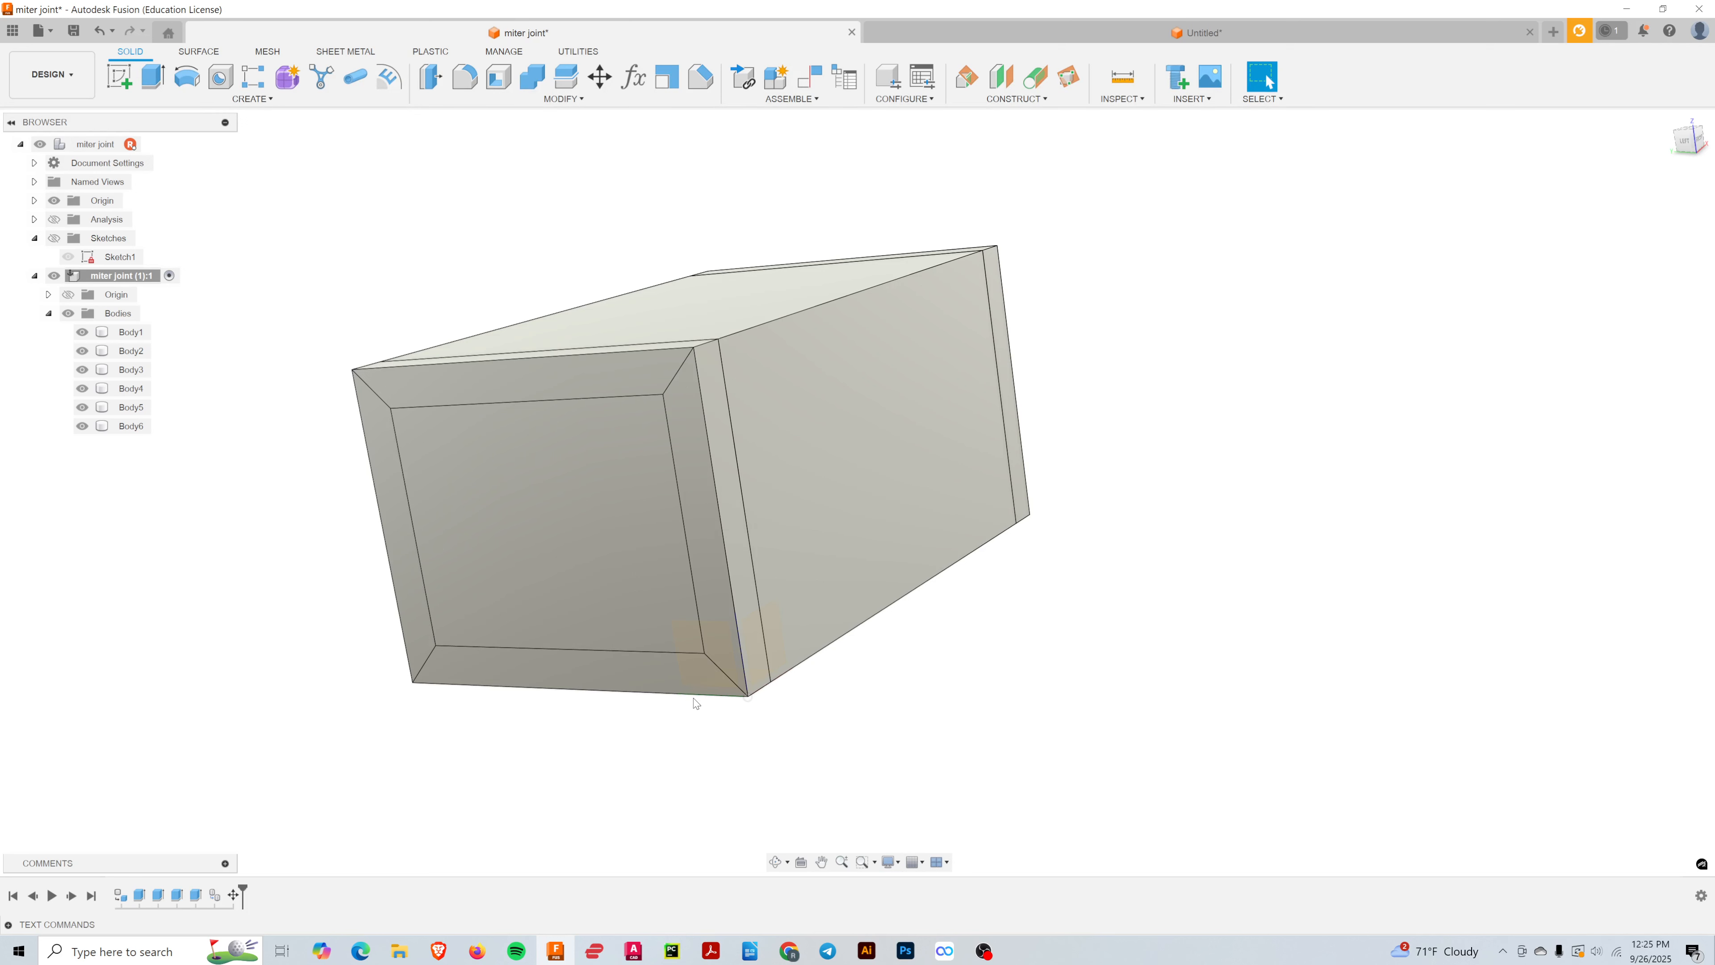
- Hide Body6, Body5, Body4, Body3 and Body2 to isolate the bottom board, Body1, and view its ends
shift+middle_drag(695, 703, 784, 697)
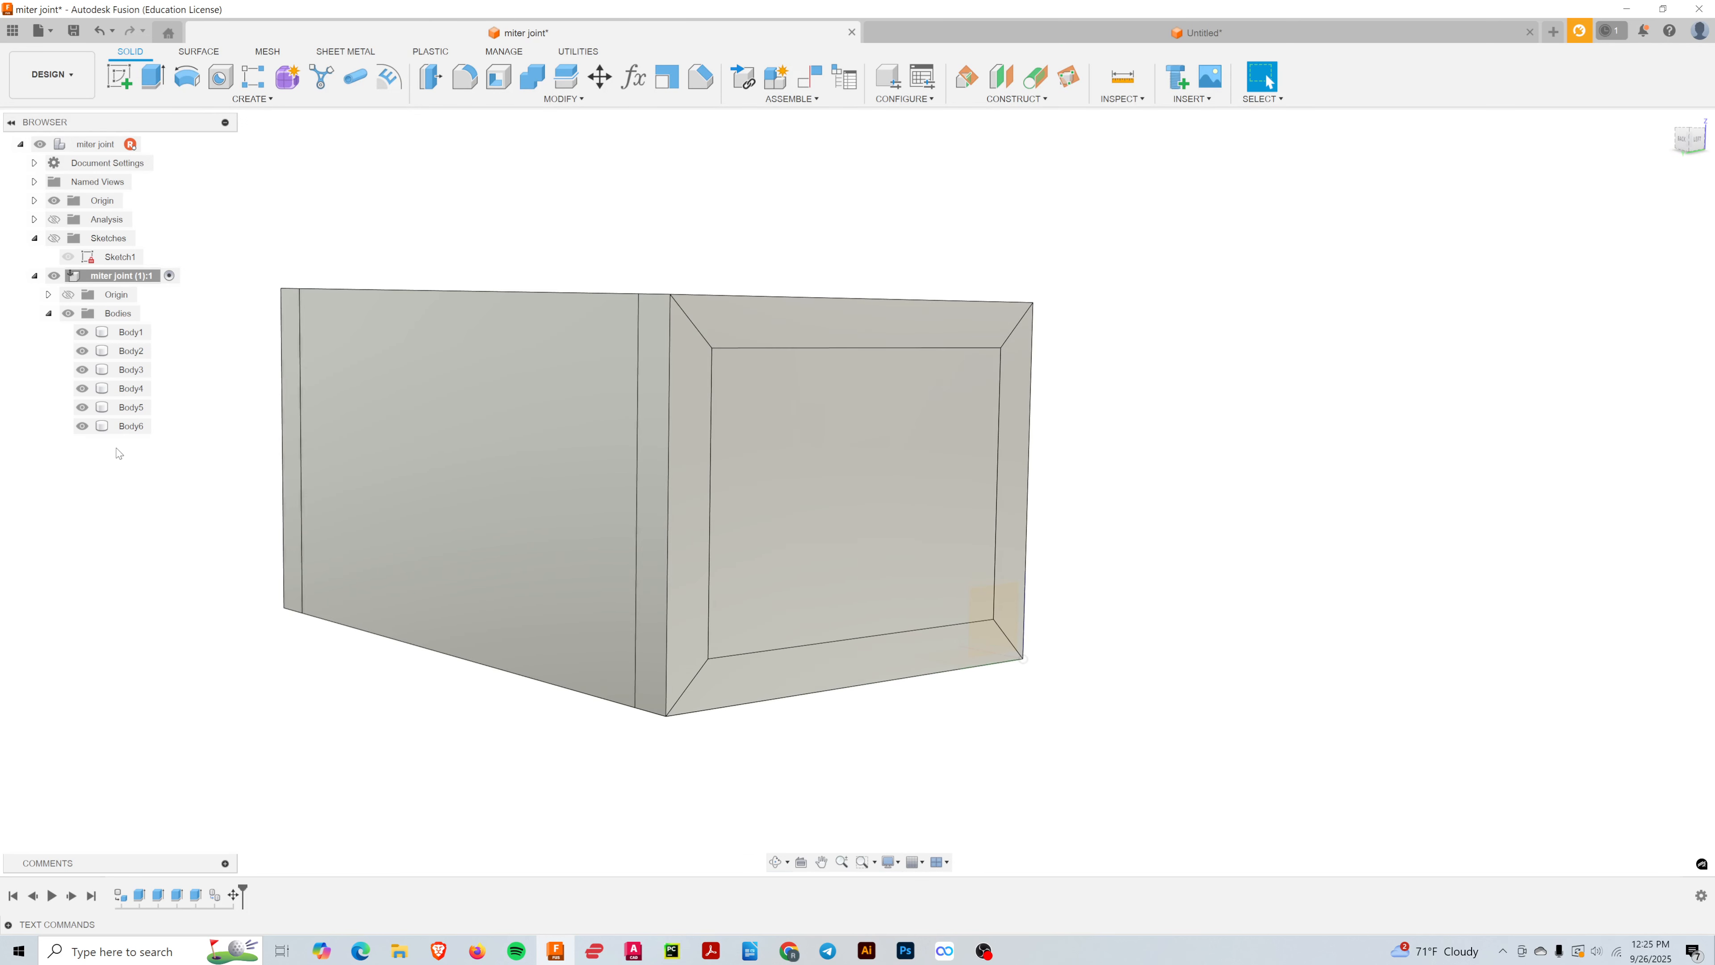
click(82, 426)
click(81, 407)
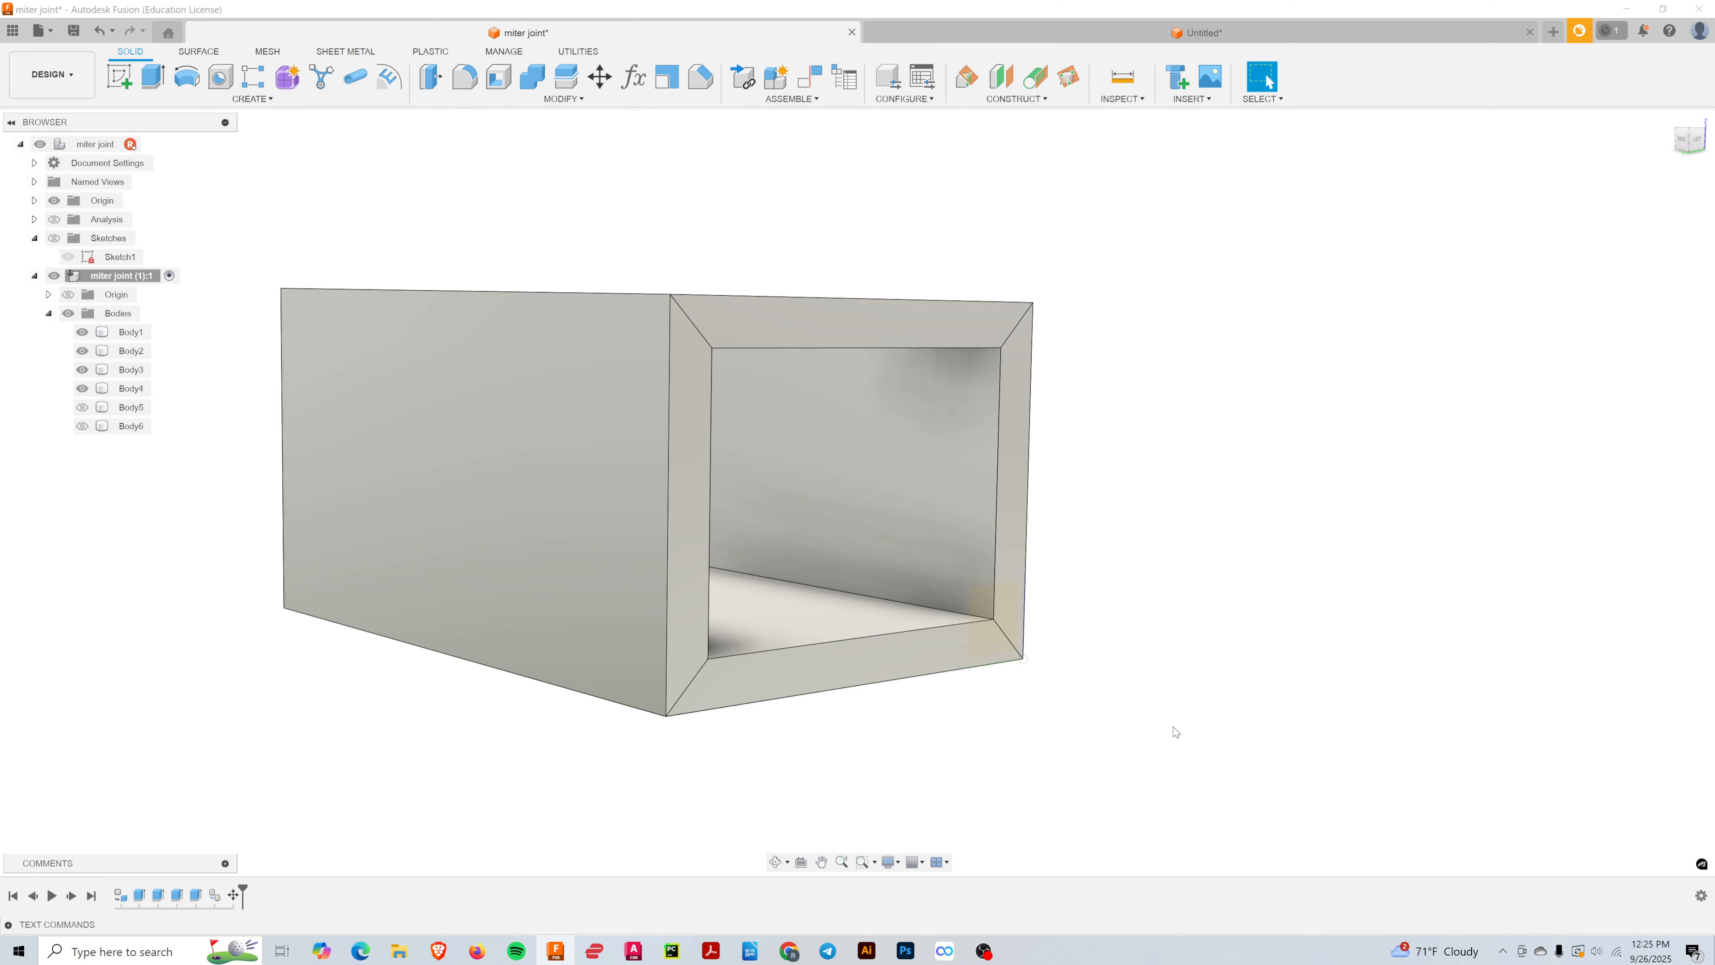
click(82, 387)
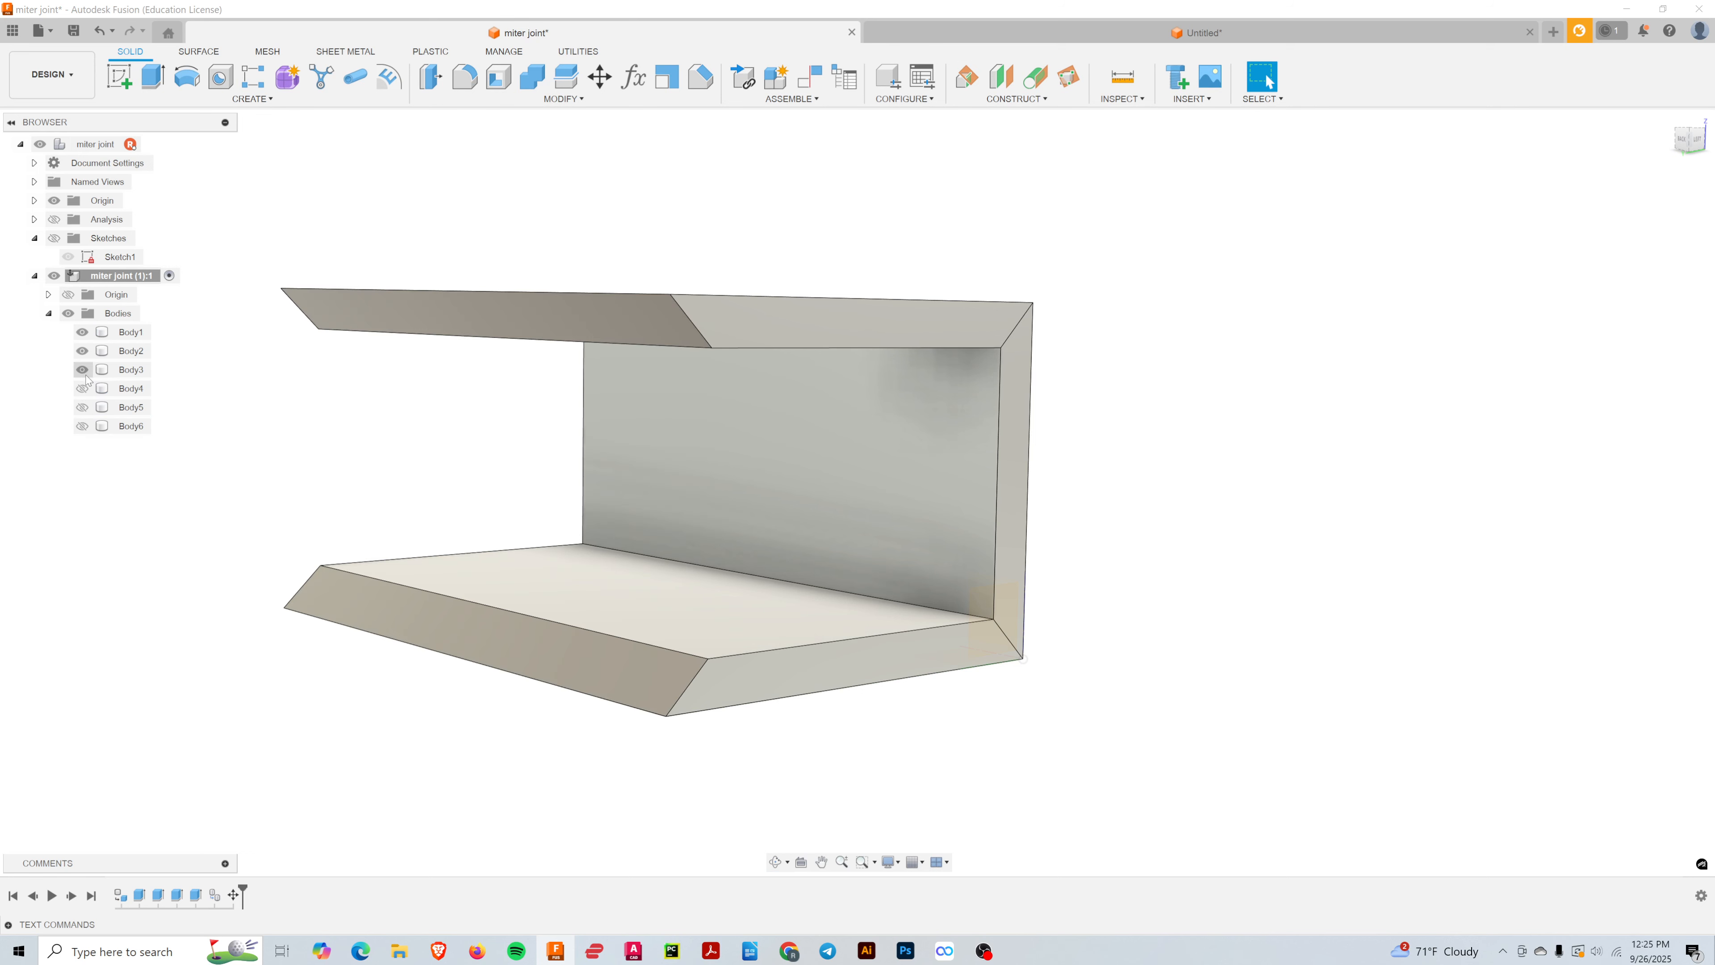
click(82, 369)
click(81, 351)
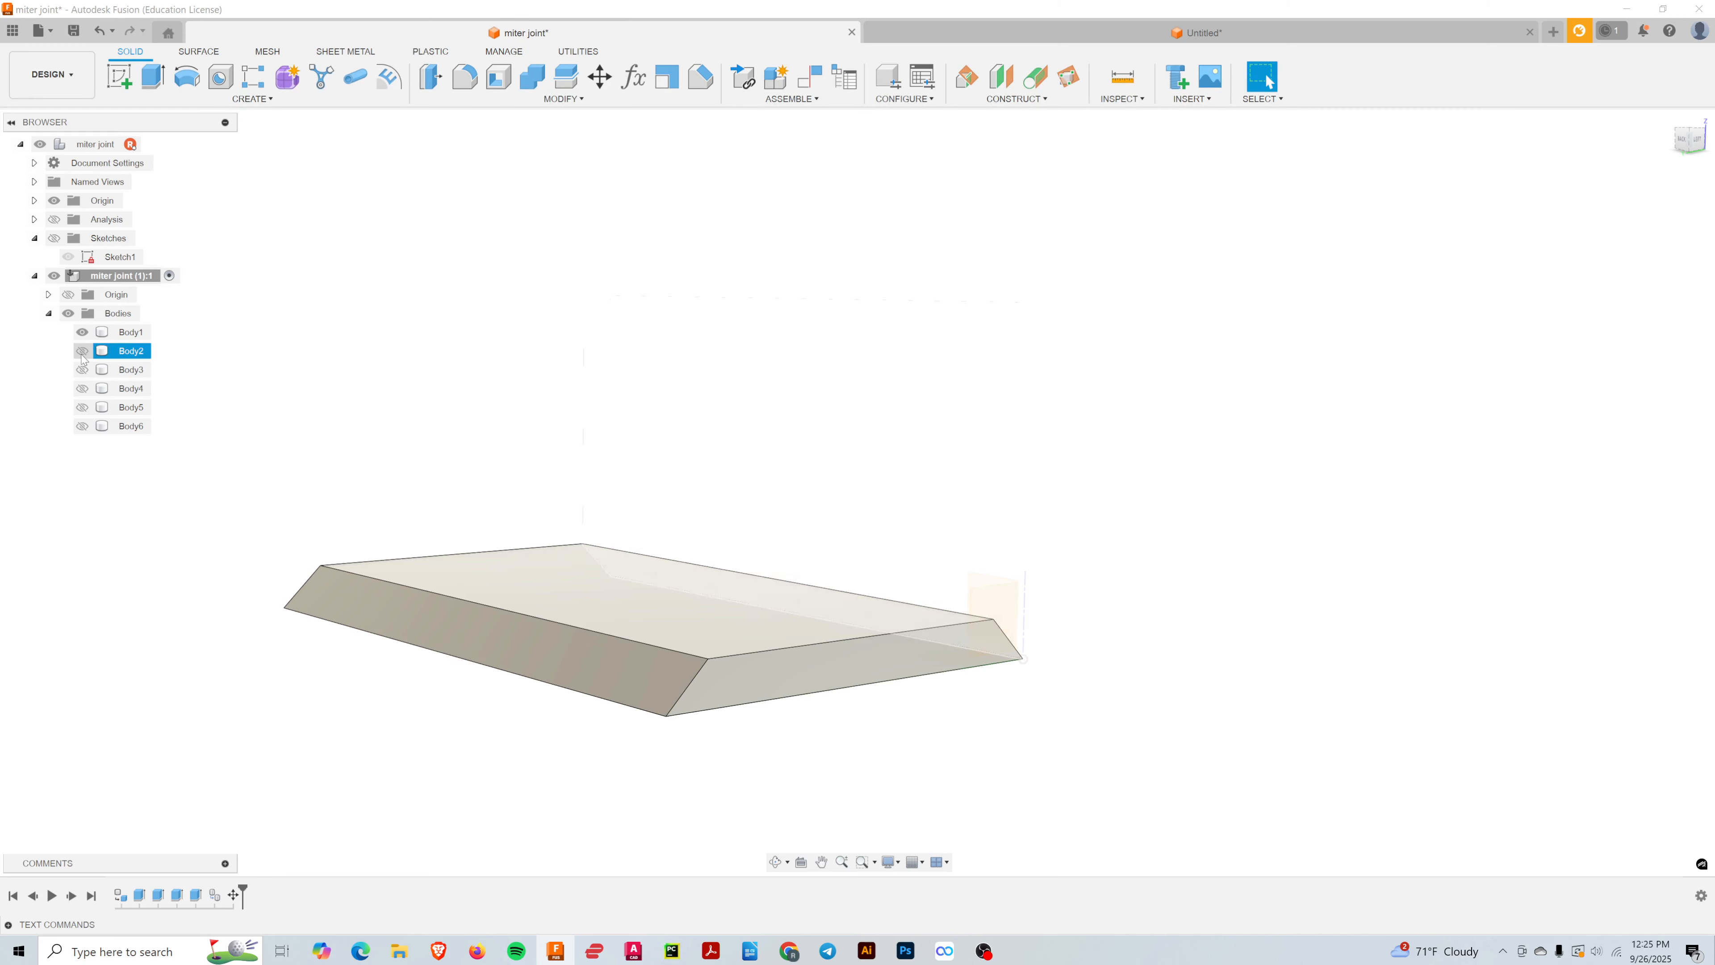
shift+middle_drag(756, 702, 1110, 762)
shift+middle_drag(1221, 727, 1157, 722)
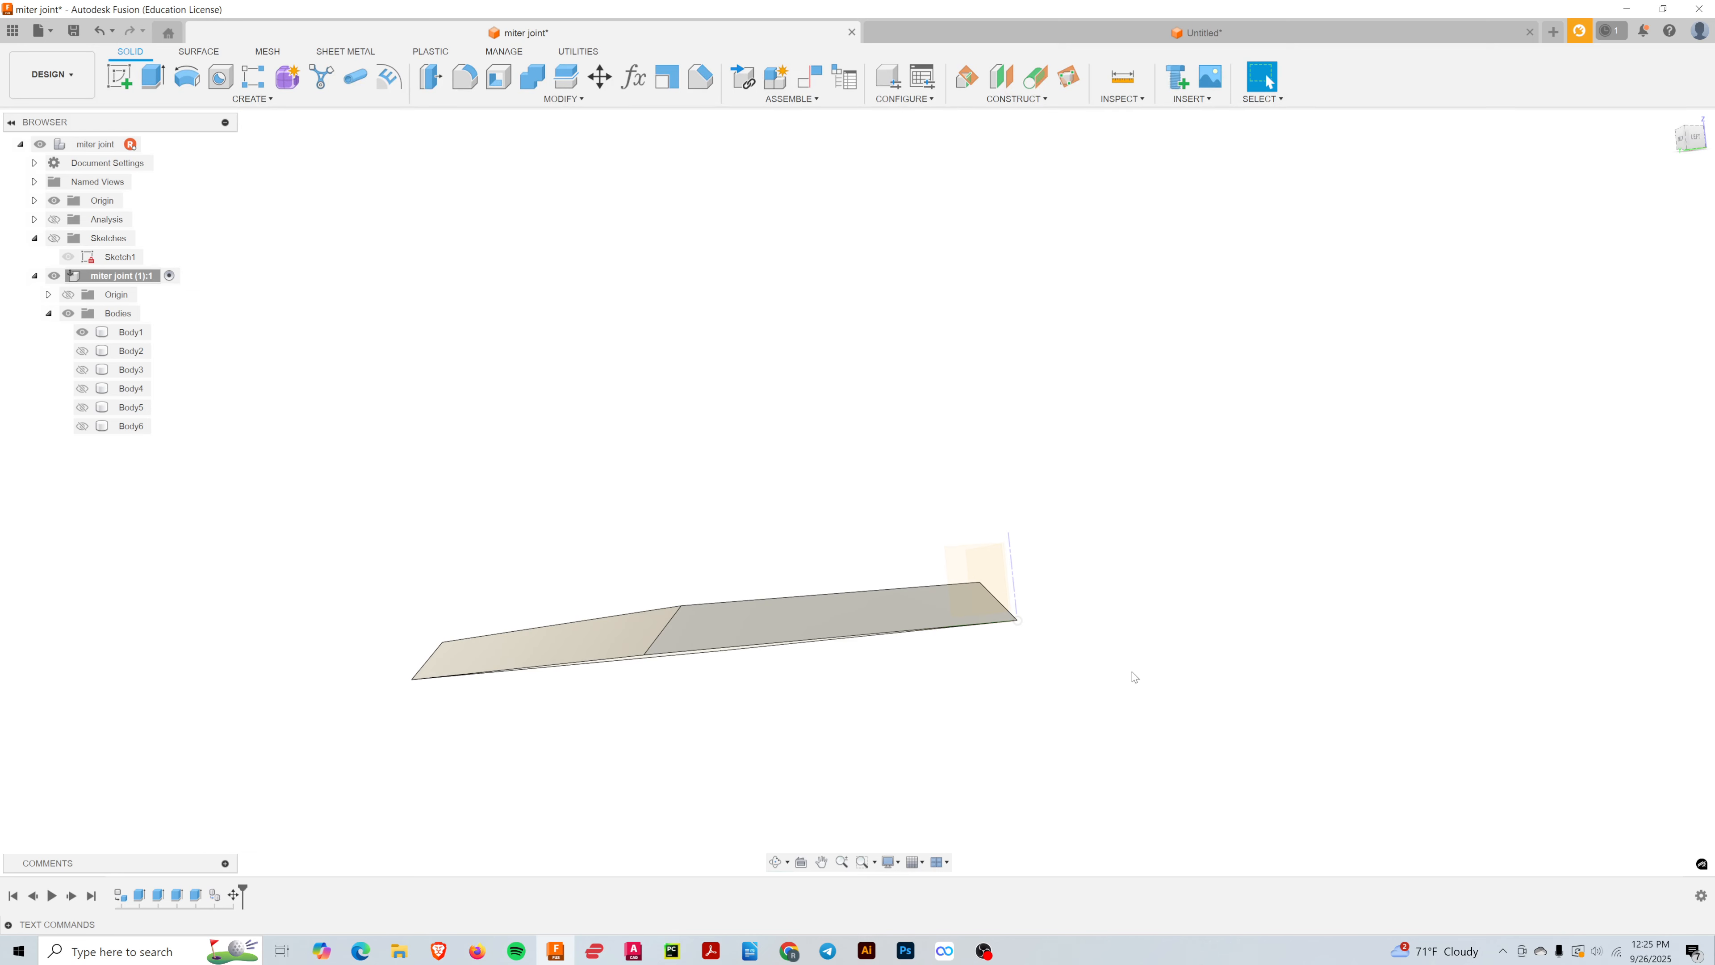
click(566, 100)
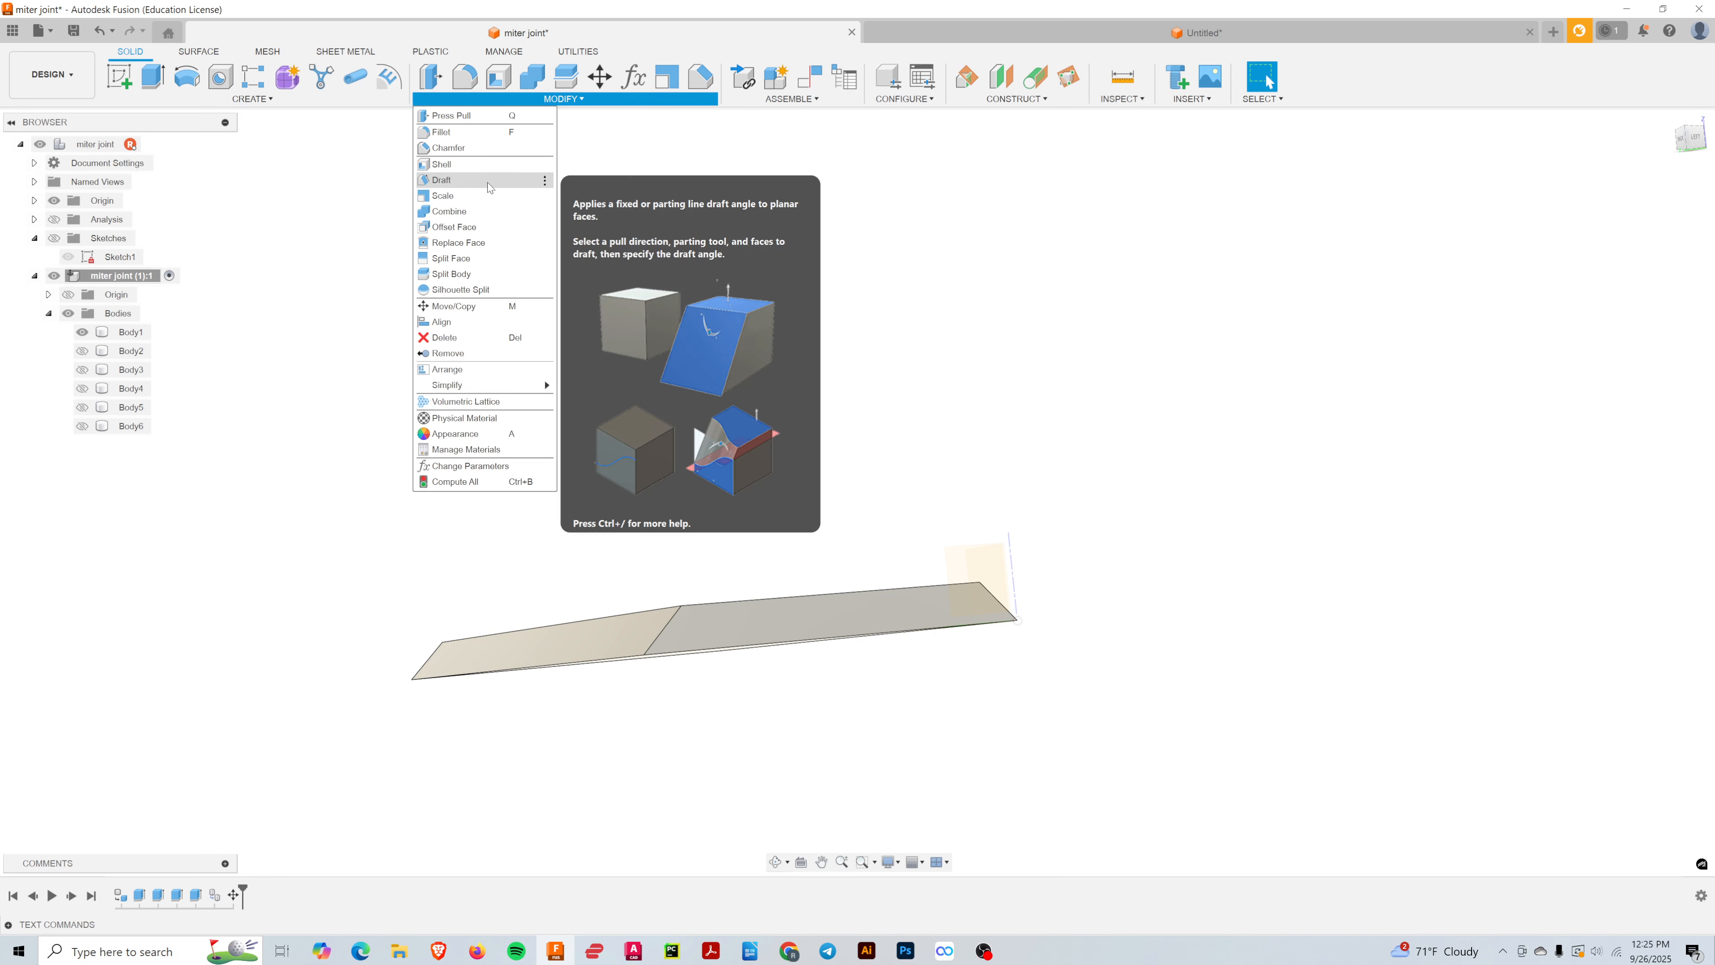
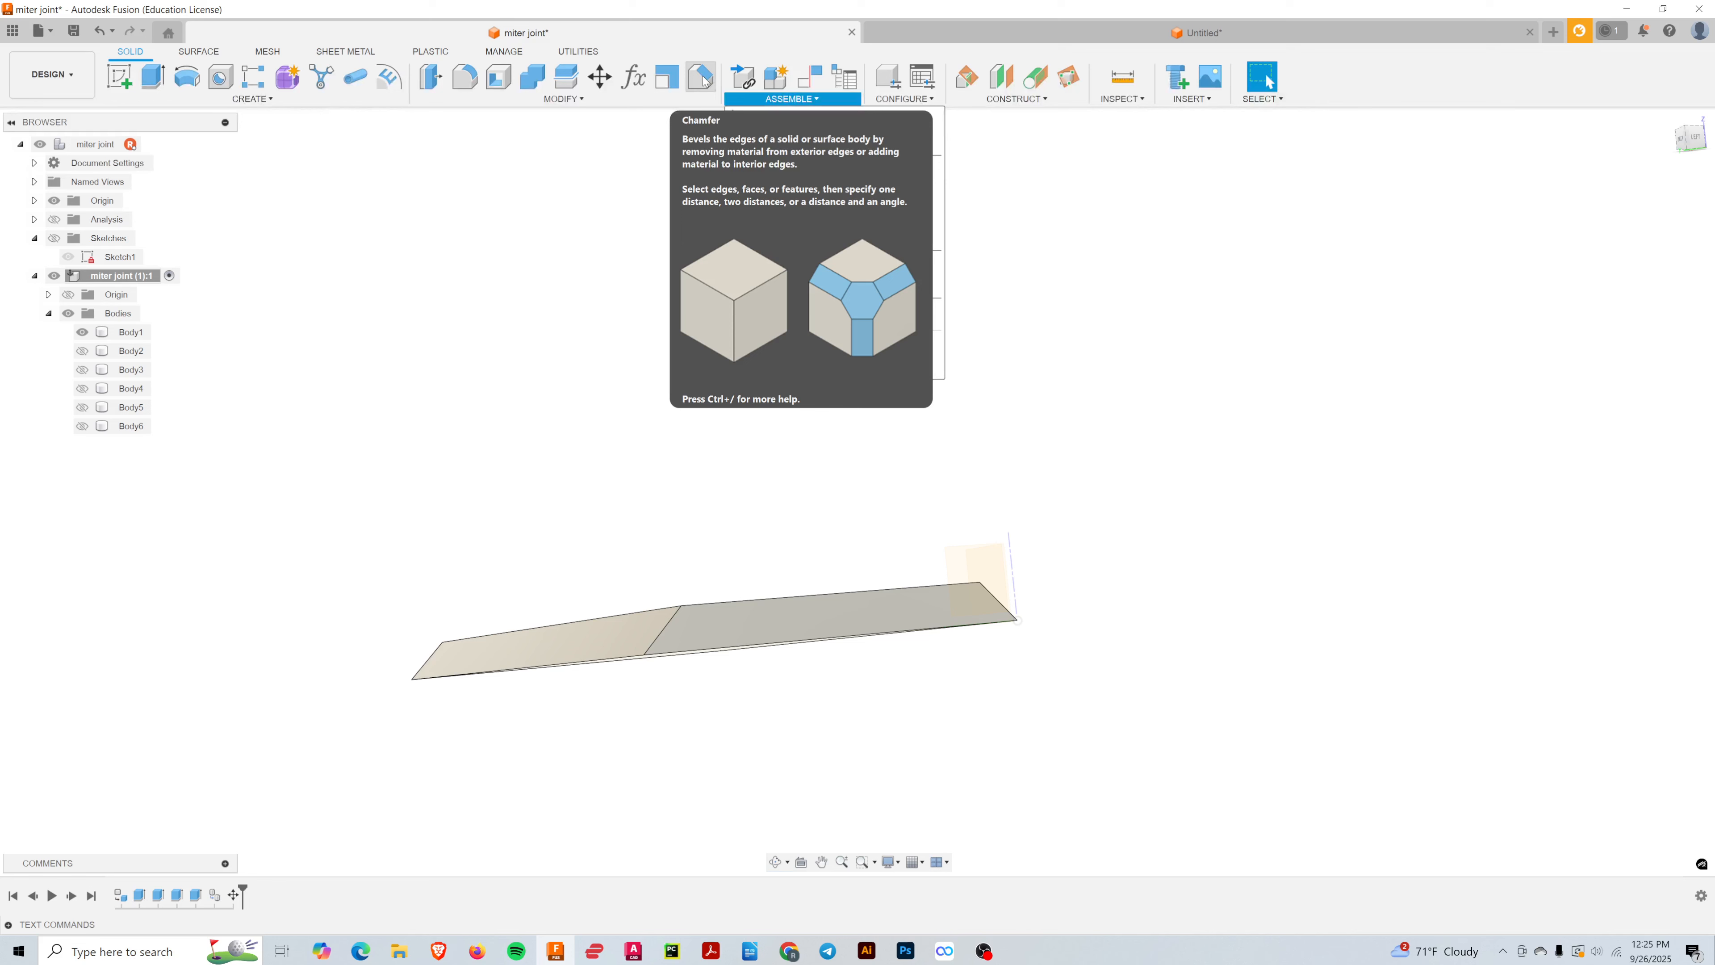
click(1144, 414)
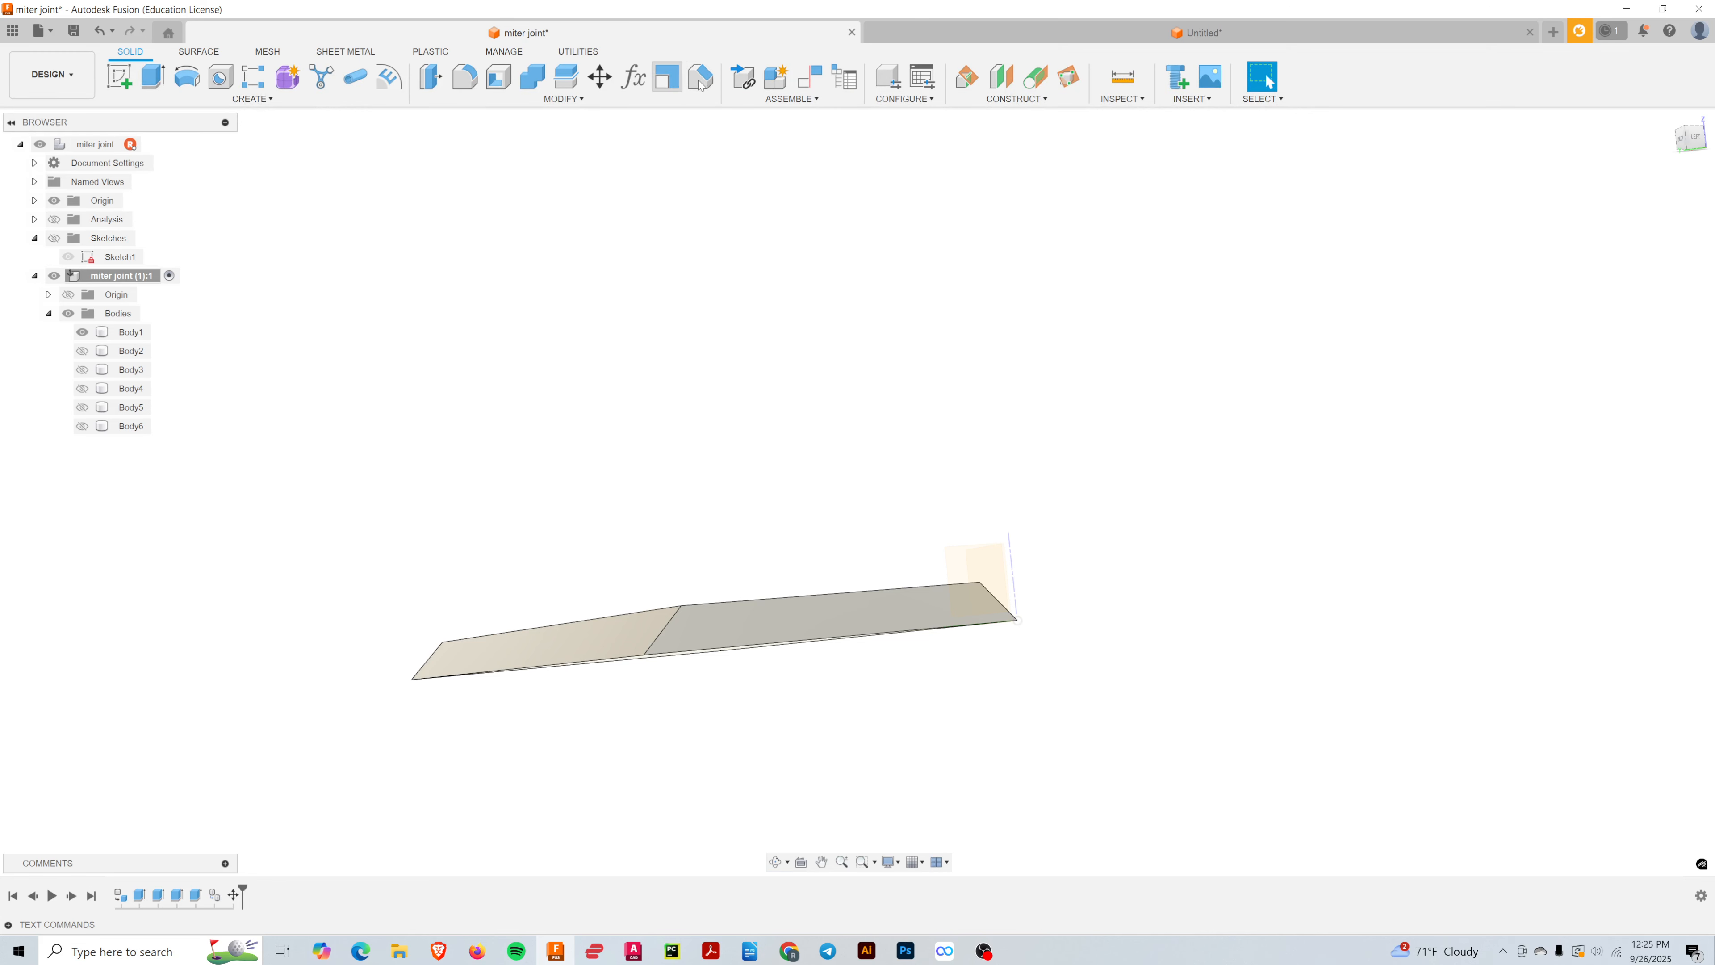
- Start a Draft on Body1 with its large underside face as pull direction, flipped to point into the board
click(563, 98)
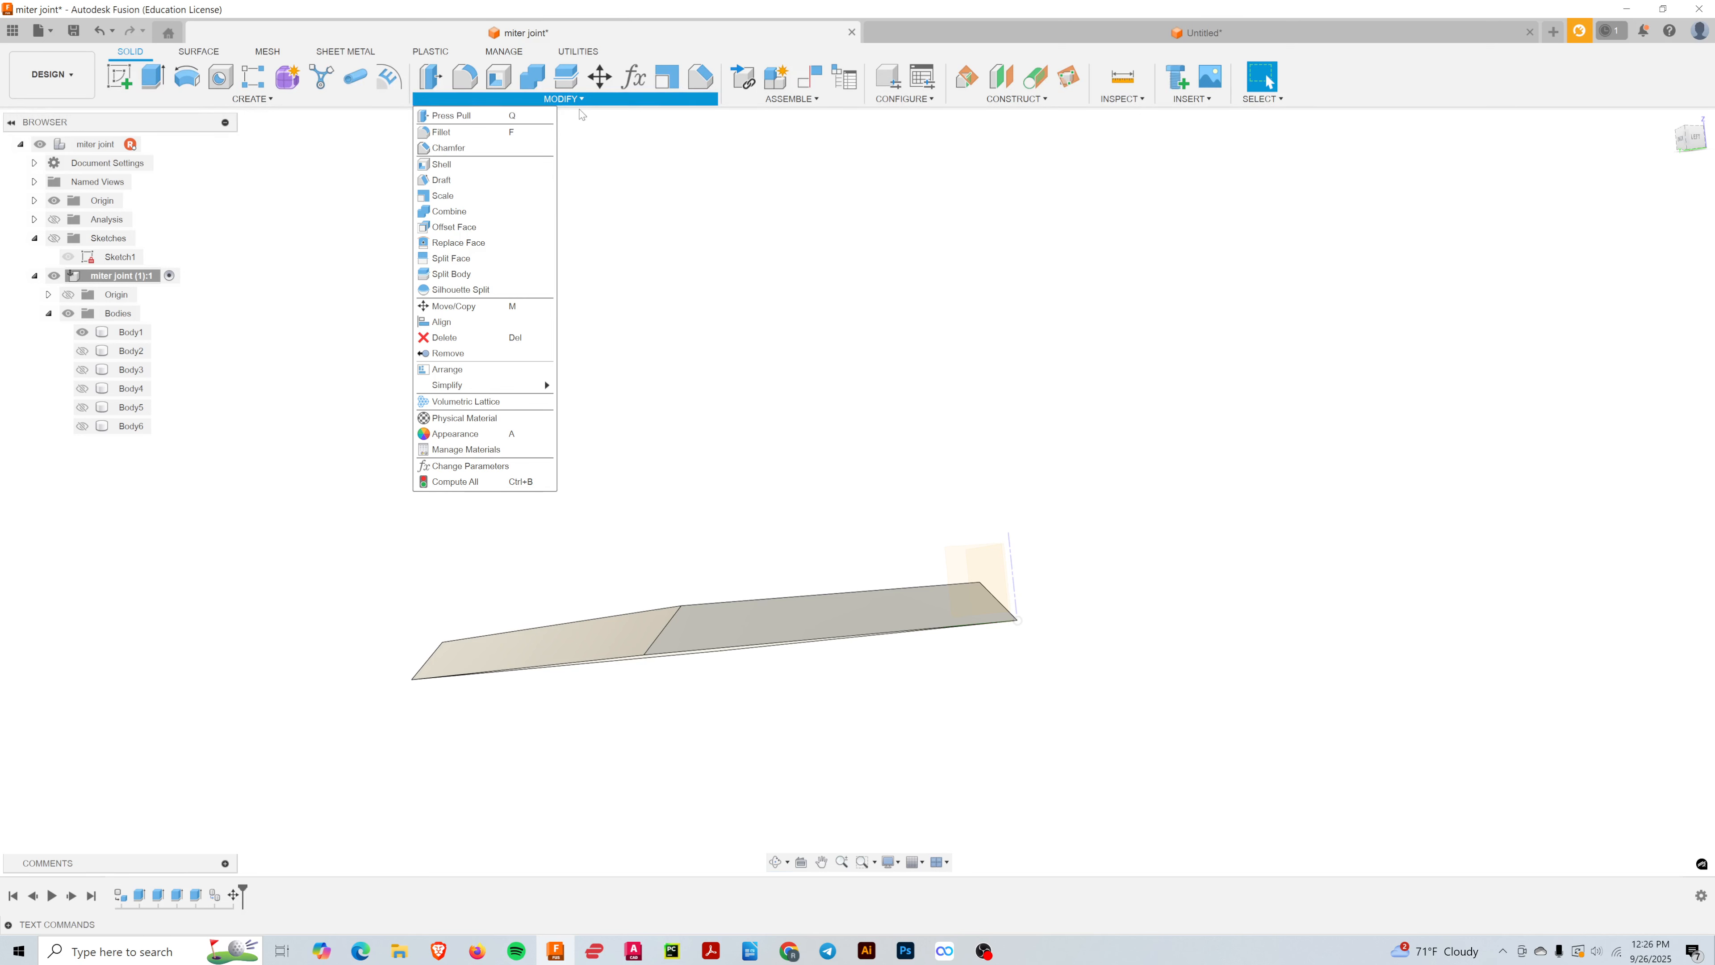
click(450, 182)
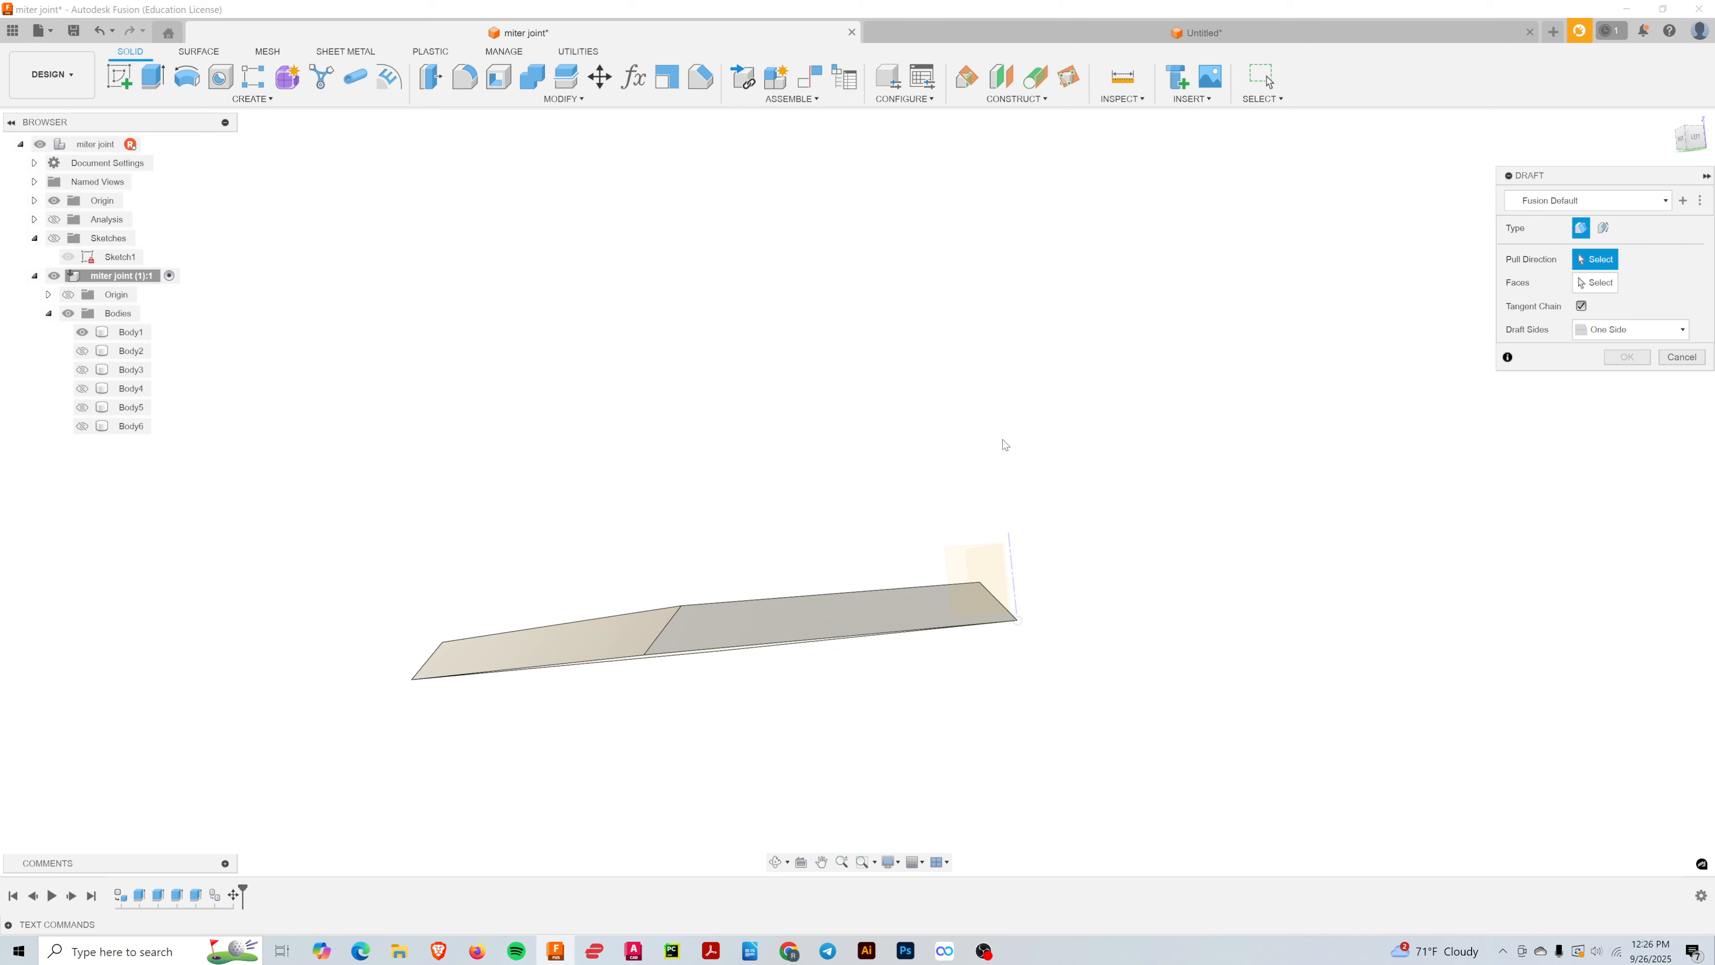
shift+middle_drag(1120, 475, 1158, 481)
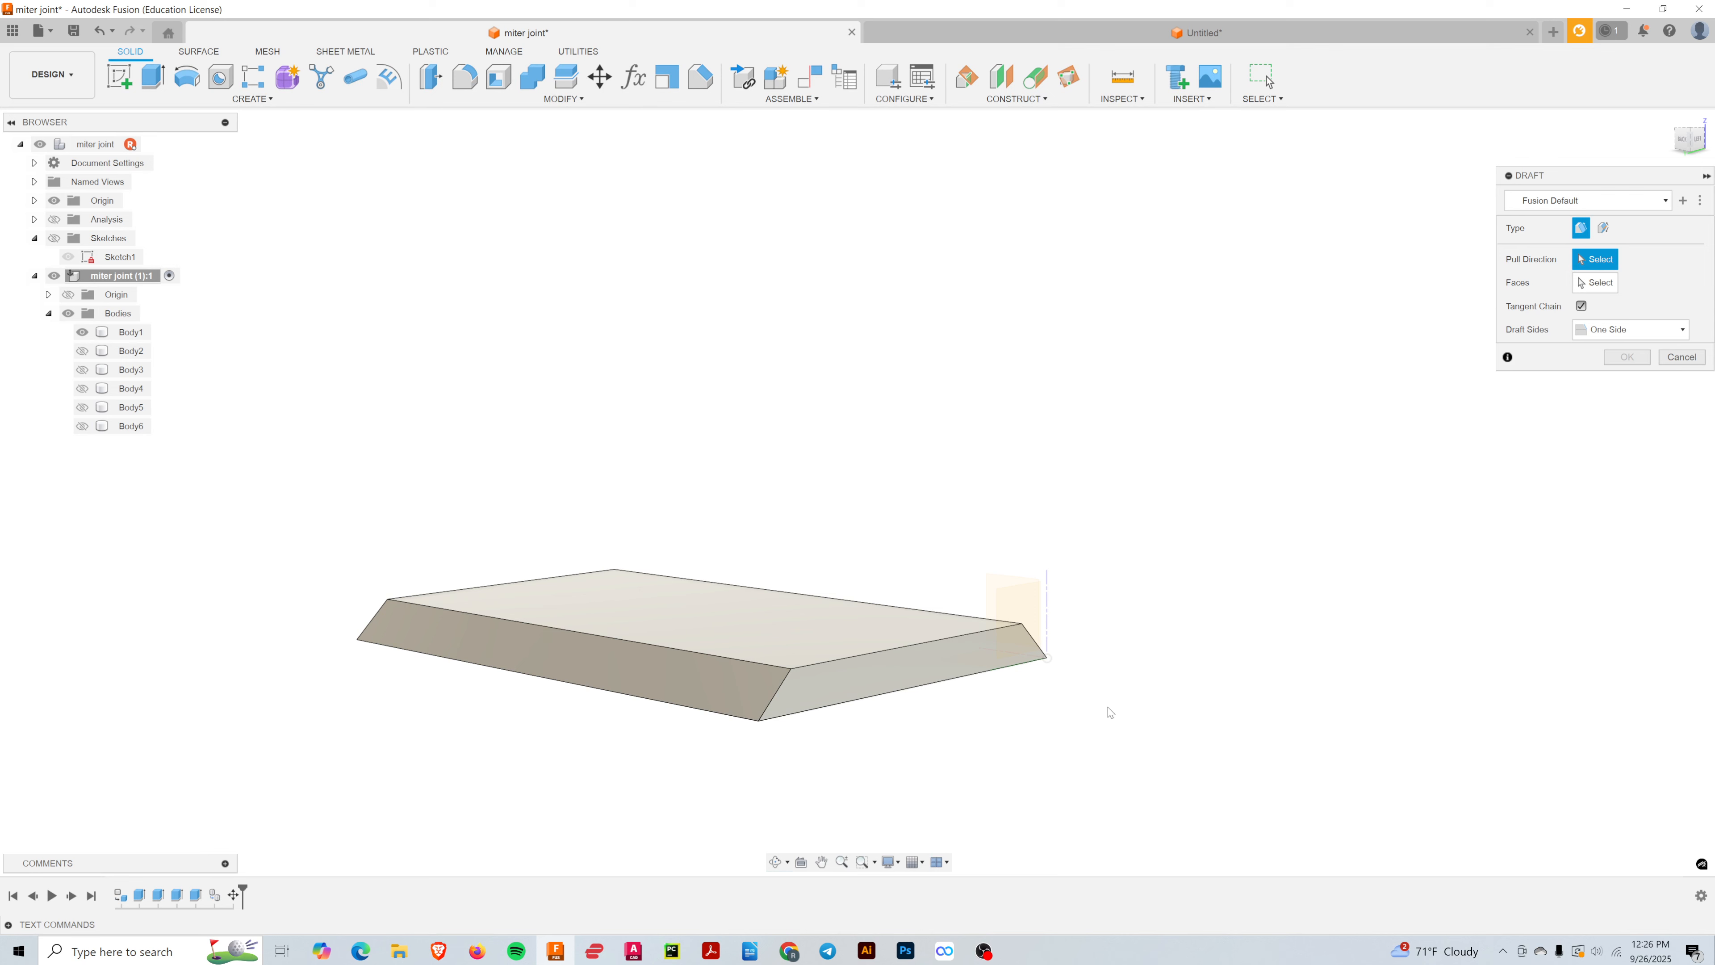
shift+middle_drag(1083, 735, 1105, 700)
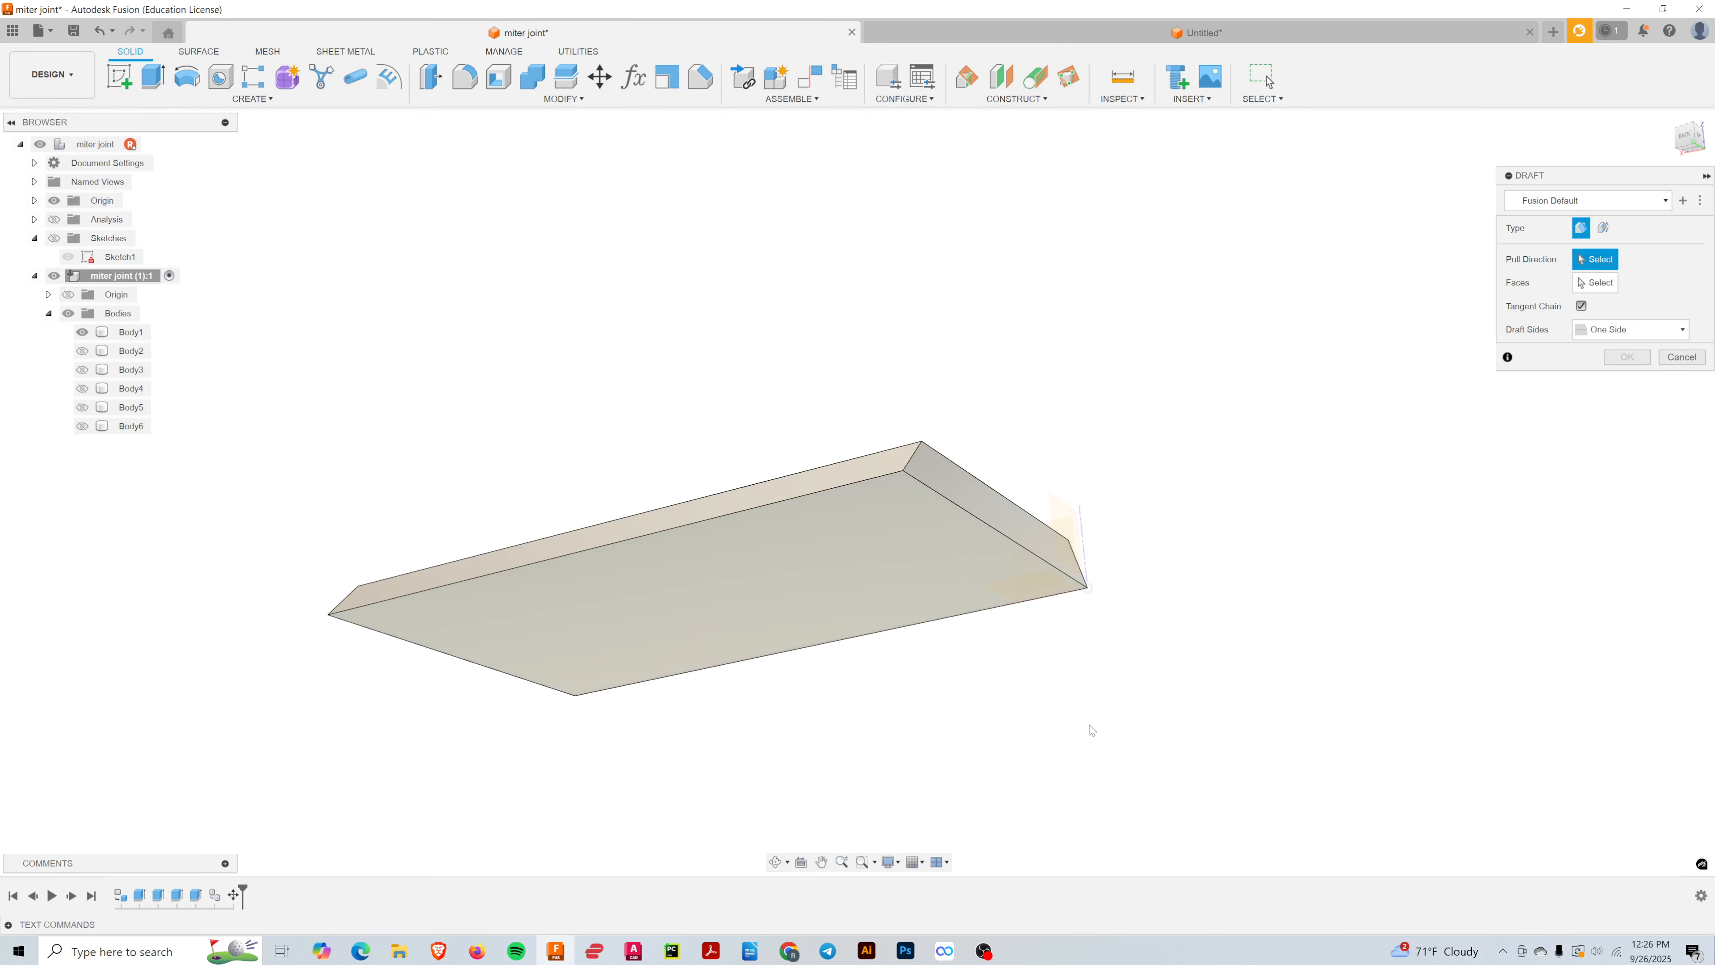
click(889, 551)
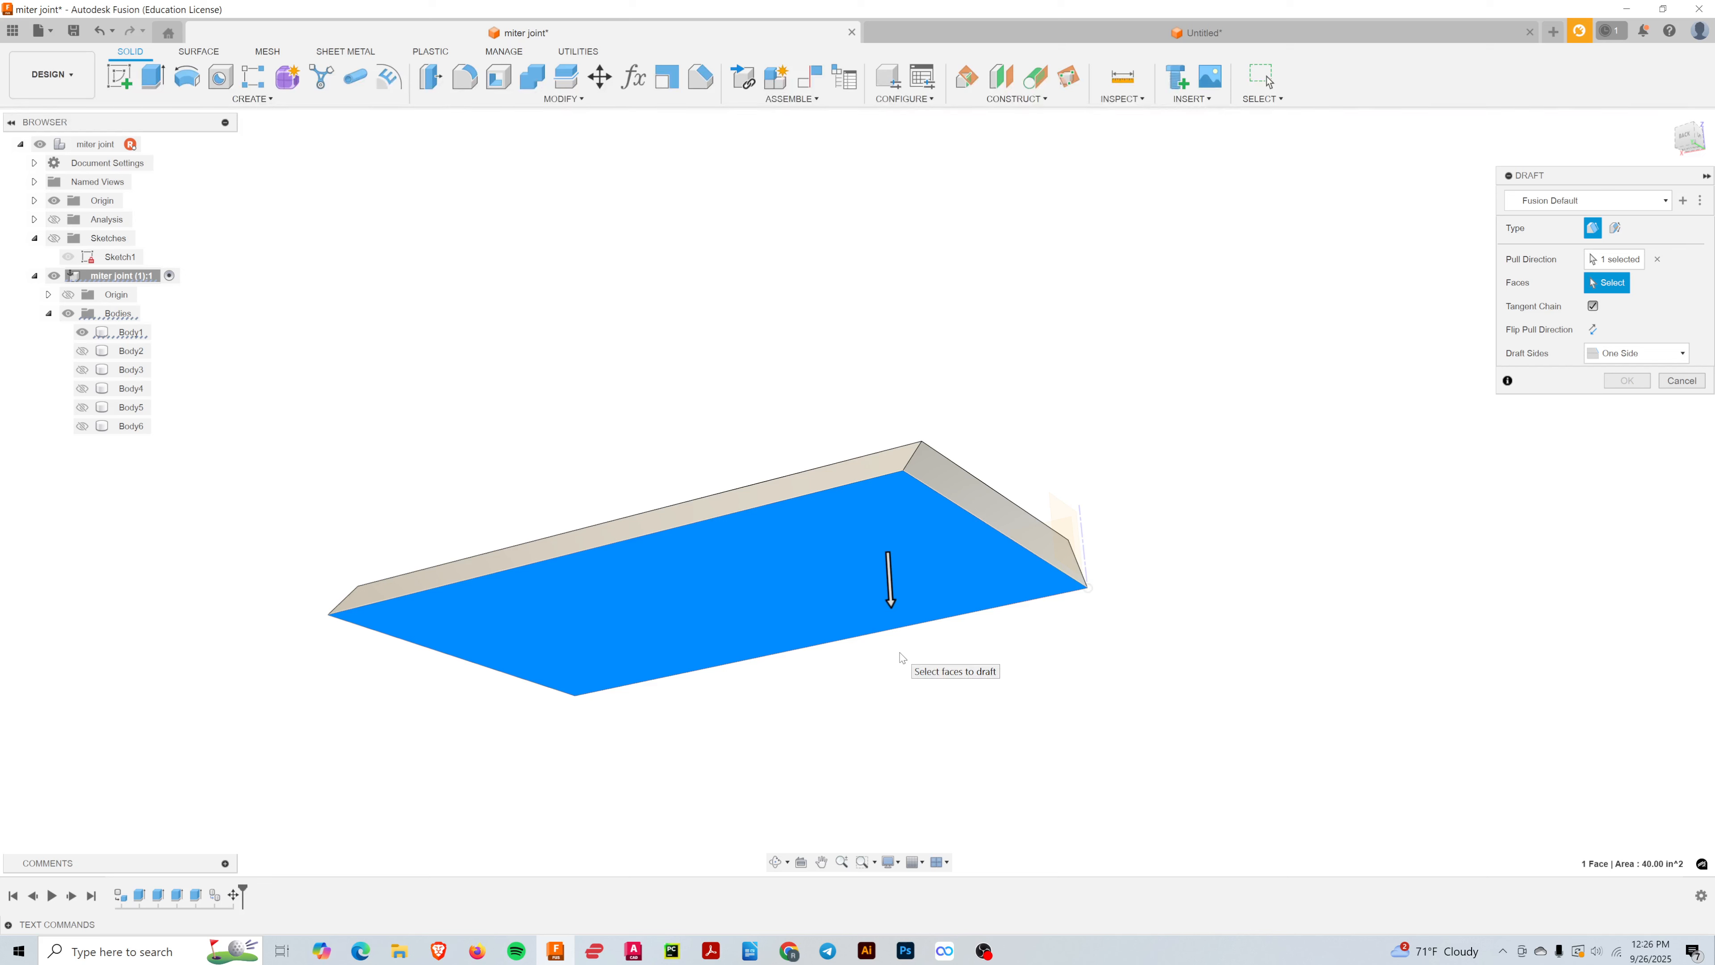
click(892, 594)
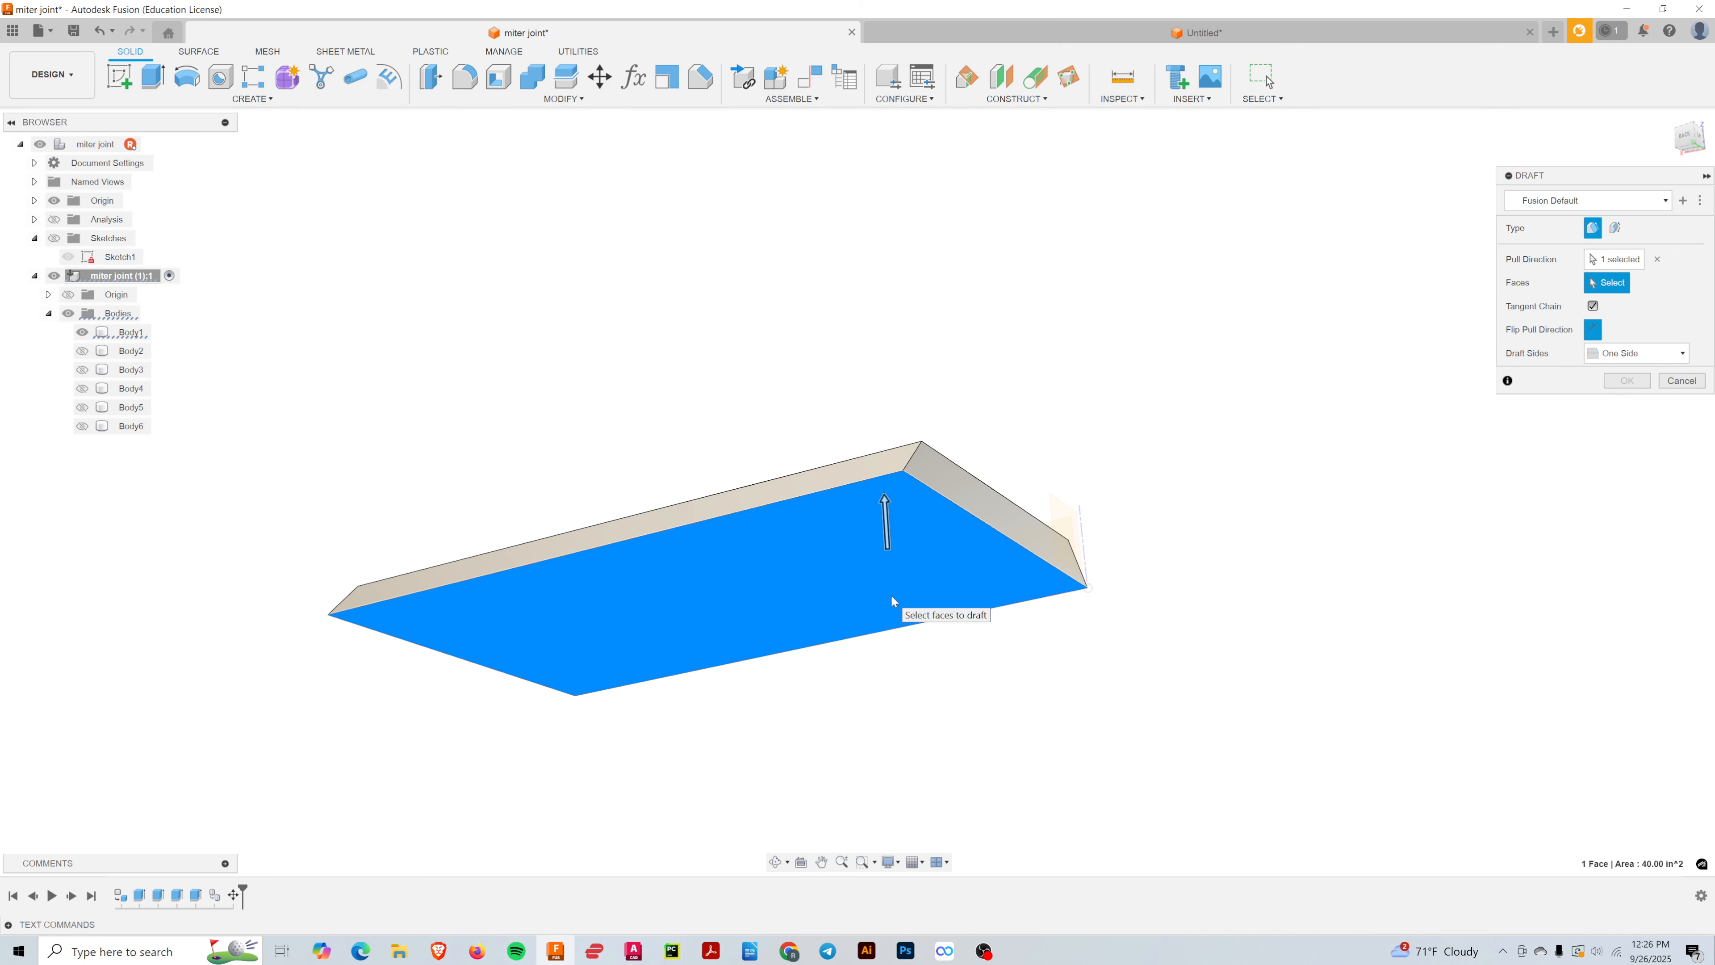
click(1592, 329)
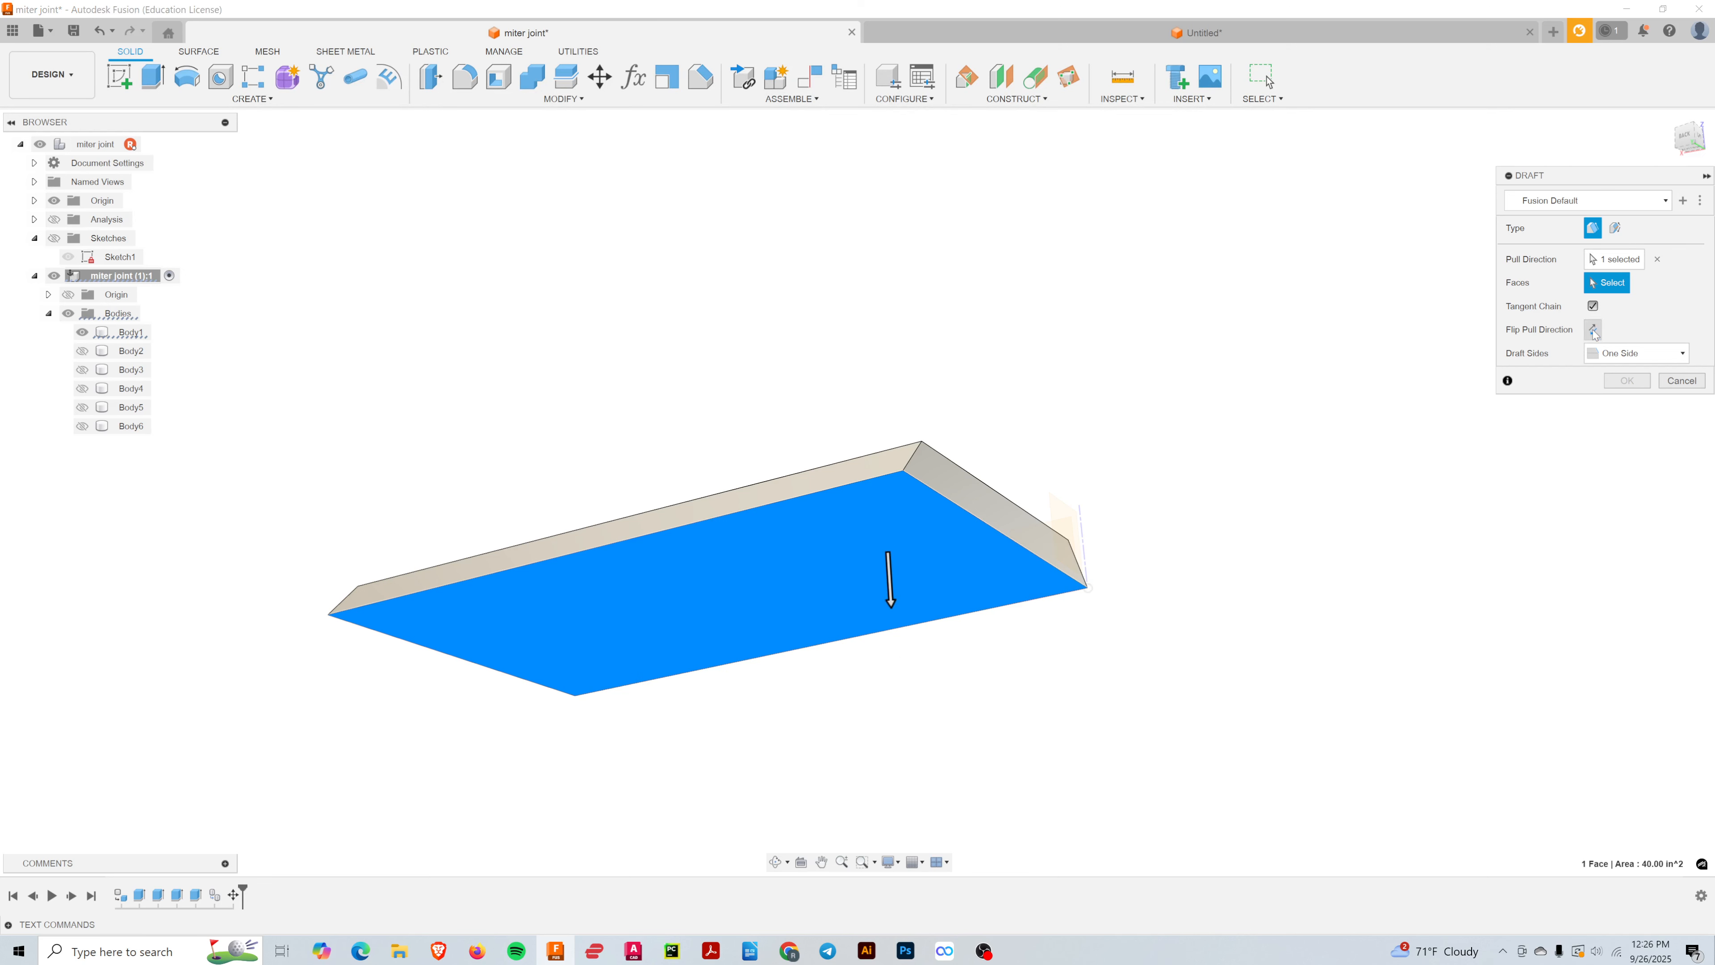
click(1593, 330)
click(1592, 329)
click(1592, 329)
- Draft the two short end faces of Body1 at 45 degrees, one-sided
shift+middle_drag(944, 535, 953, 559)
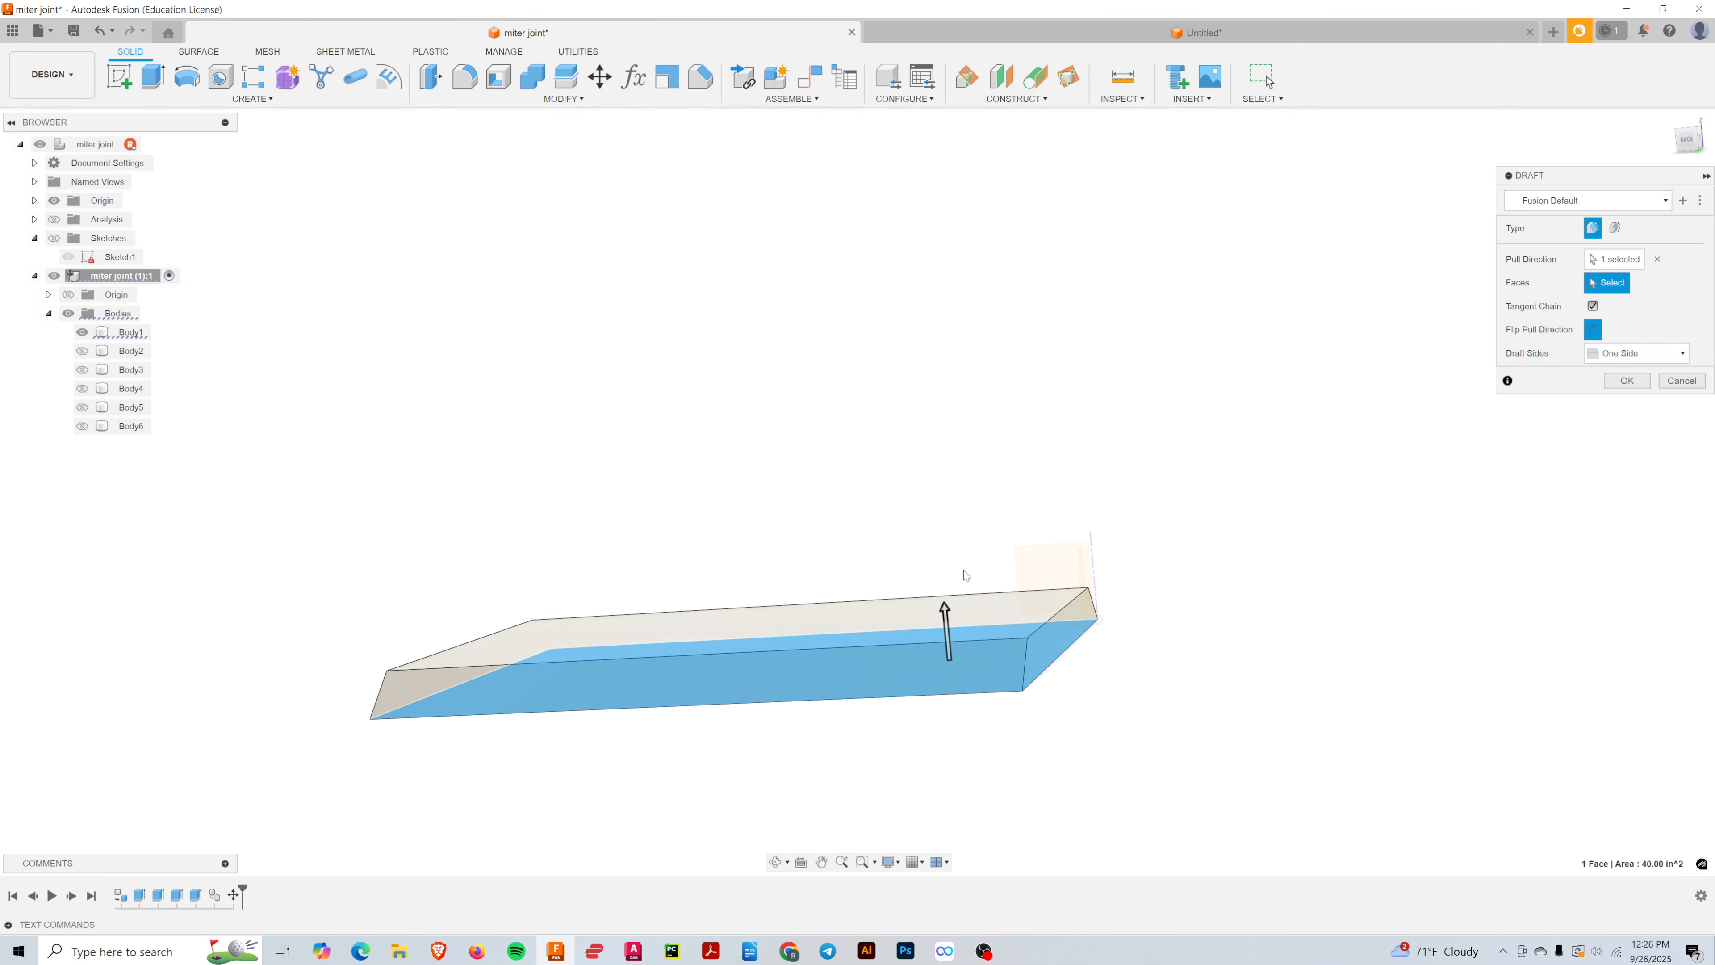
mouse_move(1127, 794)
shift+middle_down()
mouse_move(1137, 766)
mouse_move(1124, 772)
shift+middle_up()
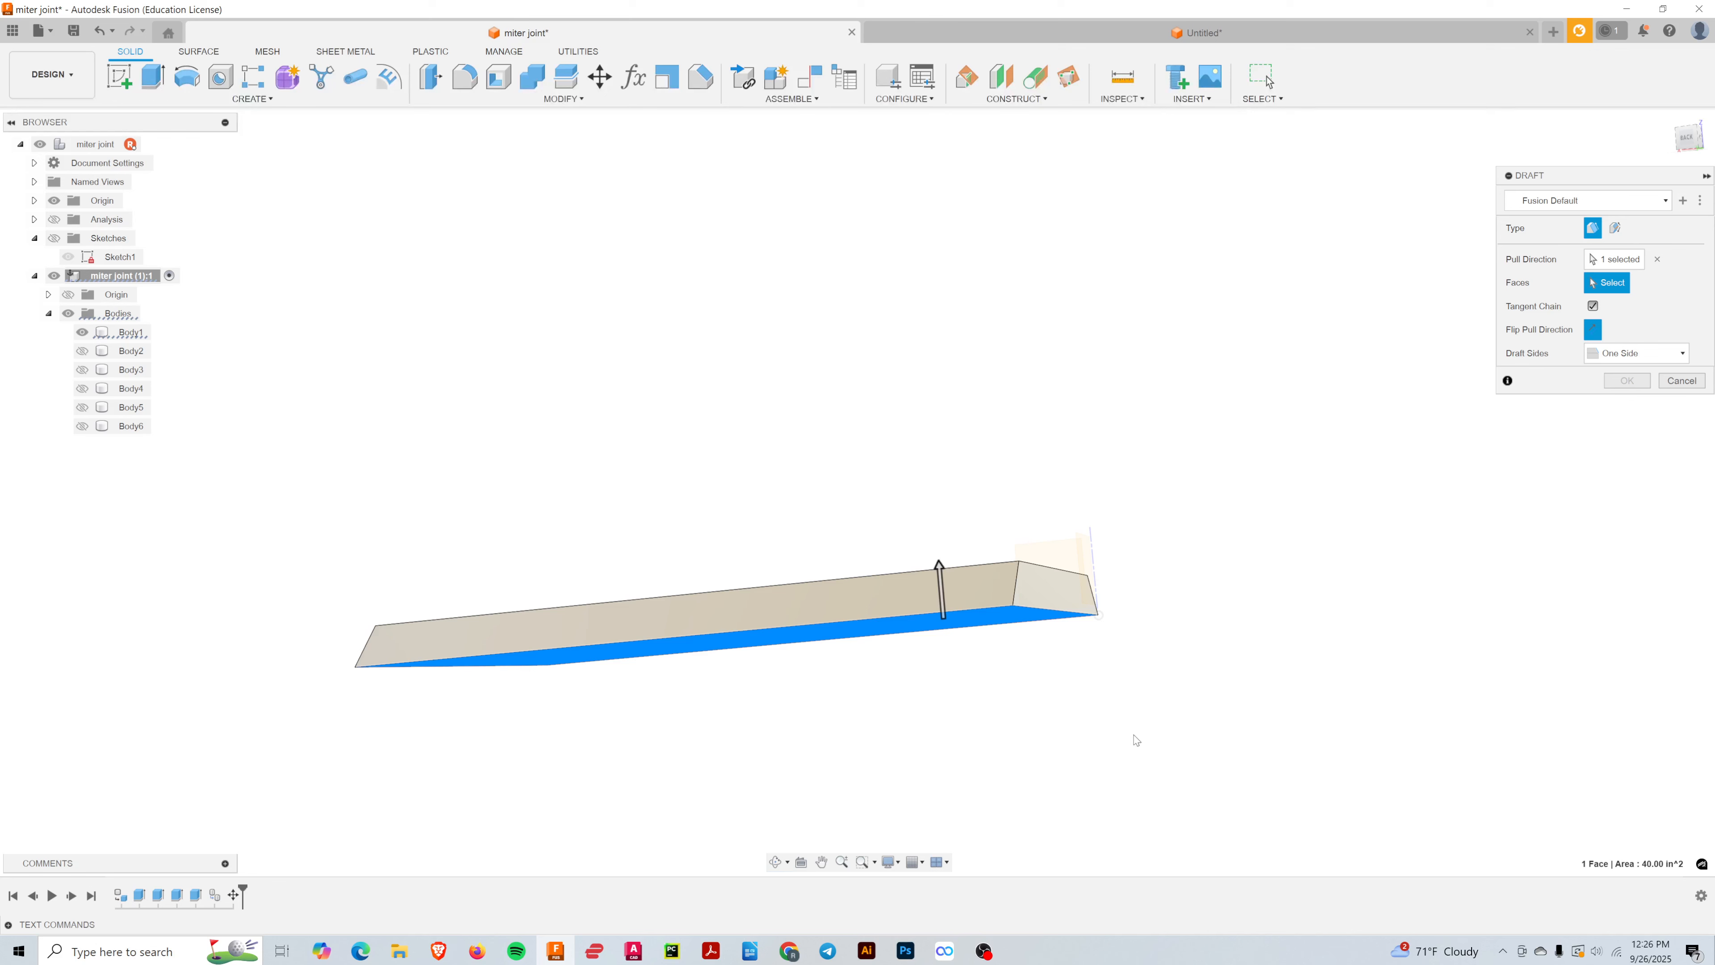
shift+middle_drag(1195, 656, 1176, 670)
click(987, 659)
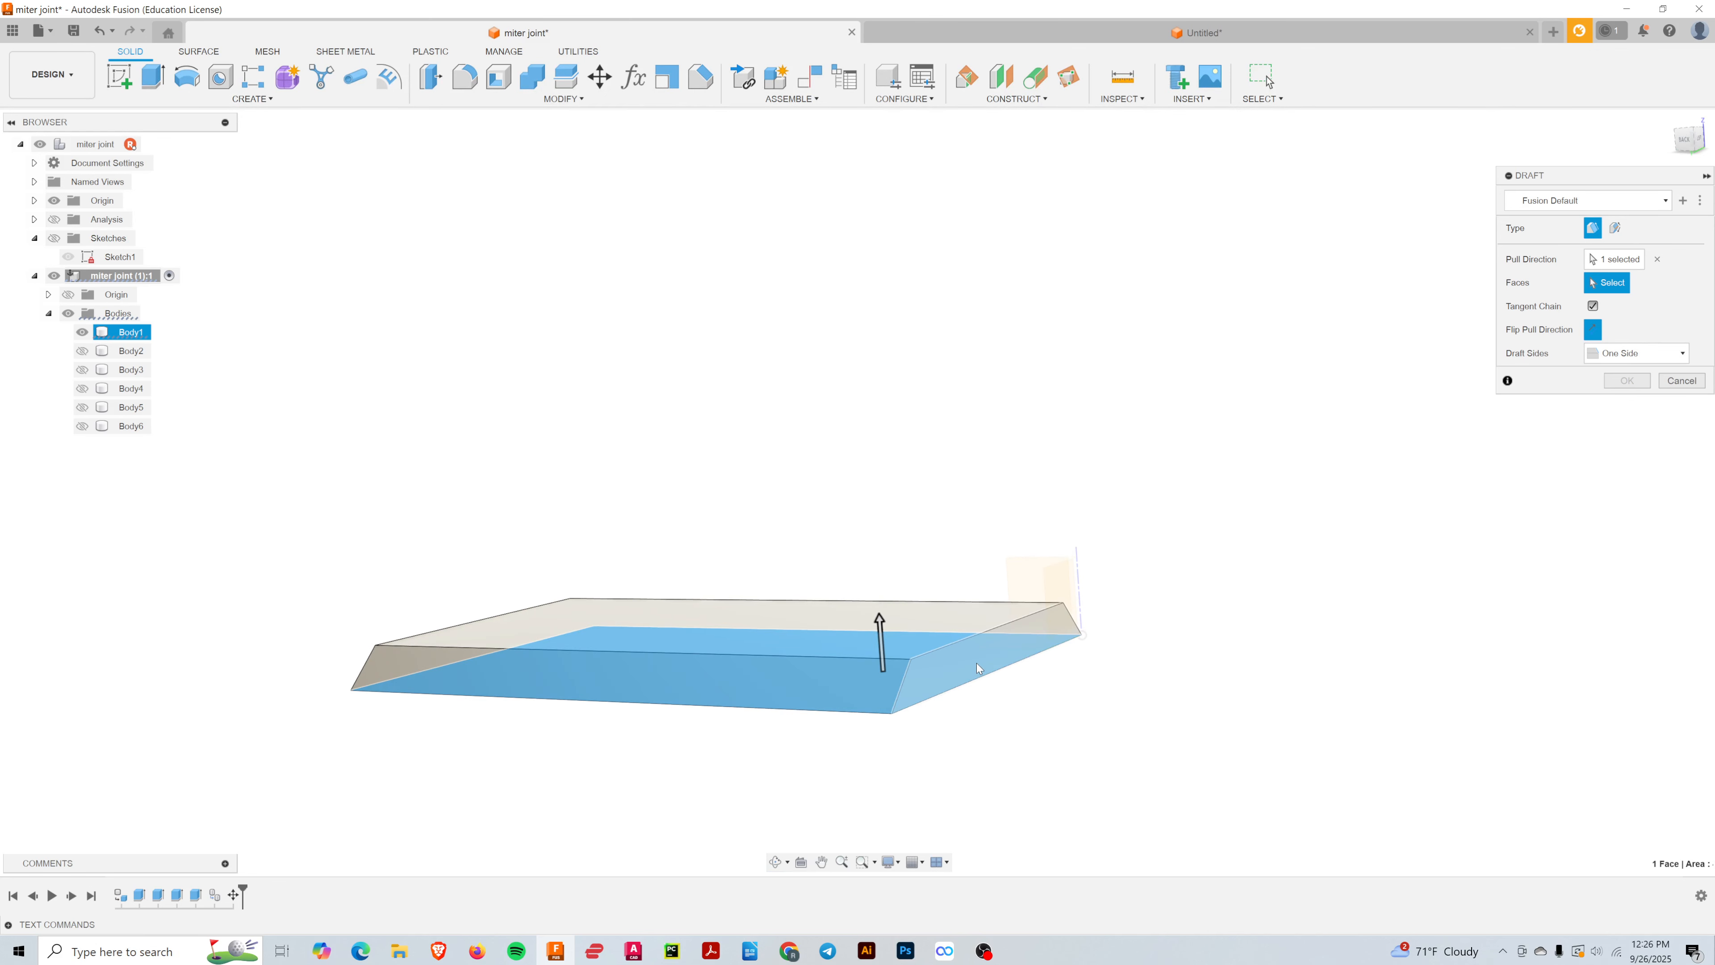
shift+middle_drag(755, 768, 1385, 766)
click(741, 703)
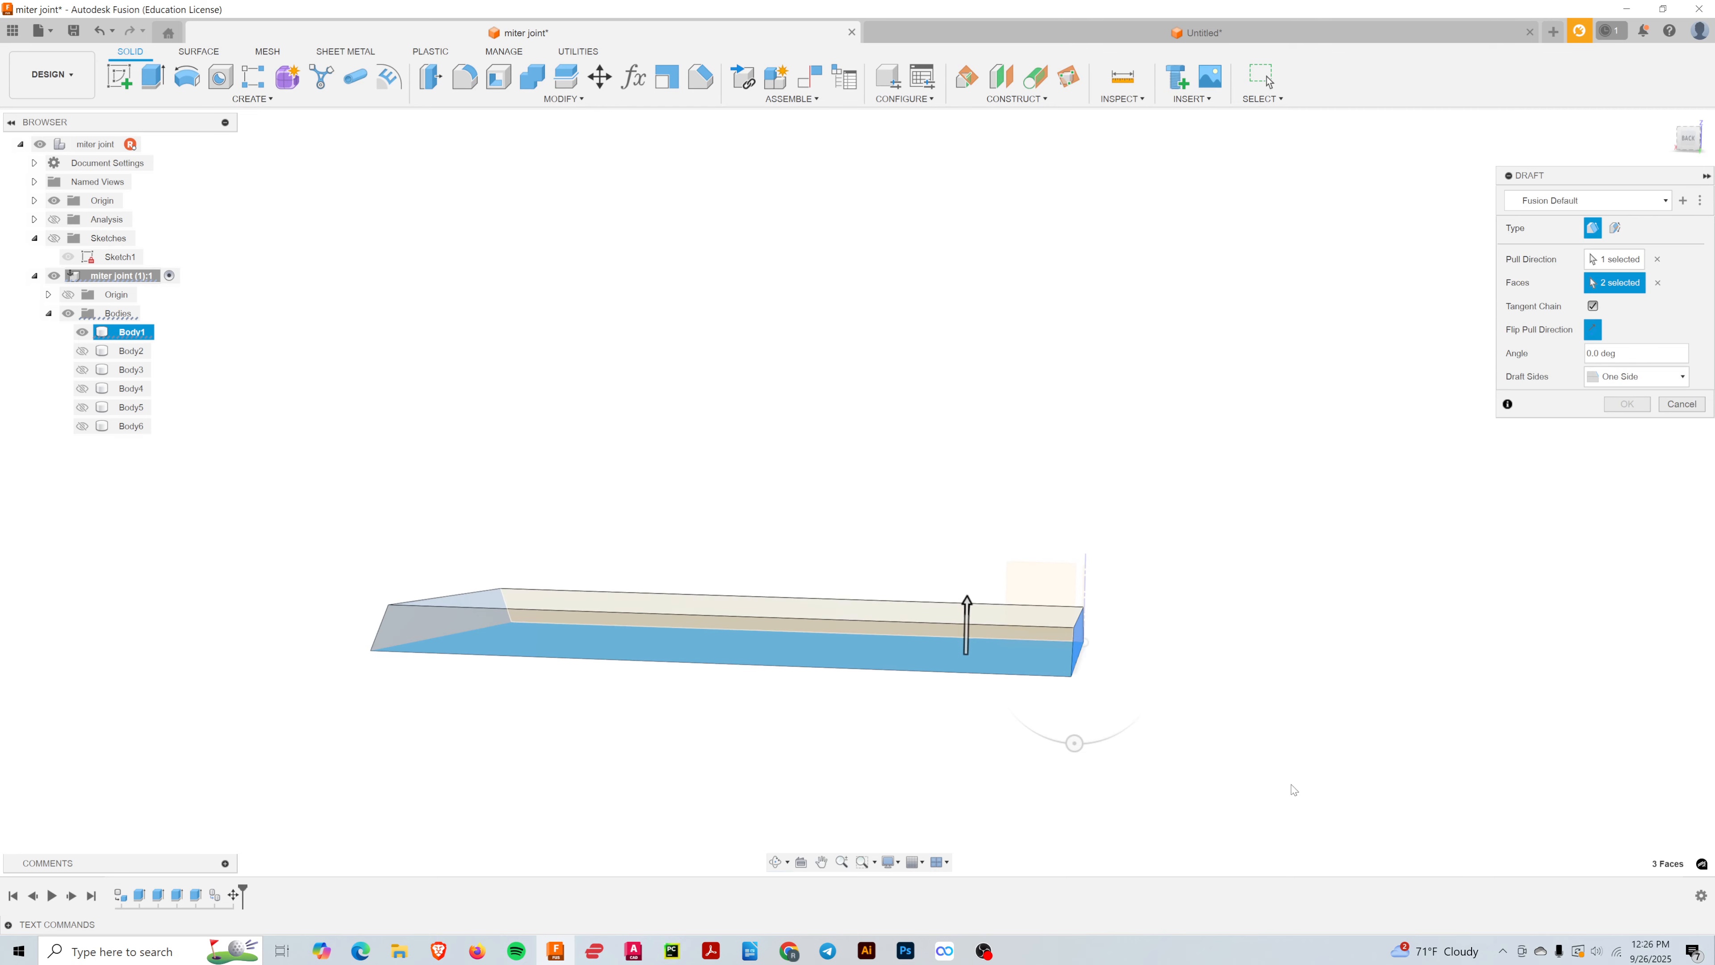
drag(1088, 750, 1141, 736)
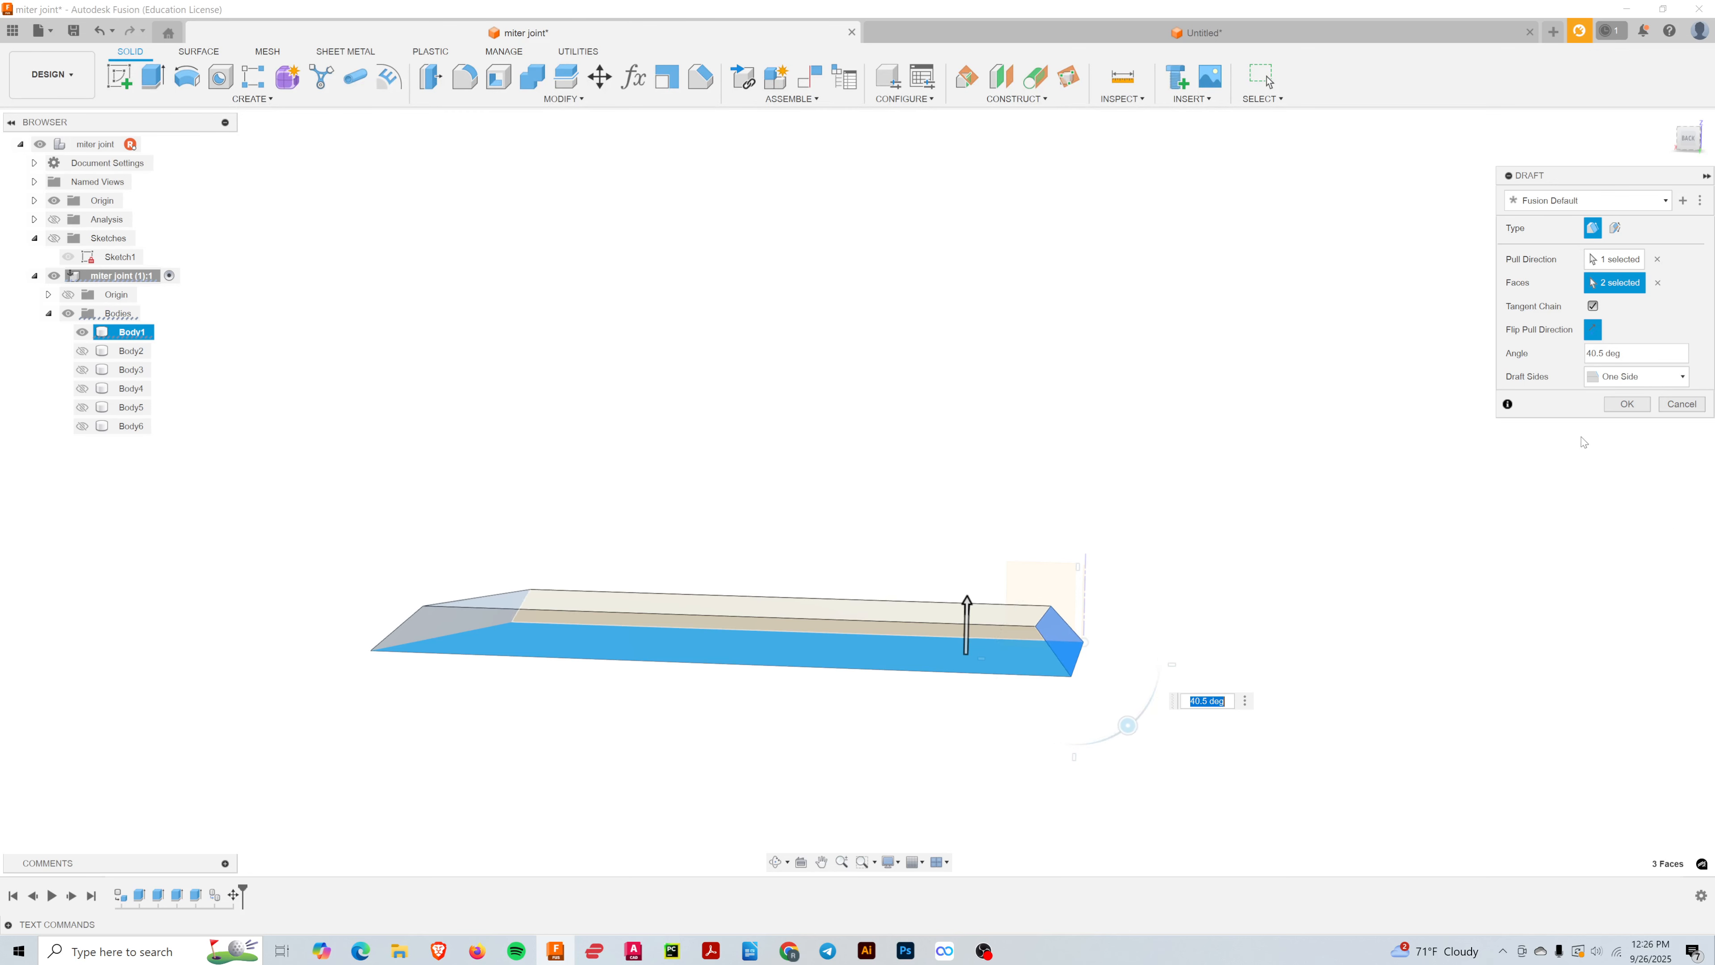
click(1623, 354)
text(45)
key(Return)
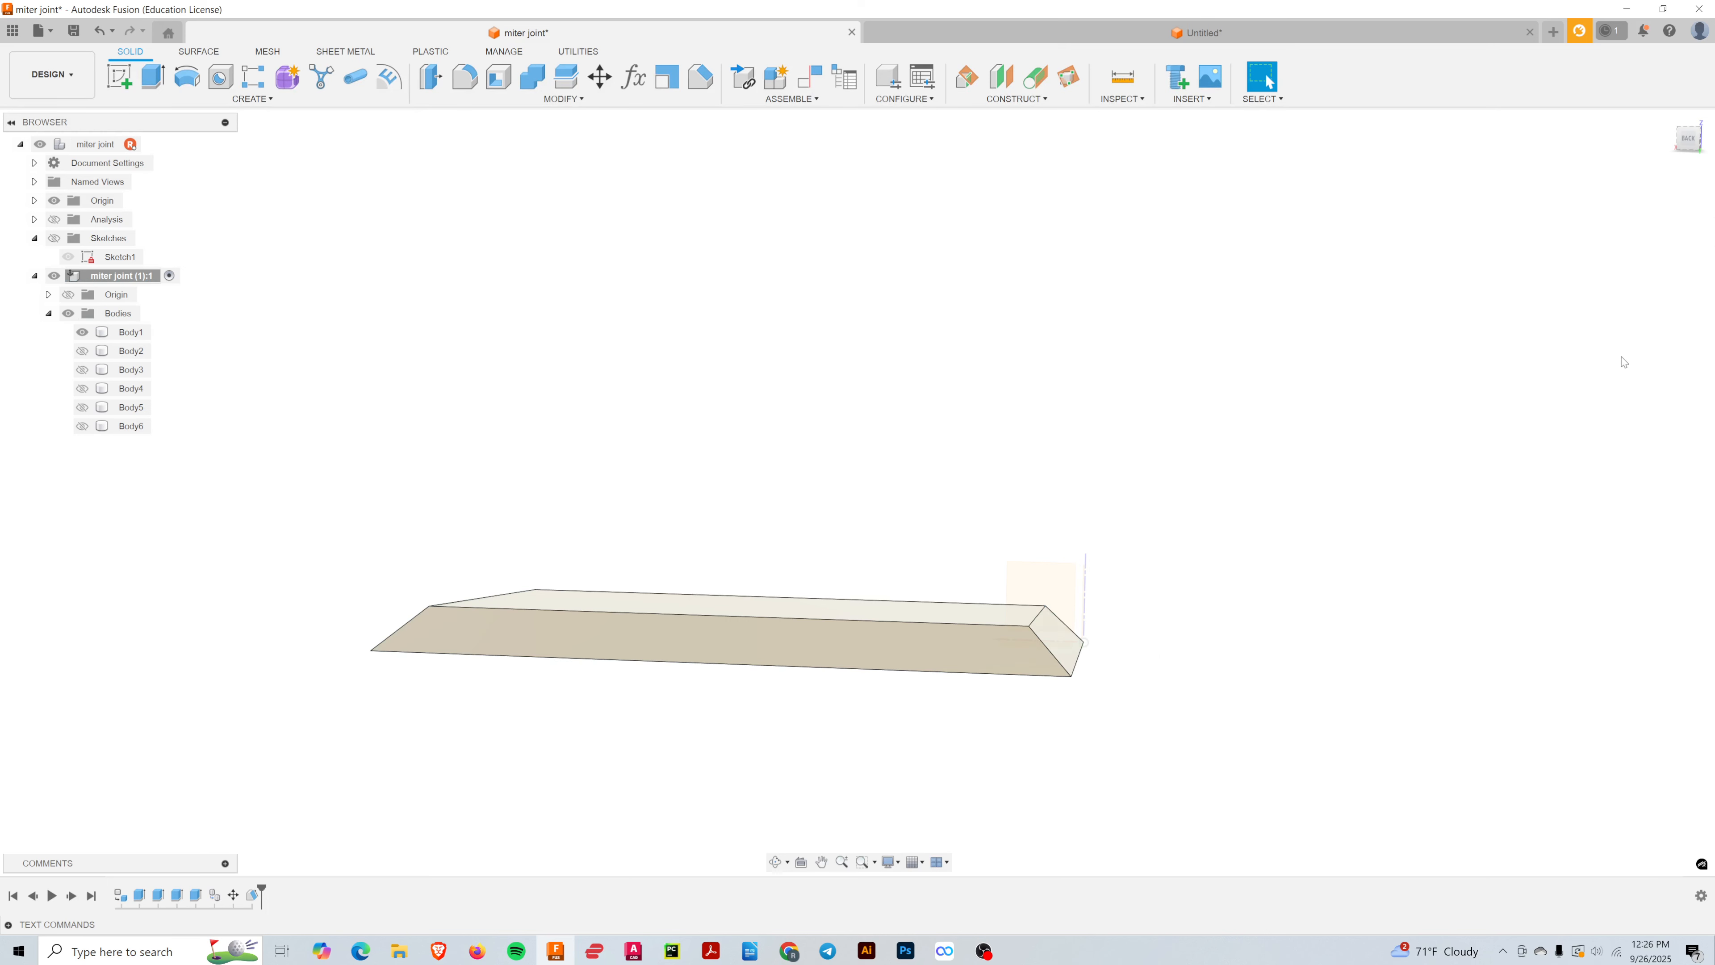
- Show Body2, Body3, Body4, Body5 and Body6 again around the drafted Body1 to view the assembled box
shift+middle_drag(1162, 639, 1045, 585)
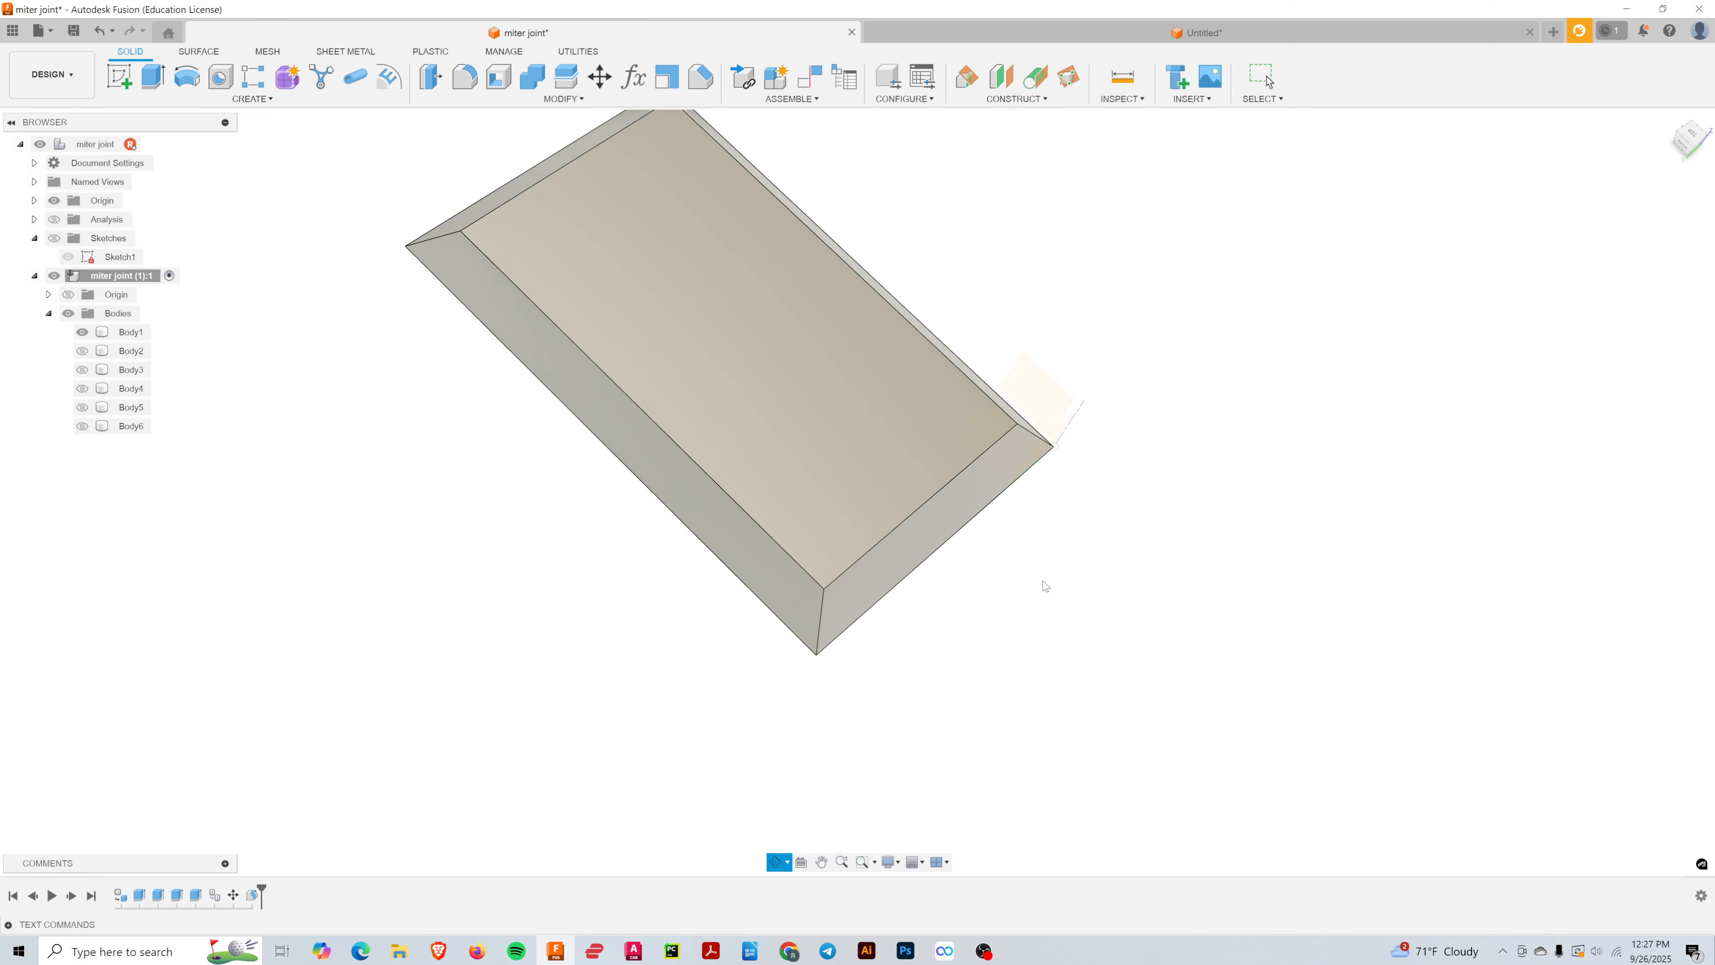
click(81, 352)
click(82, 369)
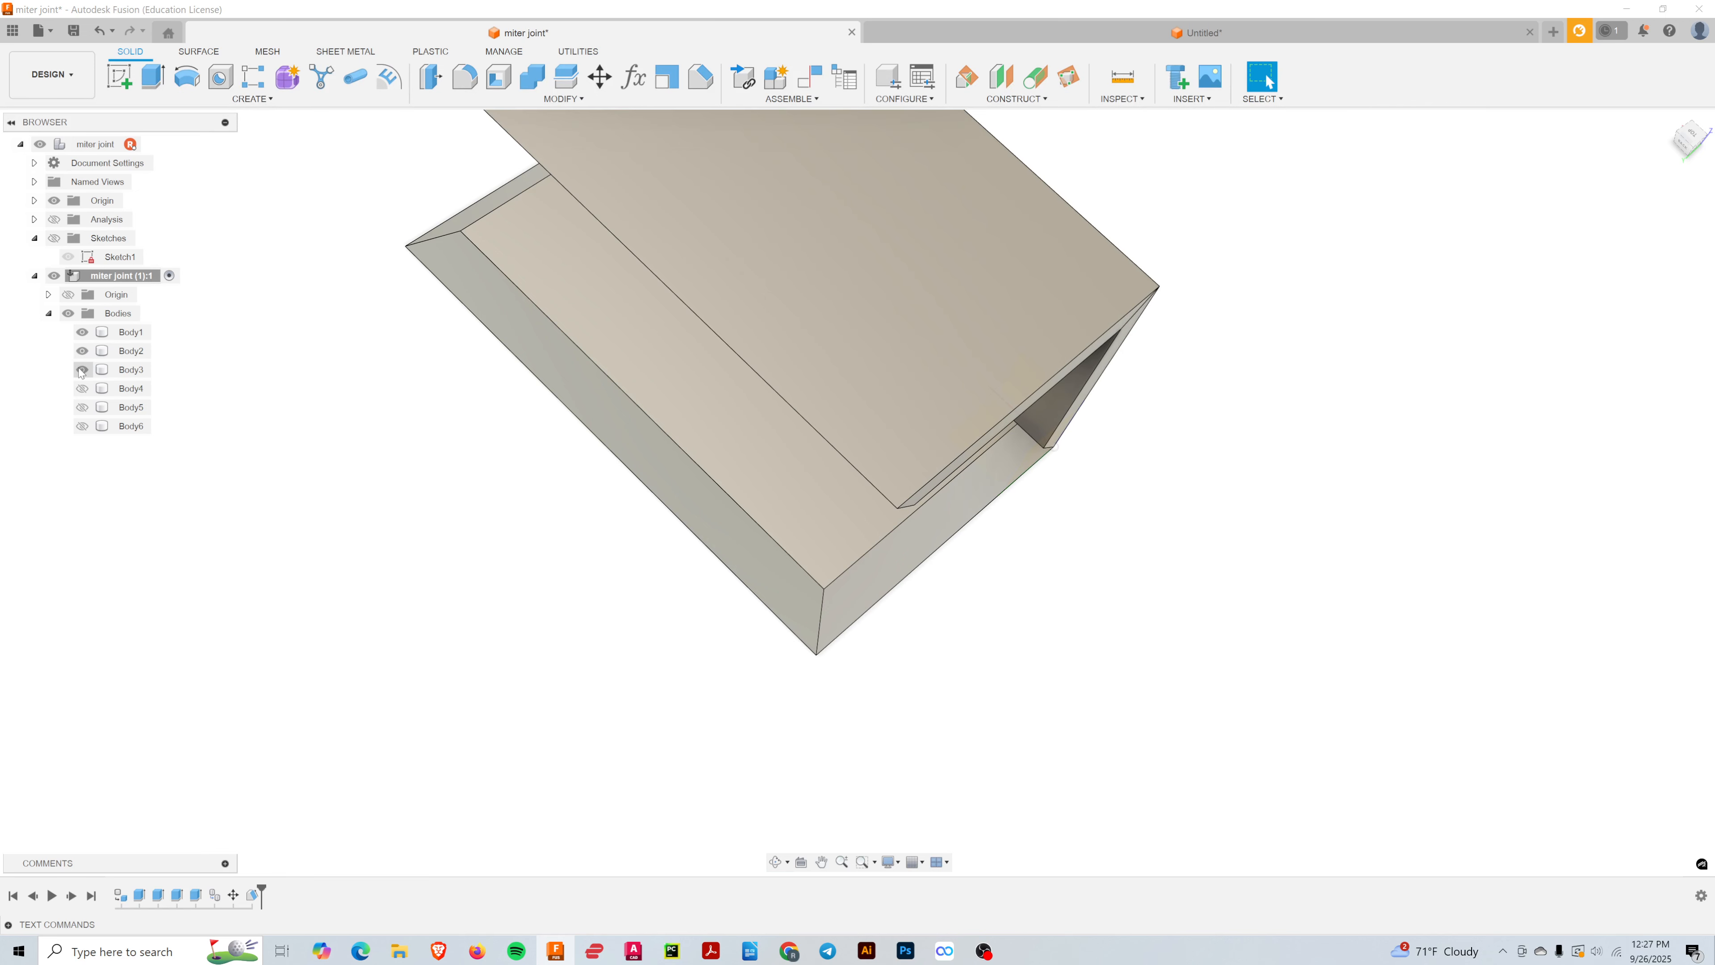
click(81, 388)
click(82, 407)
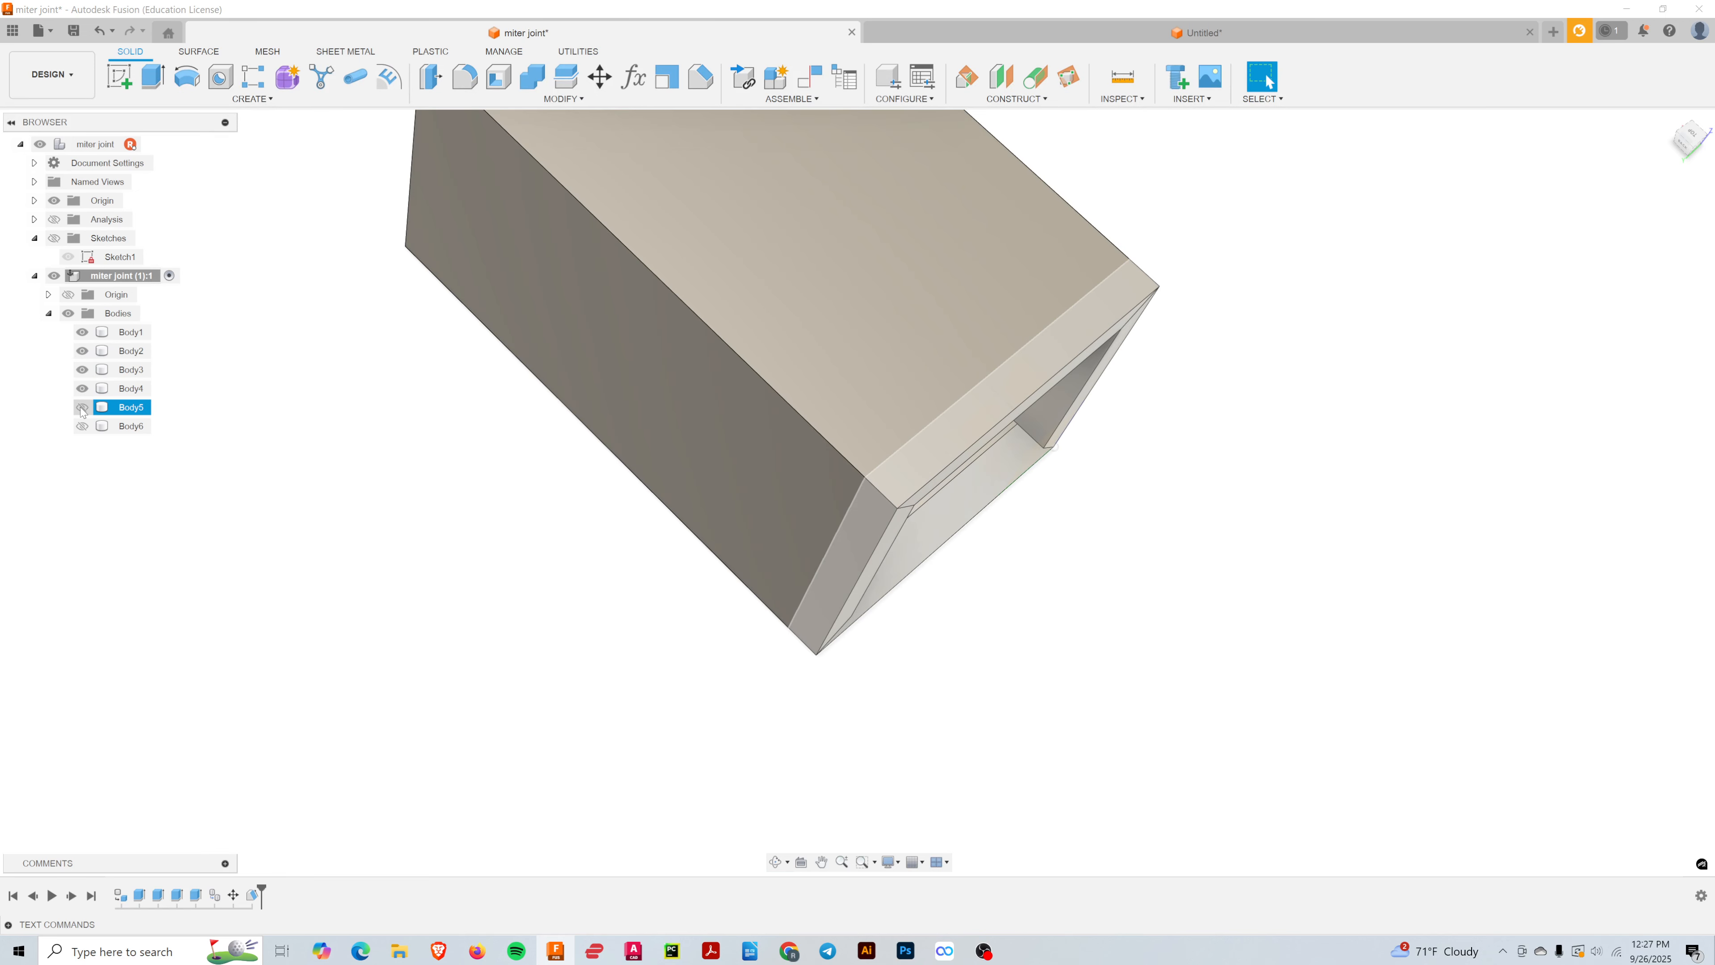
click(81, 407)
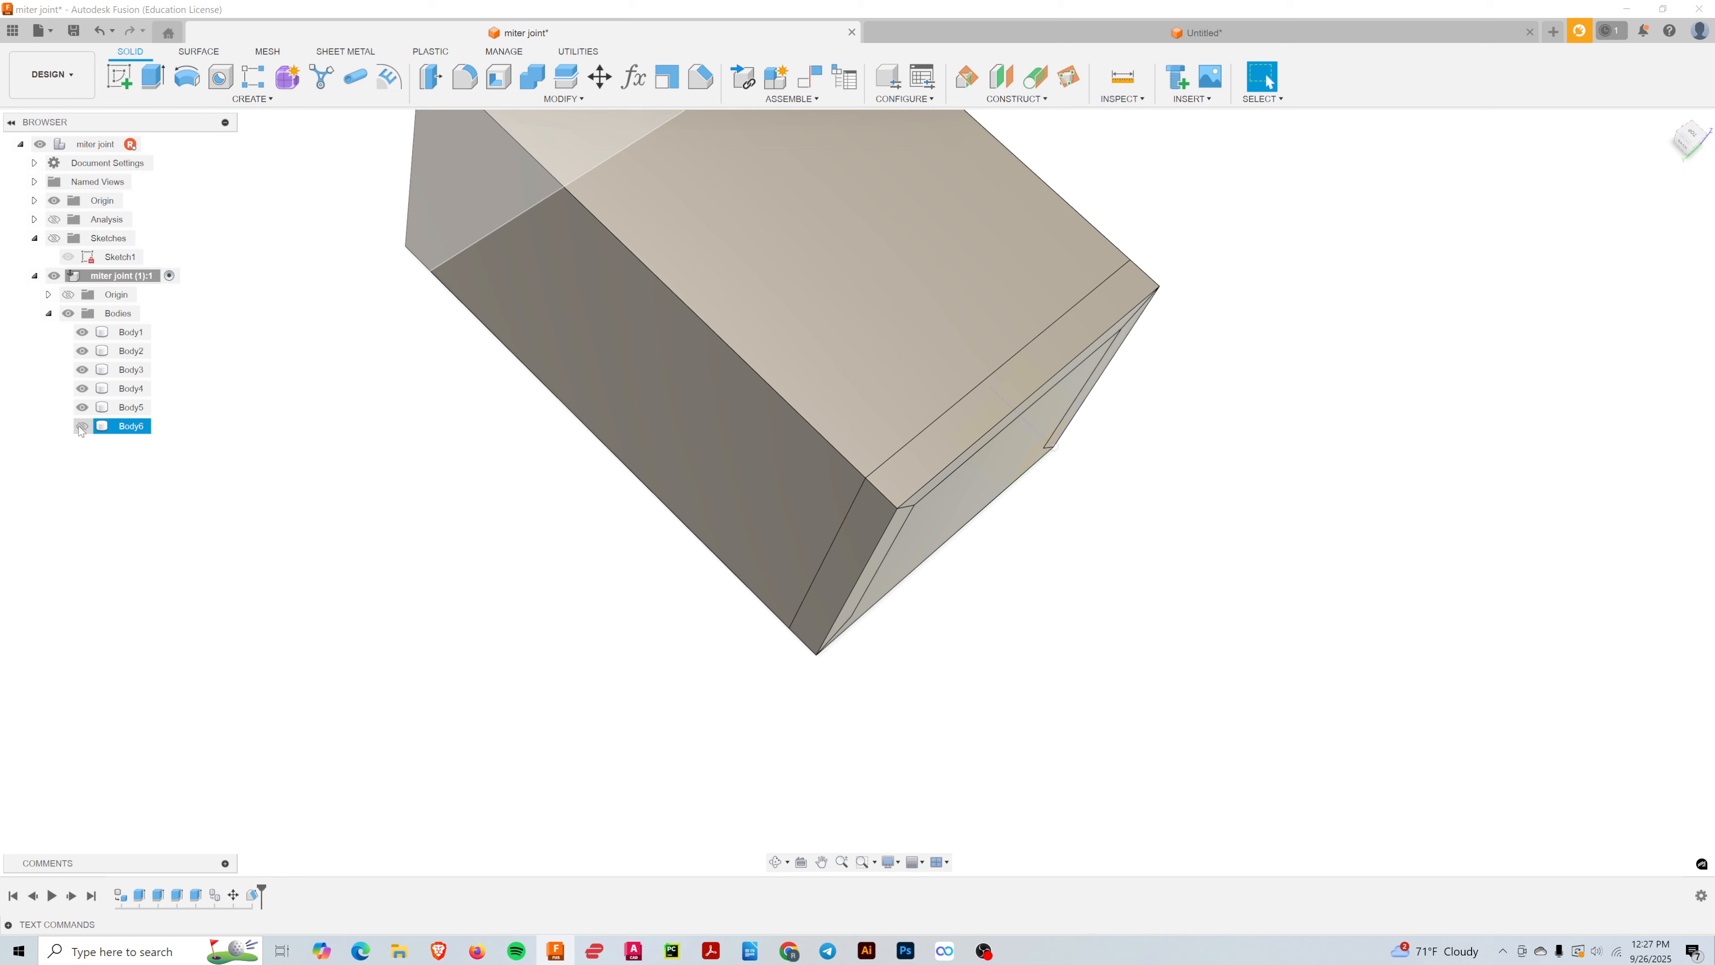
- Hide Body6, Body5, Body4 and Body2 so that only the bottom board, Body1, and the top board, Body3, are shown
click(82, 407)
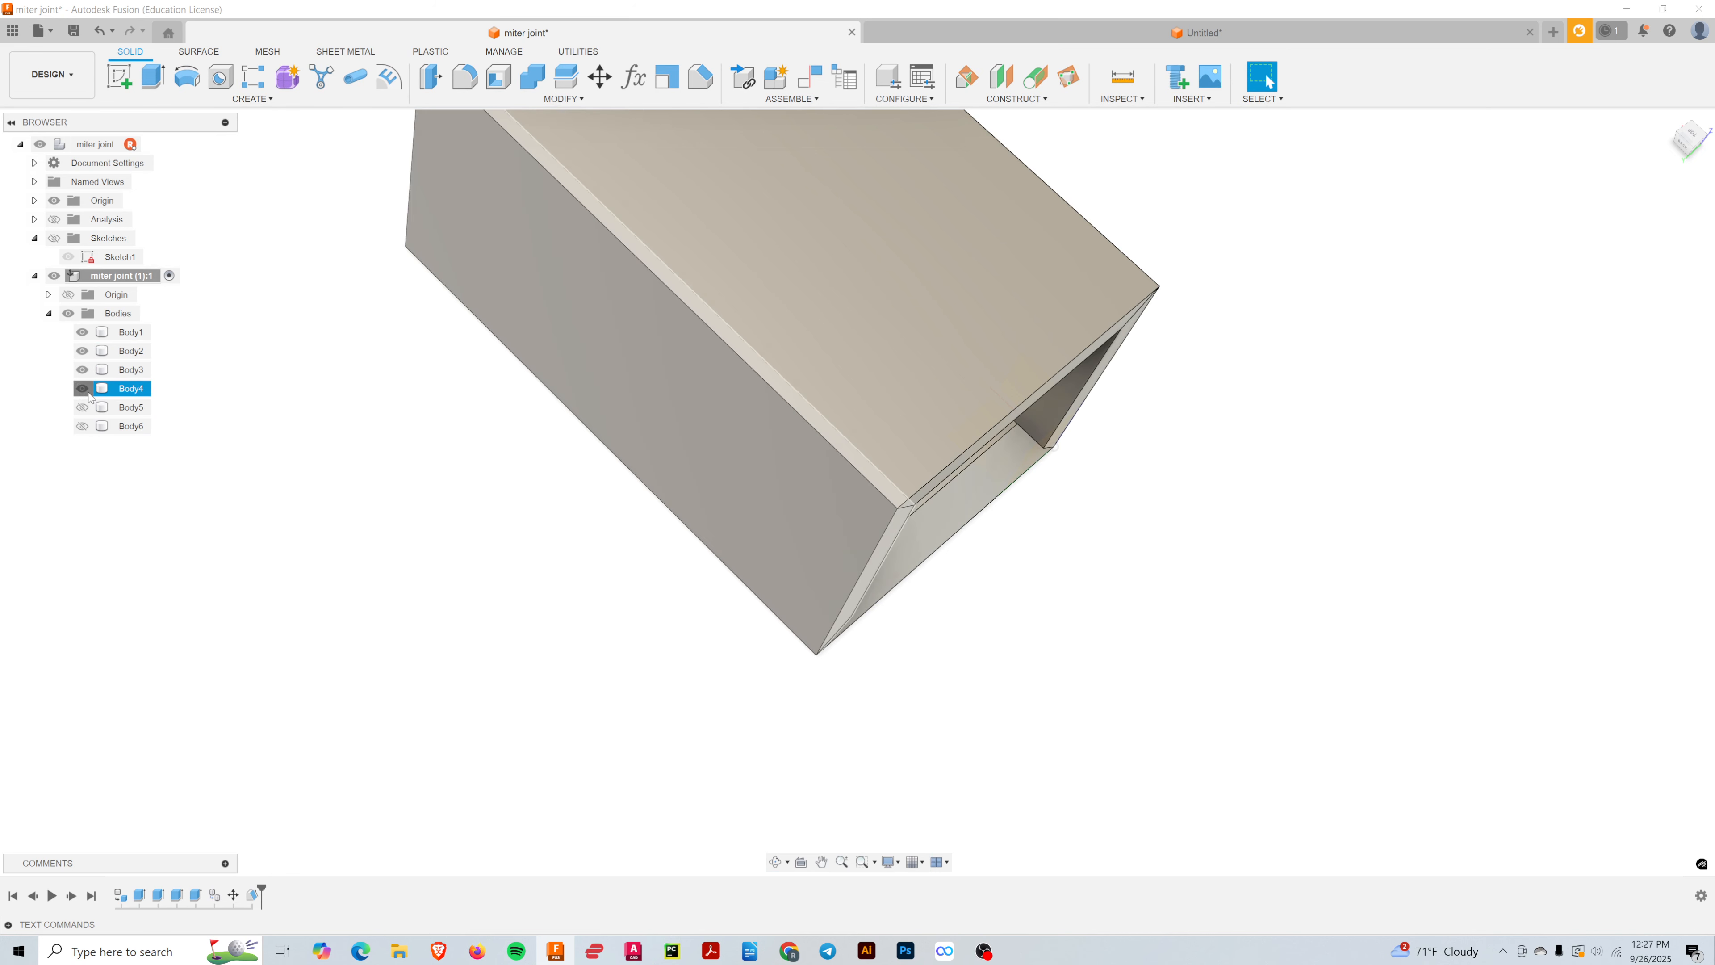
click(82, 389)
click(81, 369)
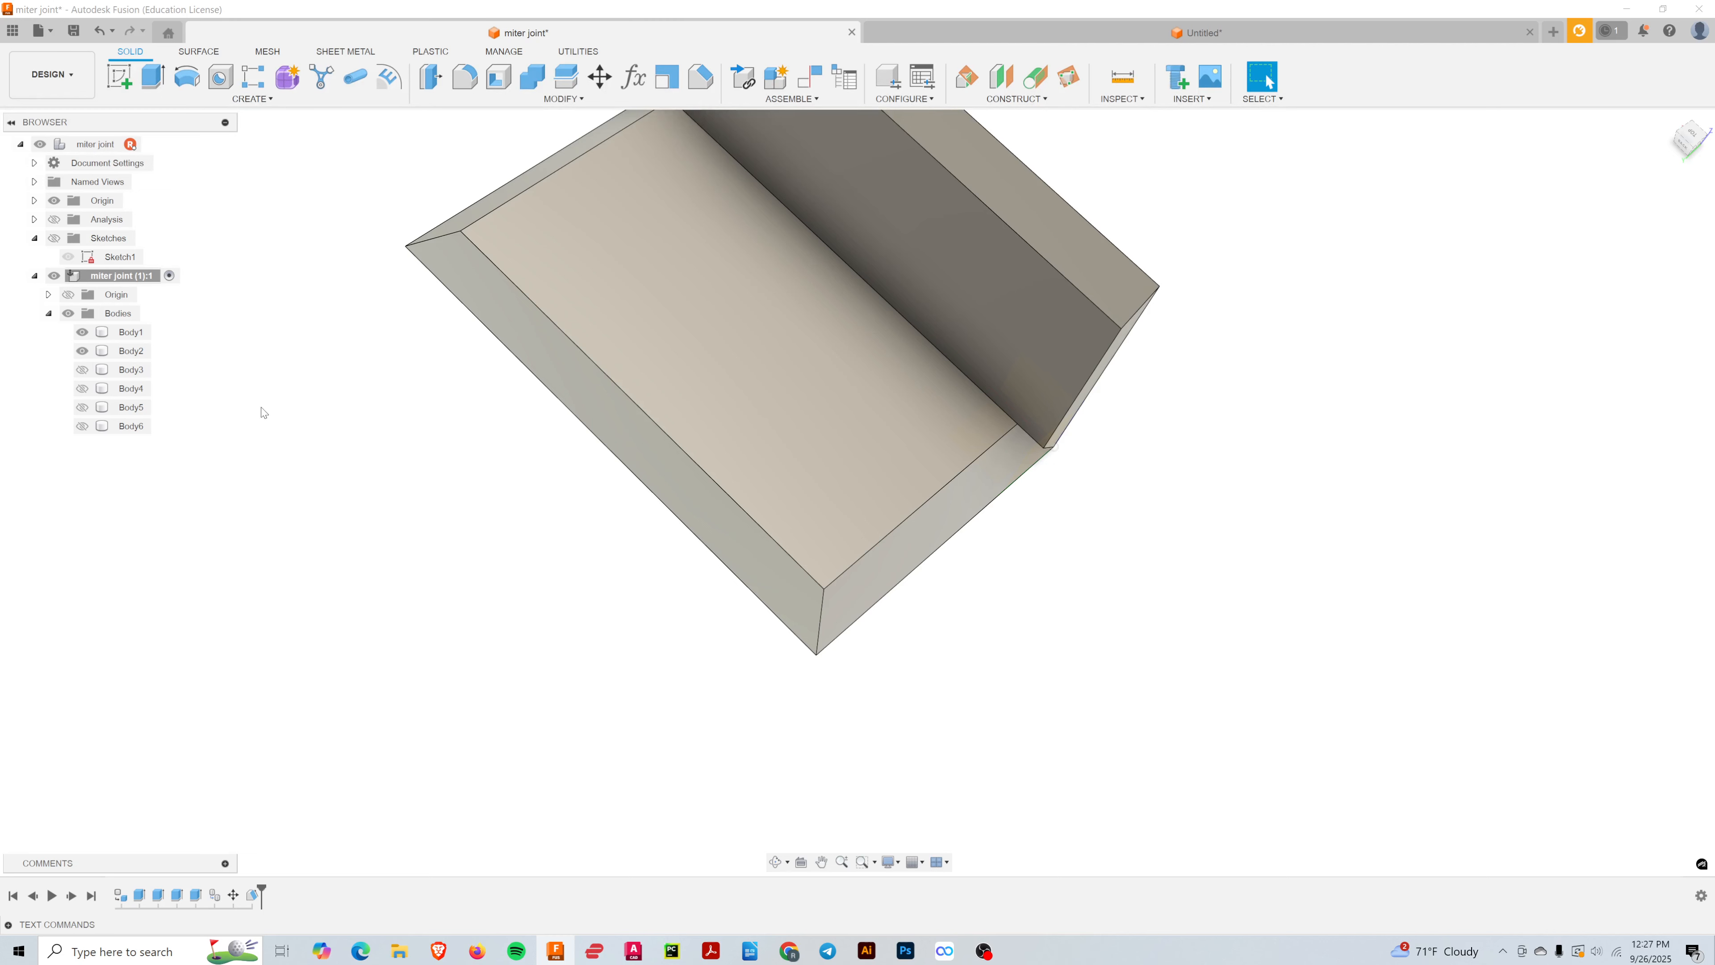
click(82, 350)
click(82, 370)
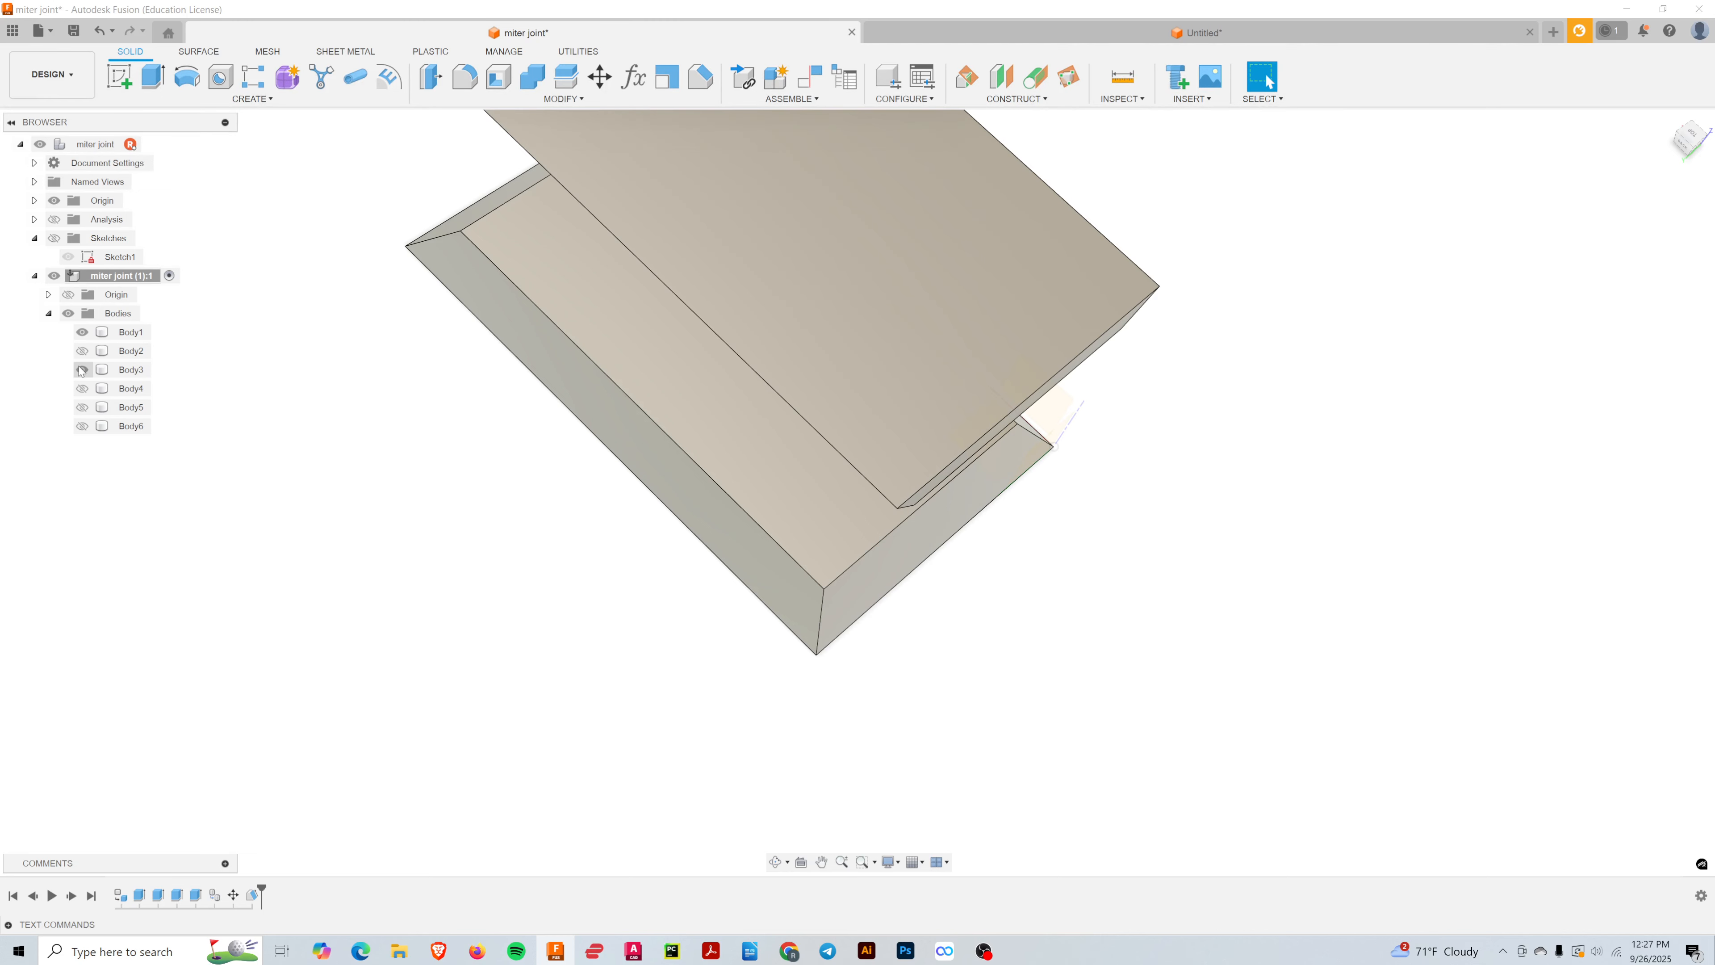
- Start a Draft on Body3 with its large outer top face as pull direction, flipped to point into the board
shift+middle_drag(414, 566, 369, 499)
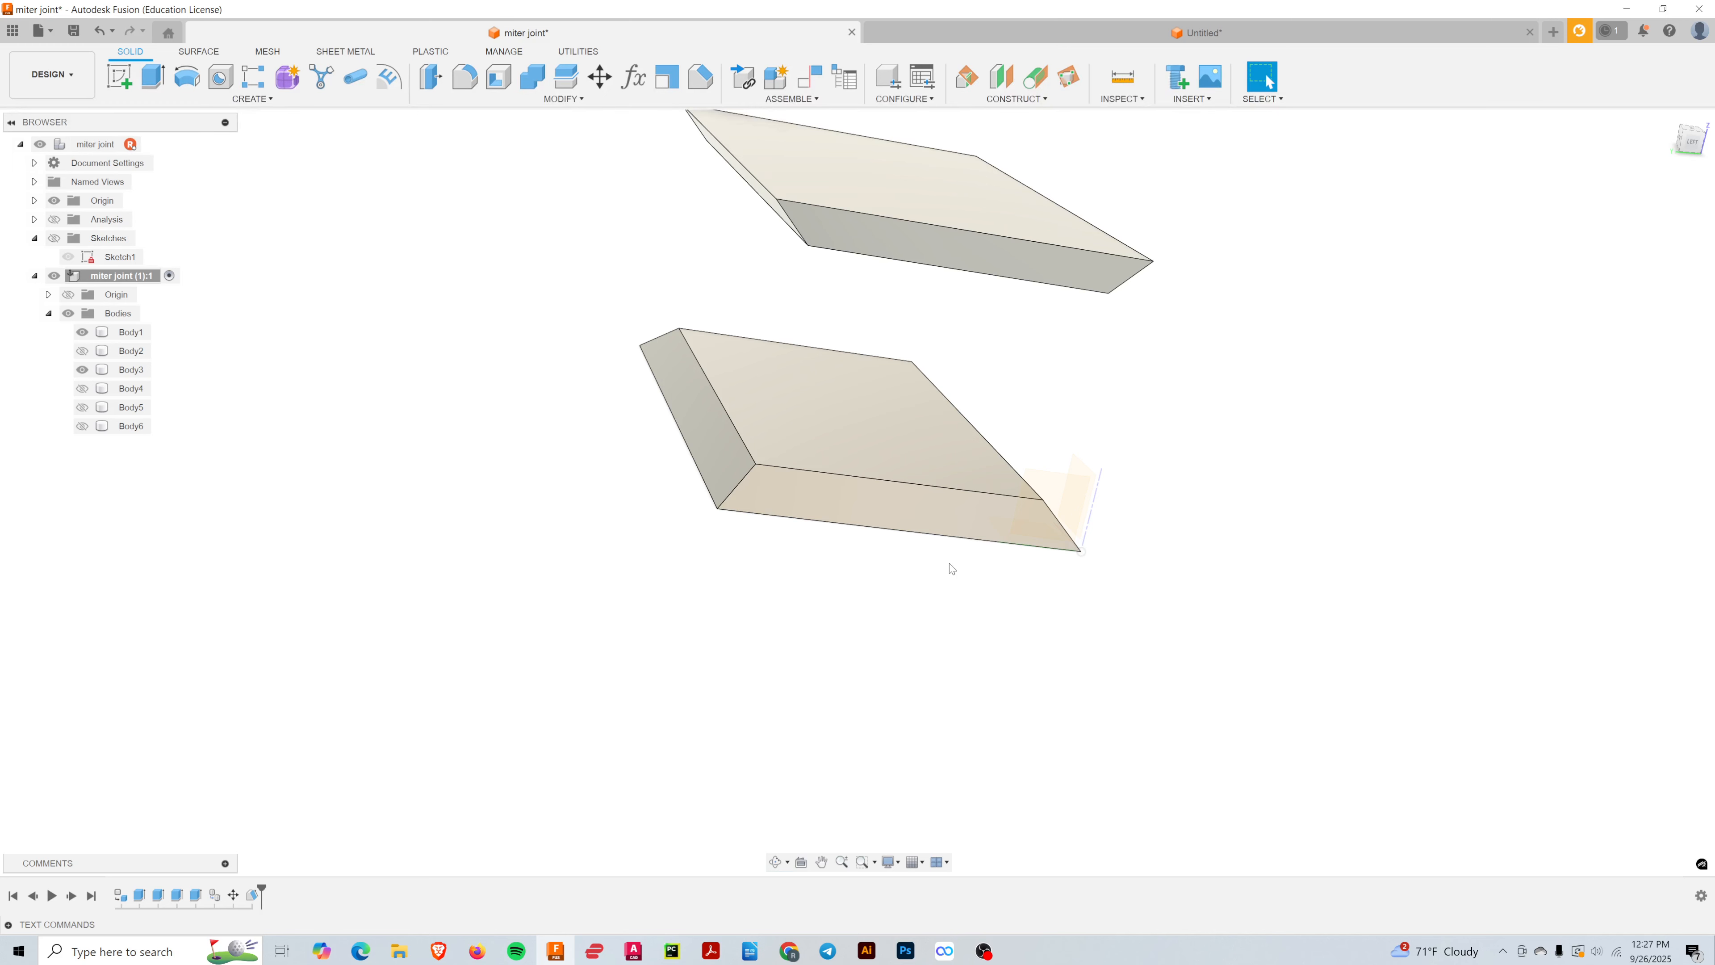
scroll(871, 540, up, 3)
scroll(825, 571, down, 2)
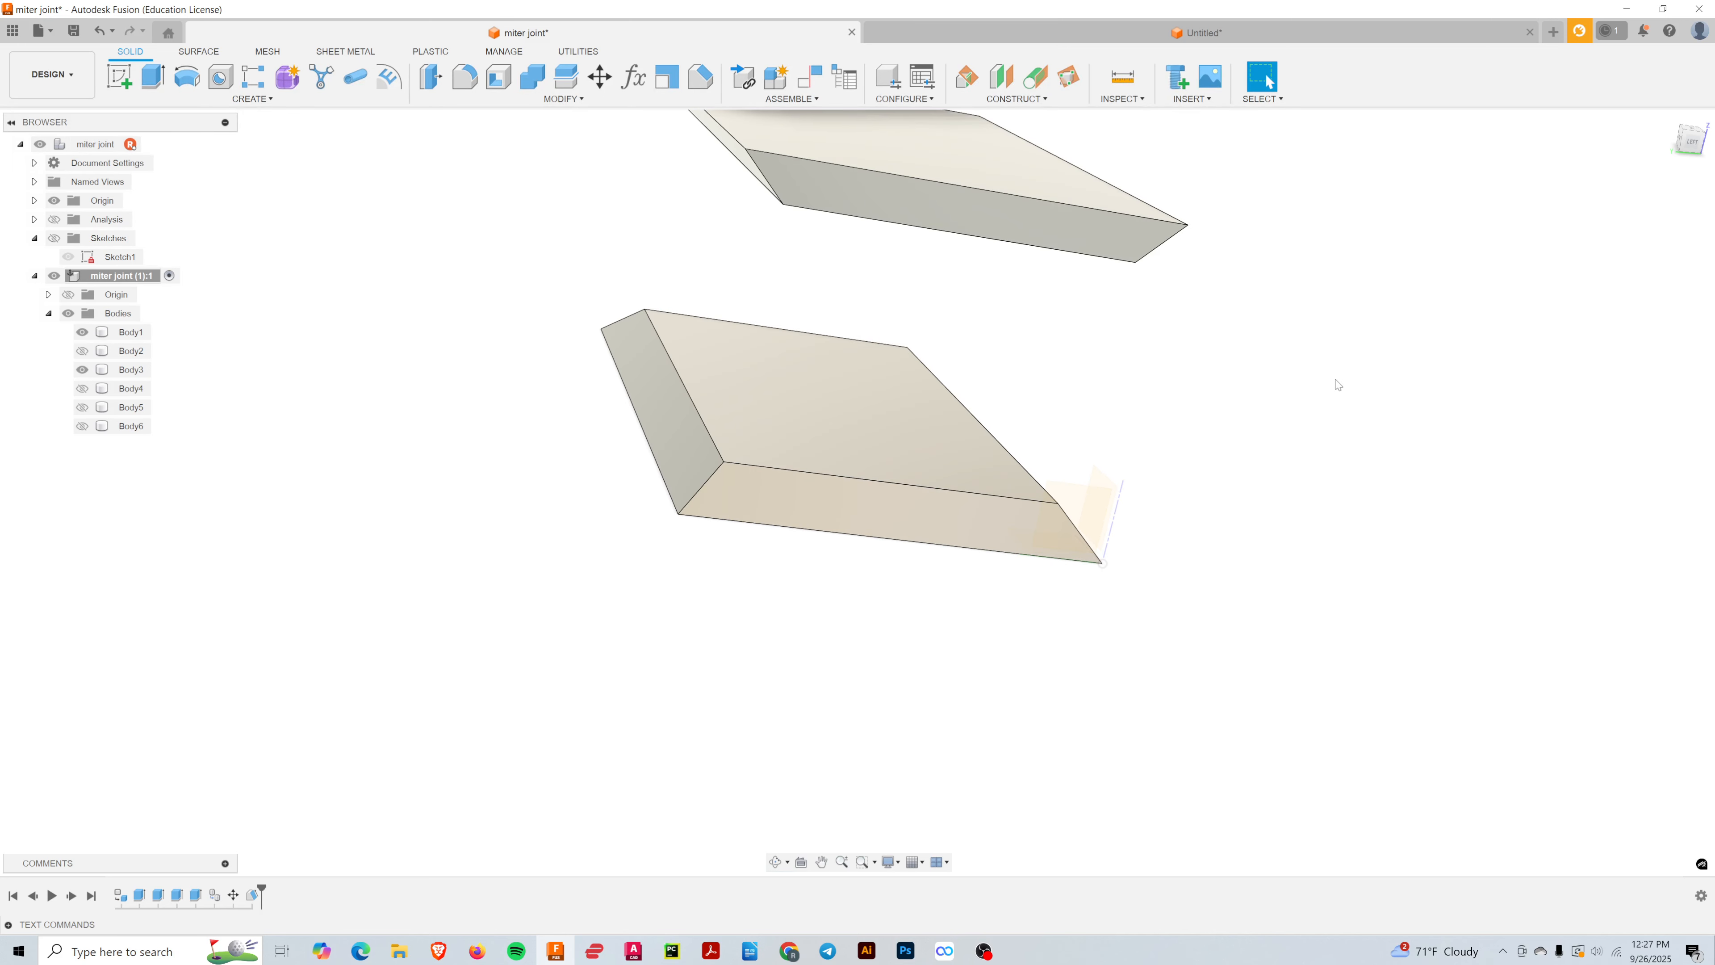
shift+middle_drag(1142, 421, 1271, 477)
click(604, 157)
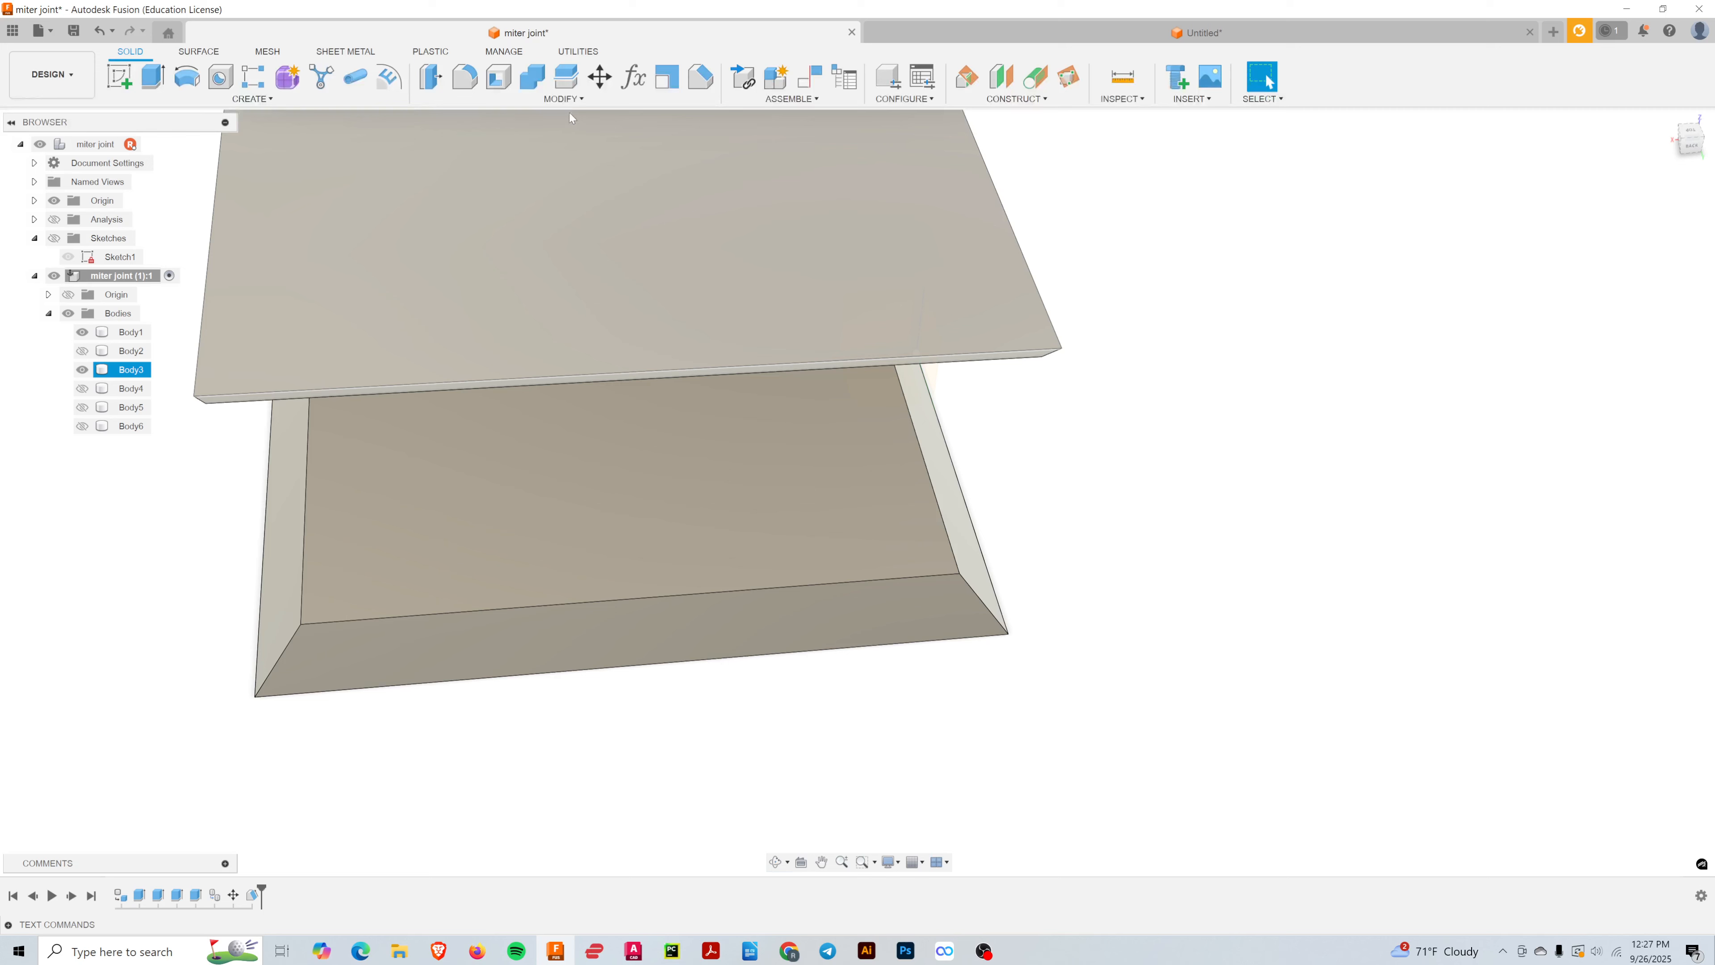
click(569, 100)
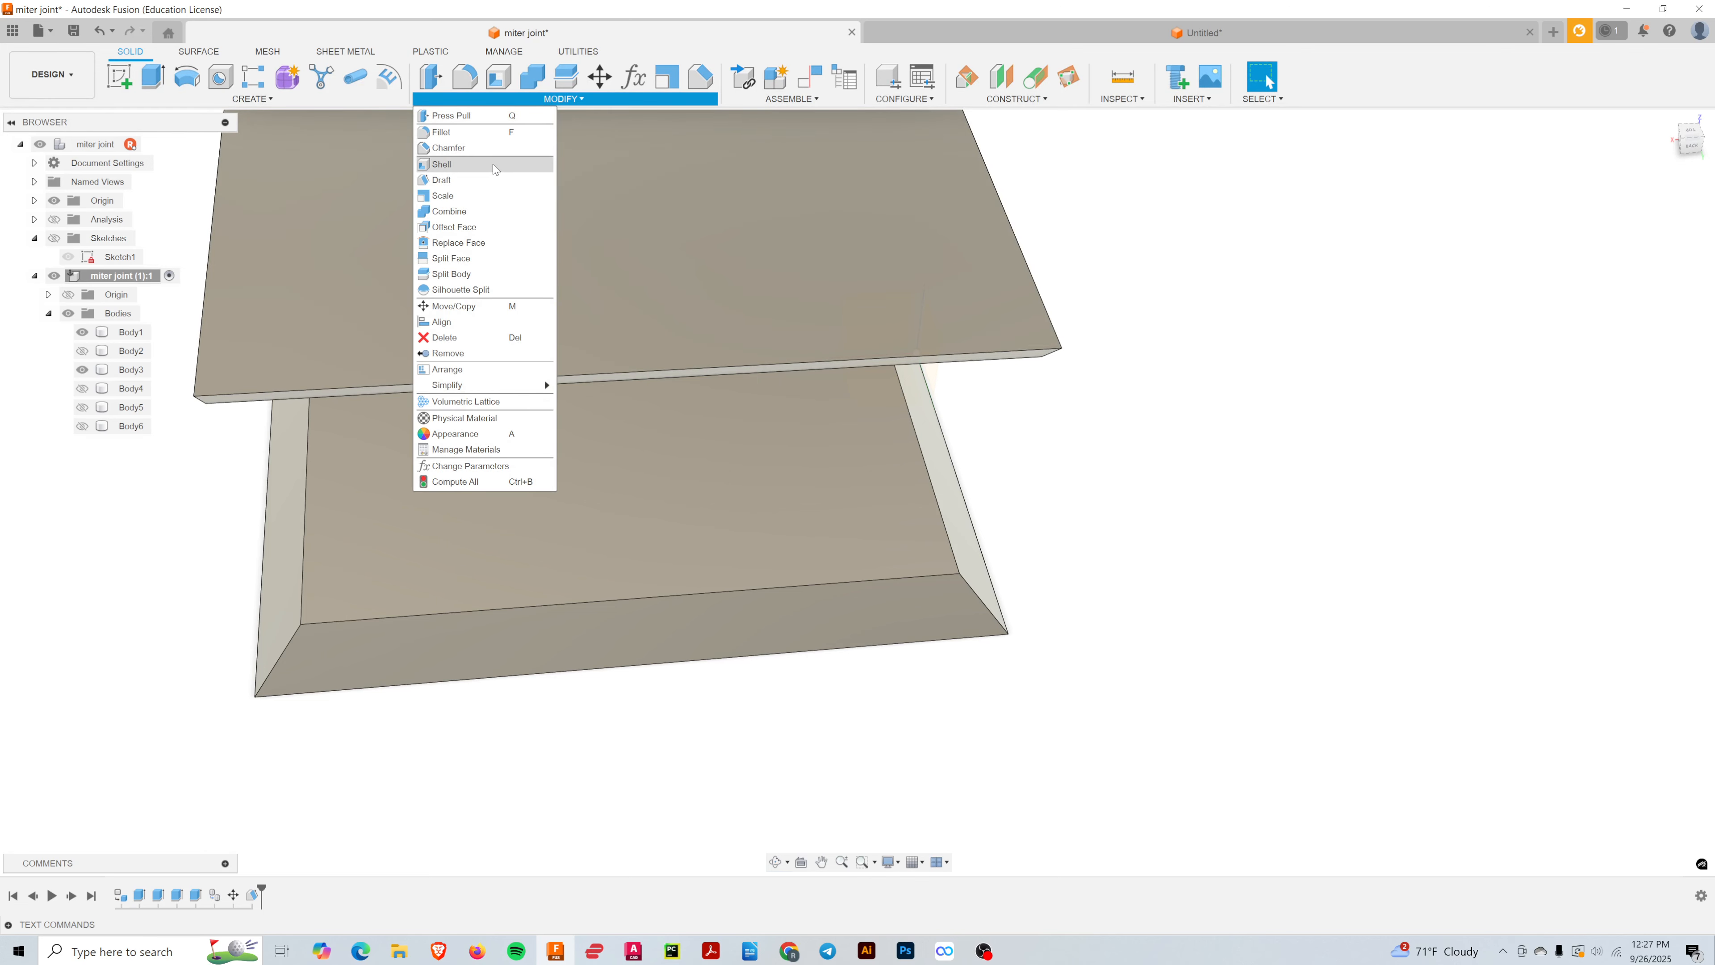
click(466, 179)
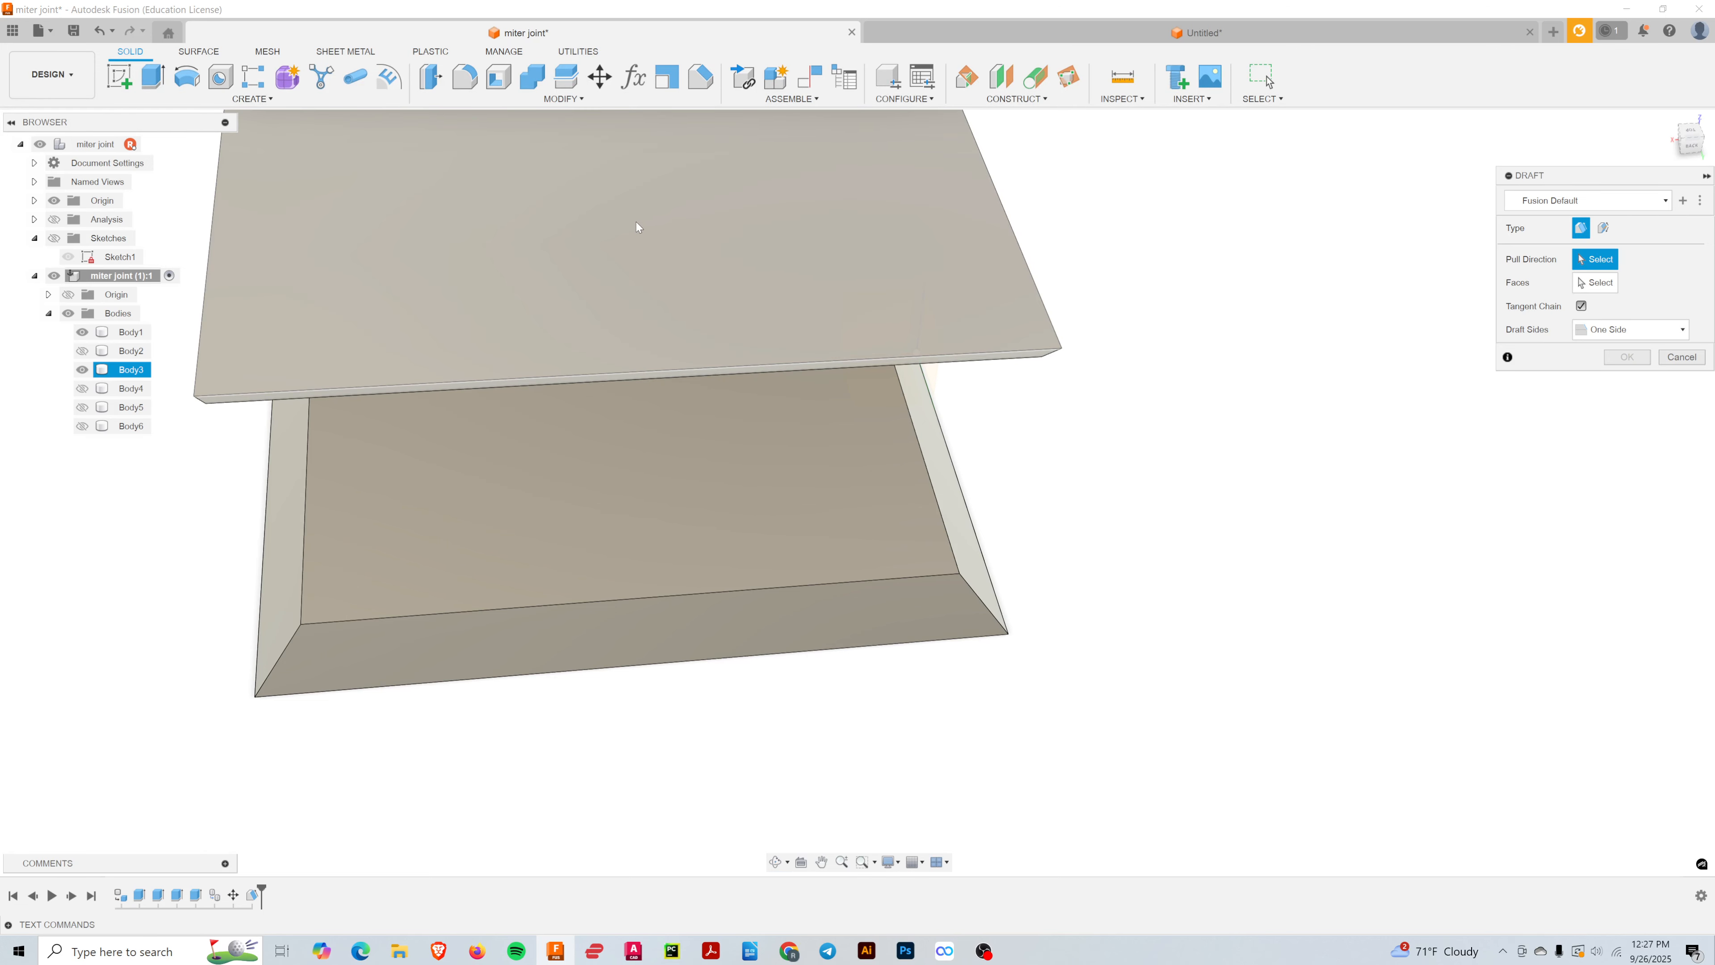
click(652, 201)
shift+middle_drag(769, 286, 632, 236)
click(617, 209)
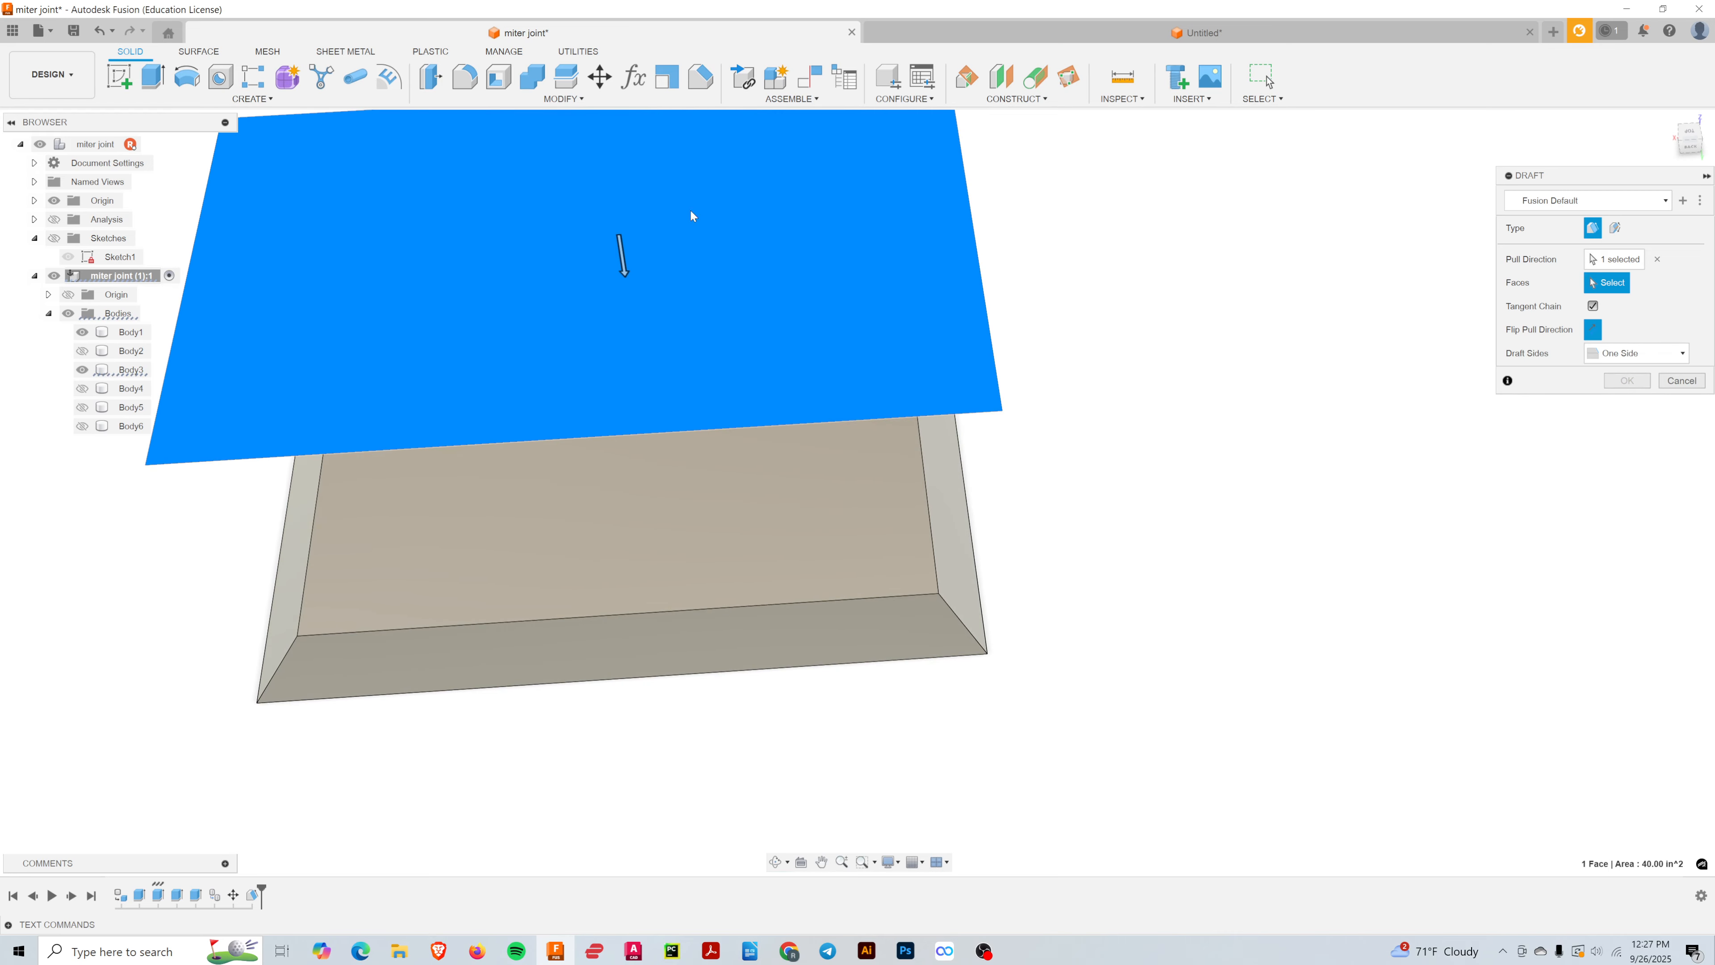
- Draft the two short end faces of Body3 at 45 degrees, one-sided
shift+middle_drag(1121, 371, 1022, 228)
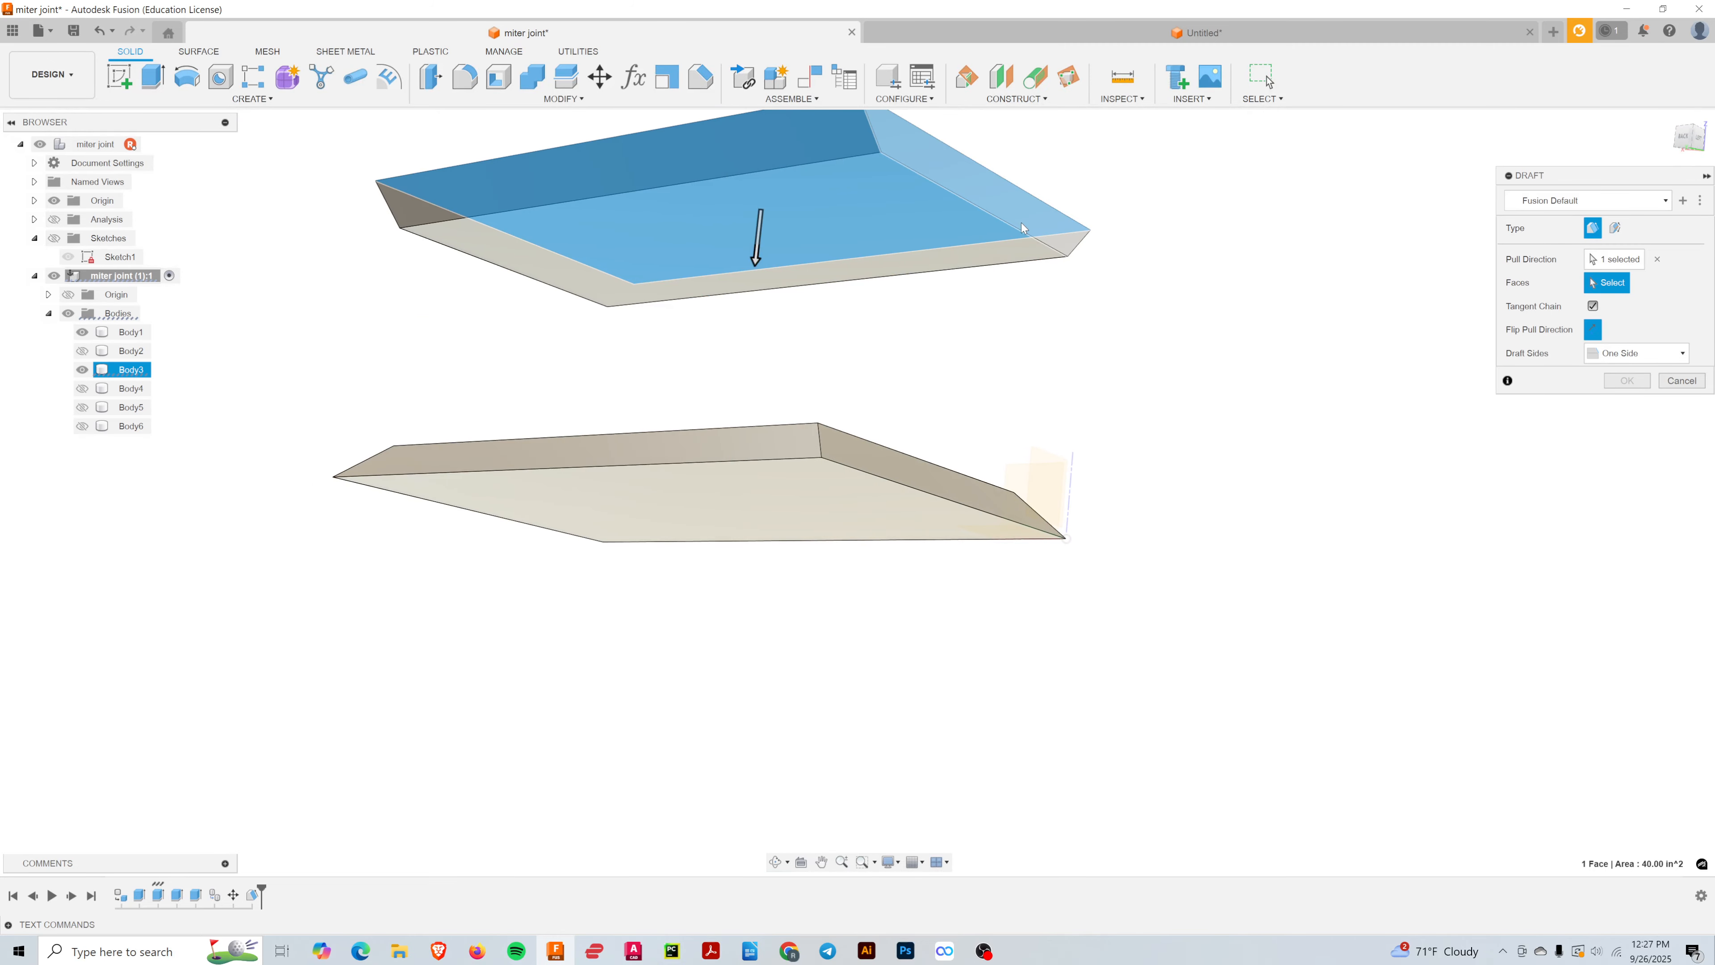
click(1022, 228)
shift+middle_drag(785, 306, 516, 241)
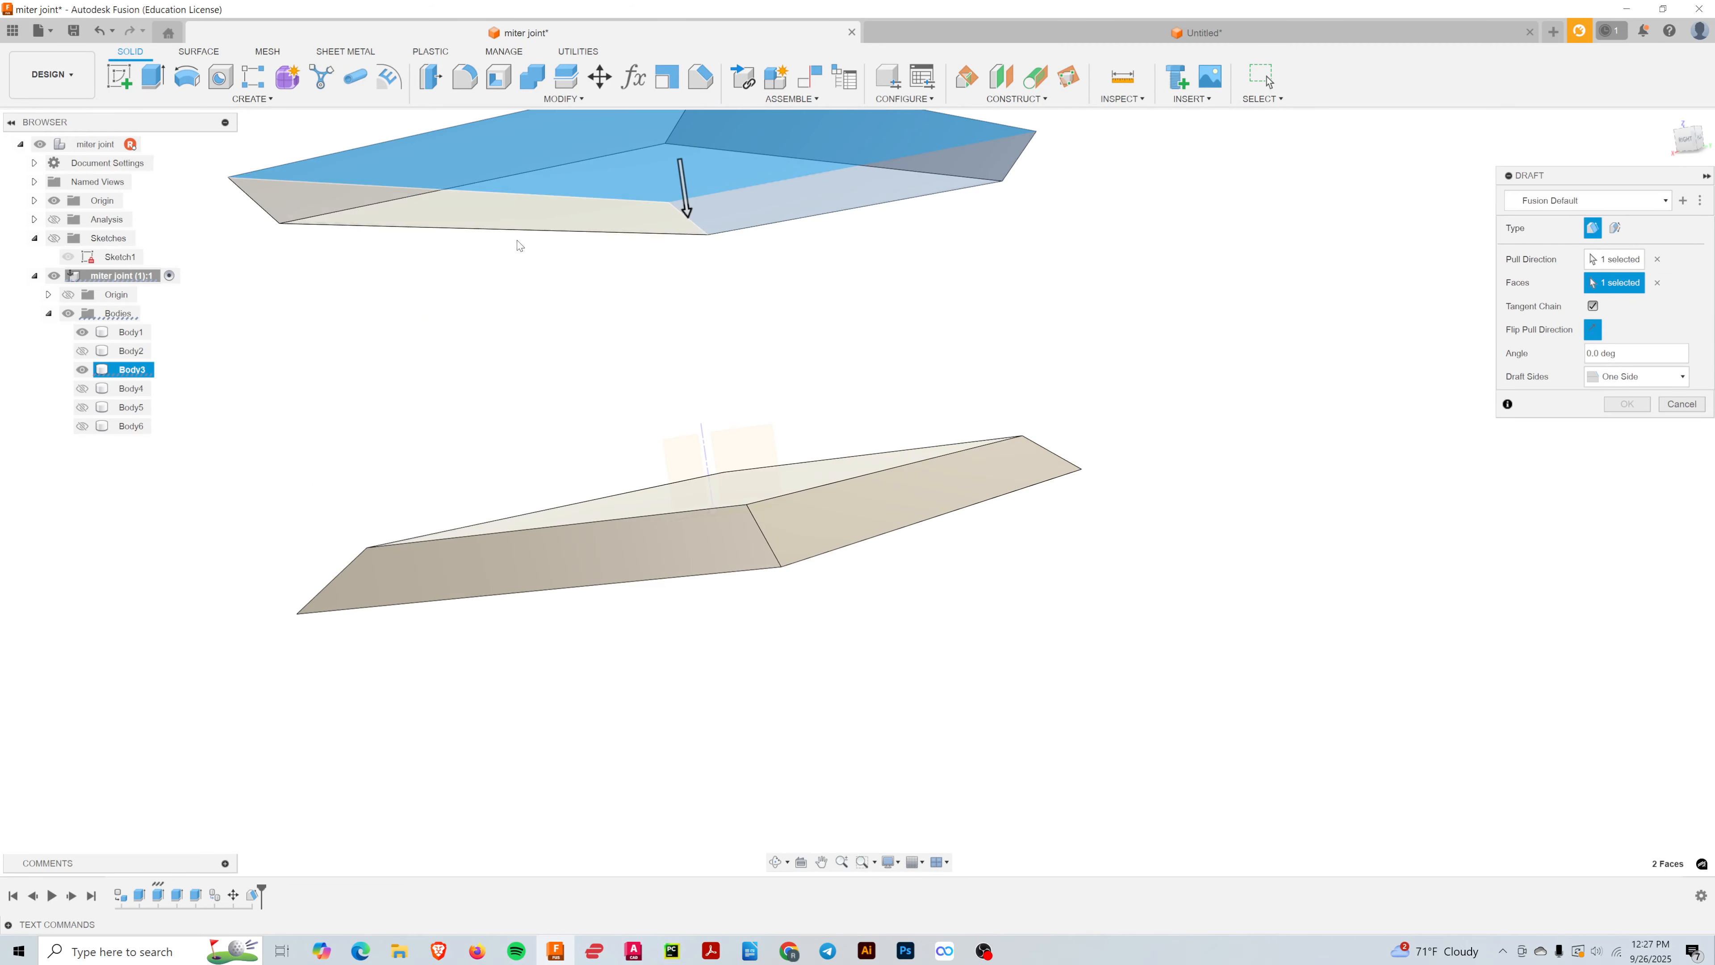
click(426, 164)
click(1612, 353)
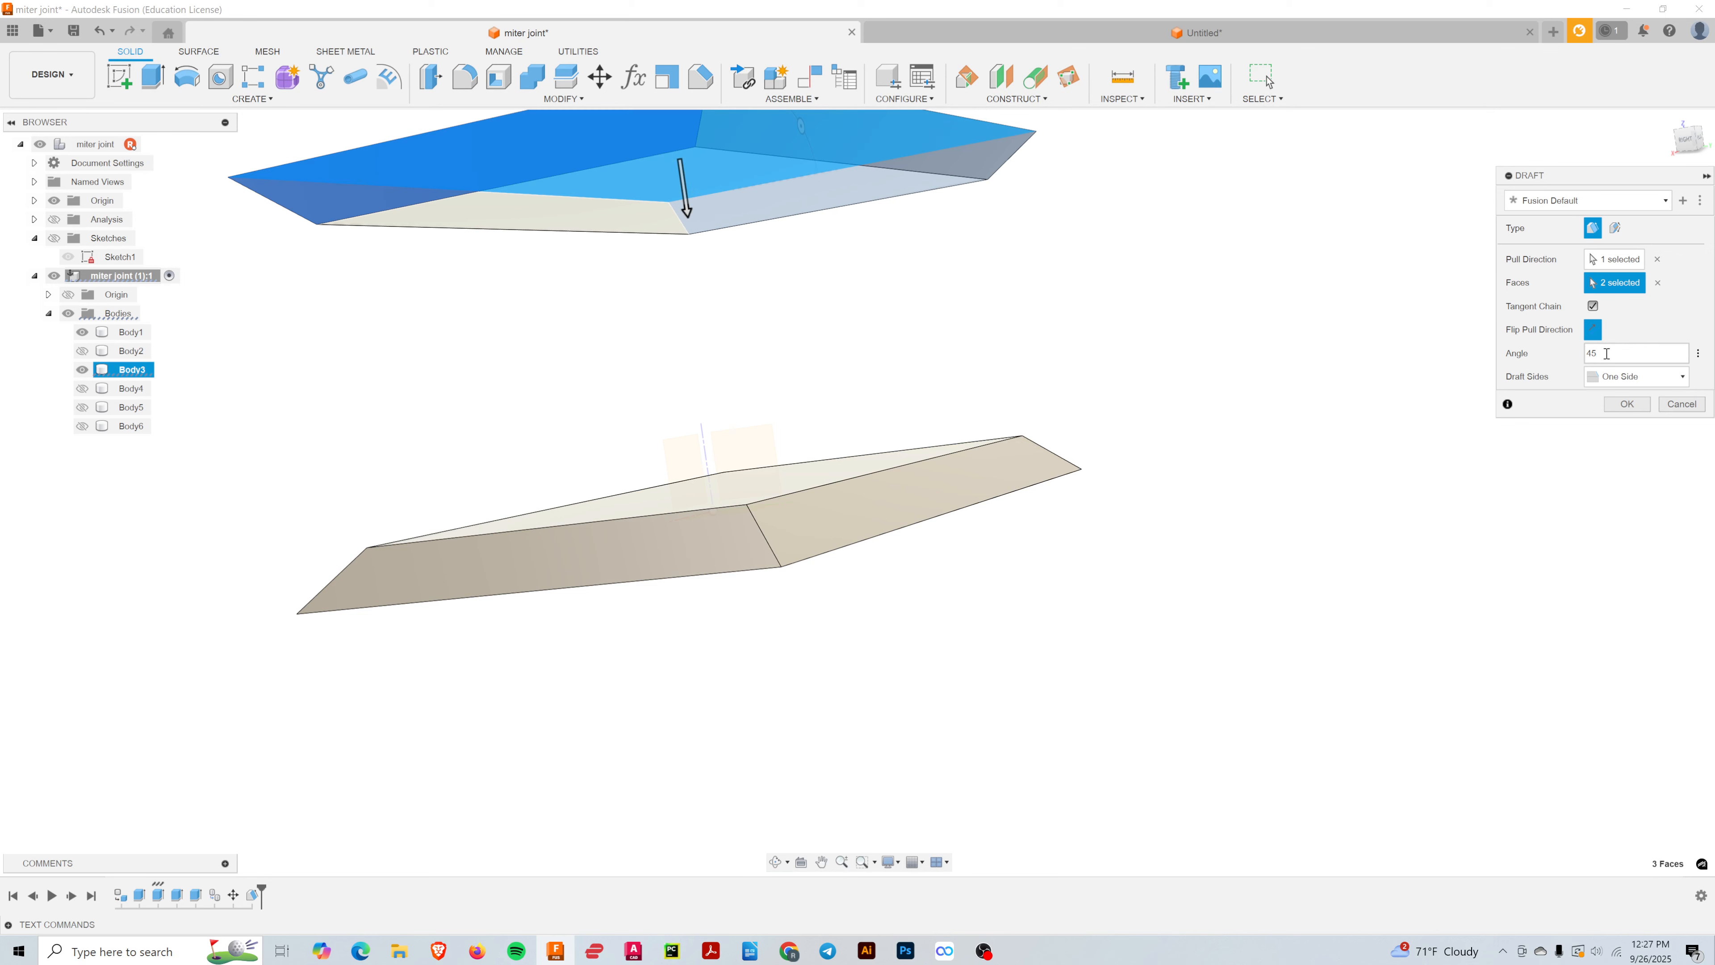
key(Return)
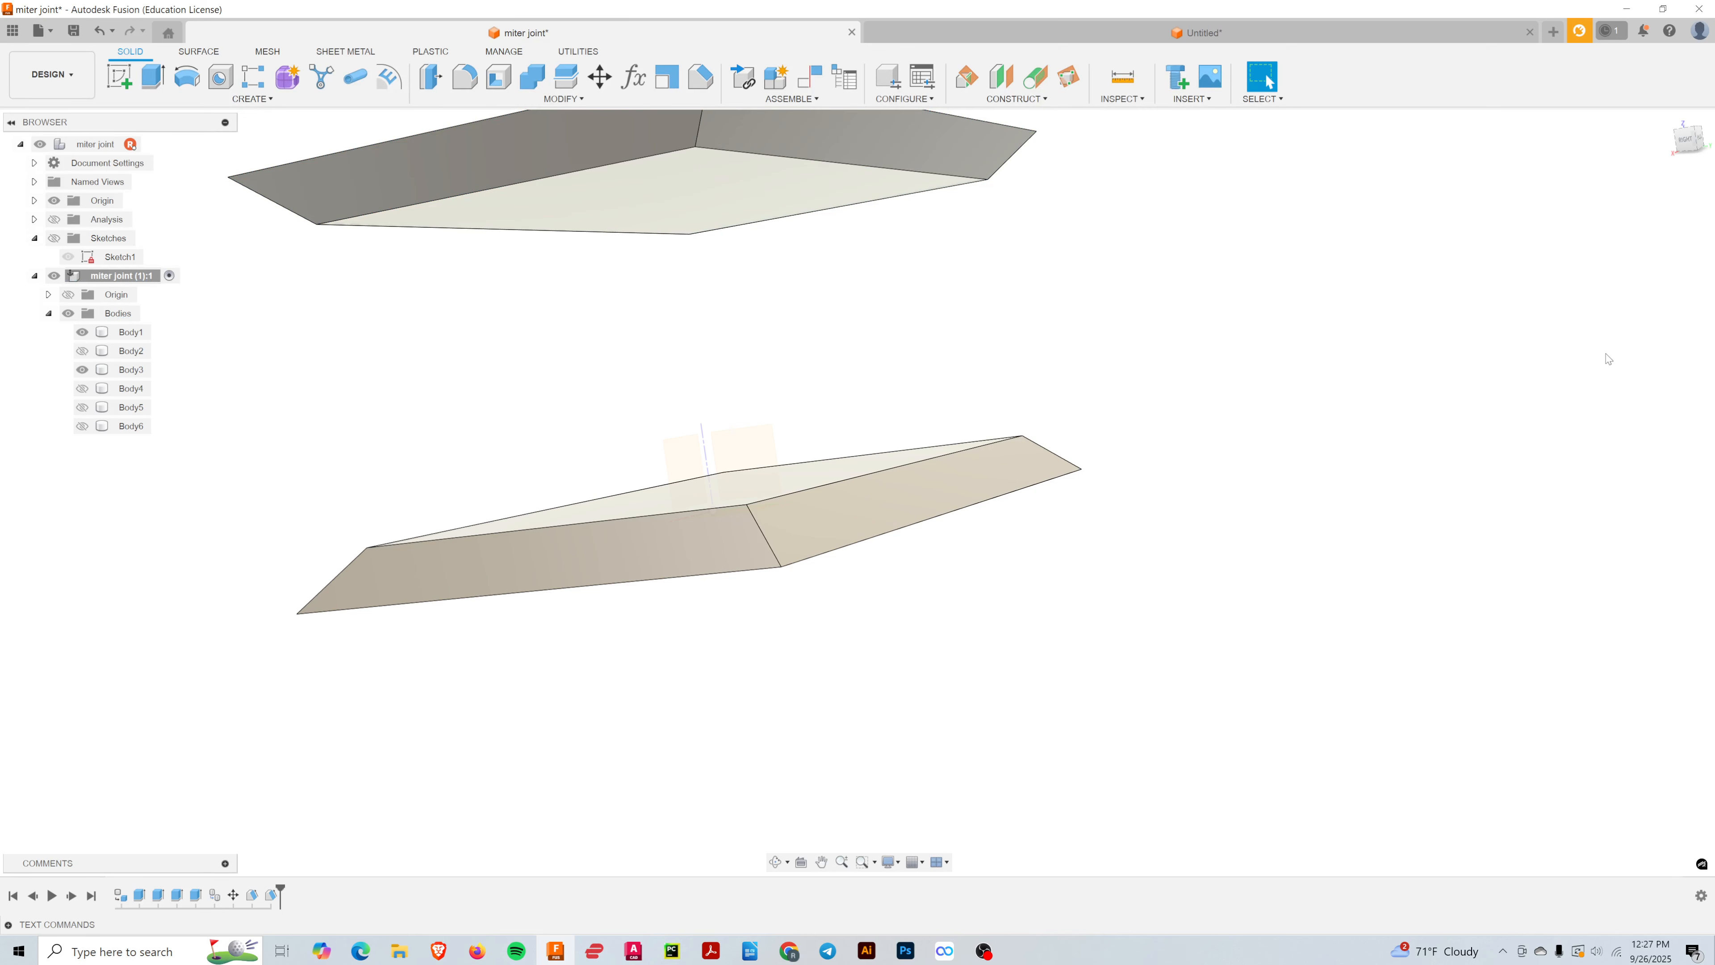
- Show the side boards Body2 and Body4 with Body1 and Body3, and examine both open ends of the box
shift+middle_drag(1412, 545, 1074, 486)
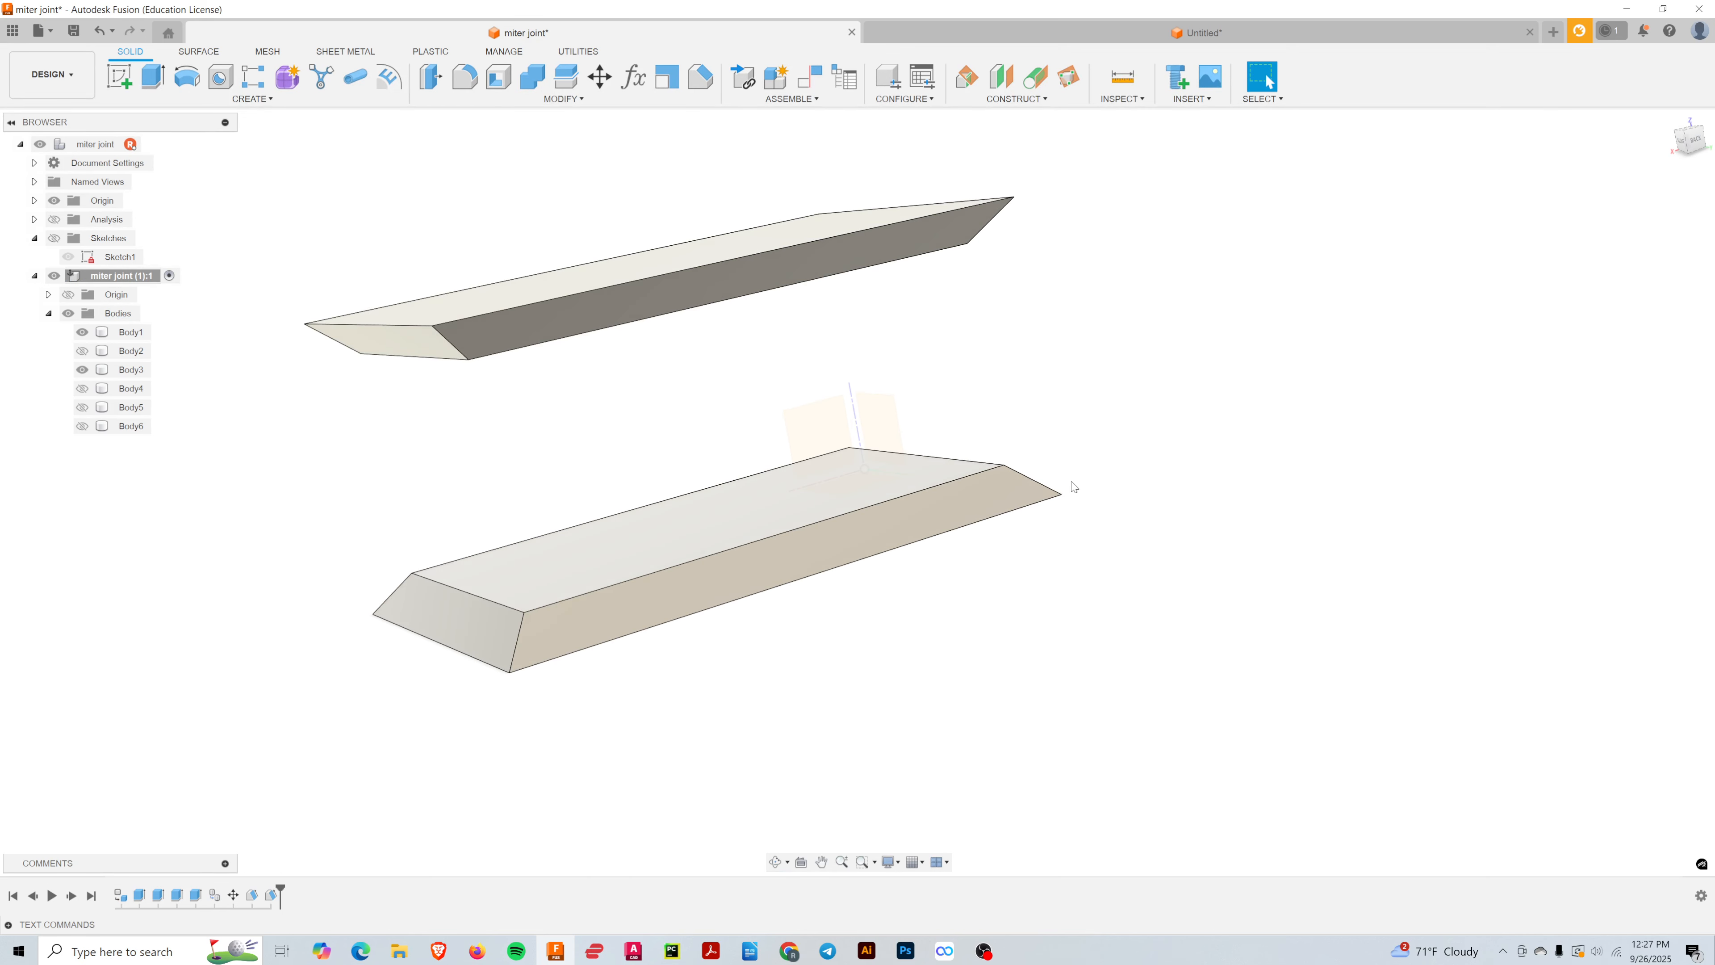
click(82, 351)
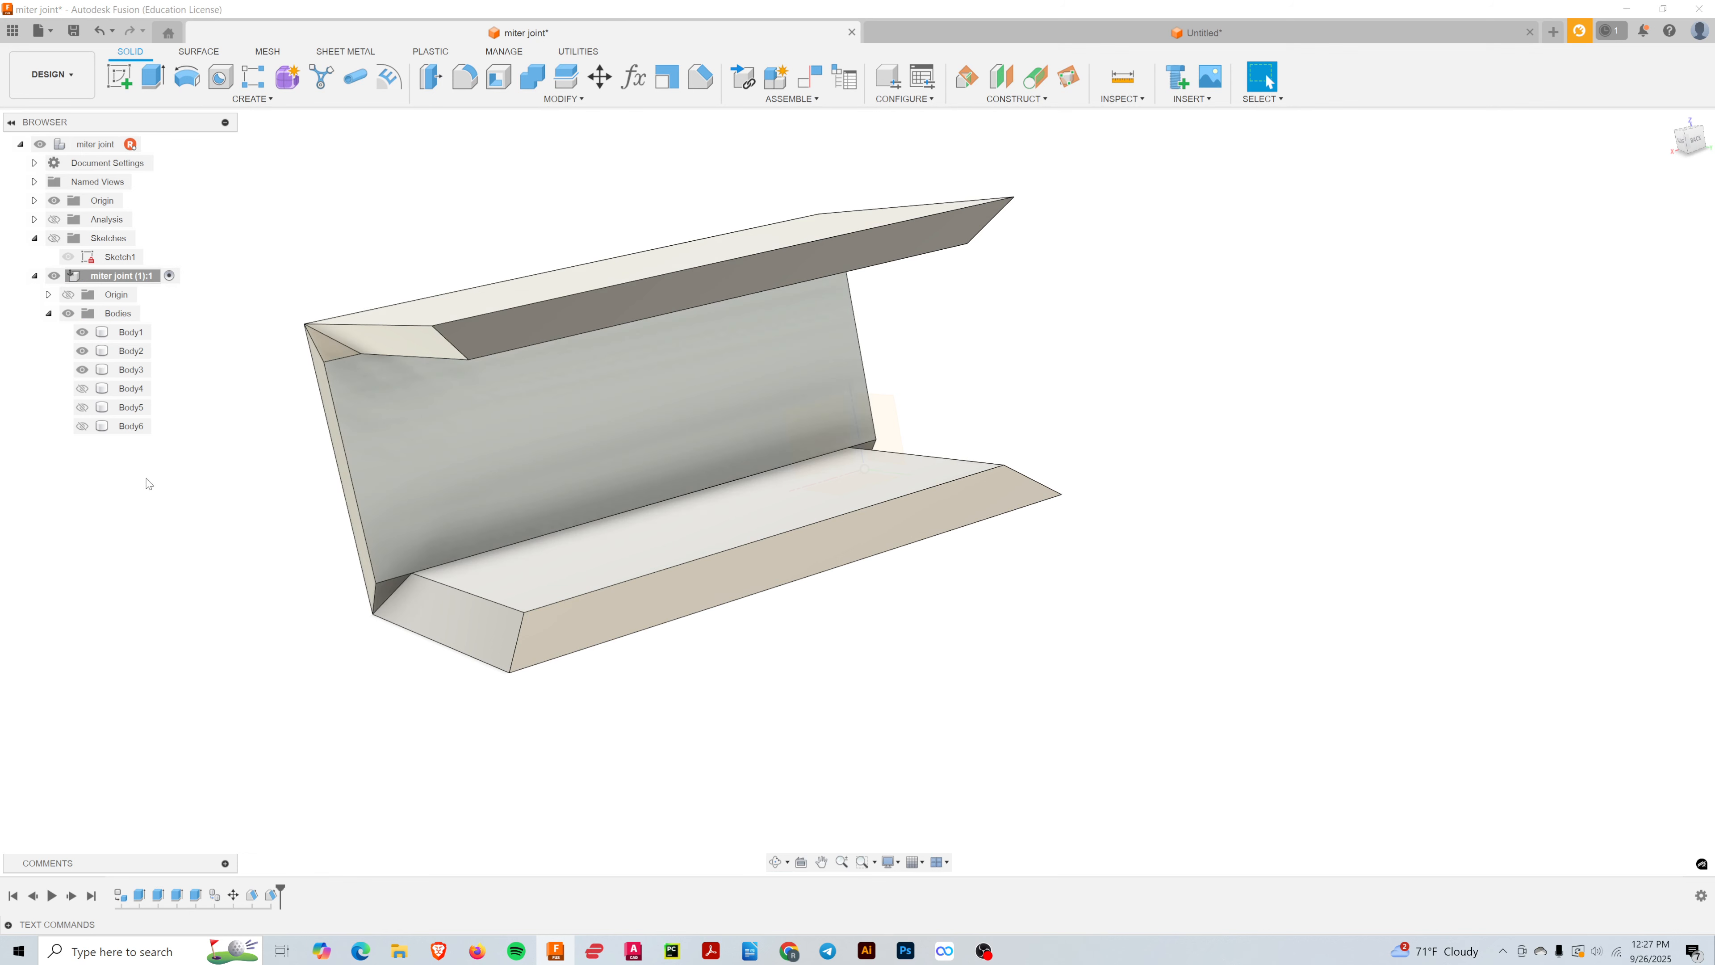
click(82, 332)
click(82, 350)
click(81, 332)
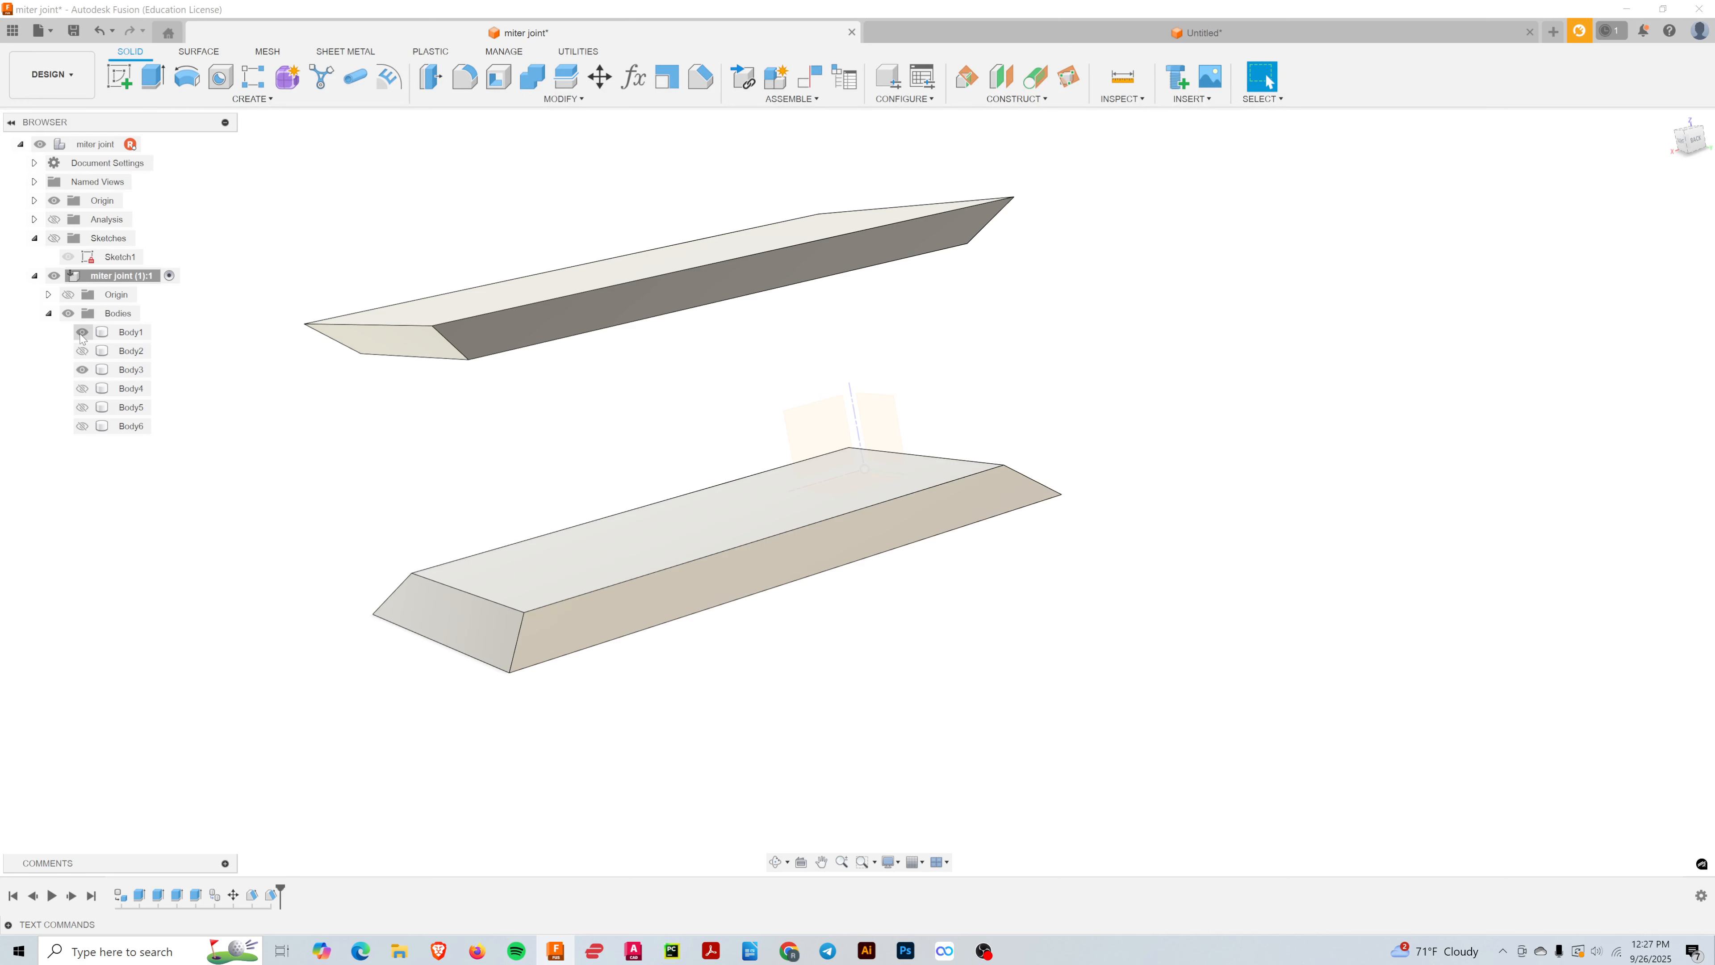
click(81, 351)
click(82, 351)
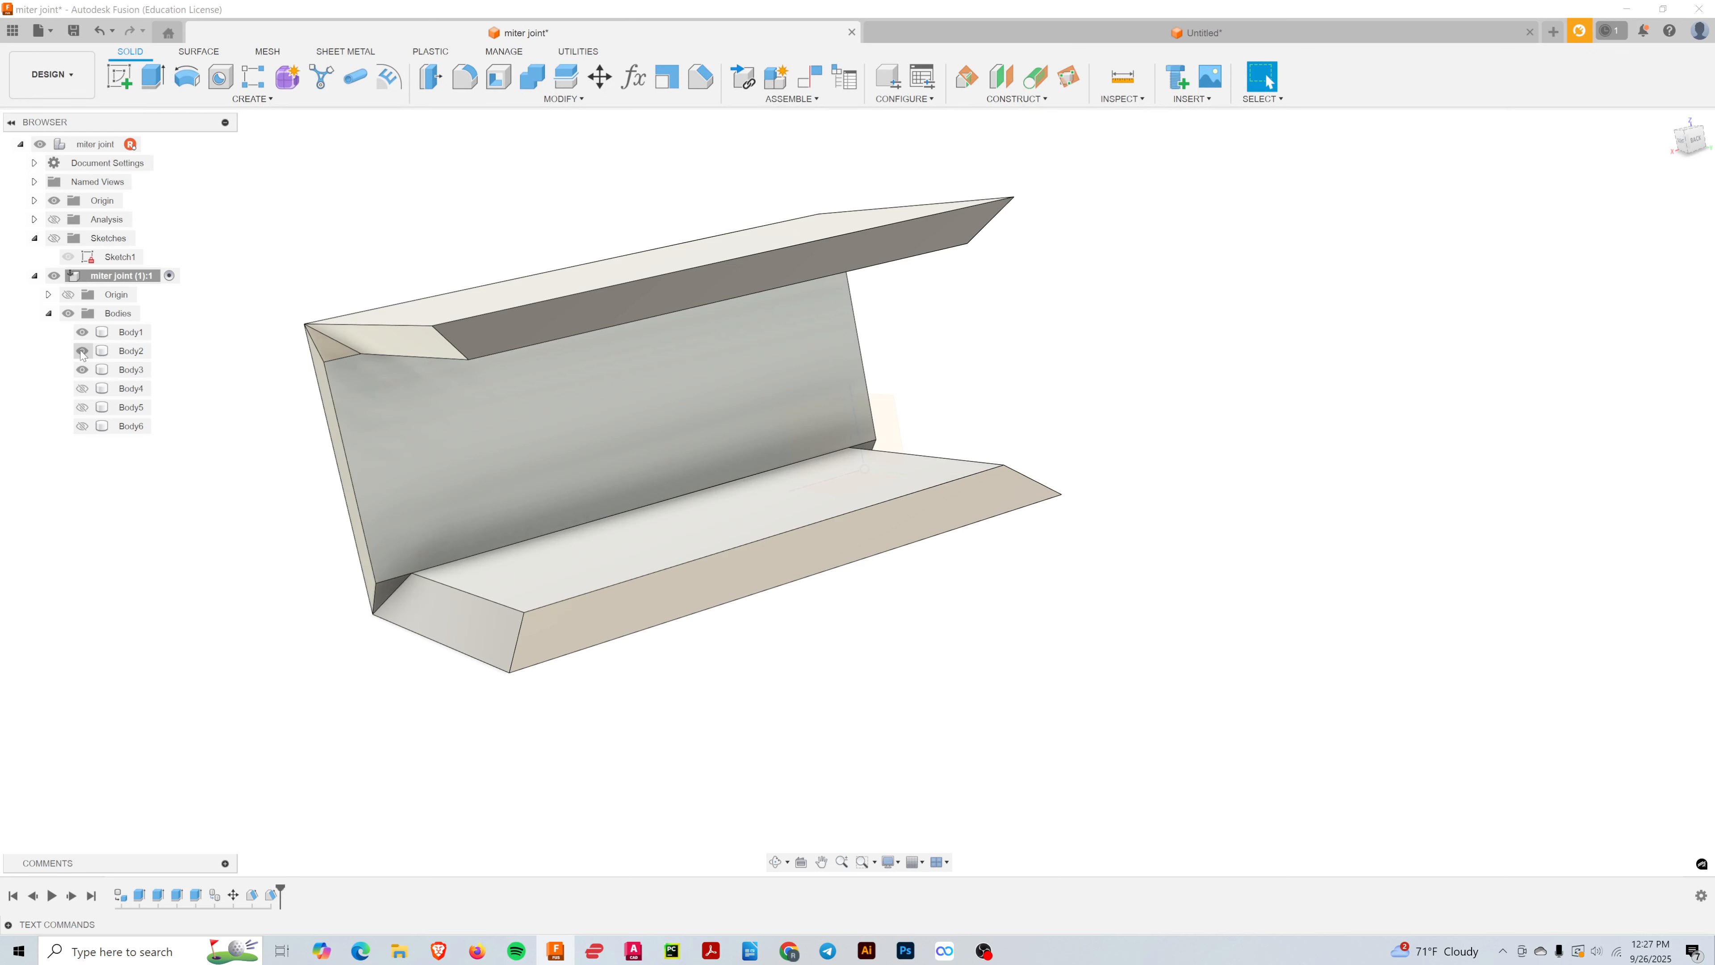
click(82, 388)
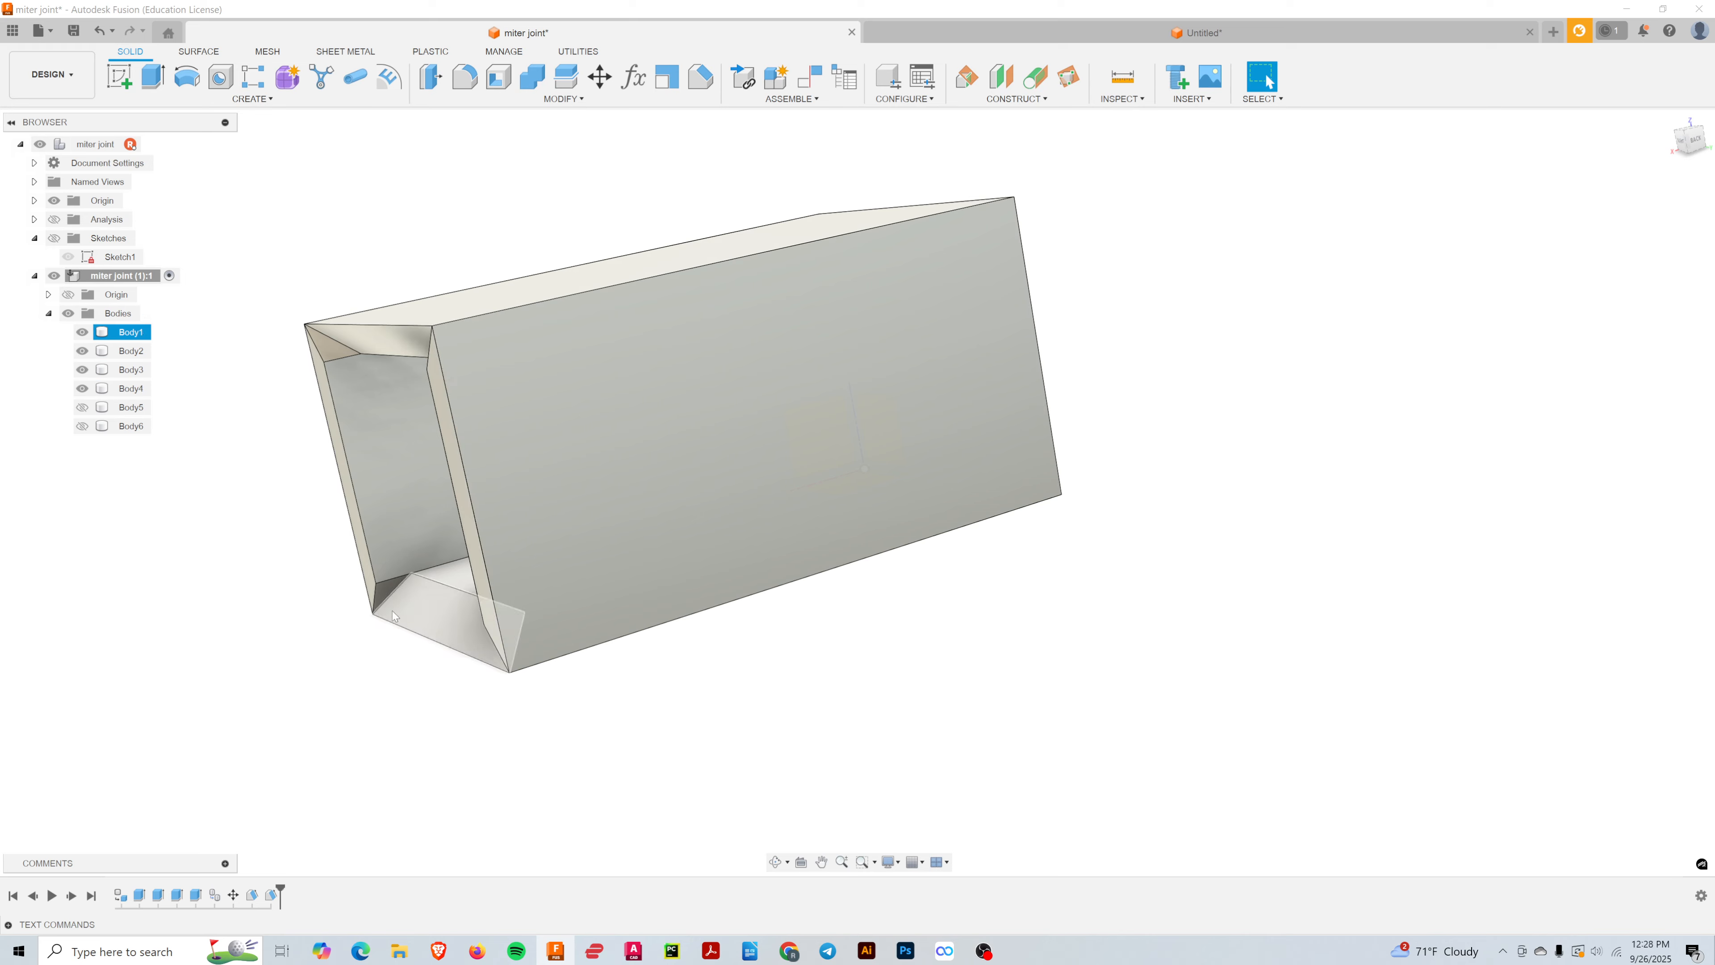
shift+middle_drag(432, 595, 696, 720)
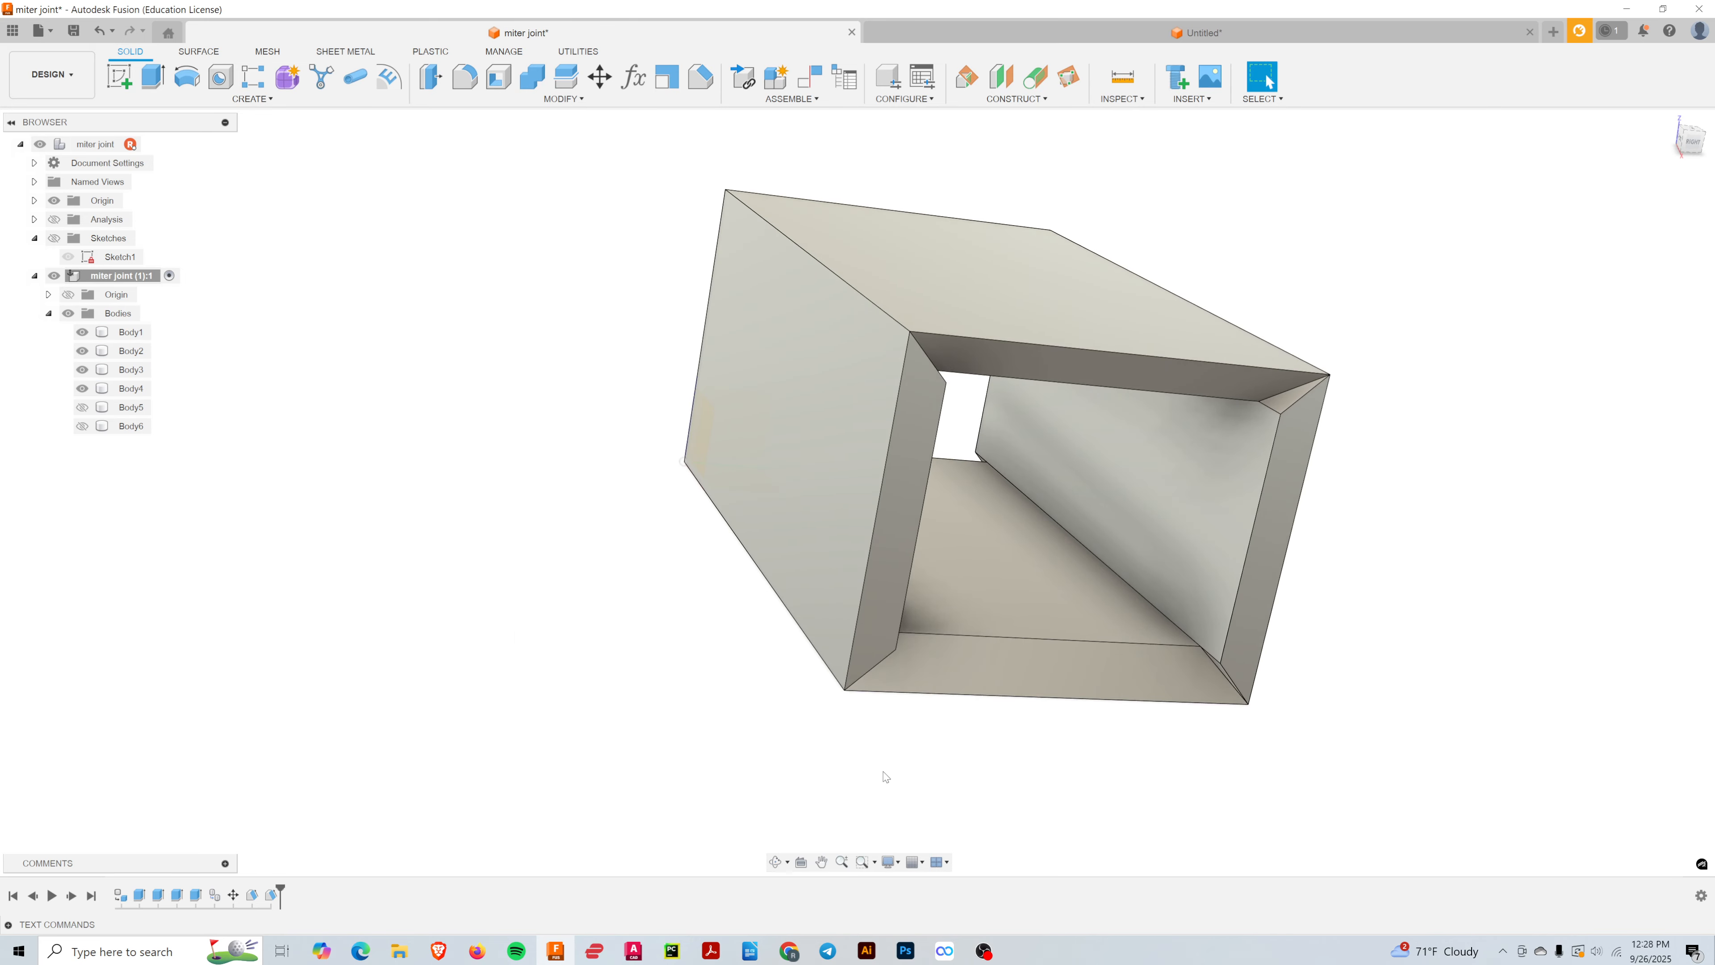
shift+middle_drag(886, 777, 361, 543)
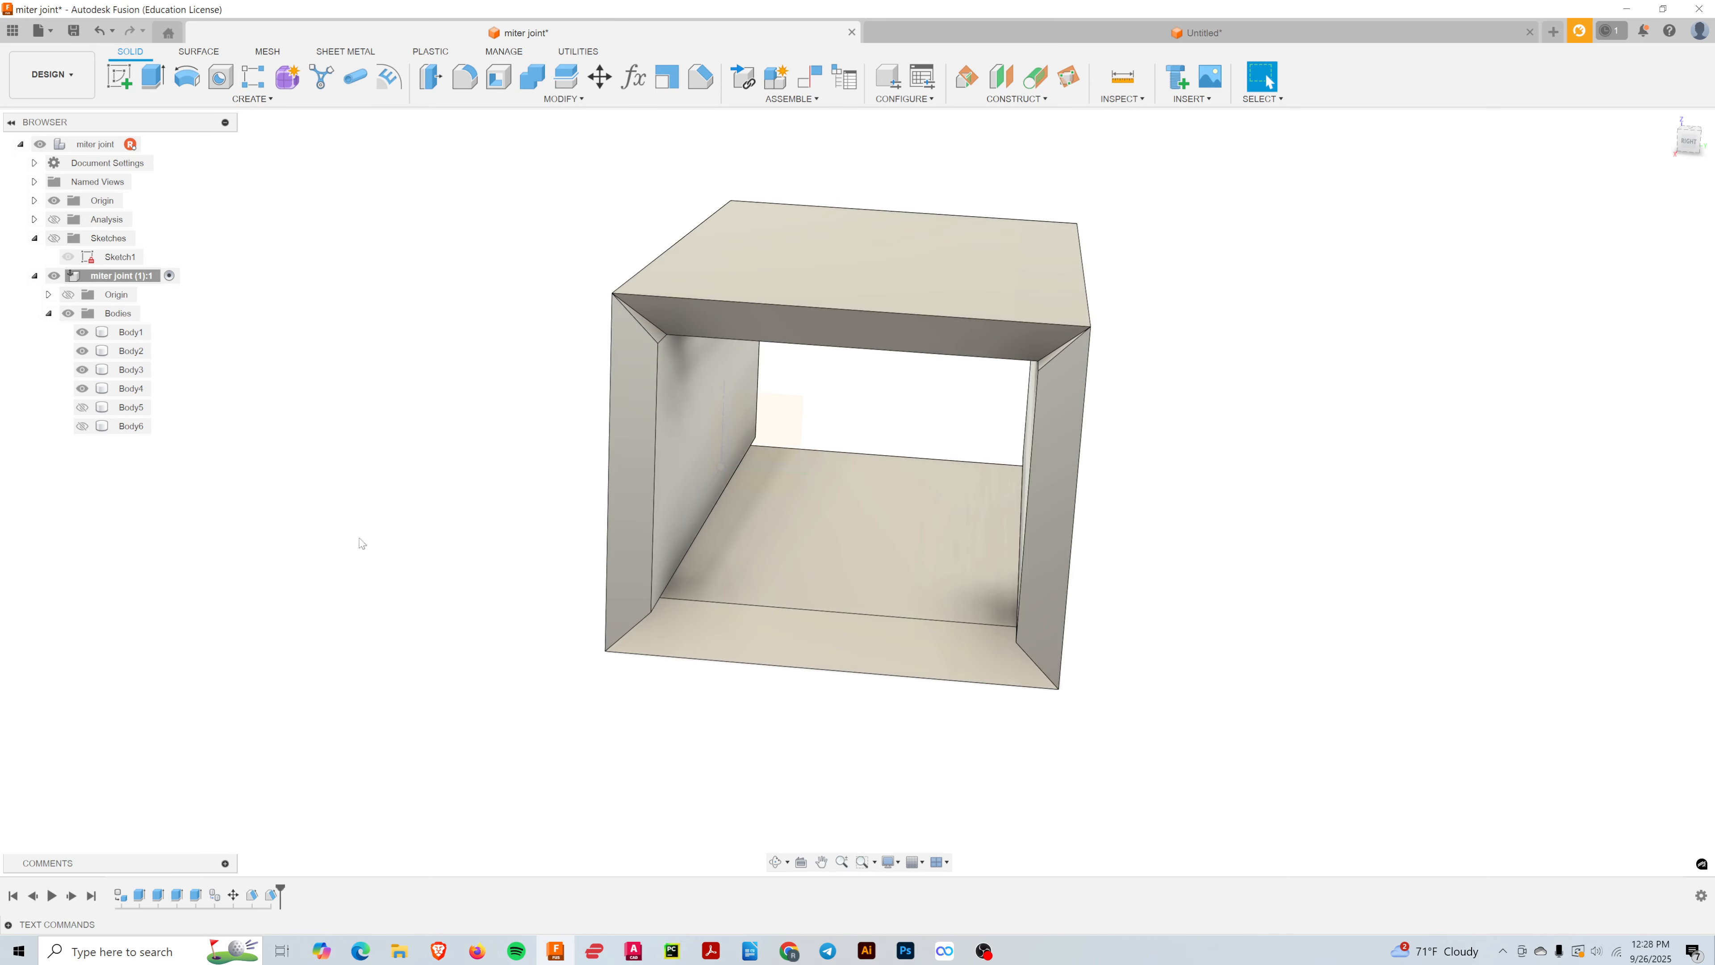
- Hide Body1 and Body2, keeping only Body3 and the side board Body4 in view
click(82, 332)
click(81, 352)
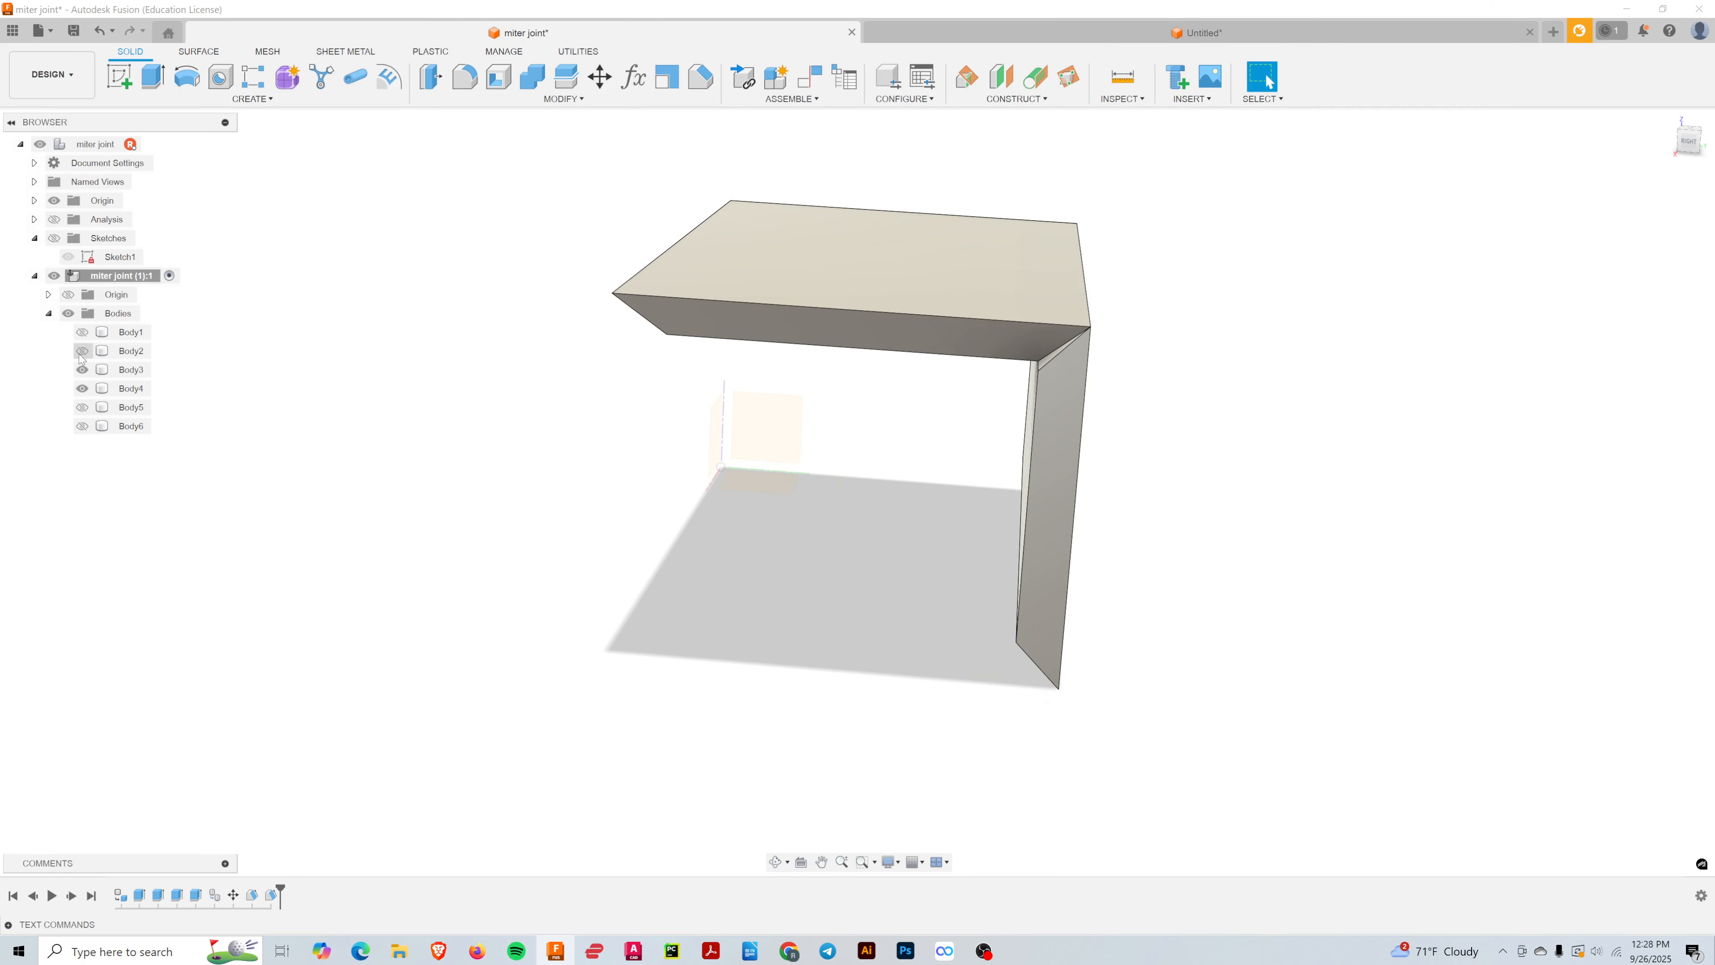
shift+middle_drag(322, 510, 698, 594)
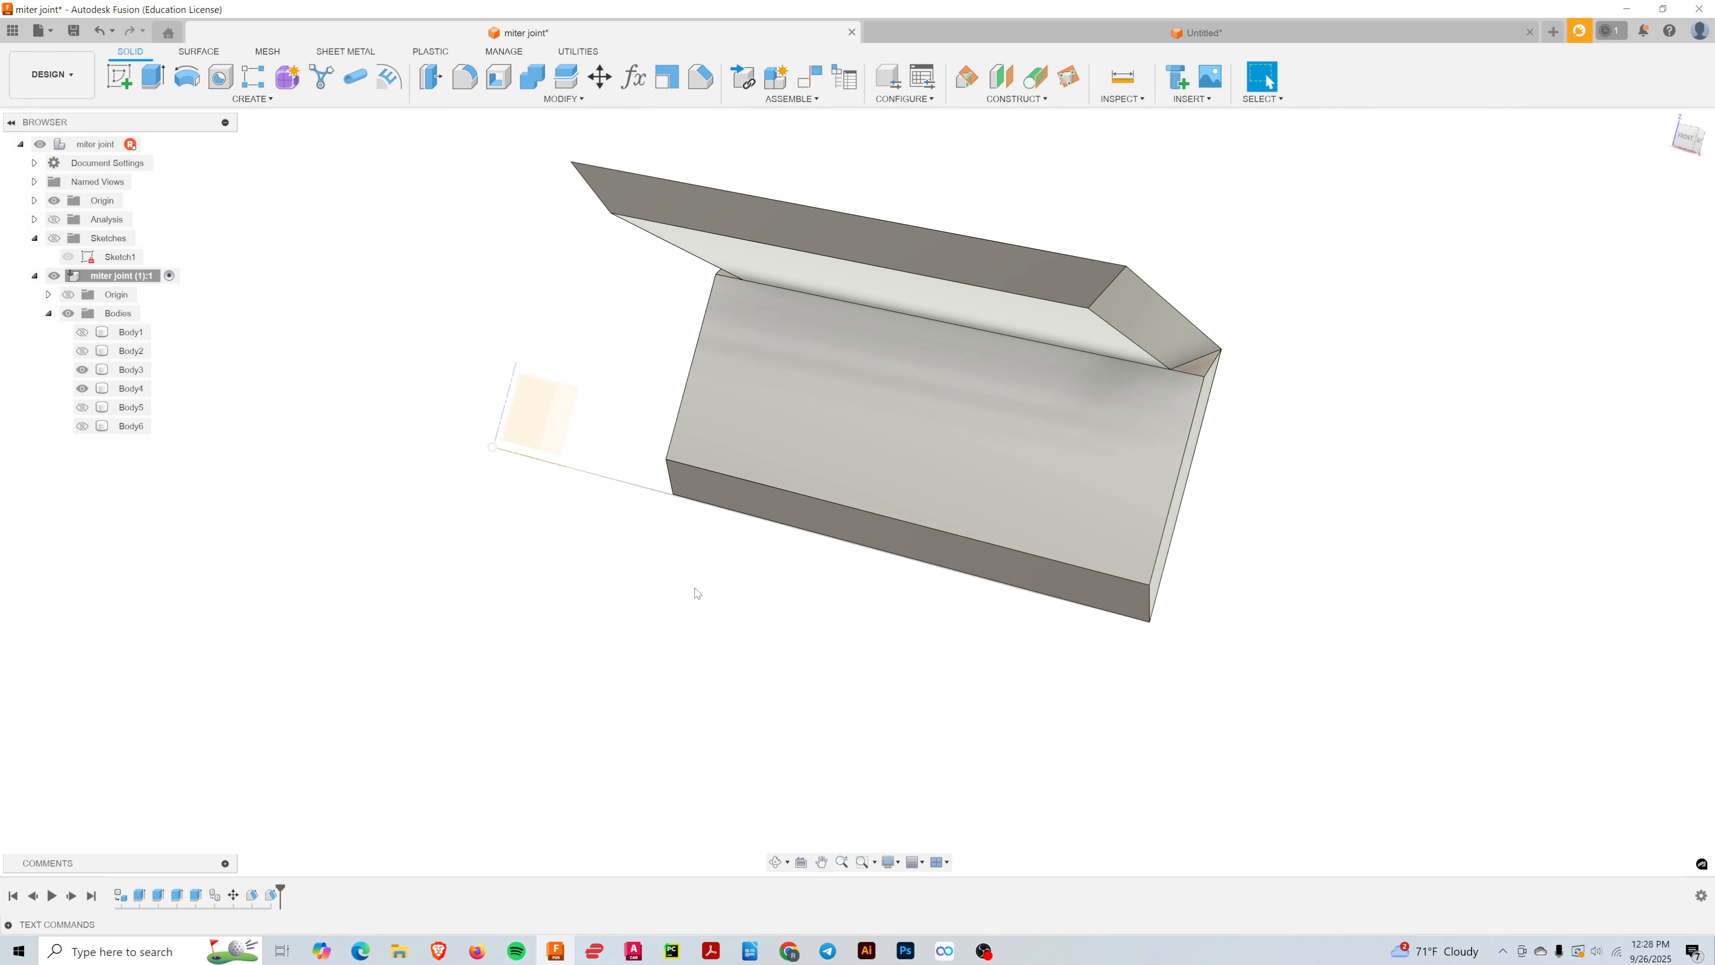
shift+middle_drag(1188, 641, 1216, 568)
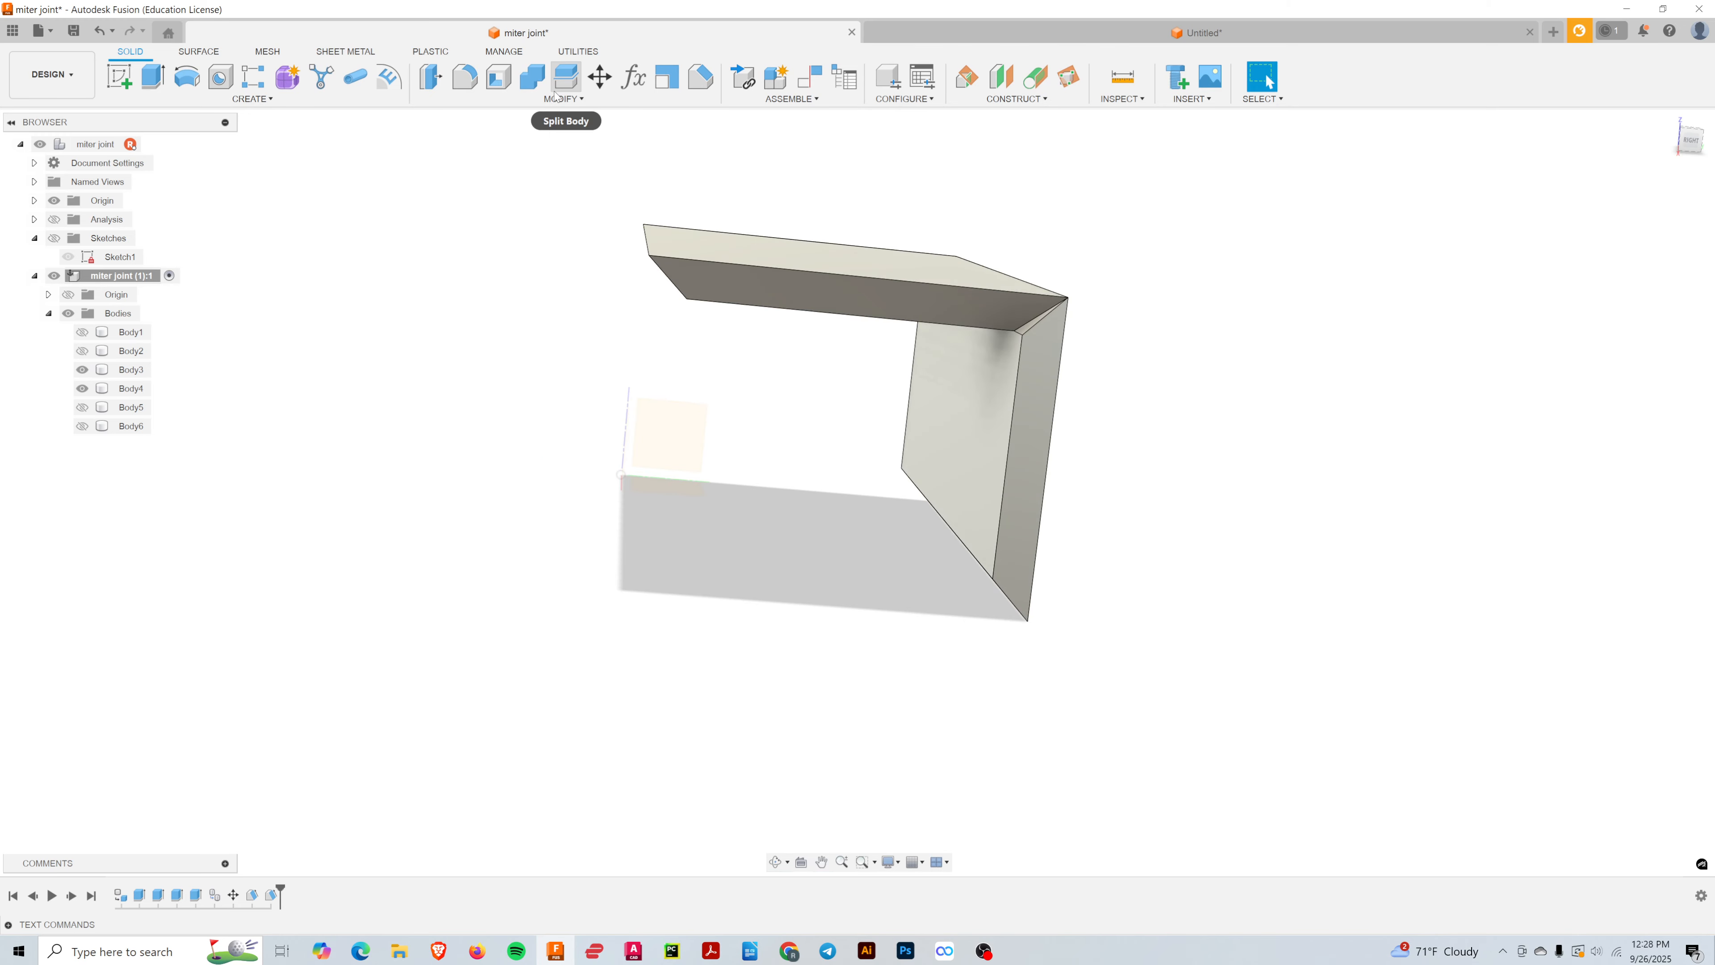
- Start a Draft on Body4 with its large outer face as pull direction, flipped to point into the board
click(566, 76)
key(Escape)
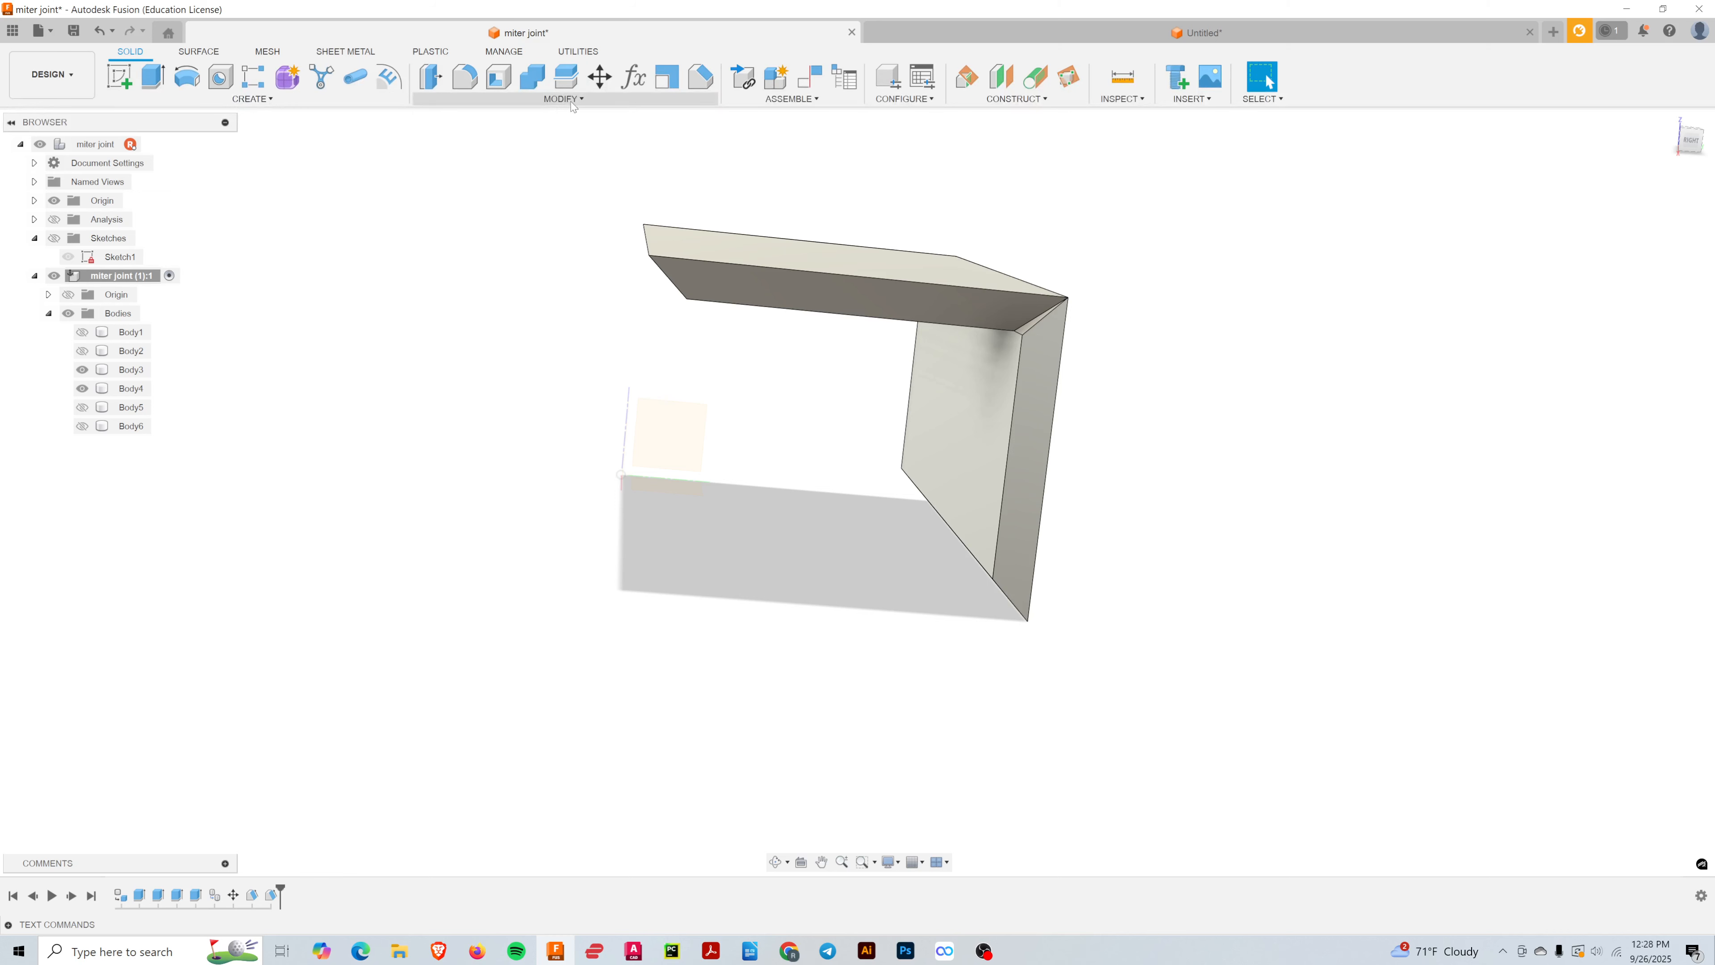
click(554, 99)
click(483, 181)
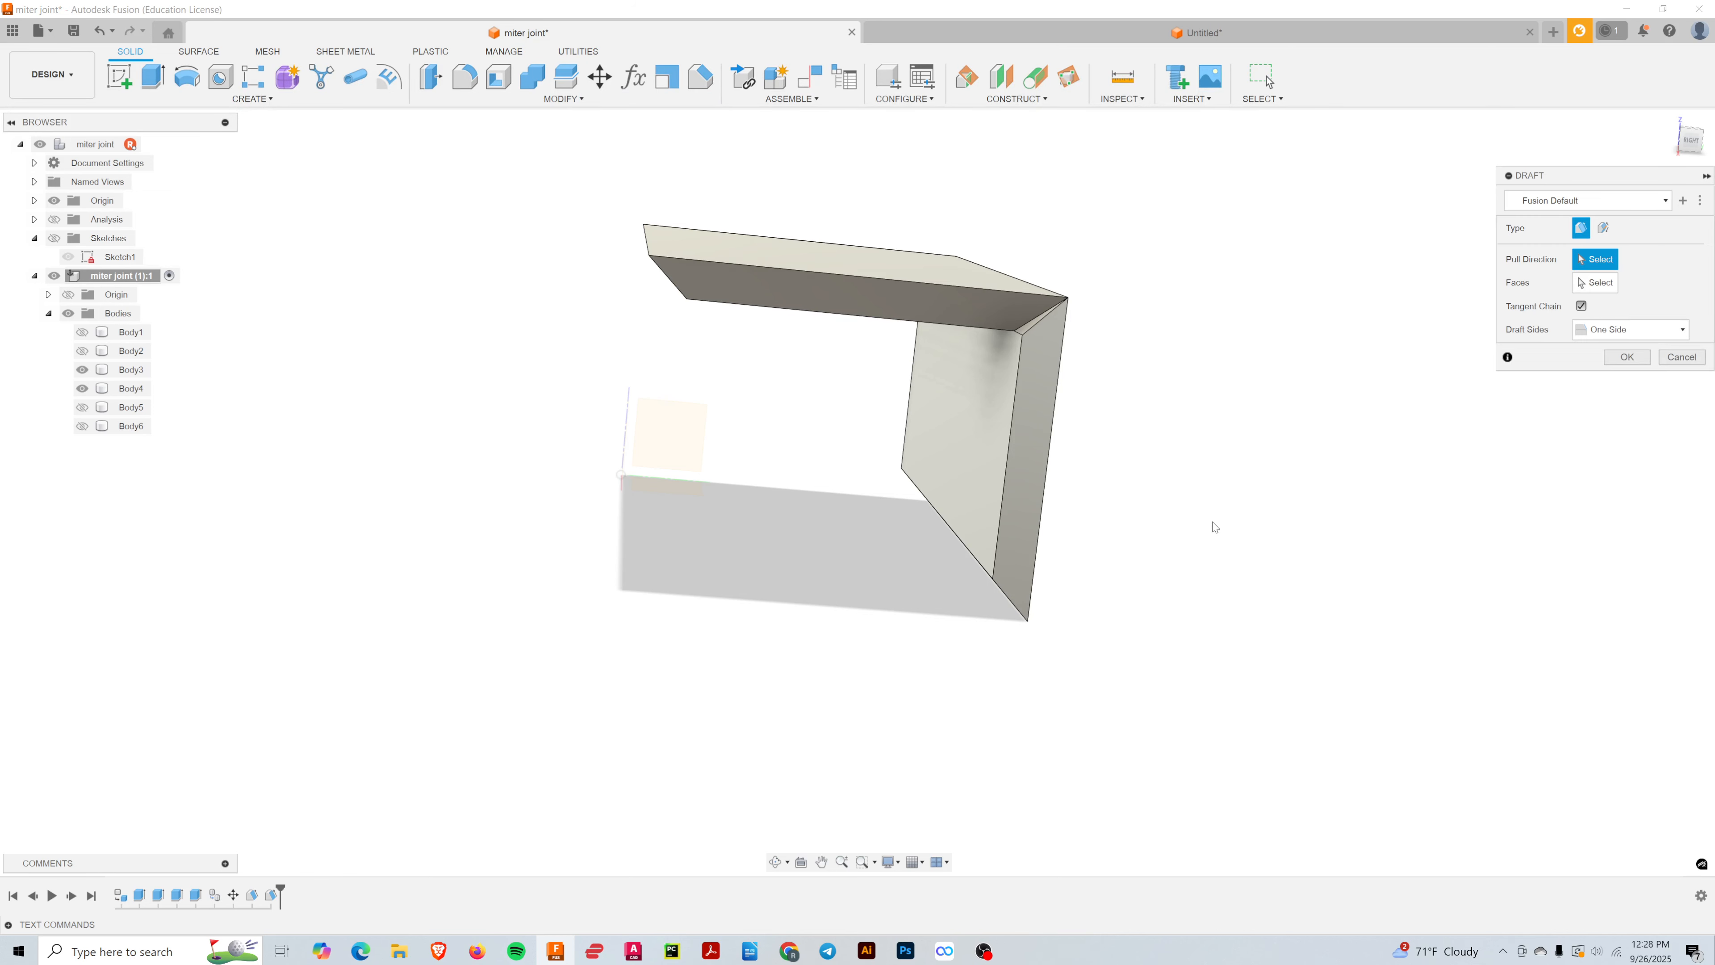
shift+middle_drag(1271, 579, 1209, 561)
click(976, 442)
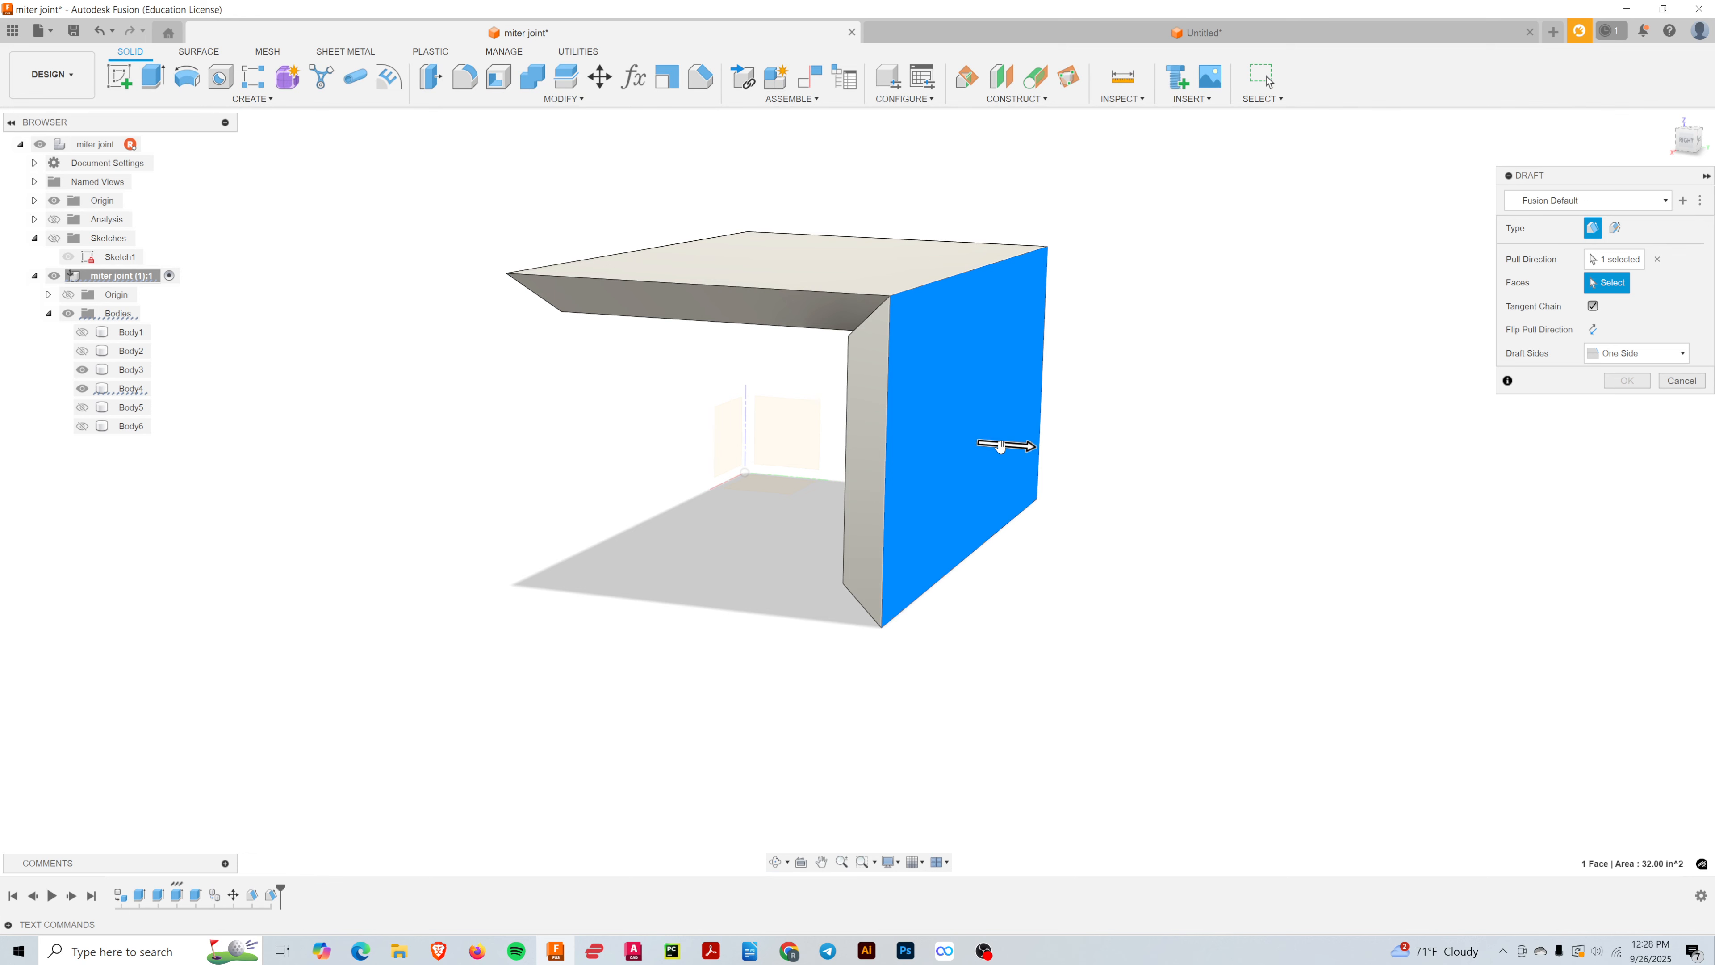
shift+middle_drag(1072, 639, 1147, 623)
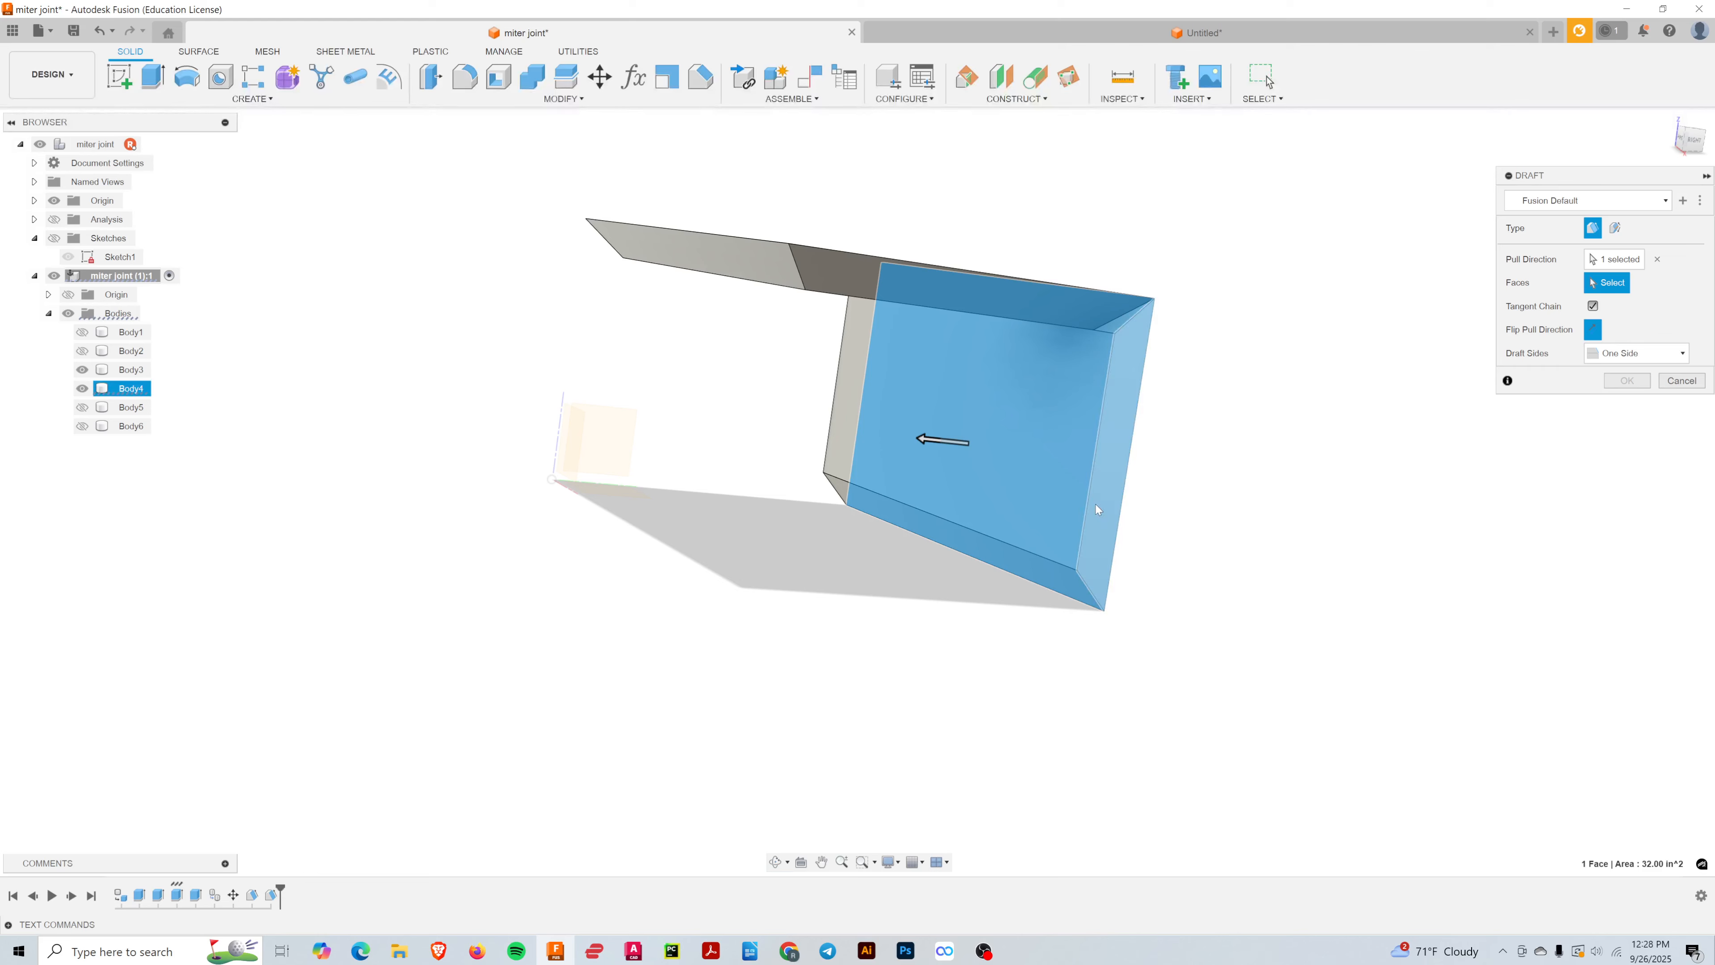
- Draft the two short end faces of Body4, one-sided, to miter them like the ends of Body3
click(1096, 504)
shift+middle_drag(1096, 503, 878, 493)
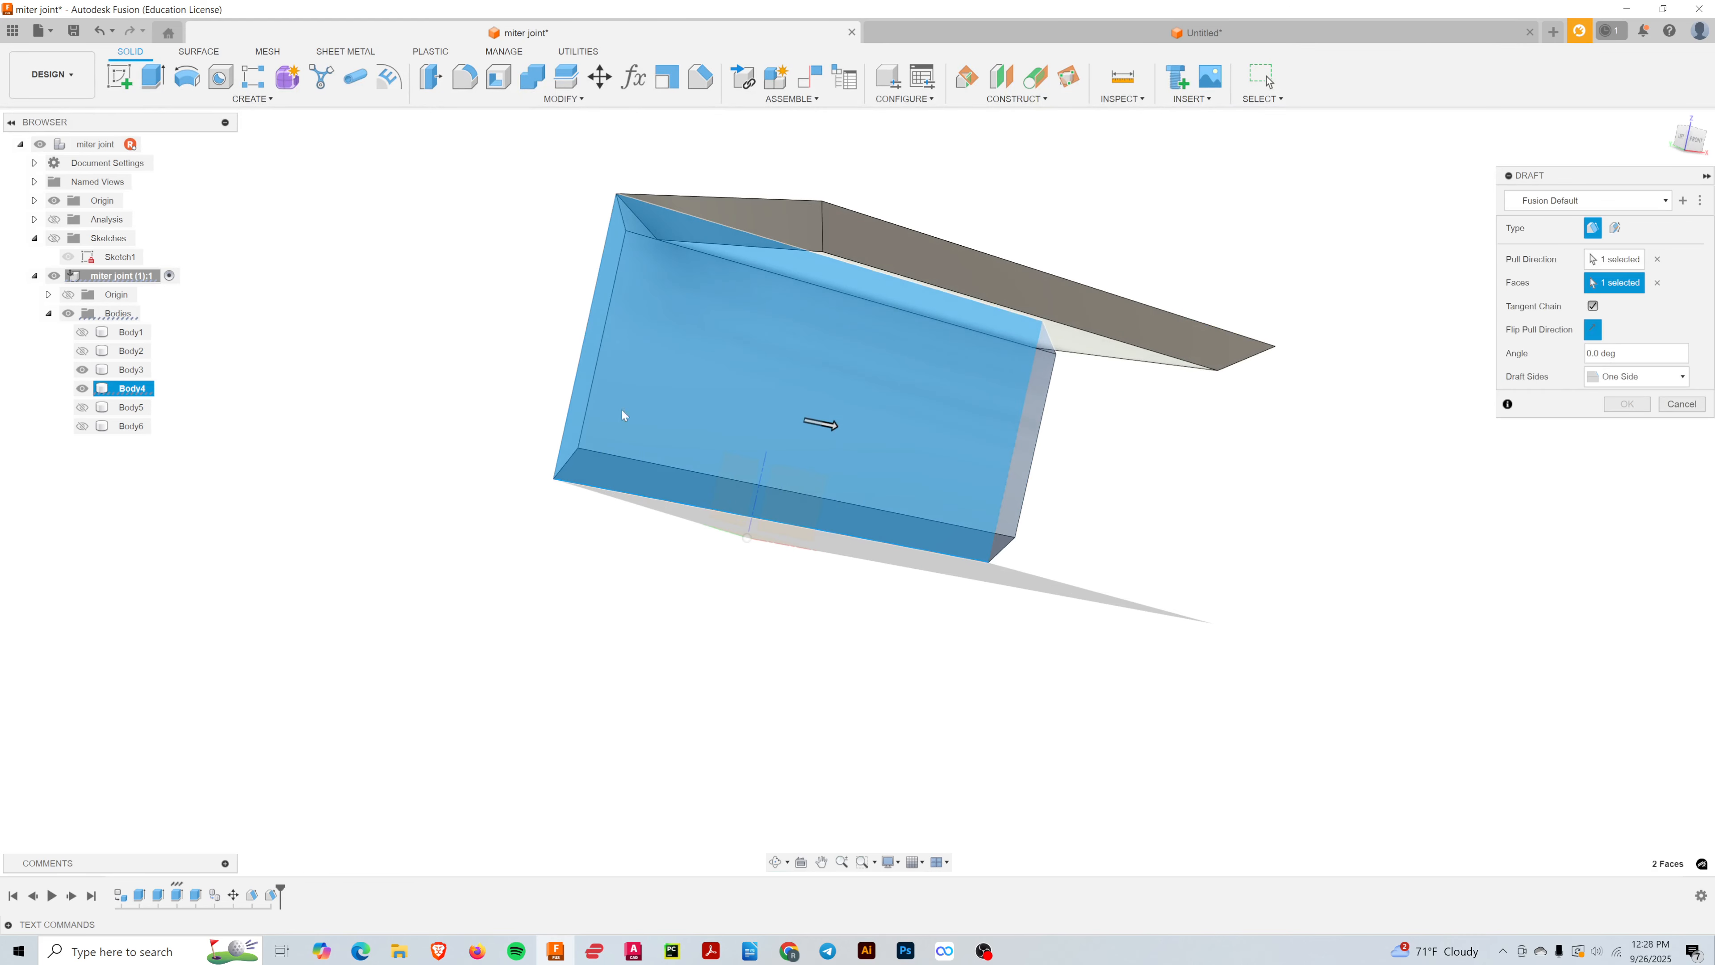
click(586, 369)
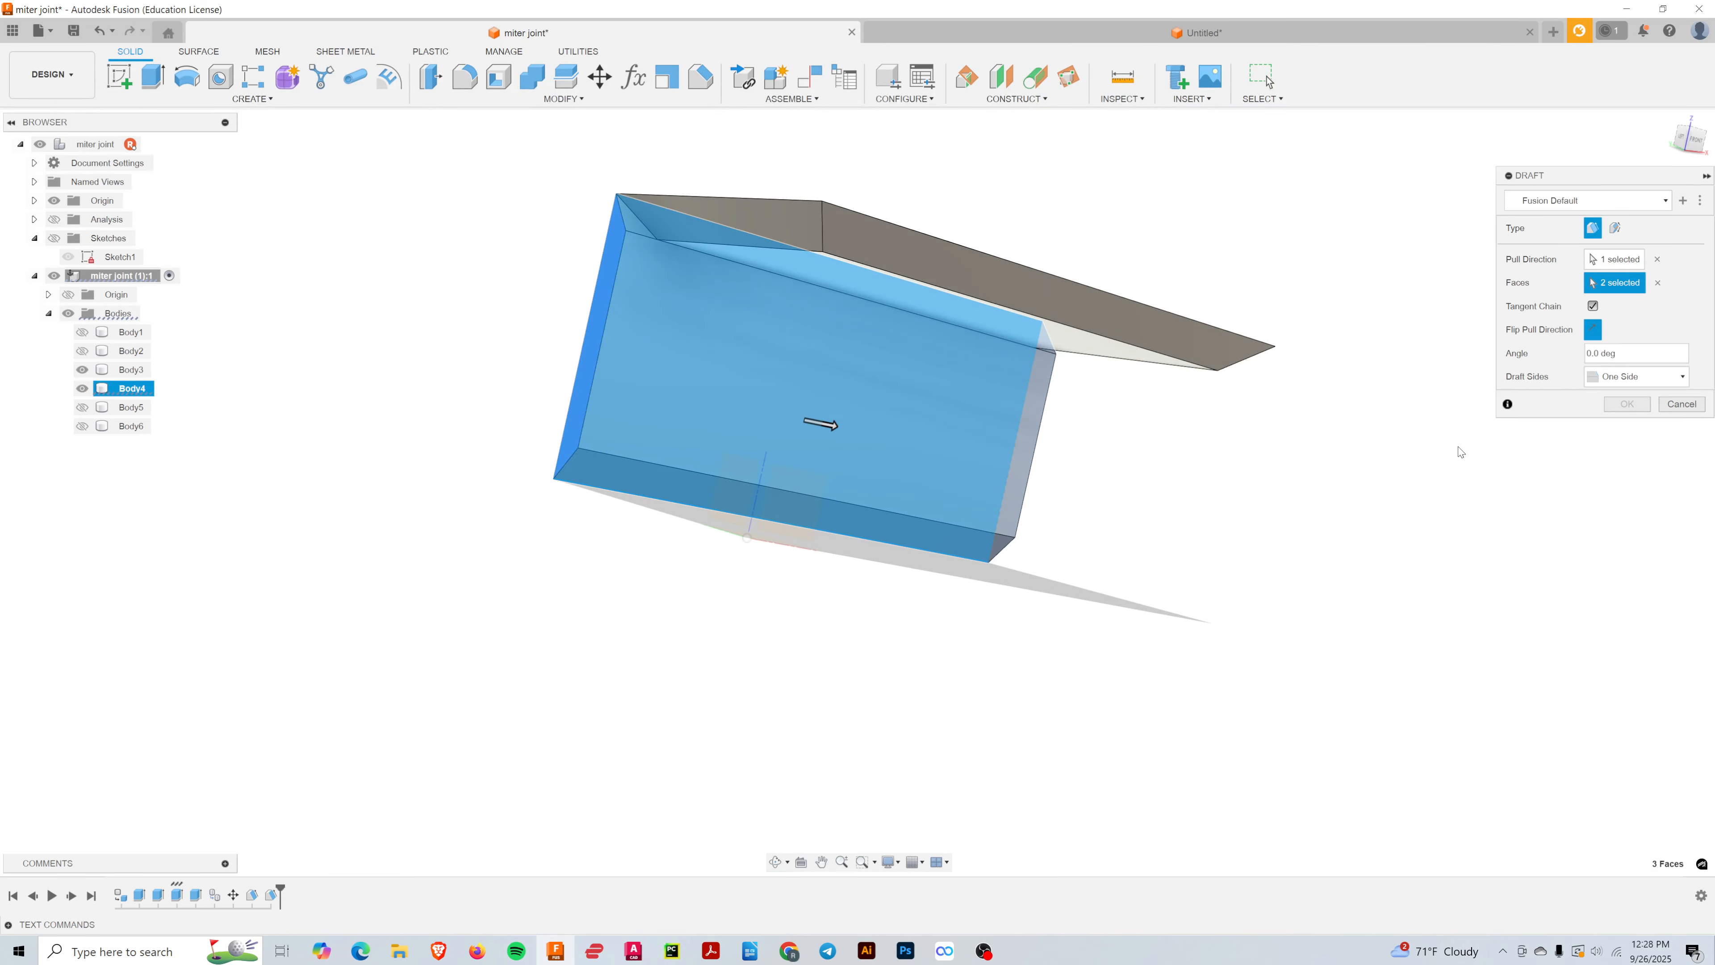
double_click(1624, 354)
key(Return)
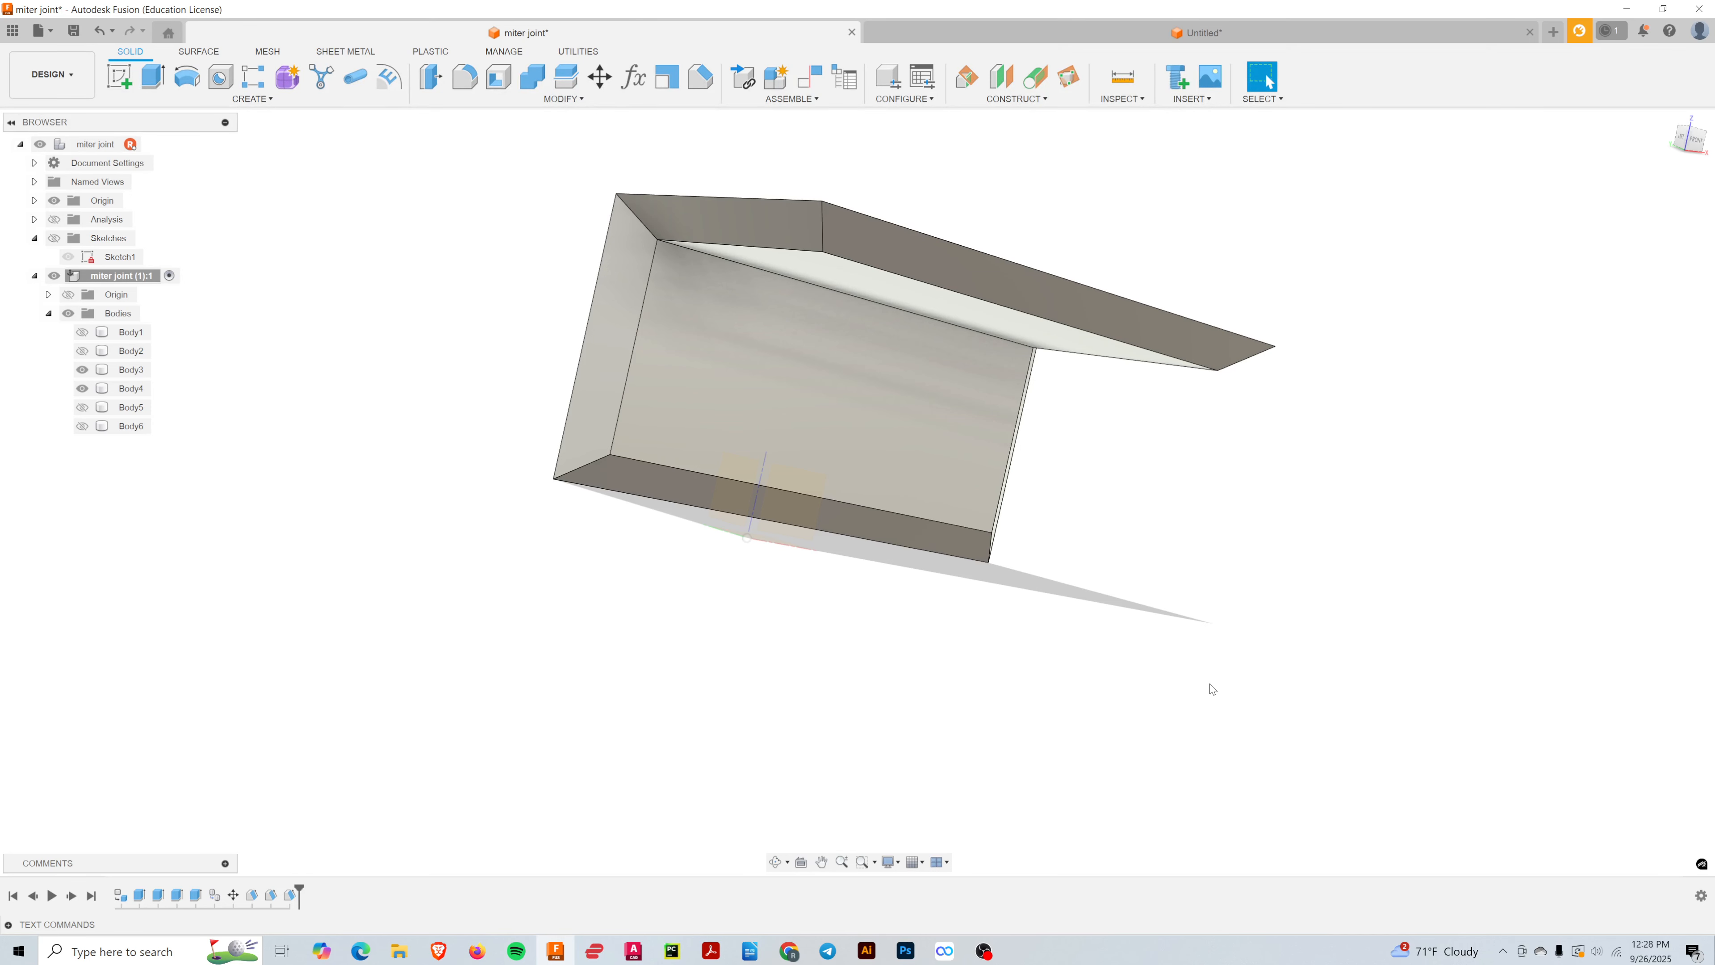
shift+middle_drag(1091, 686, 1050, 647)
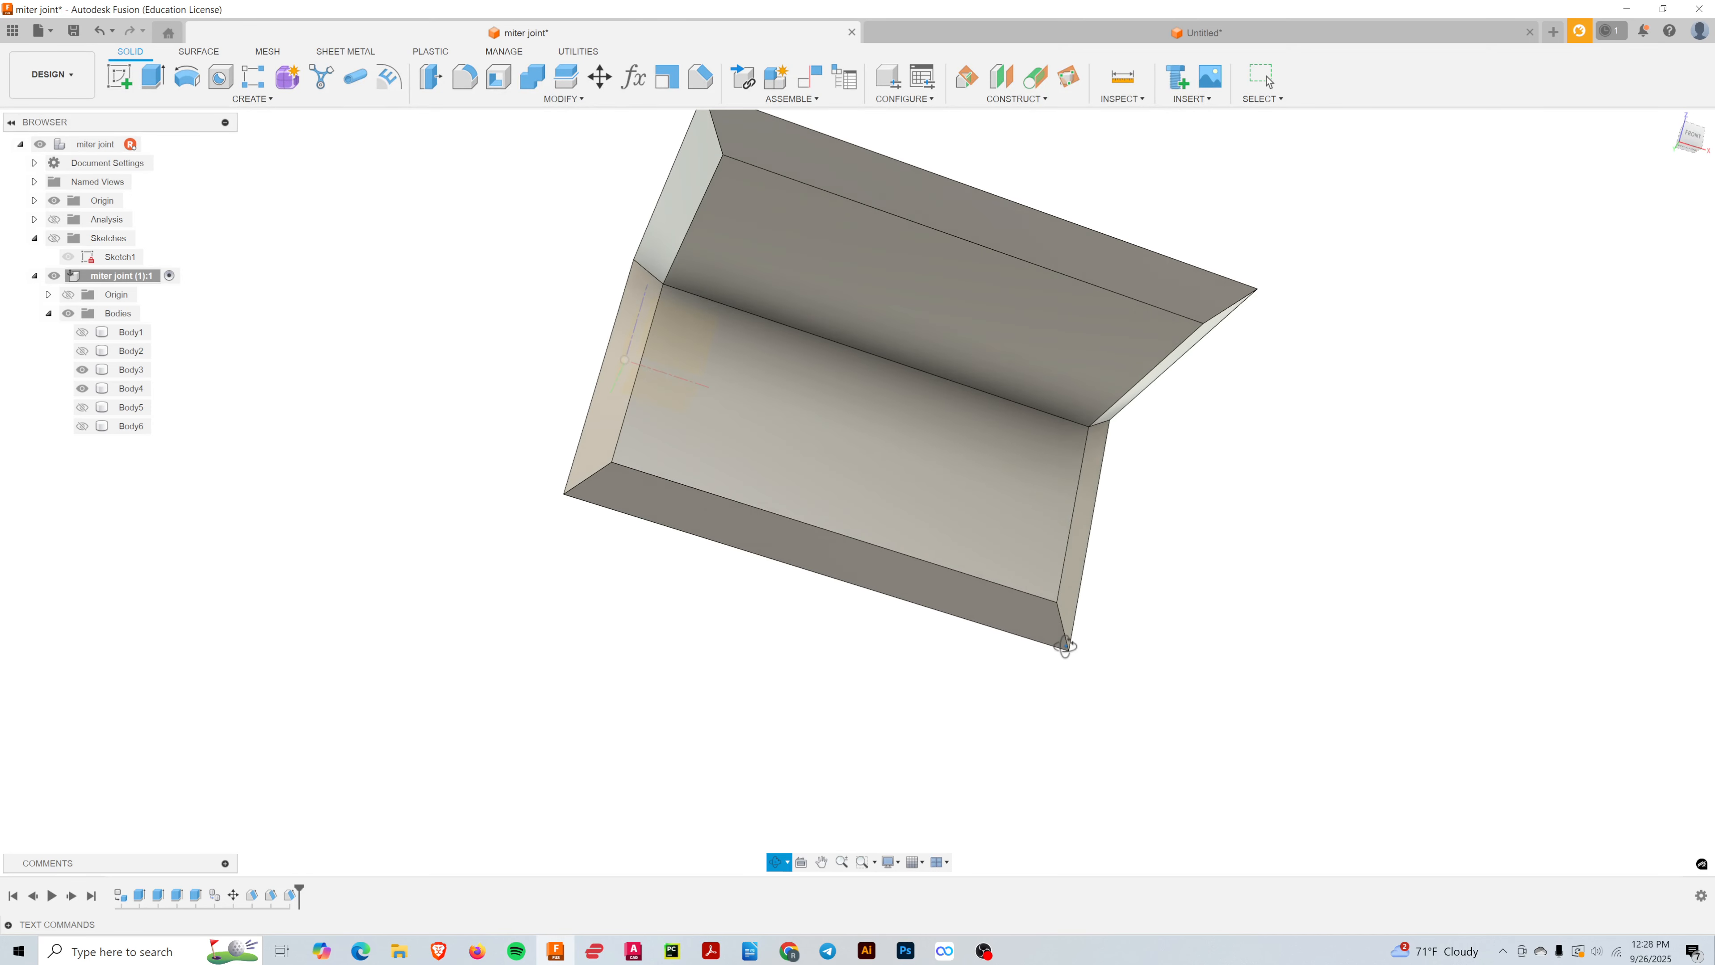
- Show the side board Body2 alongside Body3 and Body4, keeping Body5 hidden
click(82, 407)
shift+middle_drag(273, 449, 284, 483)
click(82, 407)
click(82, 351)
shift+middle_drag(398, 540, 547, 559)
shift+middle_drag(1110, 253, 1229, 399)
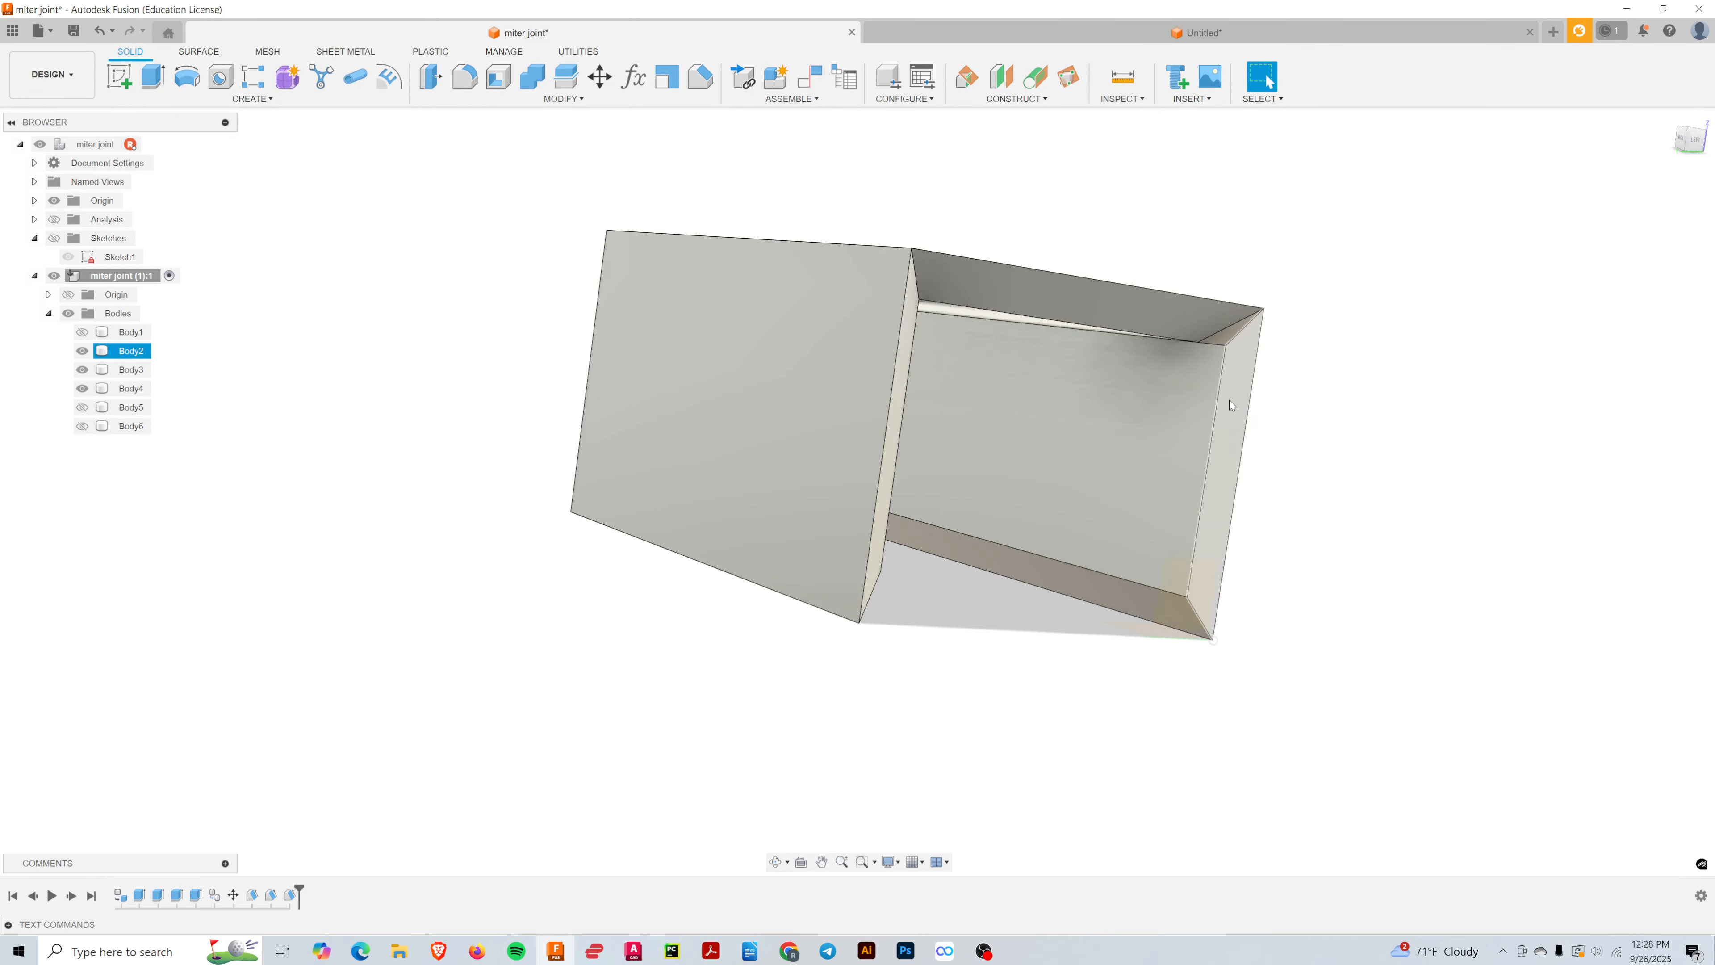
shift+middle_drag(1286, 523, 1217, 468)
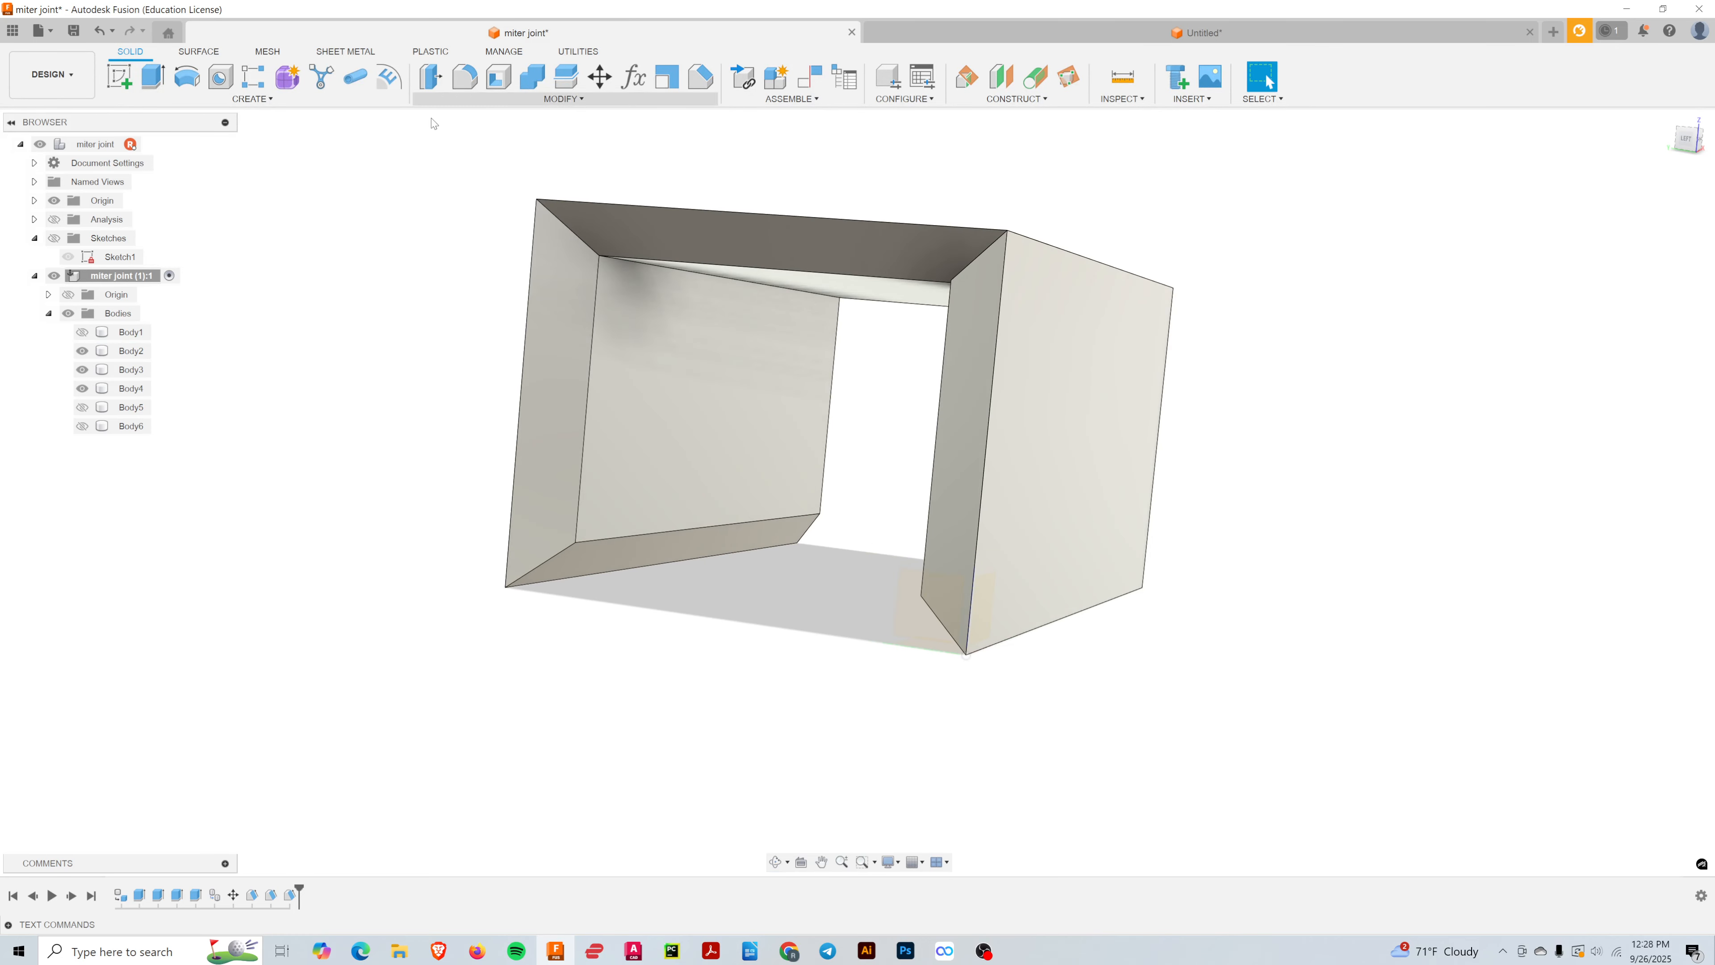
- Draft the two short end faces of Body2 one-sided at 45 degrees, with its large outer face as pull direction flipped into the board
click(562, 99)
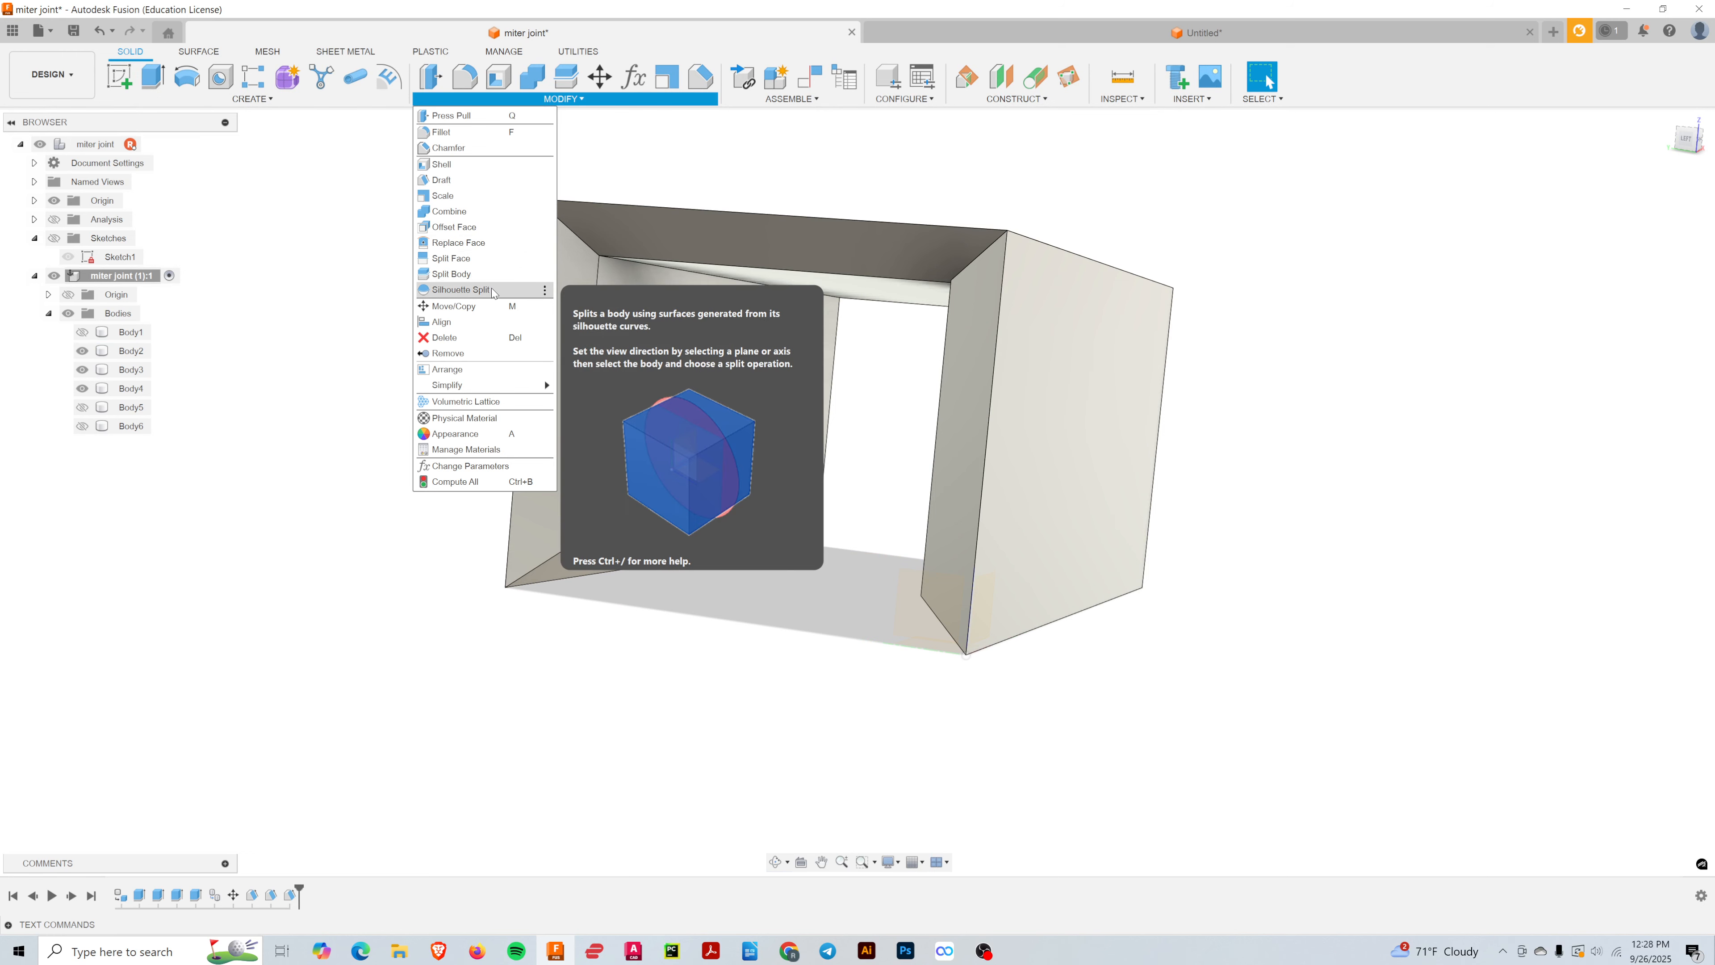
click(464, 180)
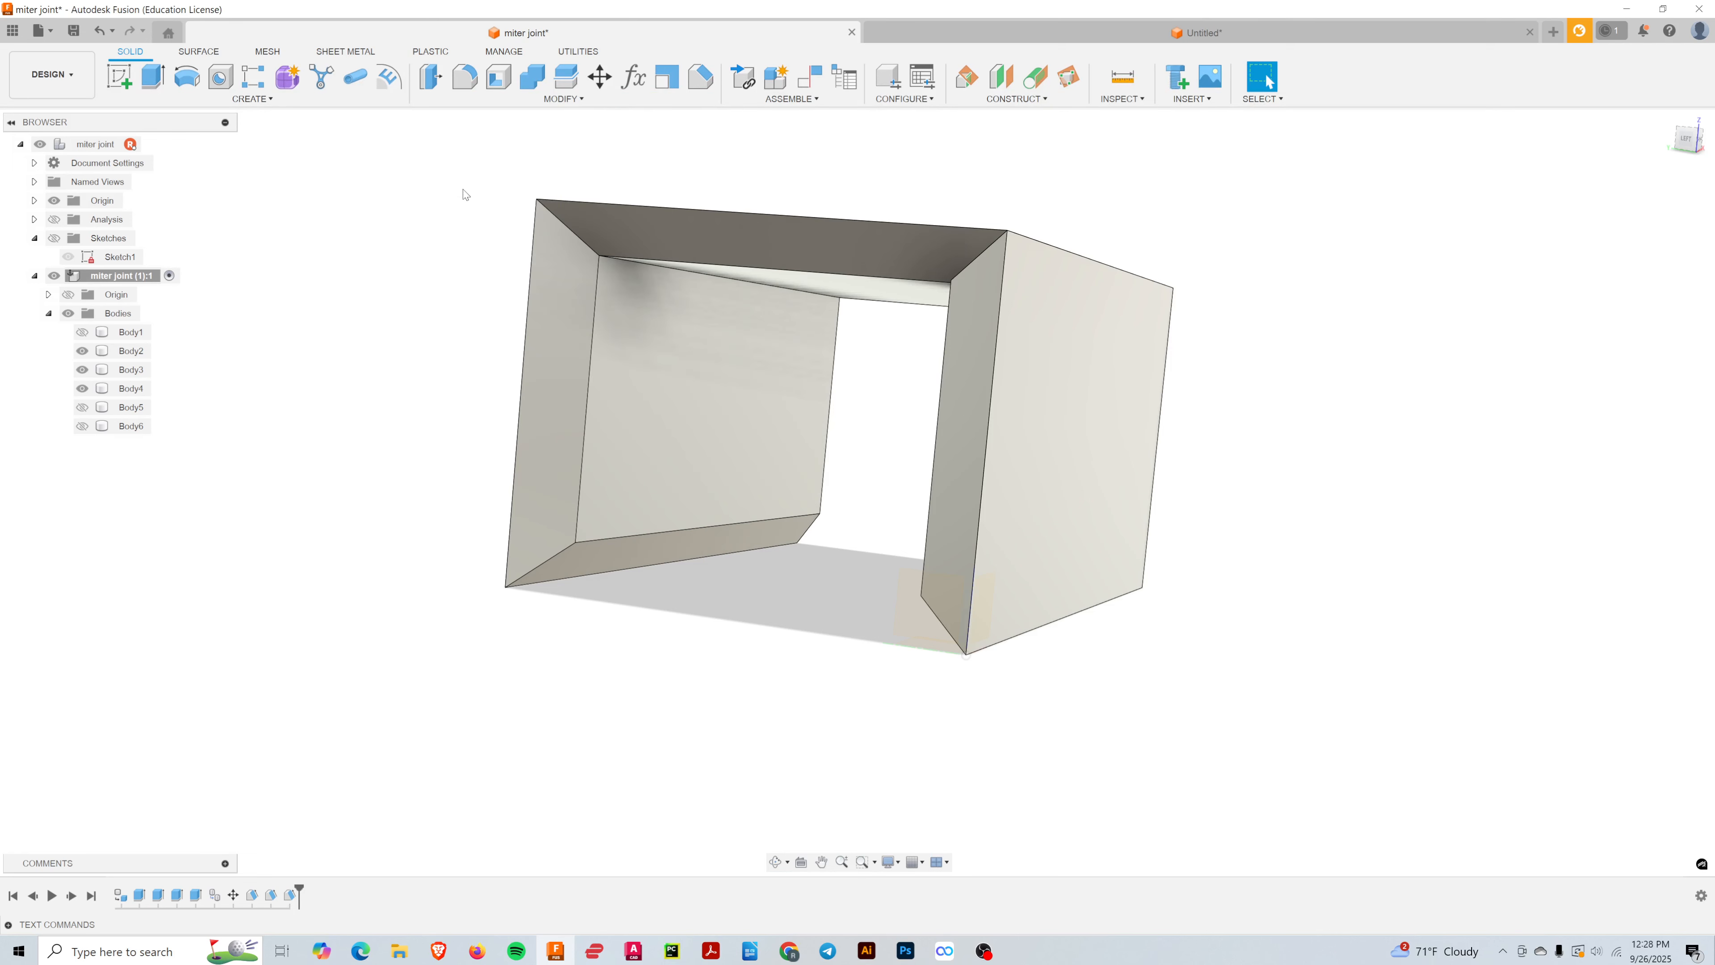
click(1095, 506)
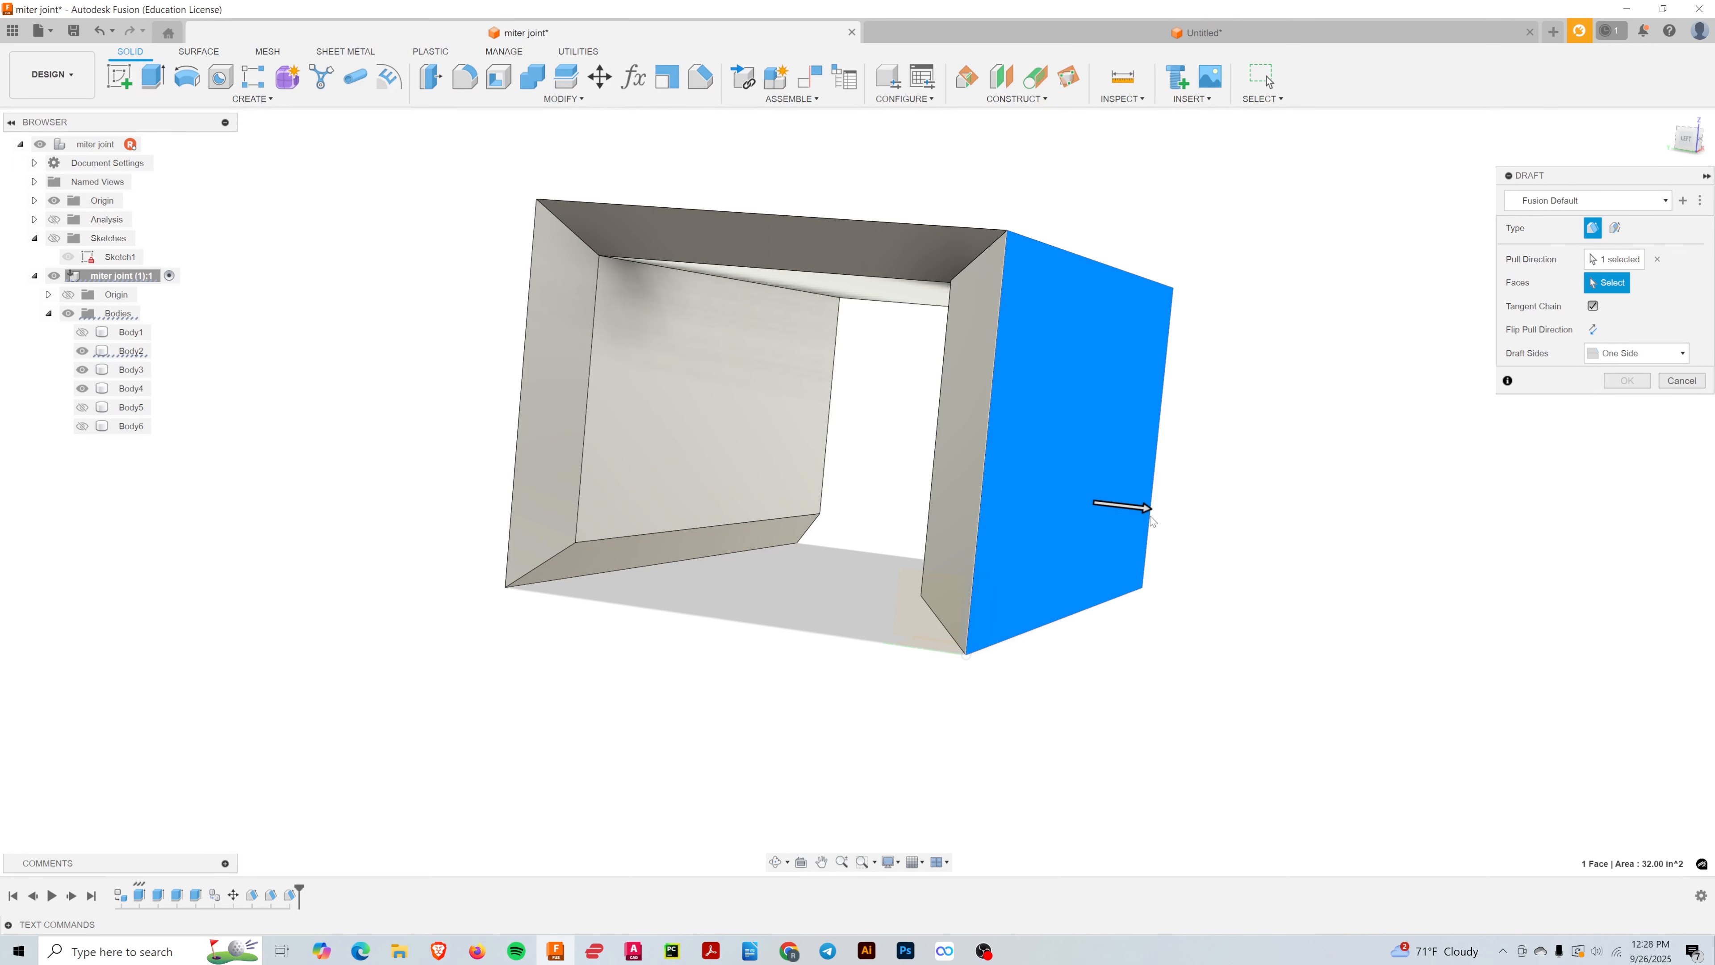
shift+middle_drag(771, 520, 852, 493)
click(1201, 485)
shift+middle_drag(1202, 485, 966, 680)
click(567, 792)
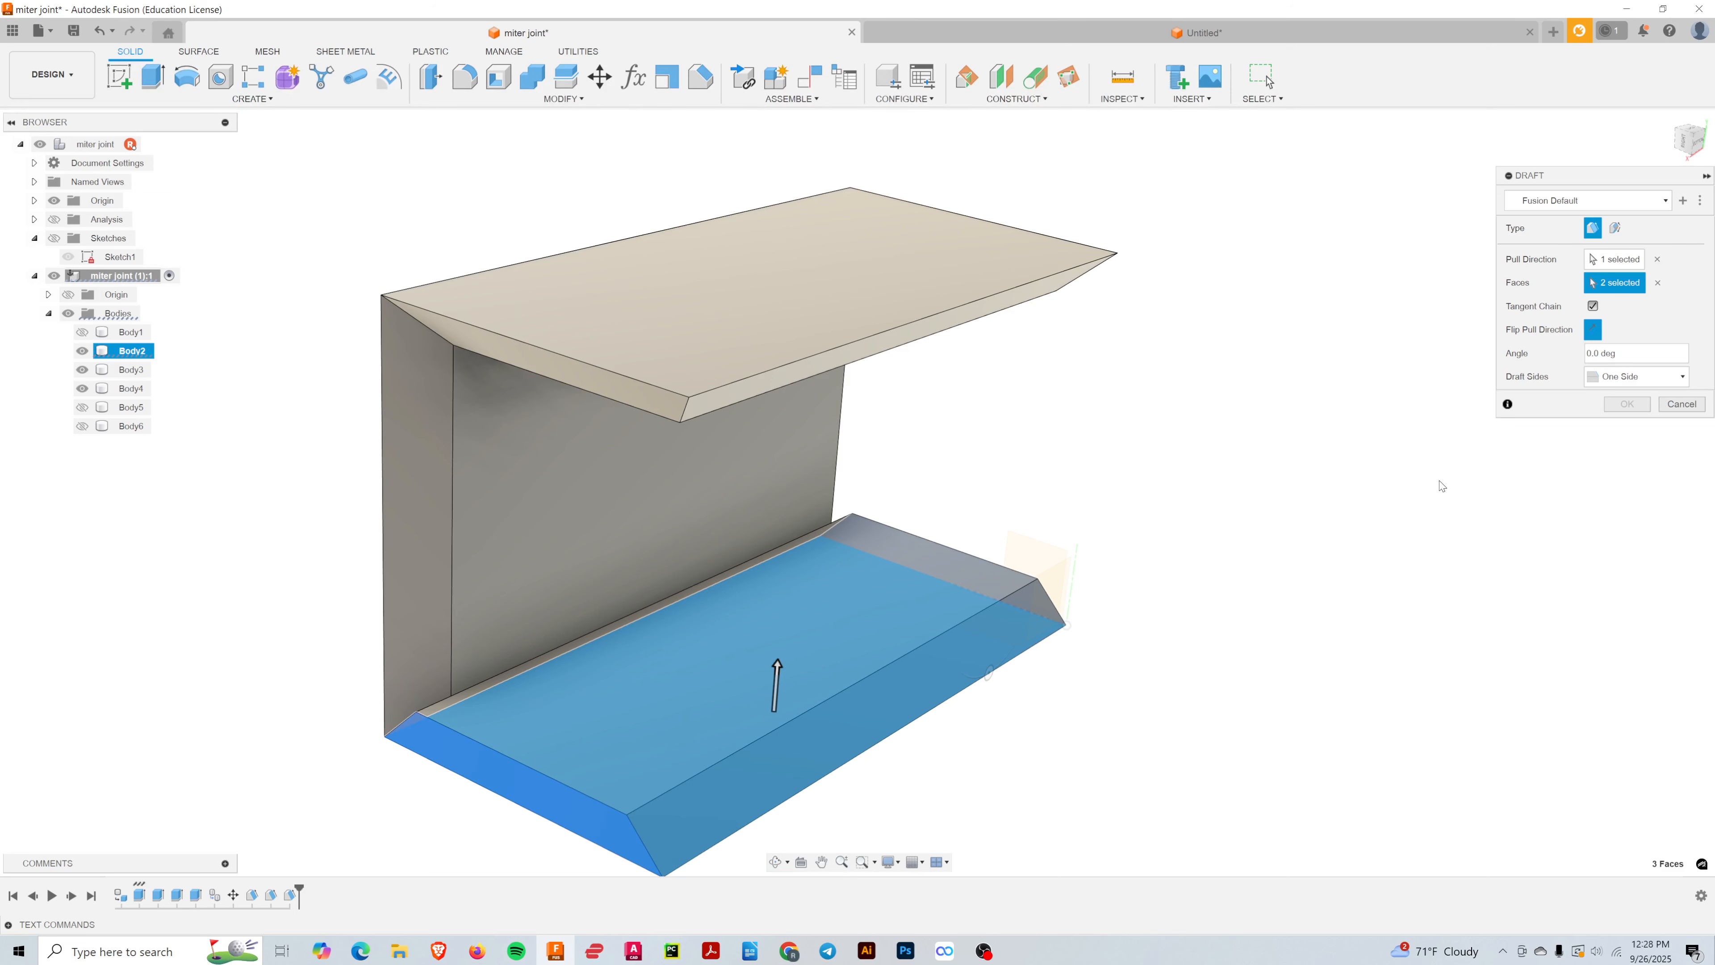
click(1638, 356)
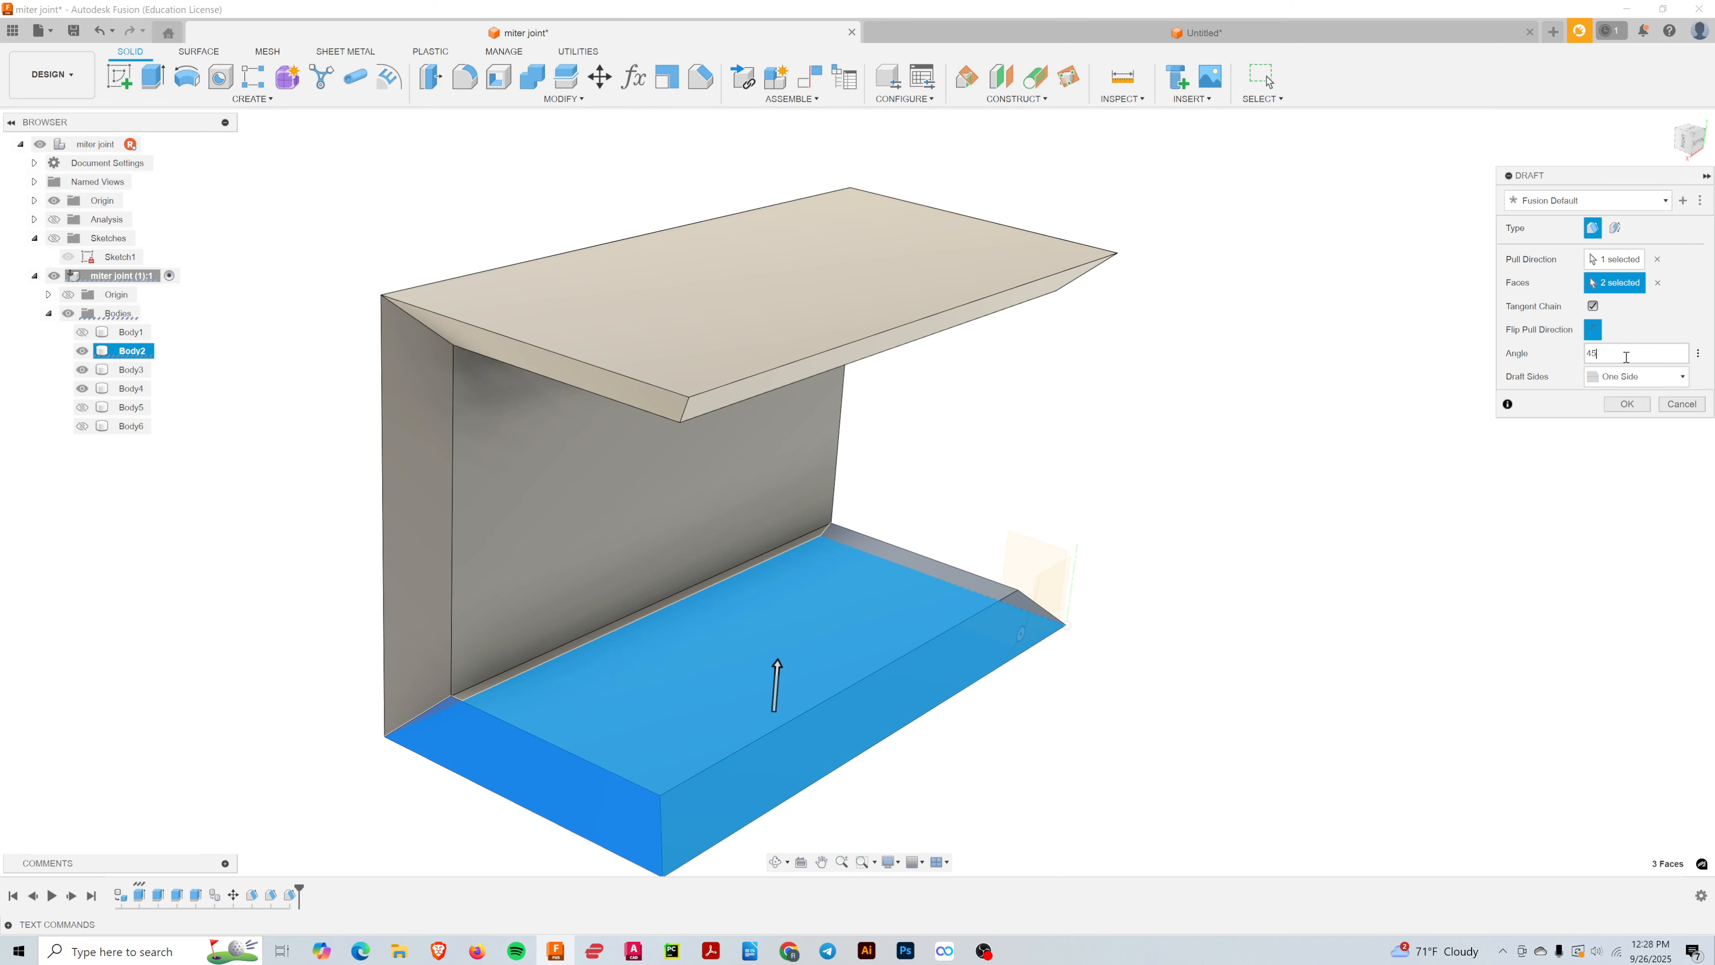
click(1626, 404)
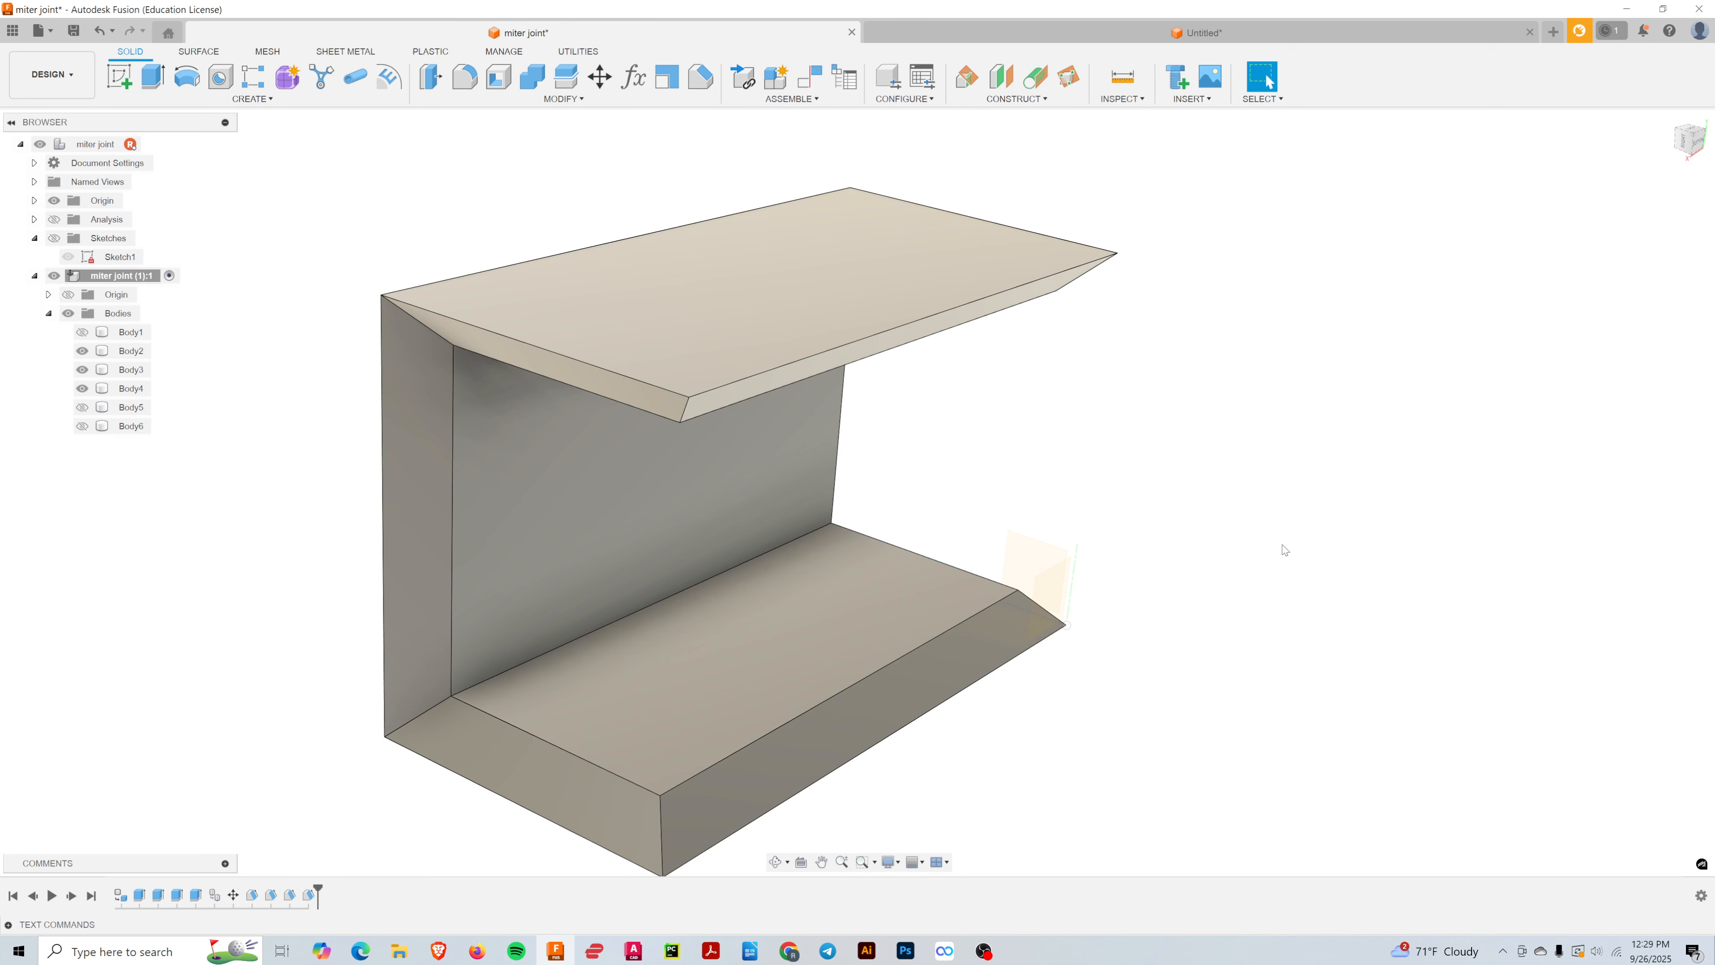
- Show Body1, Body5 and Body6 so that all six boards of the box are in view
shift+middle_drag(1286, 587, 1189, 594)
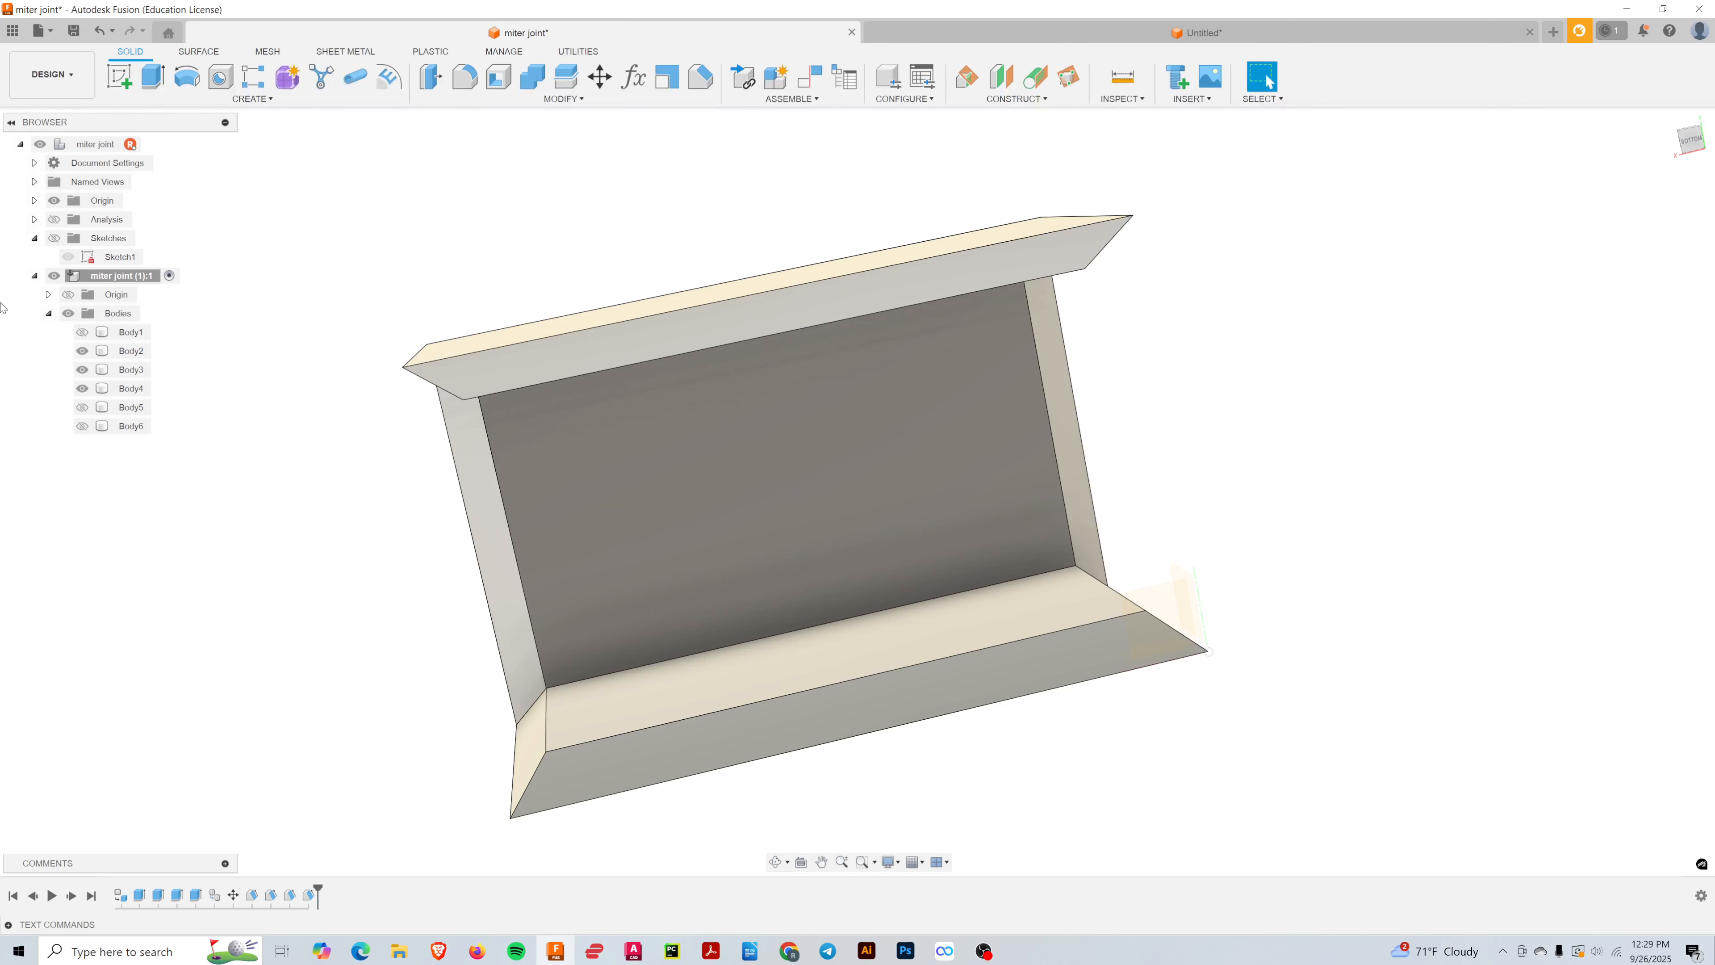
click(83, 332)
shift+middle_drag(243, 439, 402, 459)
click(82, 406)
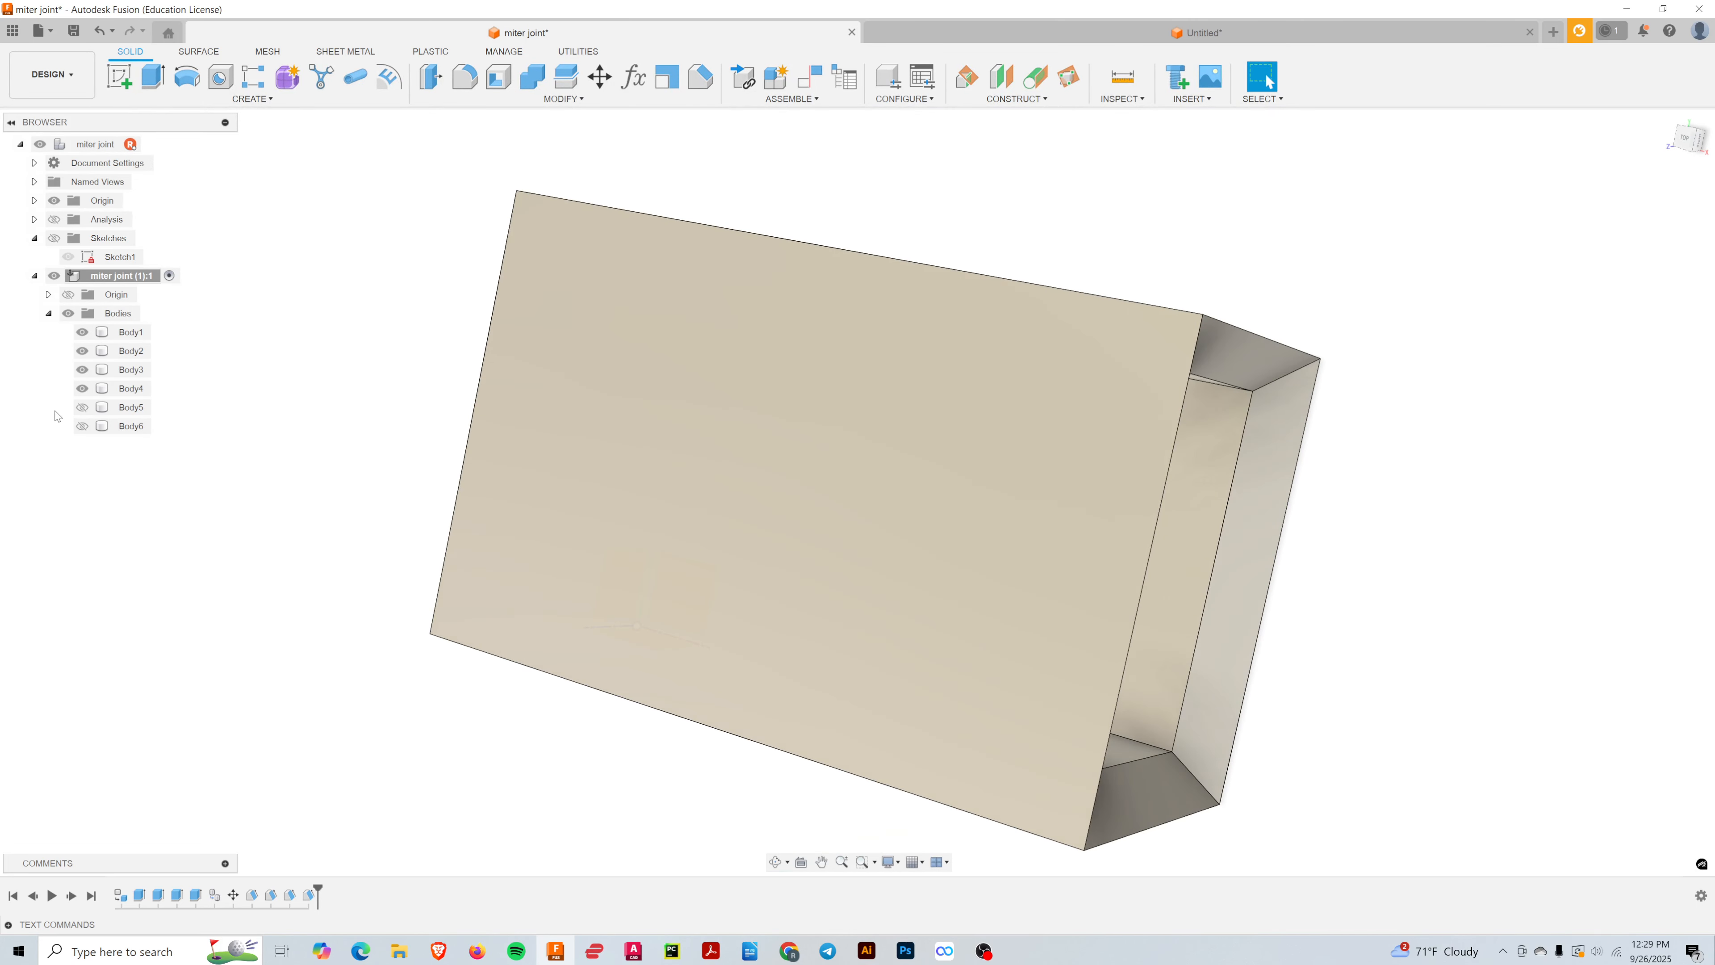
click(82, 426)
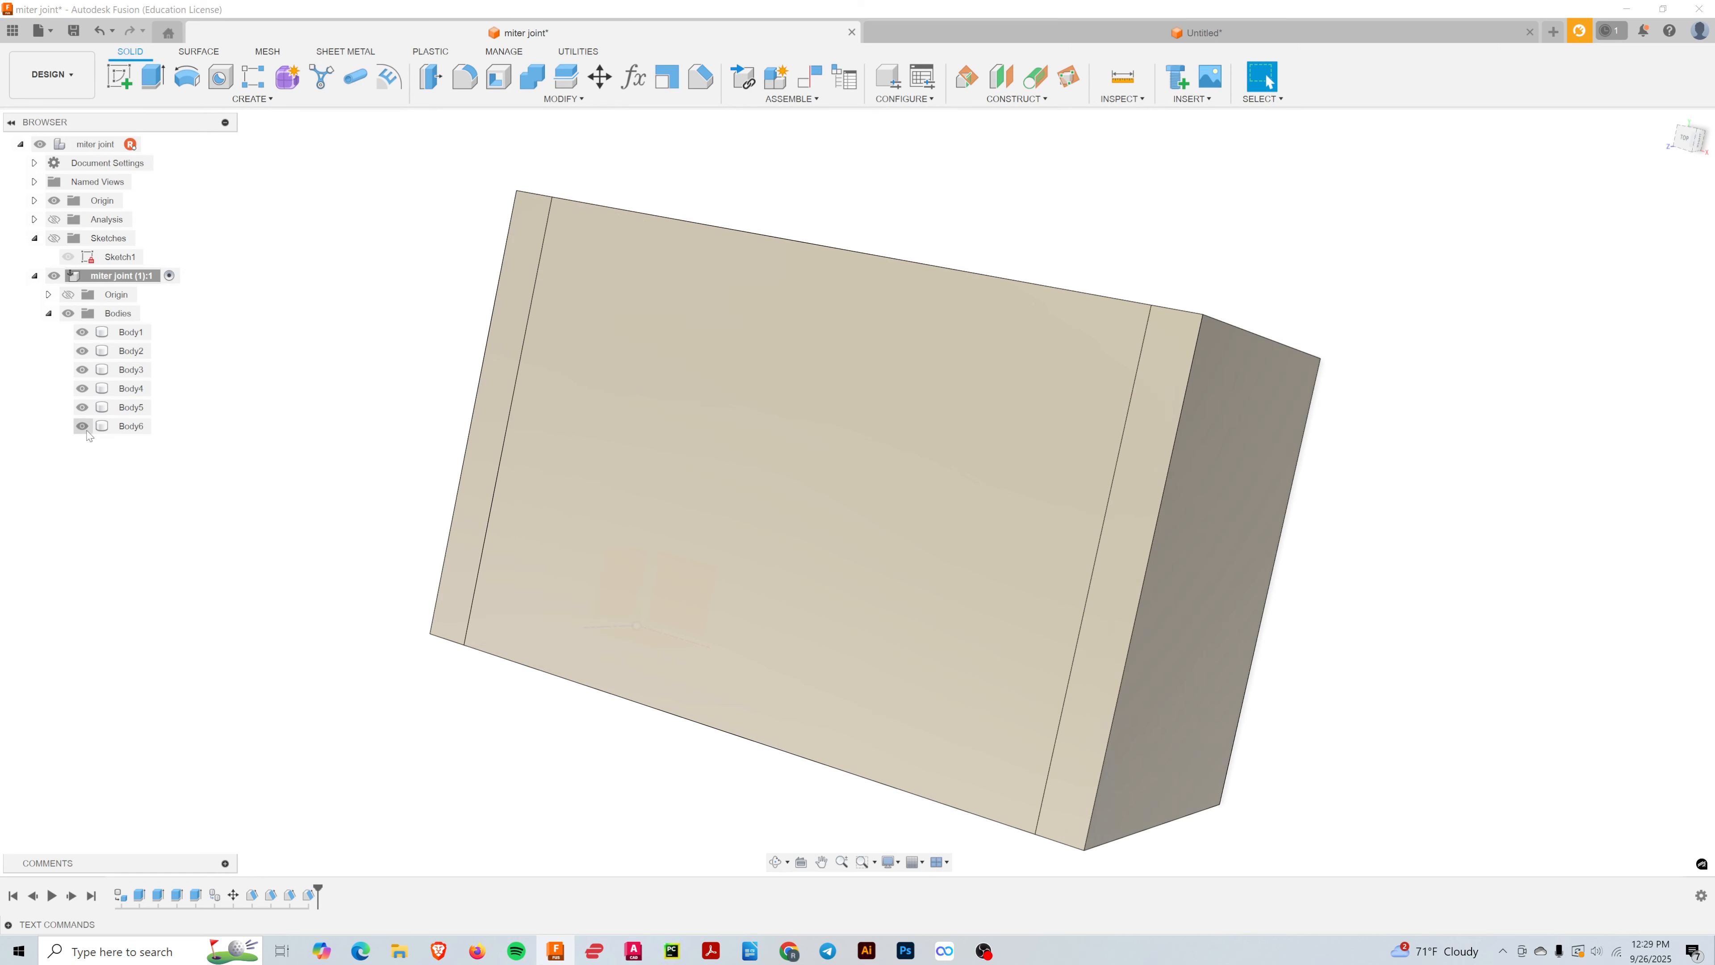
- Hide the four side boards Body1 to Body4, keeping only the end panels Body5 and Body6 in view
click(82, 332)
click(82, 350)
click(82, 370)
click(81, 388)
click(81, 406)
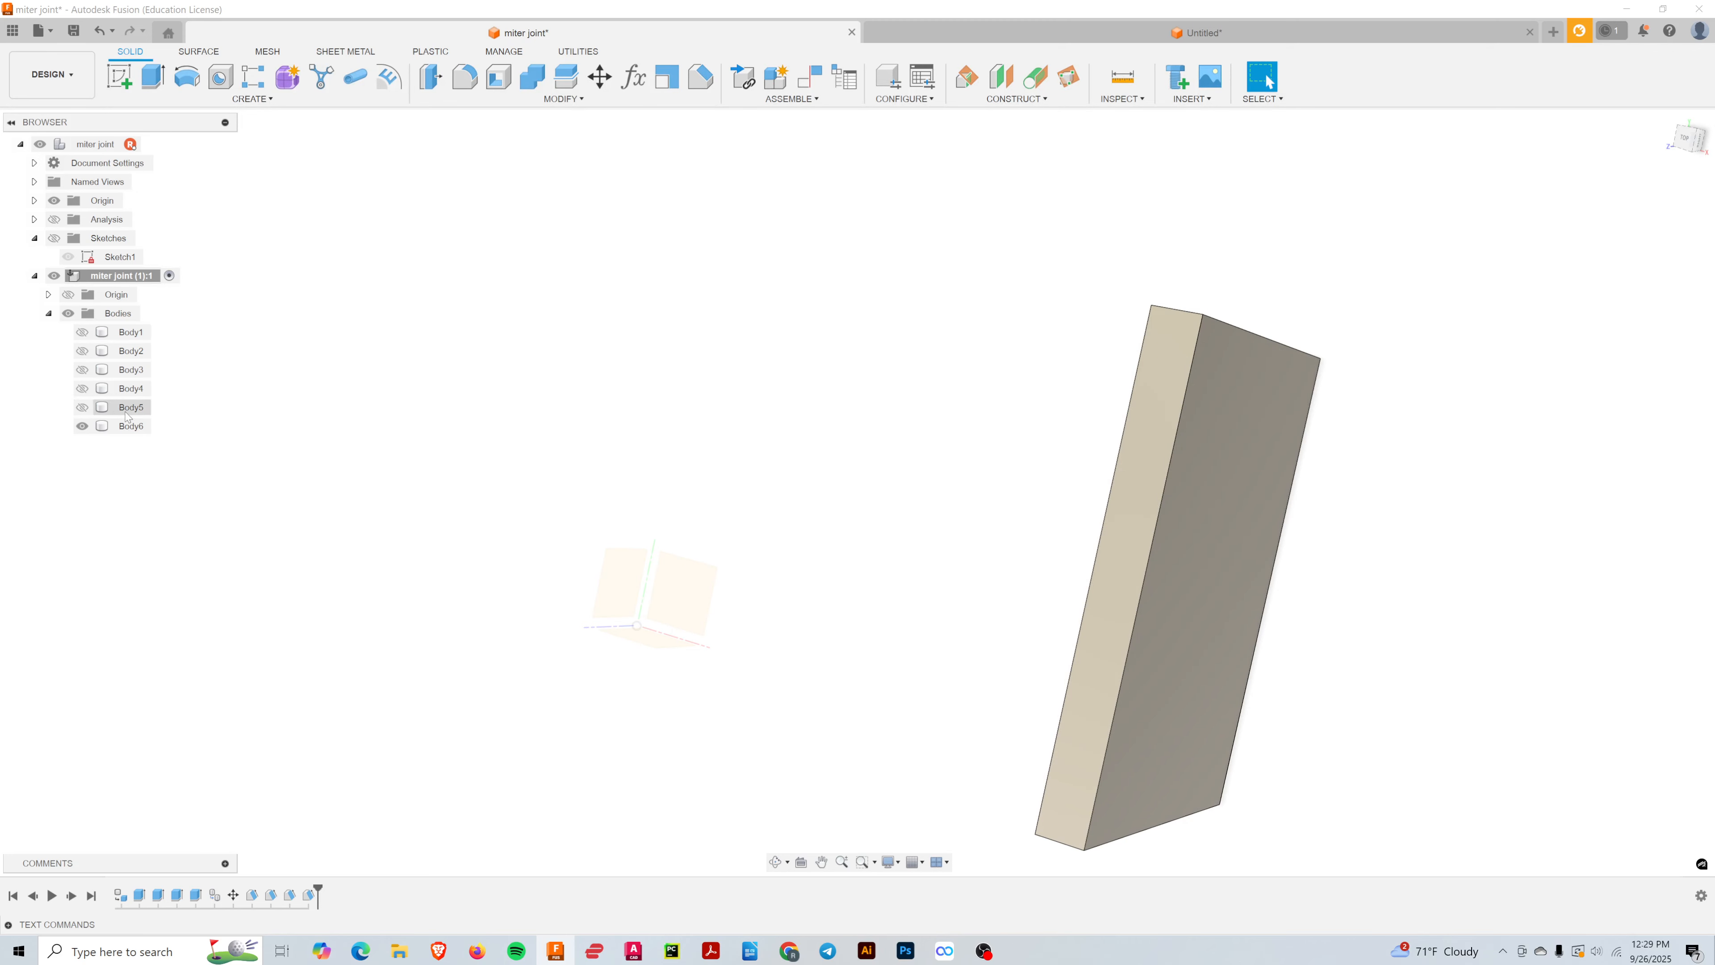
click(82, 407)
shift+middle_drag(672, 451, 823, 440)
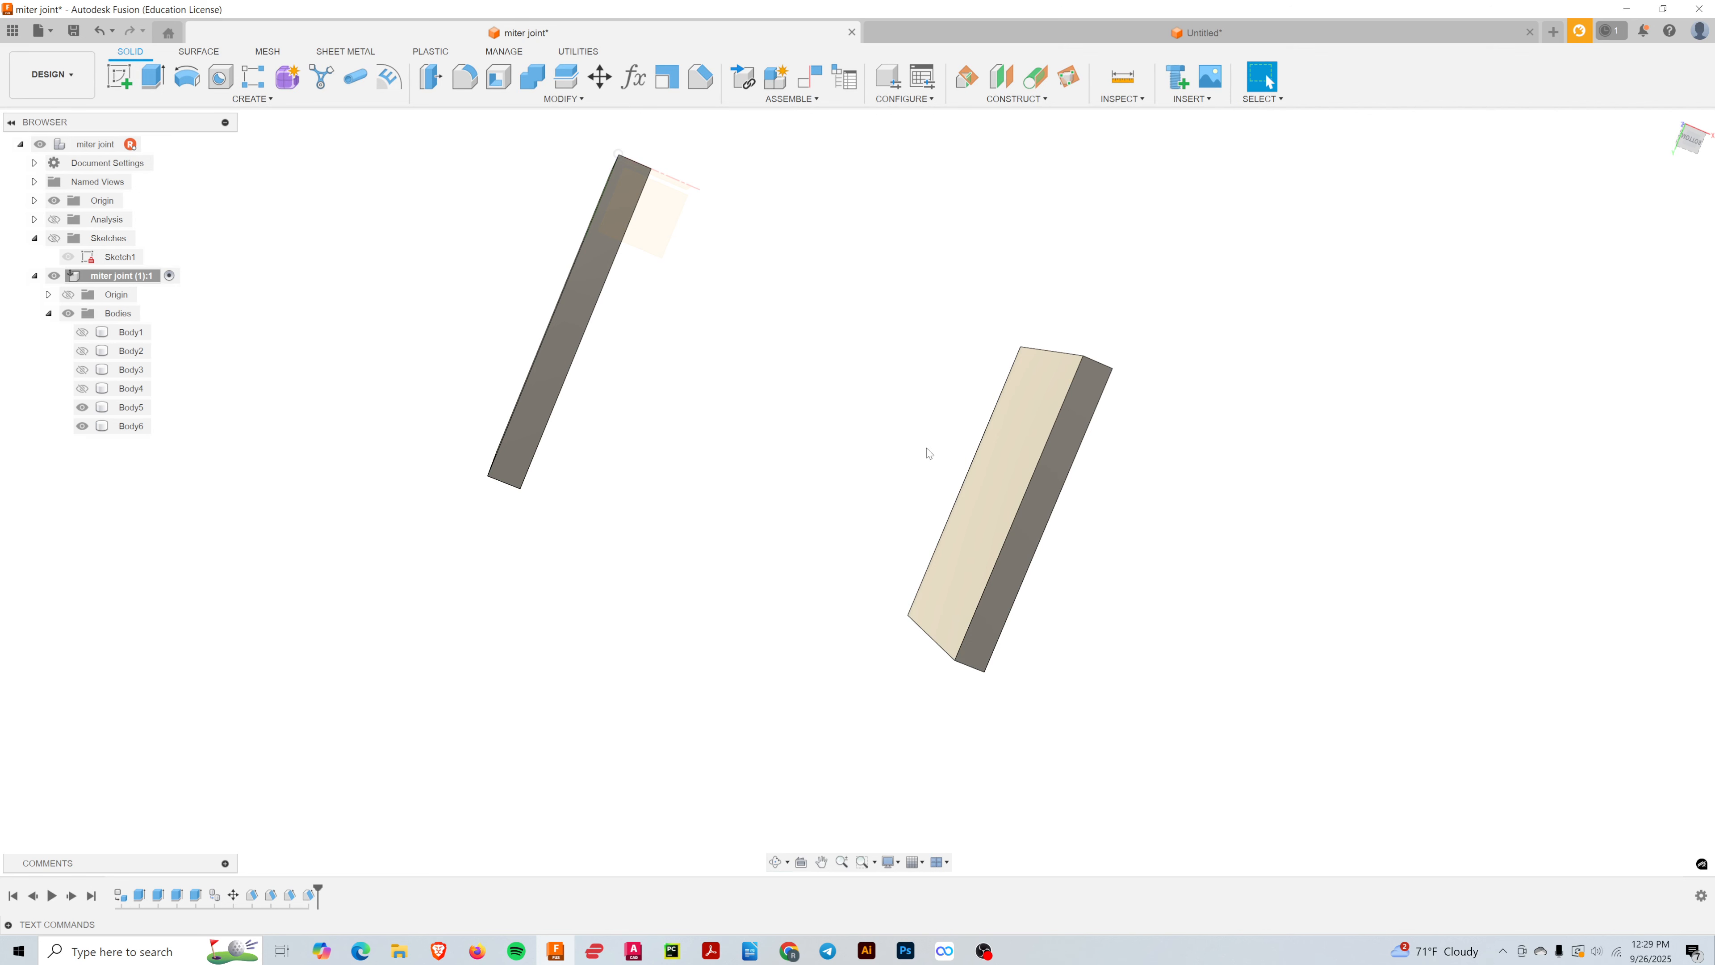
shift+middle_drag(577, 429, 673, 298)
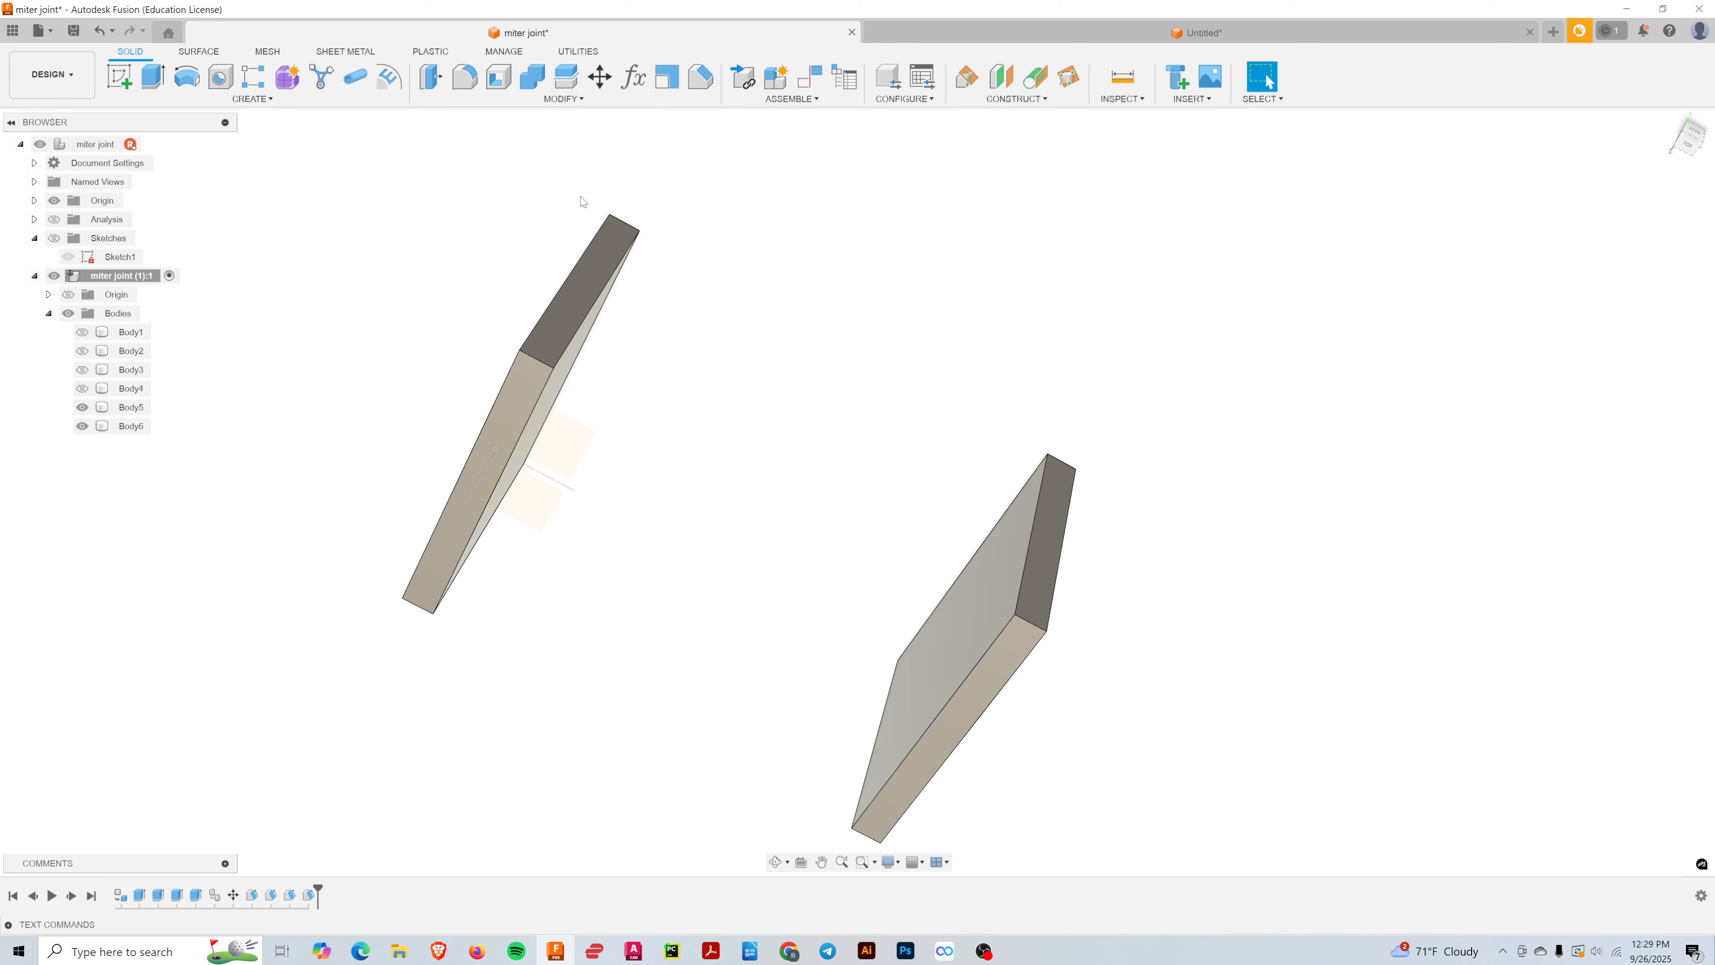
- Start a Draft on the end panel Body5 with its large outer face as pull direction, flipped to point into the panel
click(564, 99)
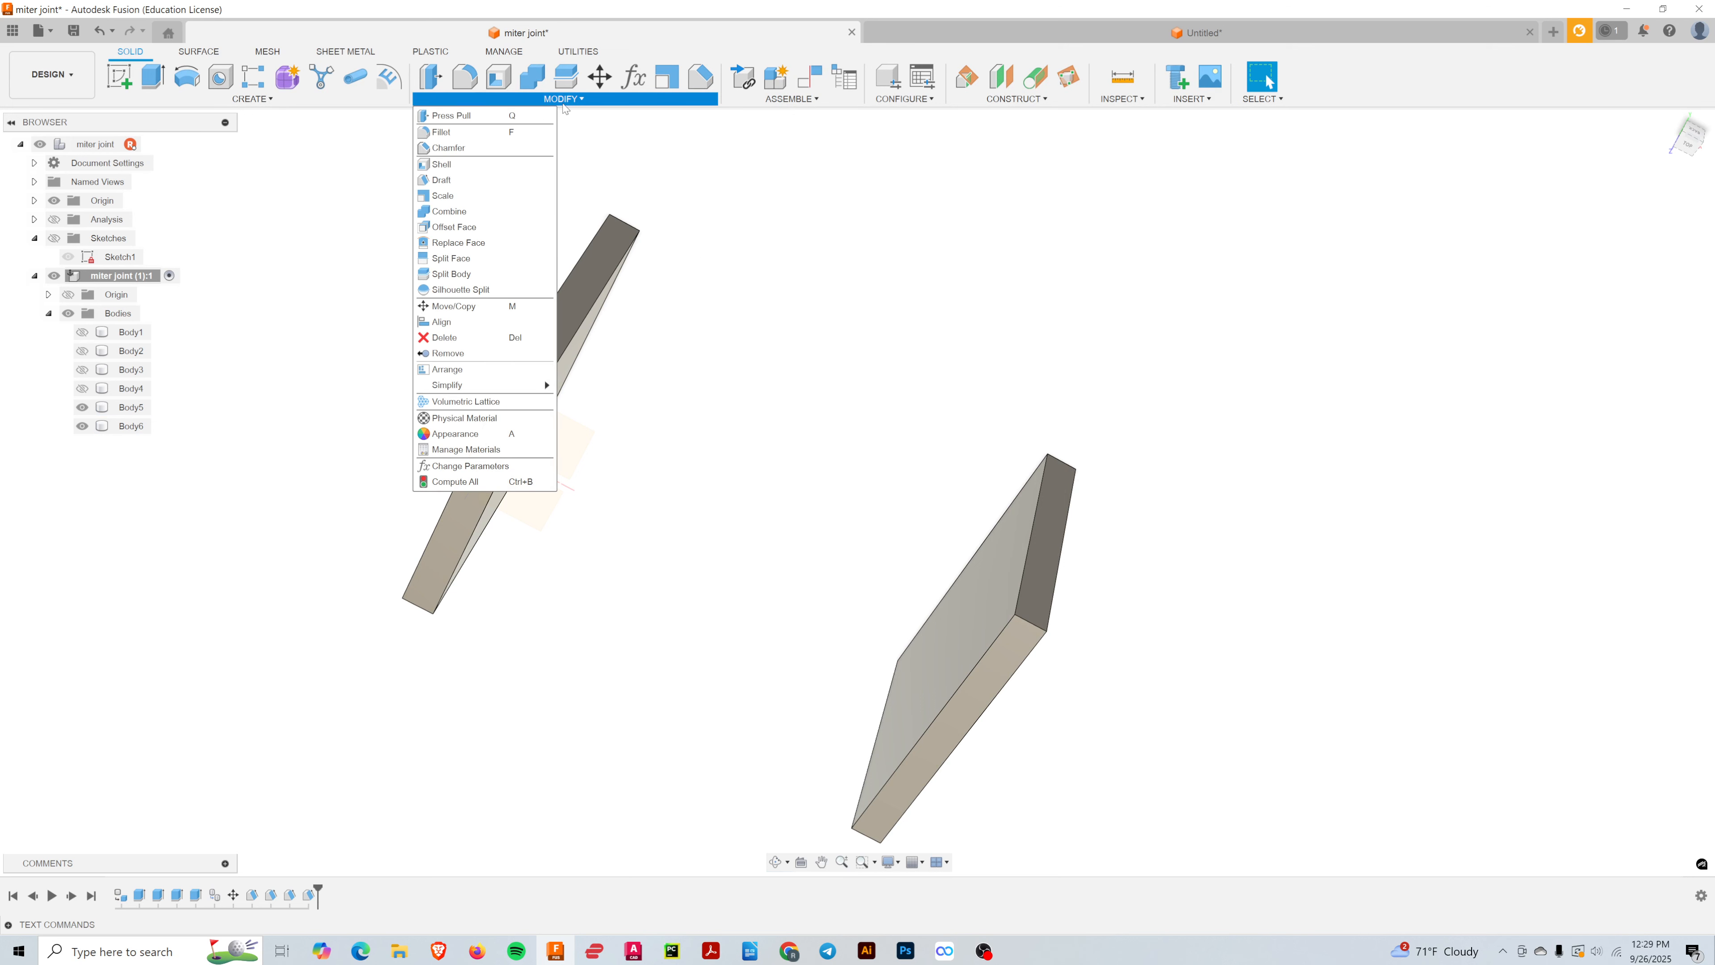
click(495, 184)
shift+middle_drag(793, 486, 830, 499)
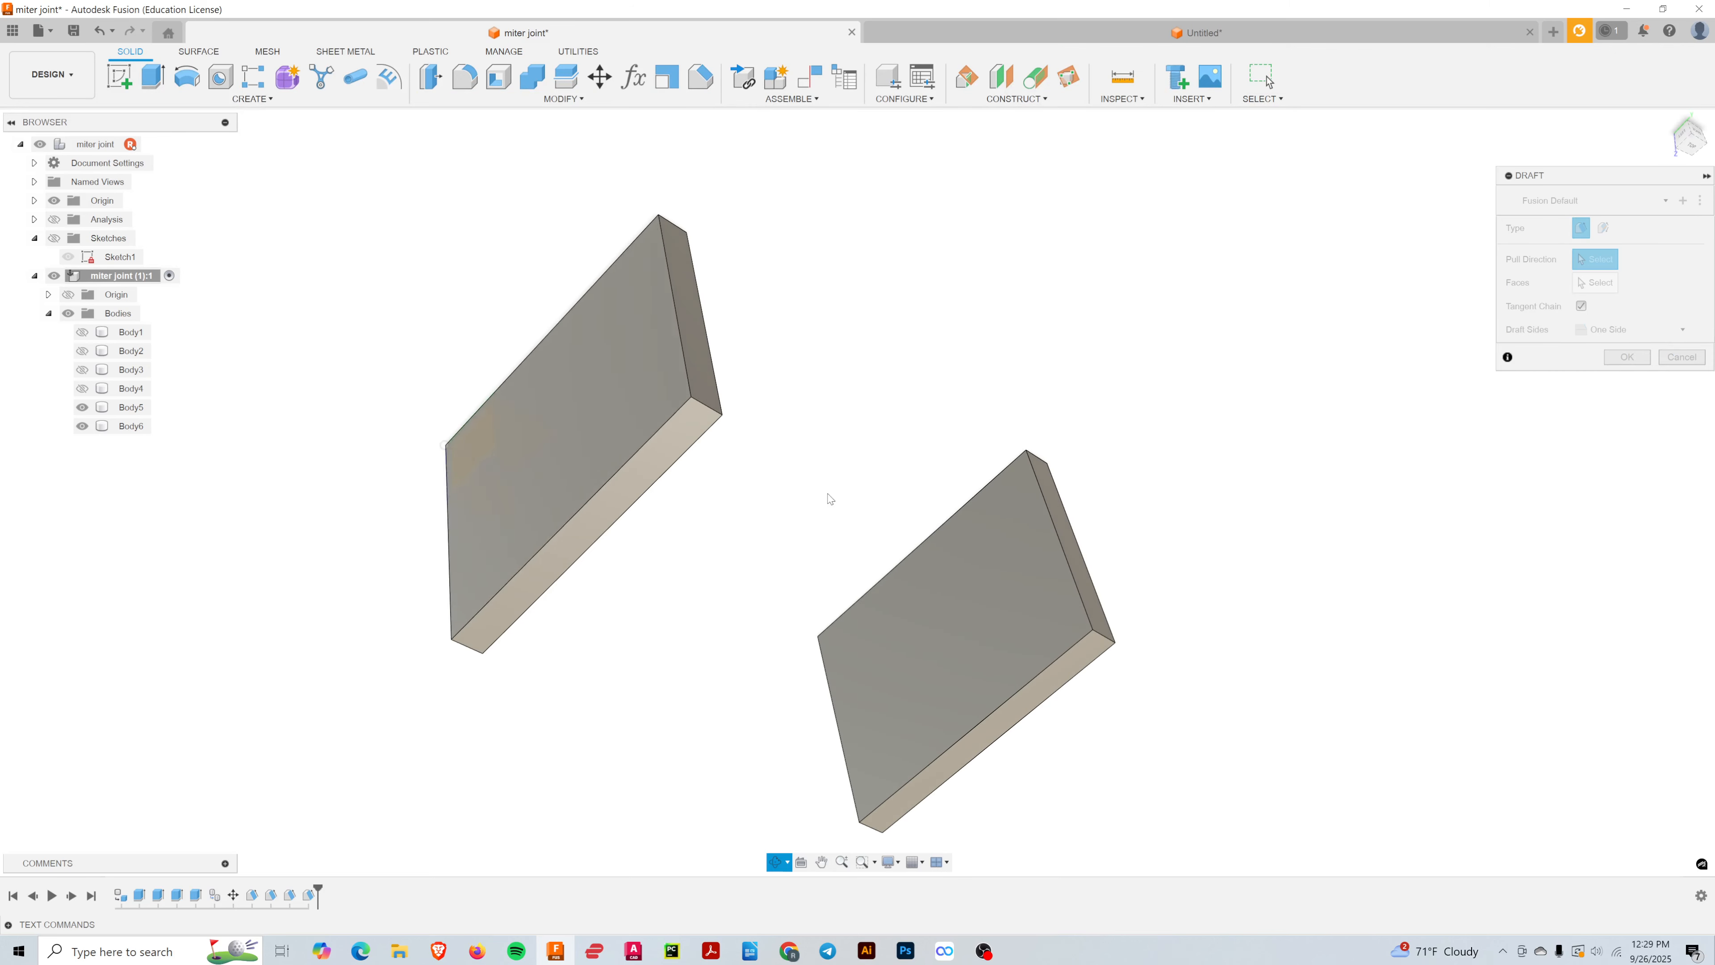
click(525, 404)
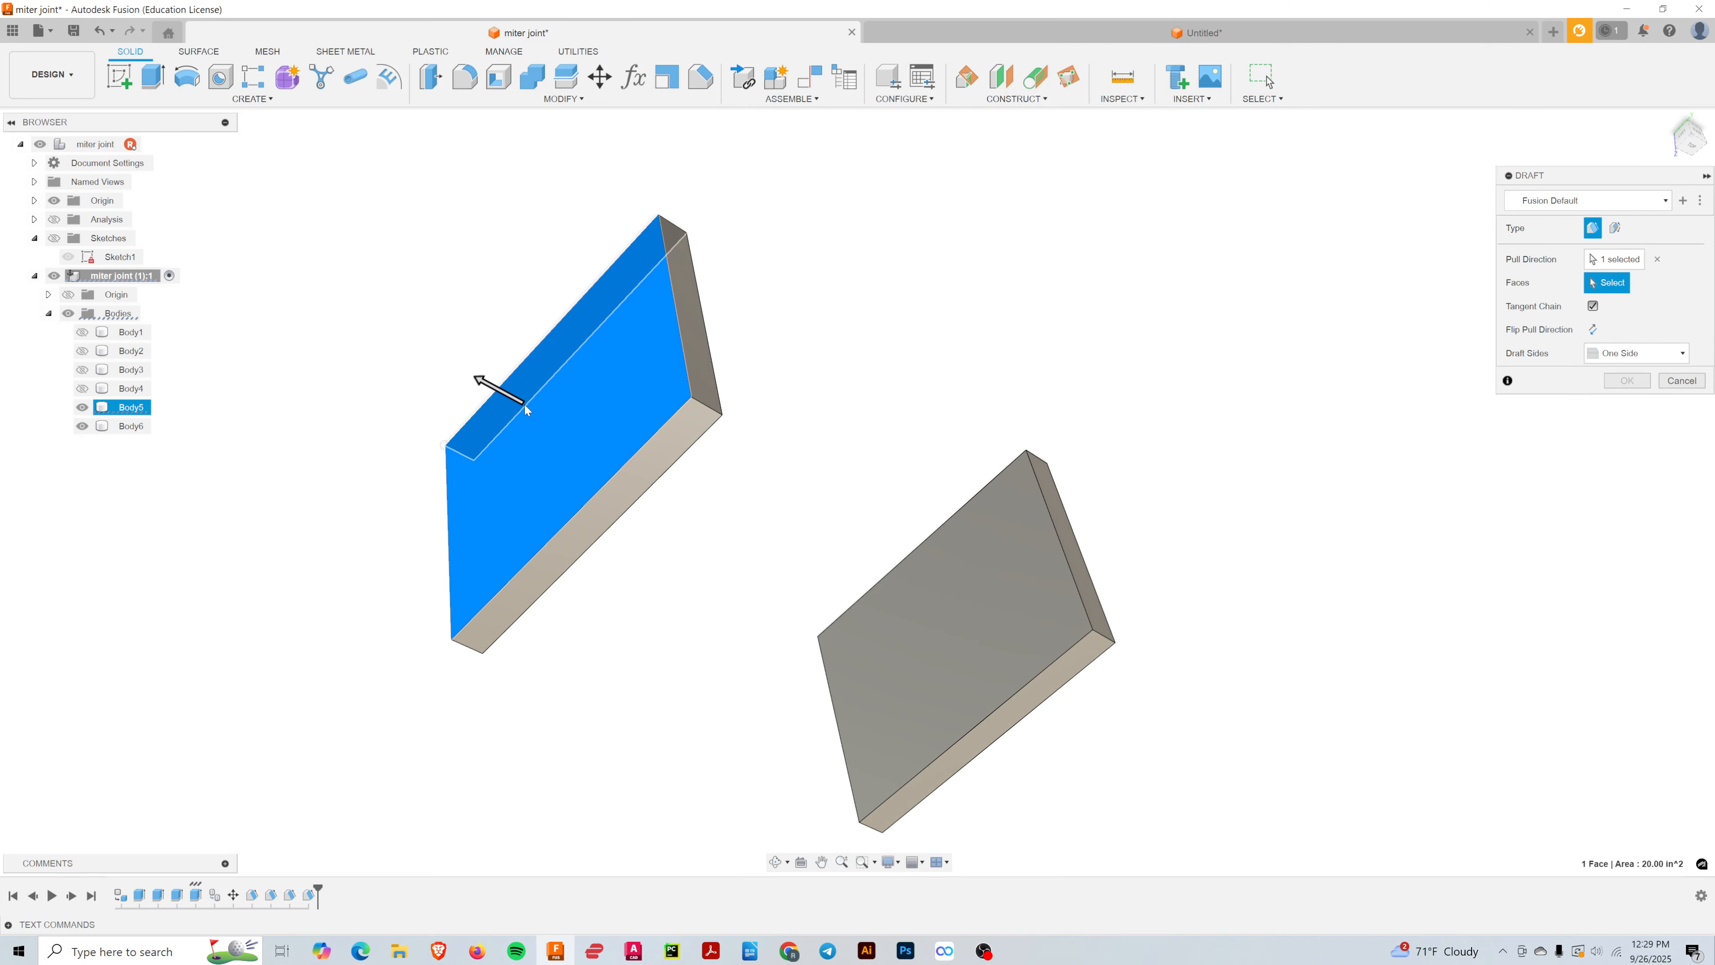
click(501, 391)
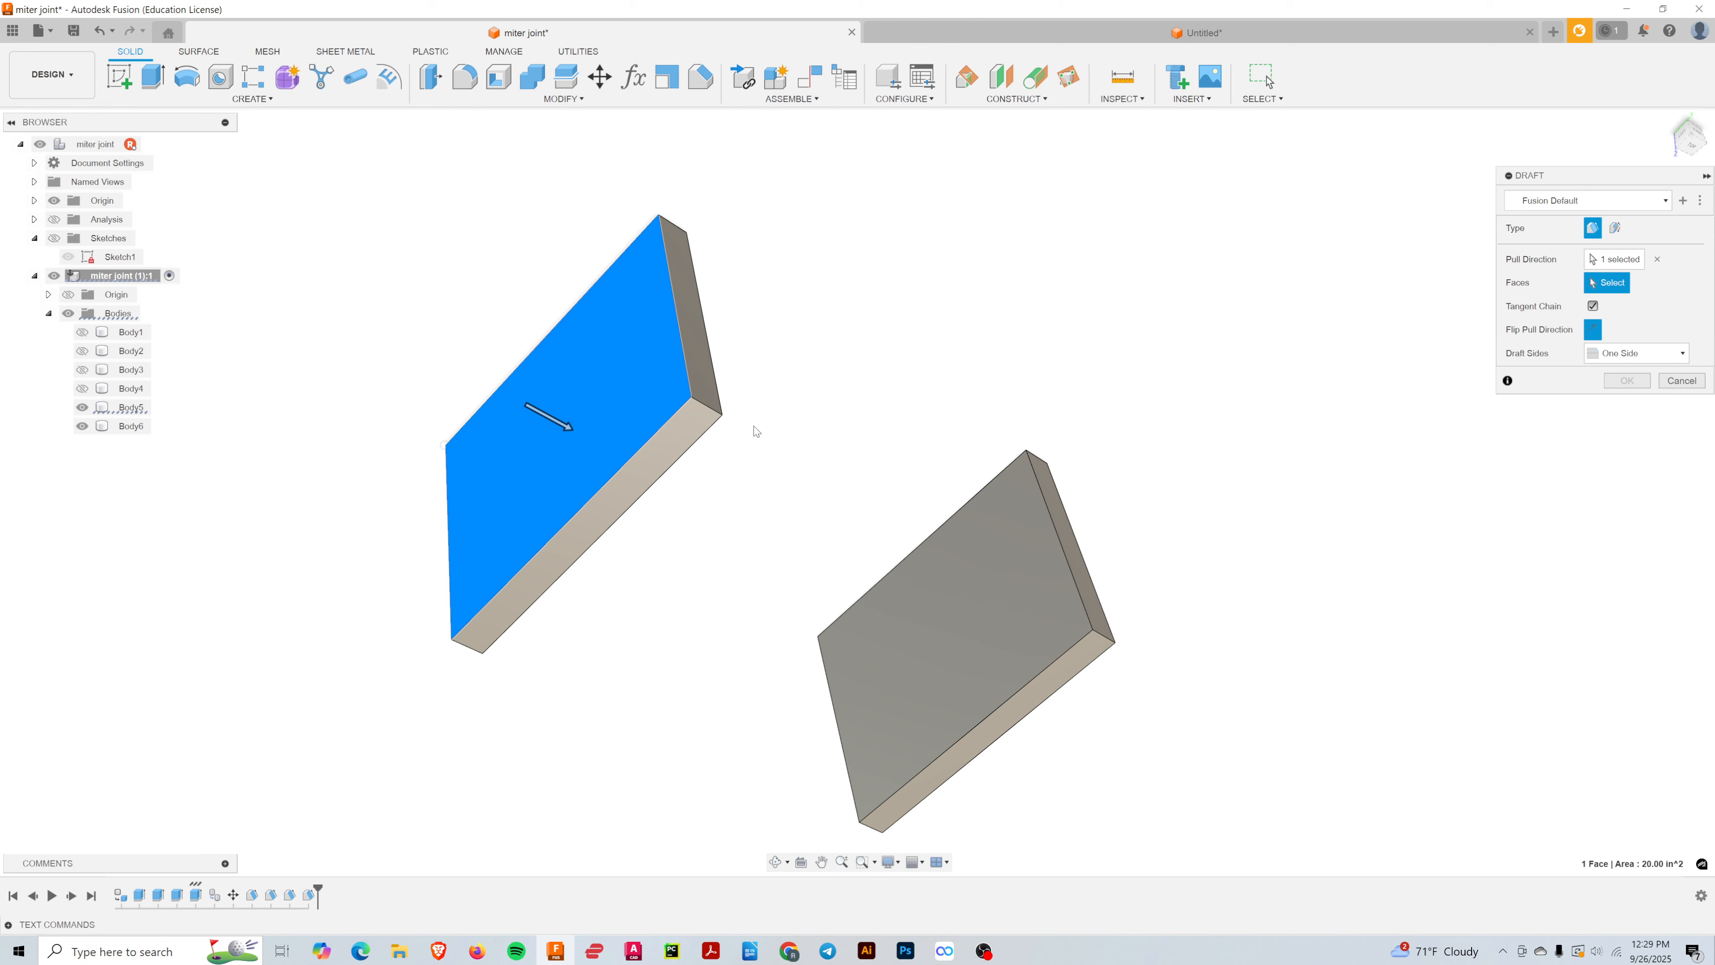
- Draft all four edge faces of Body5 one-sided at 45 degrees
click(702, 378)
click(671, 453)
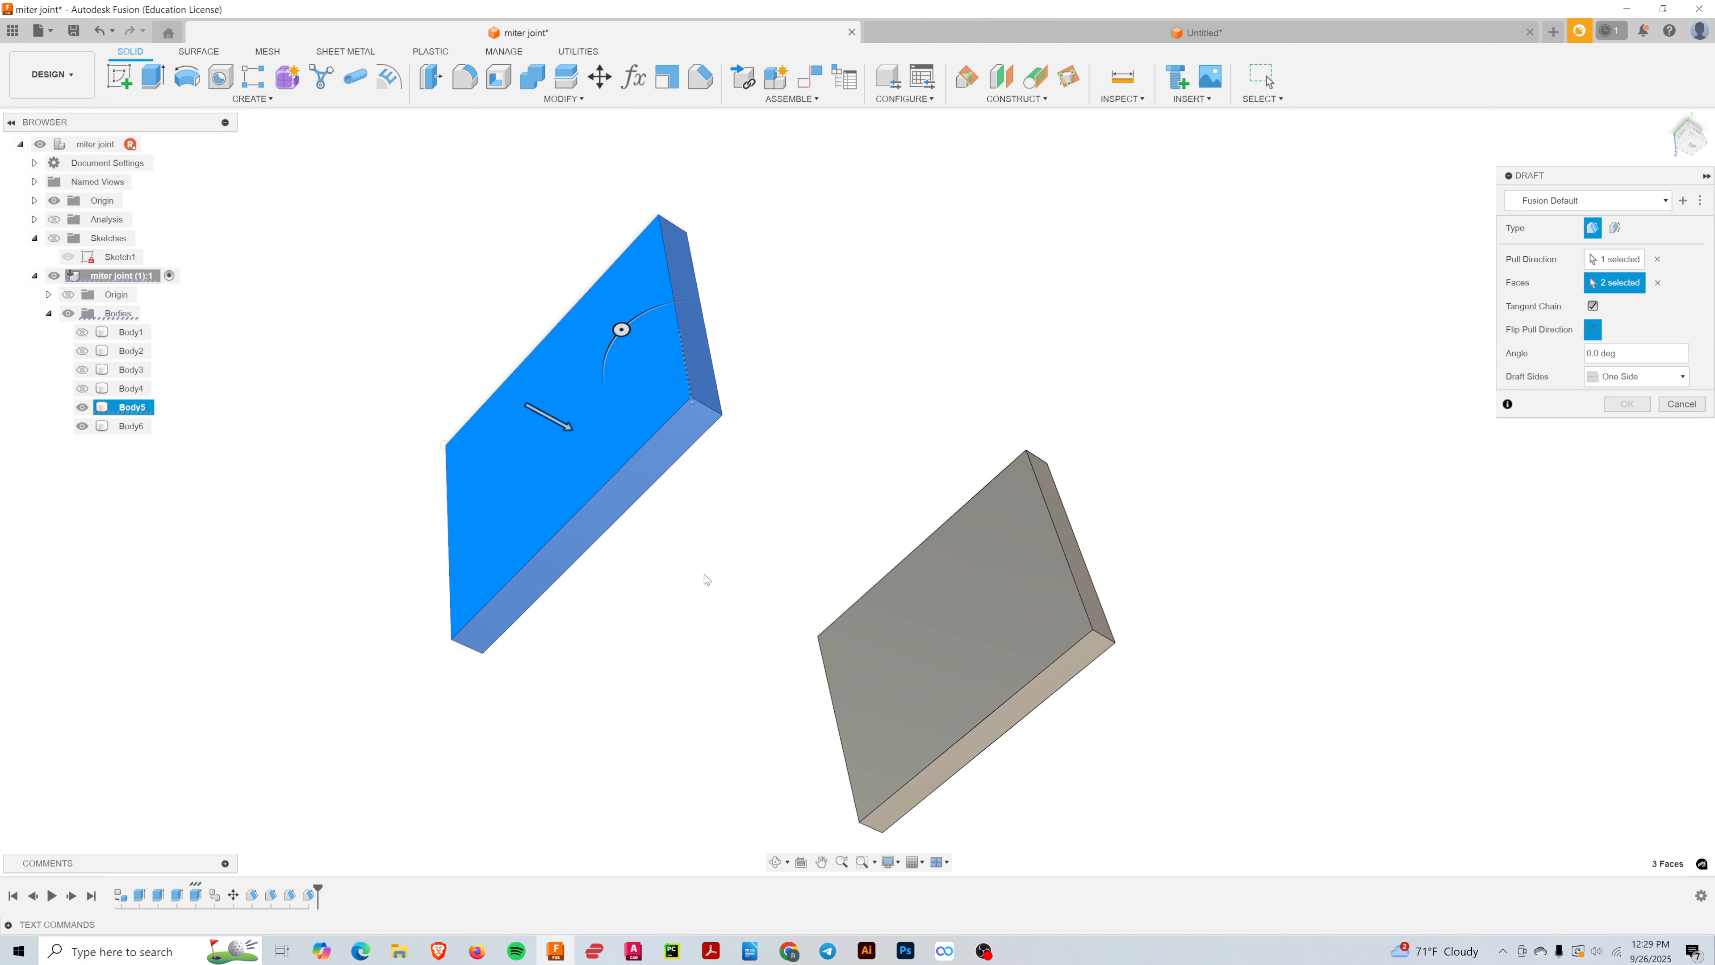
shift+middle_drag(704, 574, 1038, 469)
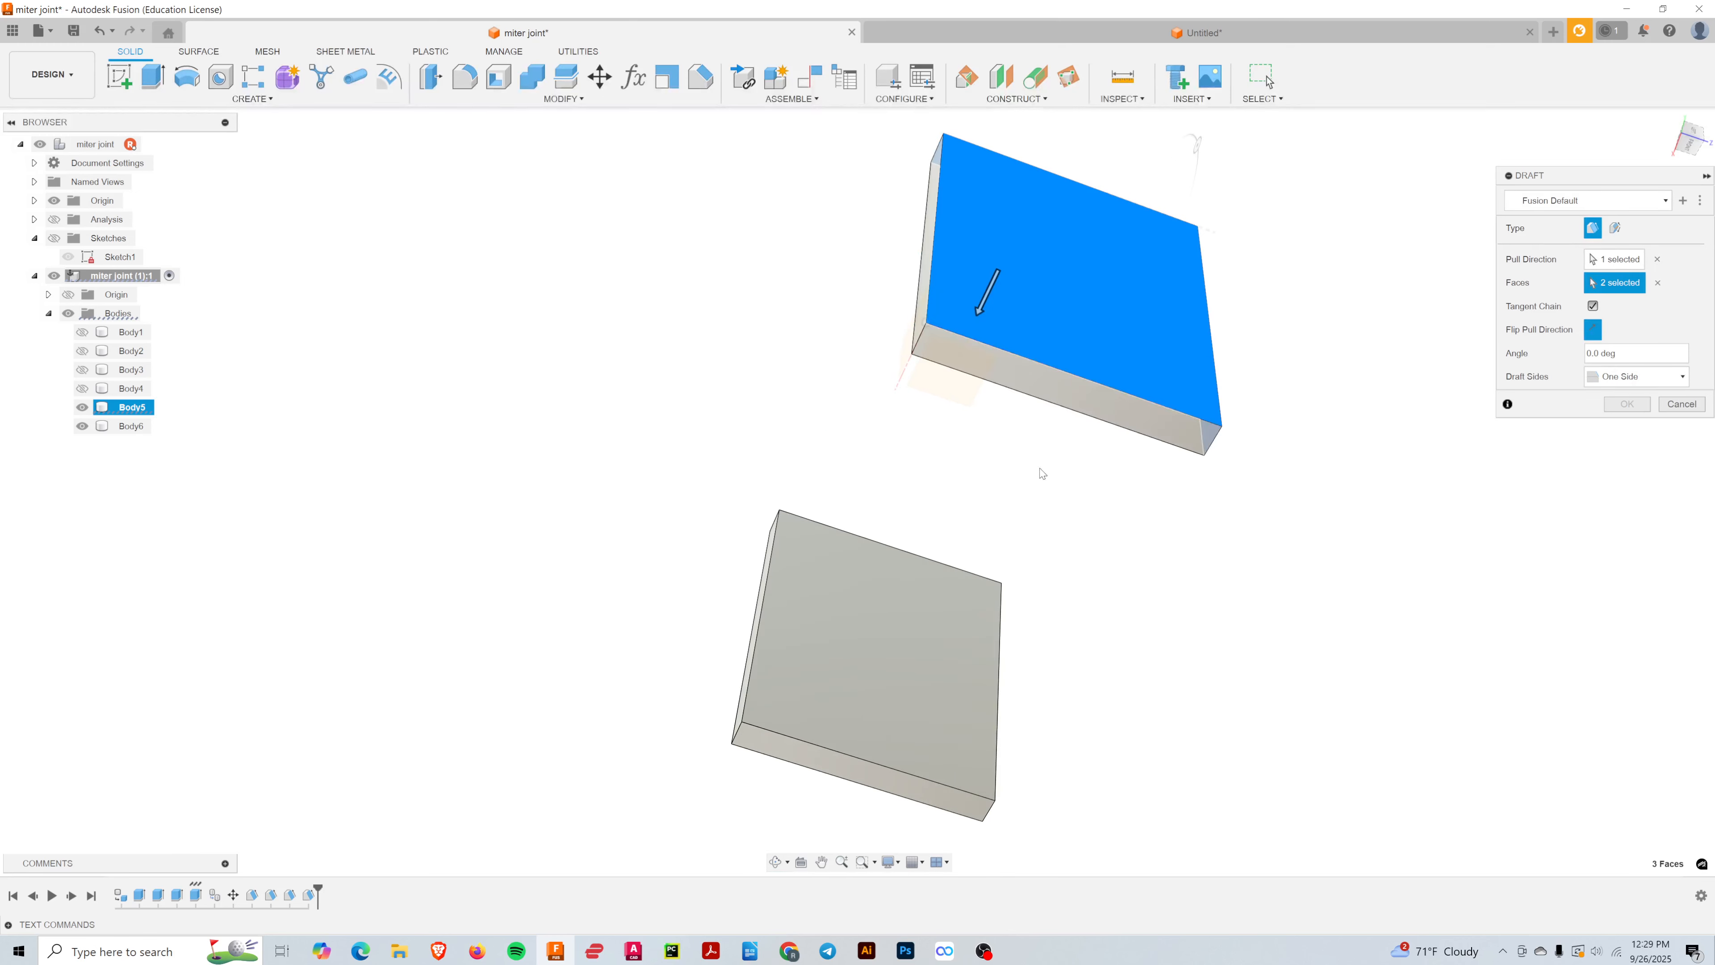
click(1041, 400)
shift+middle_drag(910, 525, 1011, 544)
click(1203, 377)
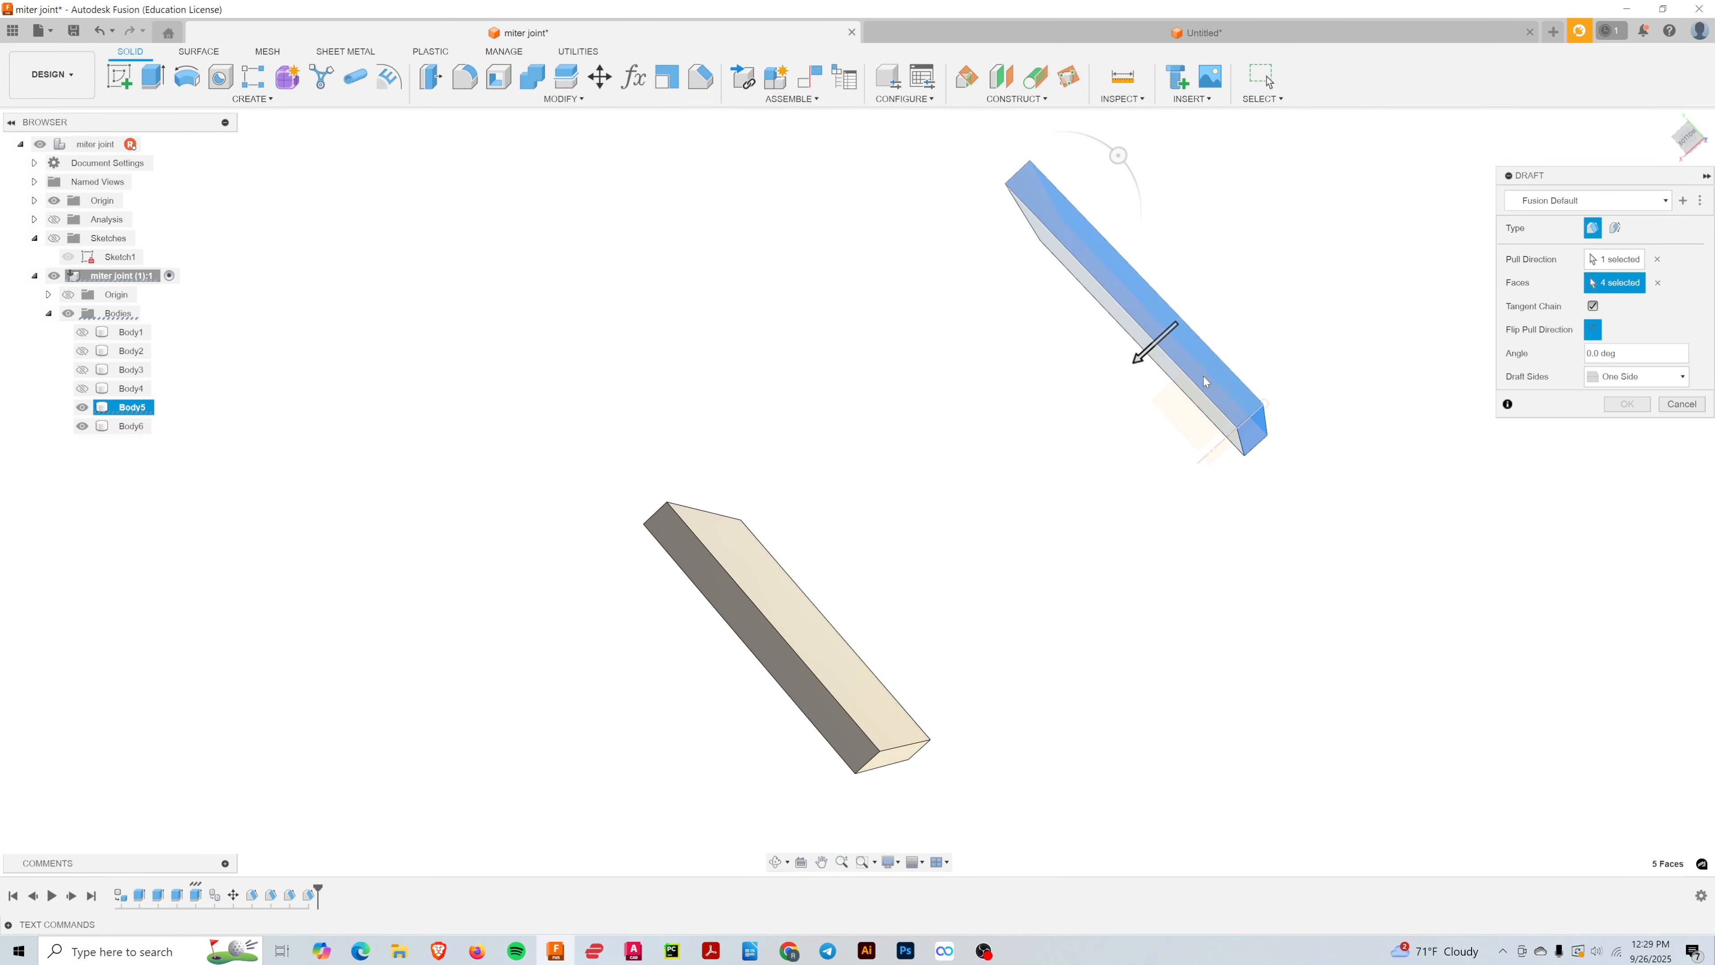
click(1627, 353)
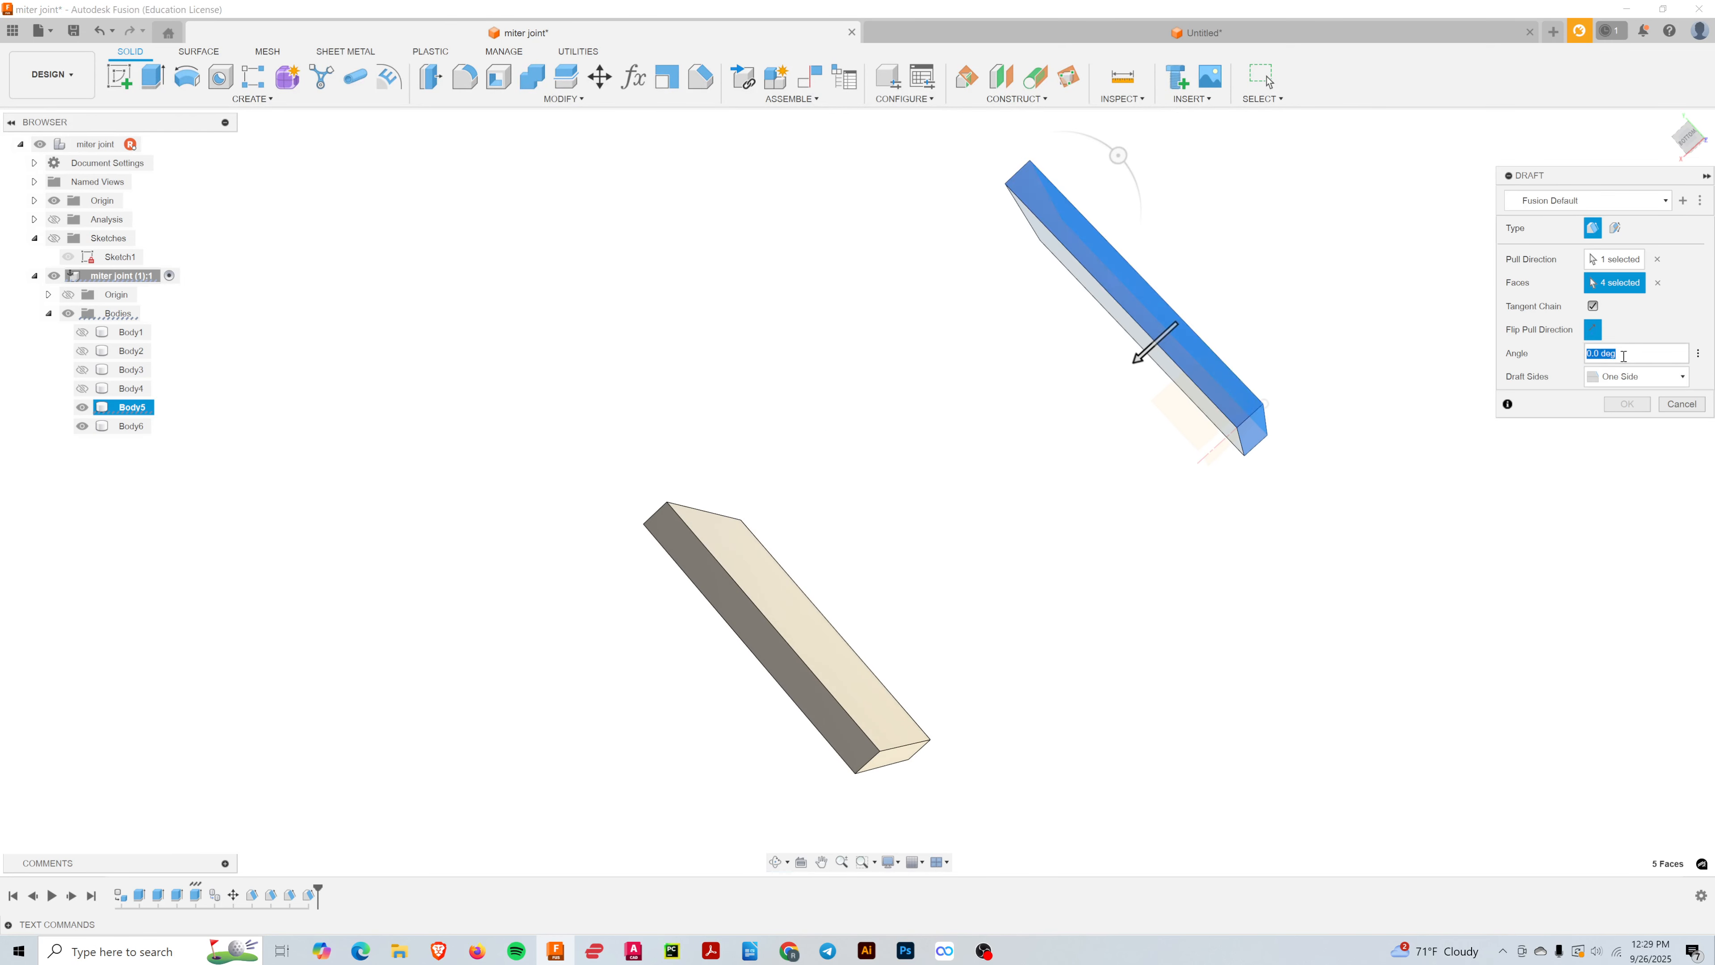
text(45)
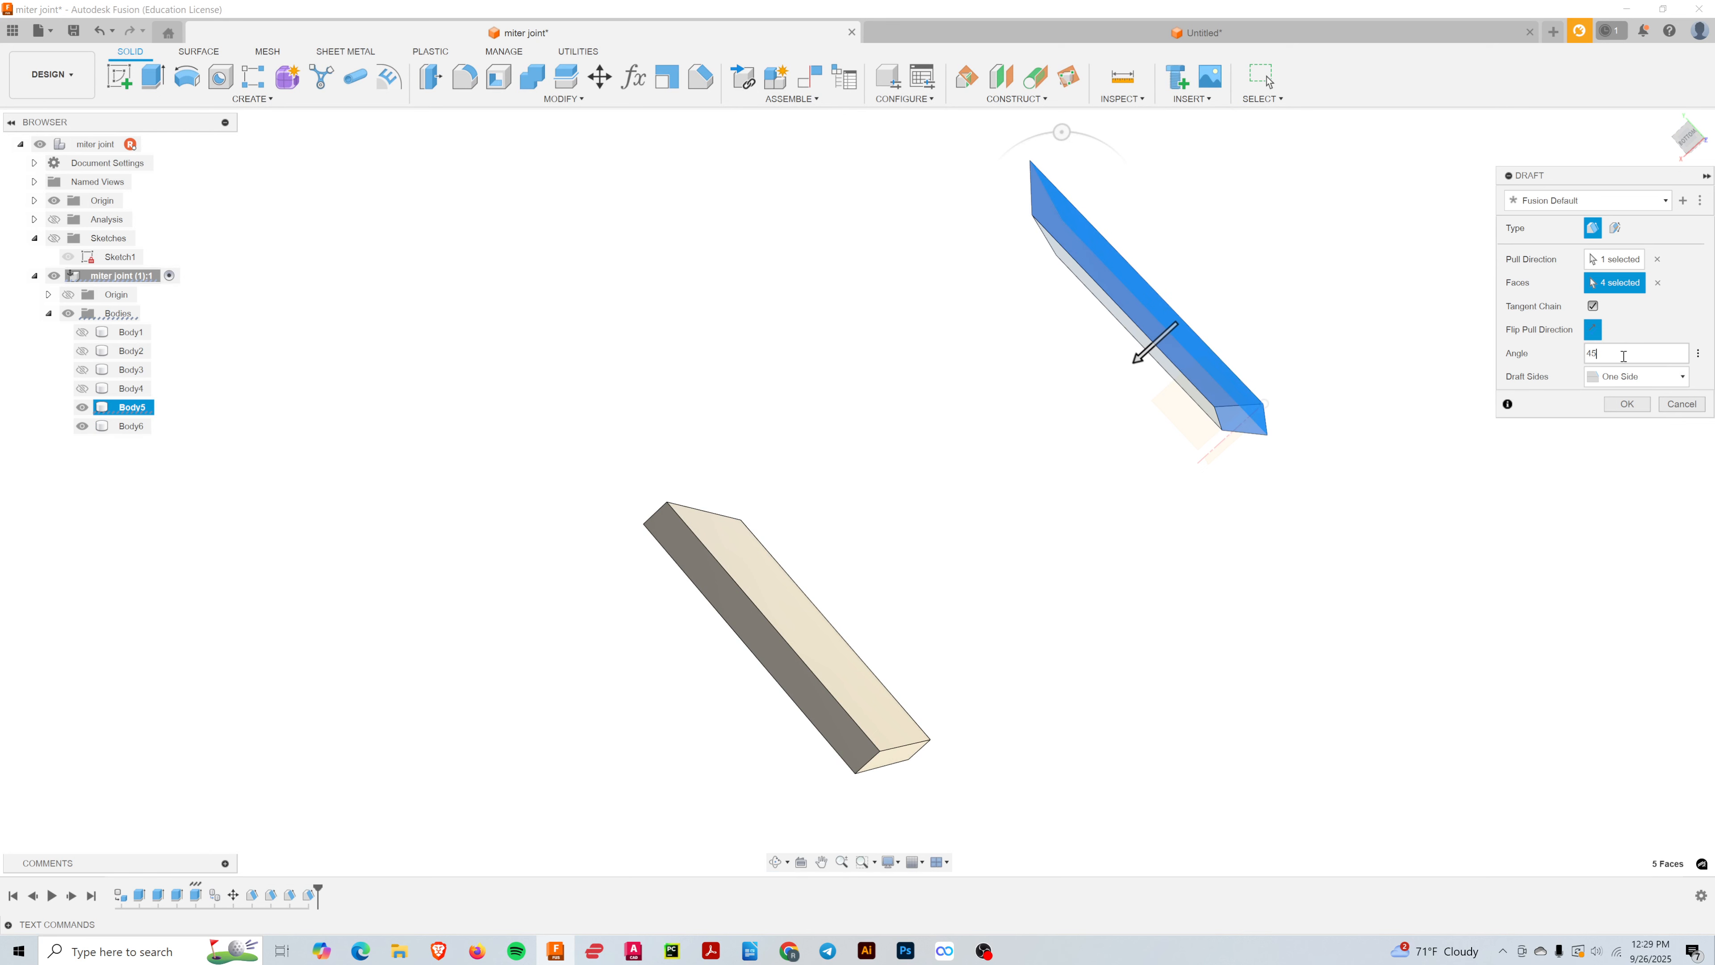
key(Return)
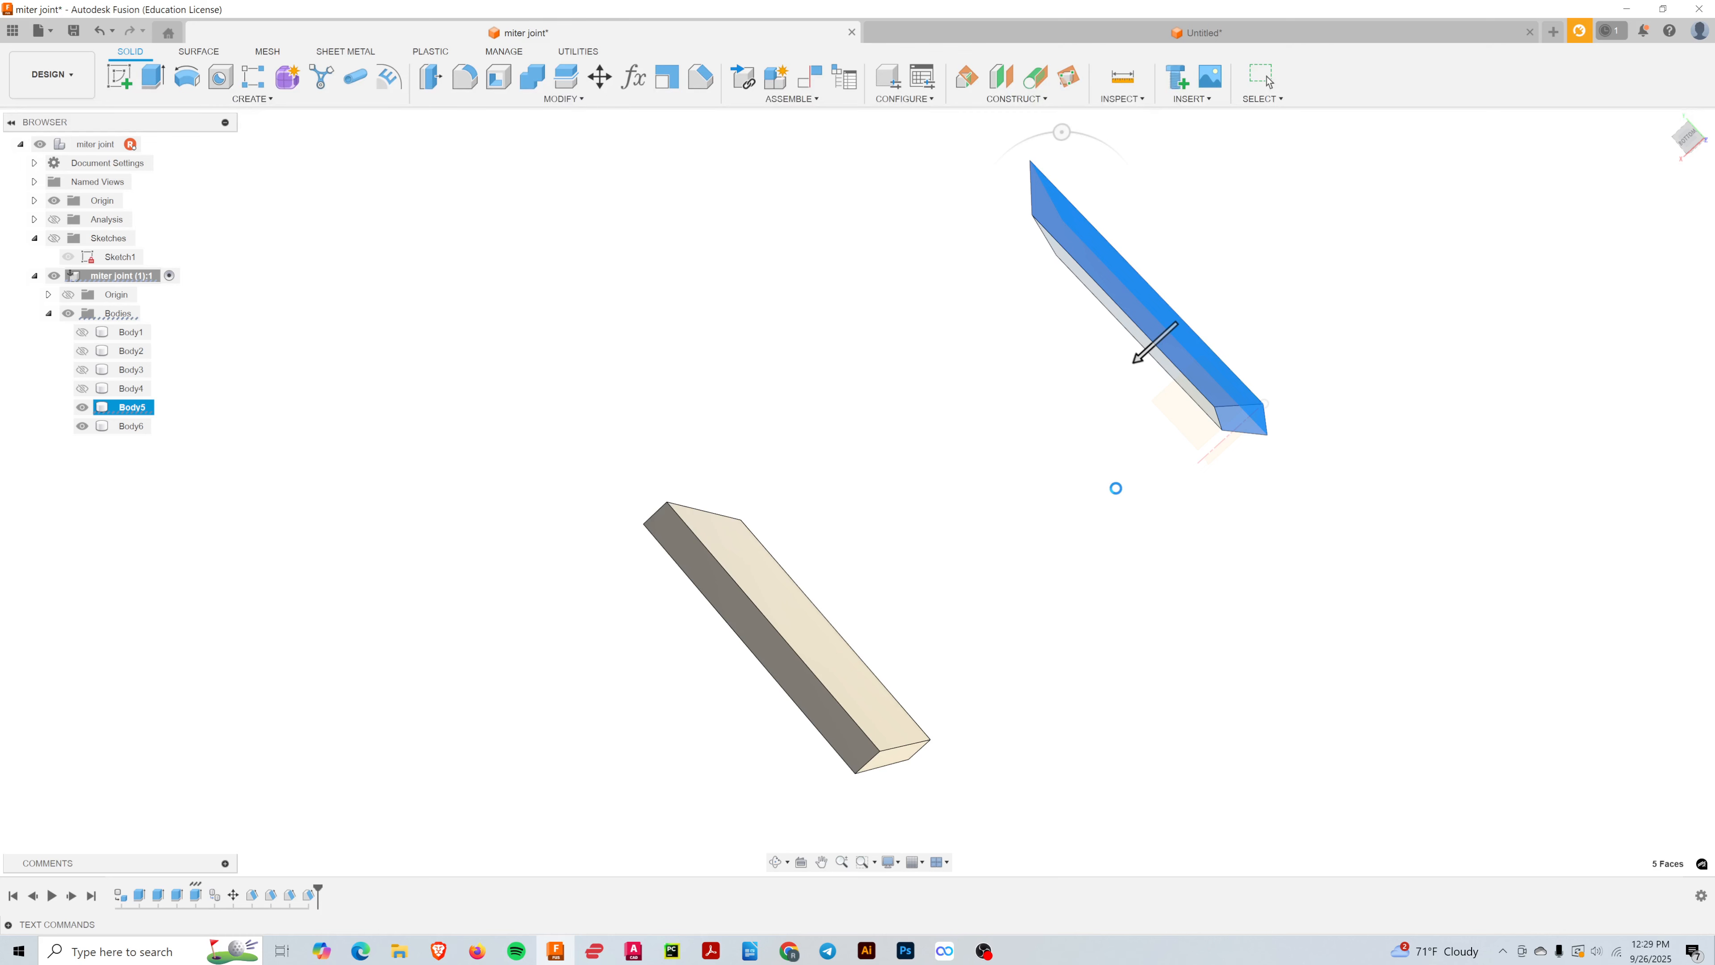
- Start a Draft on the end panel Body6 with its large outer face as pull direction, flipped to point into the panel
shift+middle_drag(1093, 485, 972, 579)
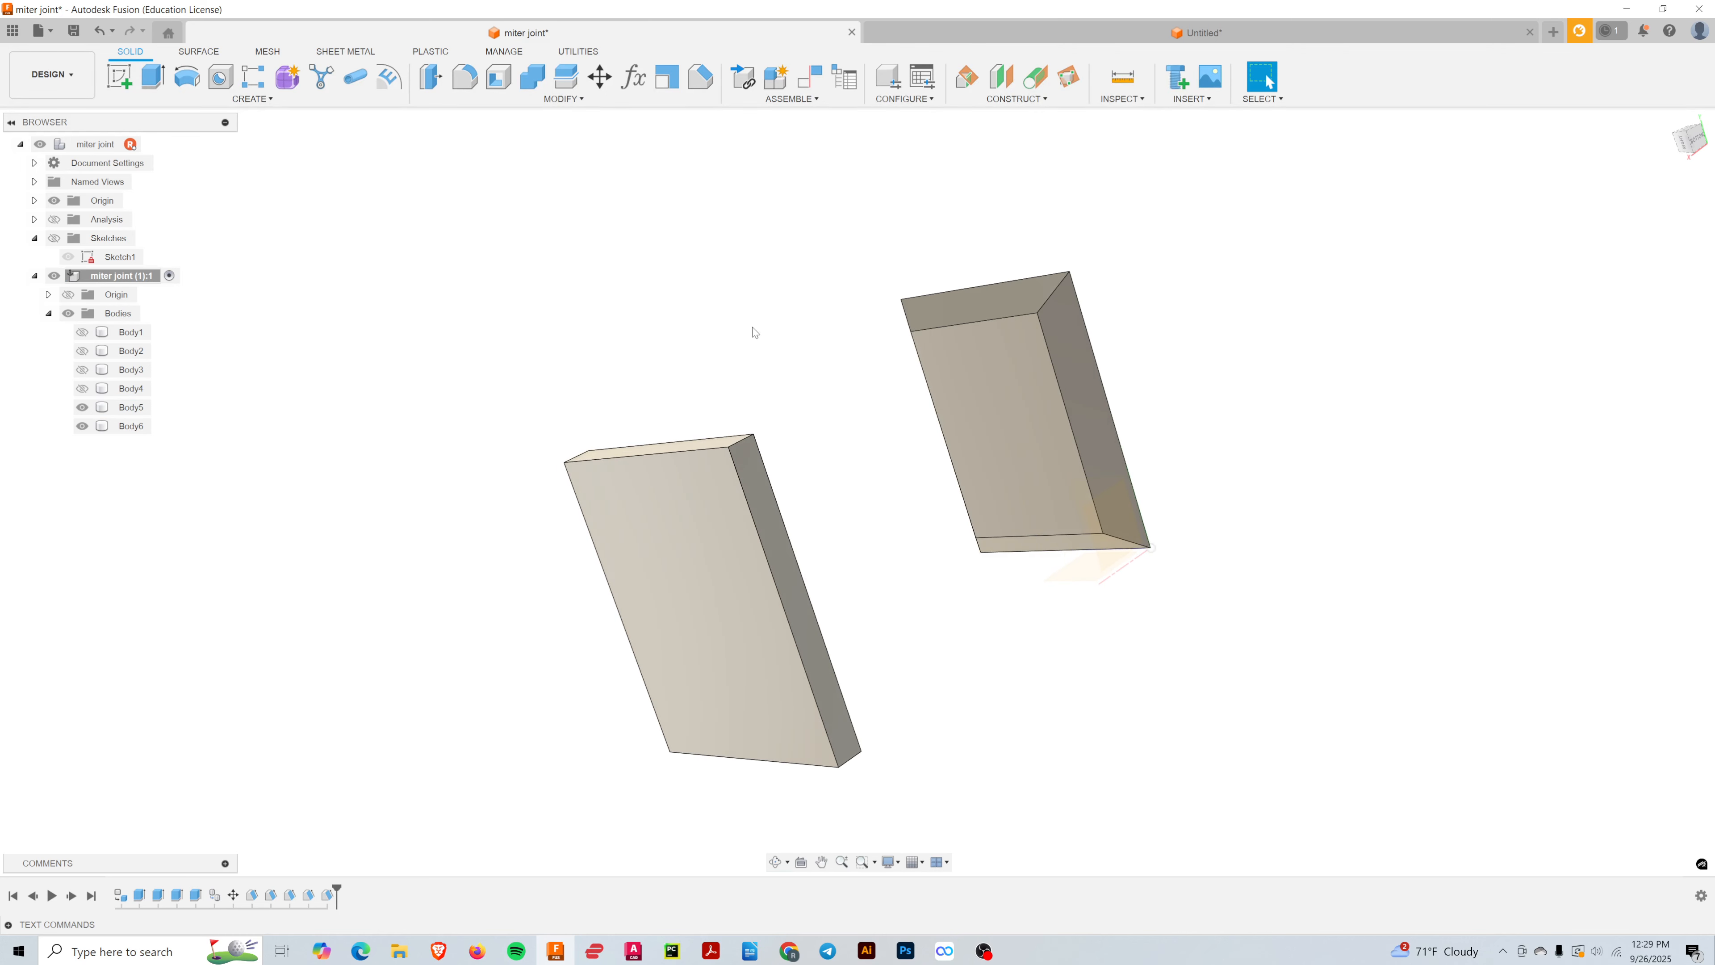
shift+middle_drag(755, 332, 723, 337)
middle_drag(747, 398, 746, 325)
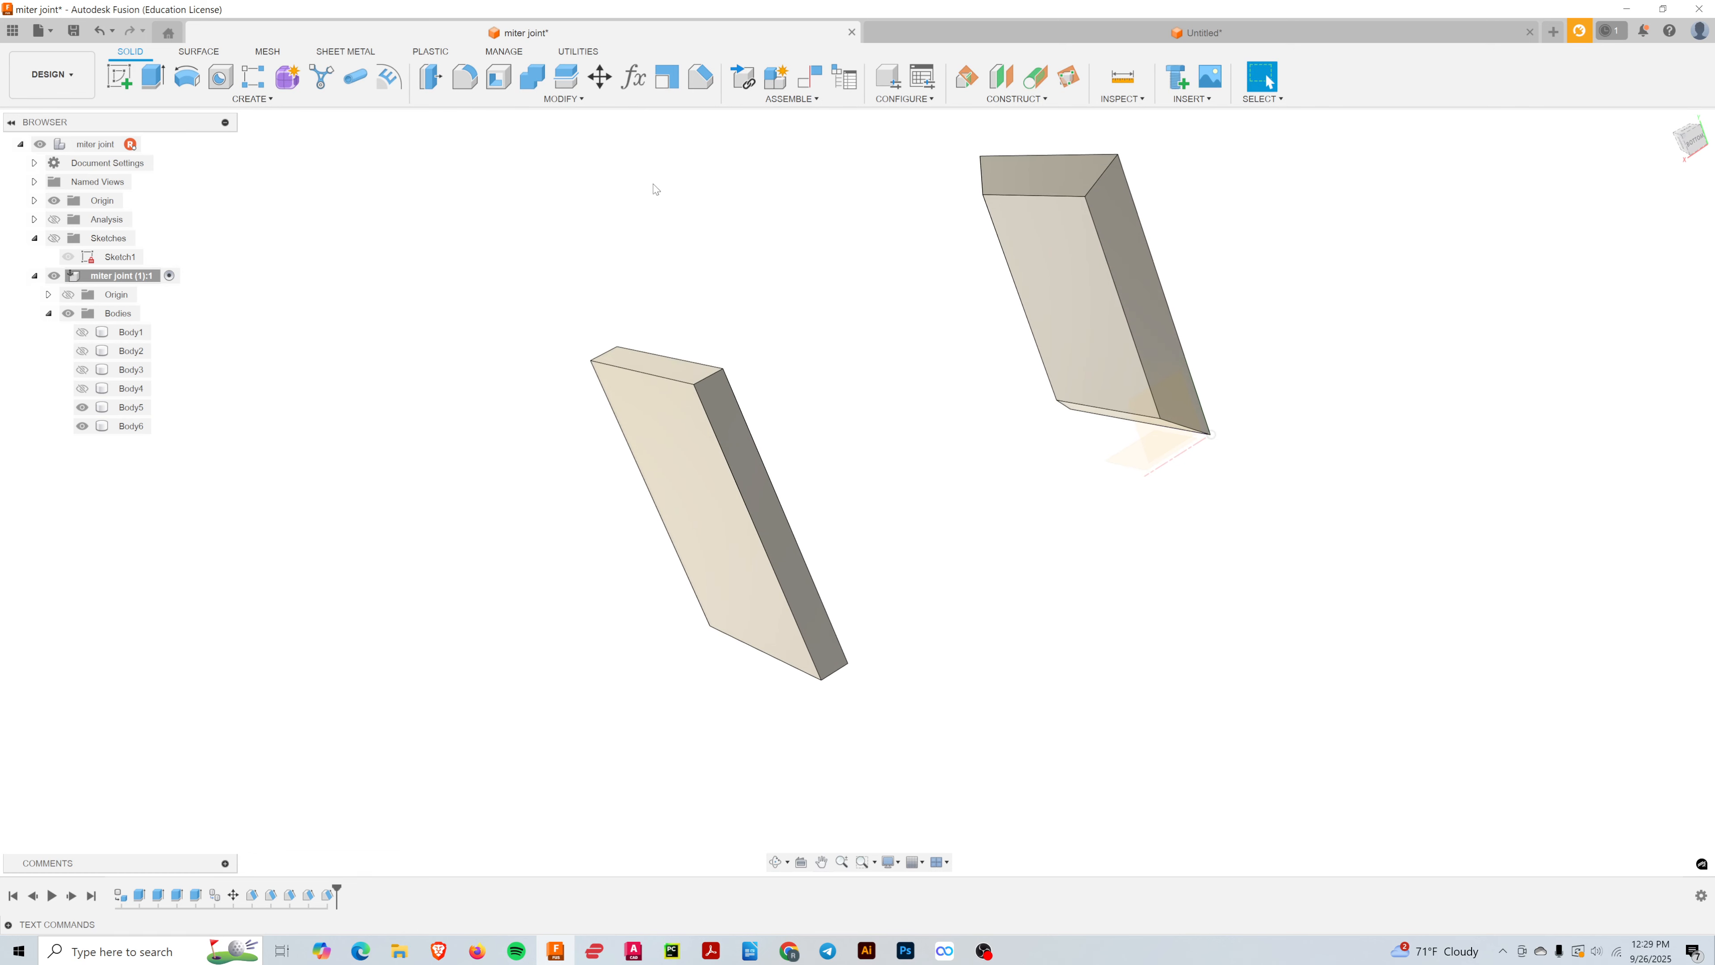
click(563, 99)
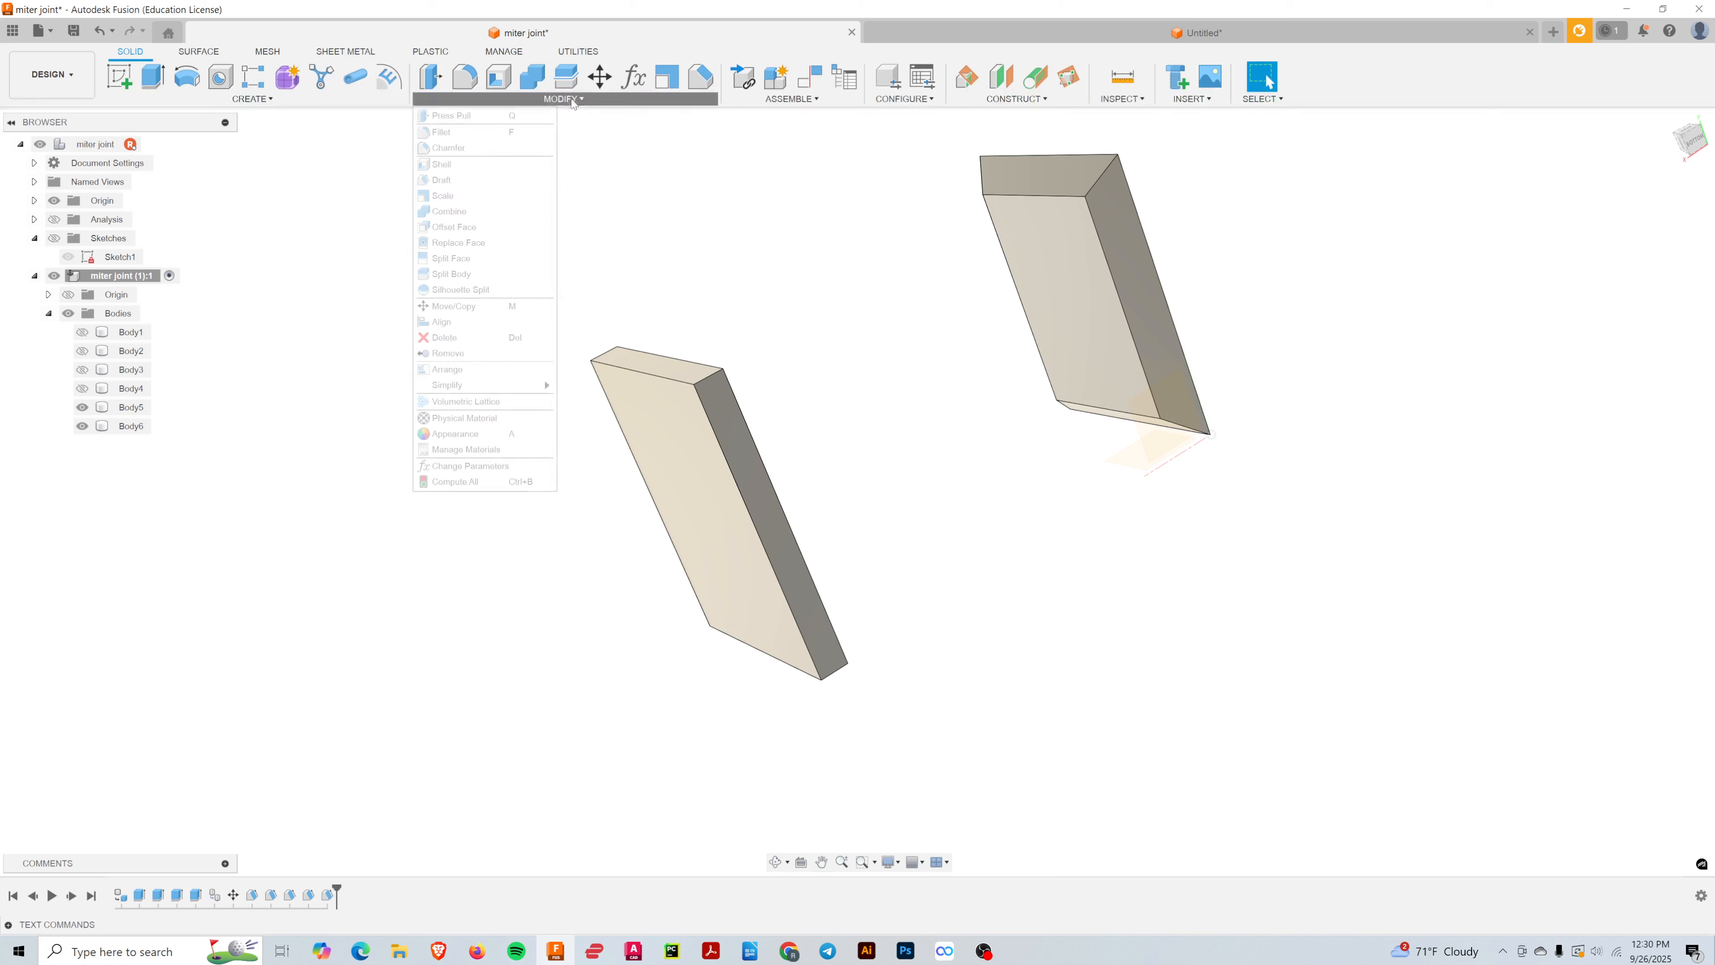
click(477, 184)
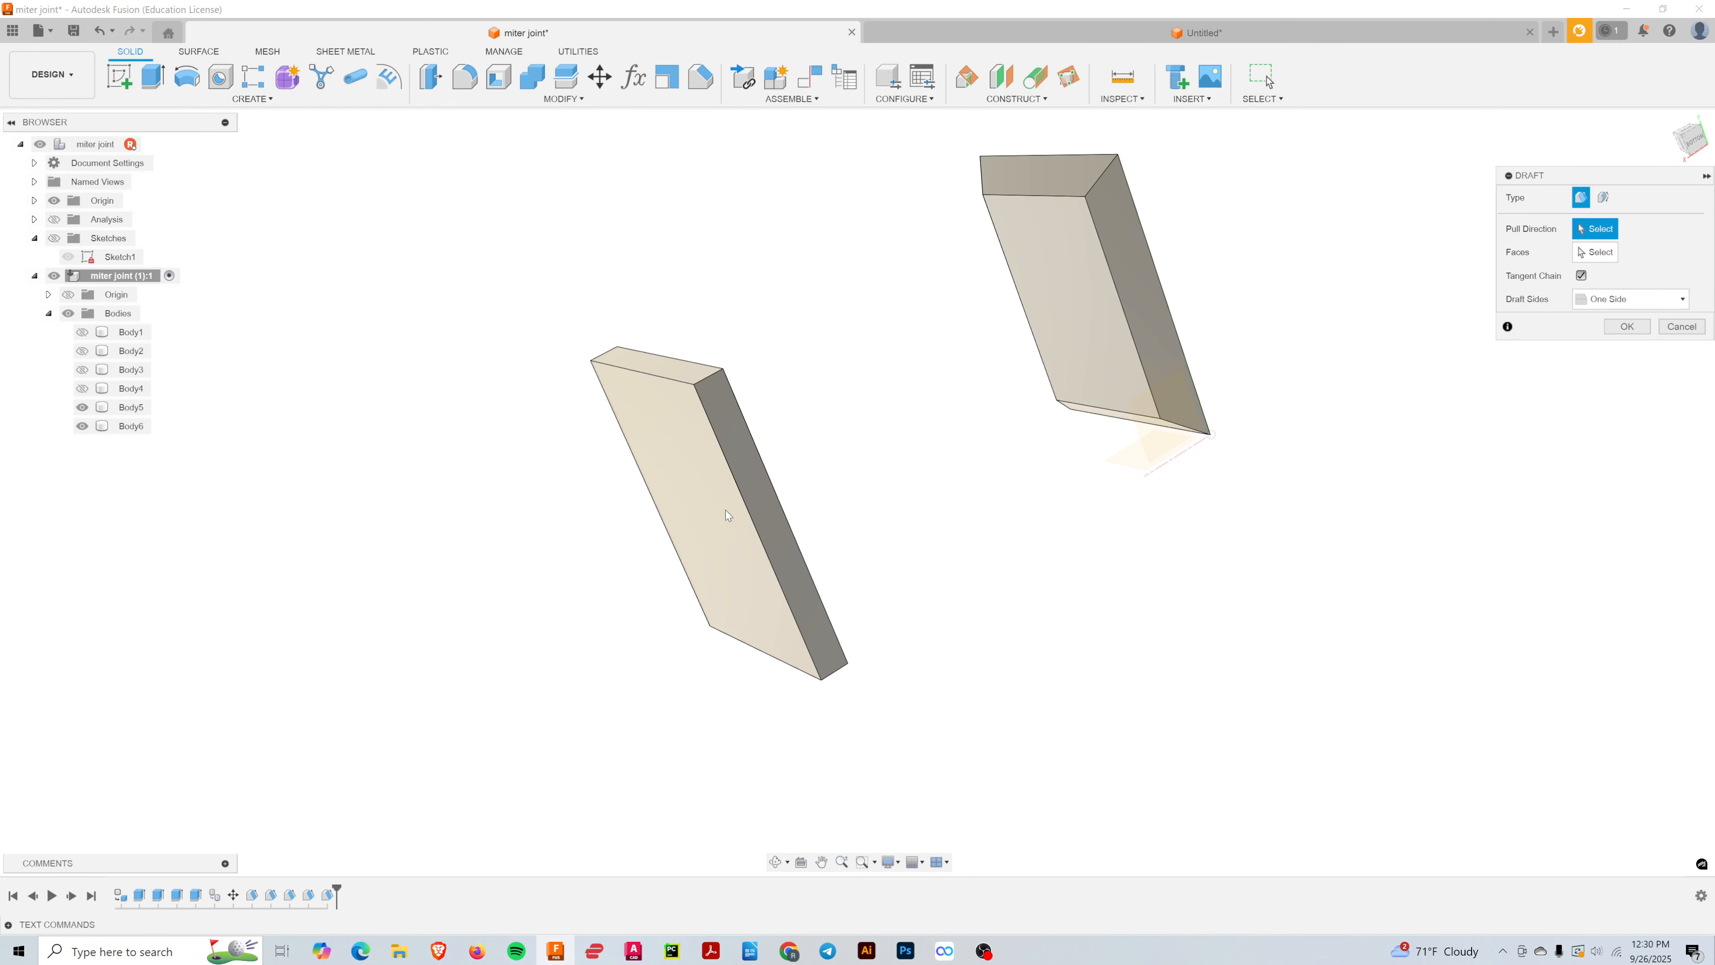
click(689, 562)
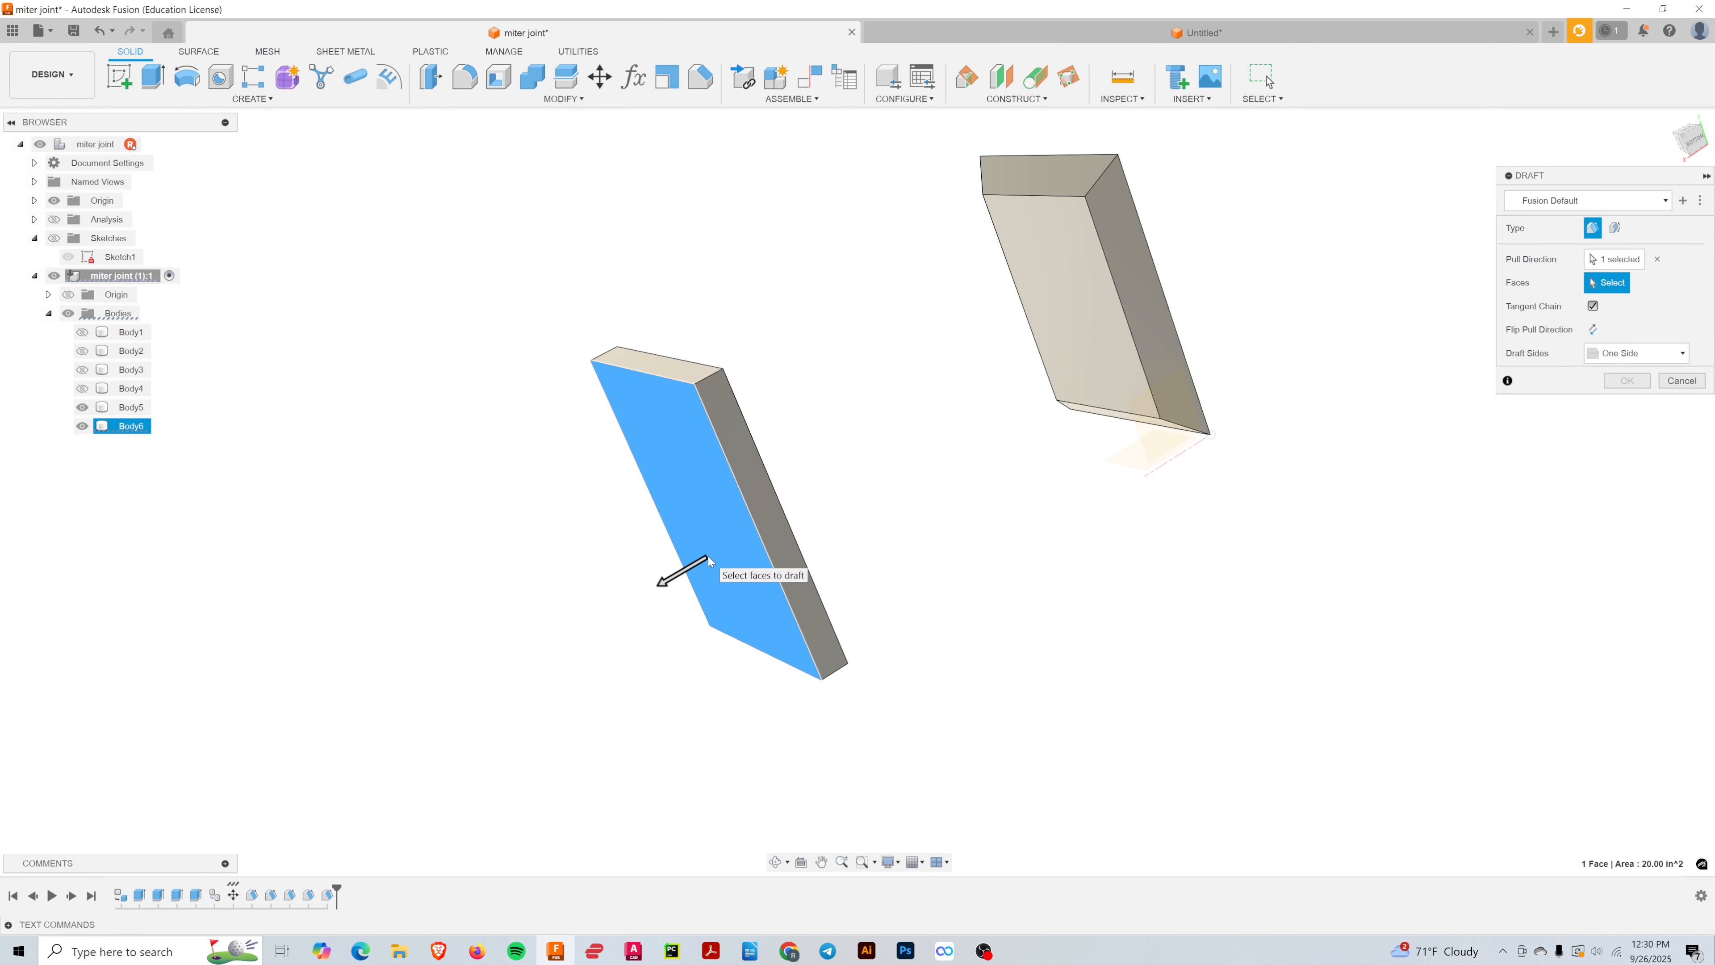
click(686, 565)
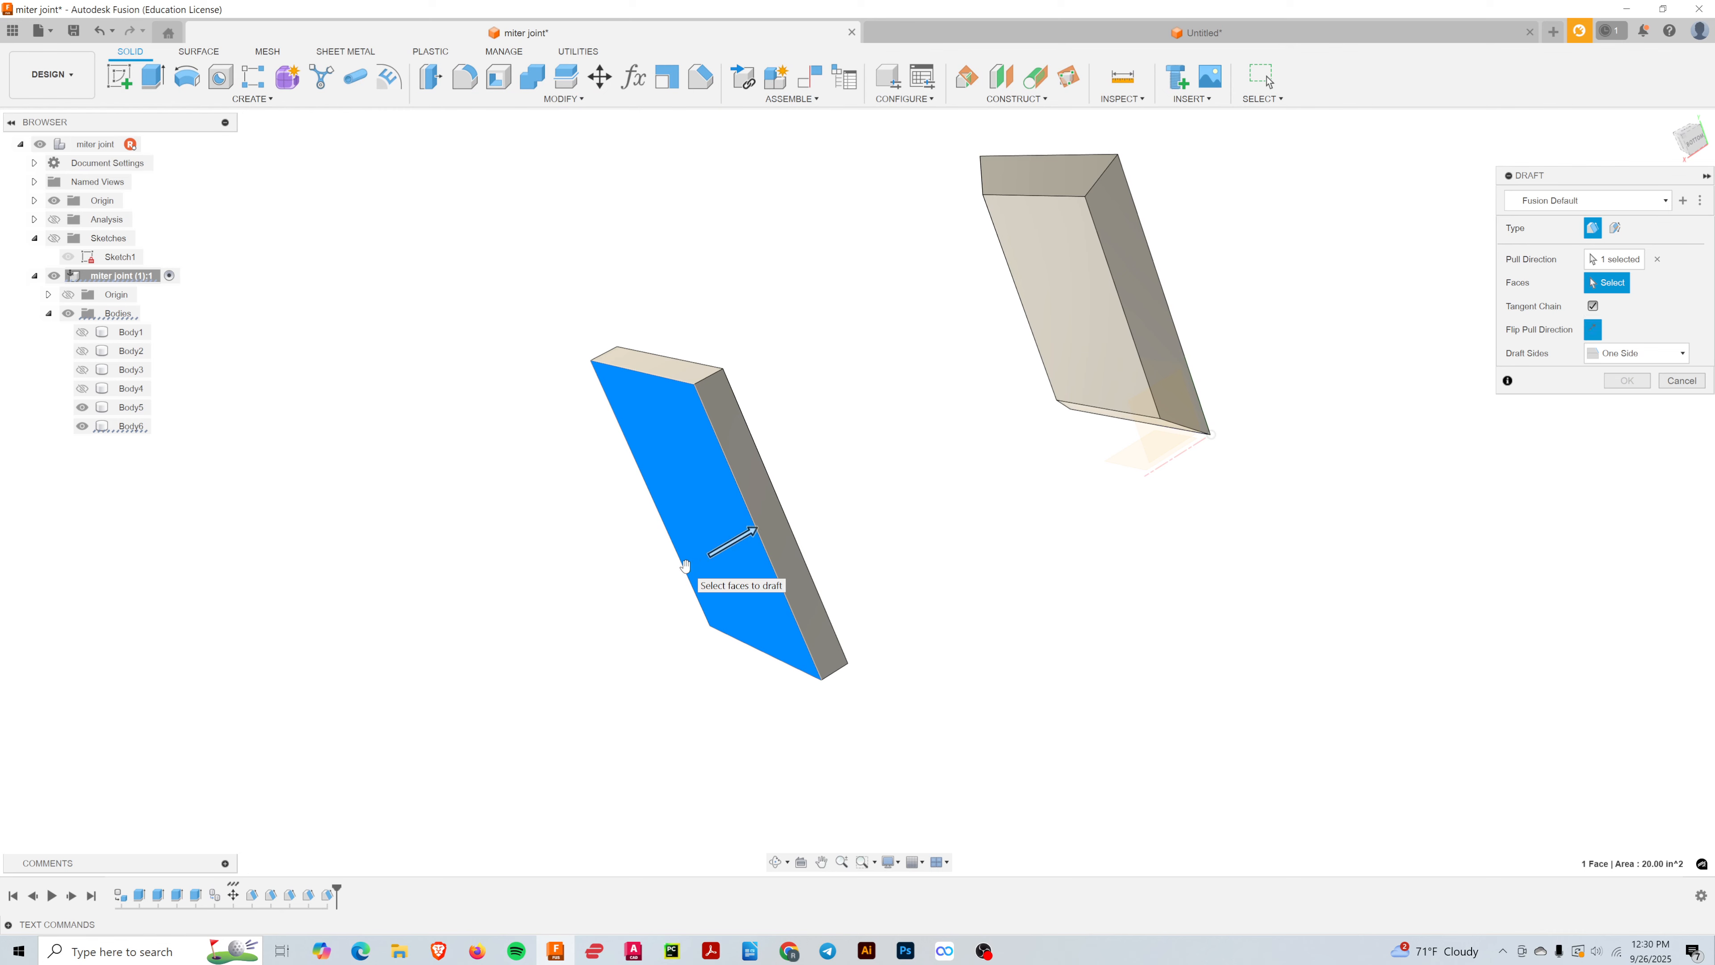
- Draft all four edge faces of Body6 one-sided at 45 degrees
click(778, 543)
click(669, 373)
shift+middle_drag(670, 373, 810, 449)
click(924, 642)
mouse_move(924, 642)
shift+middle_down()
mouse_move(850, 598)
mouse_move(911, 653)
shift+middle_up()
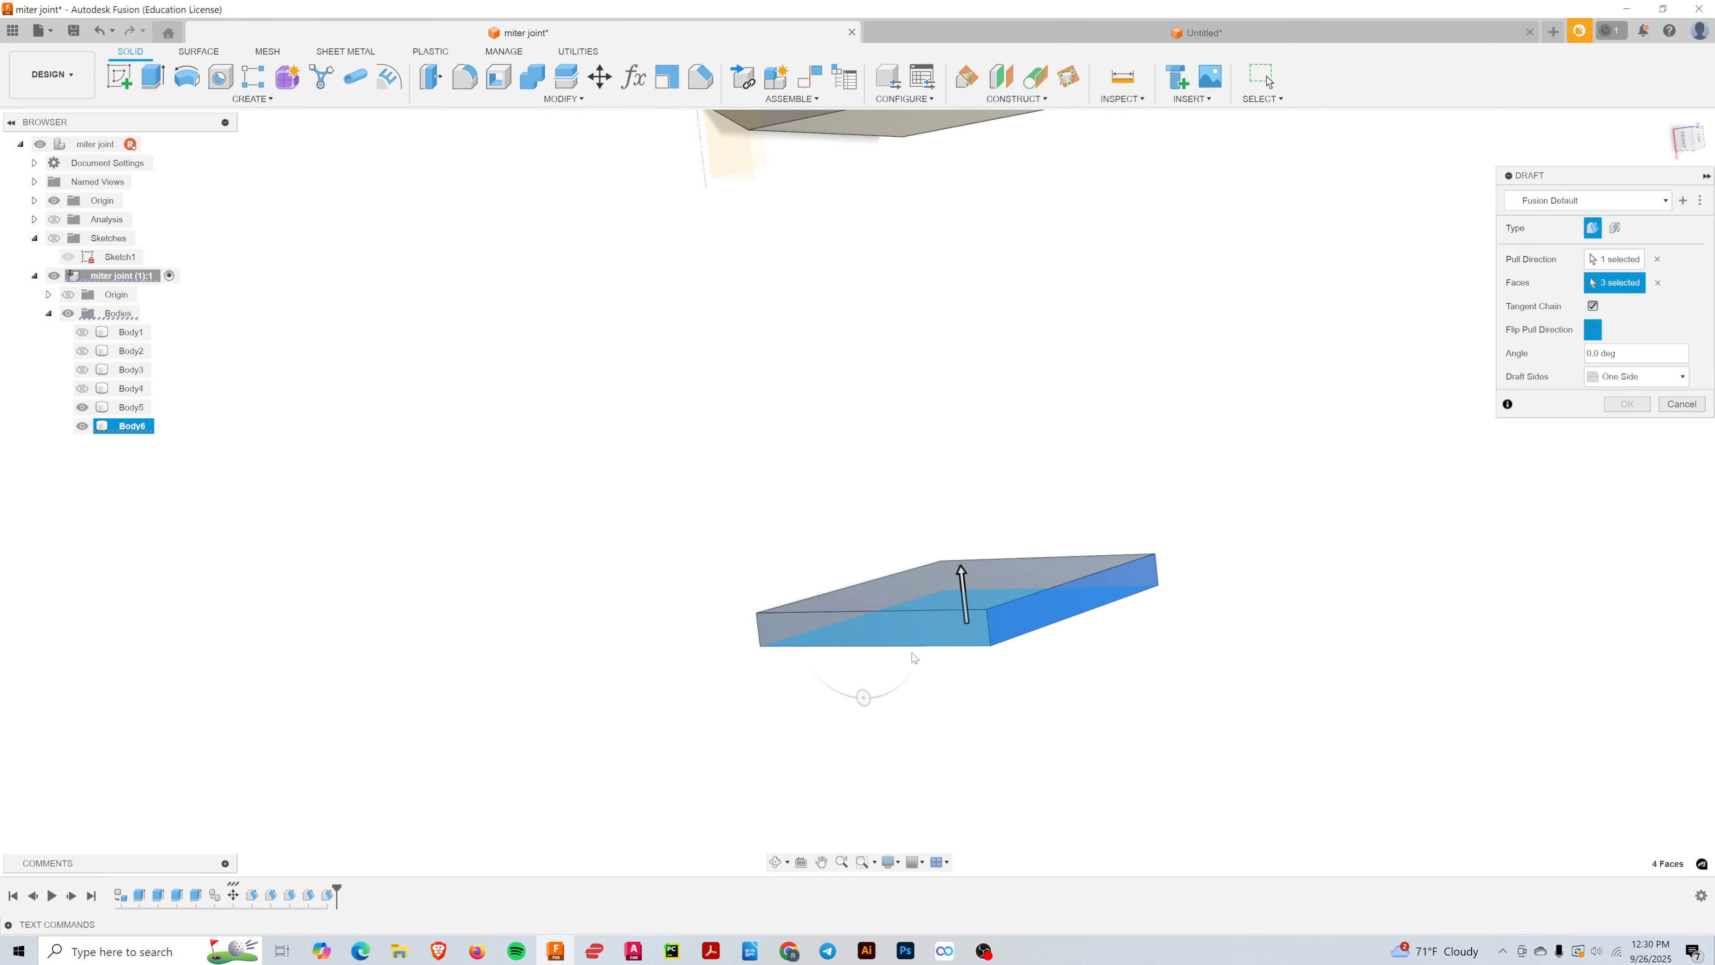
click(911, 646)
click(1612, 354)
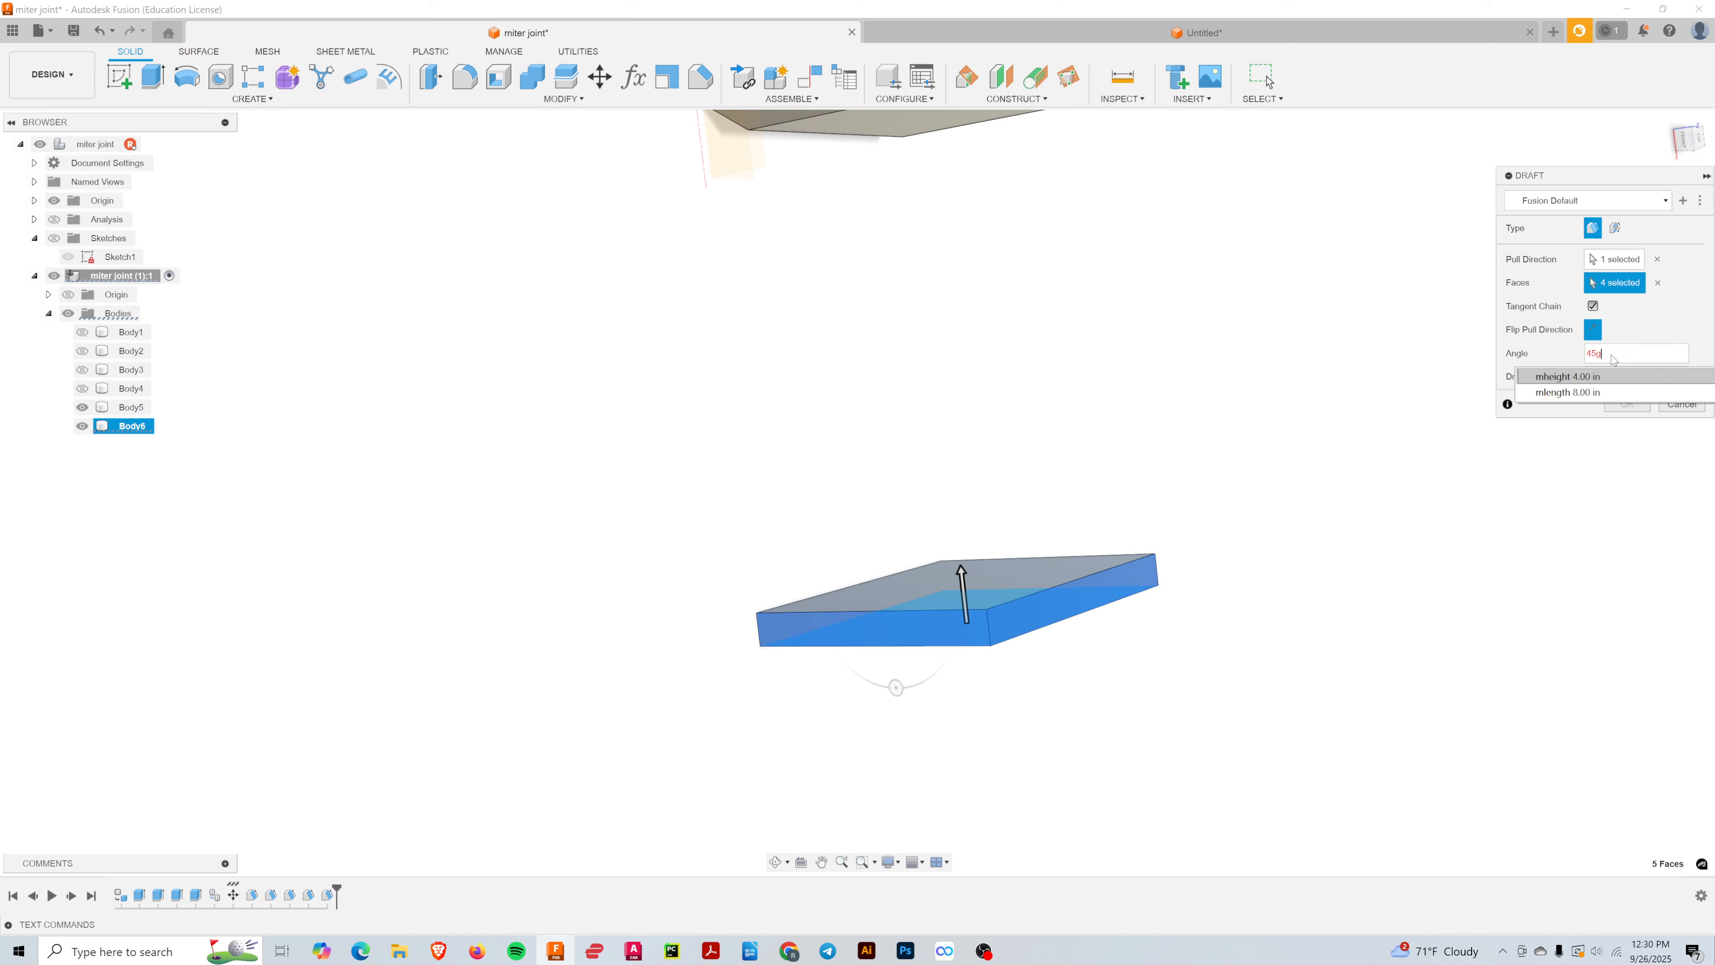
key(Return)
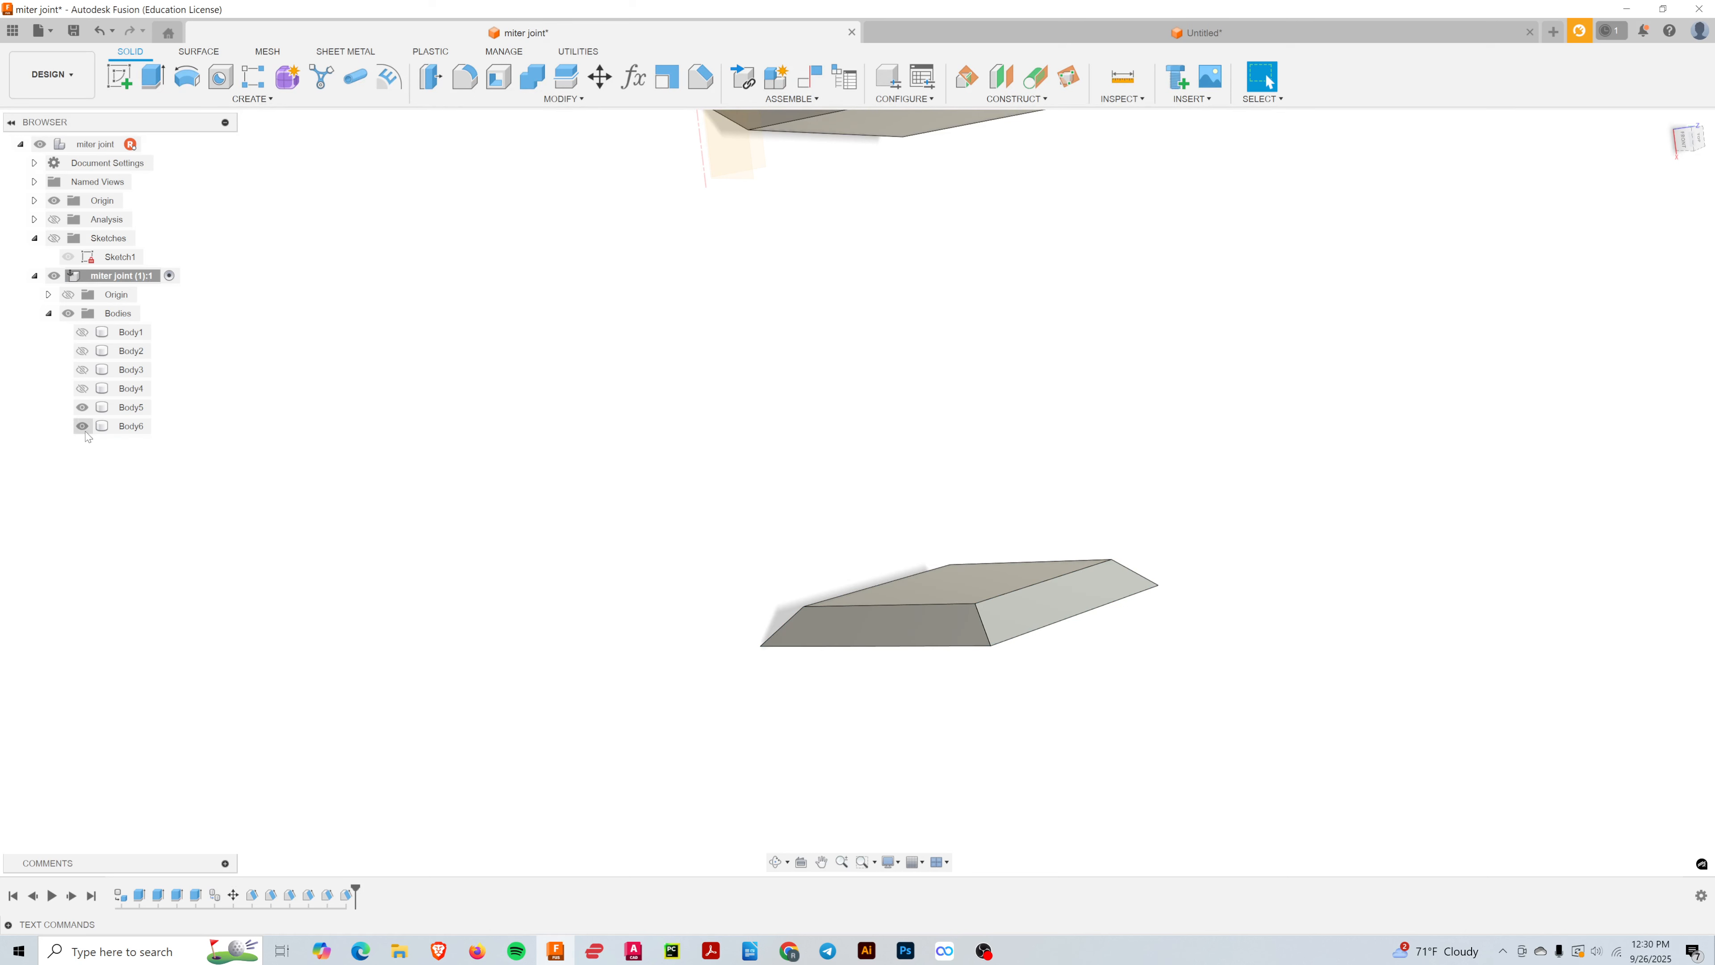
- Show the side boards Body1 to Body4 again and examine the outer corners of the complete box
click(82, 389)
click(82, 369)
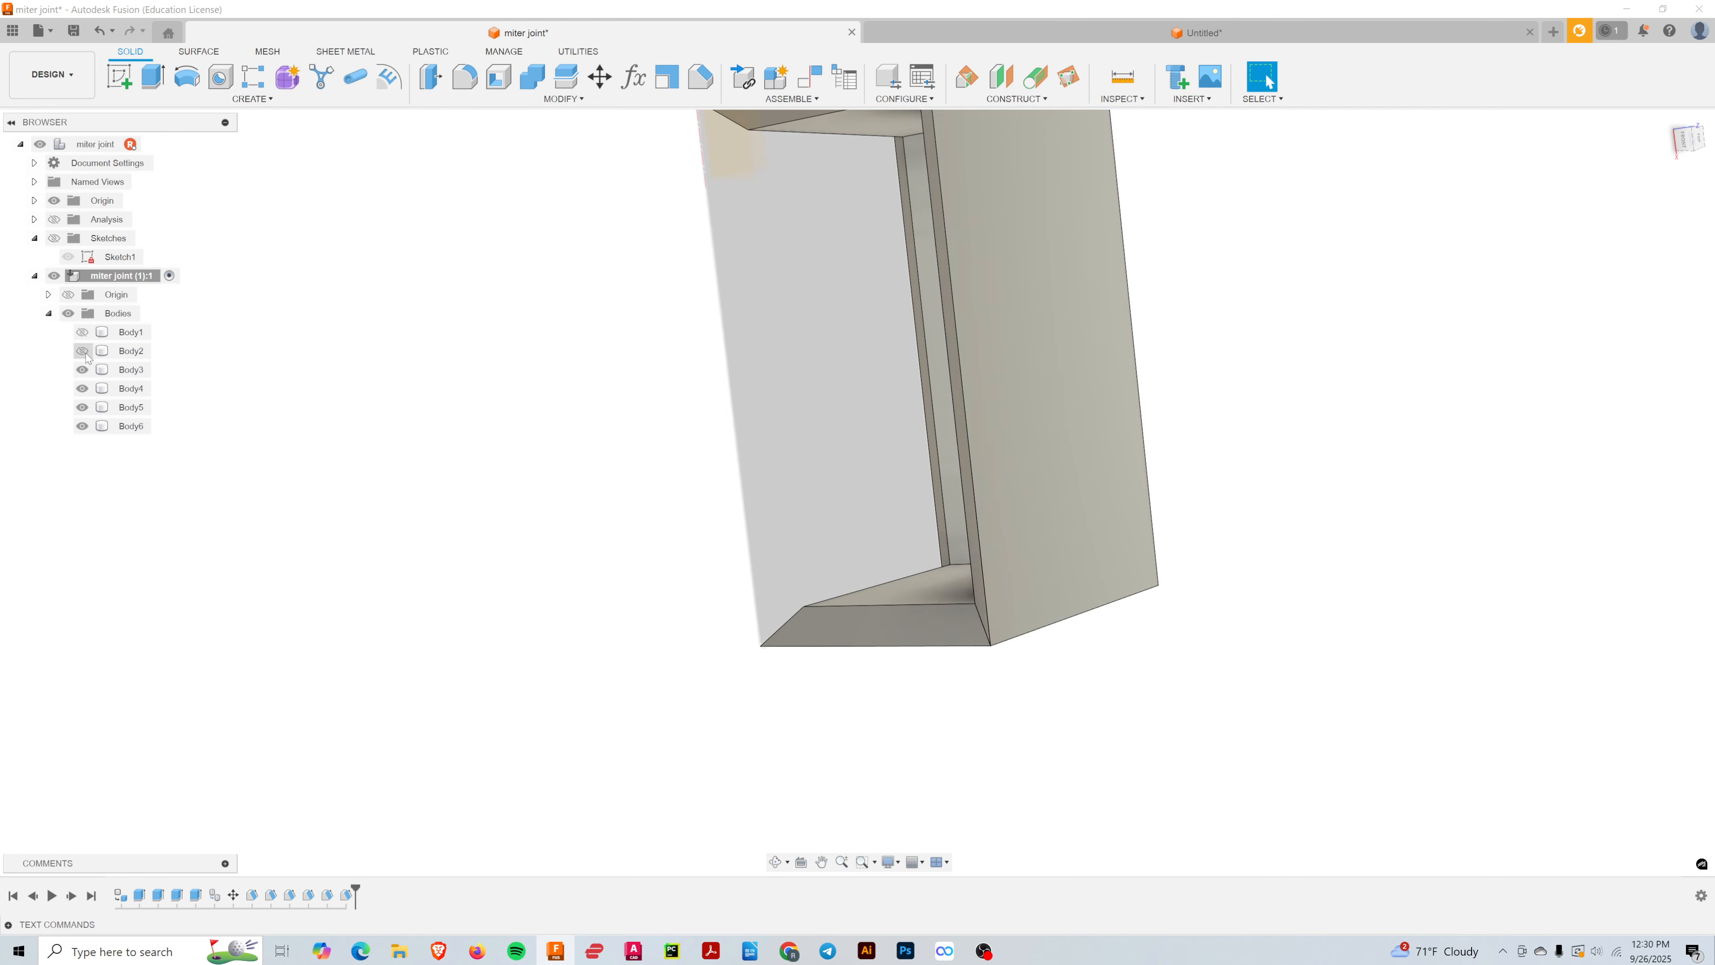
click(83, 351)
click(83, 332)
scroll(690, 589, down, 3)
shift+middle_drag(811, 701, 708, 500)
scroll(825, 443, up, 4)
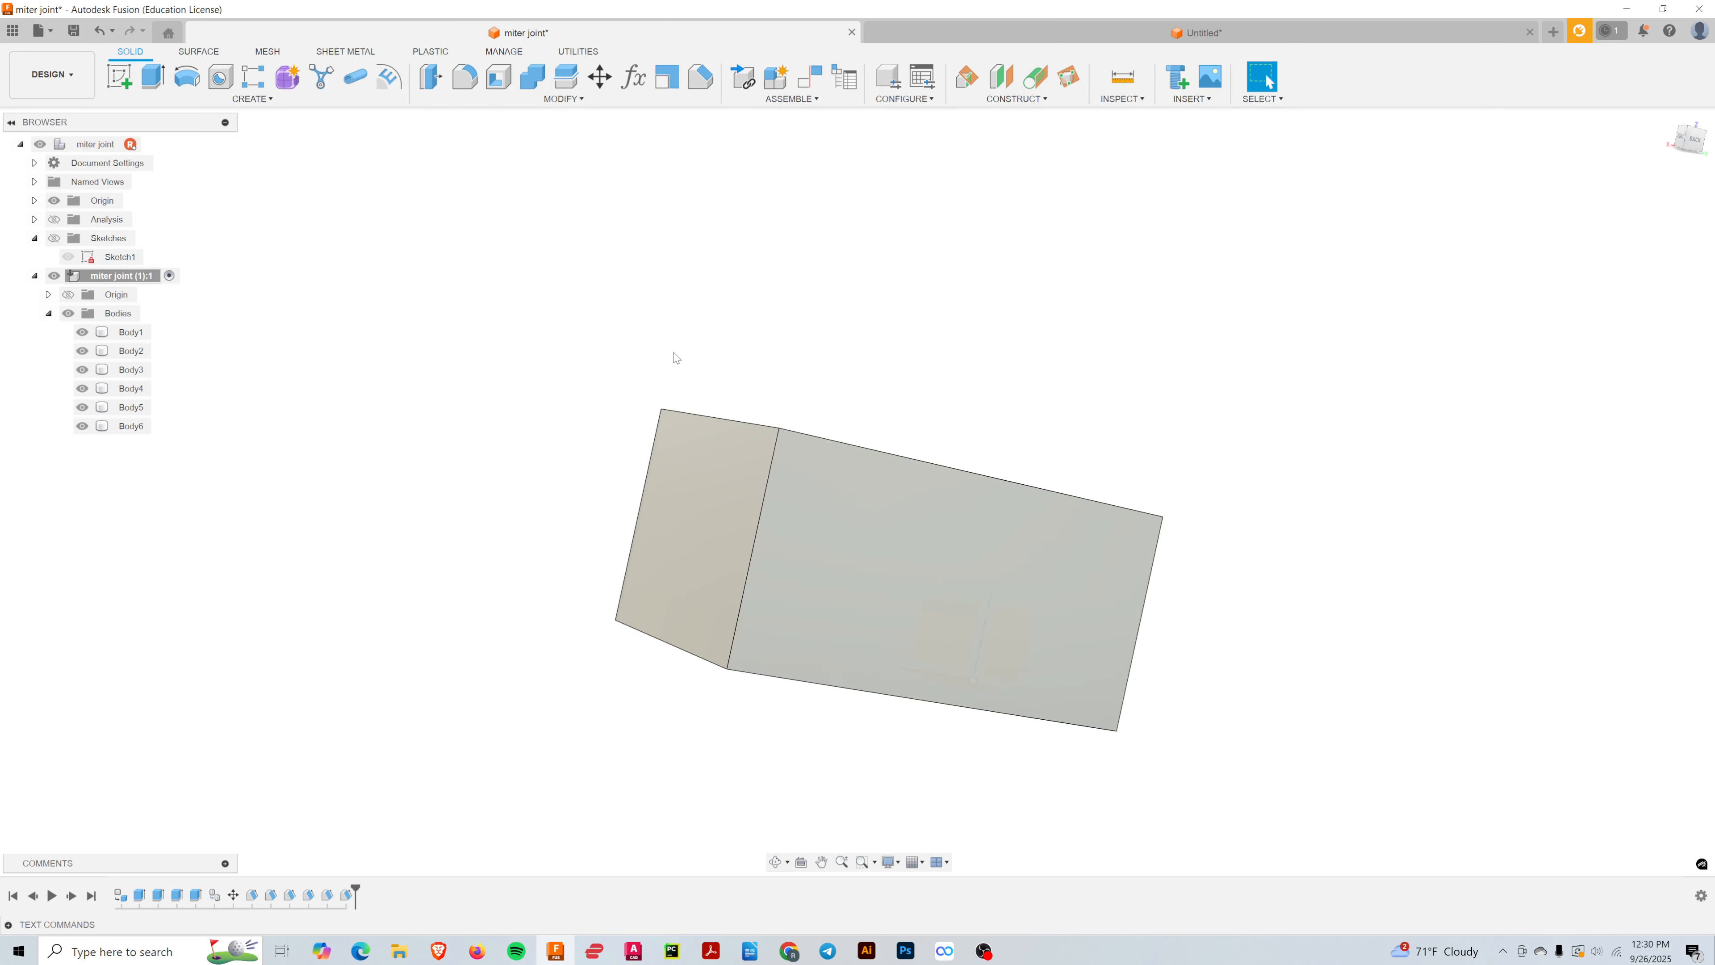
- Examine the closed box from outside and with the section analysis shown to check the mitered corners, and hide the section again
shift+middle_drag(676, 357, 635, 452)
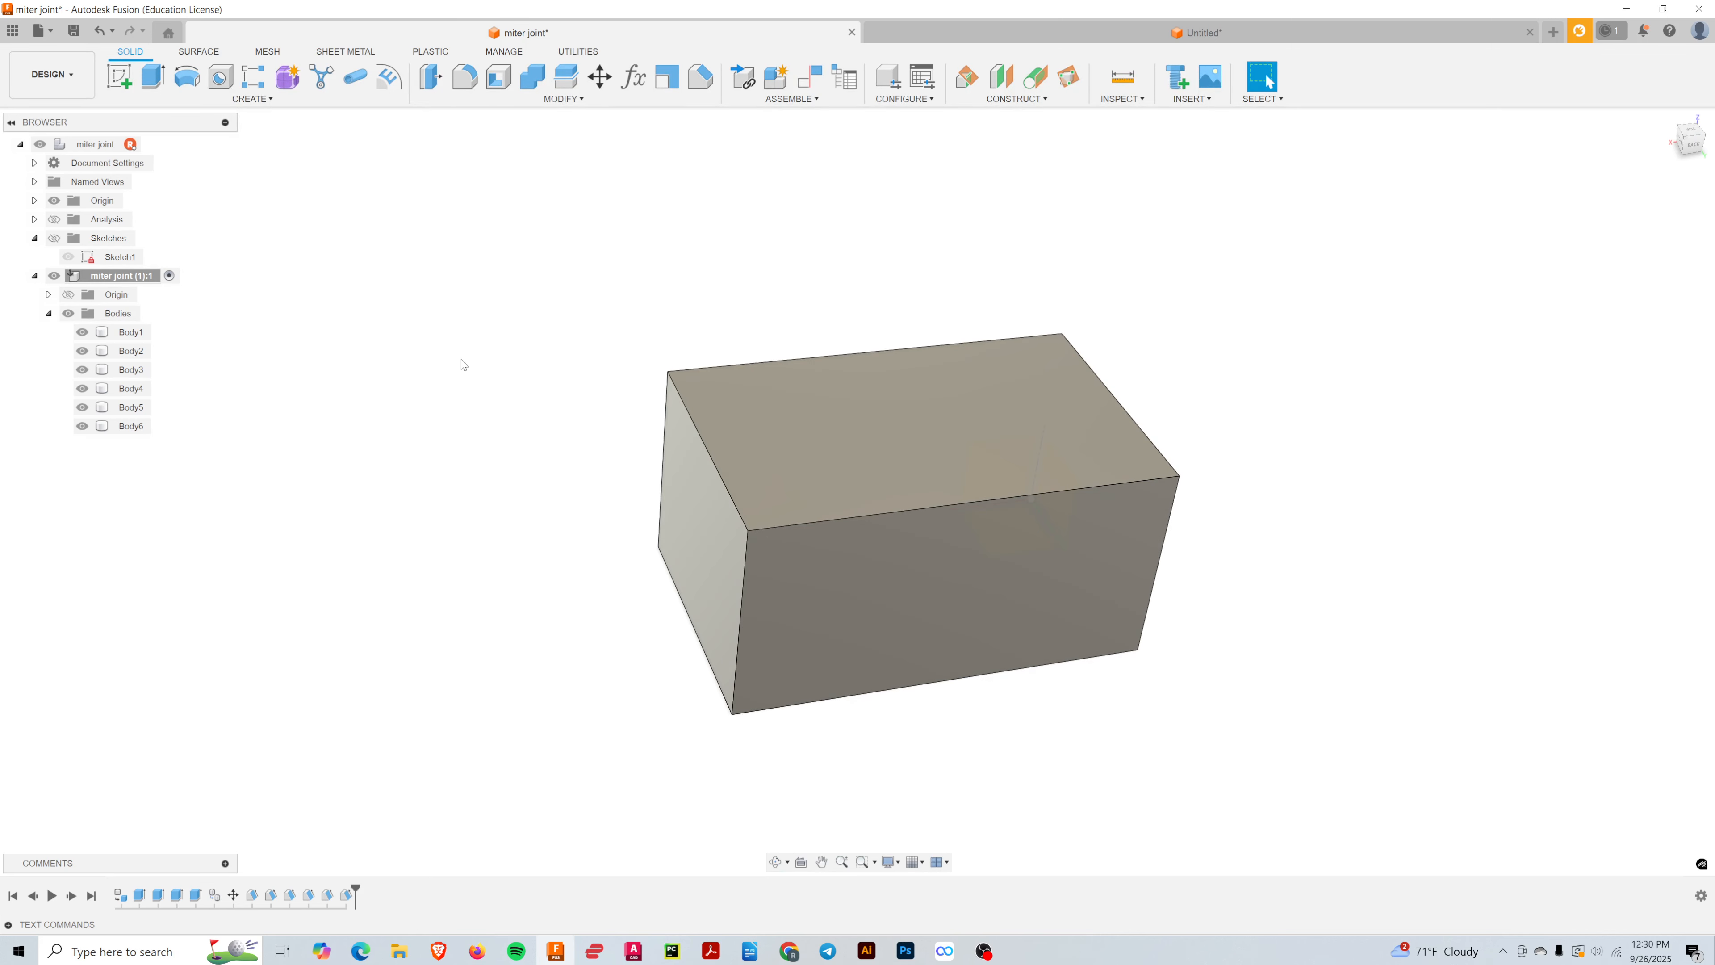
shift+middle_drag(463, 365, 443, 324)
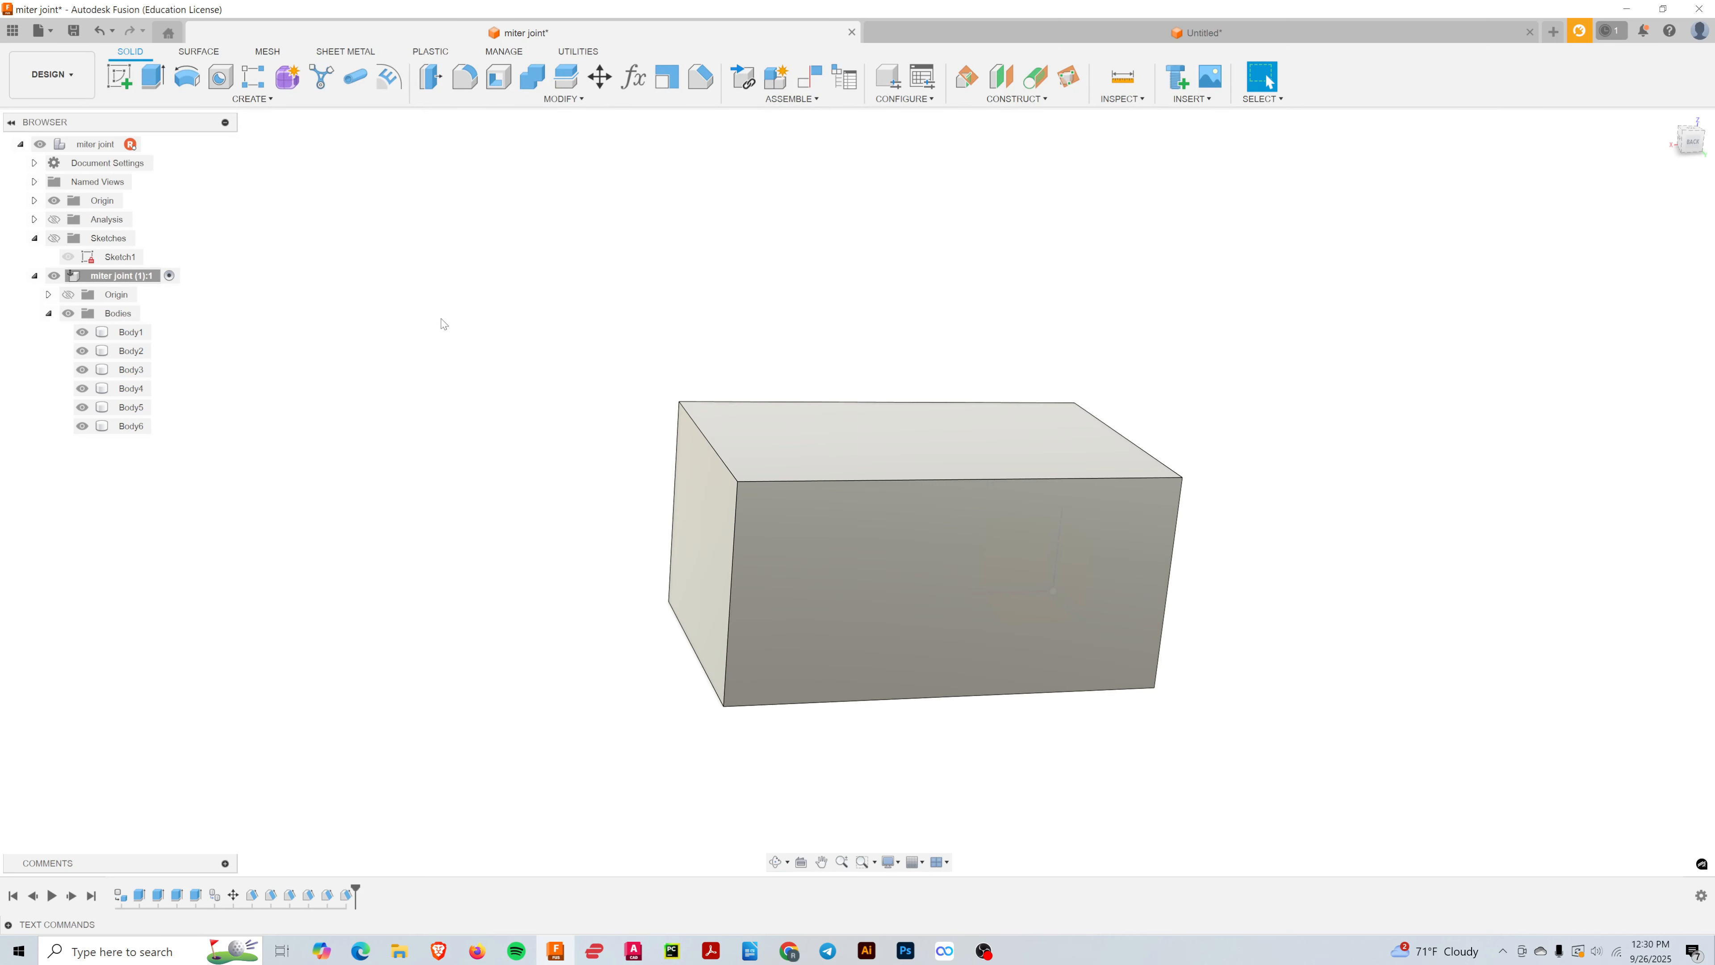
click(54, 219)
shift+middle_drag(1051, 637, 876, 638)
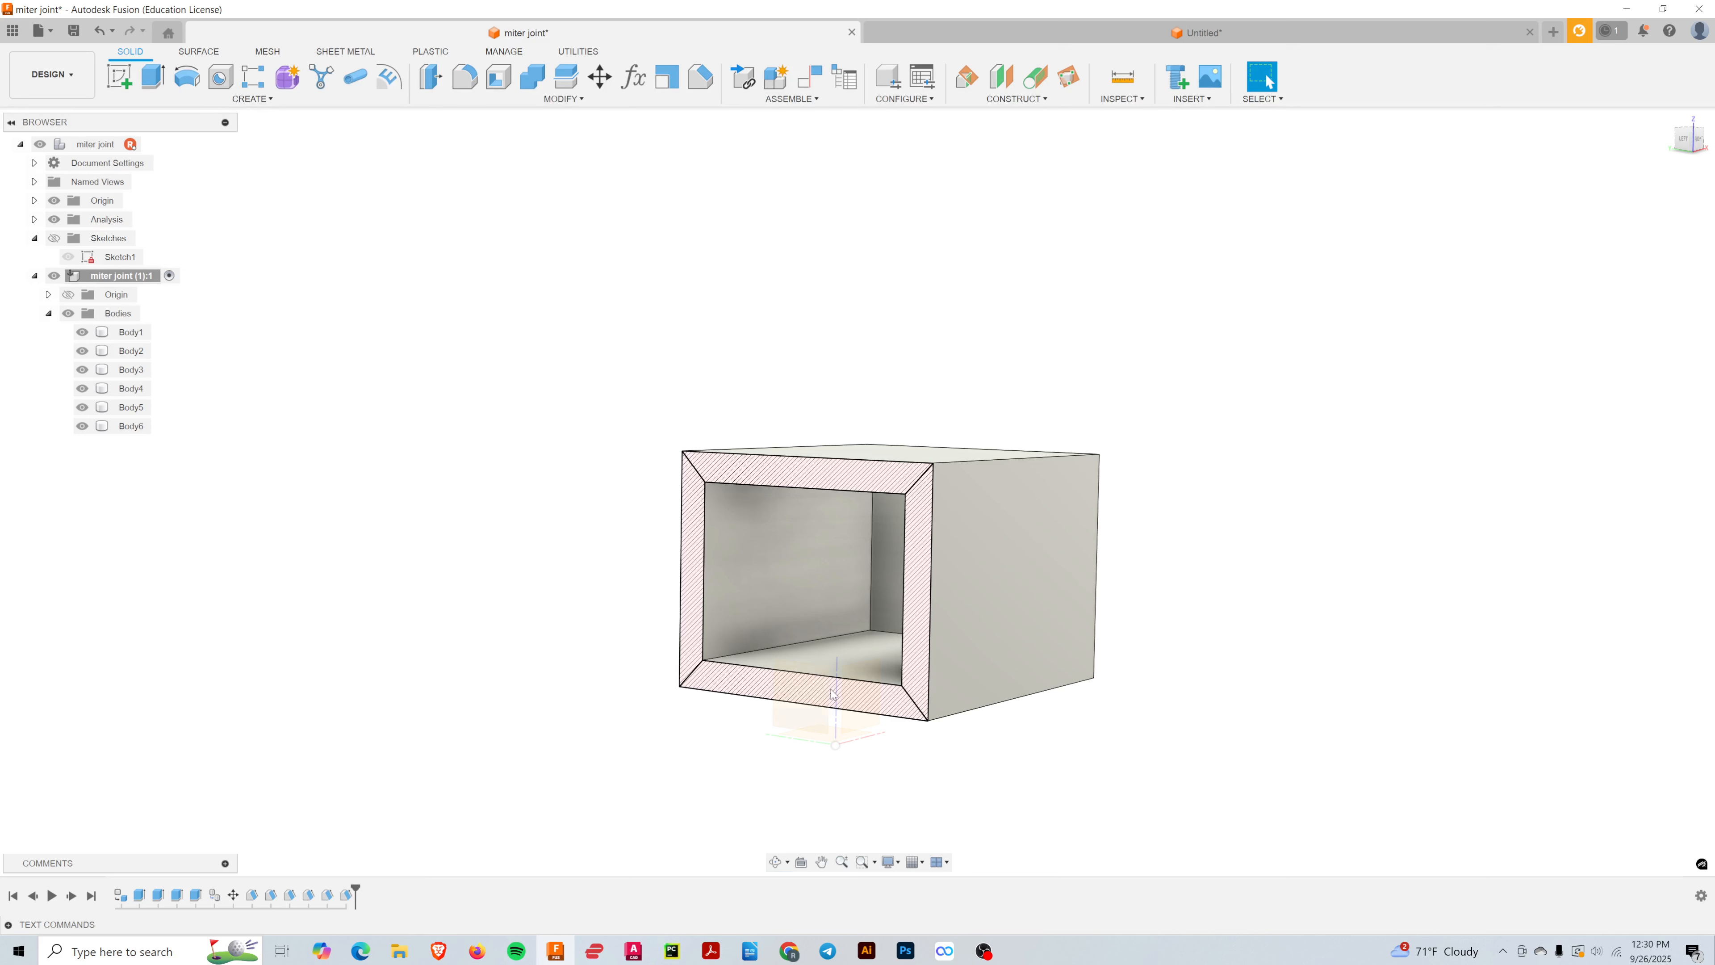
click(54, 221)
click(53, 221)
scroll(813, 644, up, 2)
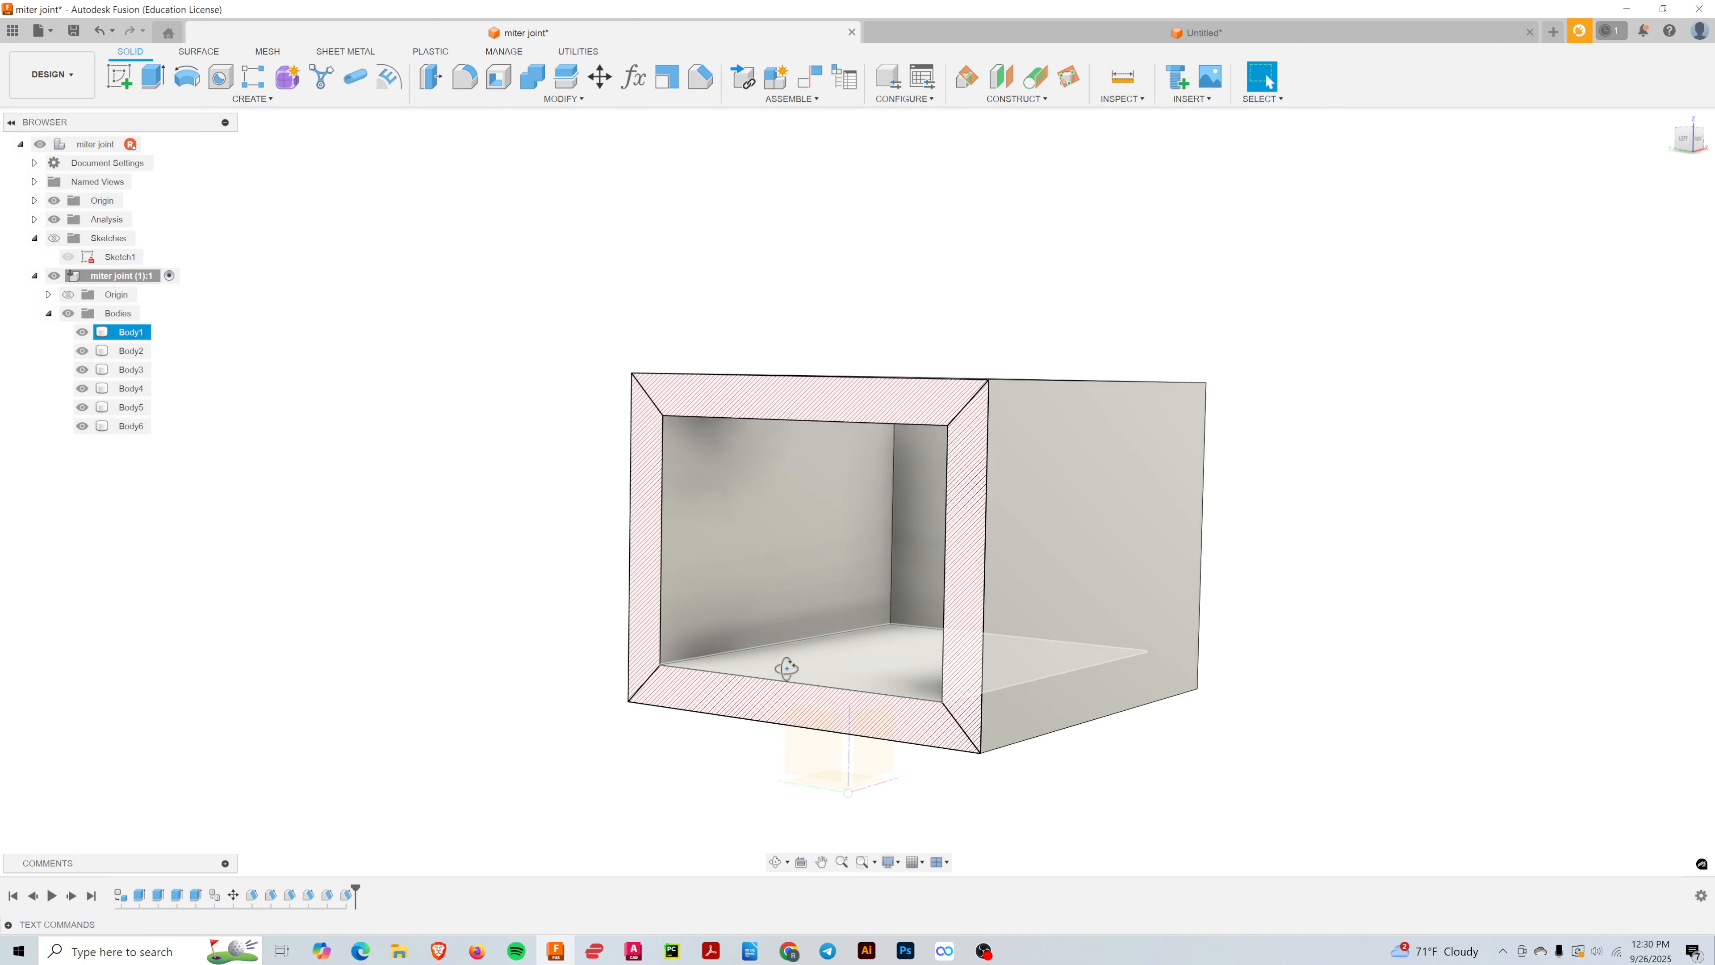
shift+middle_drag(787, 670, 857, 669)
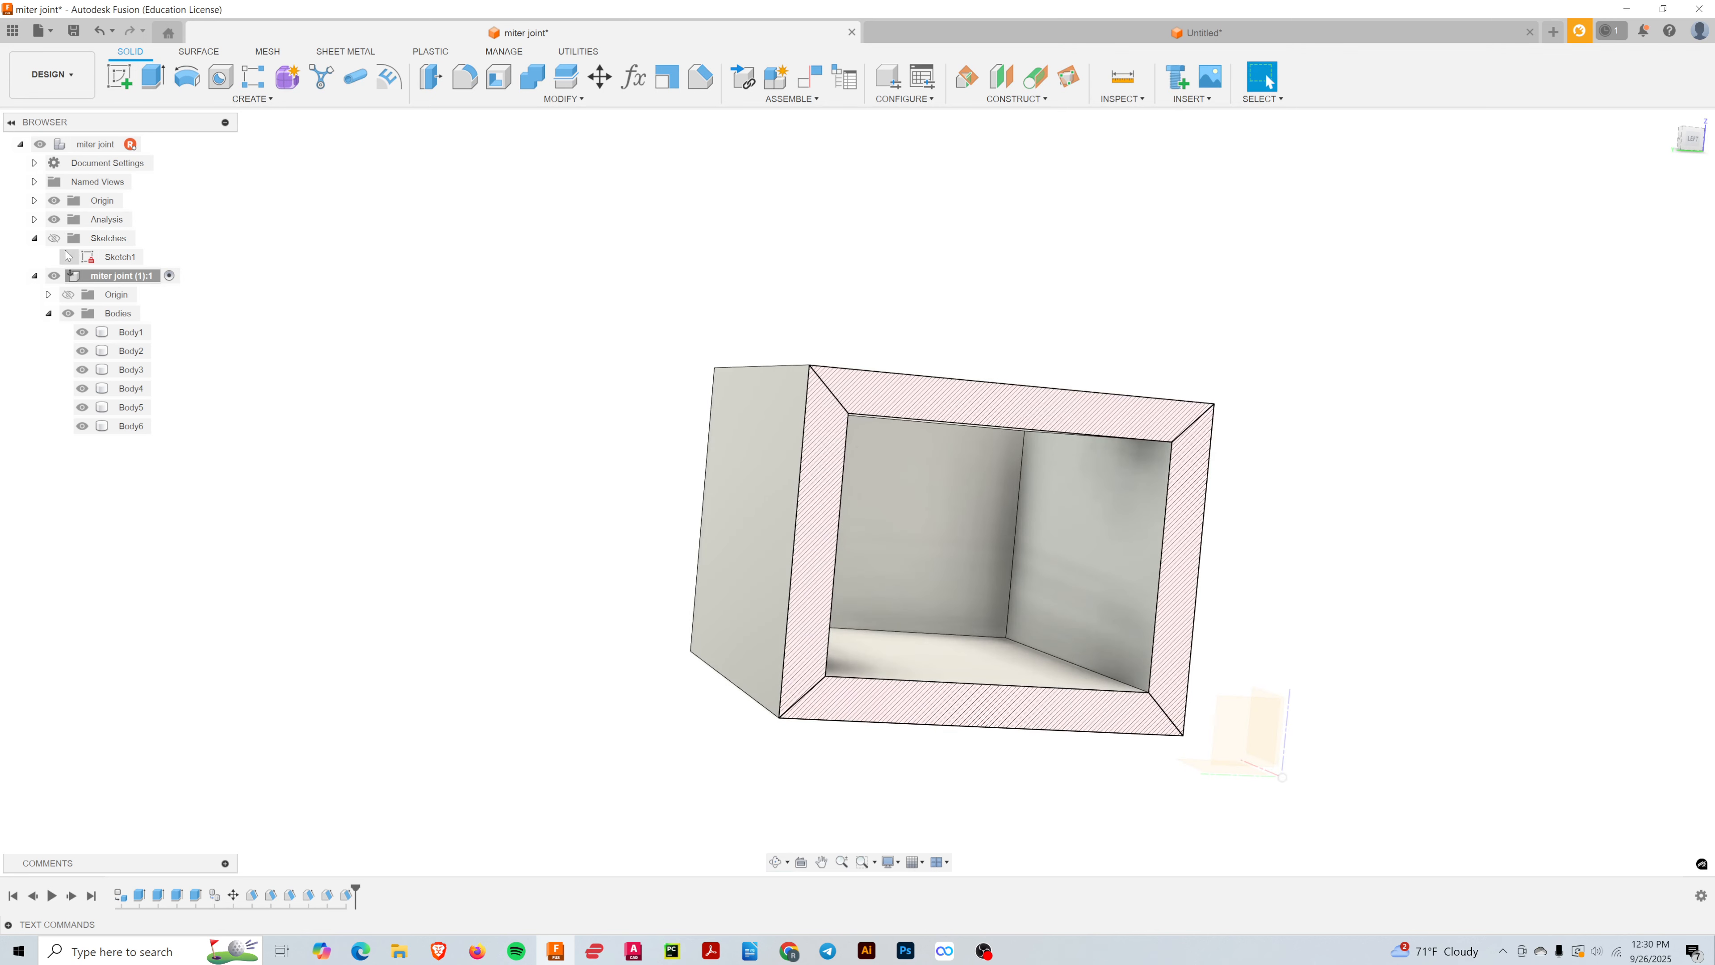
click(53, 220)
shift+middle_drag(625, 569, 495, 571)
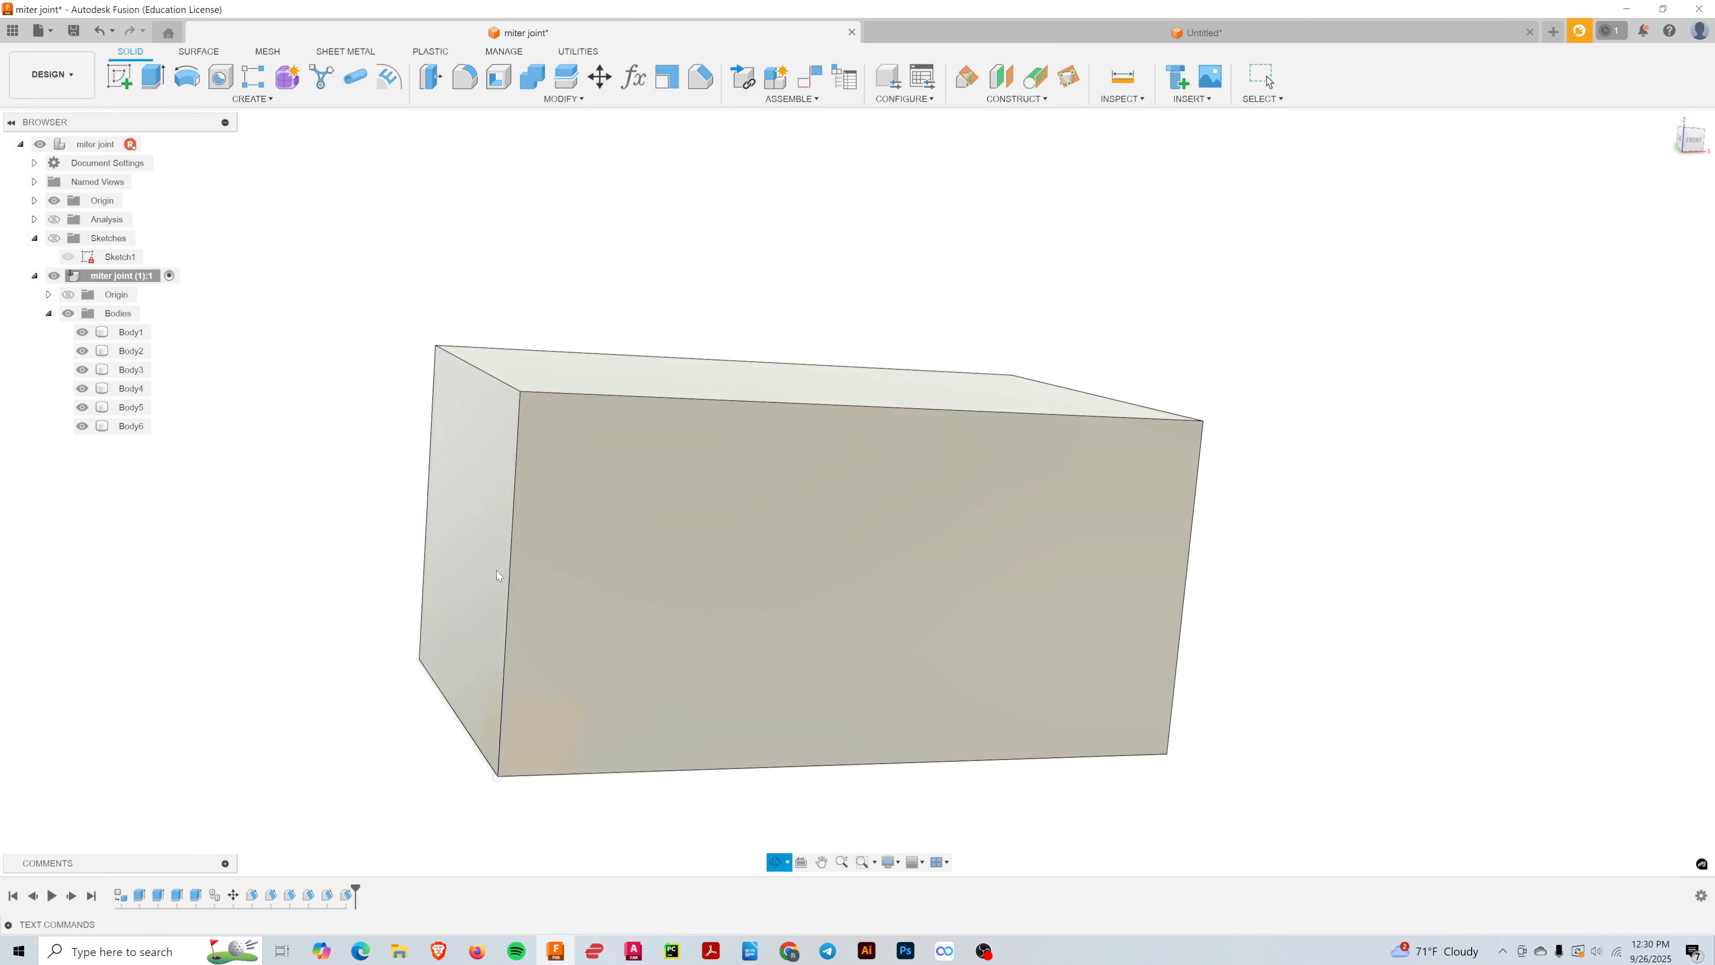
scroll(486, 573, down, 2)
scroll(487, 576, down, 2)
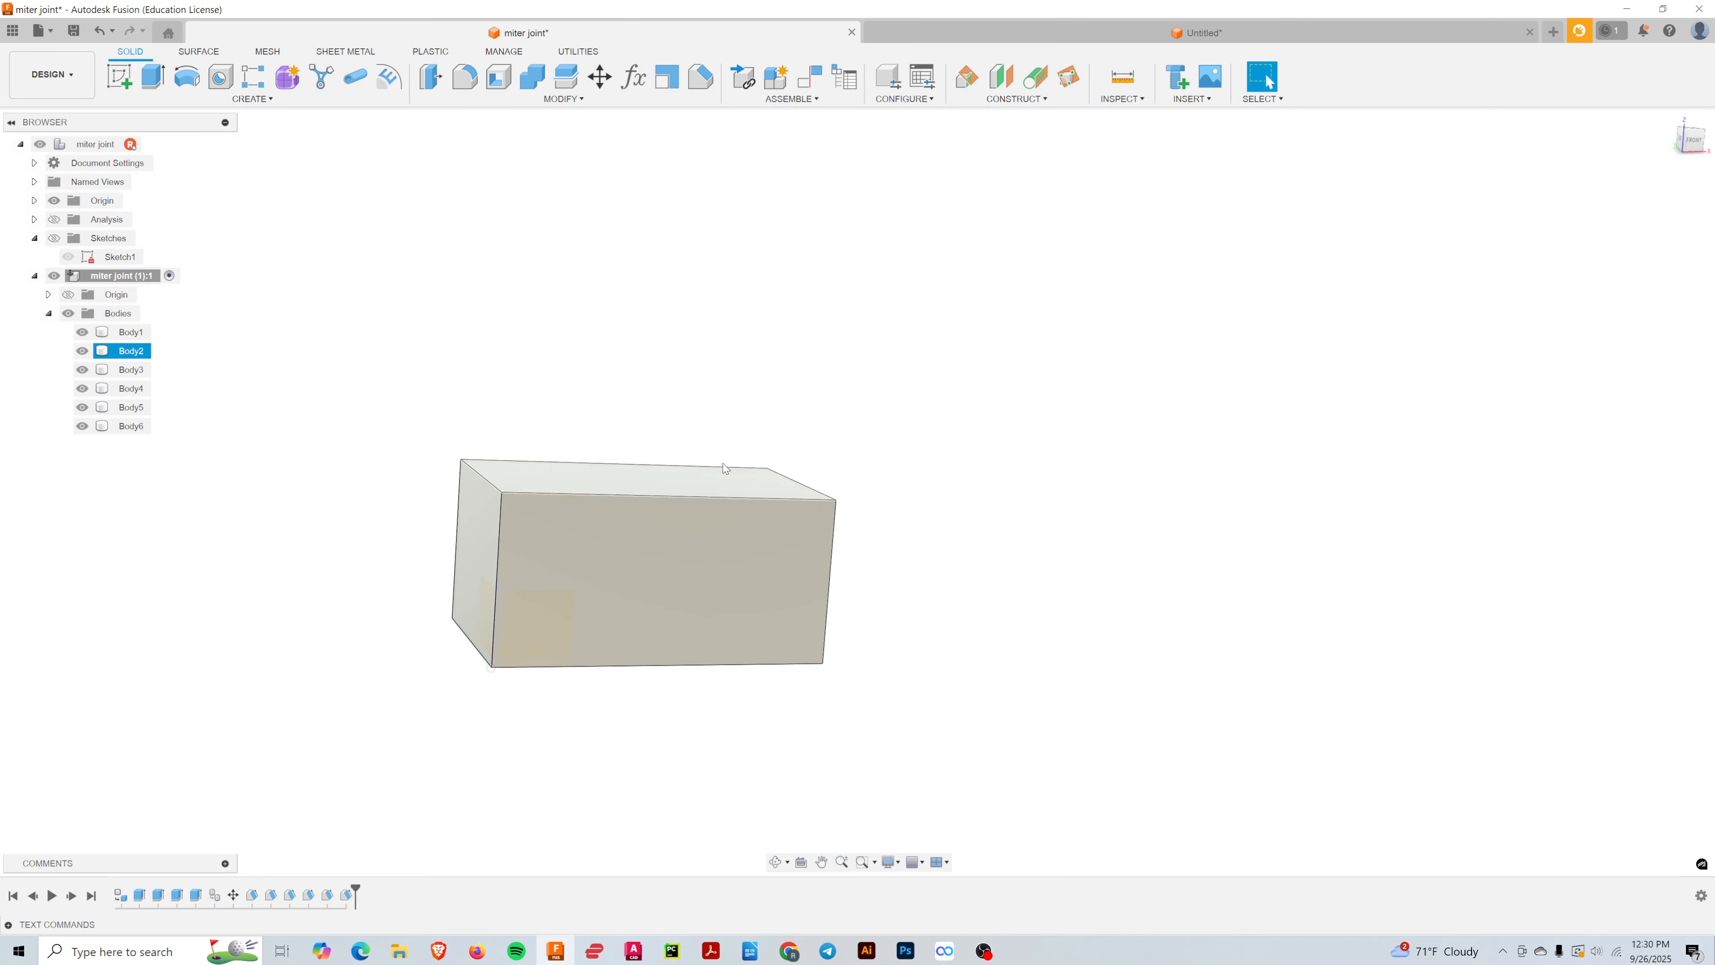
- Save the design and save a copy of it in the same location as "miter joint cut list"
click(74, 32)
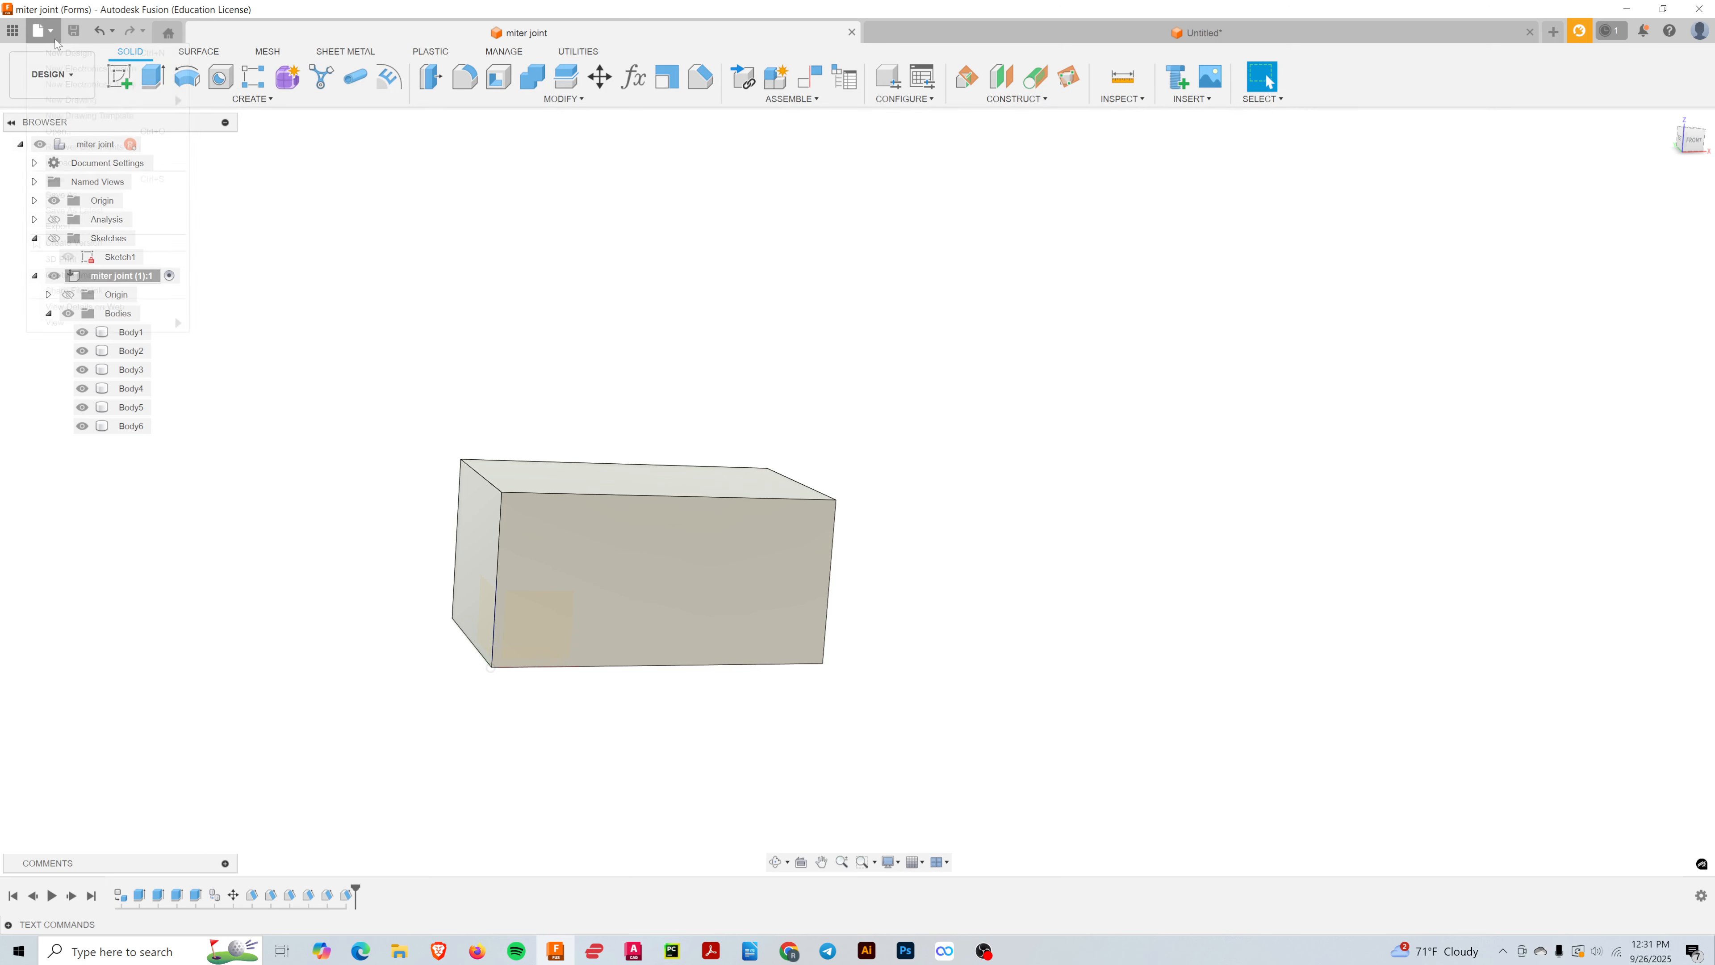
click(56, 42)
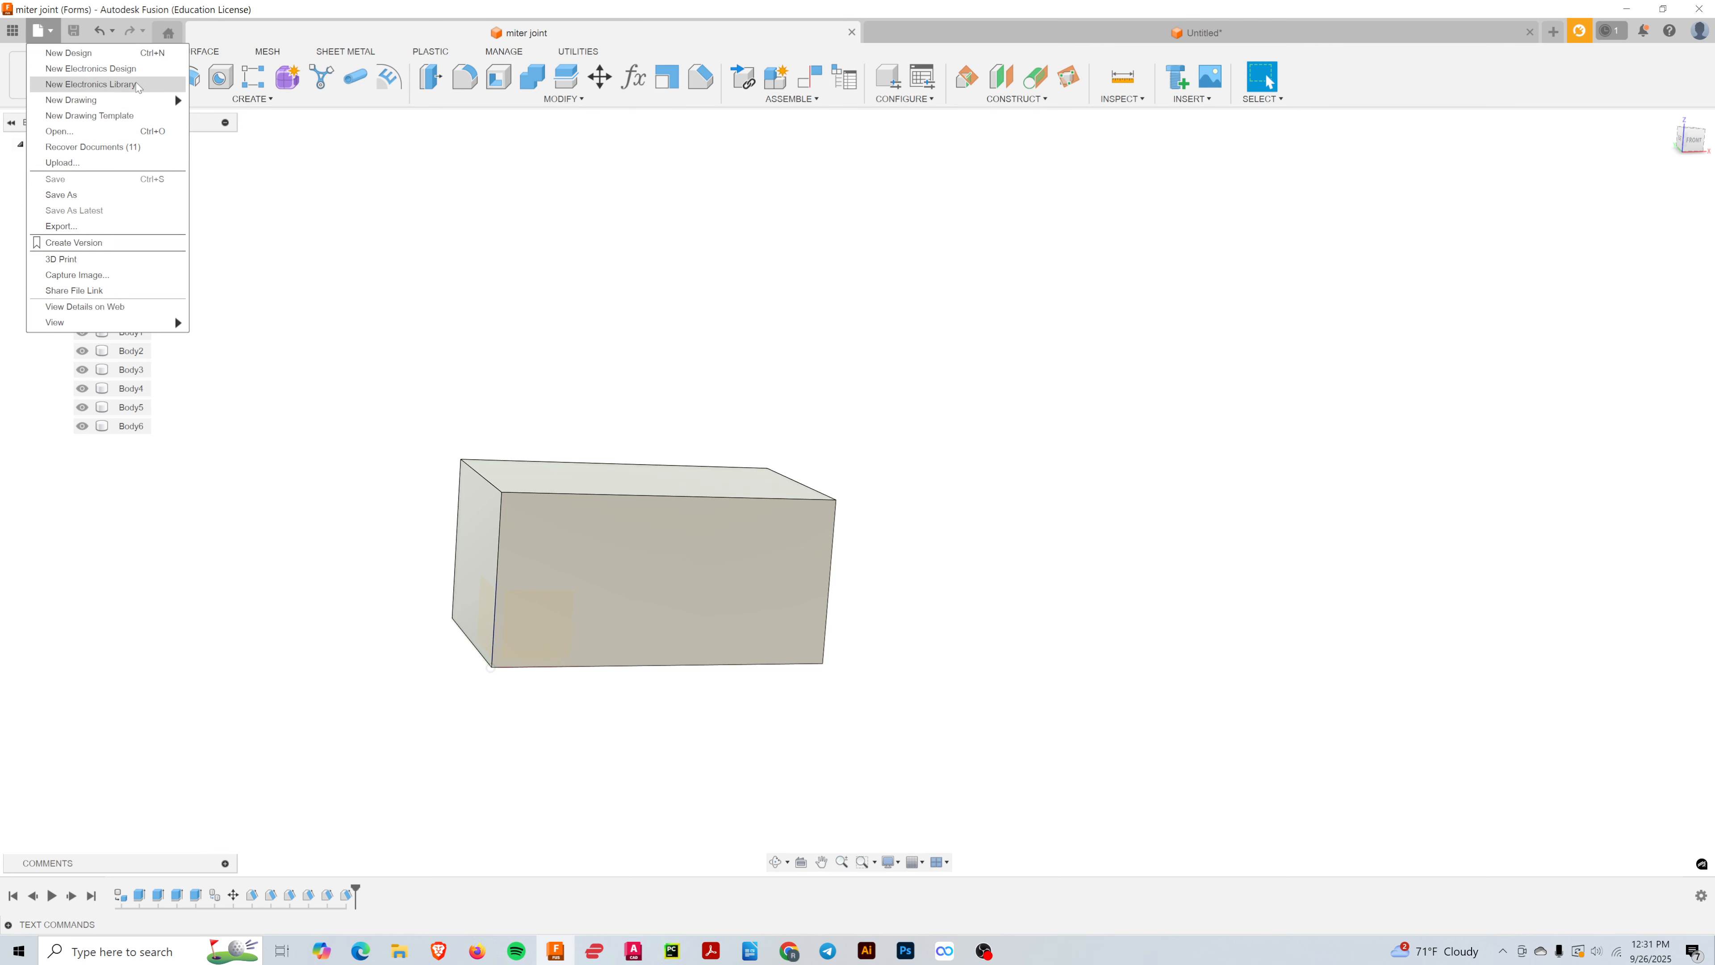
click(98, 196)
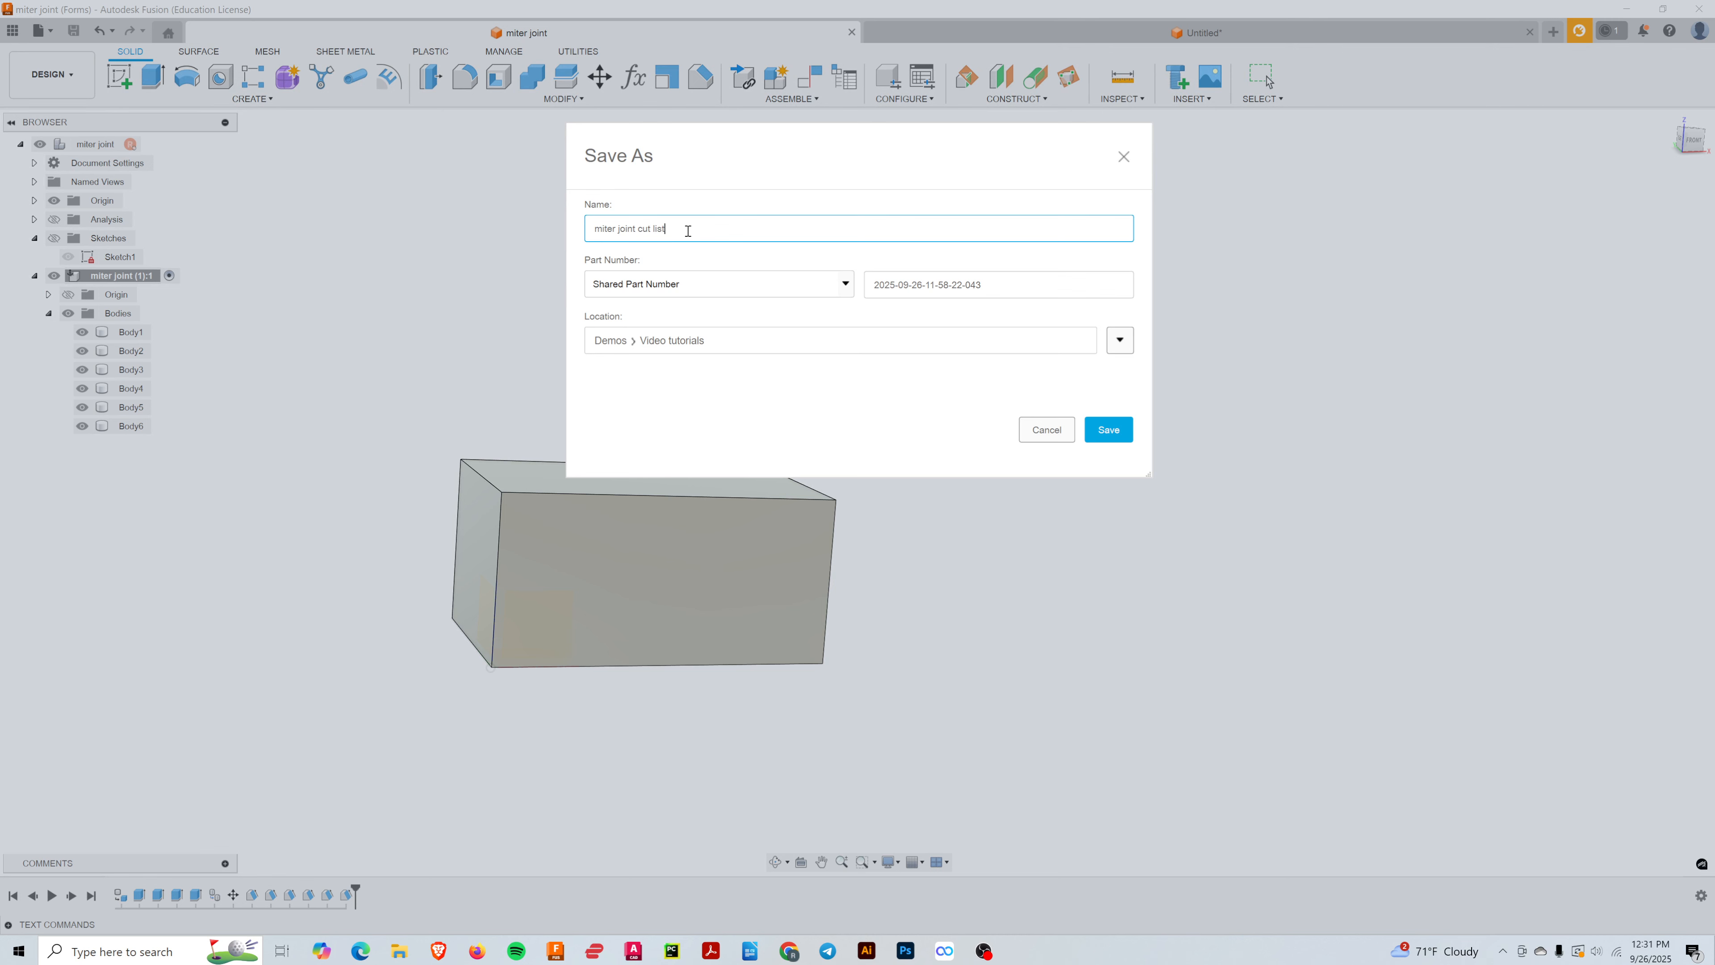
key(Return)
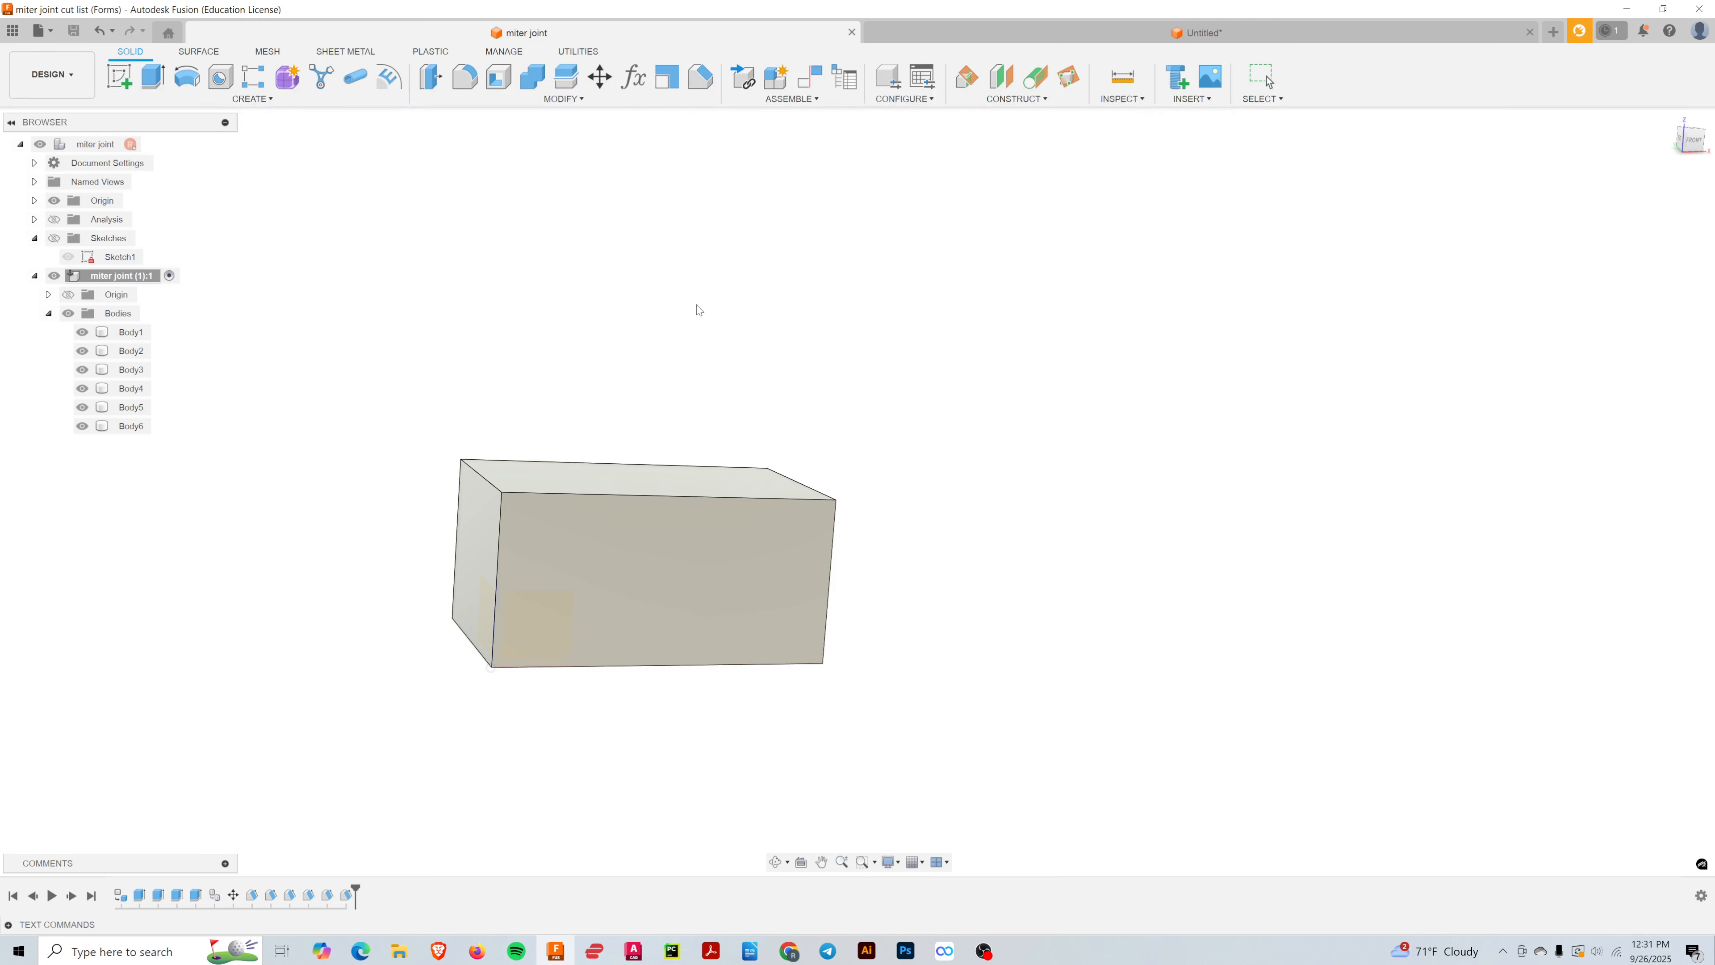
- Activate the top-level component of the miter joint cut list design and hide its origin
middle_drag(697, 306, 1113, 307)
scroll(1095, 702, up, 2)
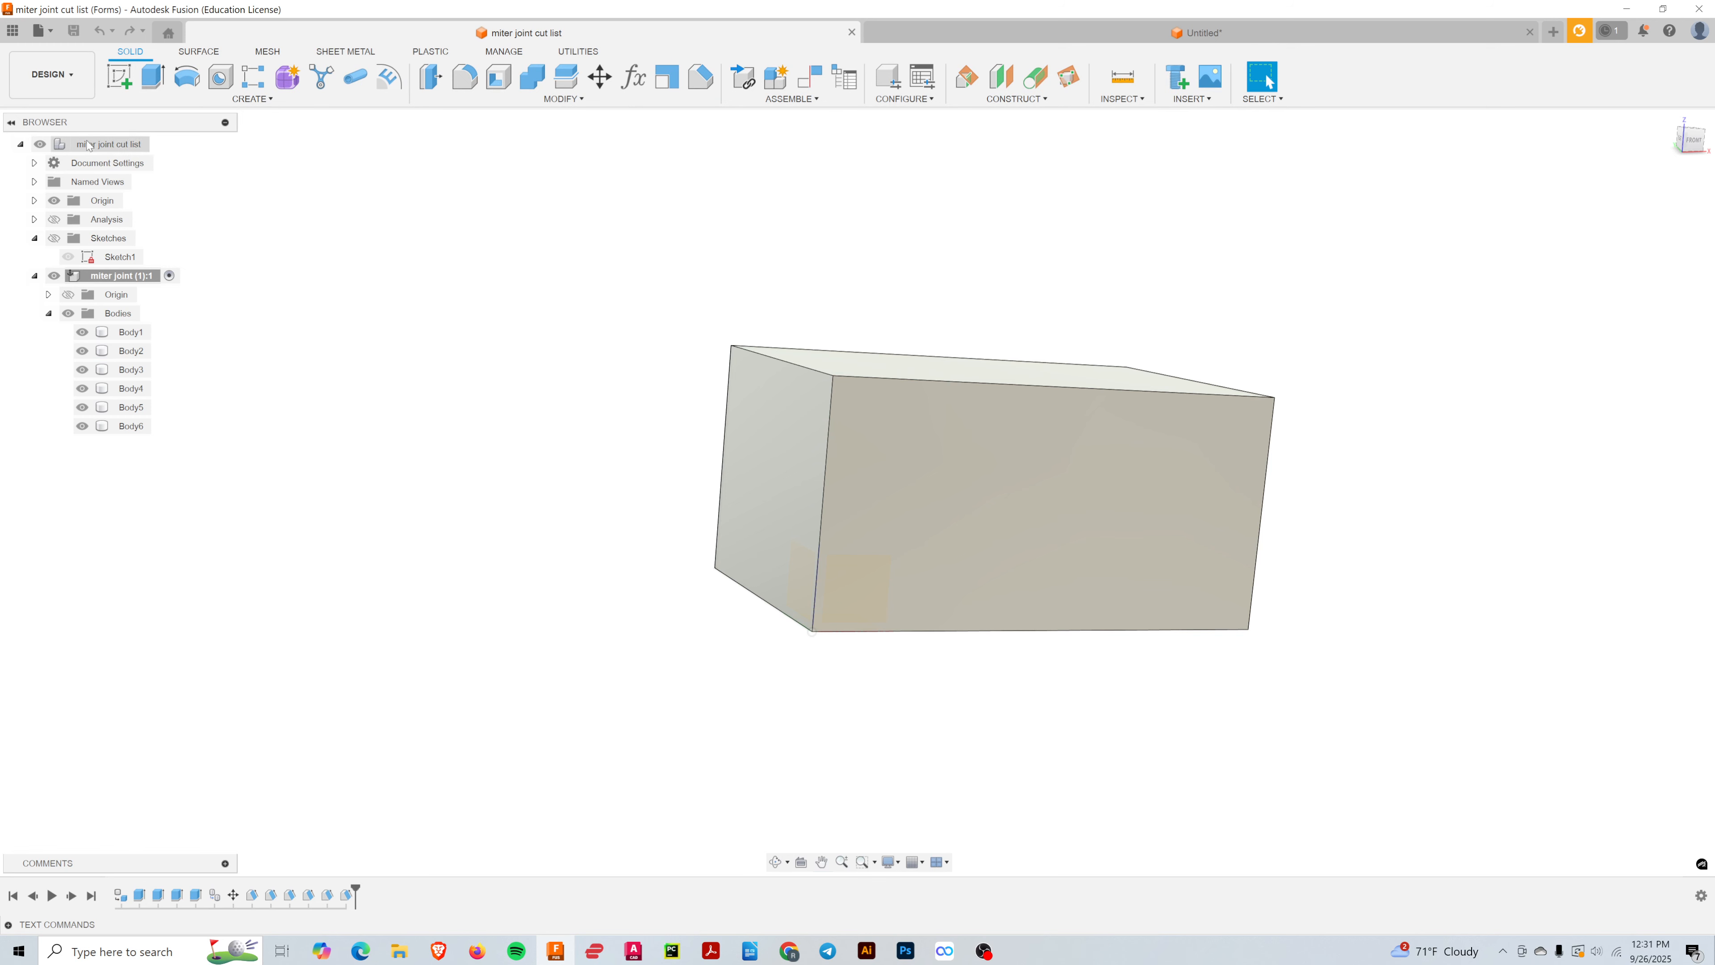
click(157, 144)
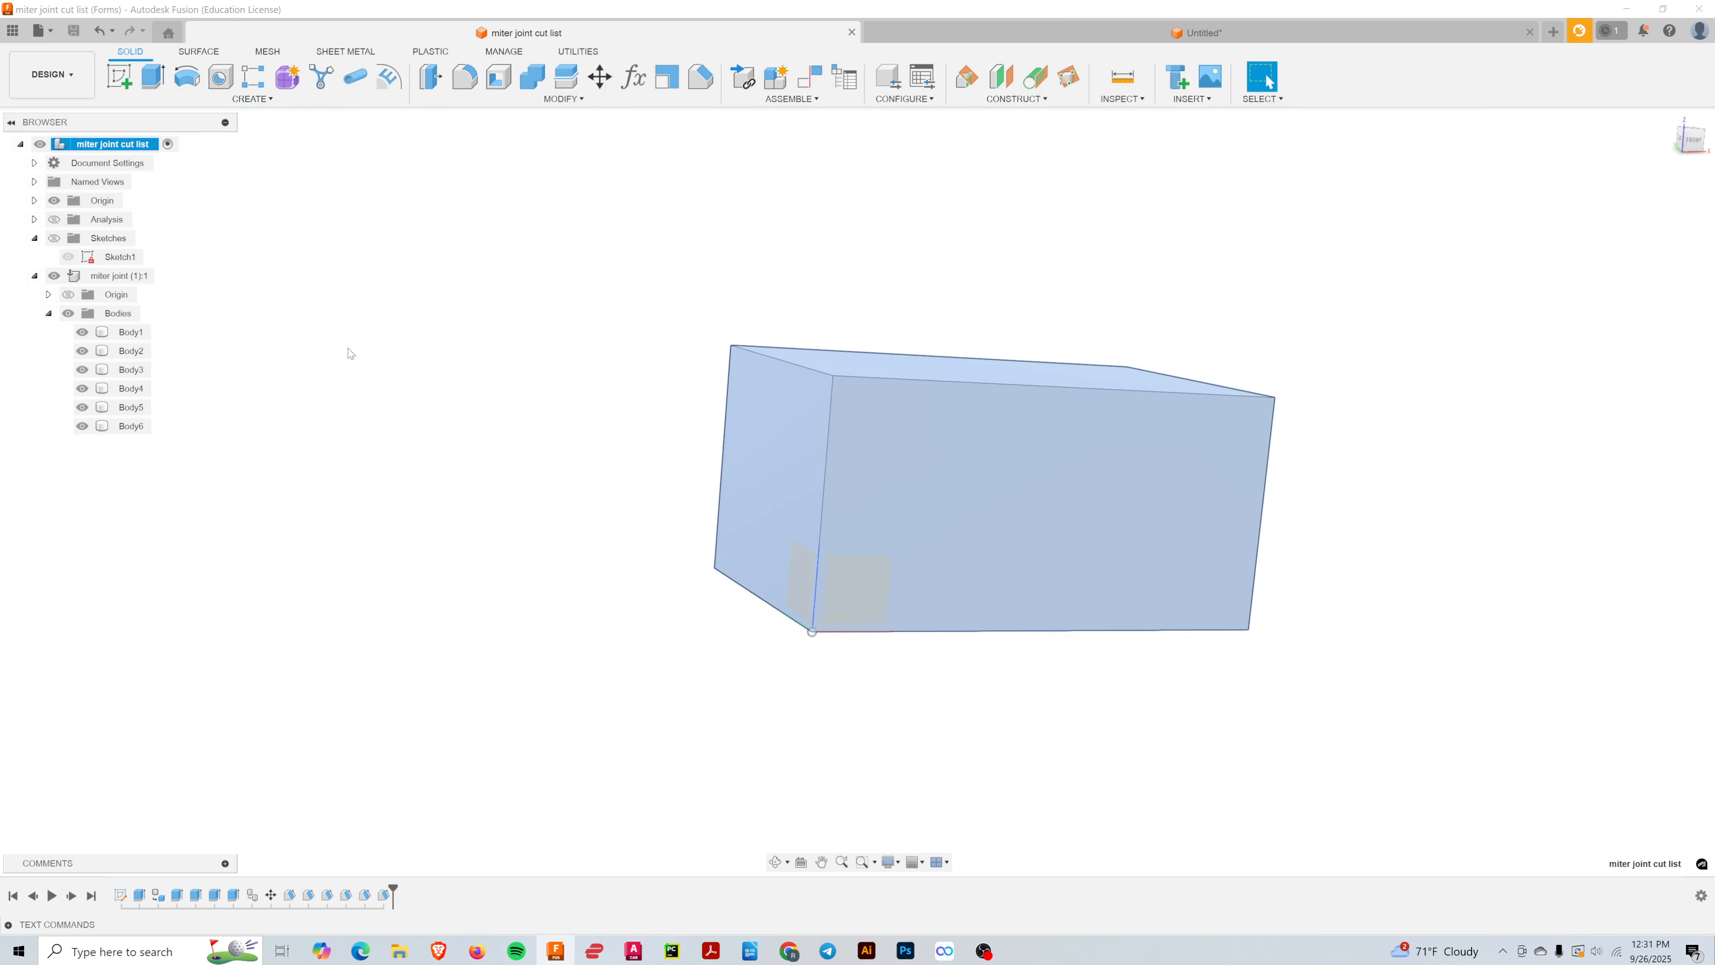
click(562, 562)
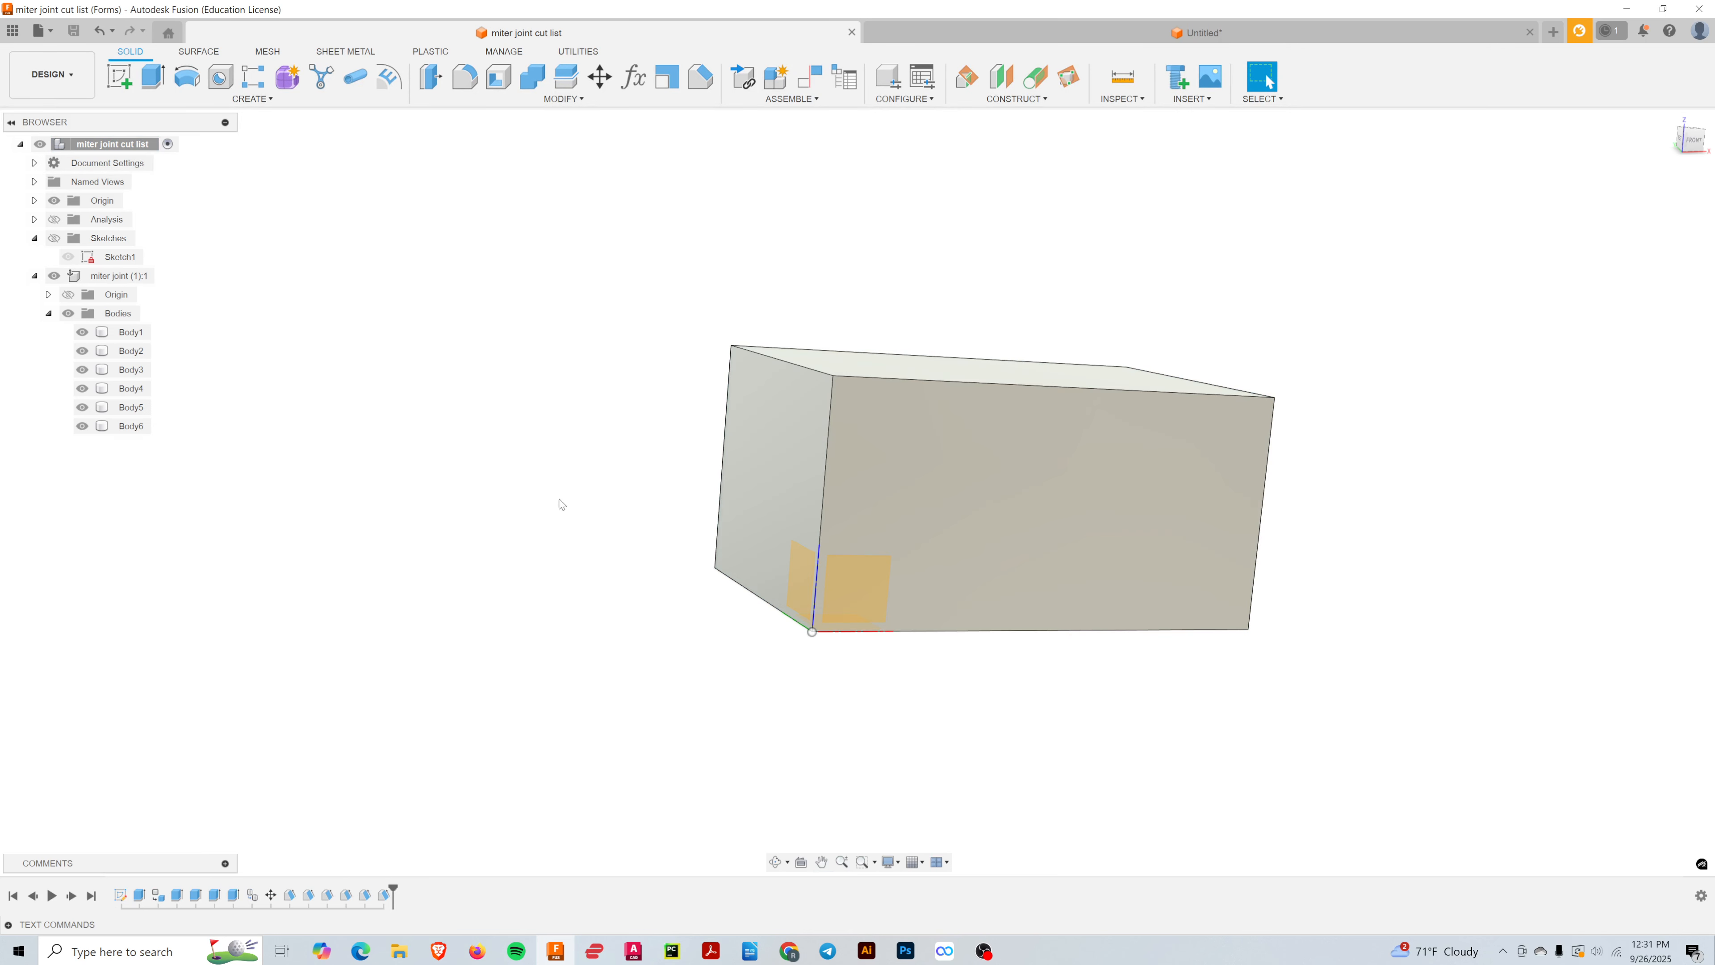
shift+middle_drag(662, 479, 944, 520)
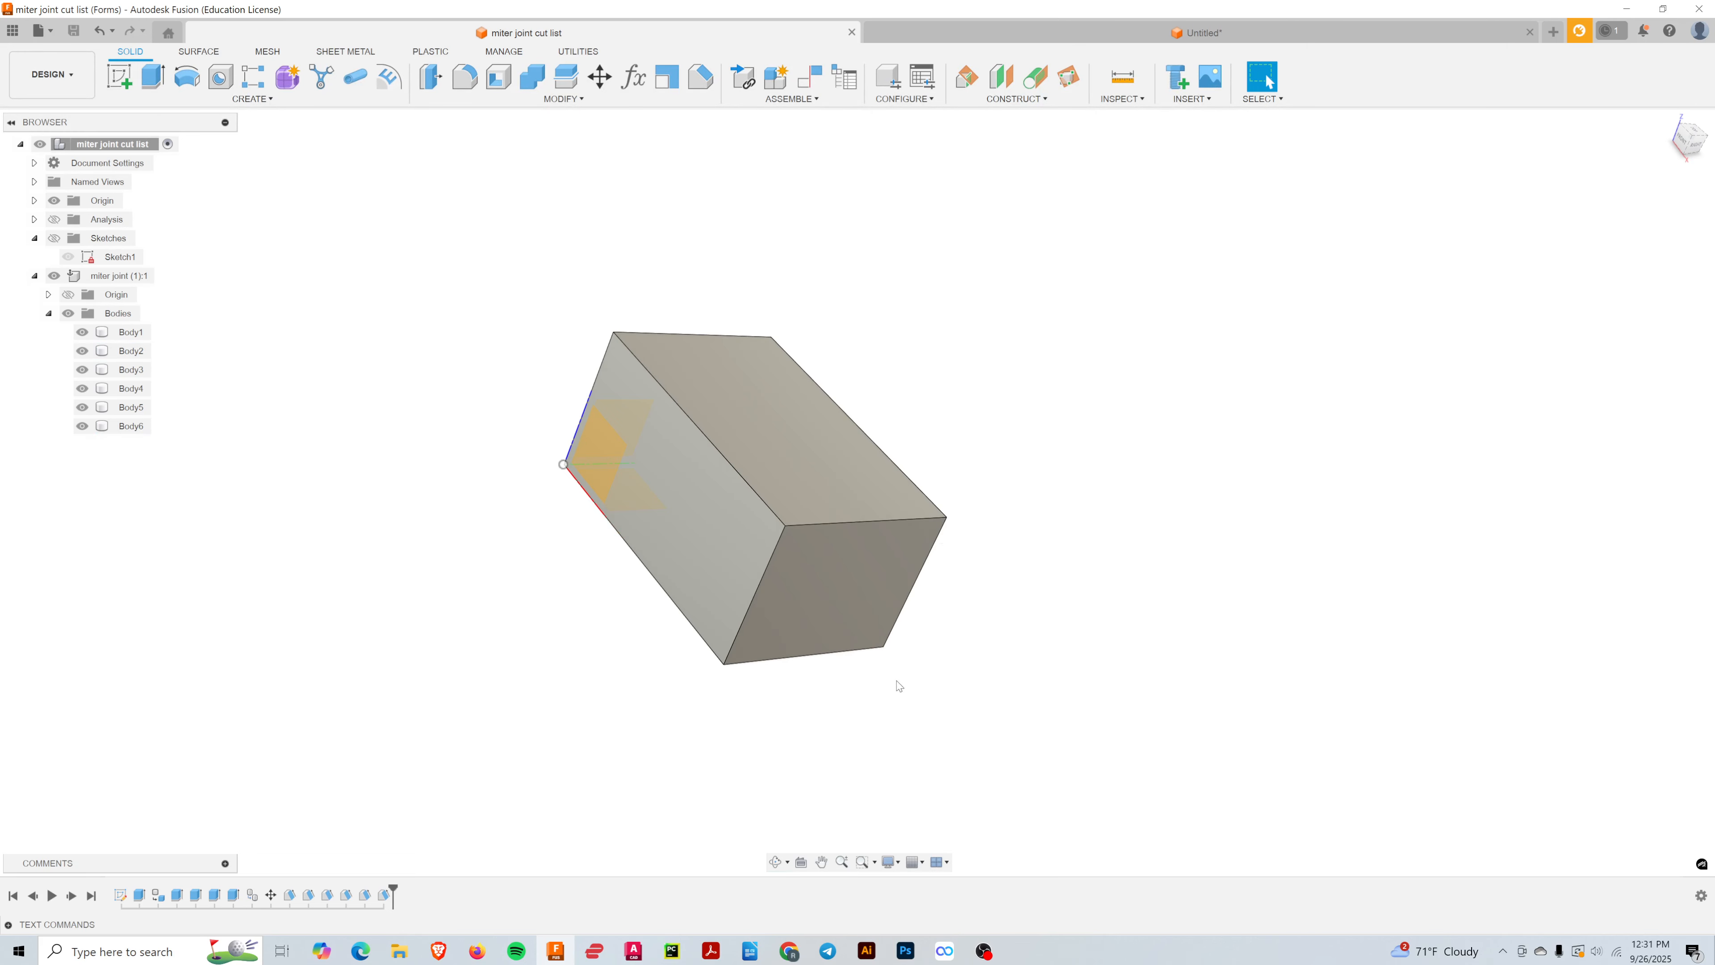
shift+middle_drag(1151, 551, 1141, 508)
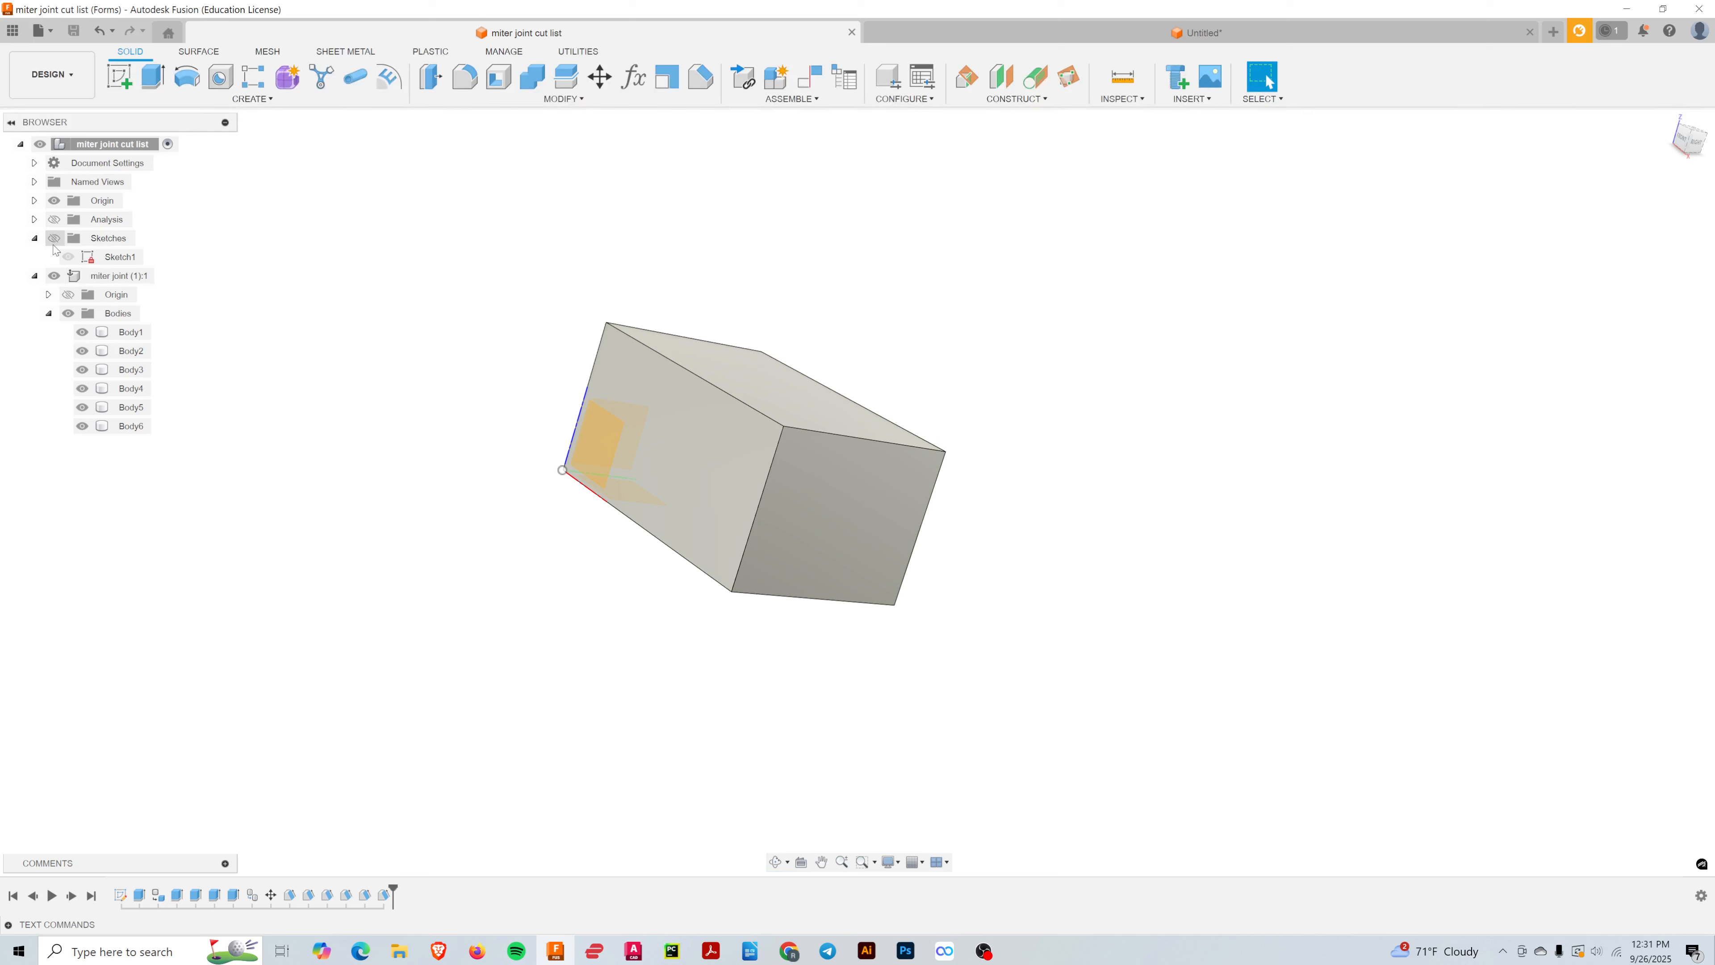
click(54, 200)
mouse_move(566, 528)
shift+middle_down()
mouse_move(562, 553)
mouse_move(542, 547)
shift+middle_up()
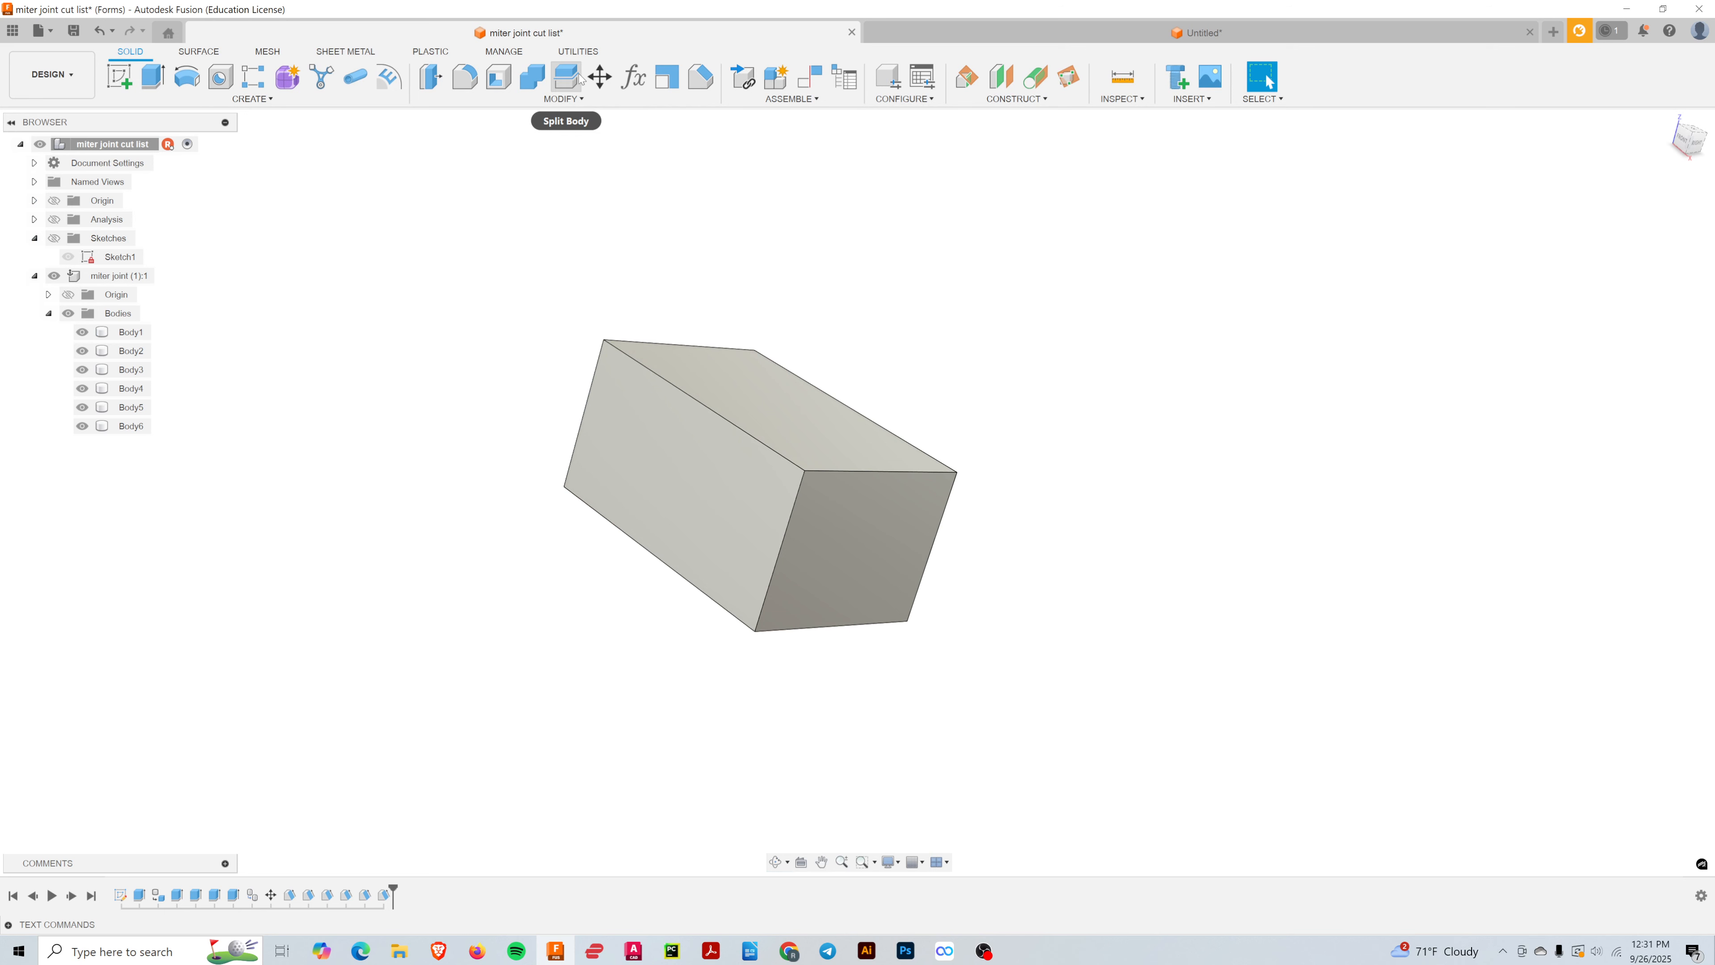
- Start moving the side board Body2 and rotate it 90 degrees about the X axis so it lies flat
click(599, 78)
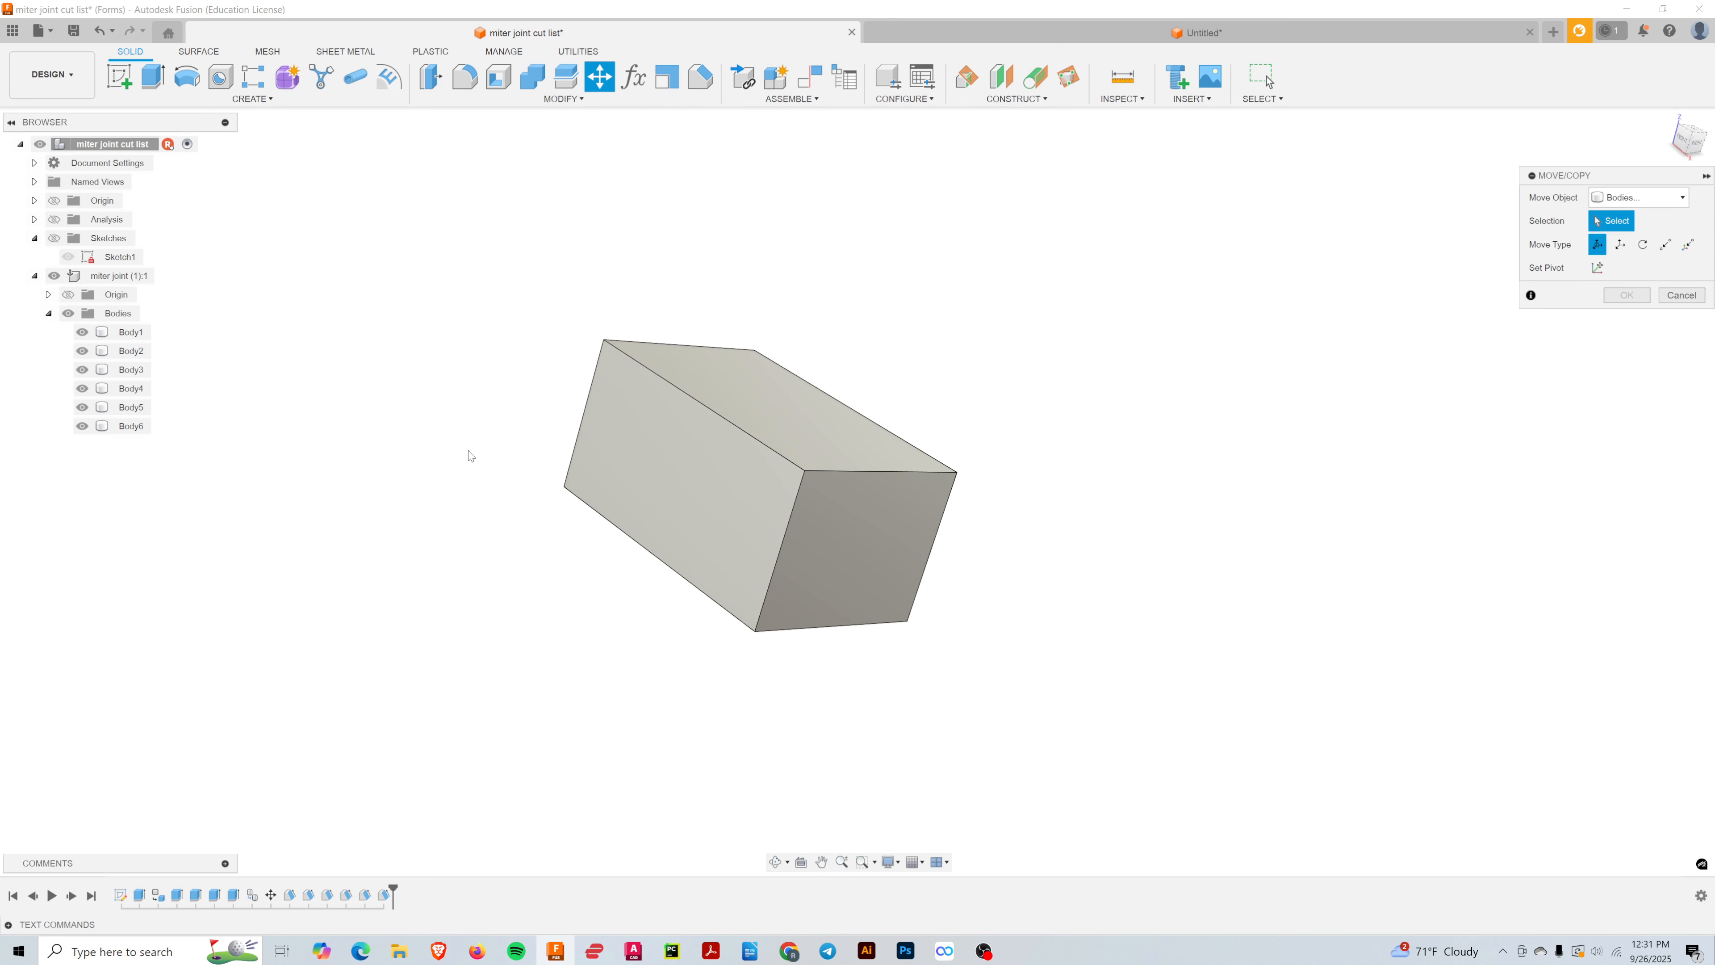
click(658, 481)
click(677, 484)
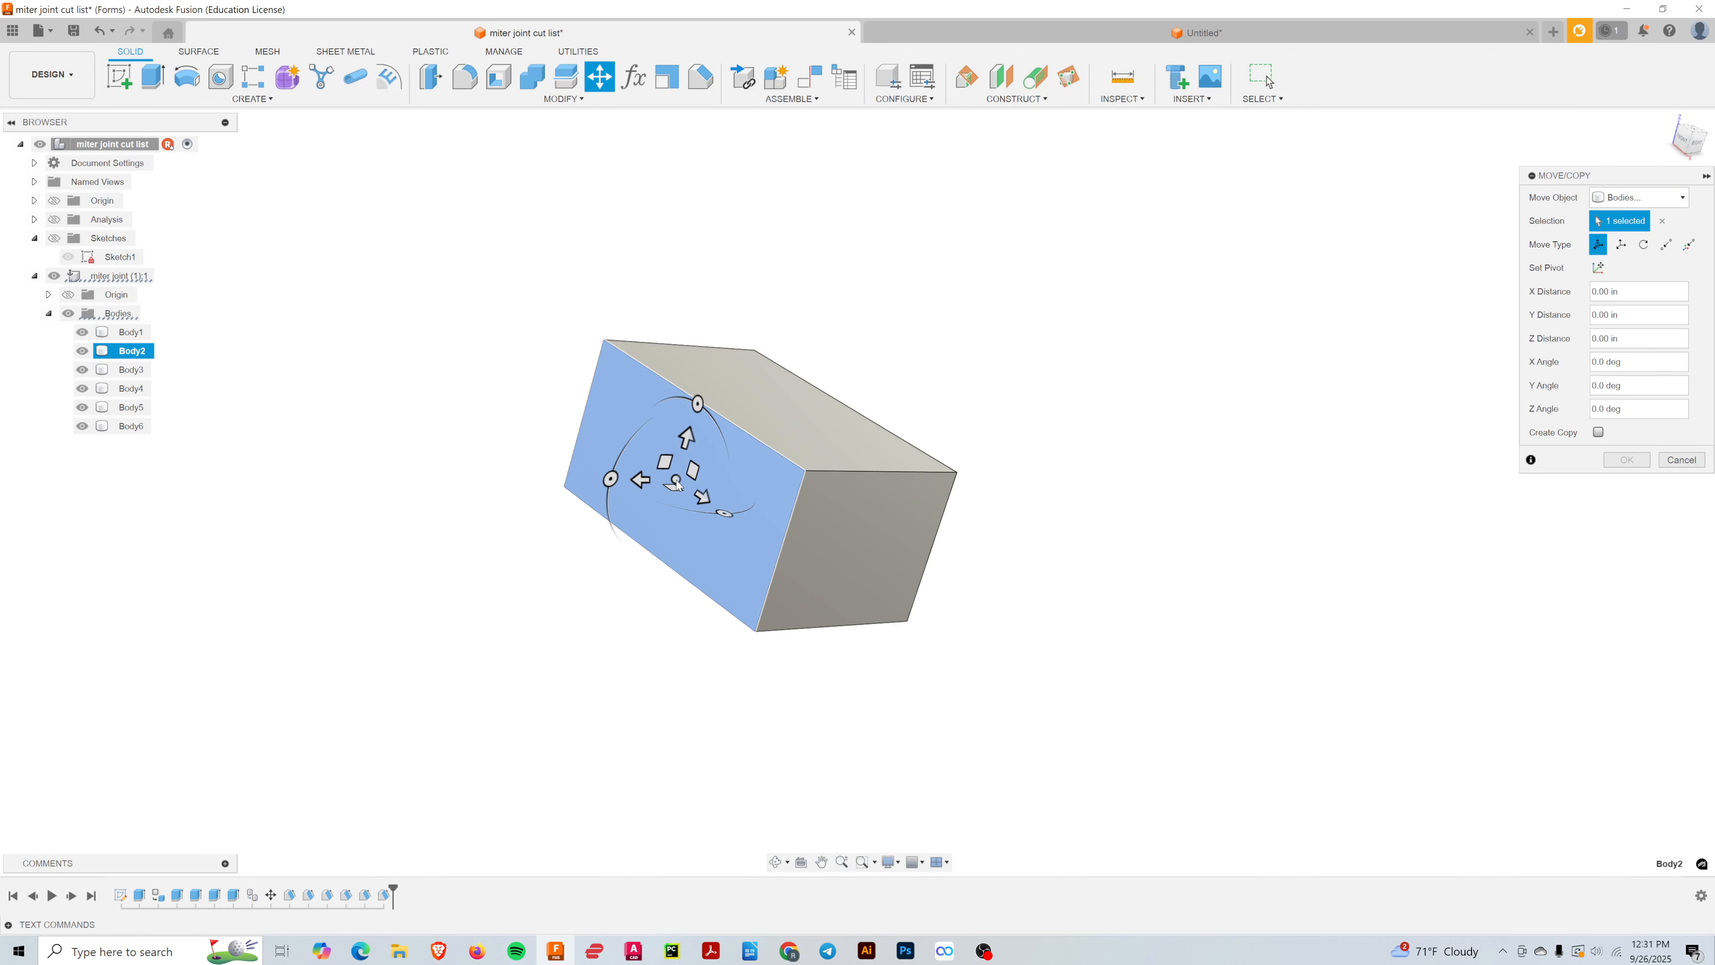
shift+middle_drag(586, 652, 557, 650)
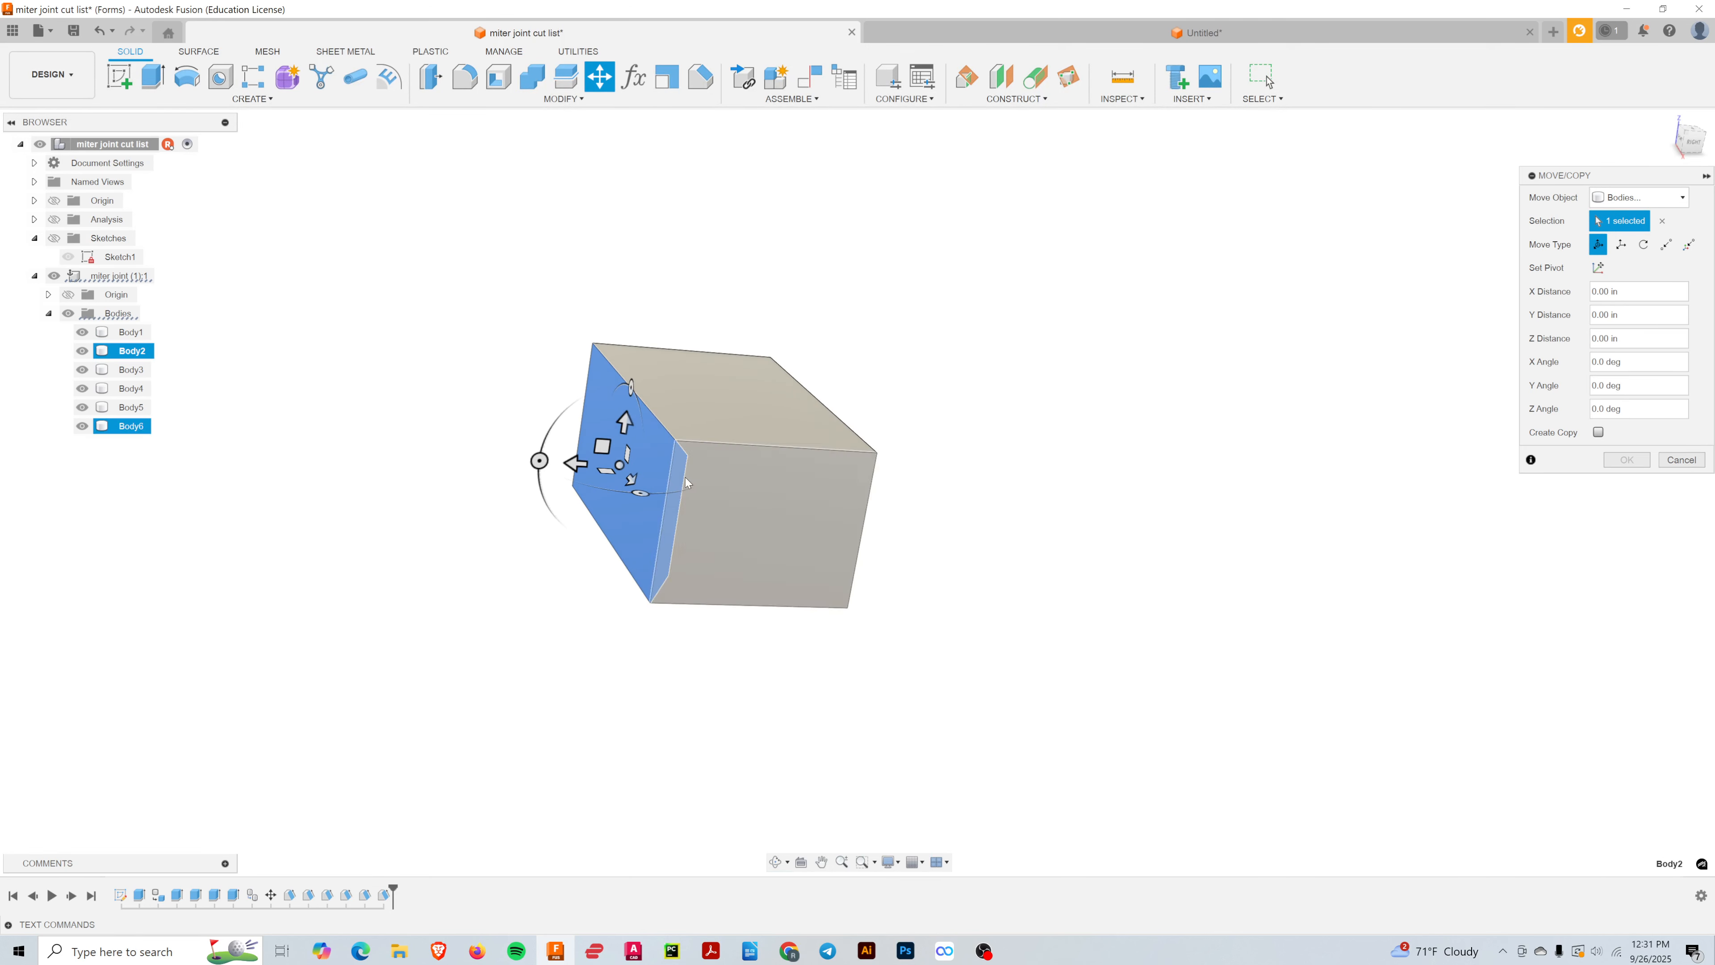
drag(540, 465, 610, 645)
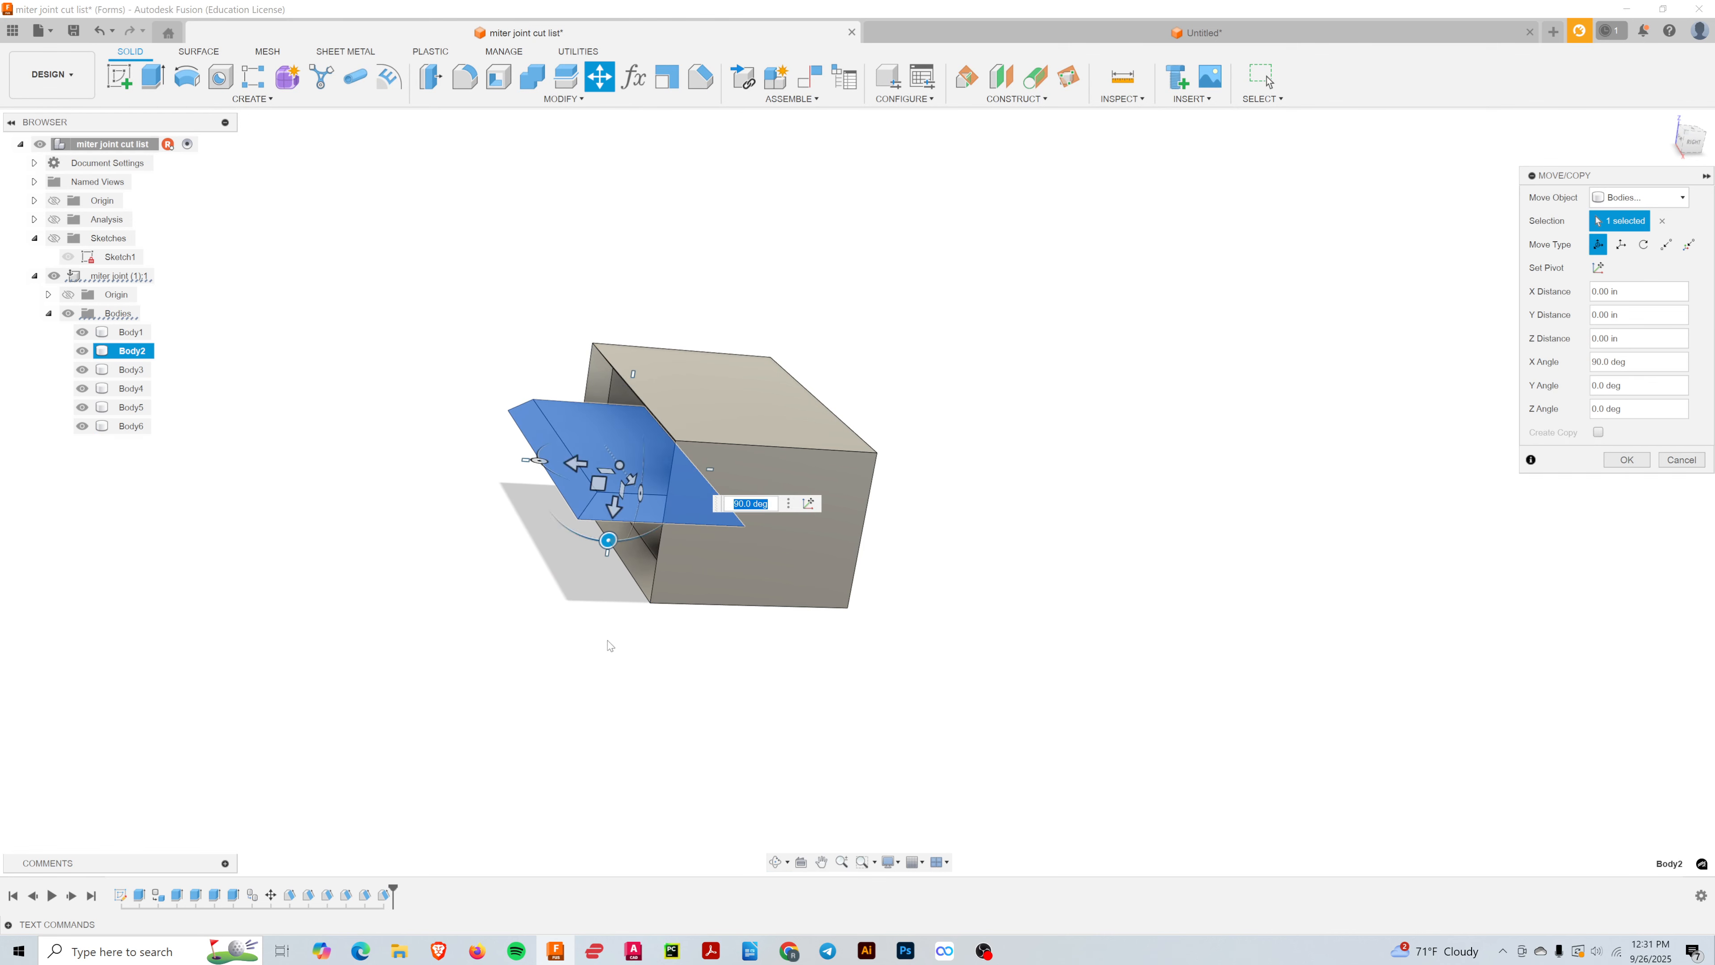
- Slide Body2 horizontally clear of the box by about -0.261 in in X and 6.175 in in Y
shift+middle_drag(925, 424, 907, 508)
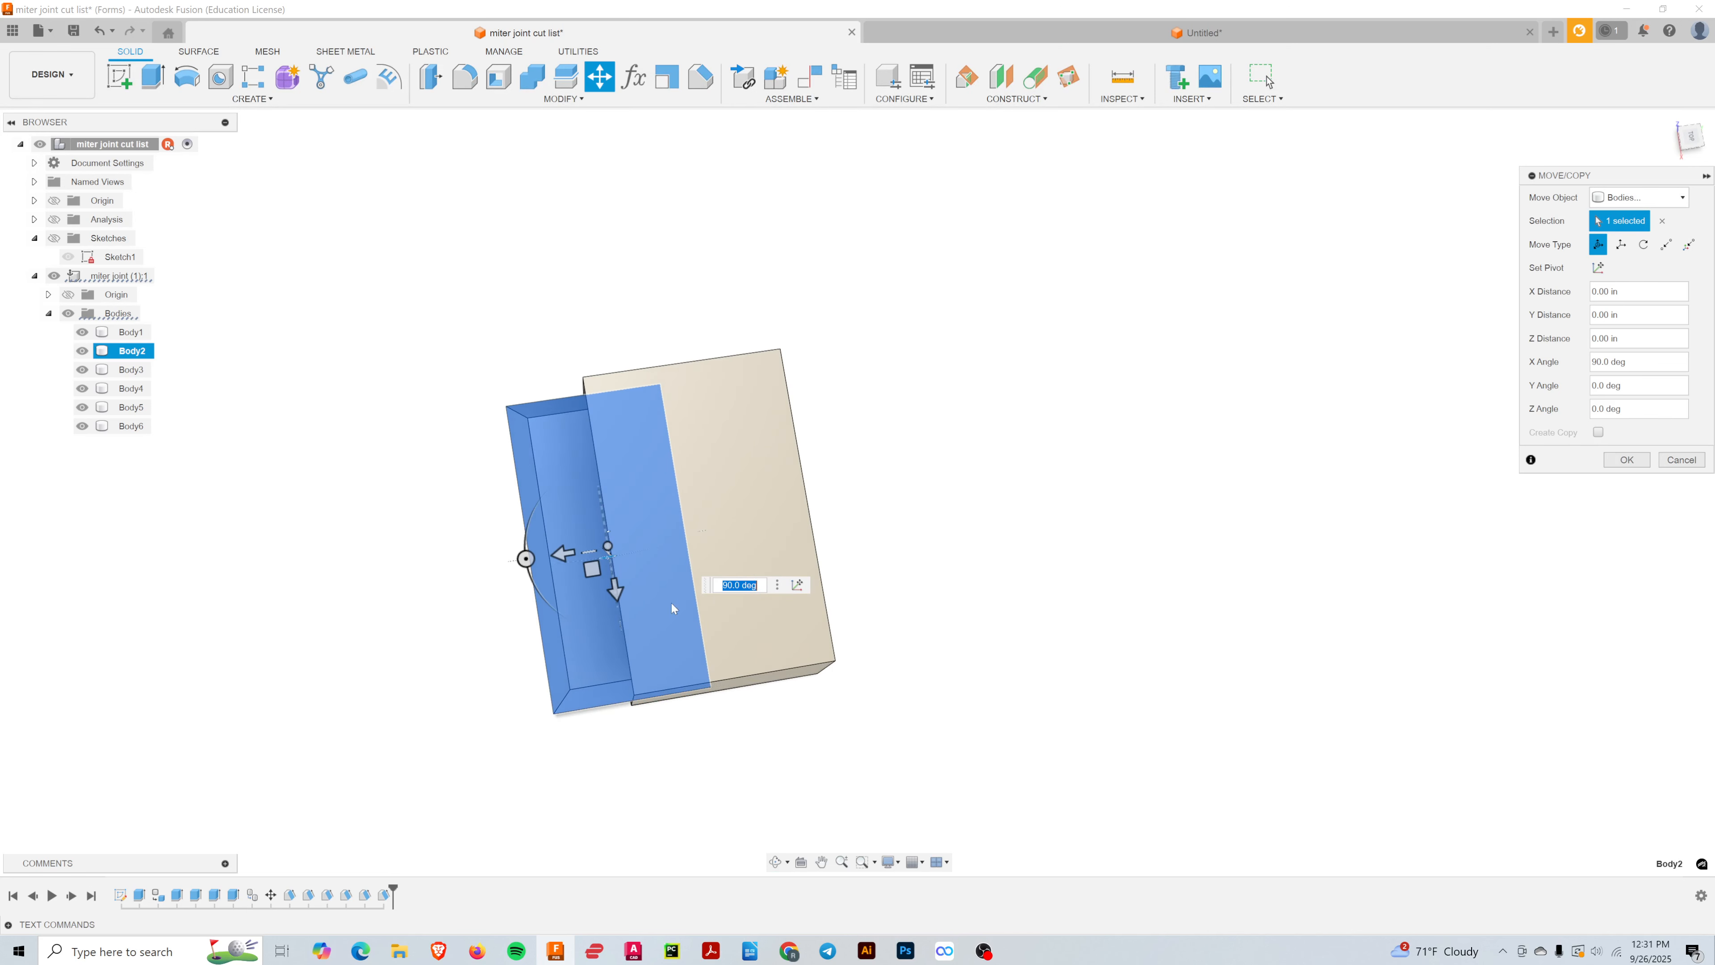
drag(590, 569, 343, 595)
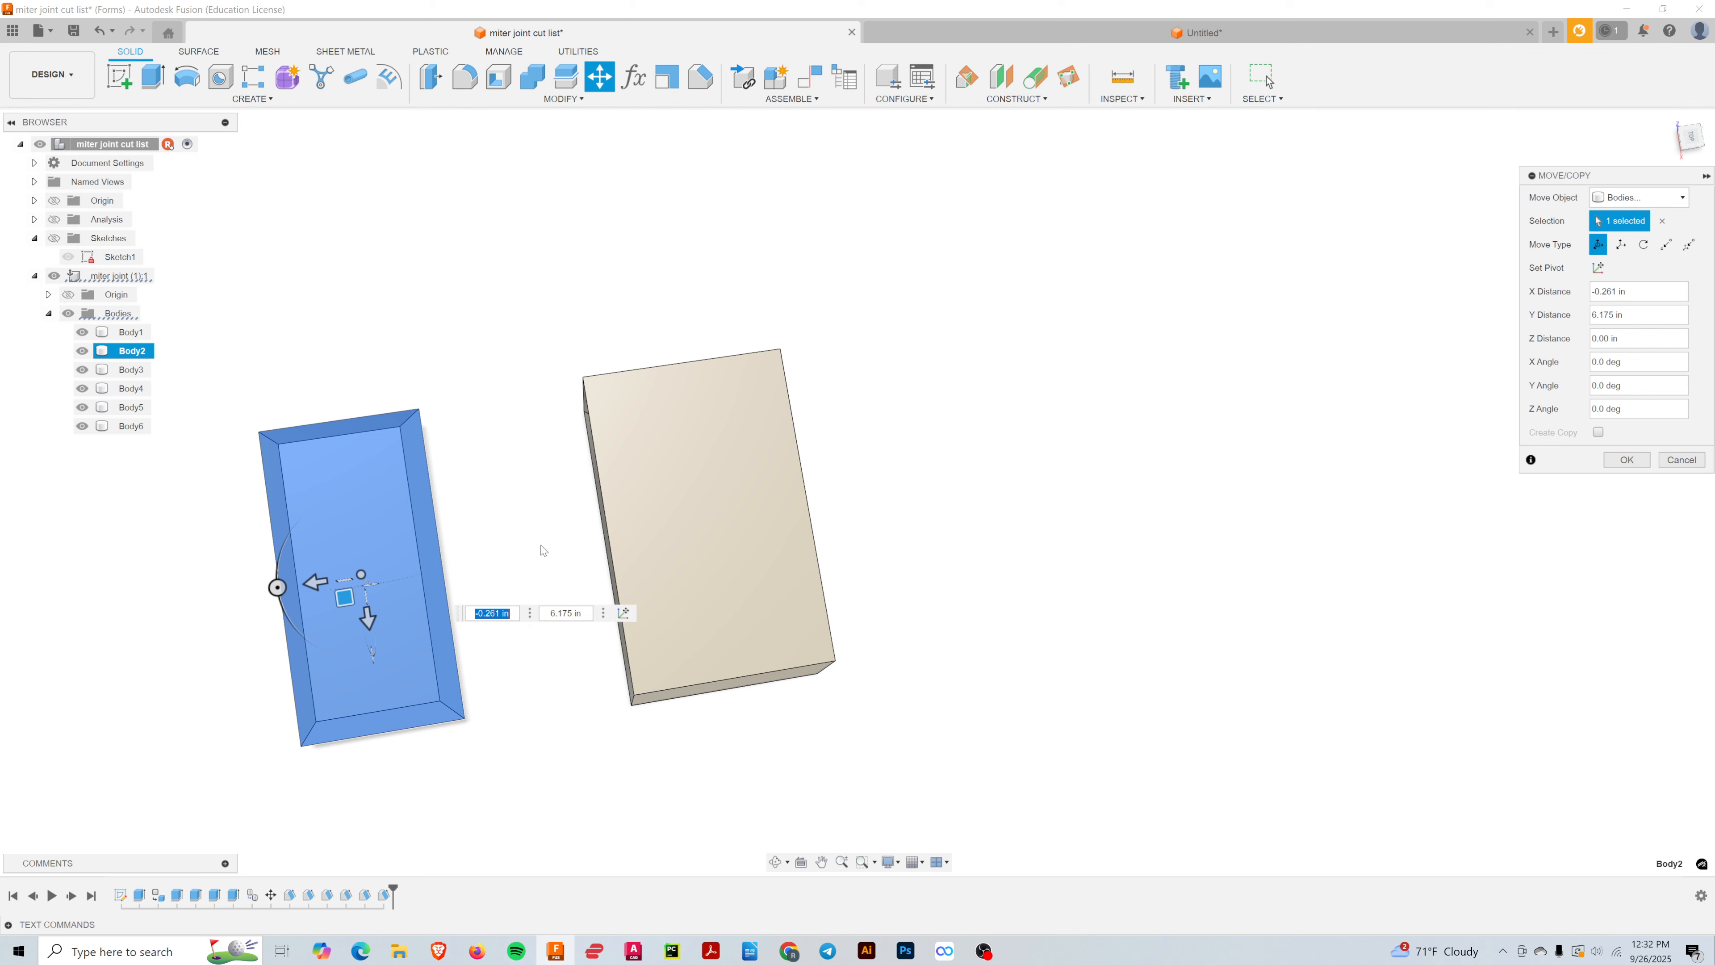
shift+middle_drag(532, 490, 352, 648)
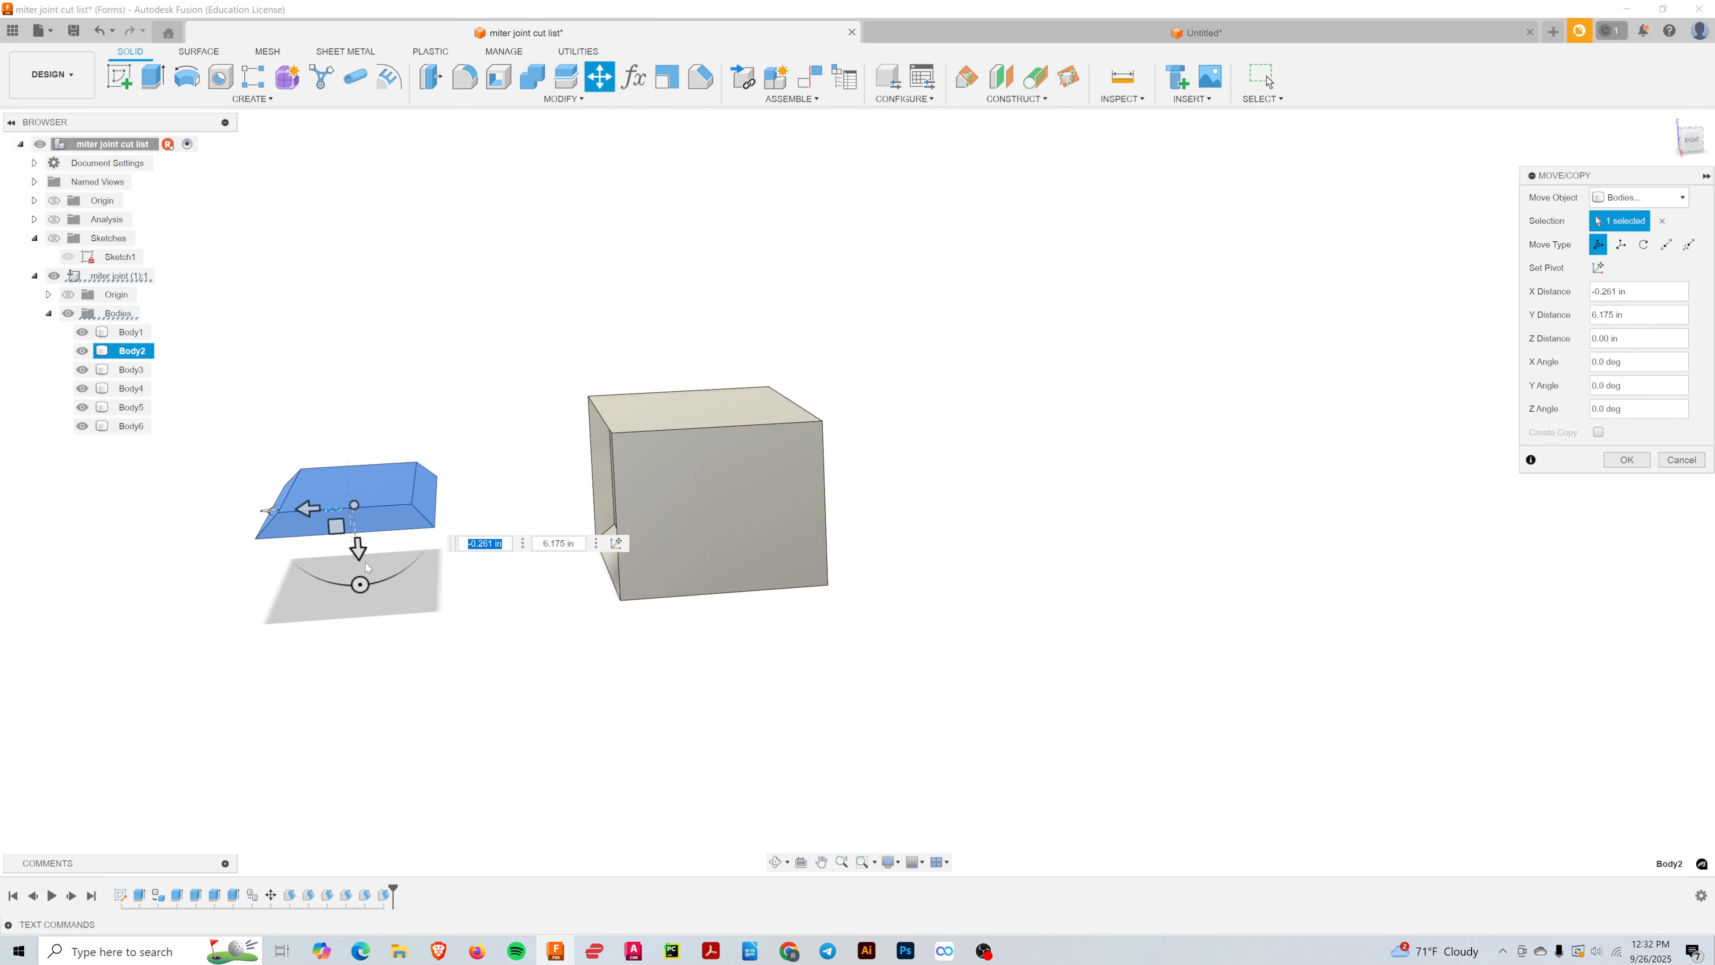
- Lower Body2 by 2 in along the Z direction and finish the move
drag(358, 546, 358, 558)
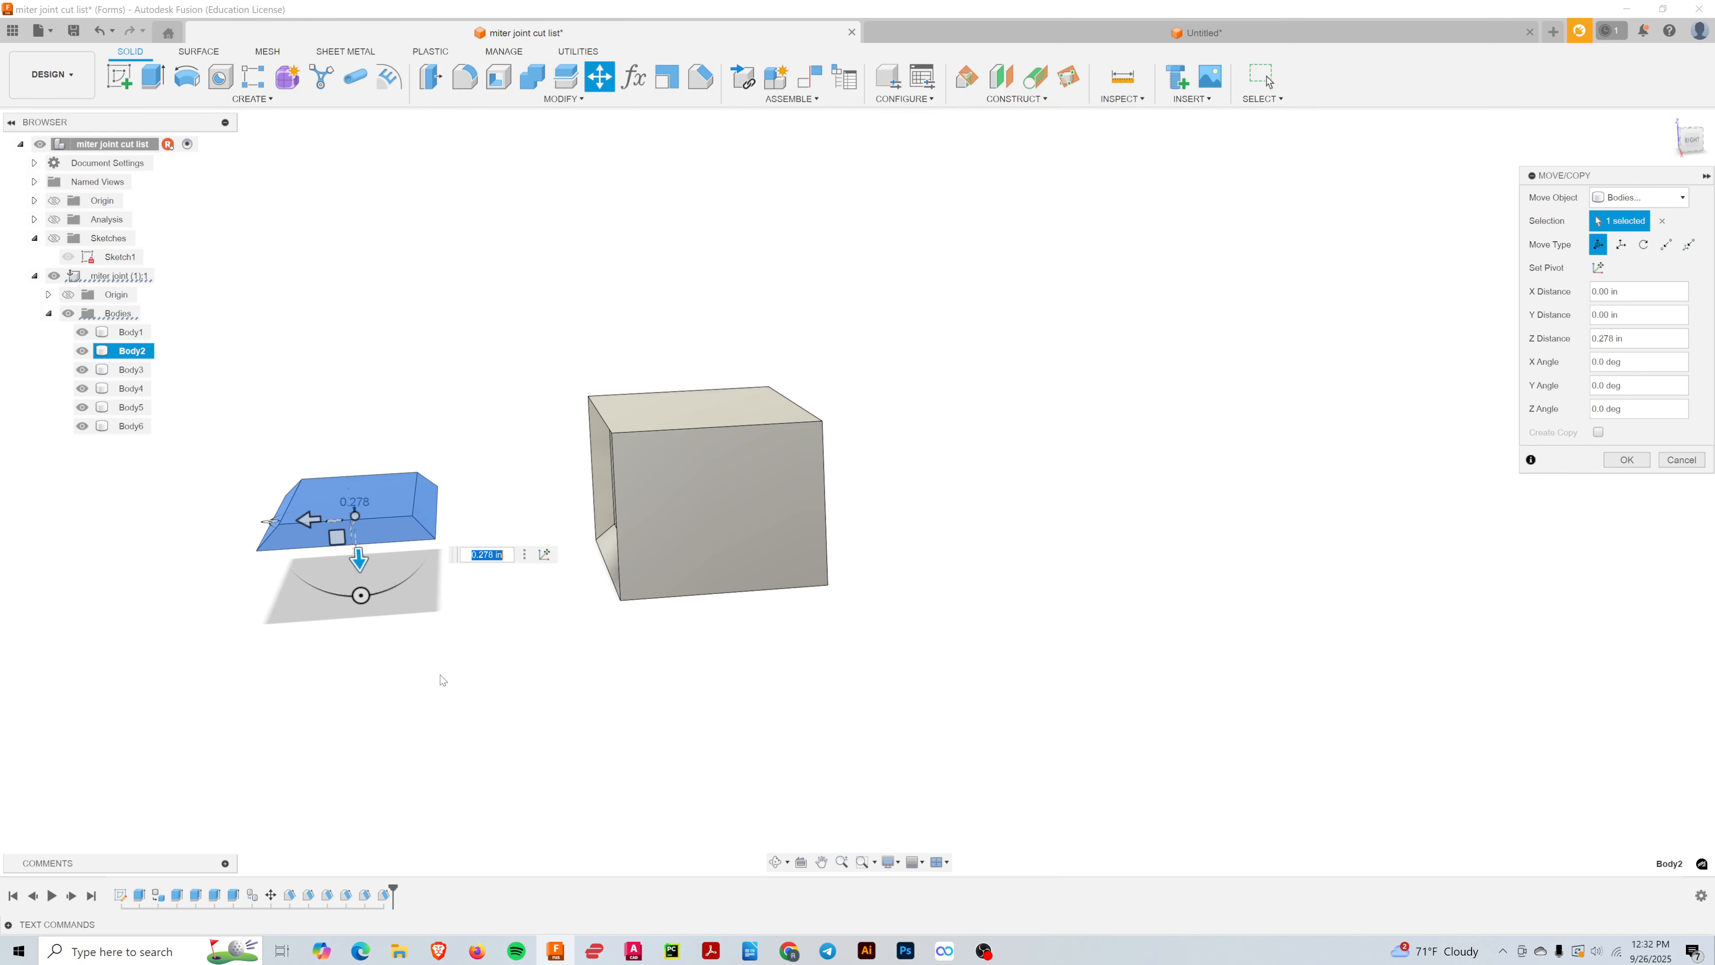
shift+middle_drag(436, 672, 428, 624)
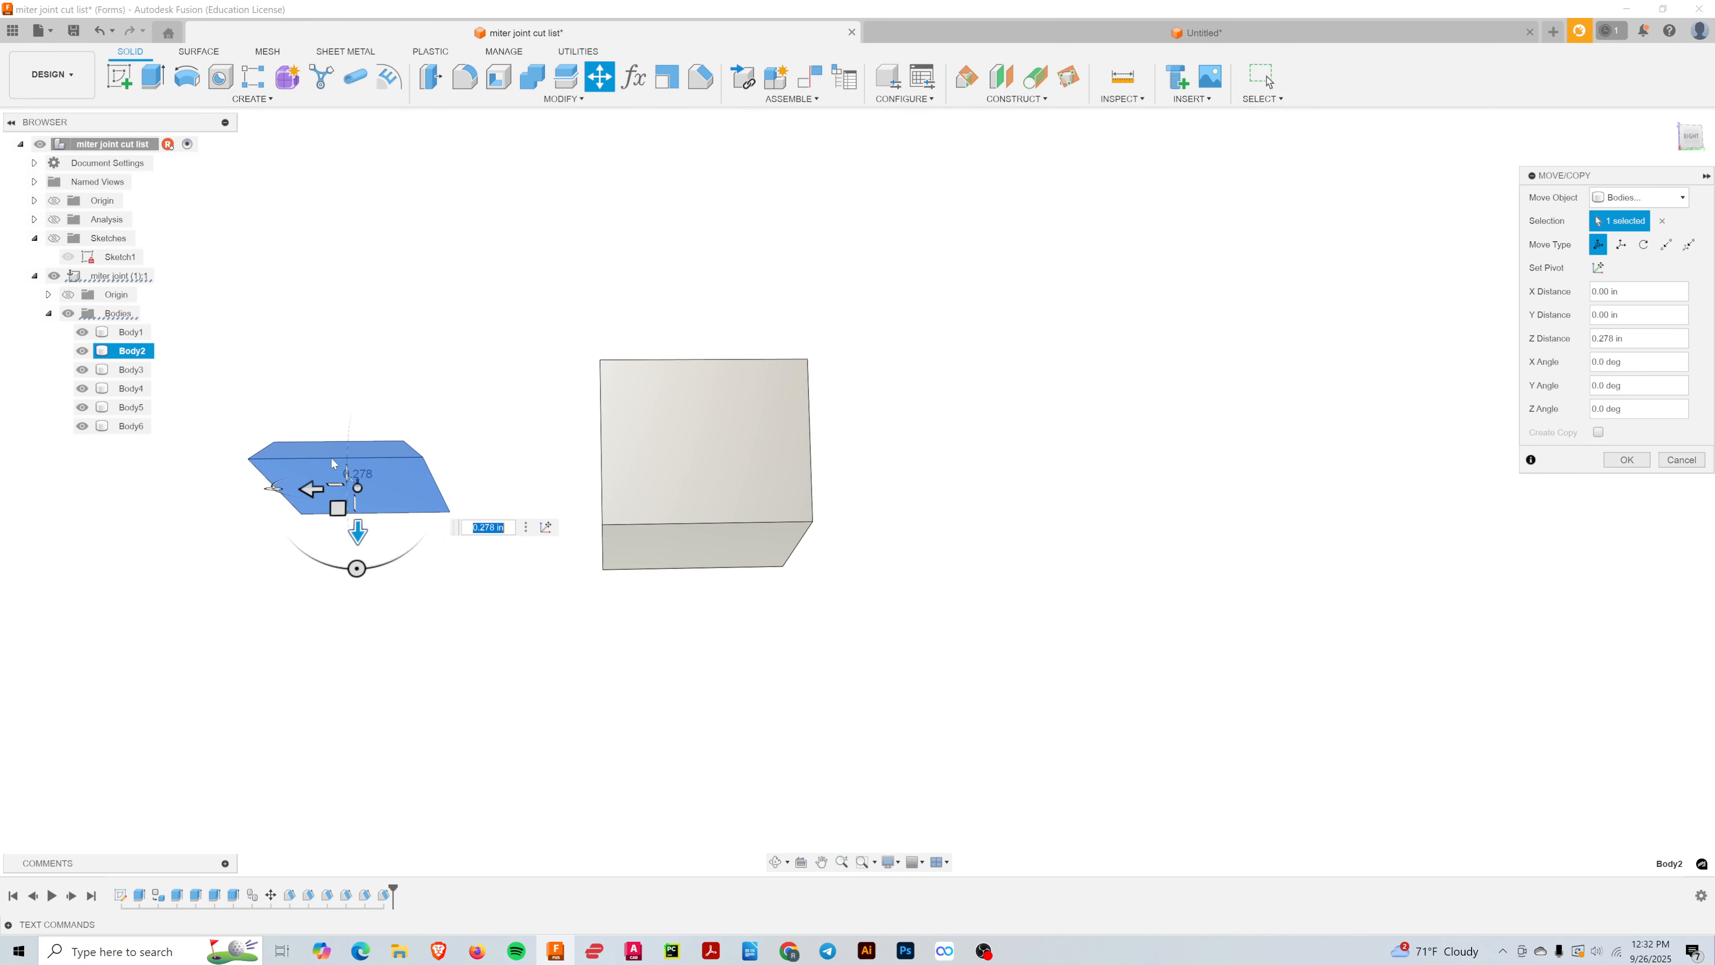
scroll(326, 503, up, 5)
shift+middle_drag(326, 503, 584, 601)
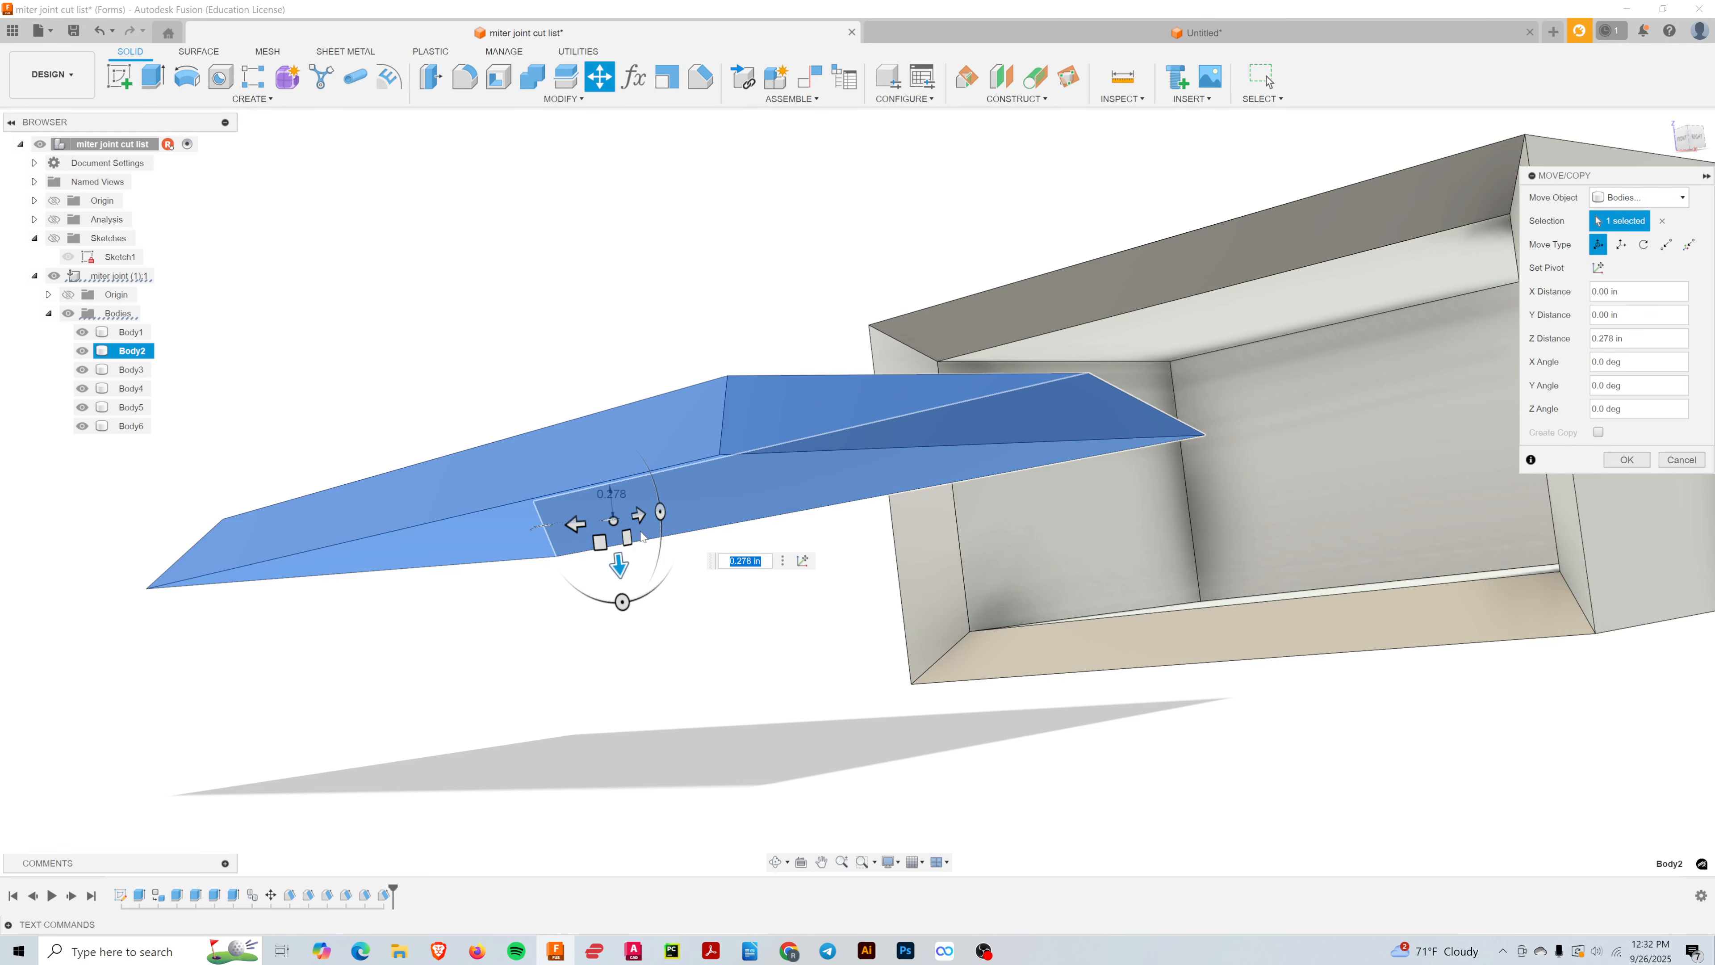
shift+middle_drag(909, 717, 991, 708)
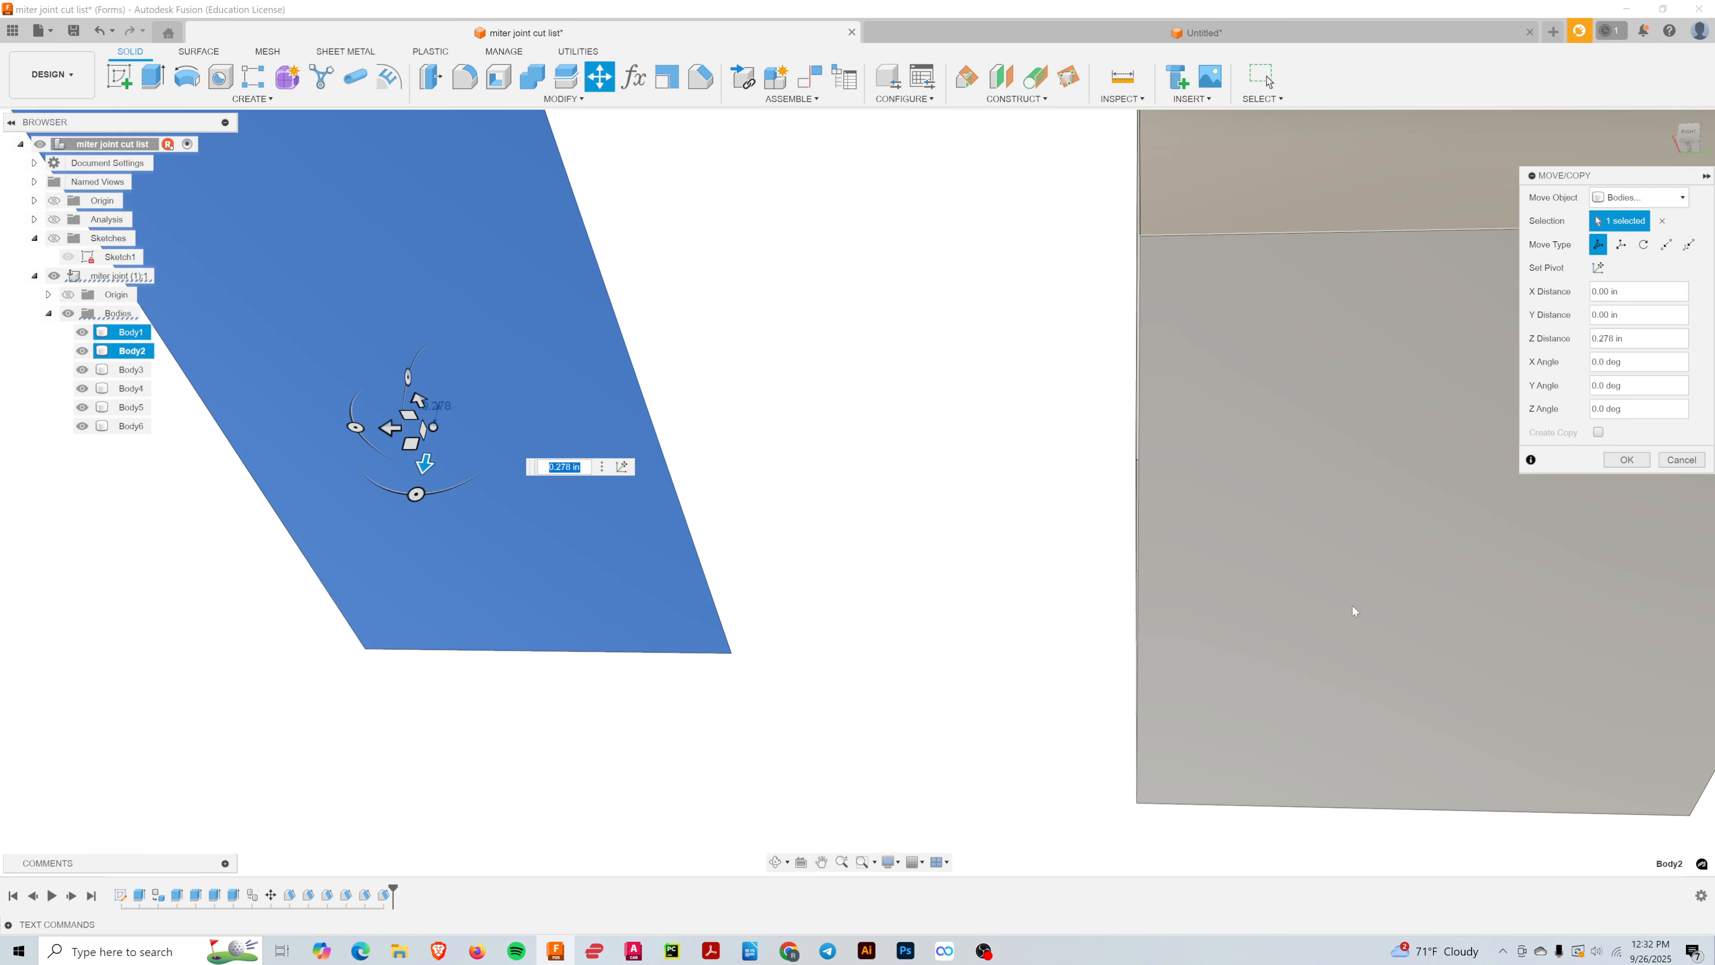
text(2)
shift+middle_drag(811, 510, 663, 599)
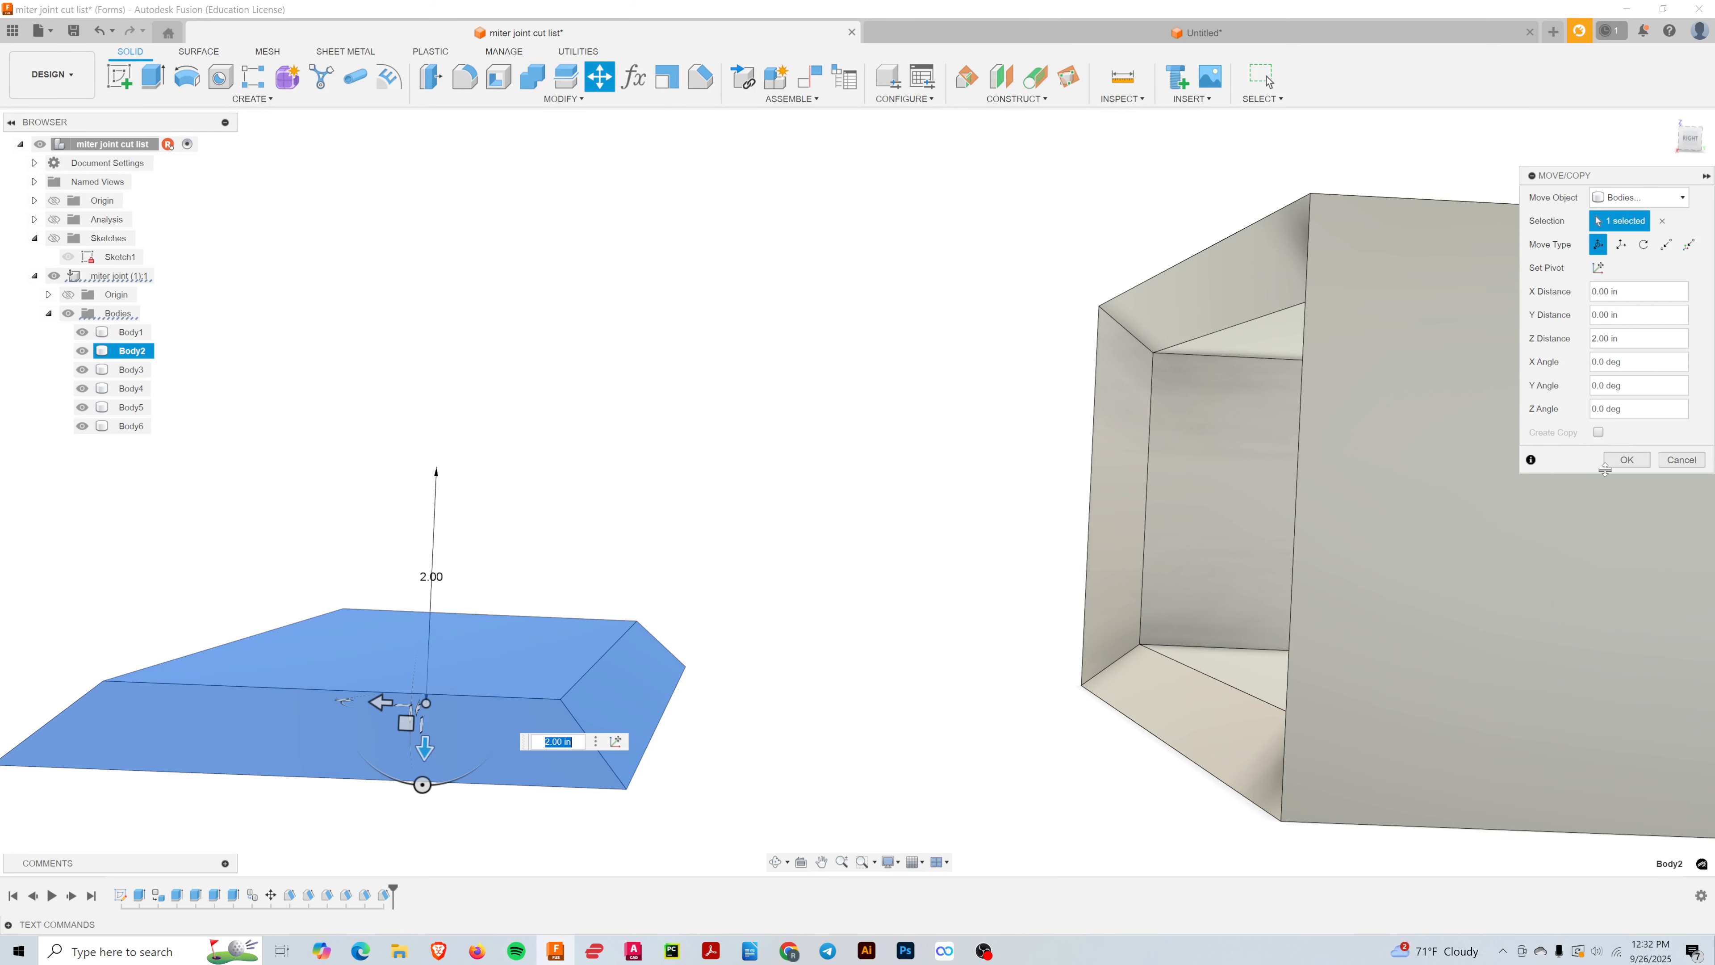
click(1629, 462)
- Start moving the top board Body3 and rotate it 180 degrees about the X axis so its inner face points up
scroll(966, 650, down, 3)
mouse_move(968, 643)
shift+middle_down()
mouse_move(957, 582)
mouse_move(954, 605)
mouse_move(1003, 601)
mouse_move(977, 612)
shift+middle_up()
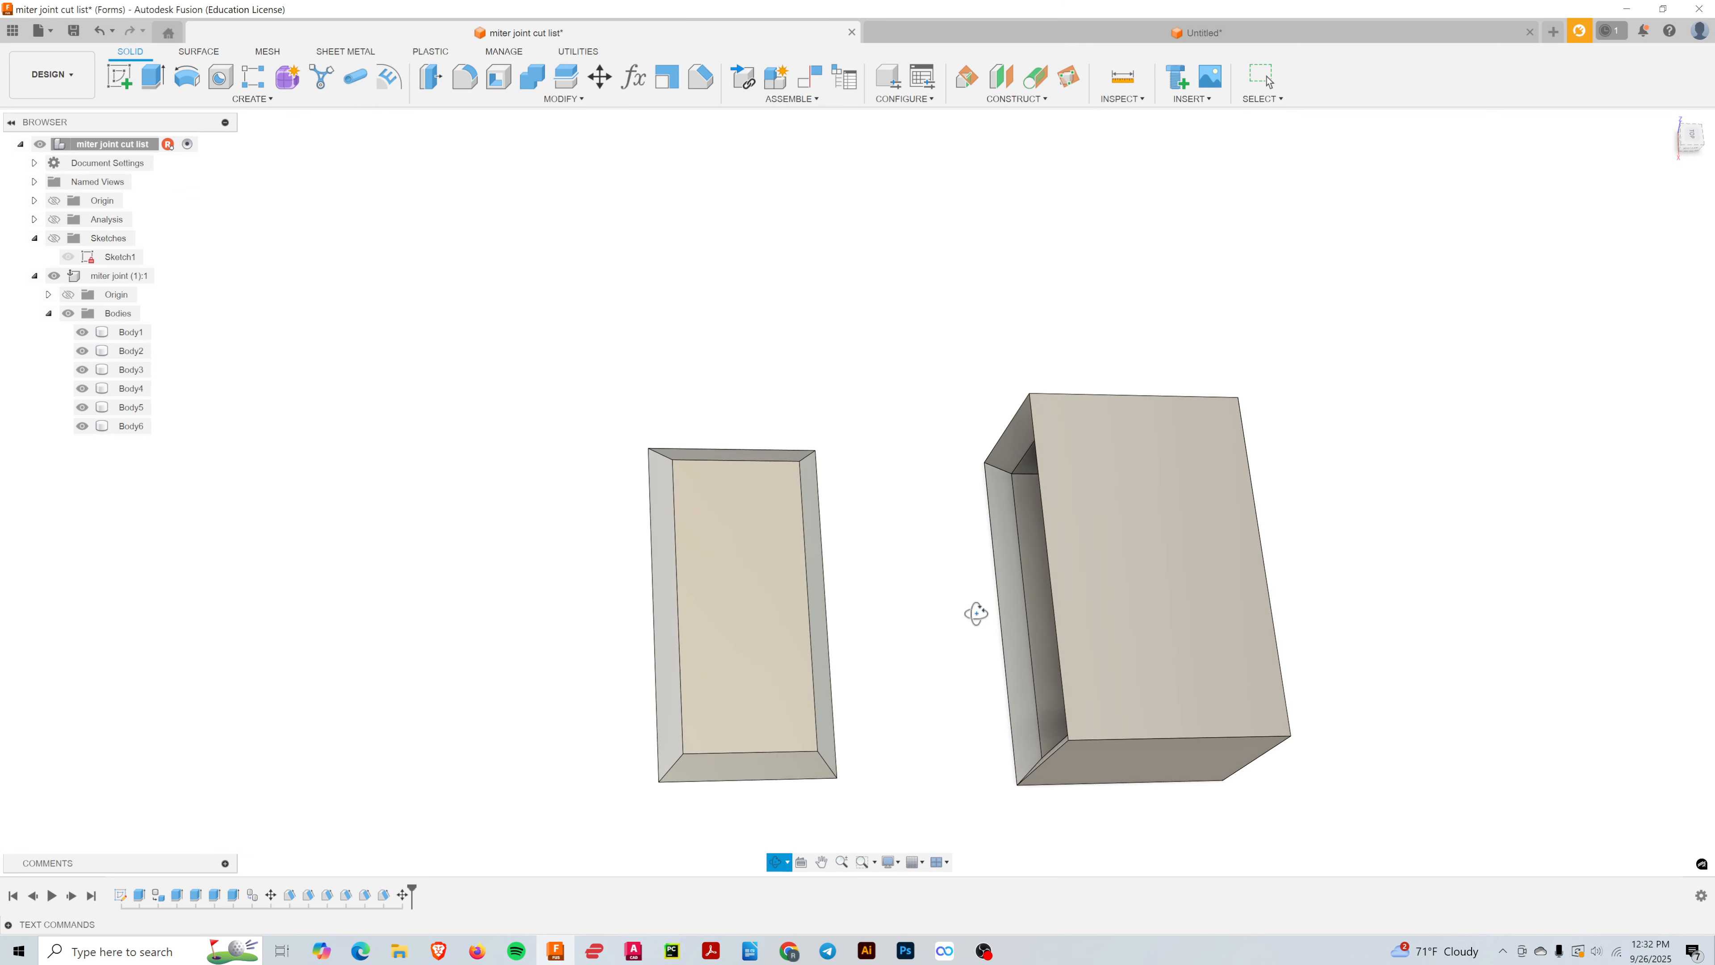
key(m)
click(1080, 601)
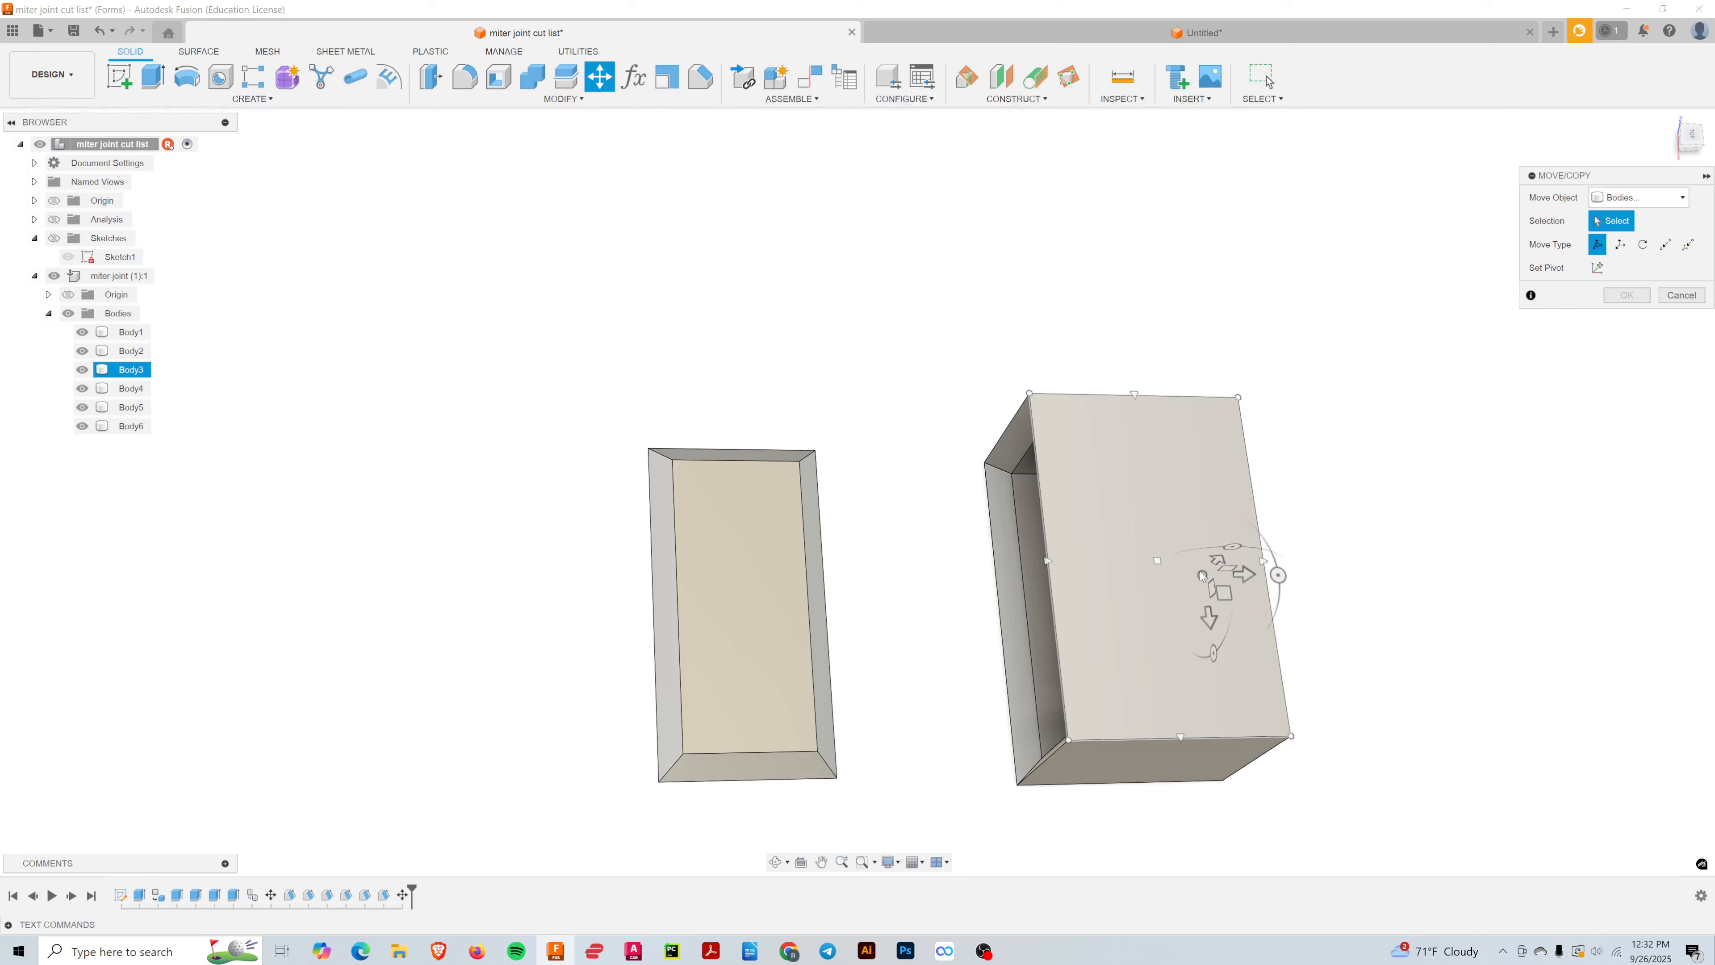
click(1157, 561)
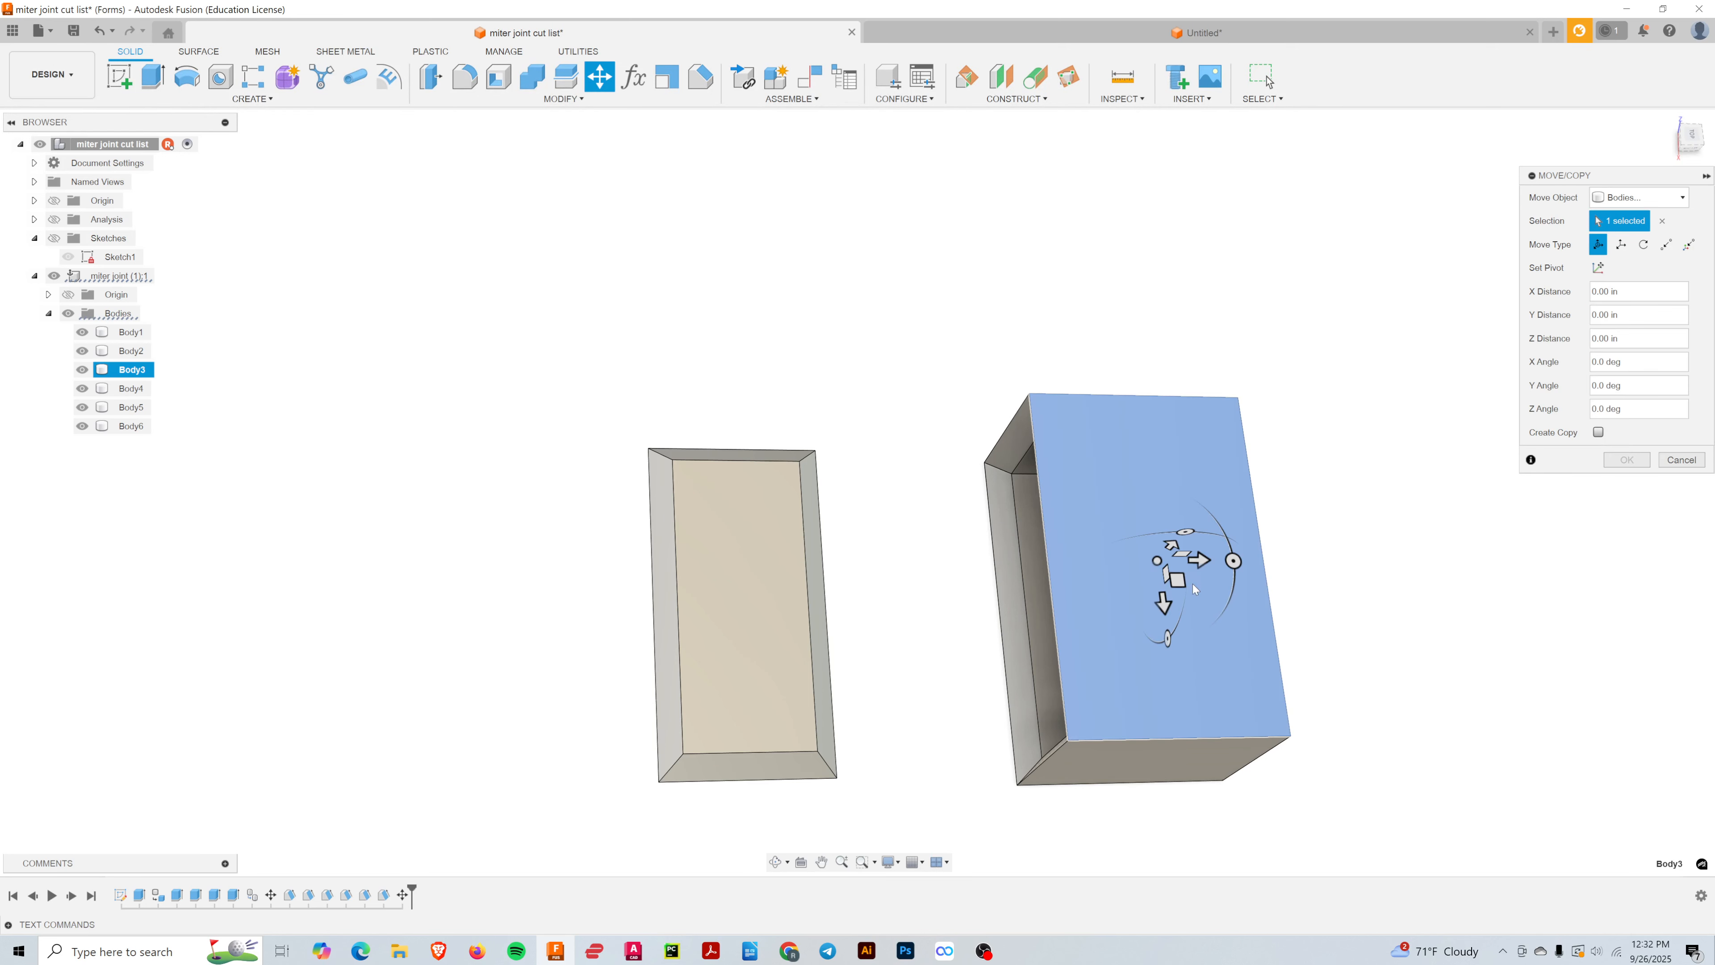
shift+middle_drag(1194, 622, 1183, 514)
click(1178, 456)
drag(1176, 456, 1153, 669)
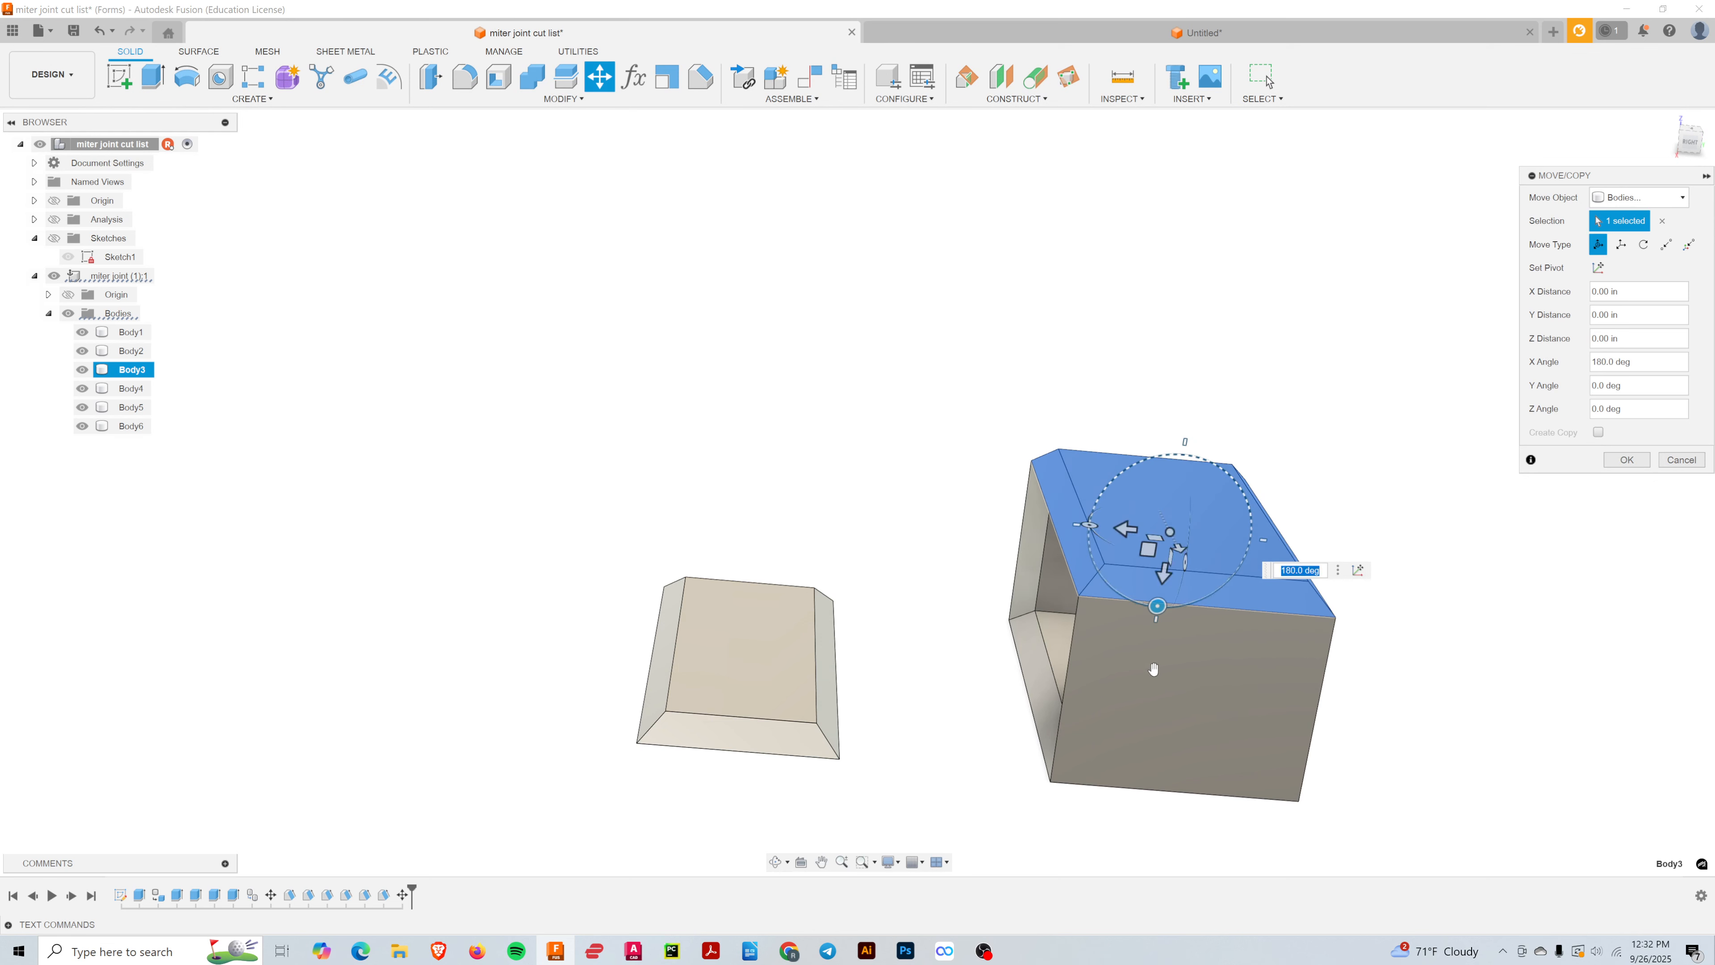
- Slide Body3 horizontally past Body2 by about -0.398 in in X and 14.202 in in Y
shift+middle_drag(1220, 447, 1206, 529)
drag(1131, 592, 473, 563)
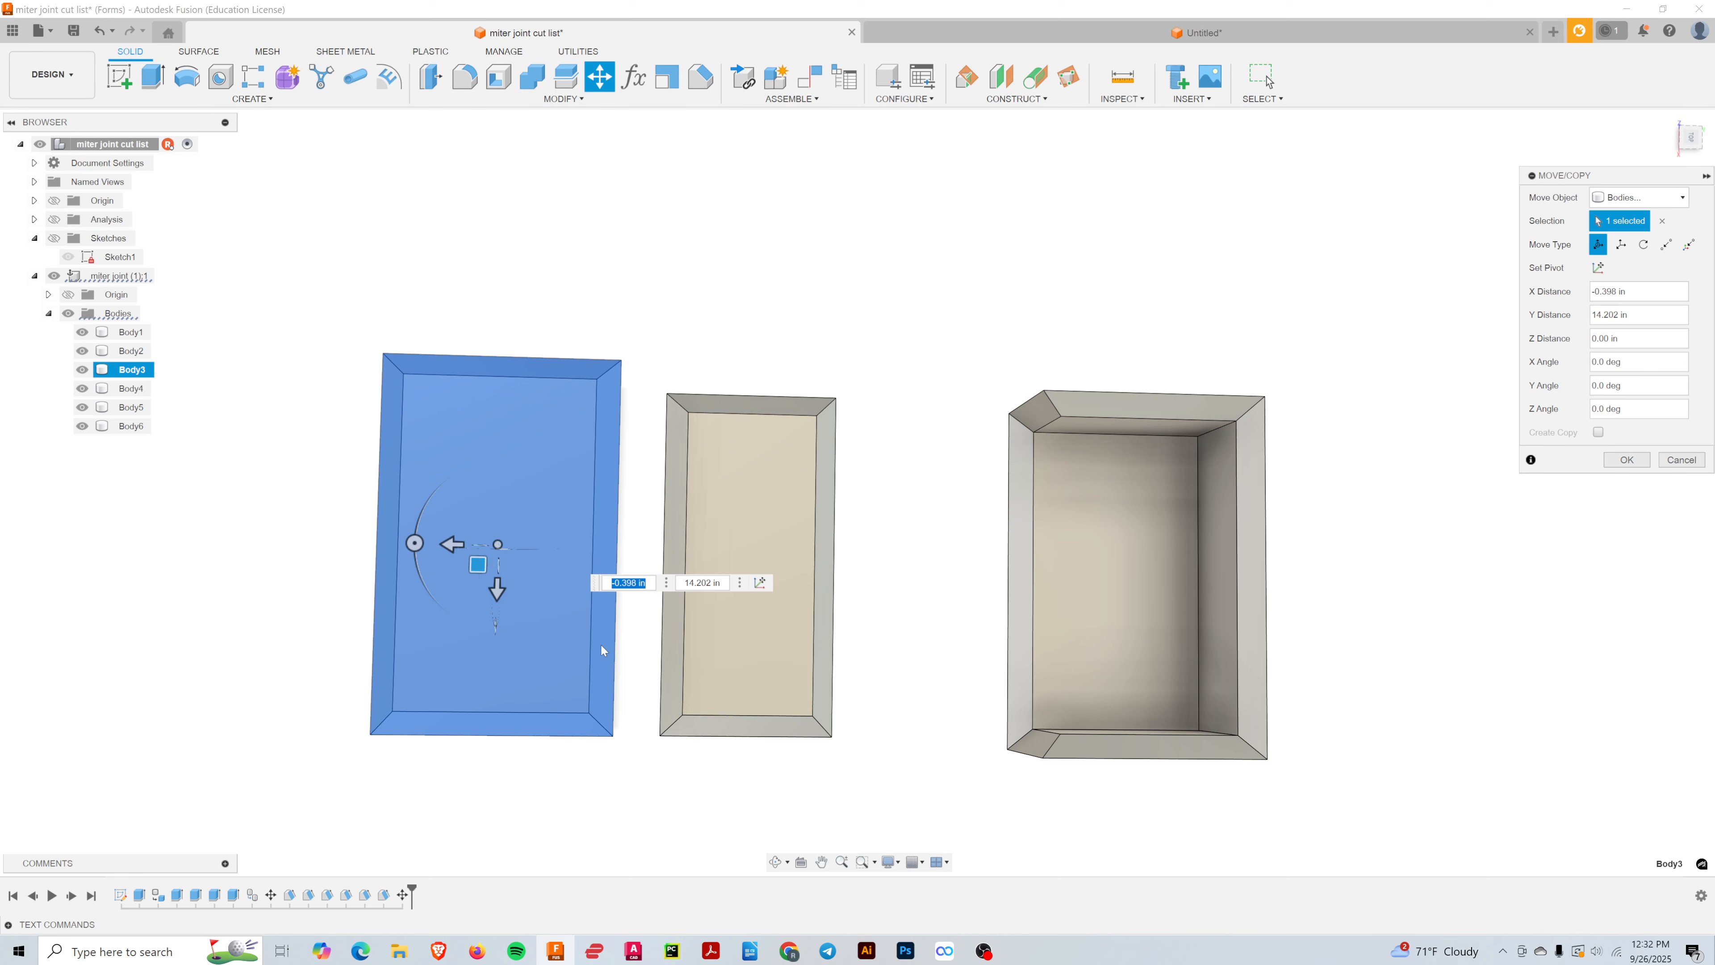
shift+middle_drag(633, 689, 567, 571)
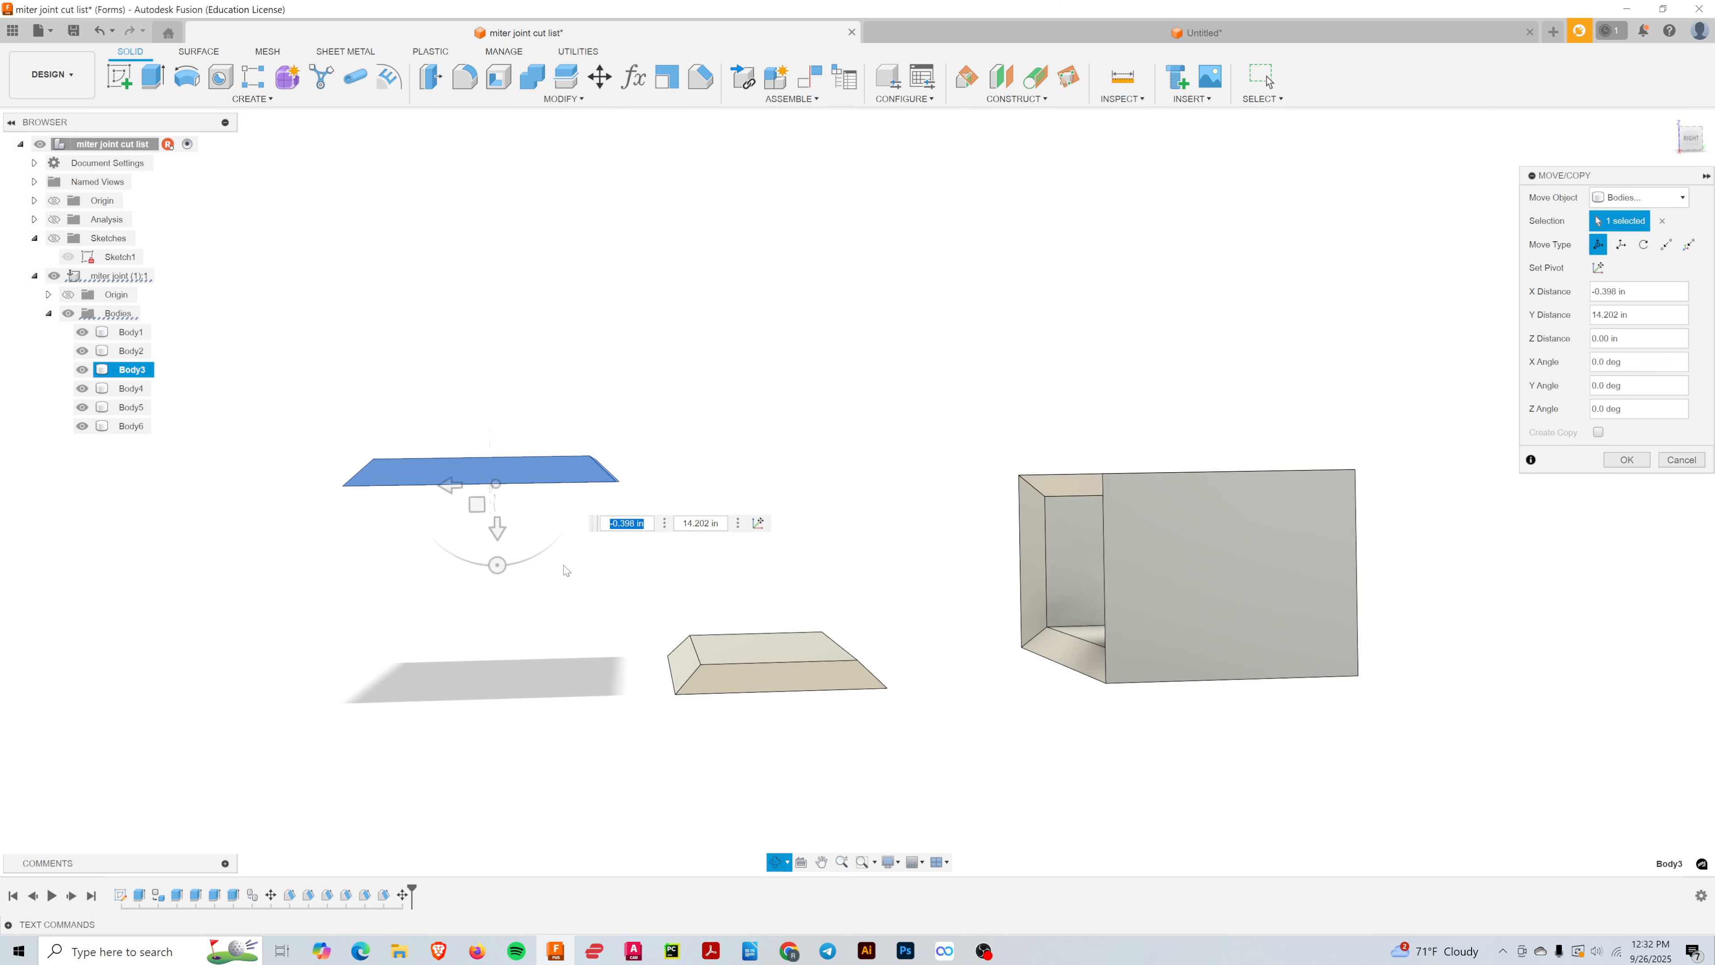
- Lower Body3 along the Z direction to the same level as Body2 and finish the move
click(496, 529)
drag(496, 530, 497, 549)
shift+middle_drag(712, 687, 702, 663)
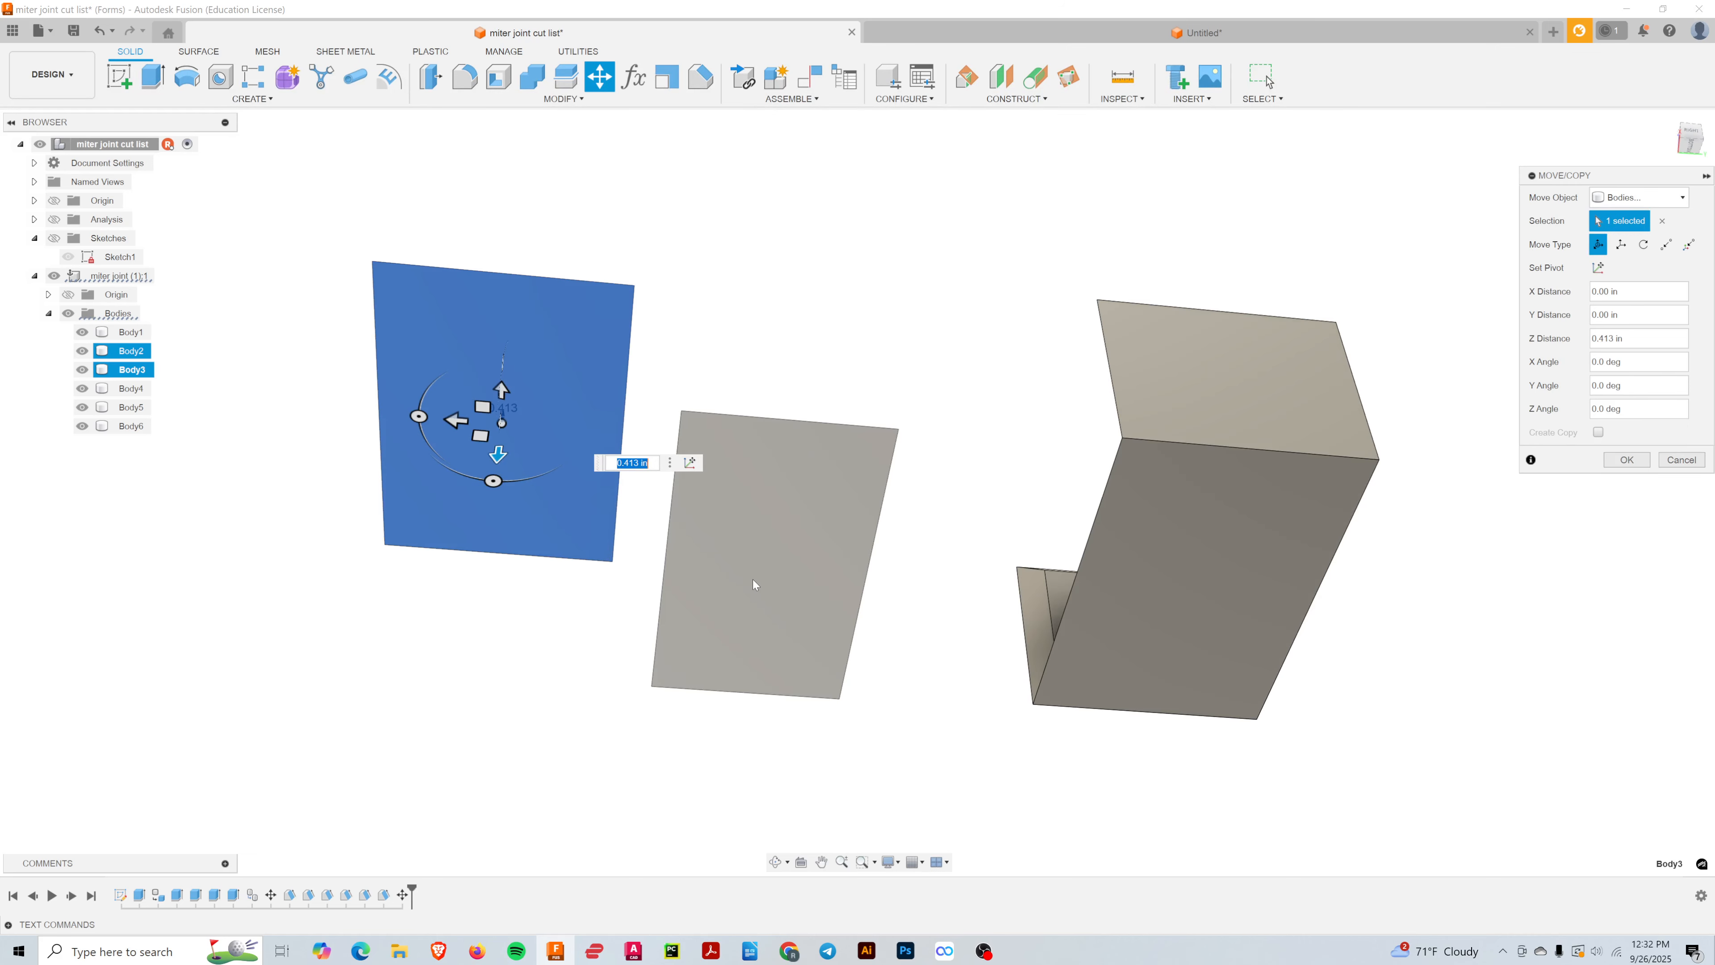
click(751, 578)
click(1627, 460)
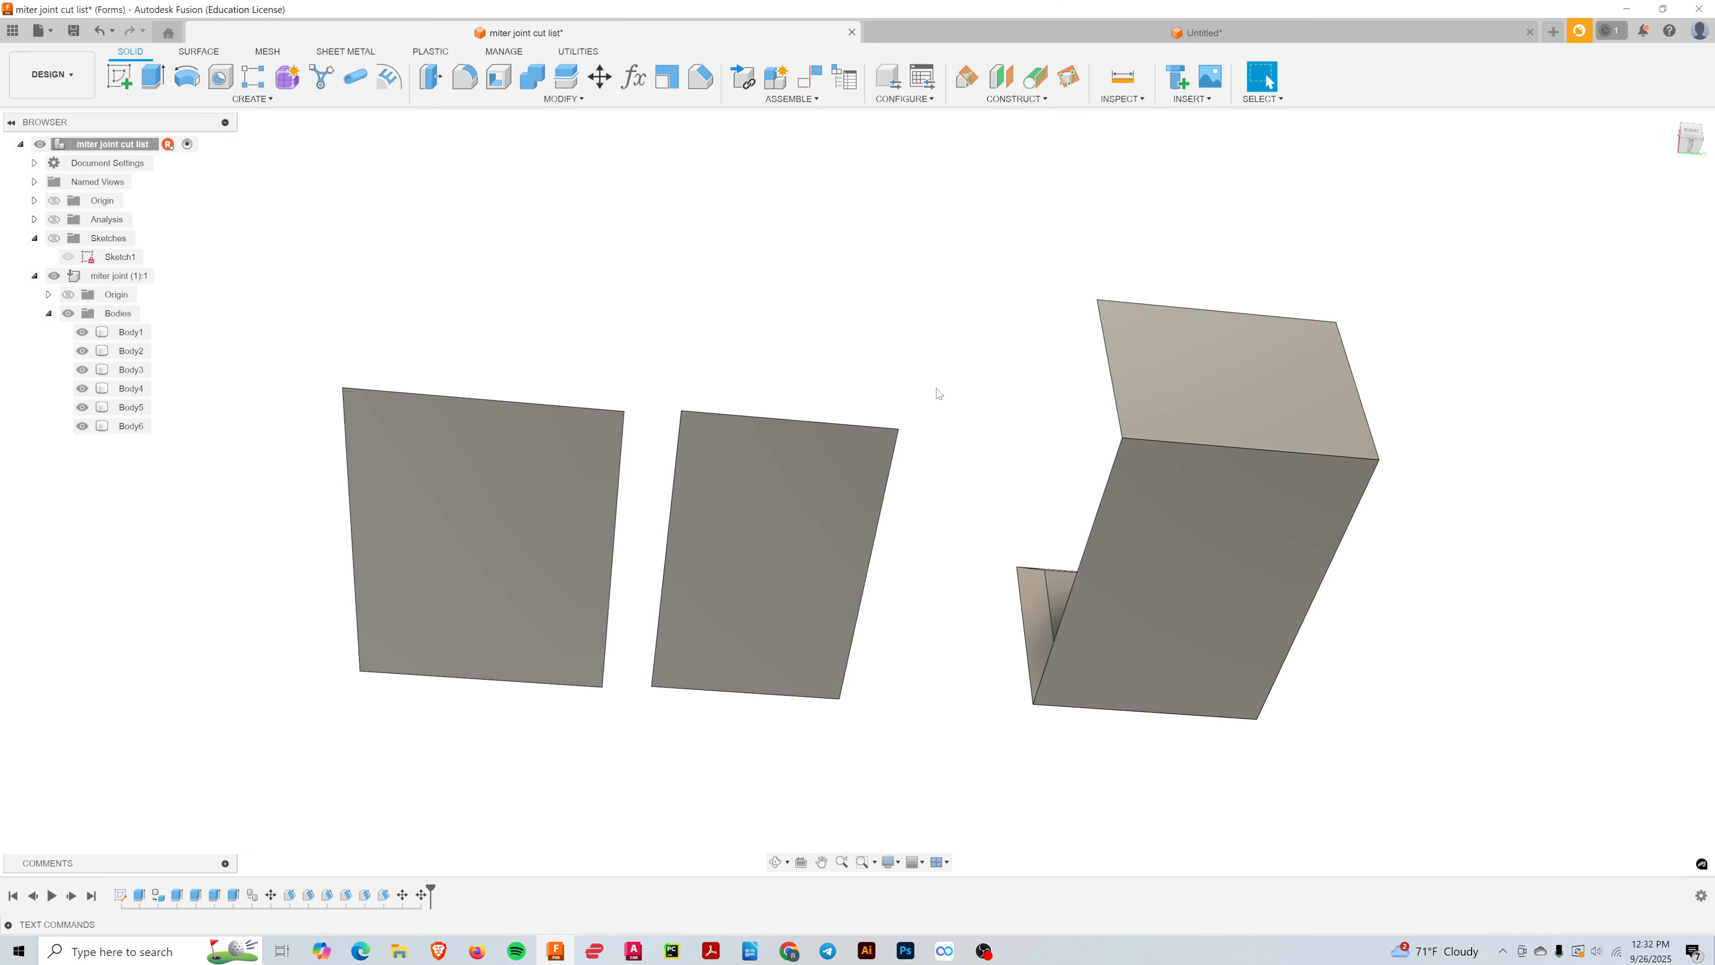
shift+middle_drag(938, 391, 930, 495)
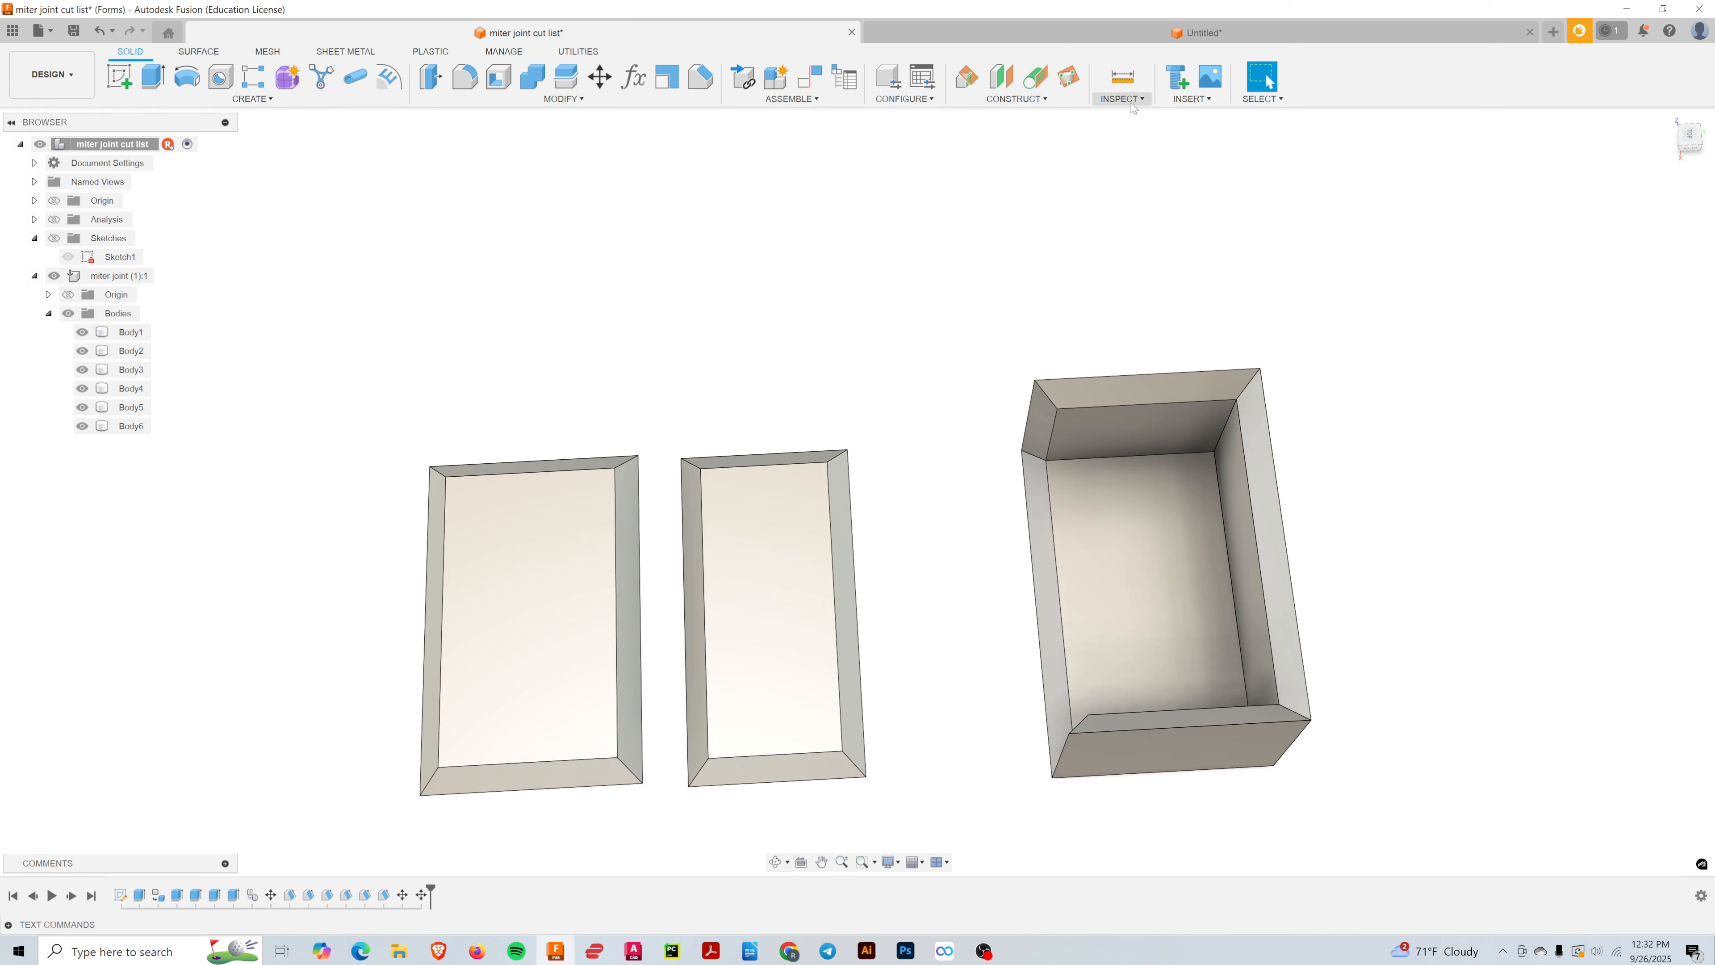
click(1122, 78)
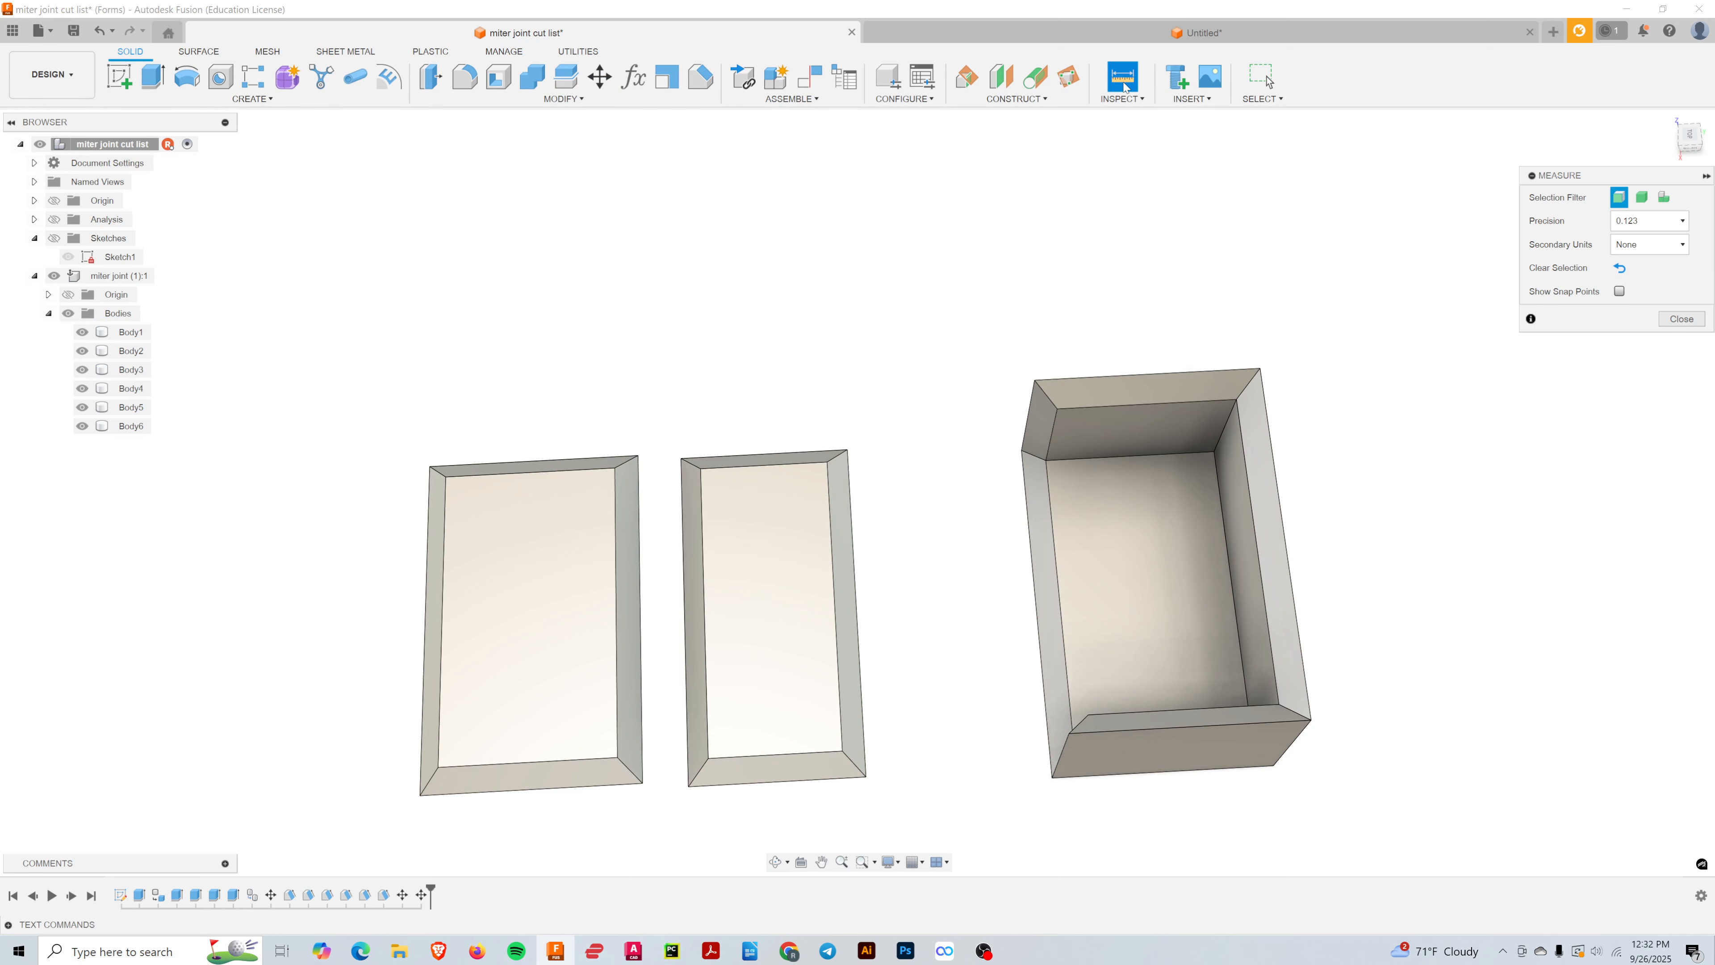
click(783, 788)
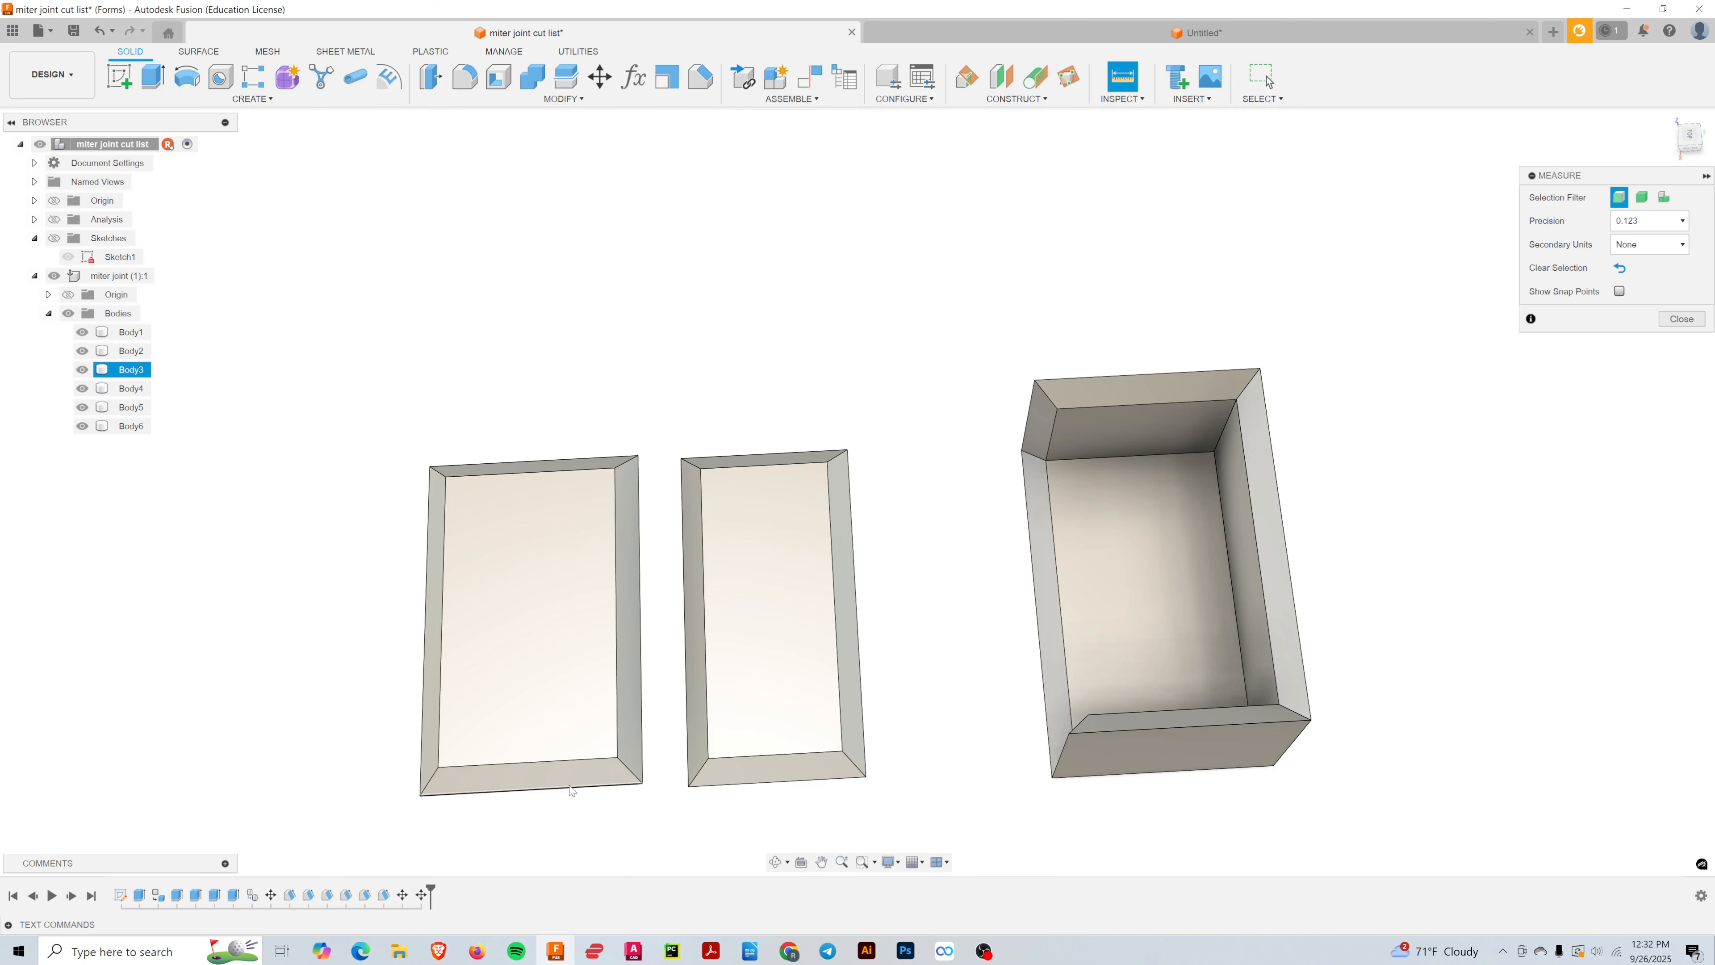
key(Escape)
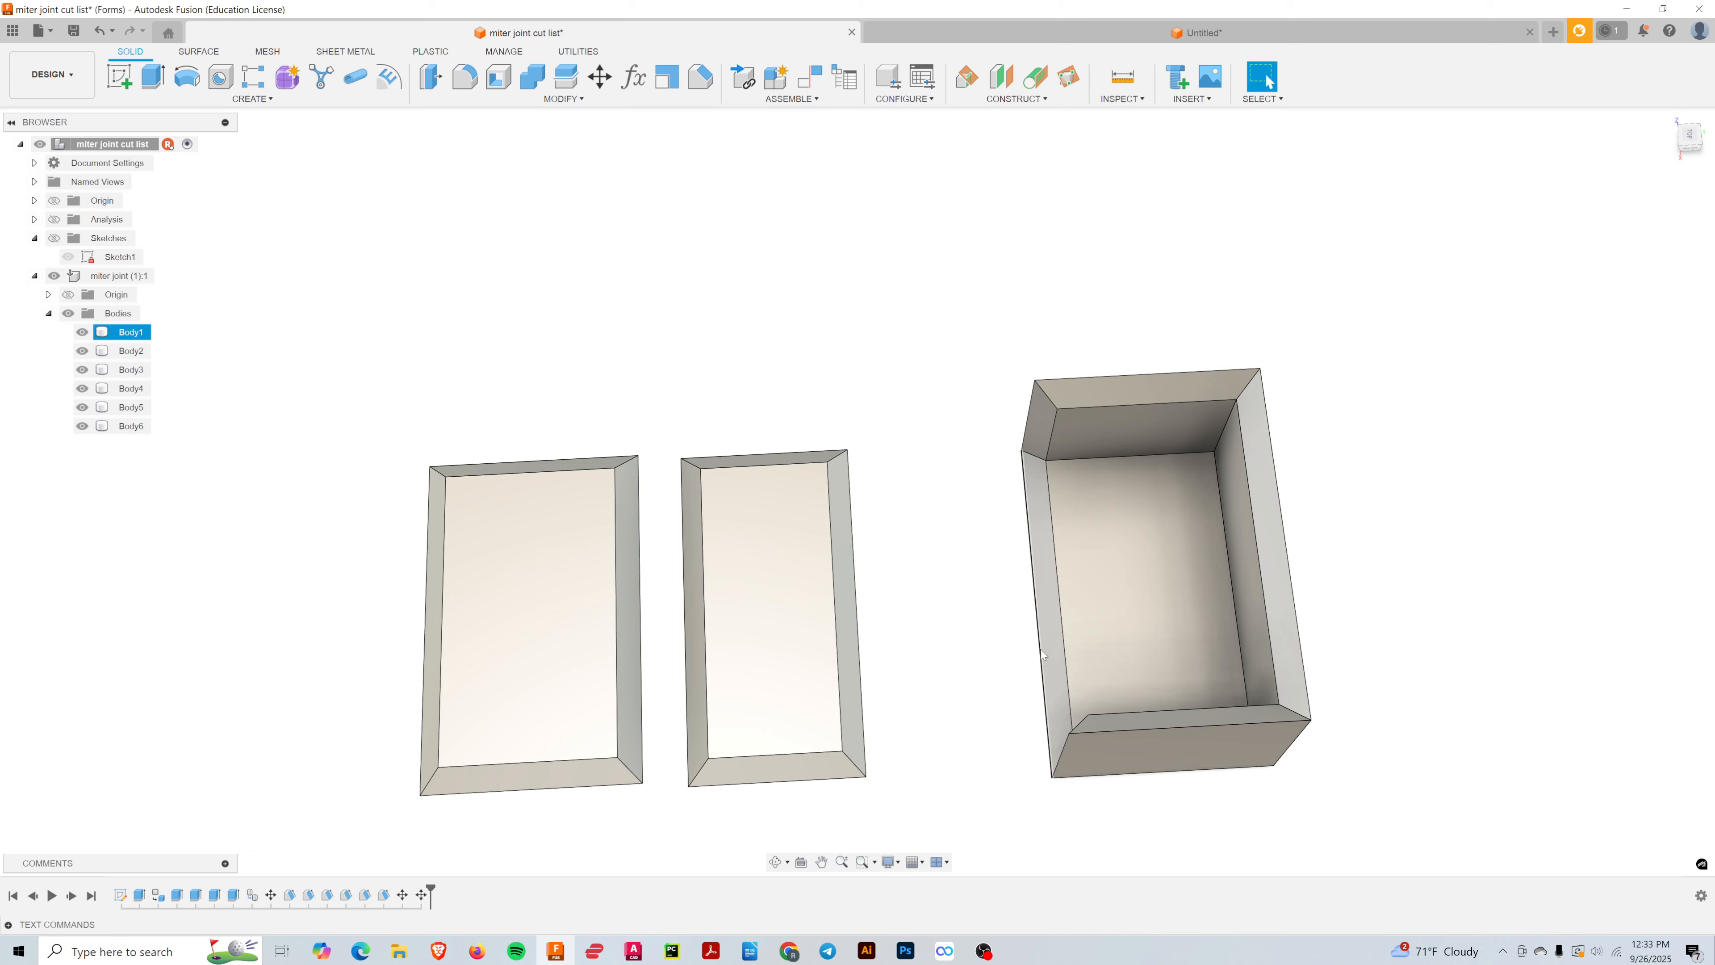
- Start moving the side board Body4 and rotate it 90 degrees about the X axis so its inner face points up
shift+middle_drag(1041, 622, 991, 559)
key(m)
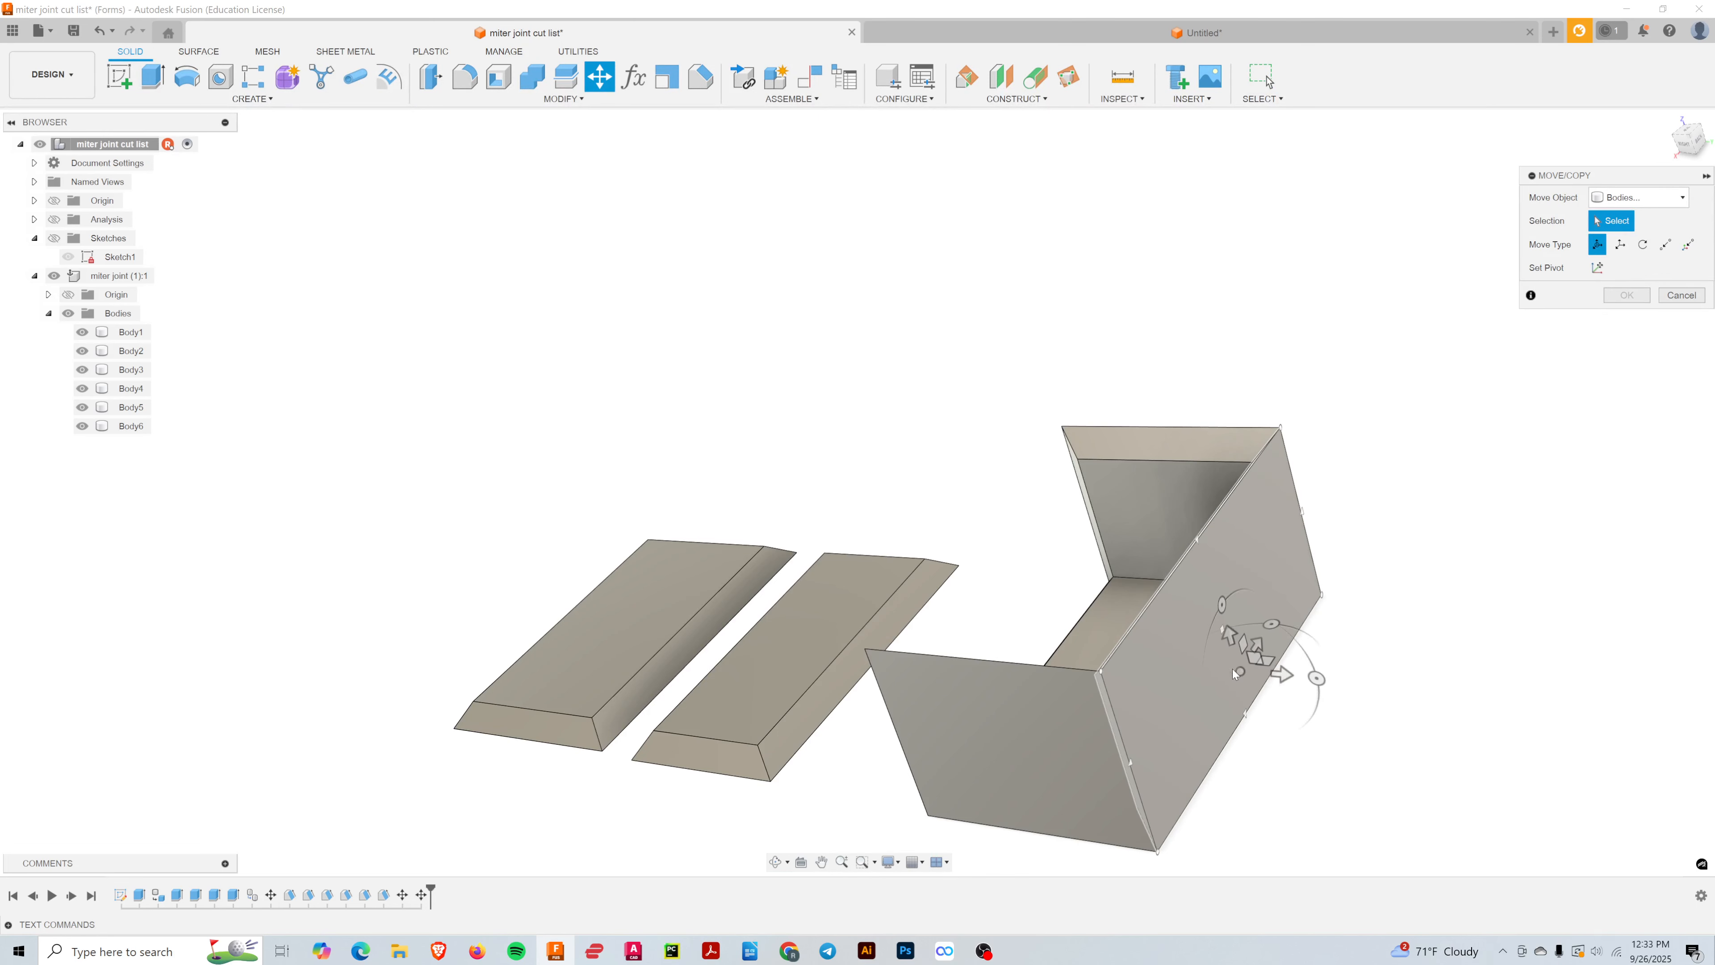
click(1222, 636)
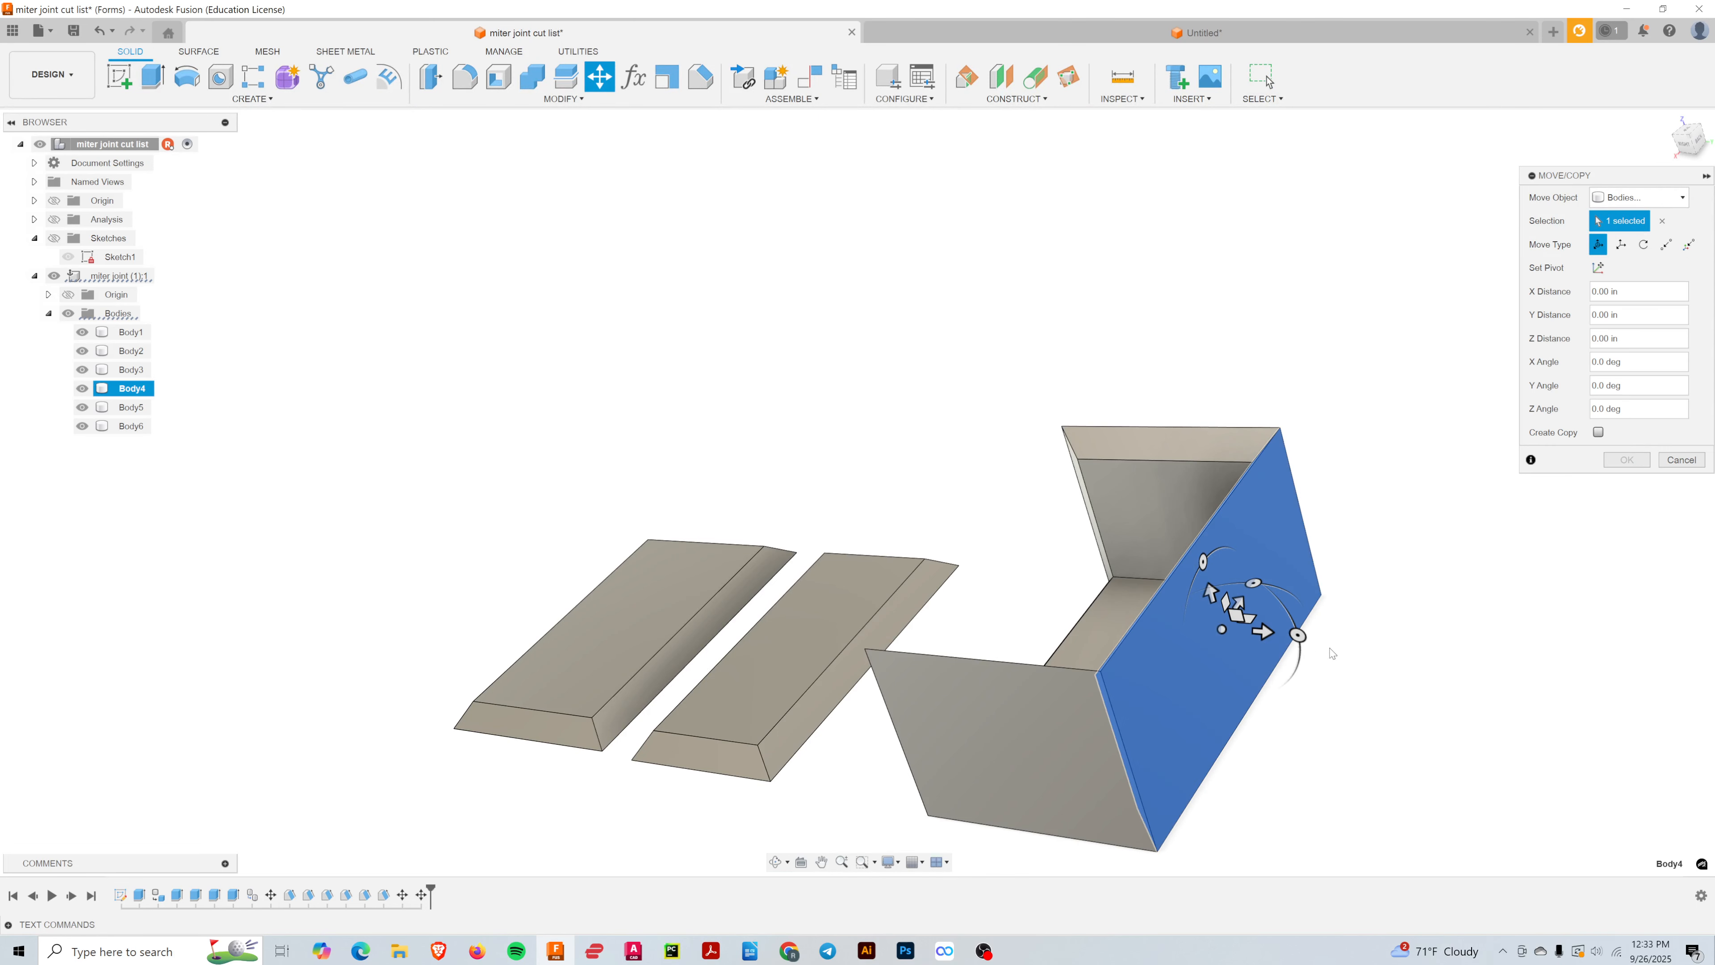
shift+middle_drag(1297, 668, 1305, 710)
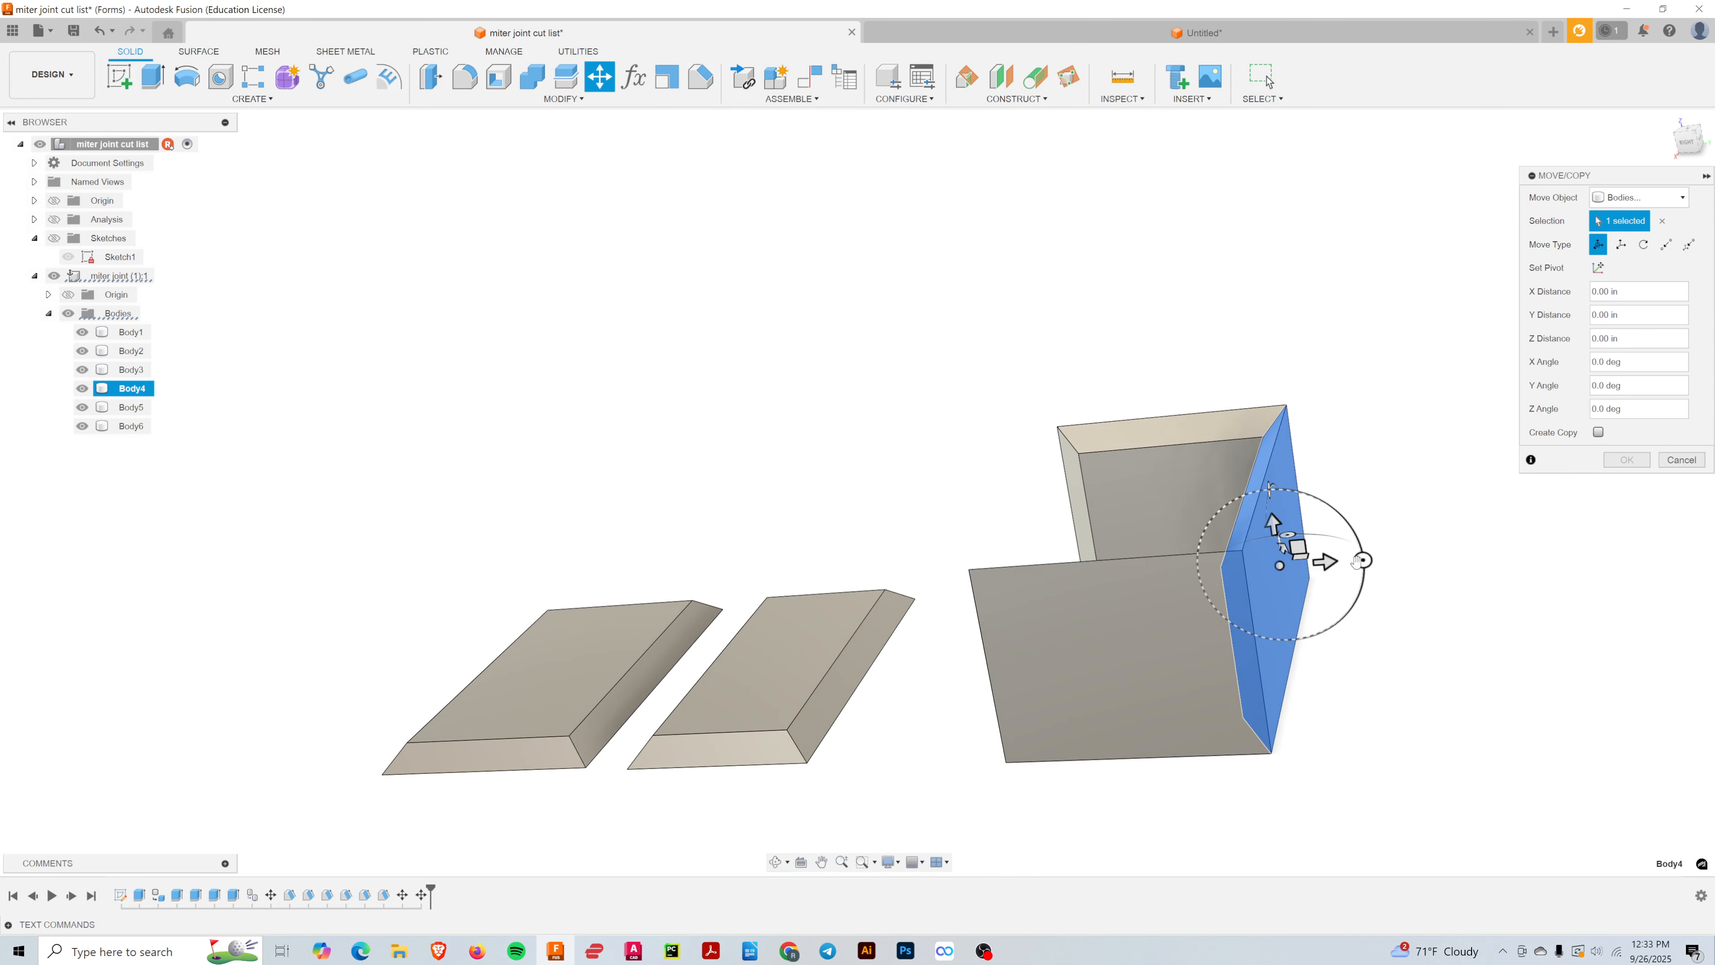
drag(1363, 560, 1300, 733)
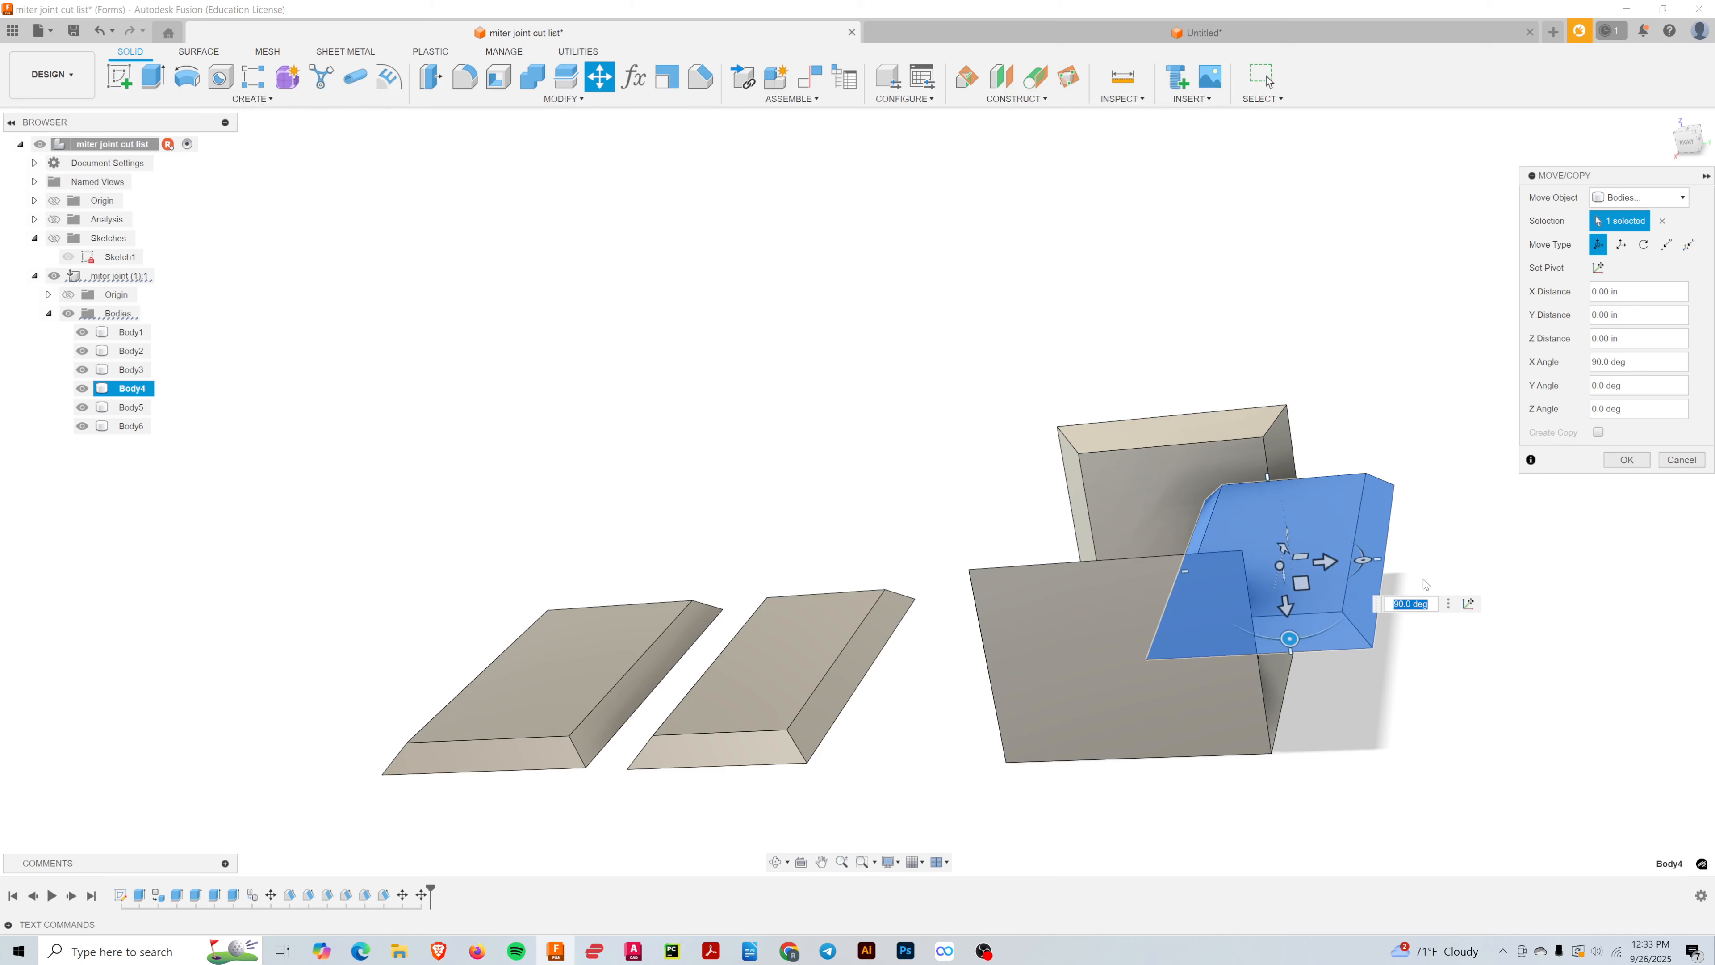
- Slide Body4 horizontally into line beyond the end of Body2, by about 8.629 in in X and -11.373 in in Y
shift+middle_drag(1434, 538, 1436, 623)
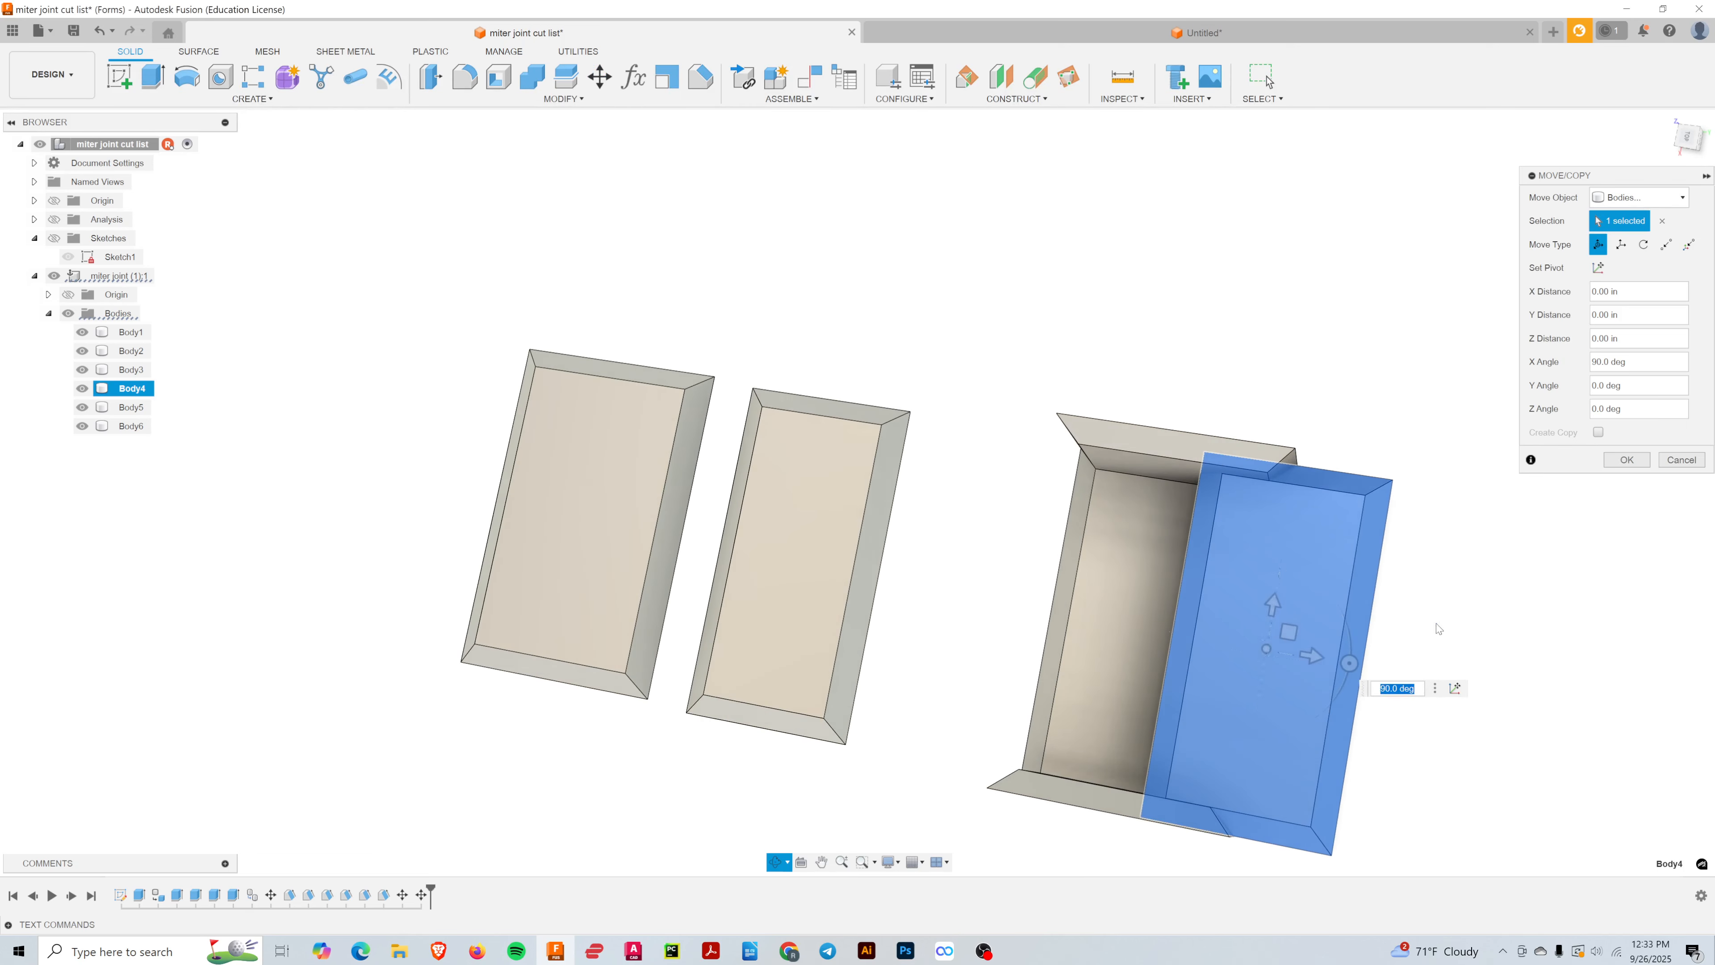
drag(1287, 633, 930, 268)
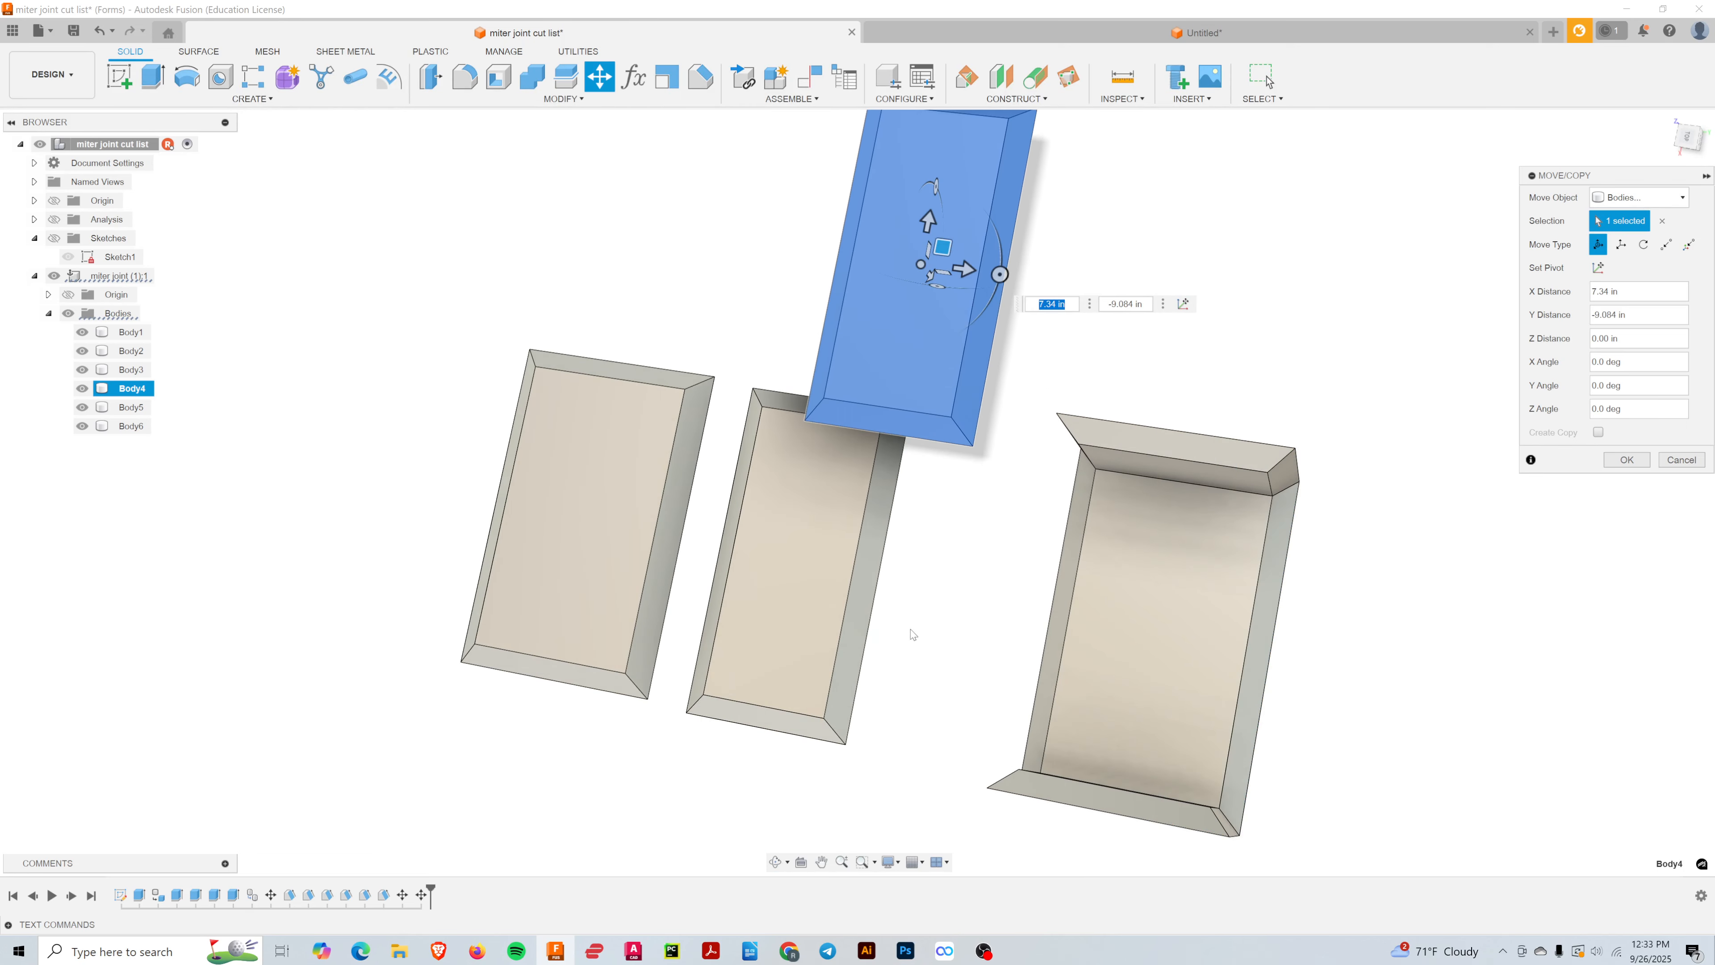
middle_drag(911, 631, 1228, 792)
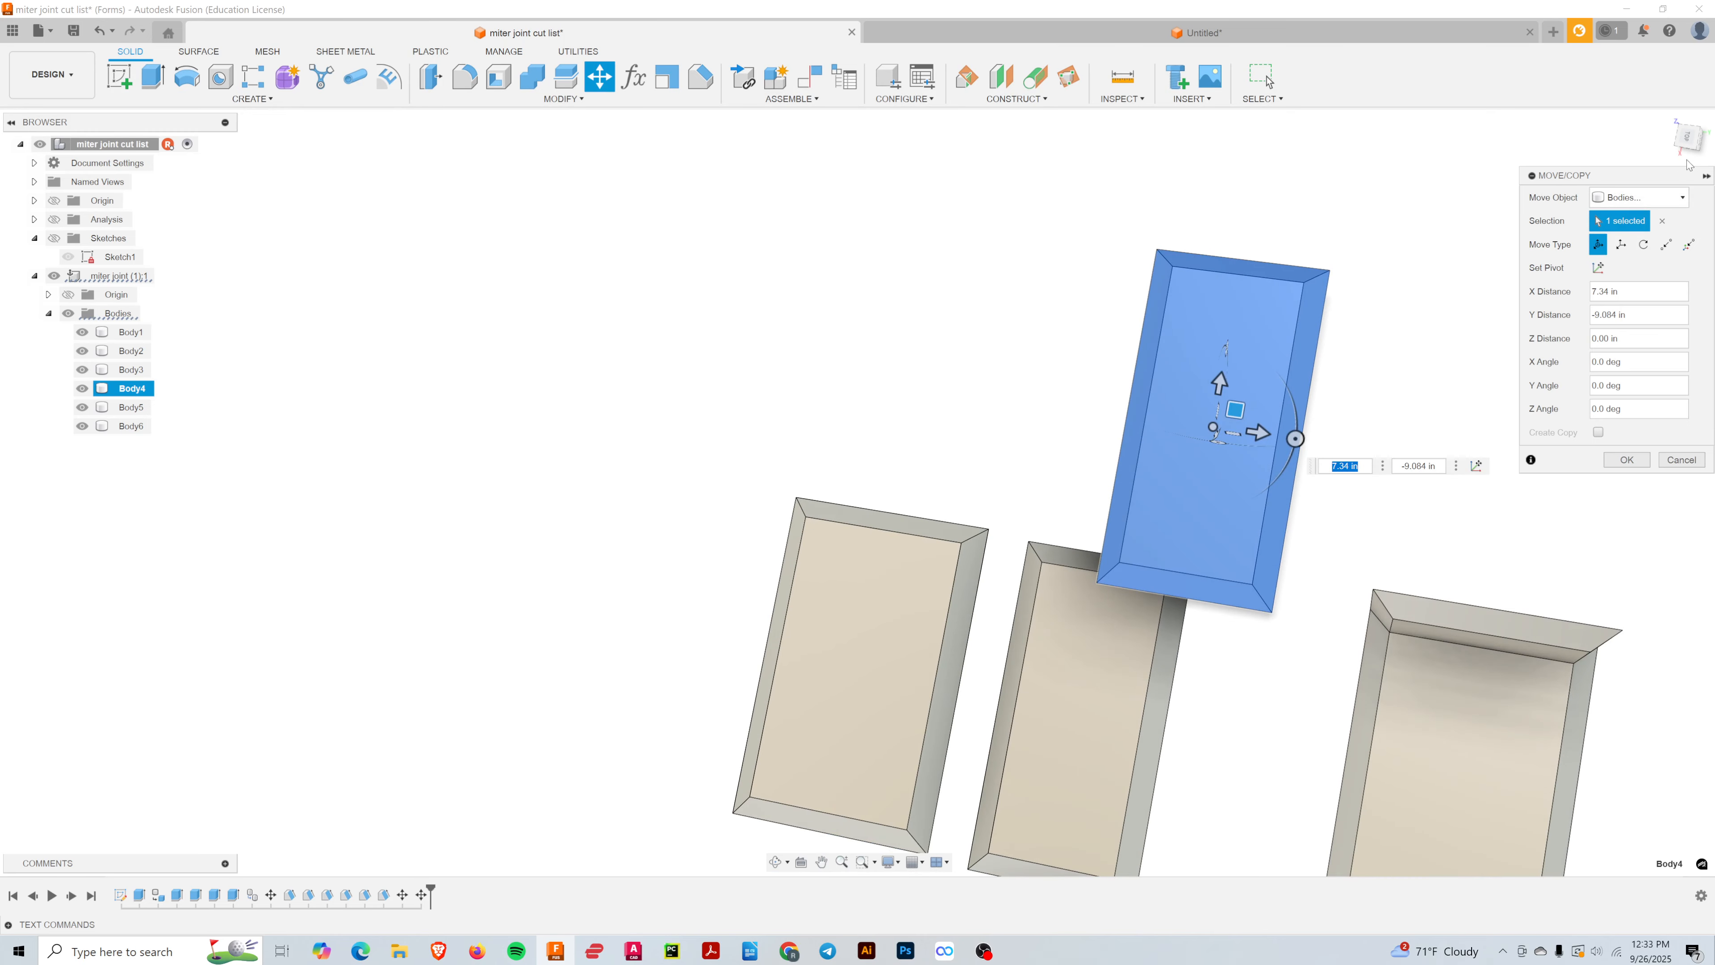
click(1687, 141)
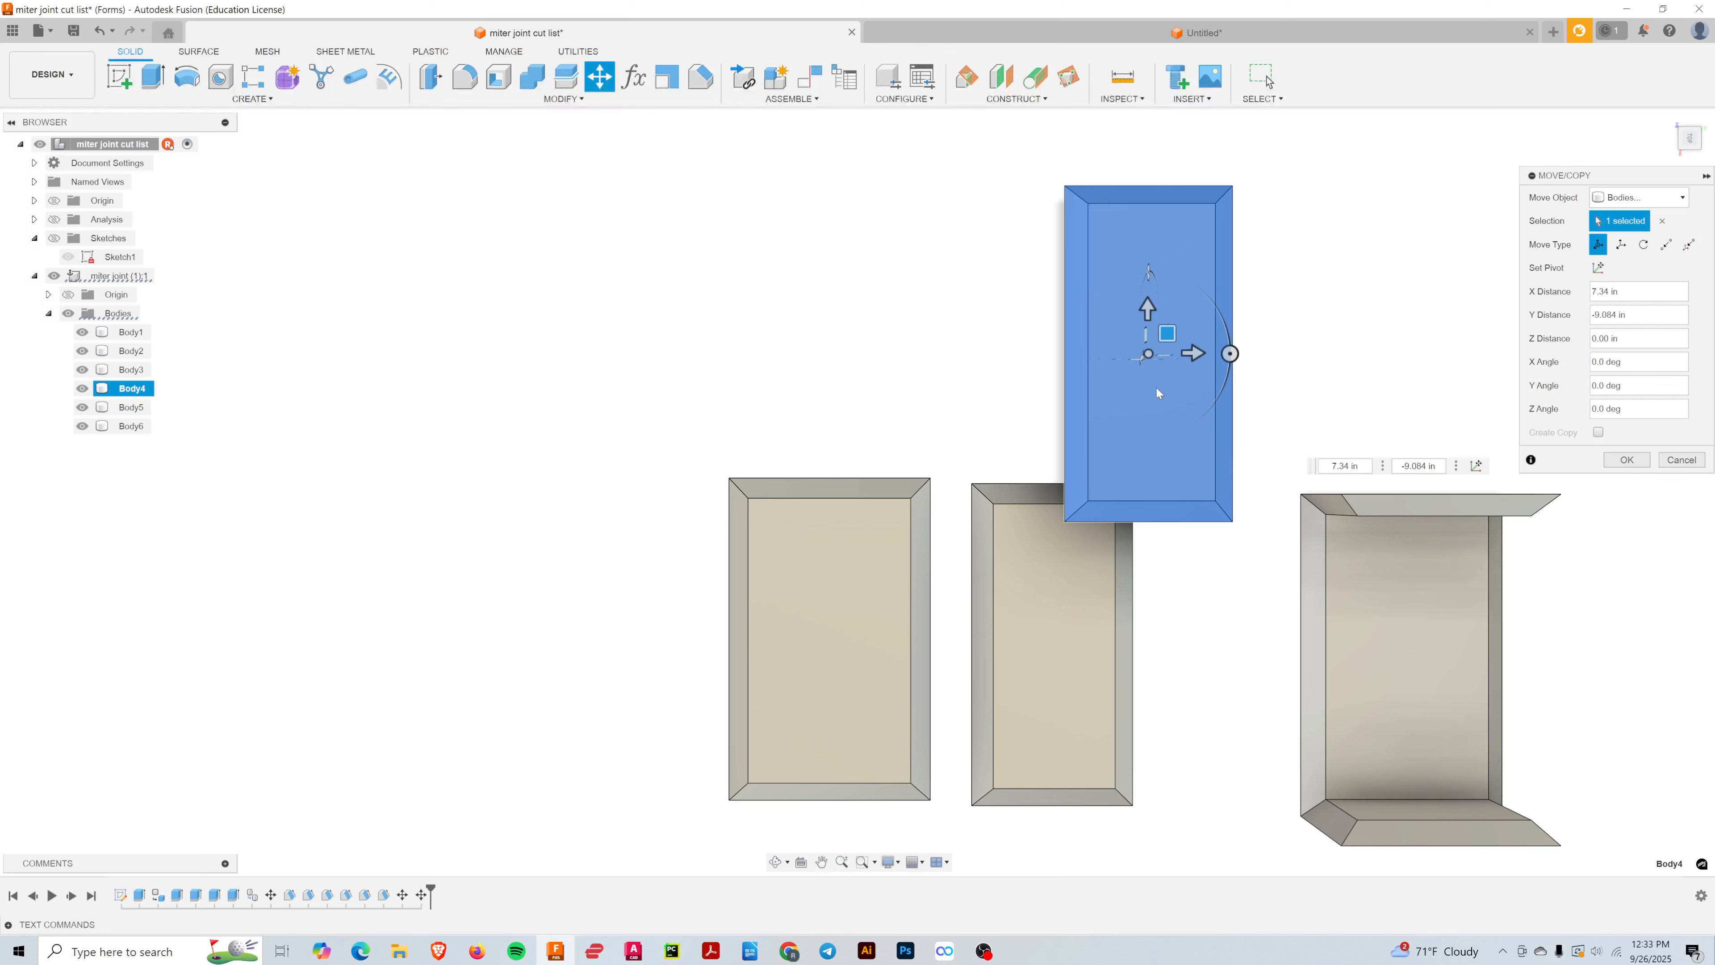
drag(1163, 334, 1067, 281)
shift+middle_drag(1196, 506, 1170, 409)
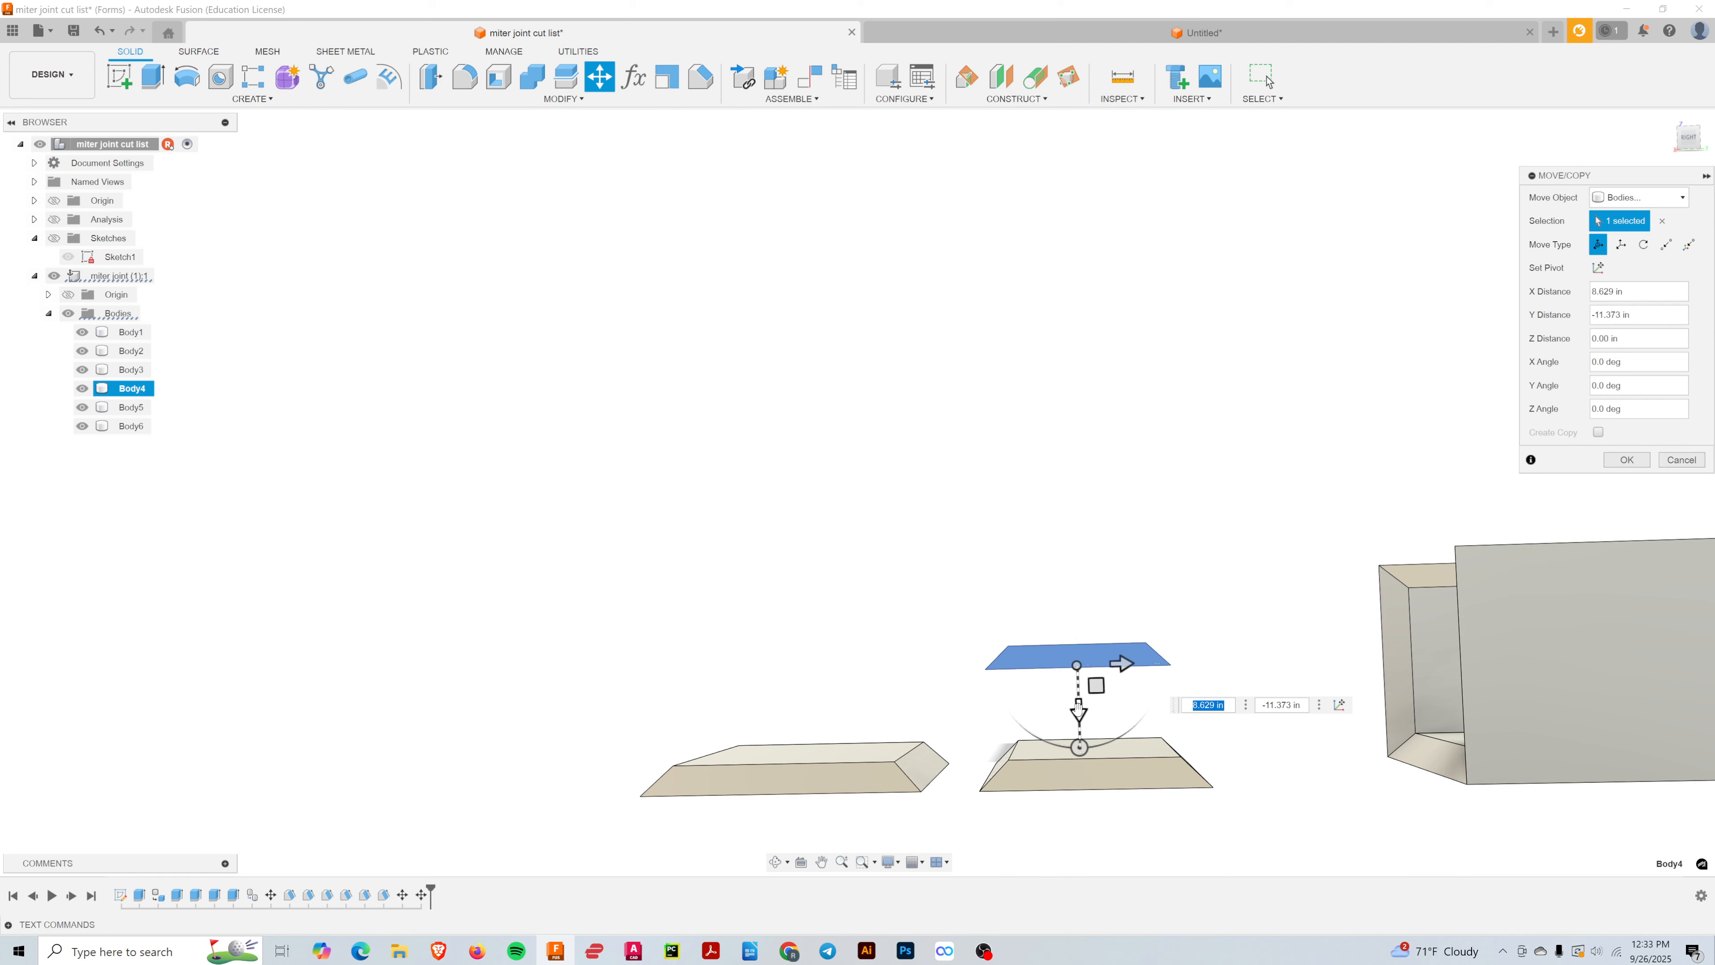
- Lower Body4 by 2 in along the Z direction
drag(1078, 707, 1080, 728)
shift+middle_drag(1137, 867, 1128, 709)
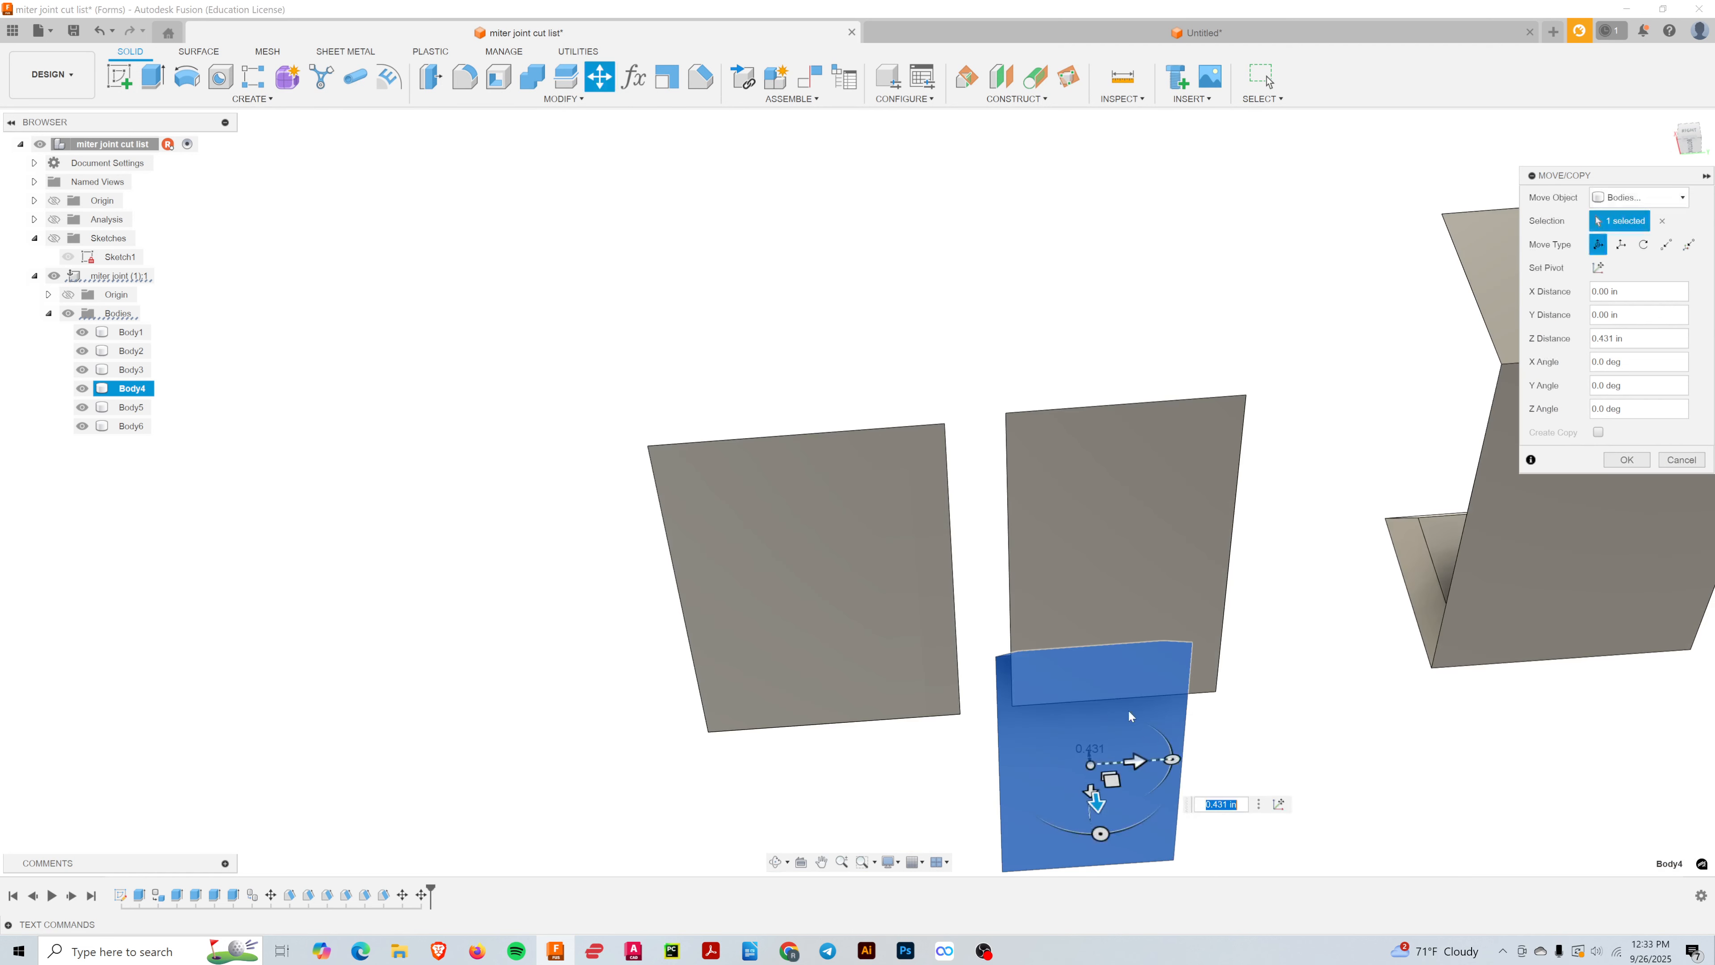
text(2)
key(Return)
shift+middle_drag(1313, 651, 1342, 747)
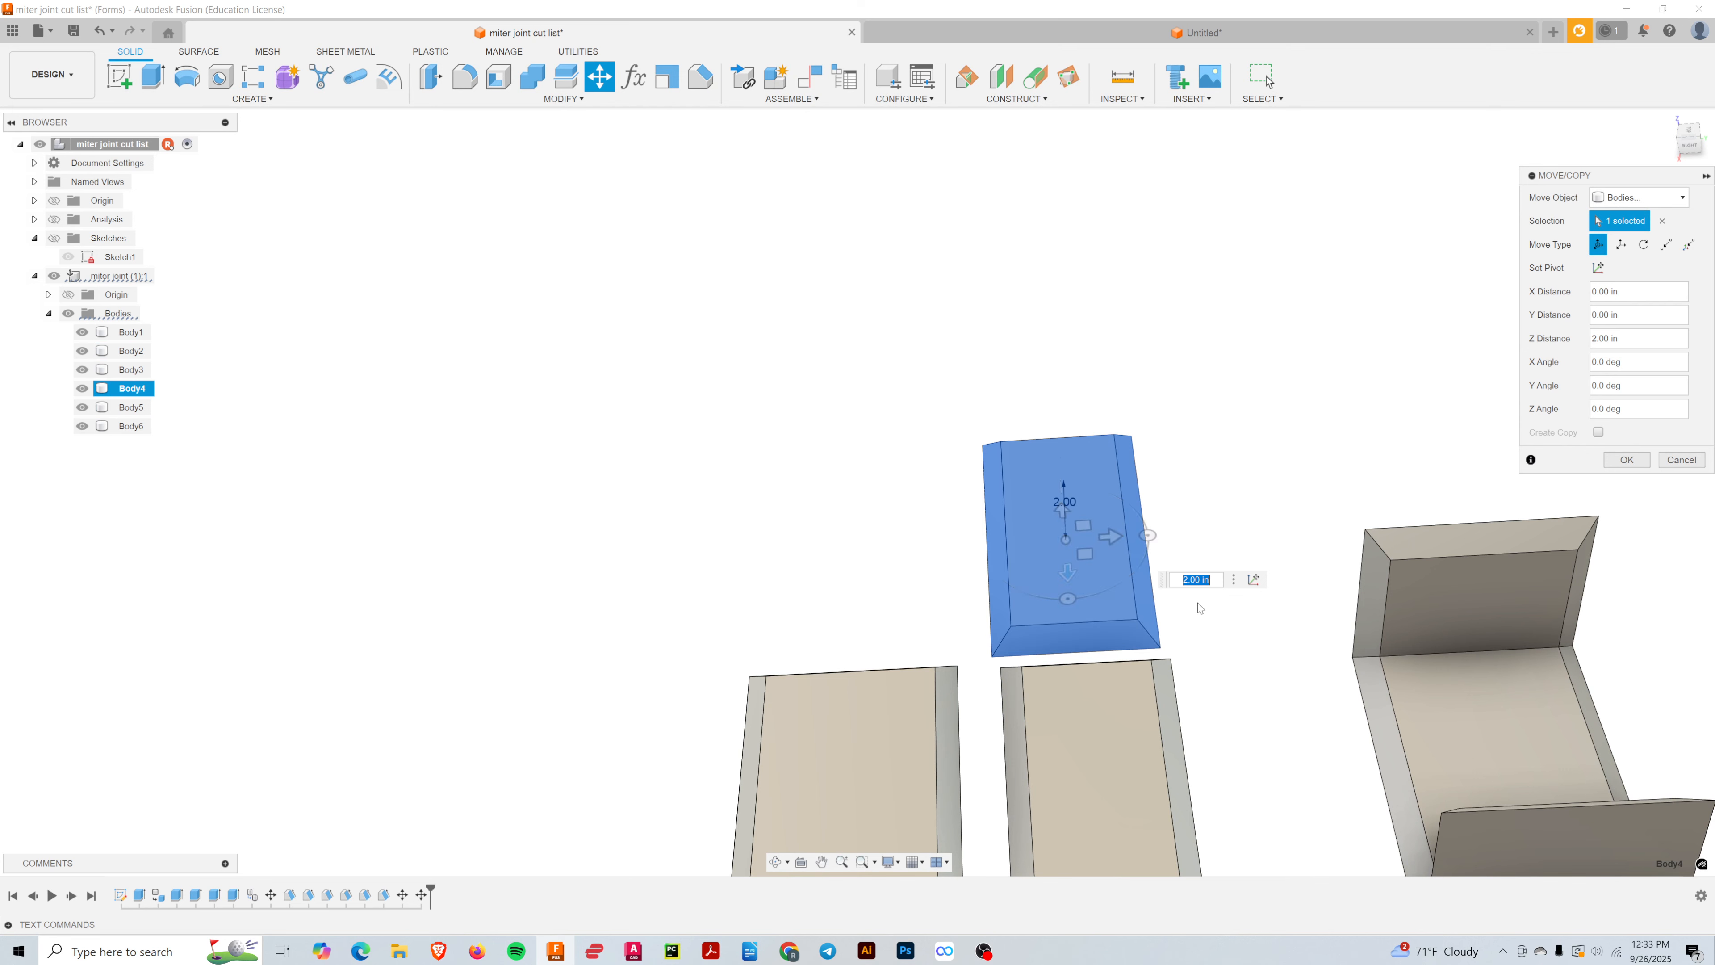
- Set the move pivot of Body4 to the inner-face corner nearest Body2, on the side facing Body3
mouse_move(1241, 661)
shift+middle_down()
mouse_move(1233, 689)
mouse_move(1215, 676)
shift+middle_up()
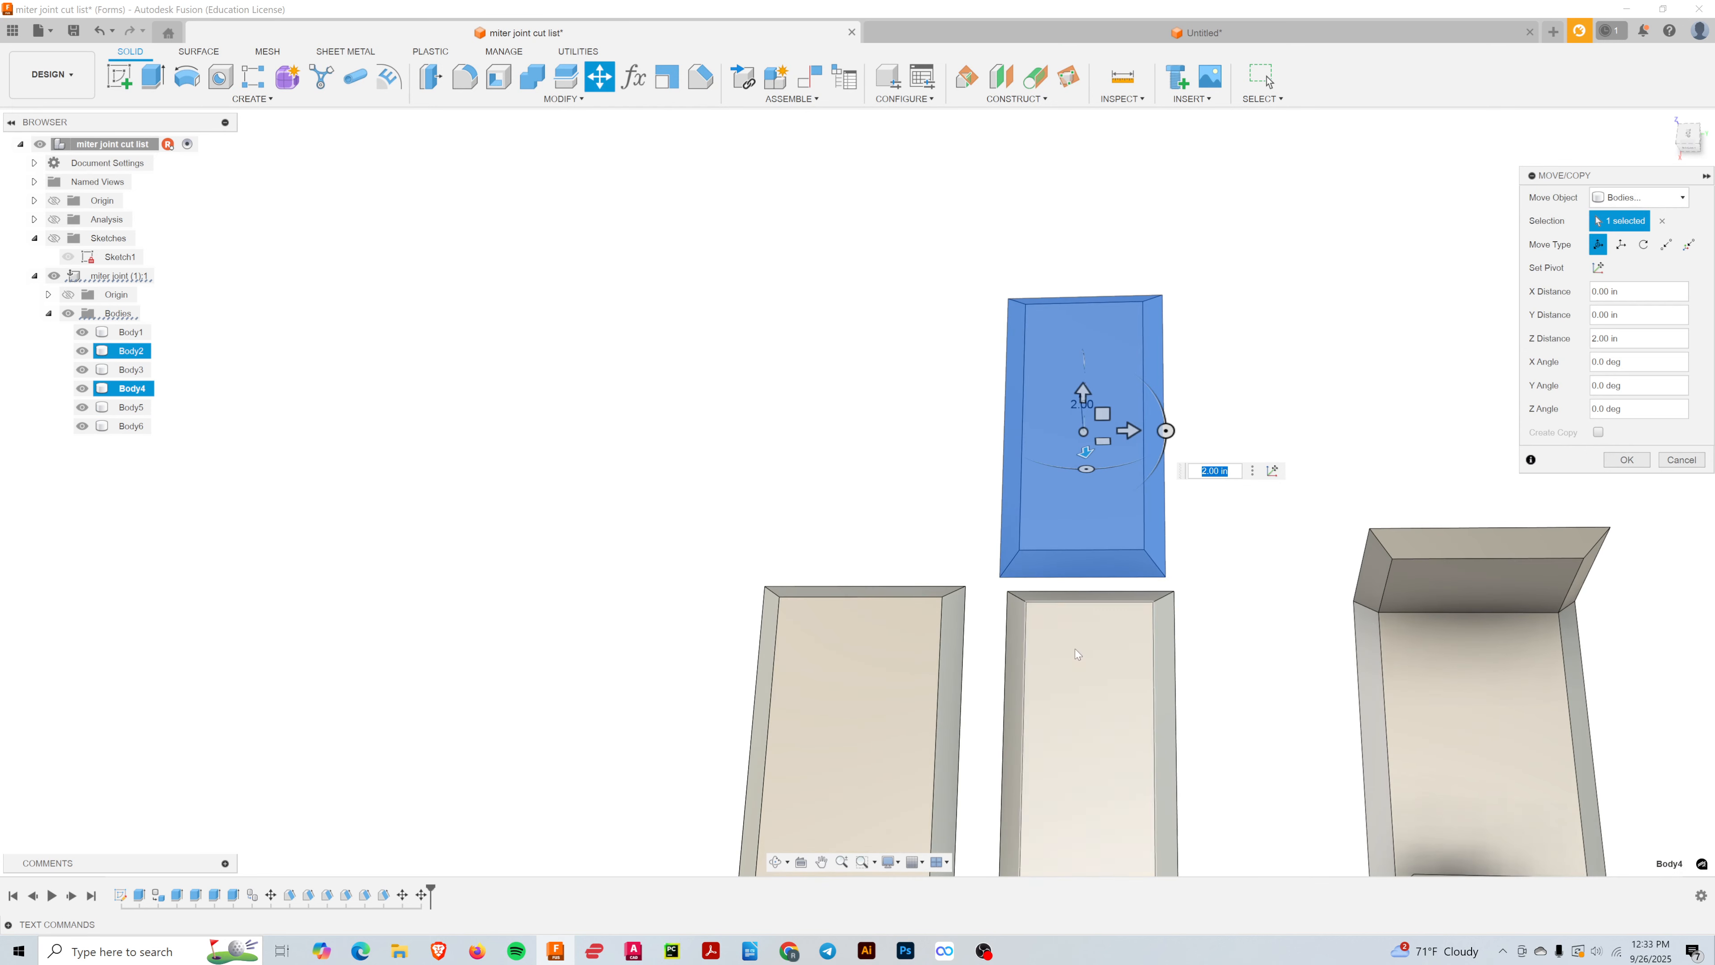
scroll(981, 555, up, 3)
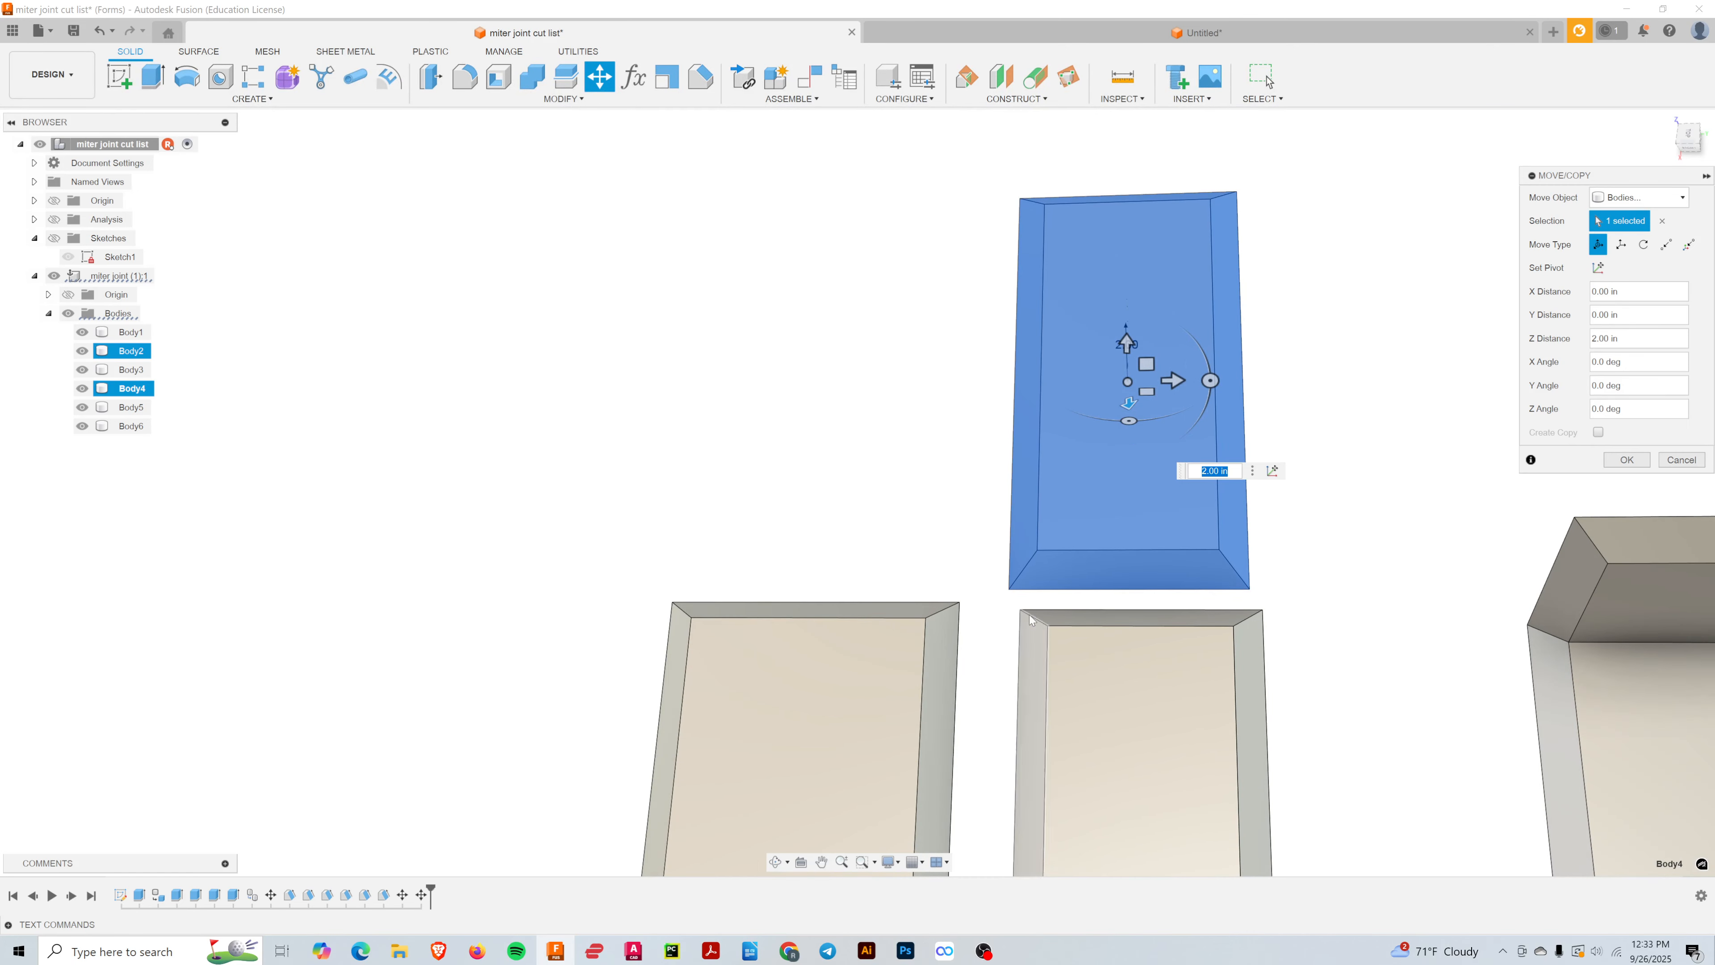
scroll(1026, 598, up, 2)
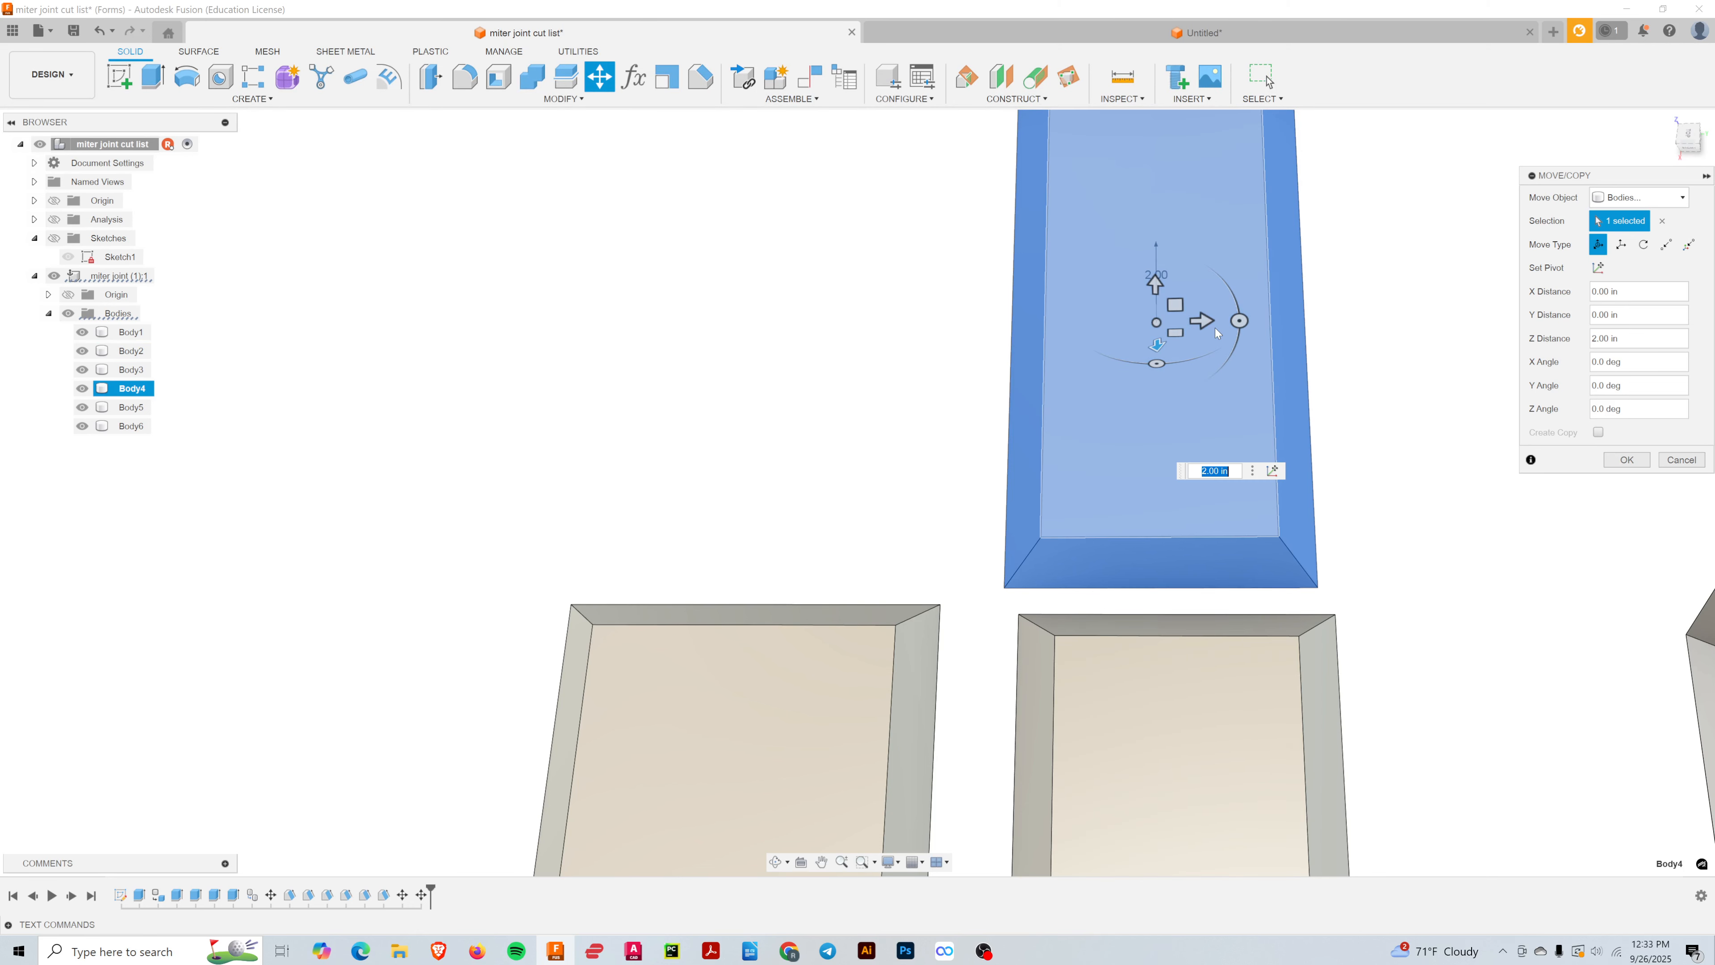
click(1206, 319)
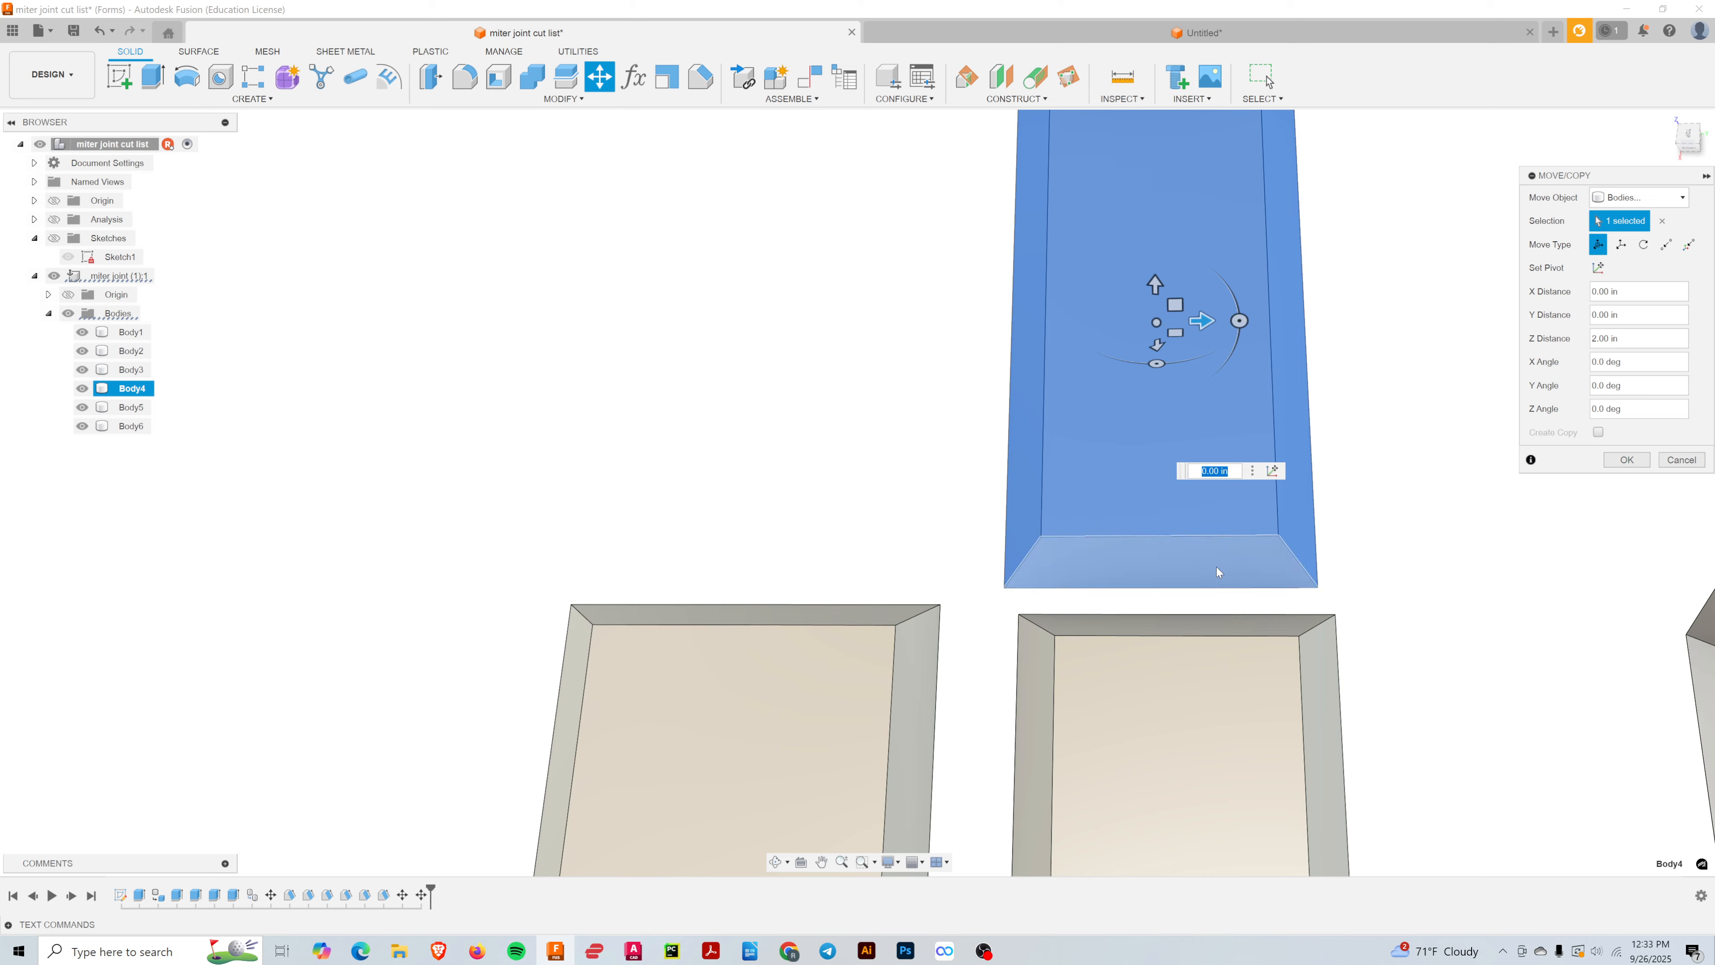
middle_drag(1198, 859, 1157, 585)
middle_drag(1245, 420, 1253, 635)
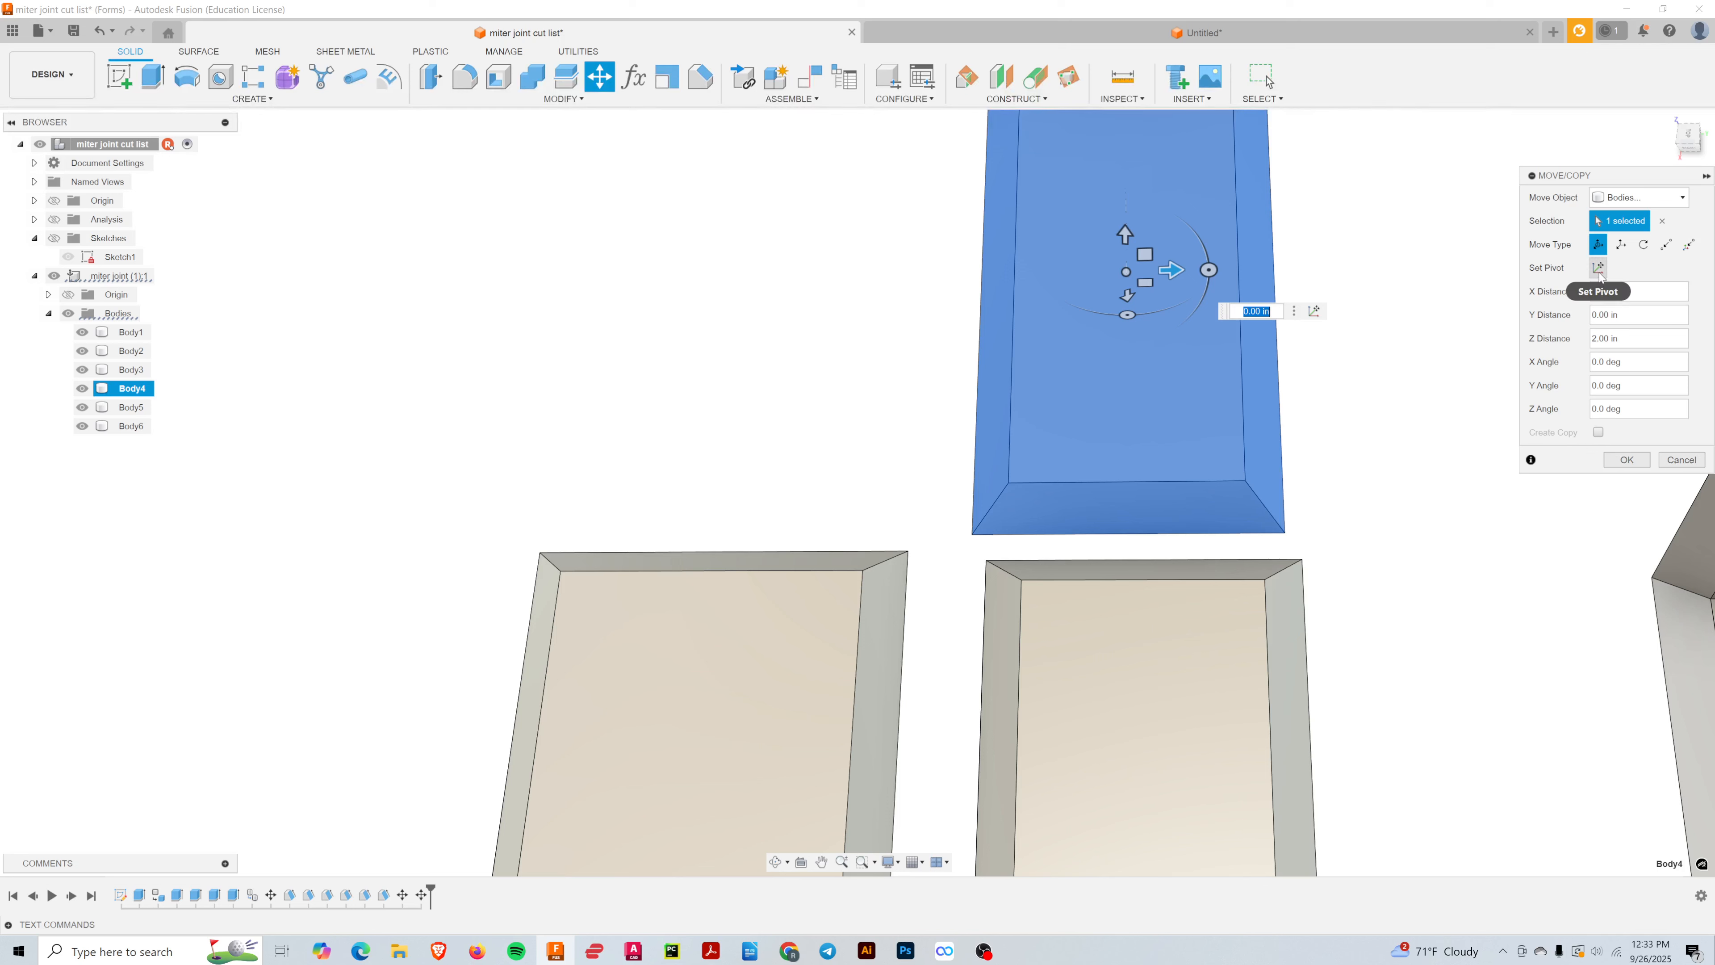
click(1599, 272)
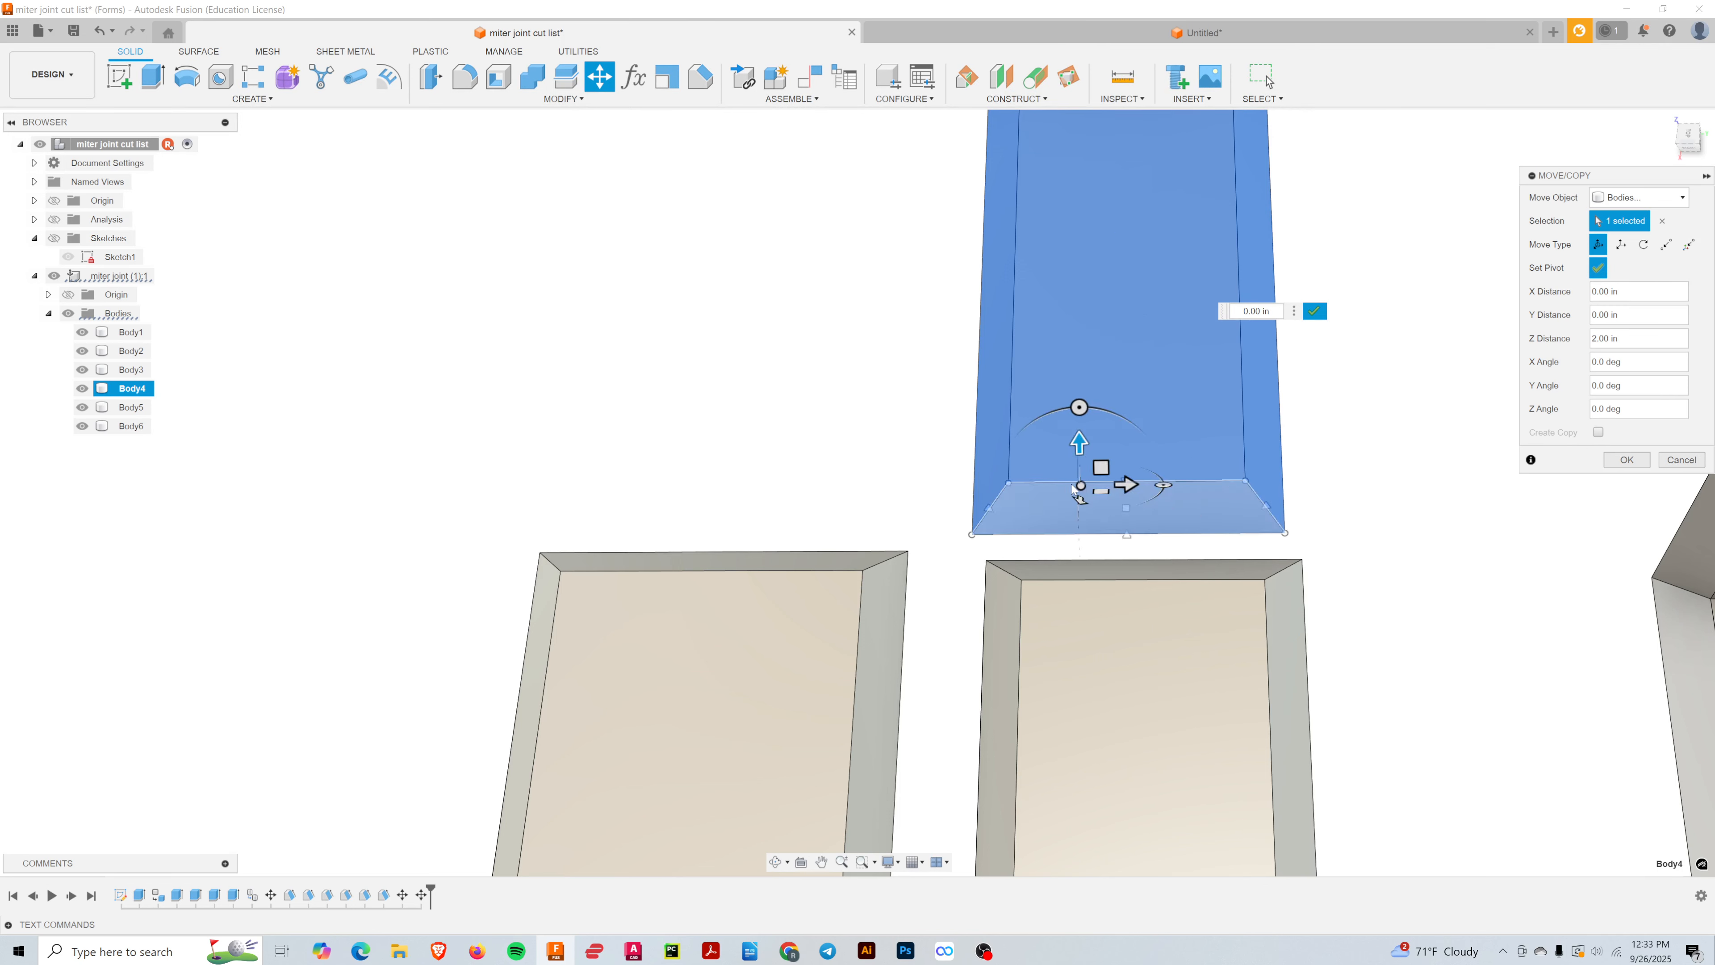
click(1009, 482)
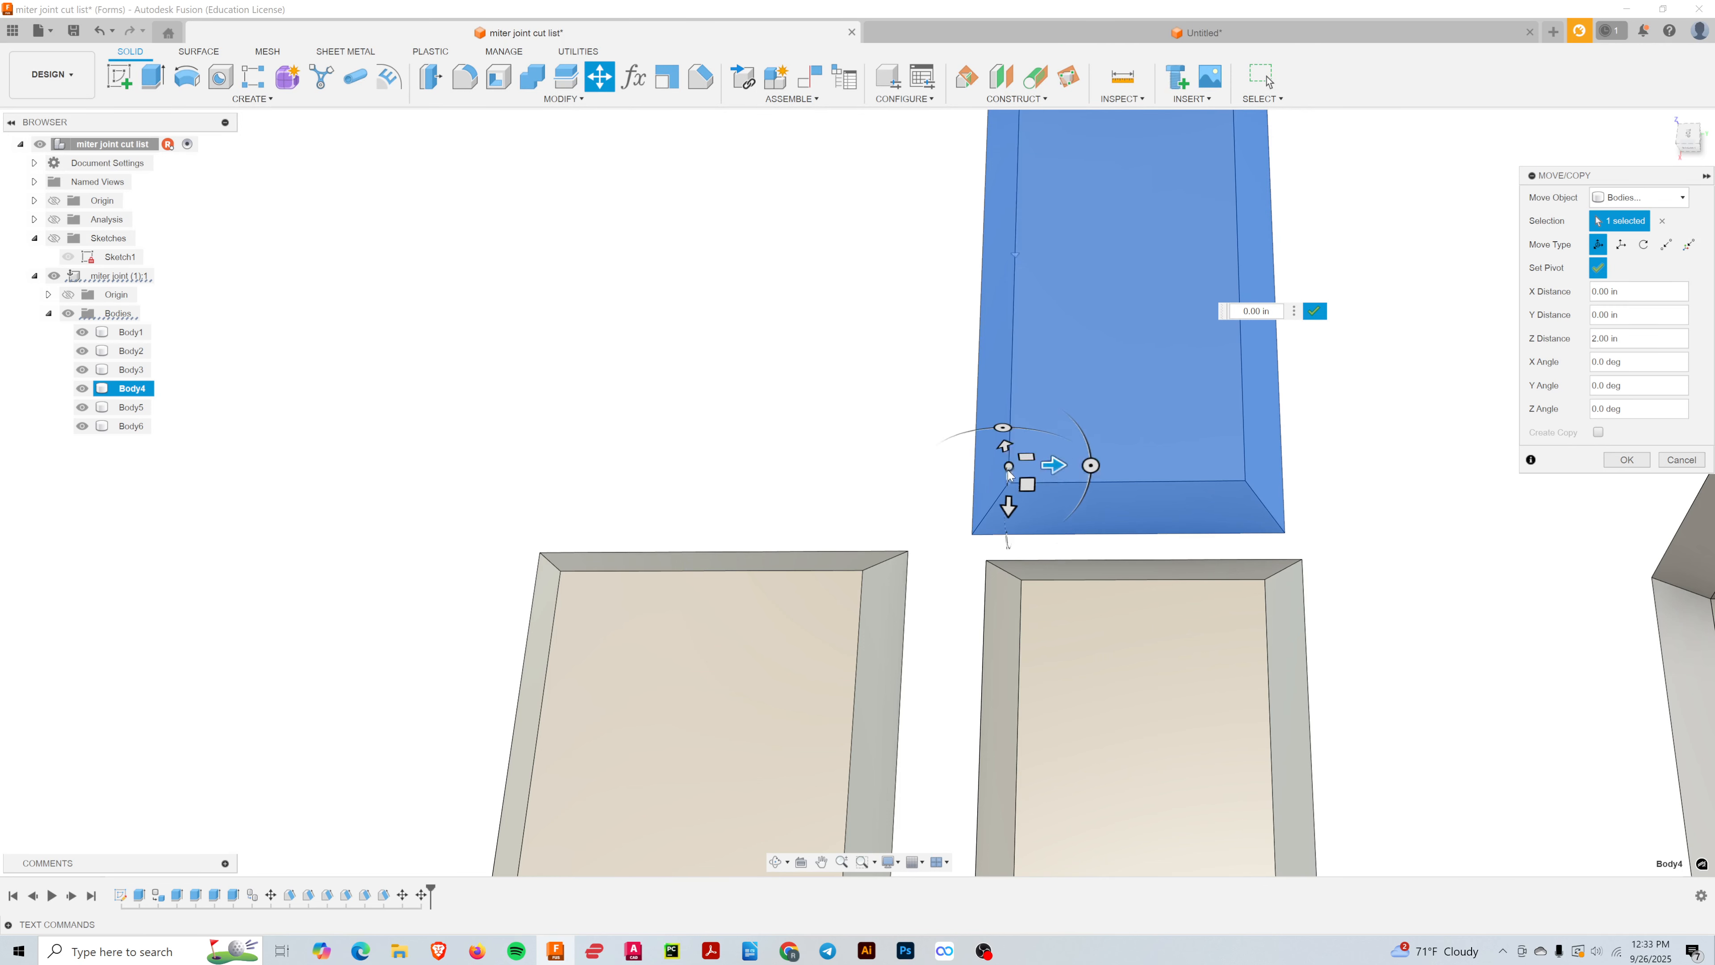
click(1008, 481)
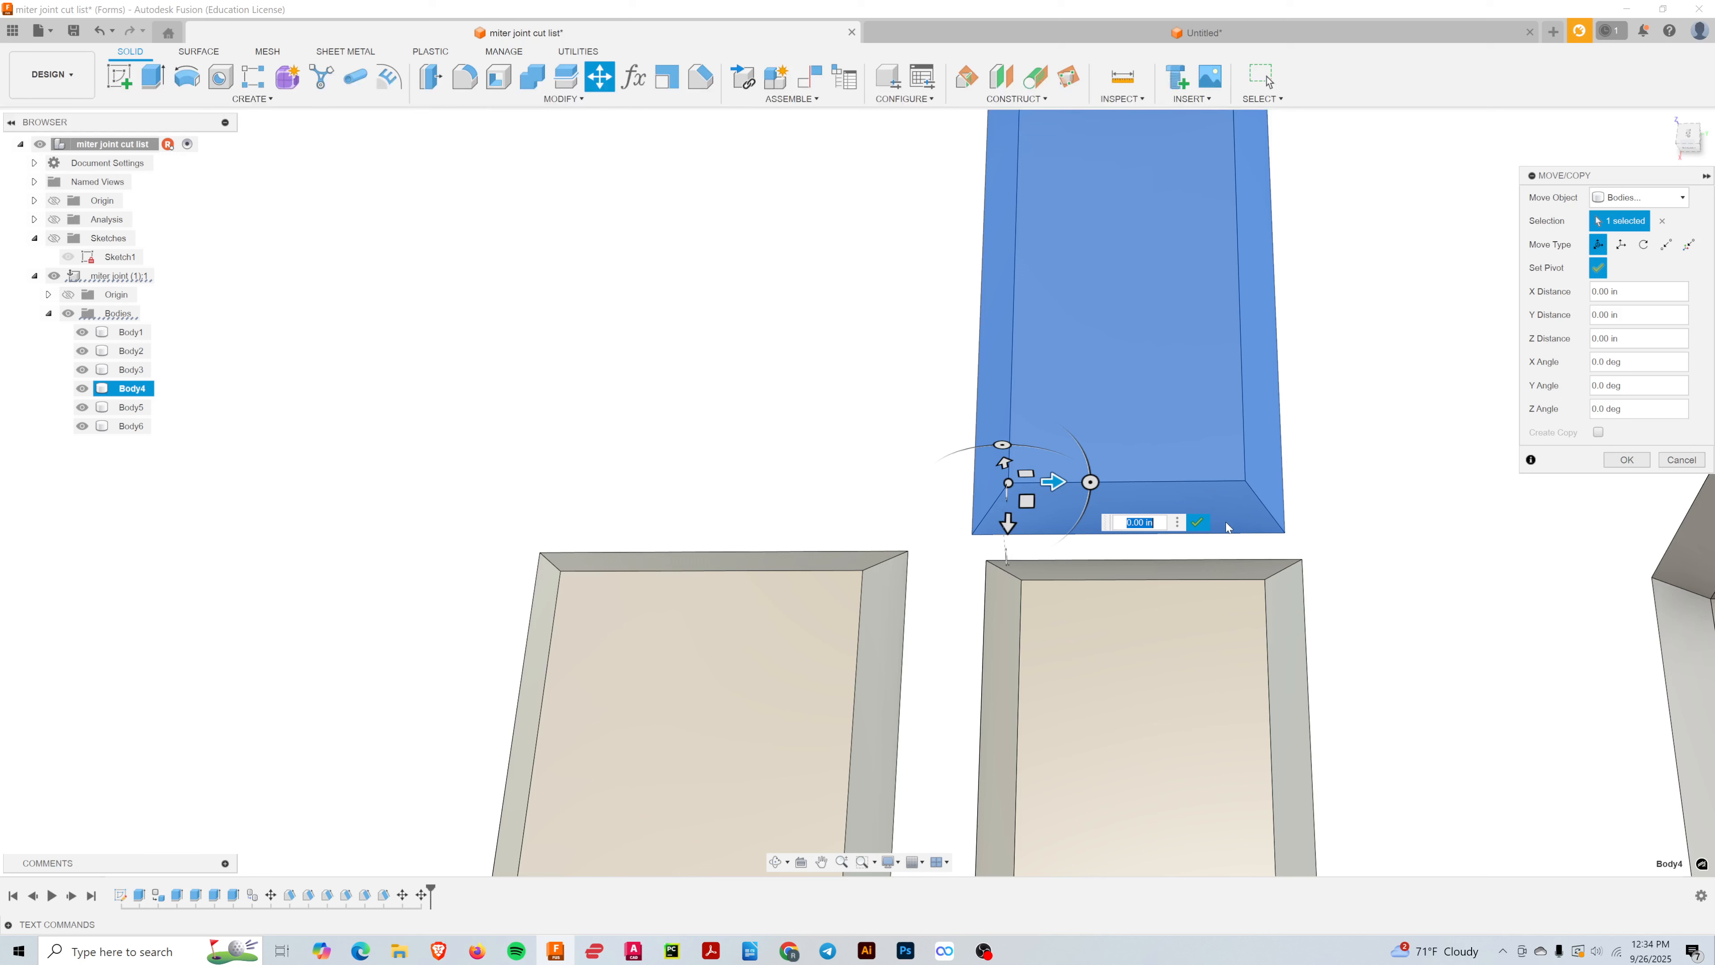
click(1194, 523)
- Slide Body4 along Y by 0.198 in to align its inner corner with Body2's matching corner, and finish the move
drag(1057, 482, 1045, 482)
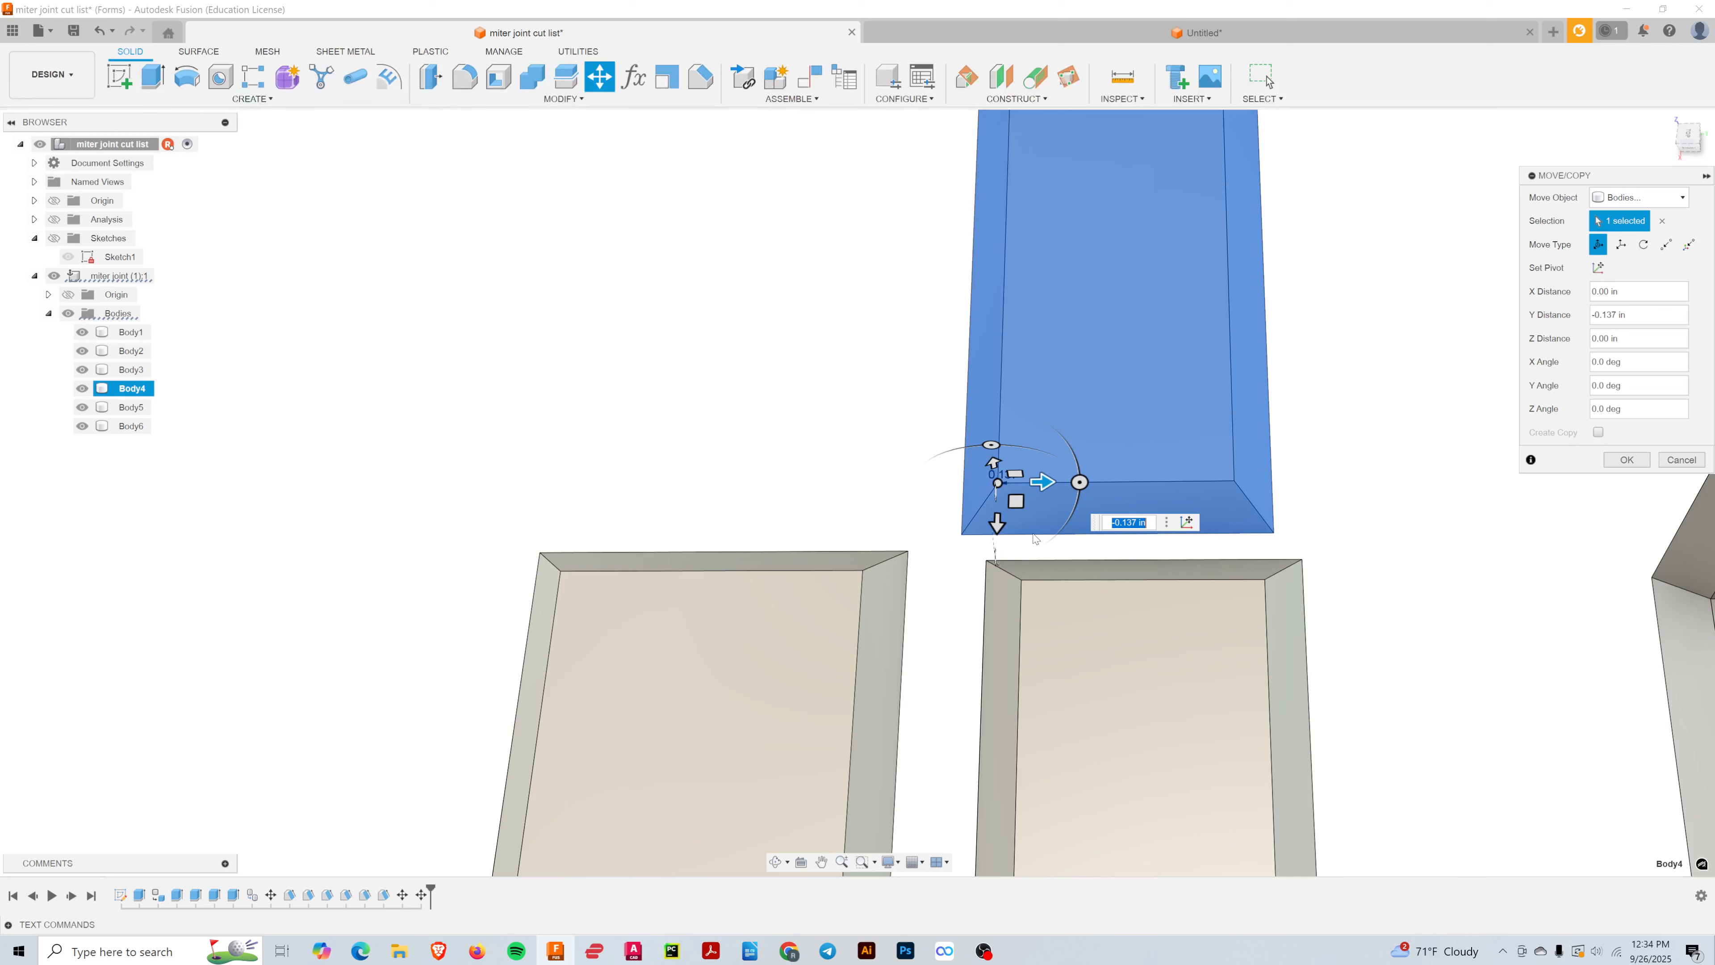
click(1021, 580)
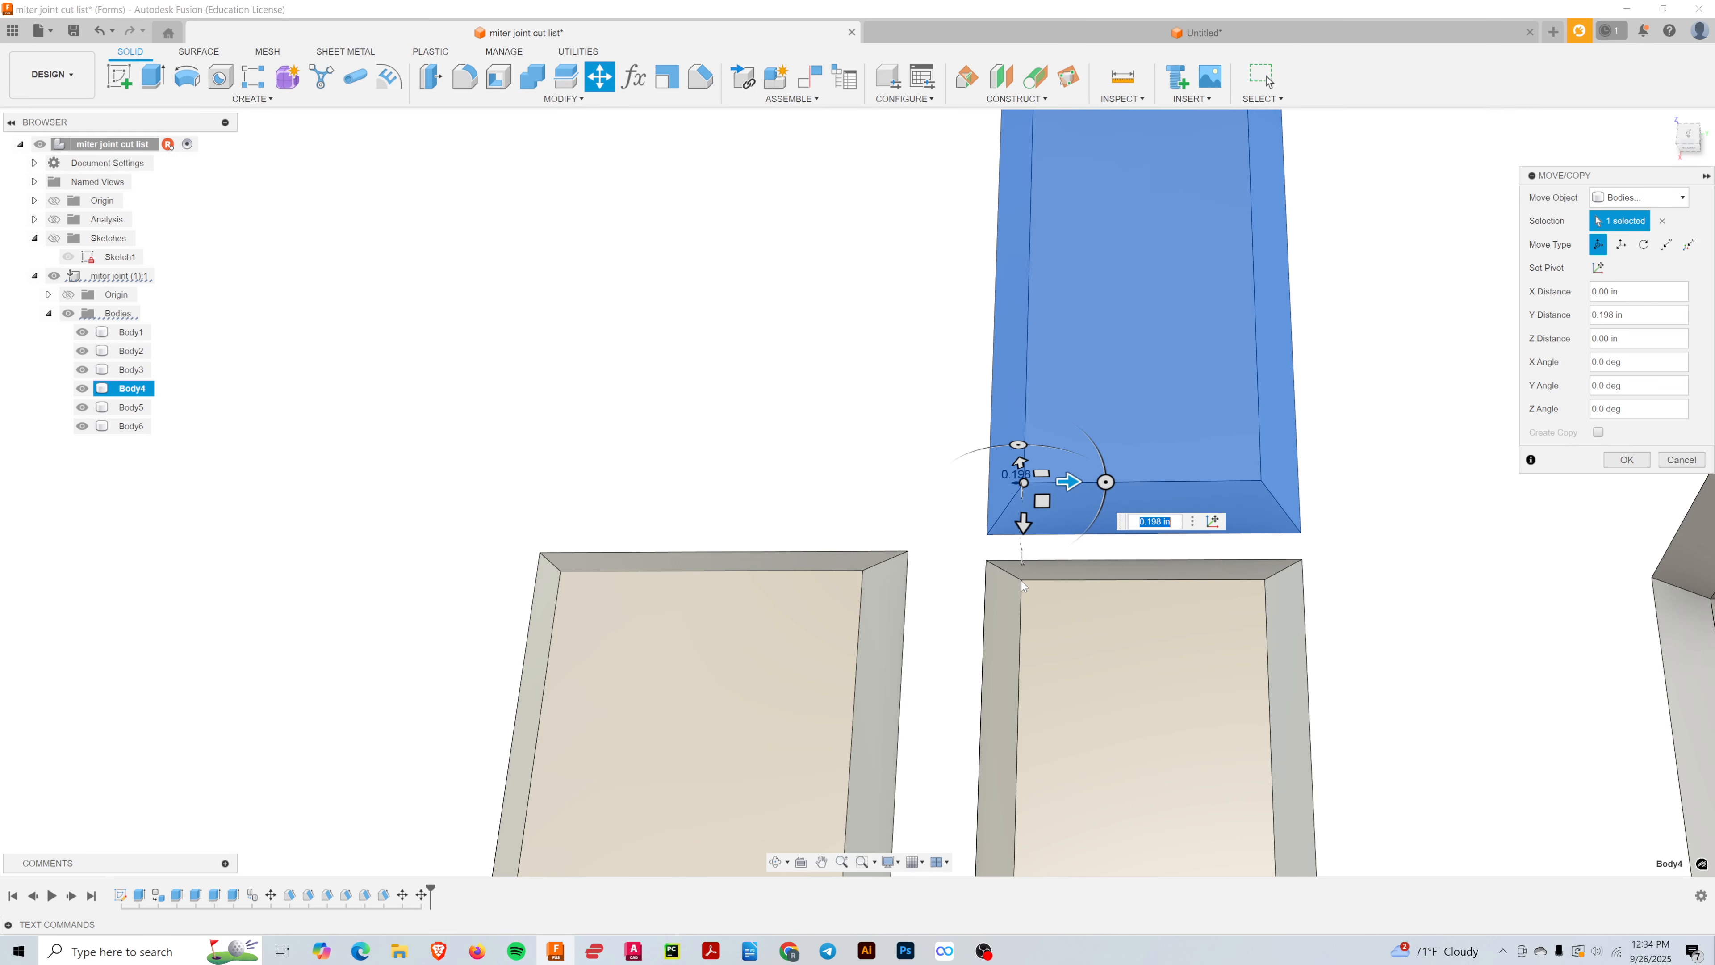
click(1640, 461)
- Move the bottom board Body1 beyond the end of Body3 by about -8.827 in in X and -14.108 in in Y
shift+middle_drag(1361, 554, 1291, 532)
scroll(1240, 603, down, 2)
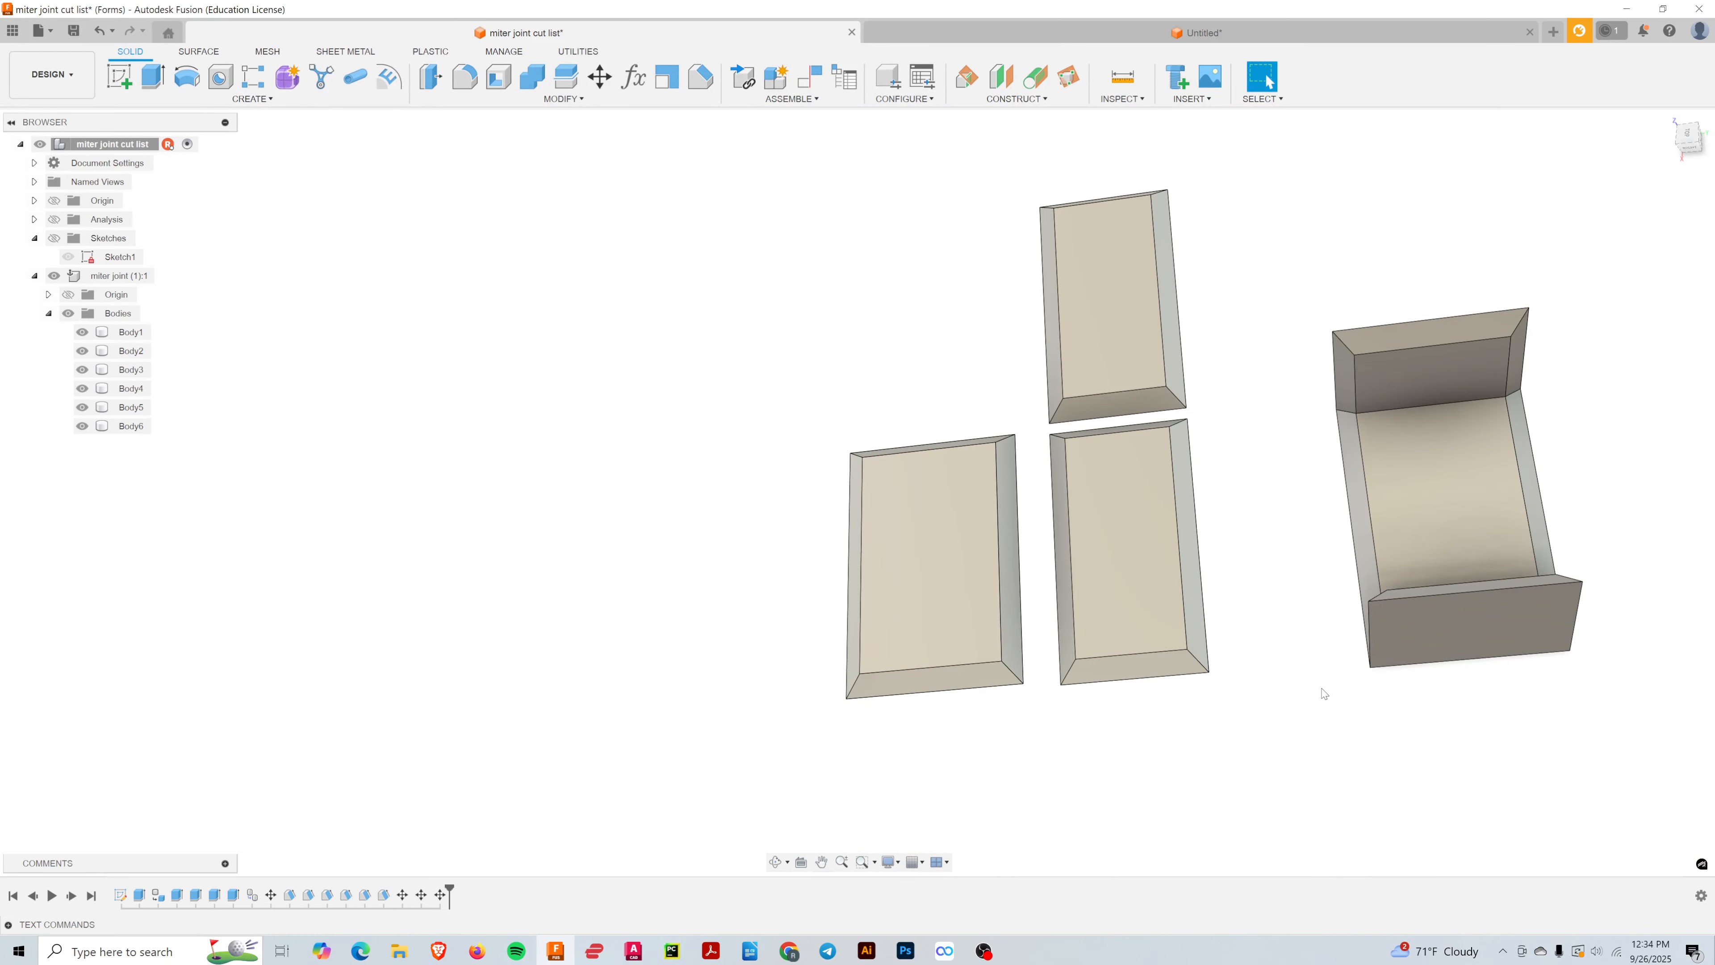
key(m)
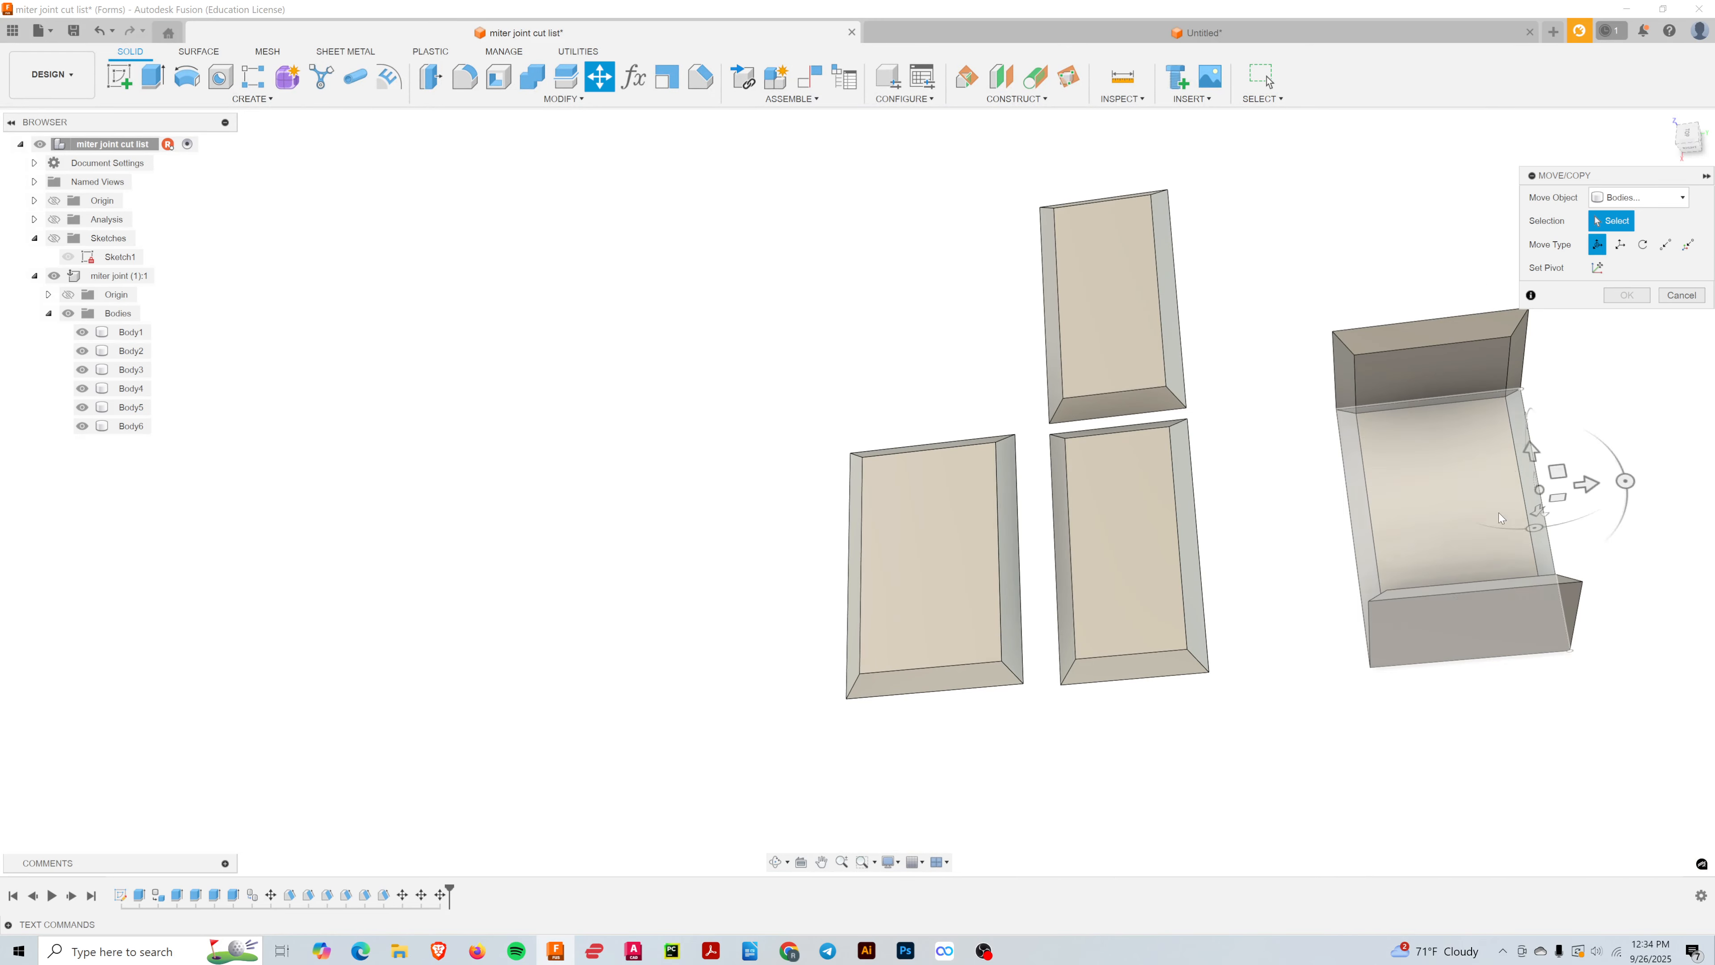
click(1447, 503)
shift+middle_drag(1447, 517, 1452, 567)
drag(1469, 523, 935, 256)
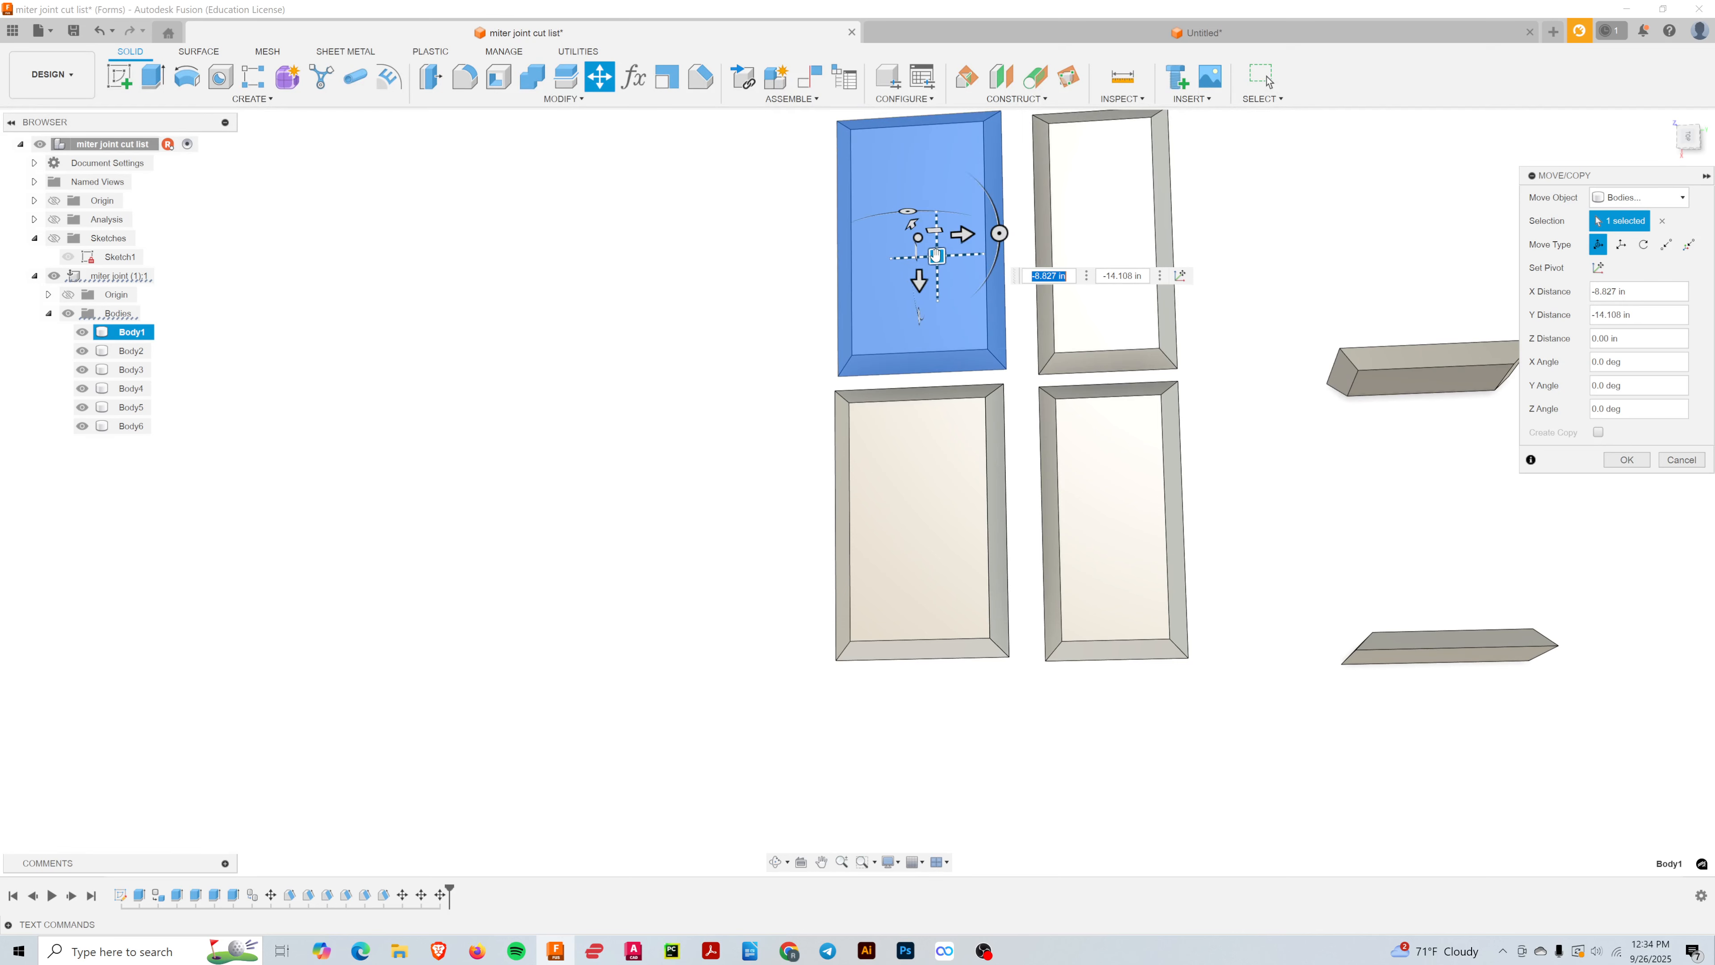
click(1629, 461)
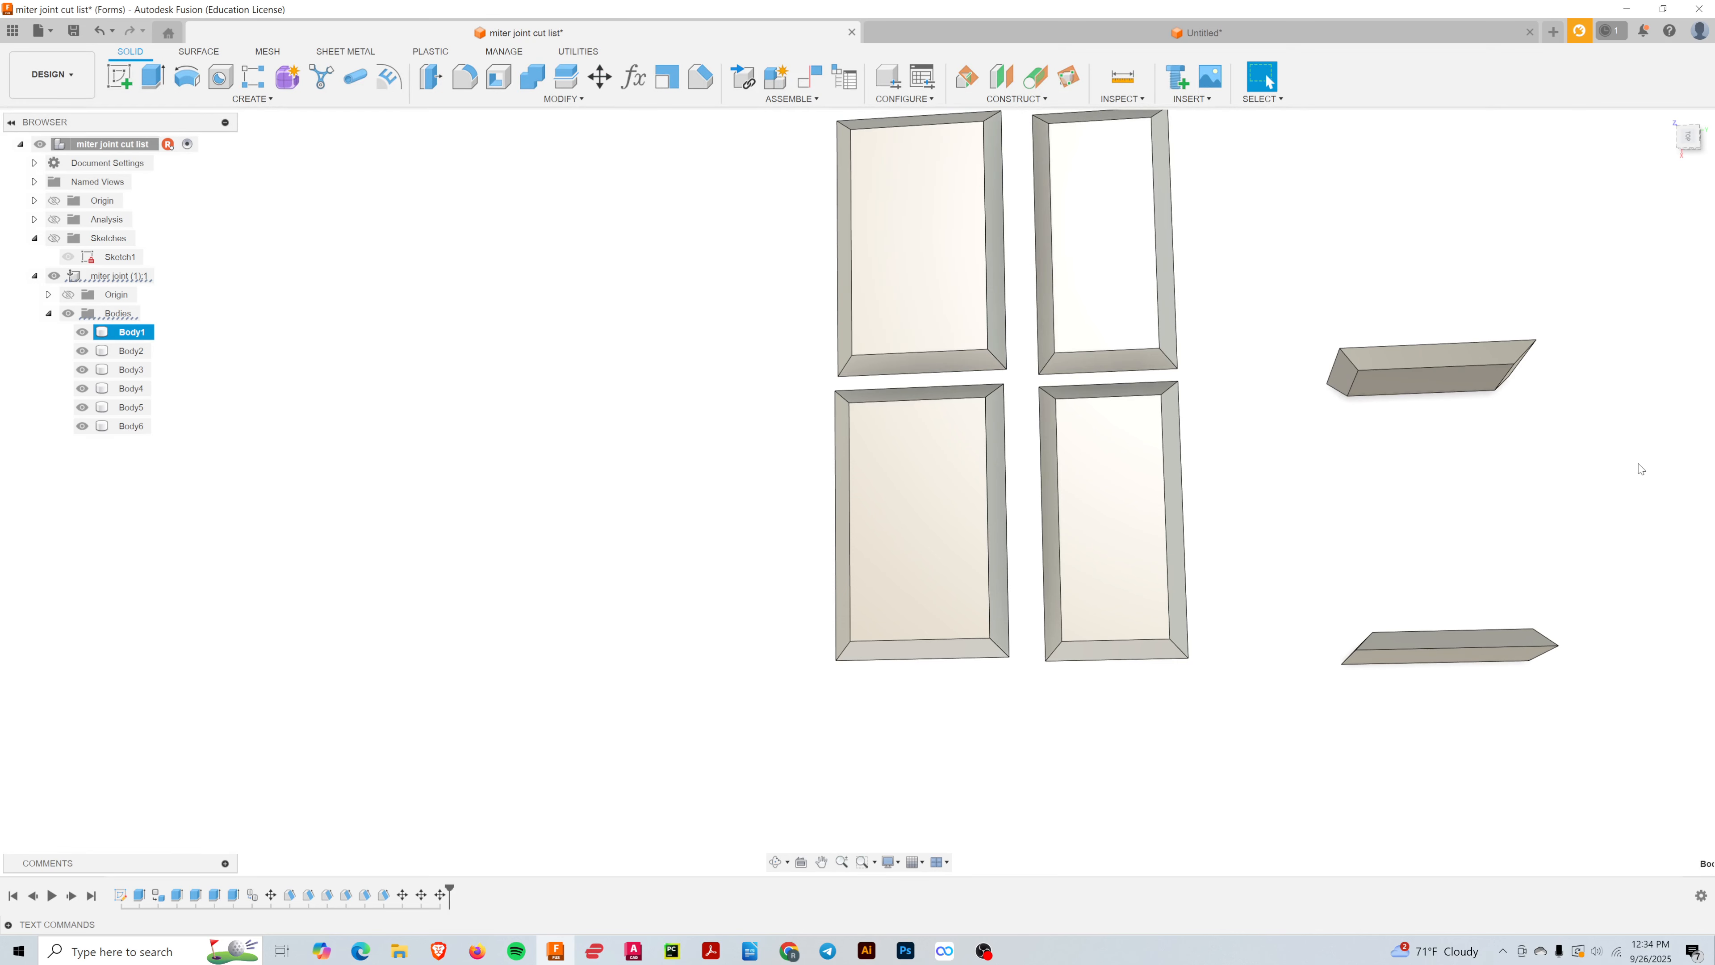
- Start moving the end board Body6 and rotate it 90 degrees about the X axis so its inner face points up
shift+middle_drag(1233, 468, 1438, 516)
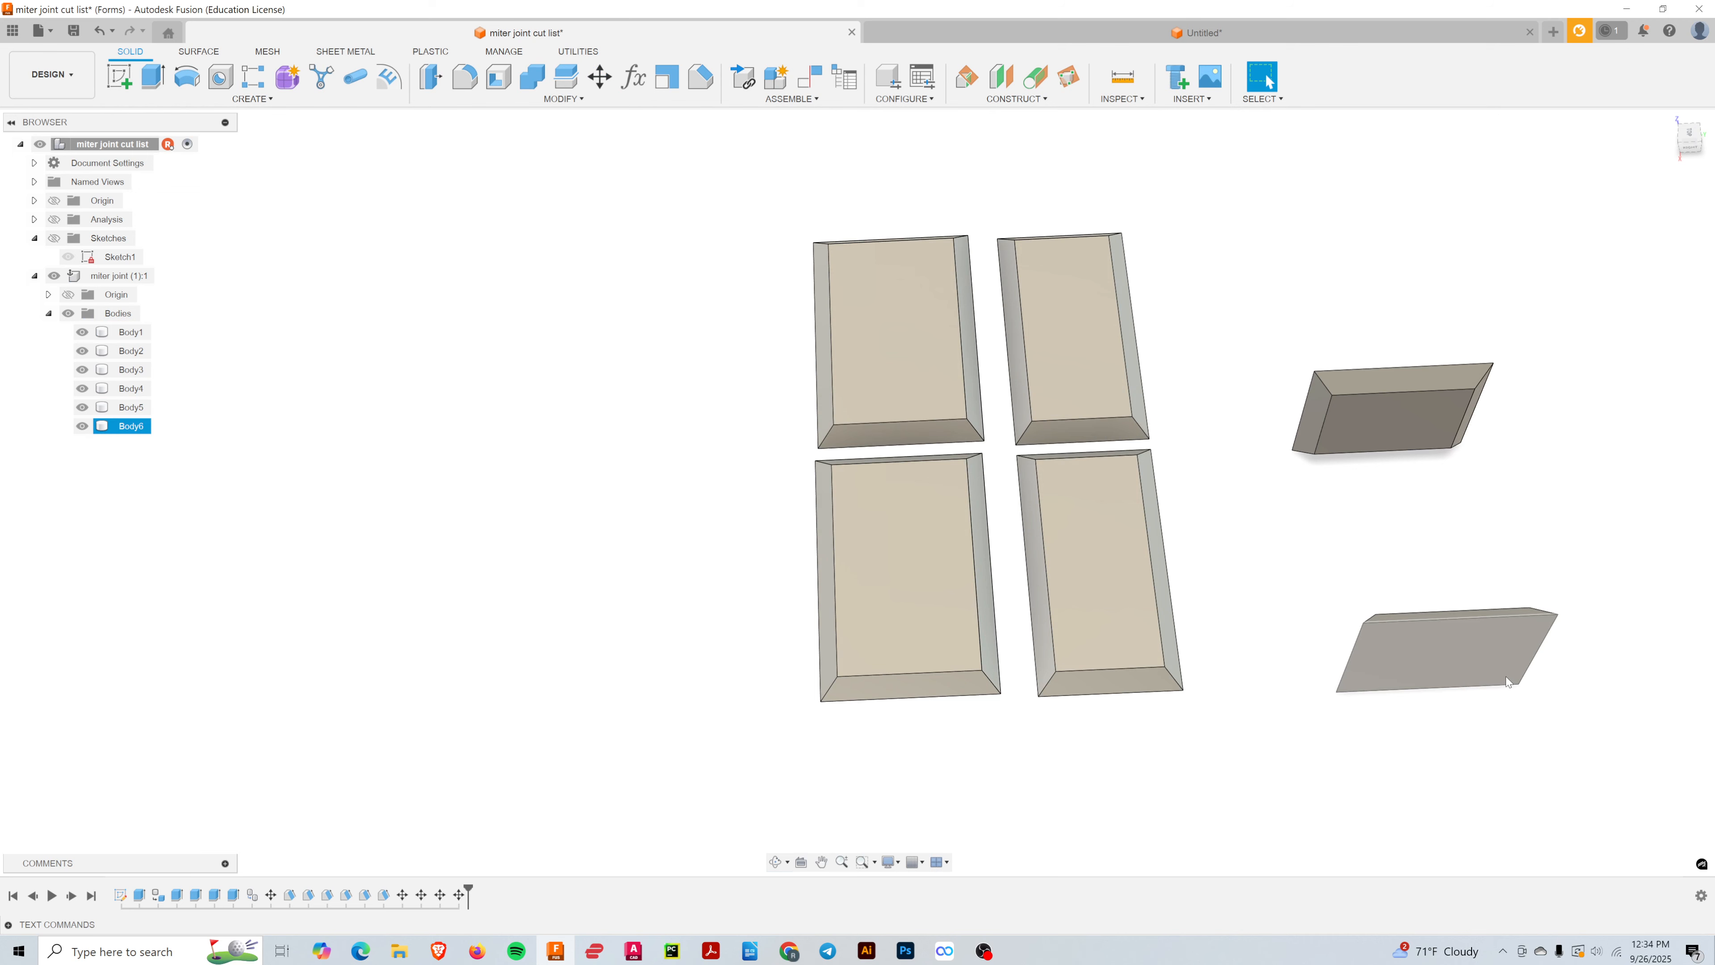
key(m)
click(1445, 659)
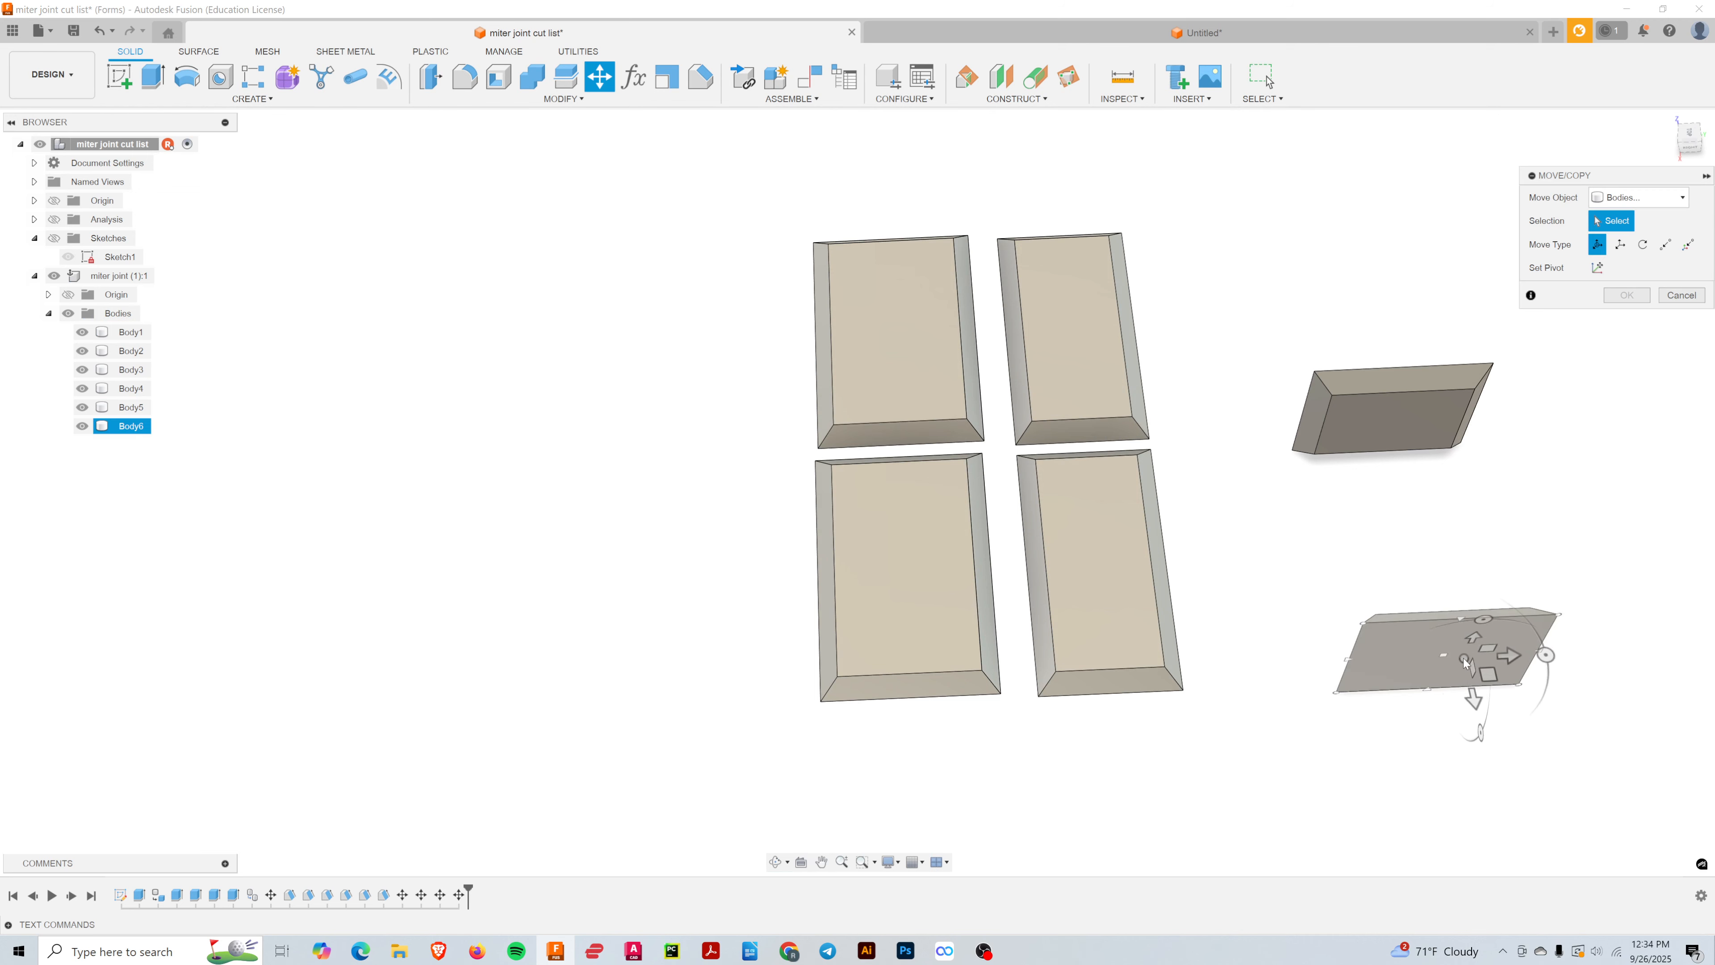
shift+middle_drag(1445, 659, 1448, 703)
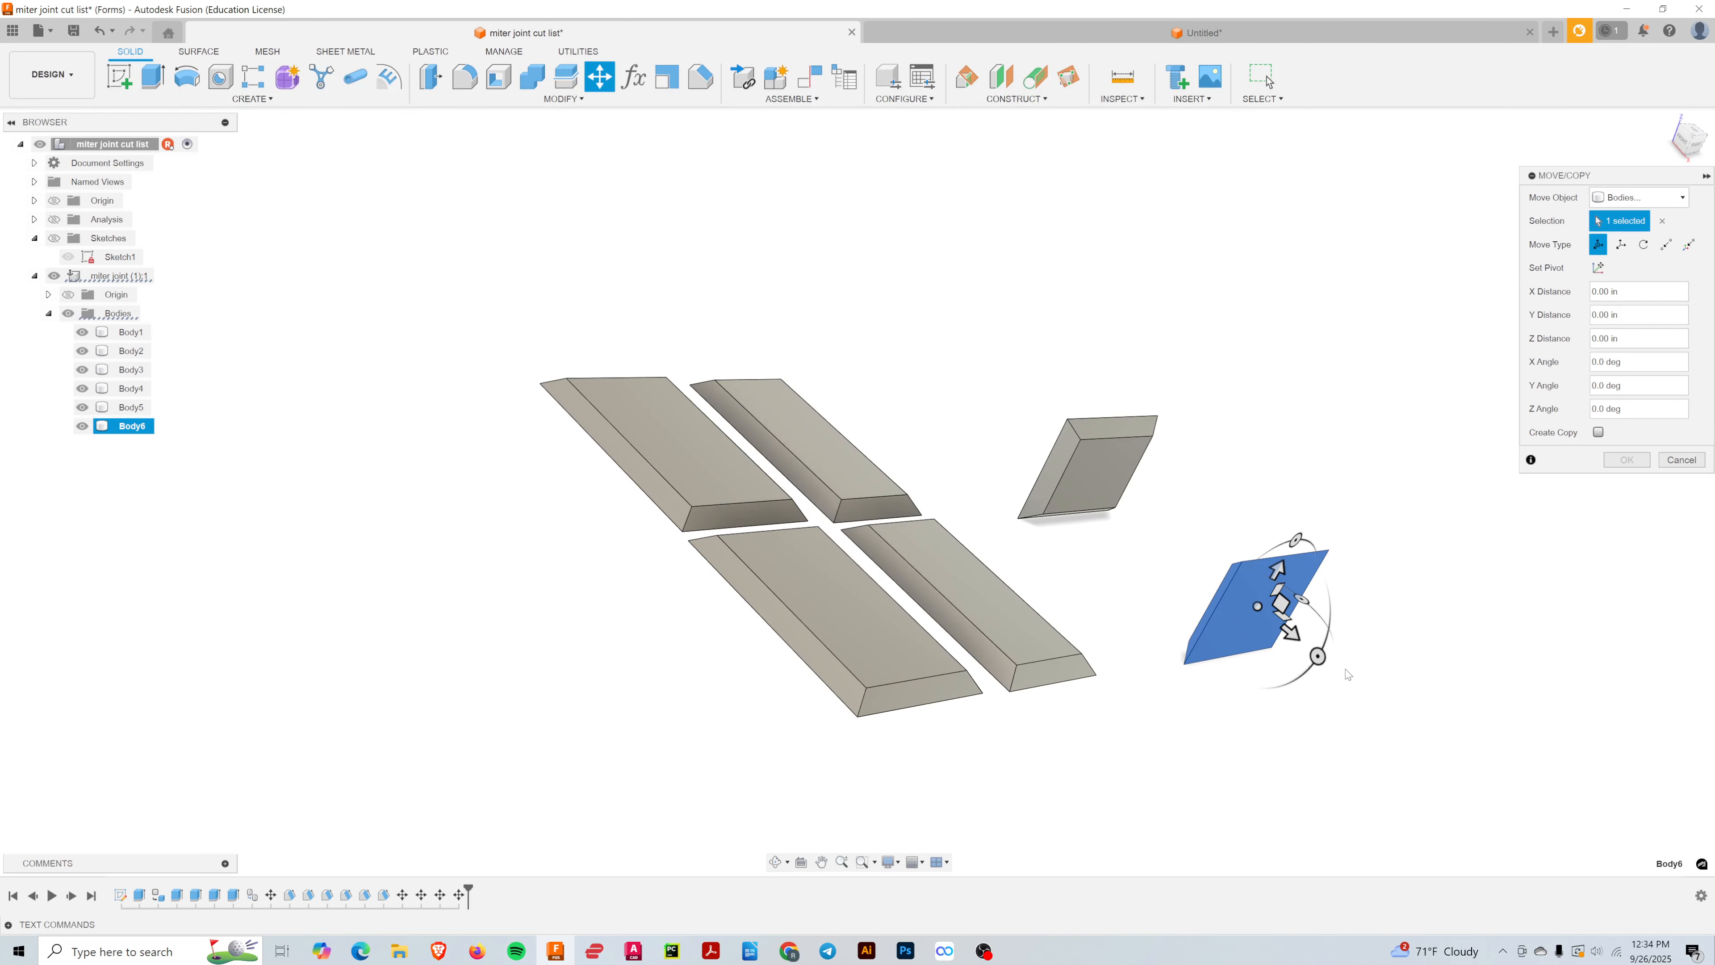
drag(1315, 660, 1221, 662)
shift+middle_drag(1221, 665, 1312, 606)
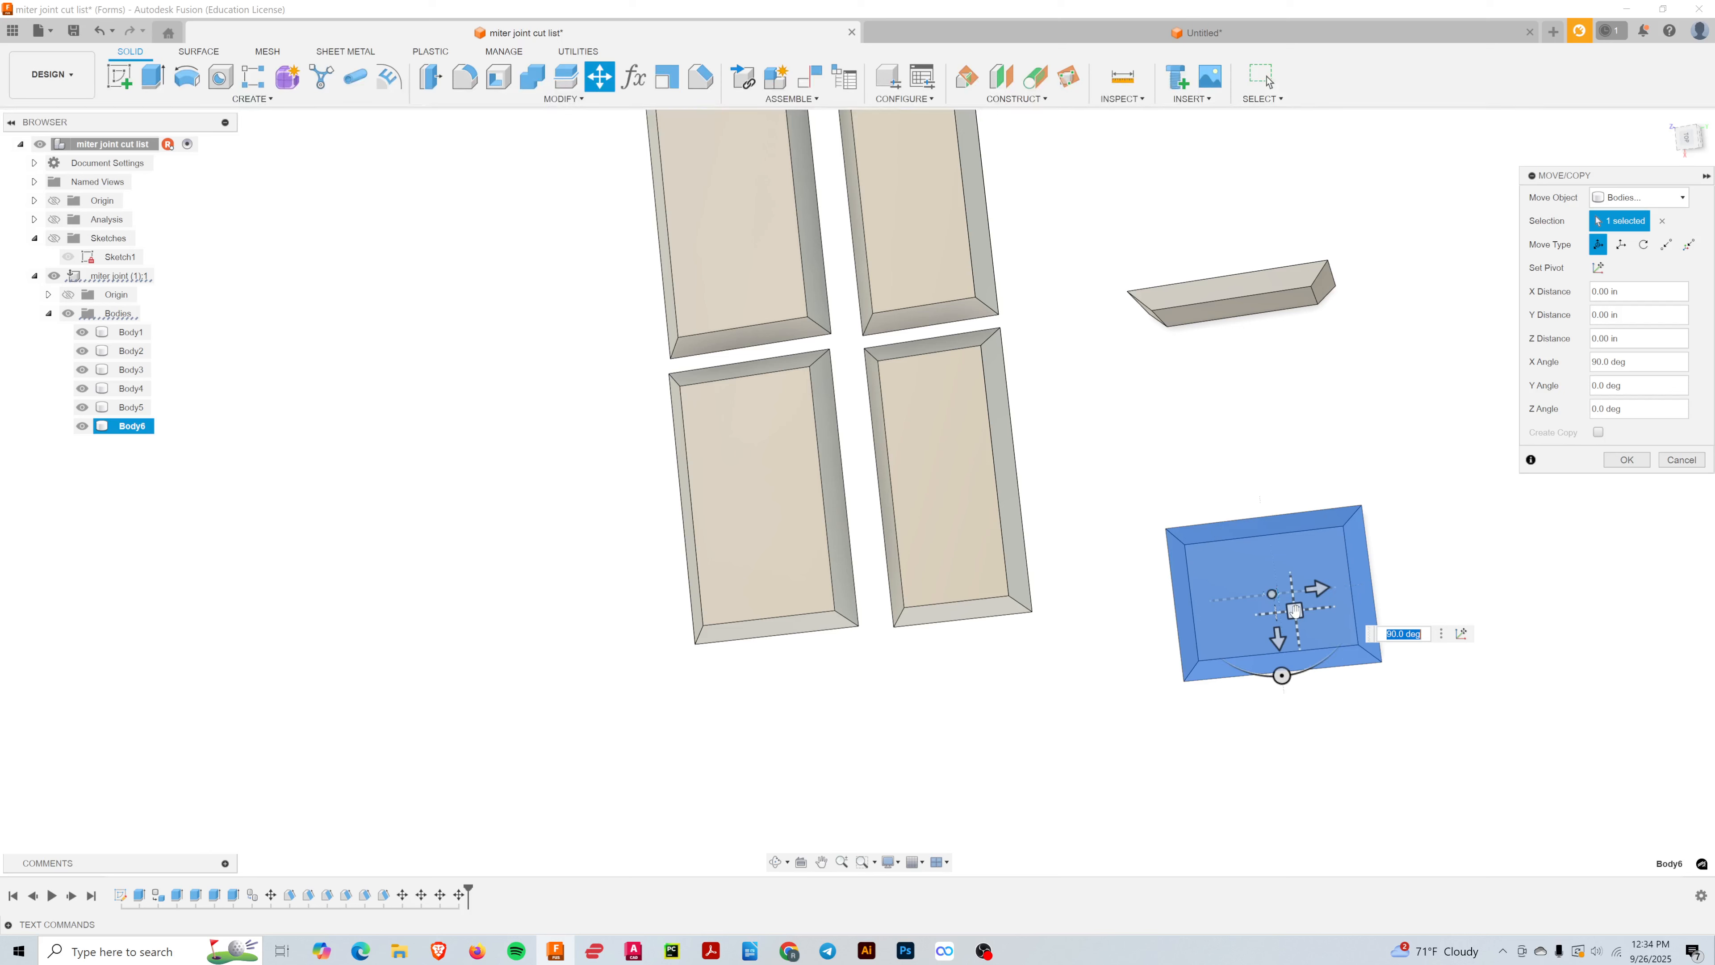
- Move Body6 beyond the end of the narrower boards' column and give it a quarter turn in plane to match their width
drag(1295, 610, 803, 744)
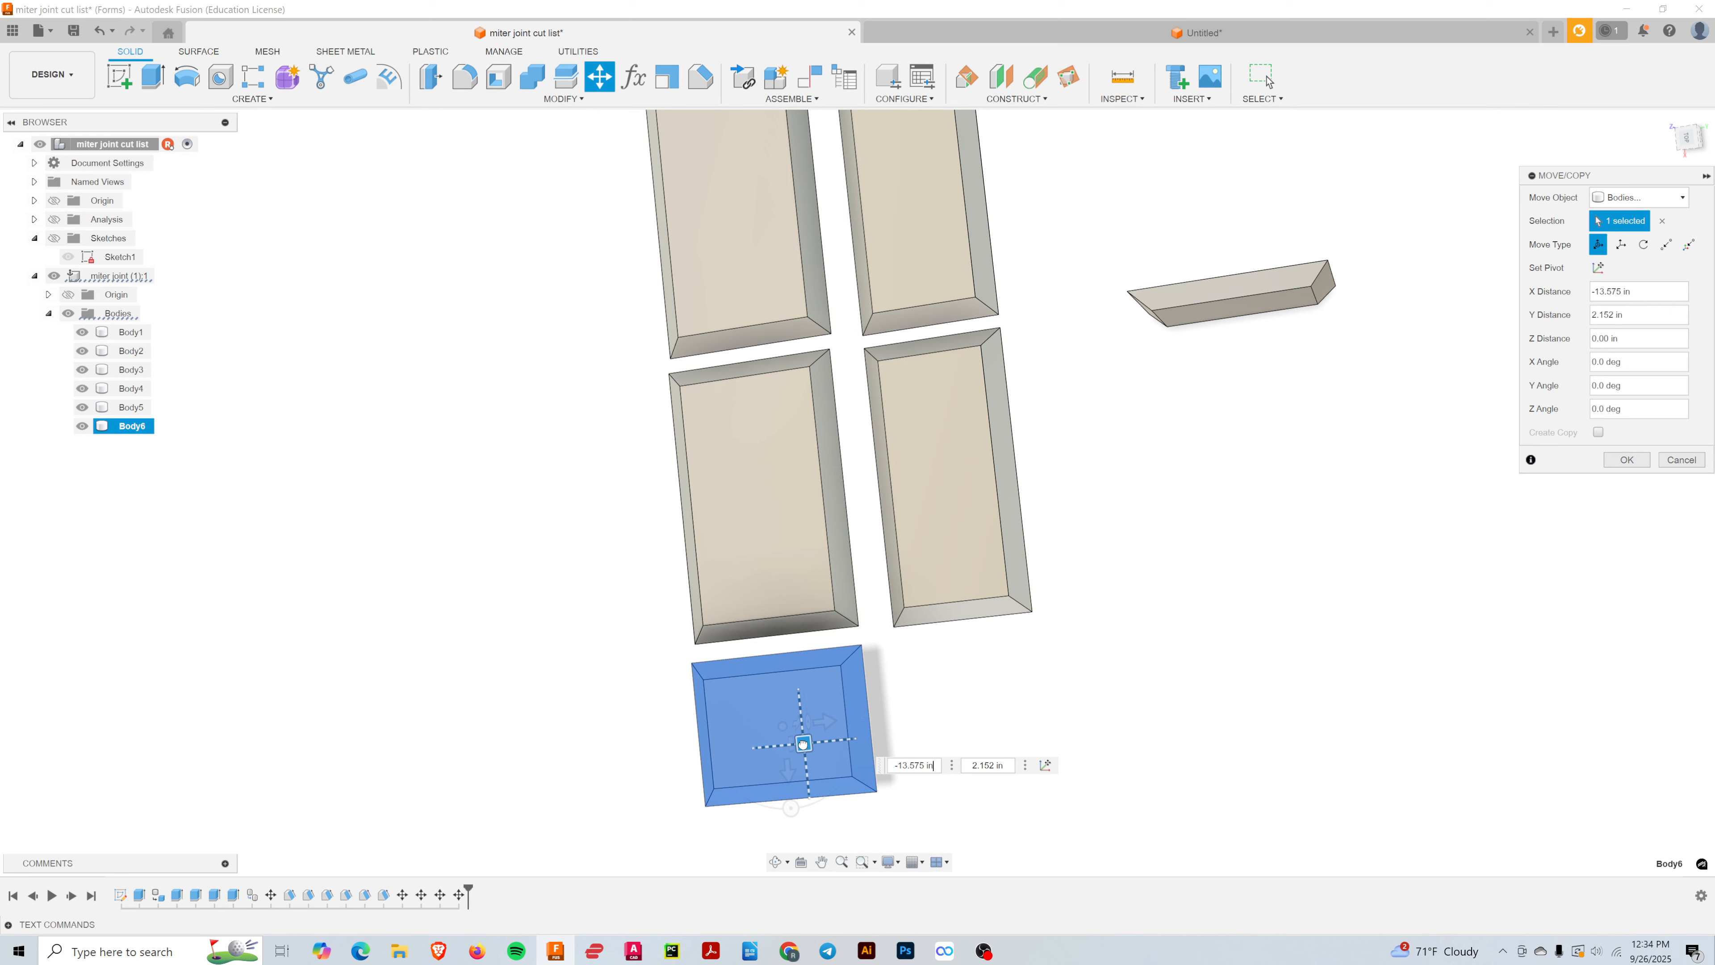
drag(803, 743, 801, 743)
scroll(1122, 700, down, 1)
mouse_move(1122, 696)
shift+middle_down()
mouse_move(1148, 668)
mouse_move(1108, 683)
shift+middle_up()
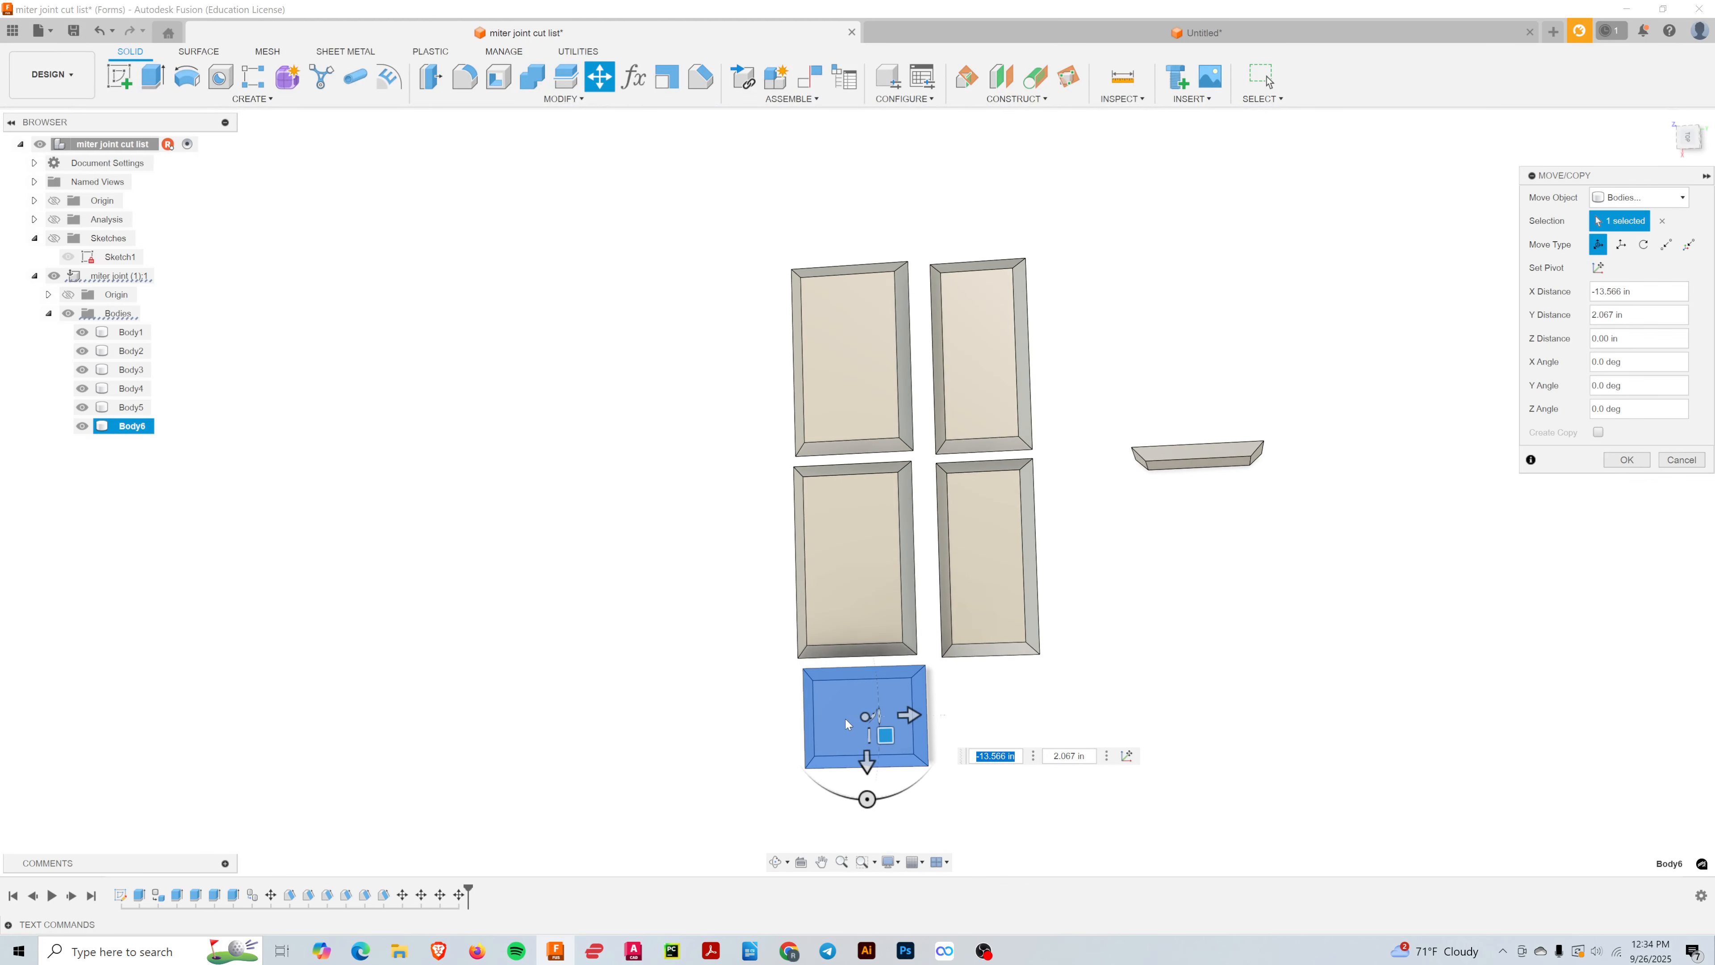
drag(865, 717, 997, 721)
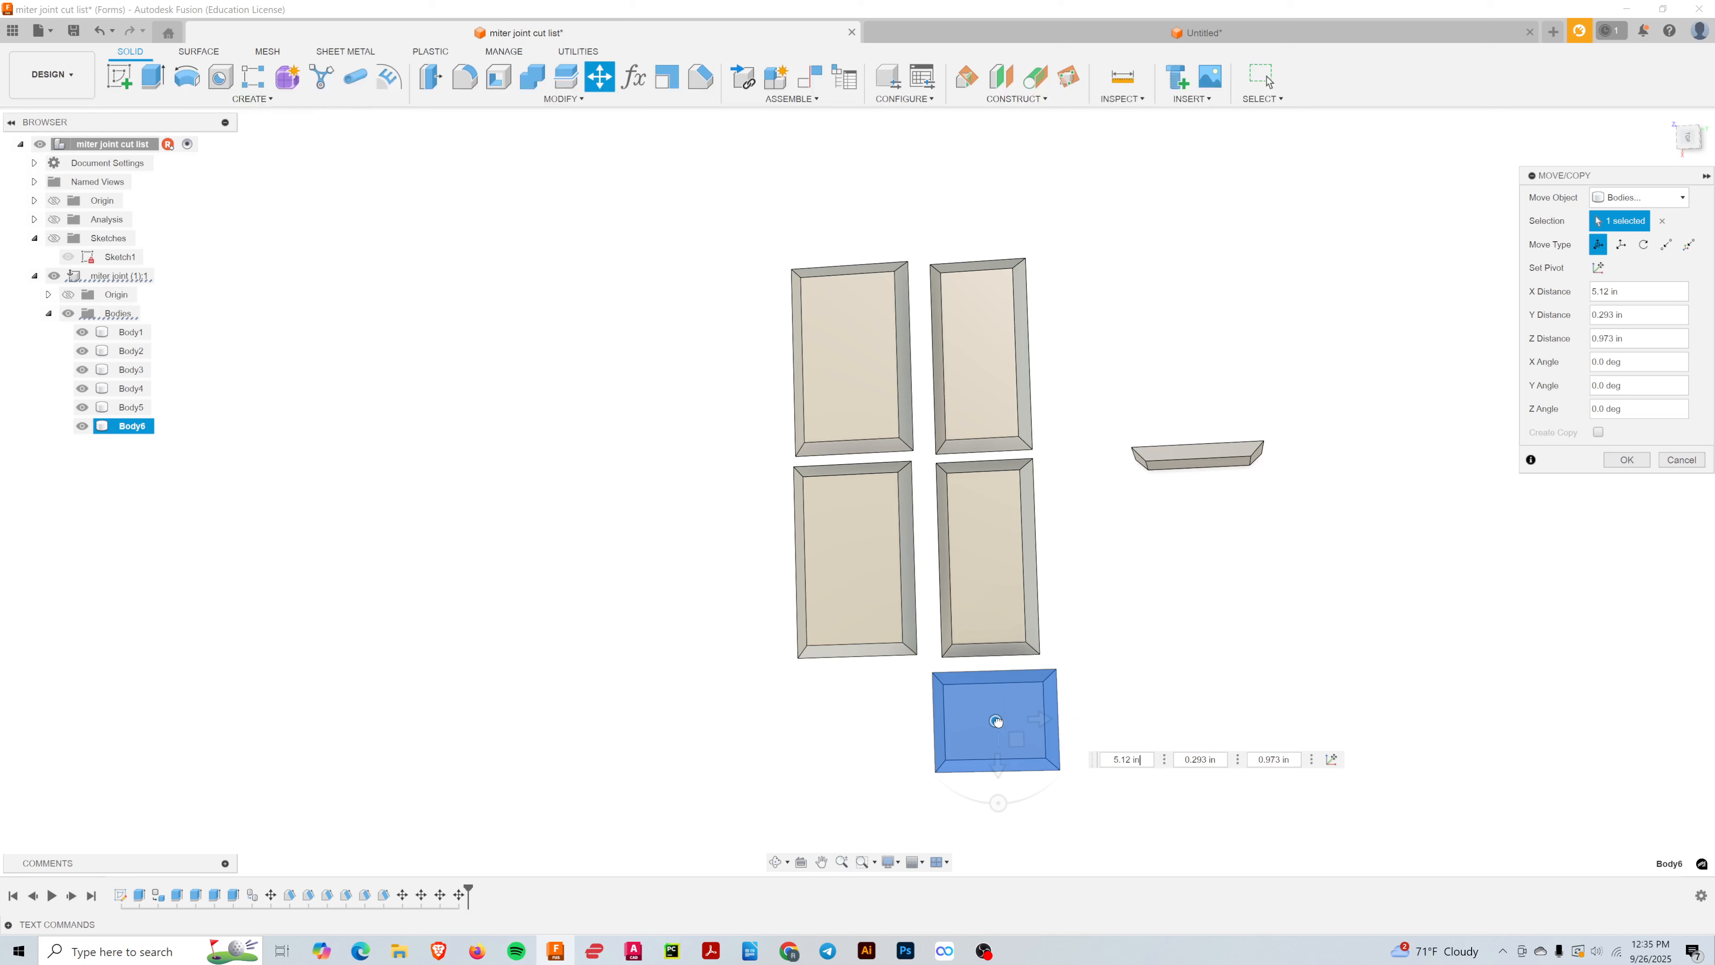
drag(997, 721, 855, 712)
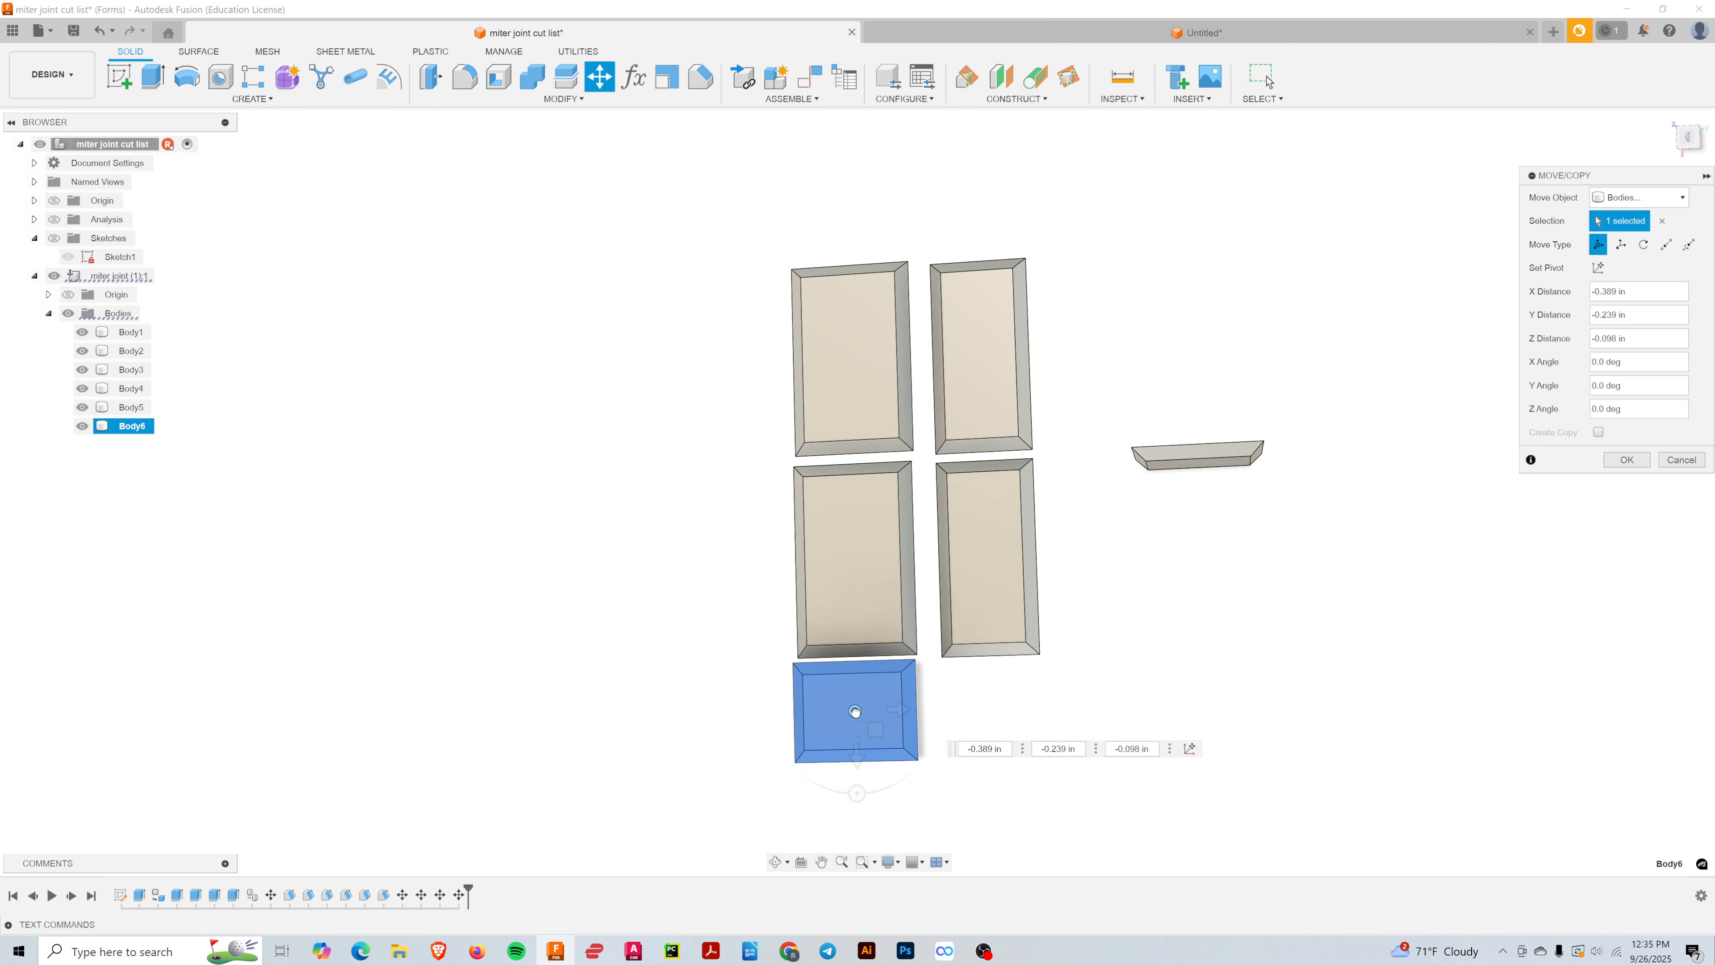
drag(855, 712, 1001, 726)
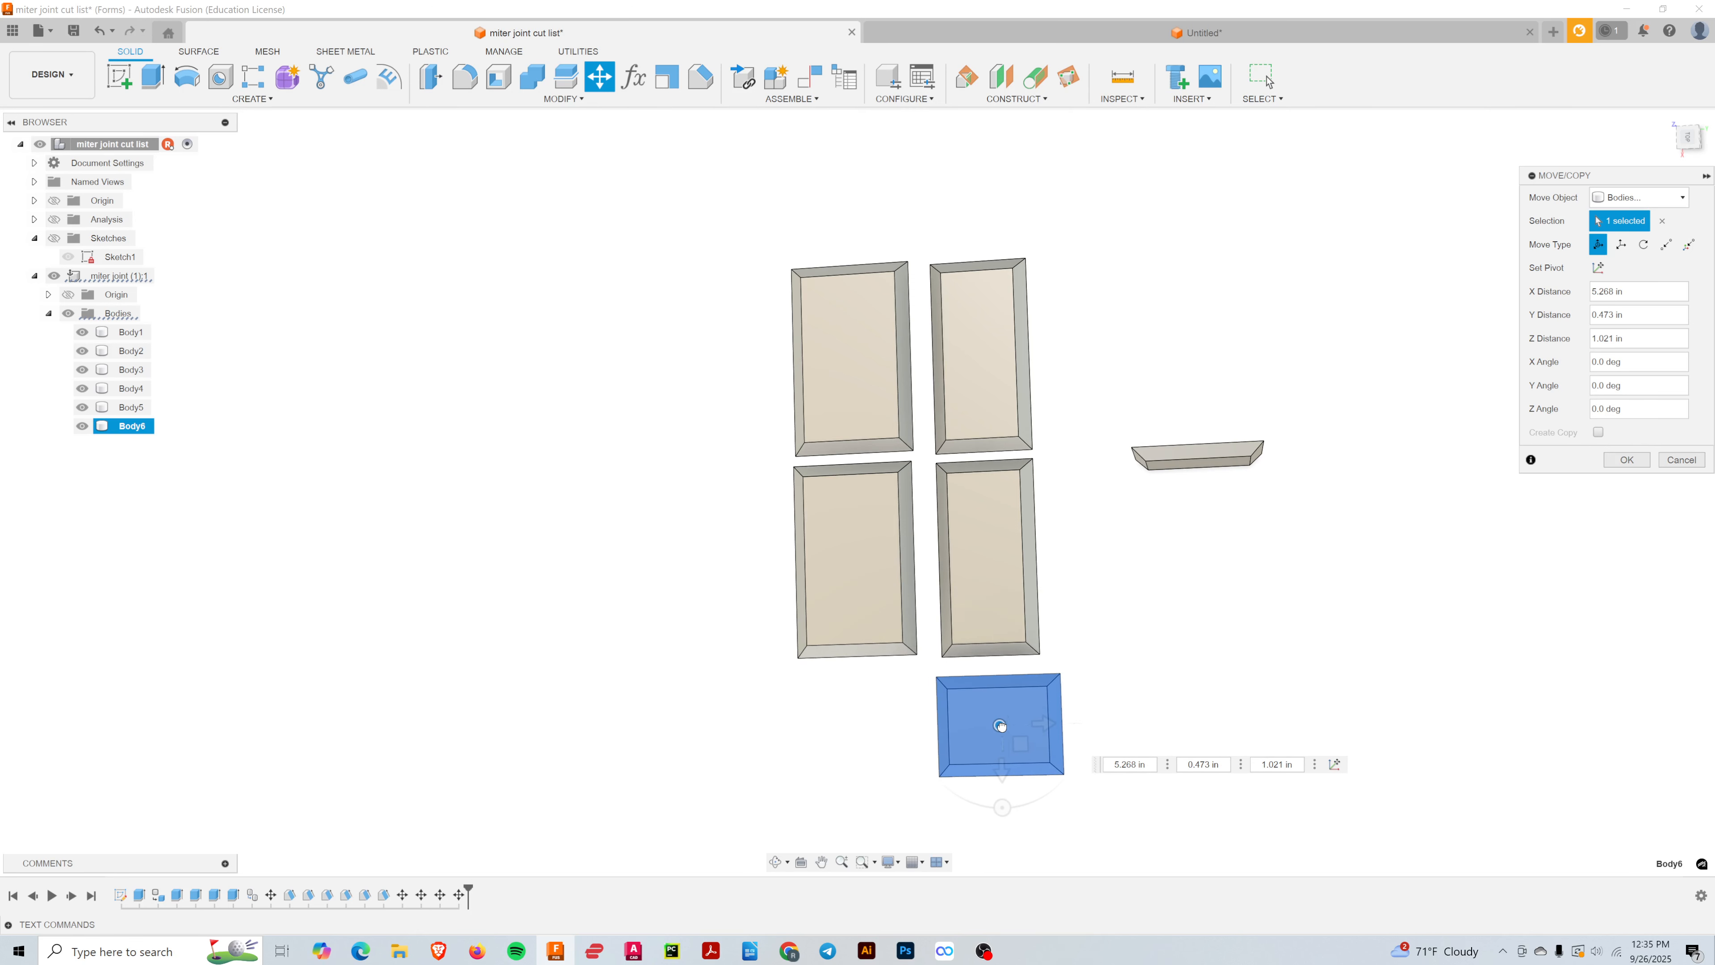
drag(1003, 808, 978, 747)
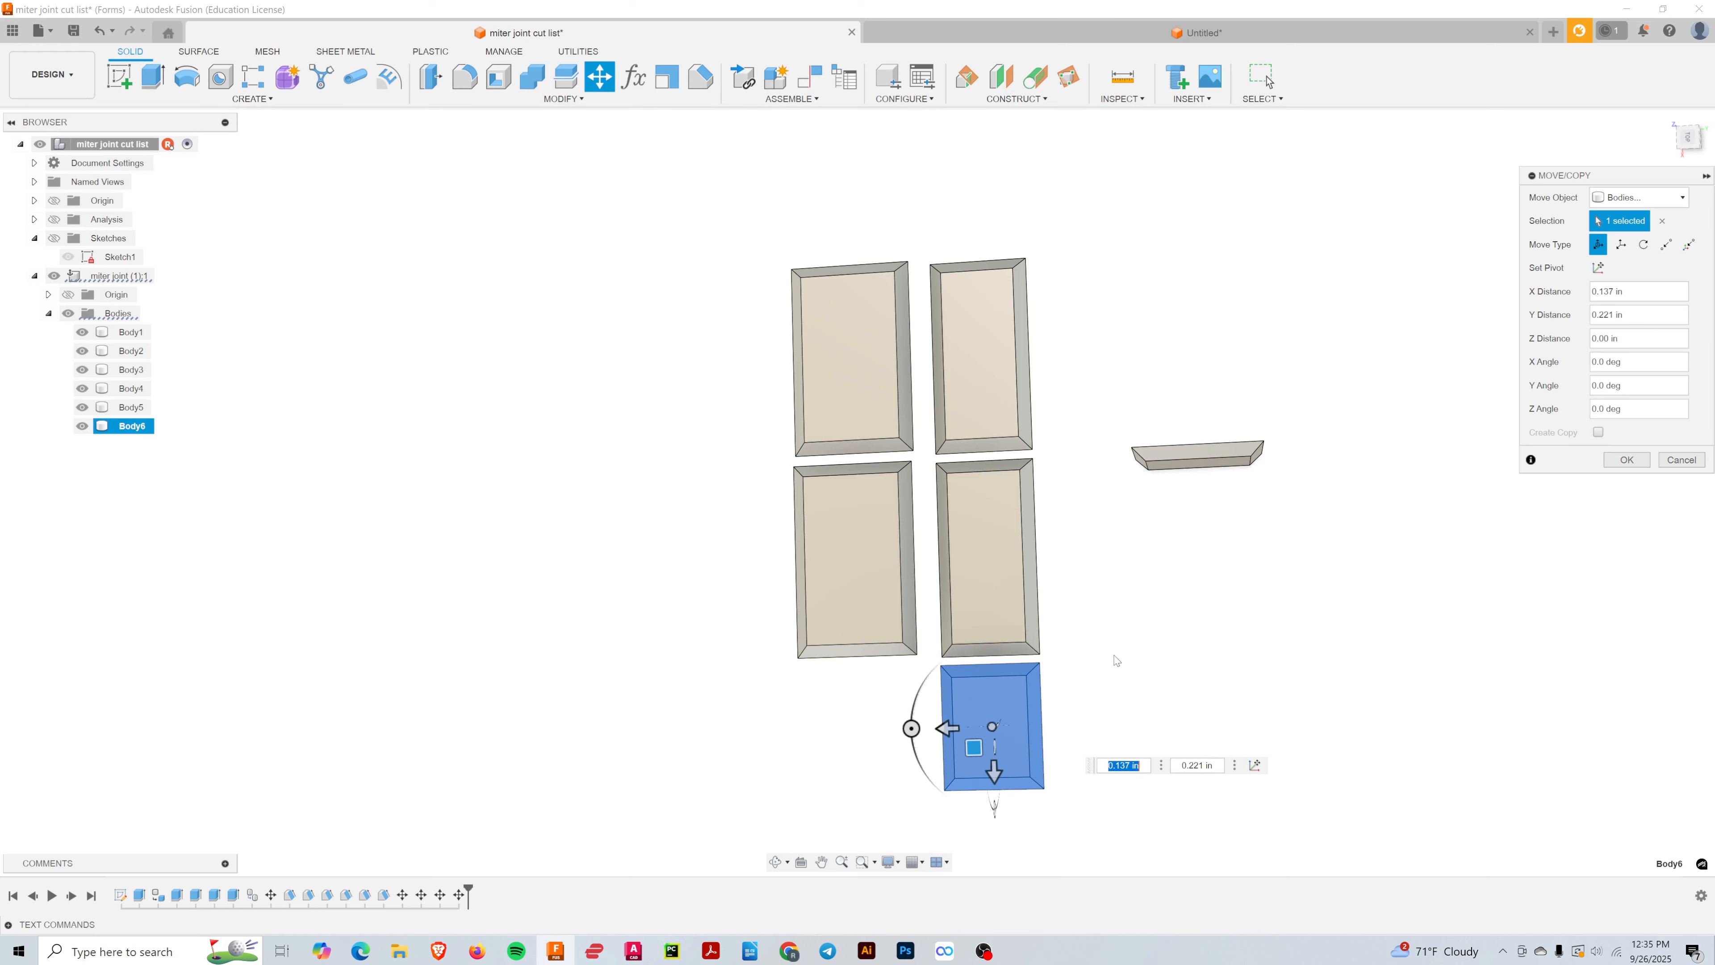
- Lower Body6 along Z by about 0.658 in to bring it level with the other boards, and finish the move
shift+middle_drag(1154, 668, 1140, 552)
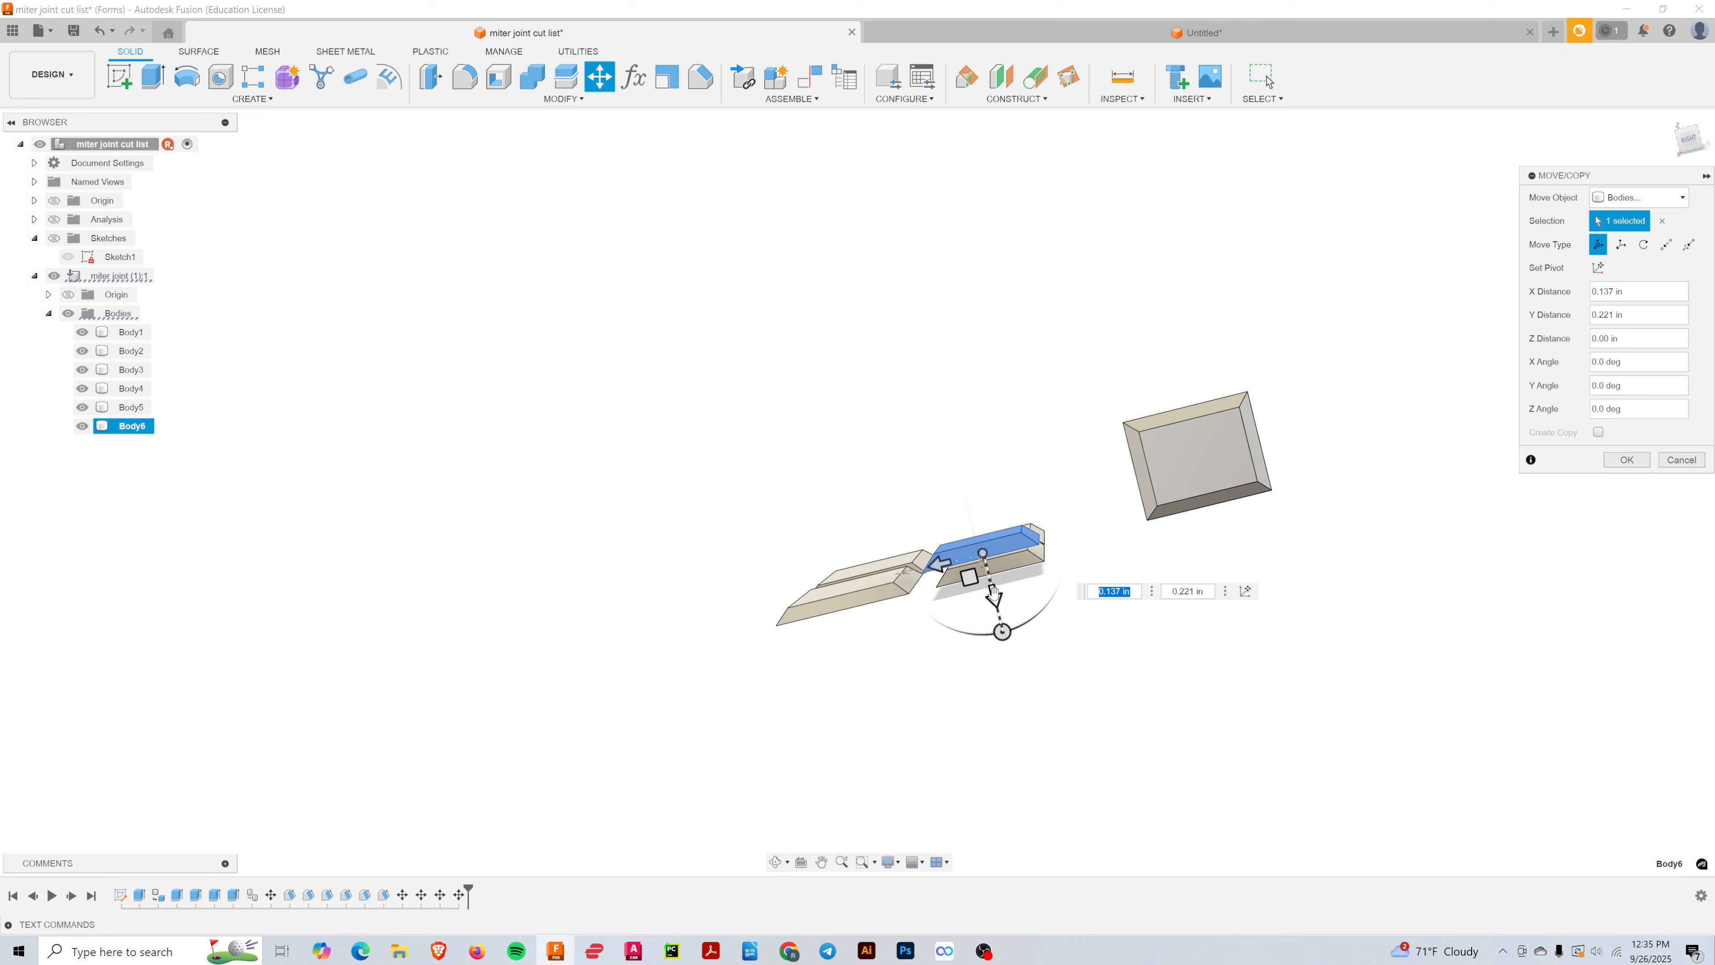
drag(1003, 593, 1010, 618)
shift+middle_drag(1074, 695, 1019, 527)
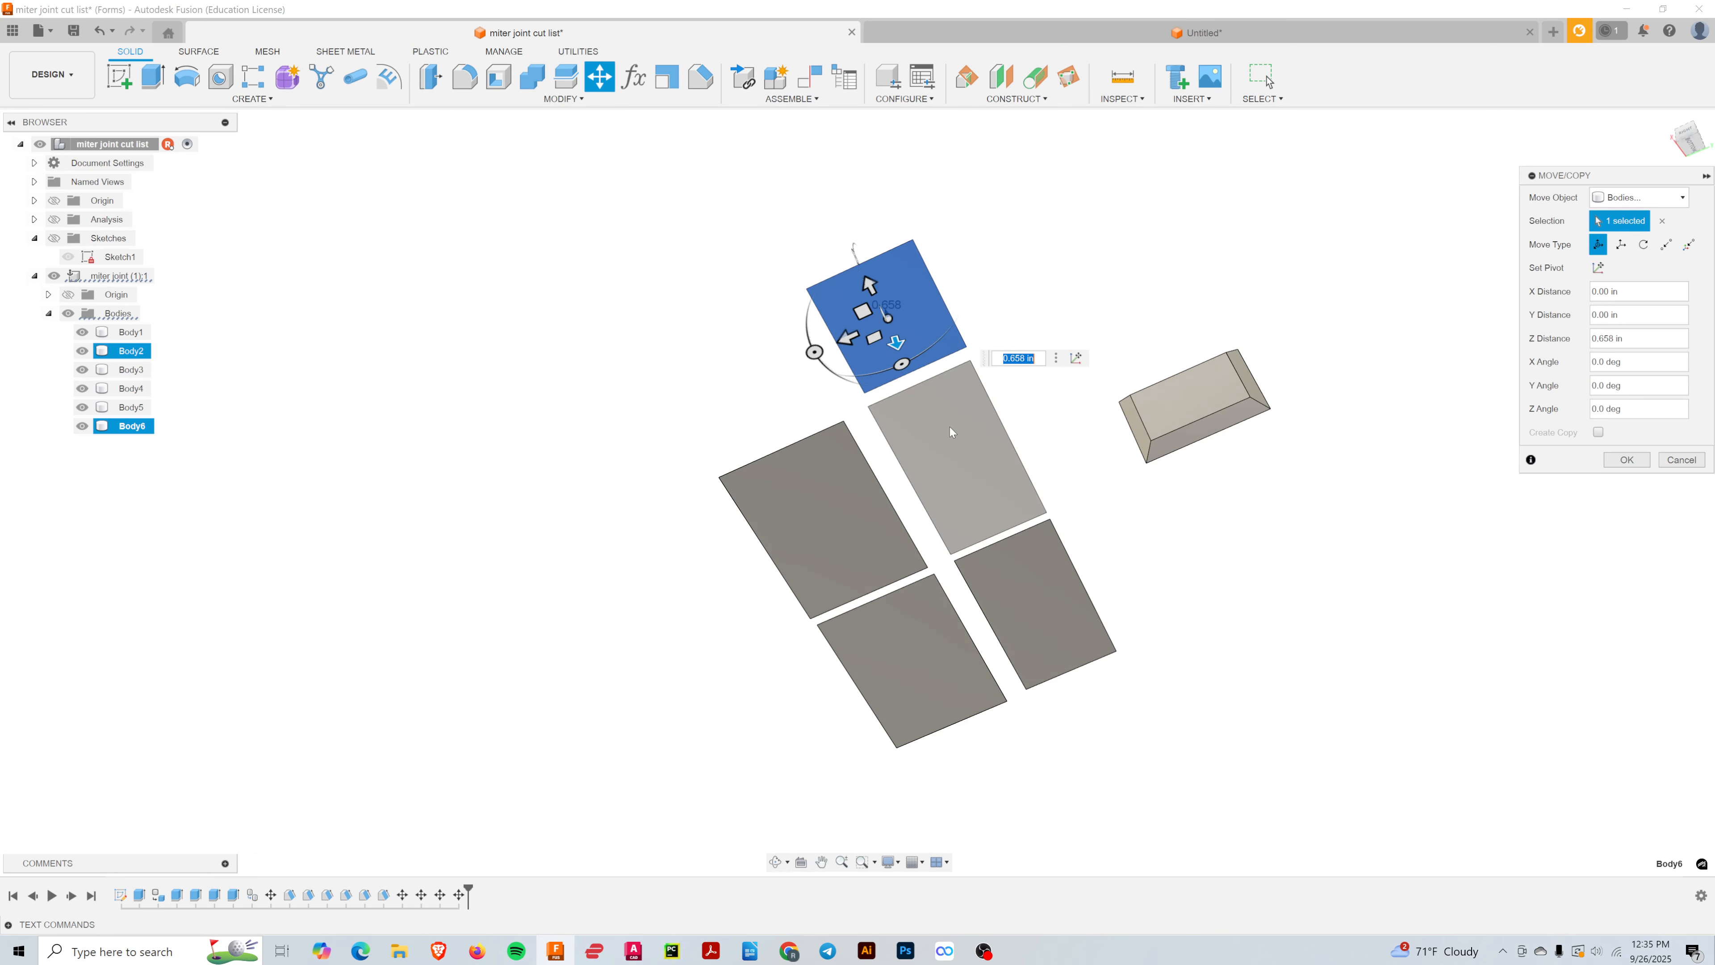
shift+middle_drag(1127, 402, 1236, 569)
click(1625, 460)
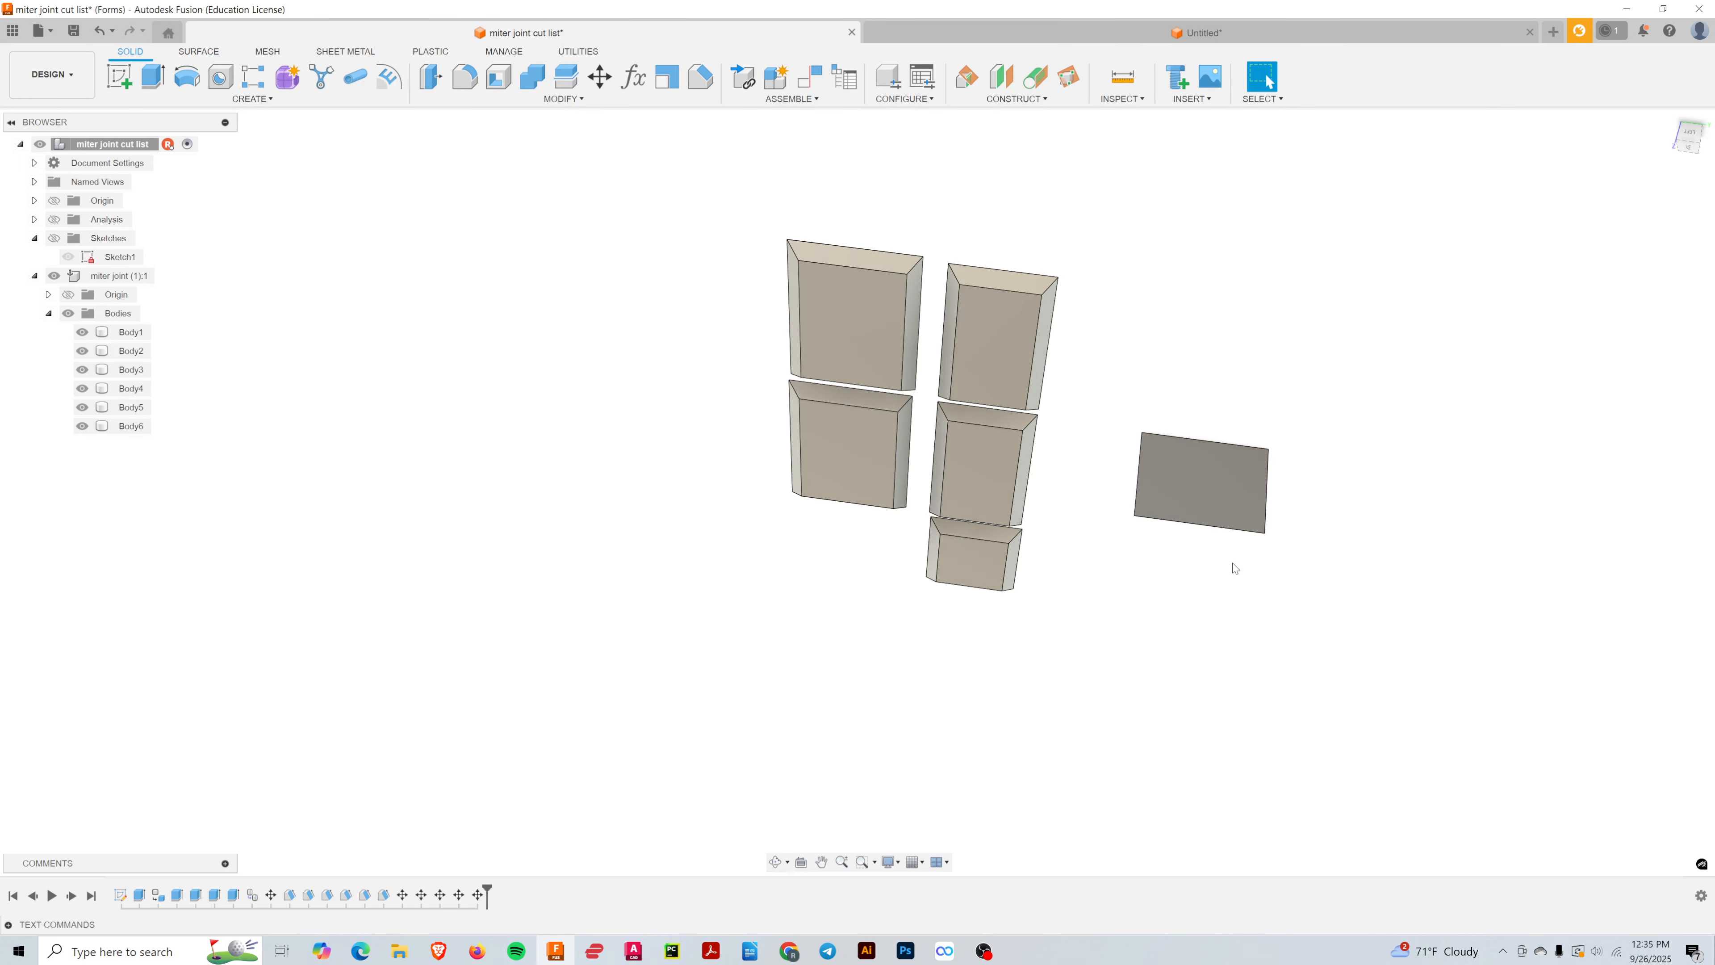
- Start moving the remaining end board Body5 and rotate it 90 degrees about the X axis so its inner face points up
key(m)
click(1208, 485)
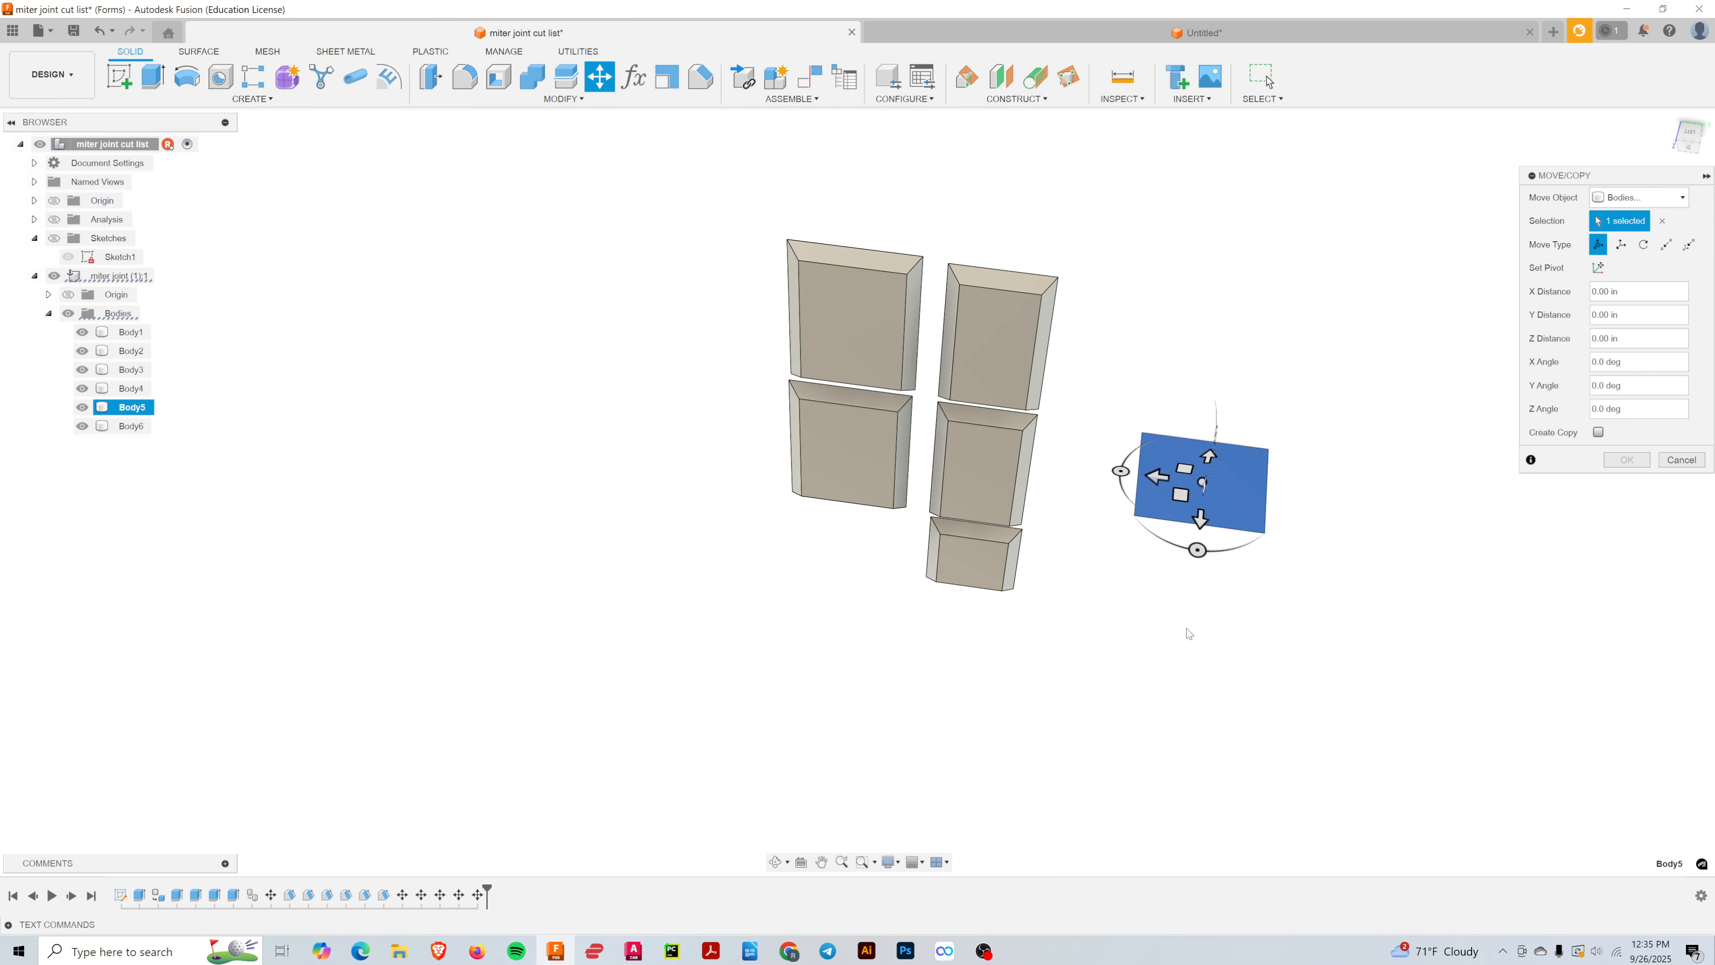
shift+middle_drag(1186, 629, 1264, 559)
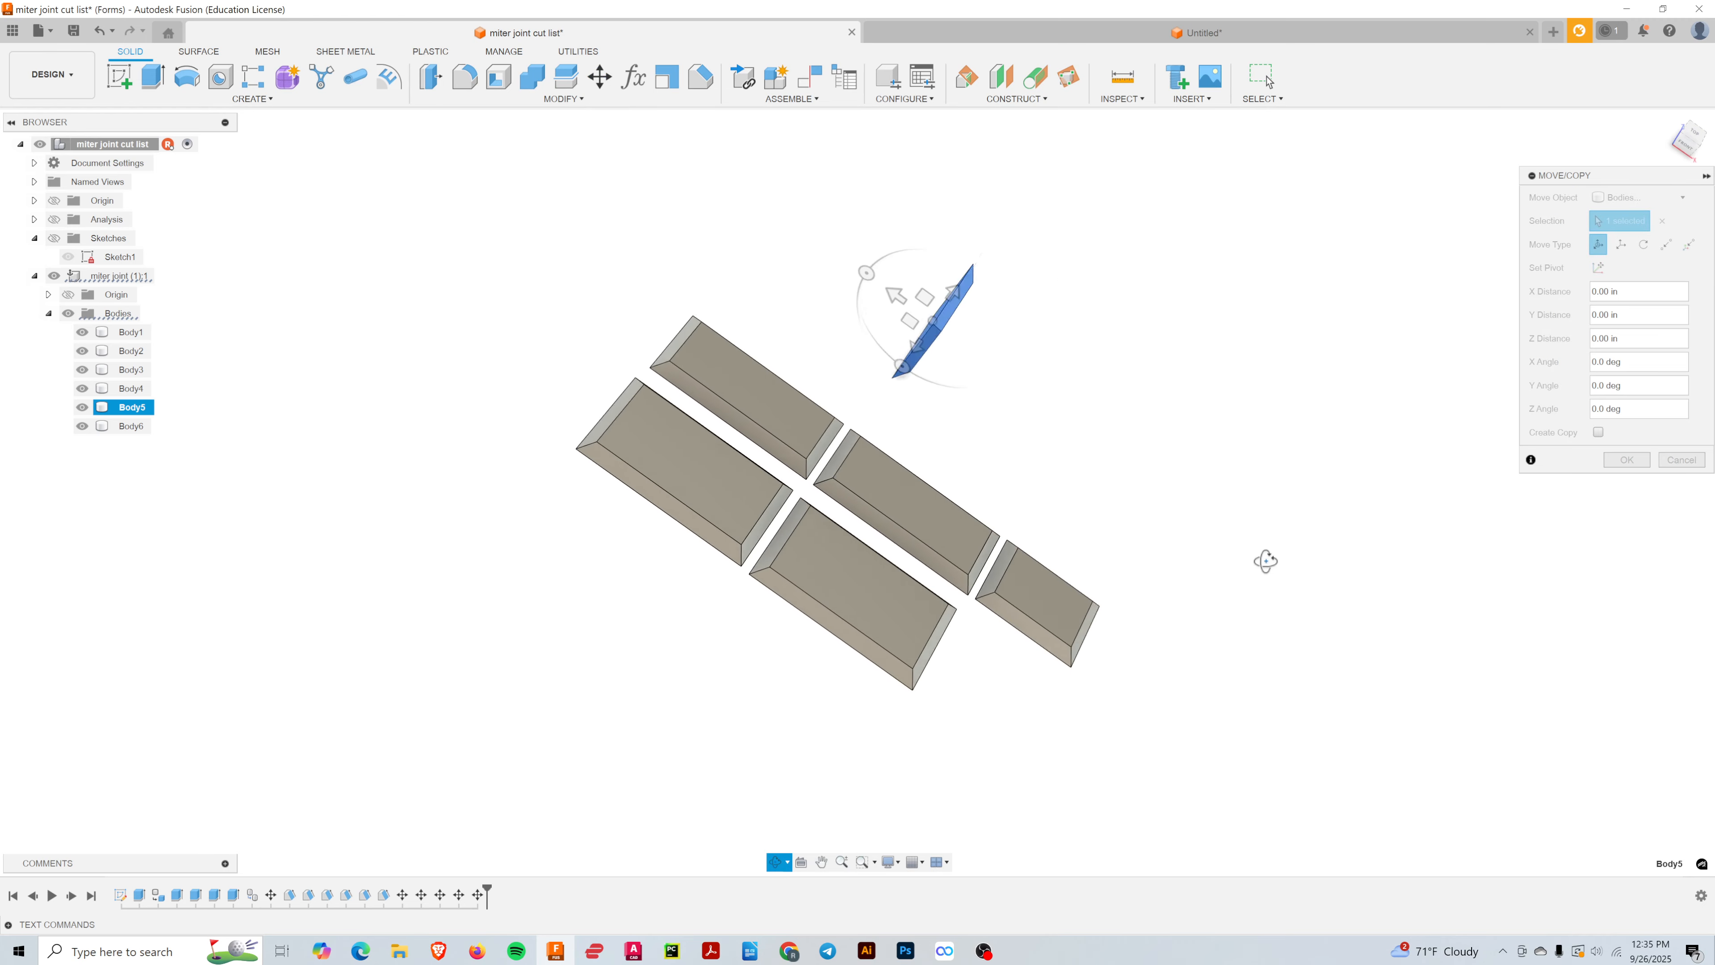
drag(874, 279, 888, 403)
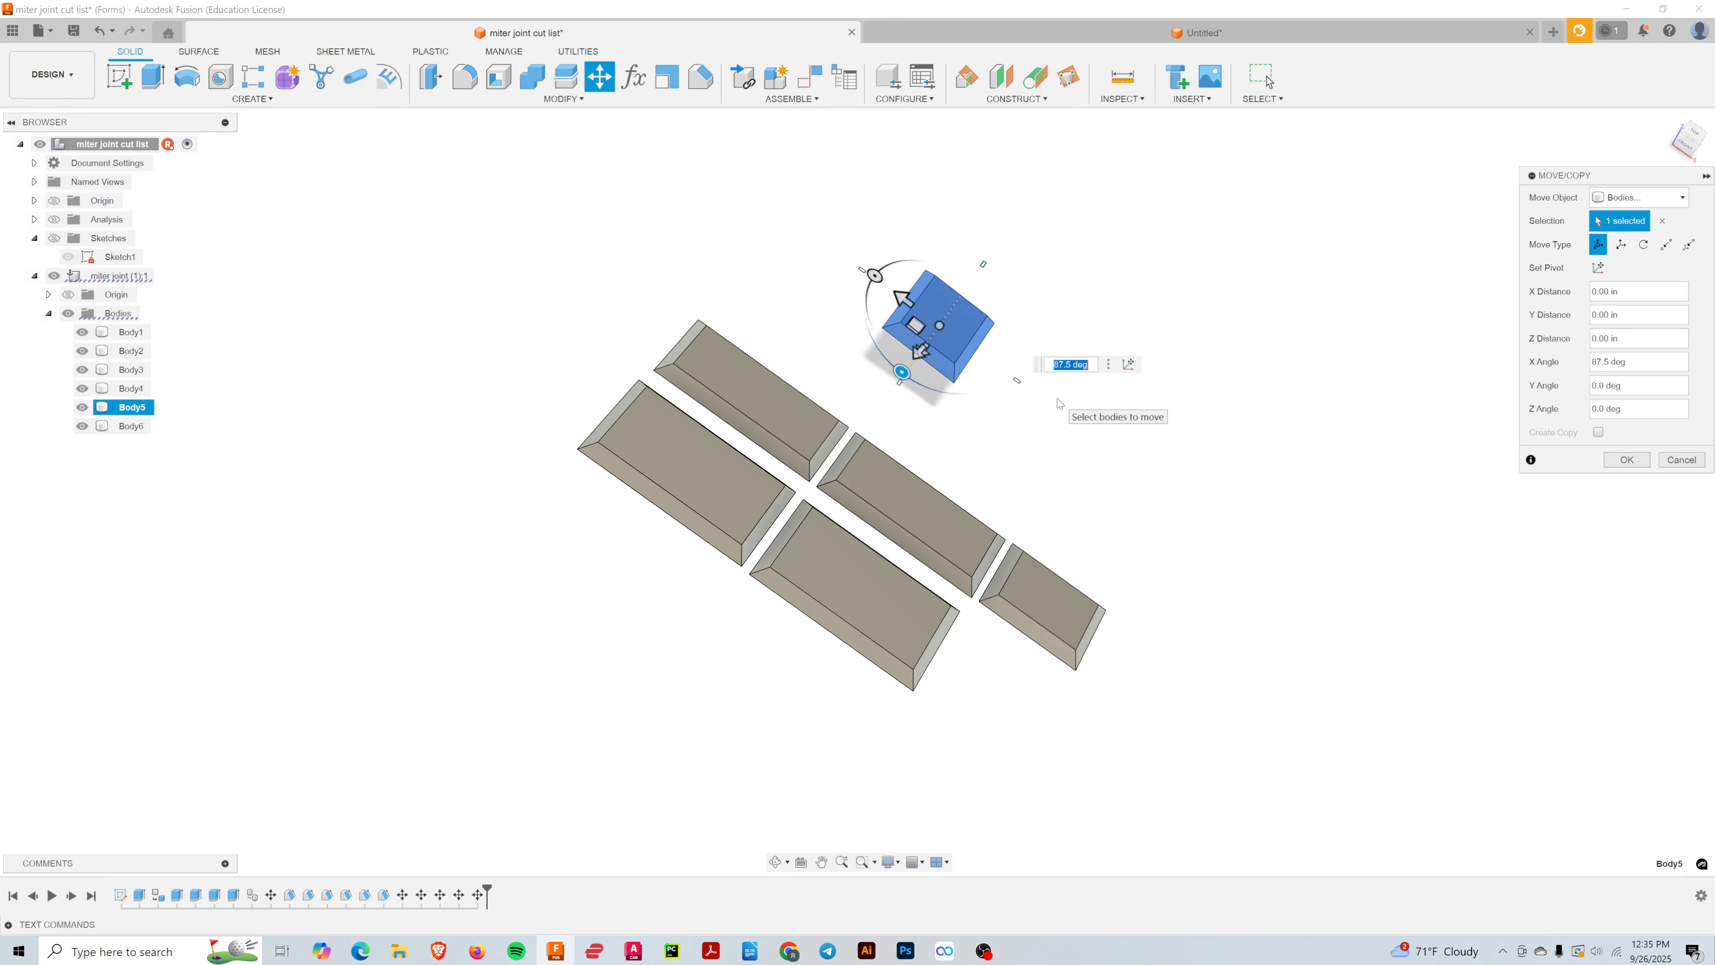
text(90)
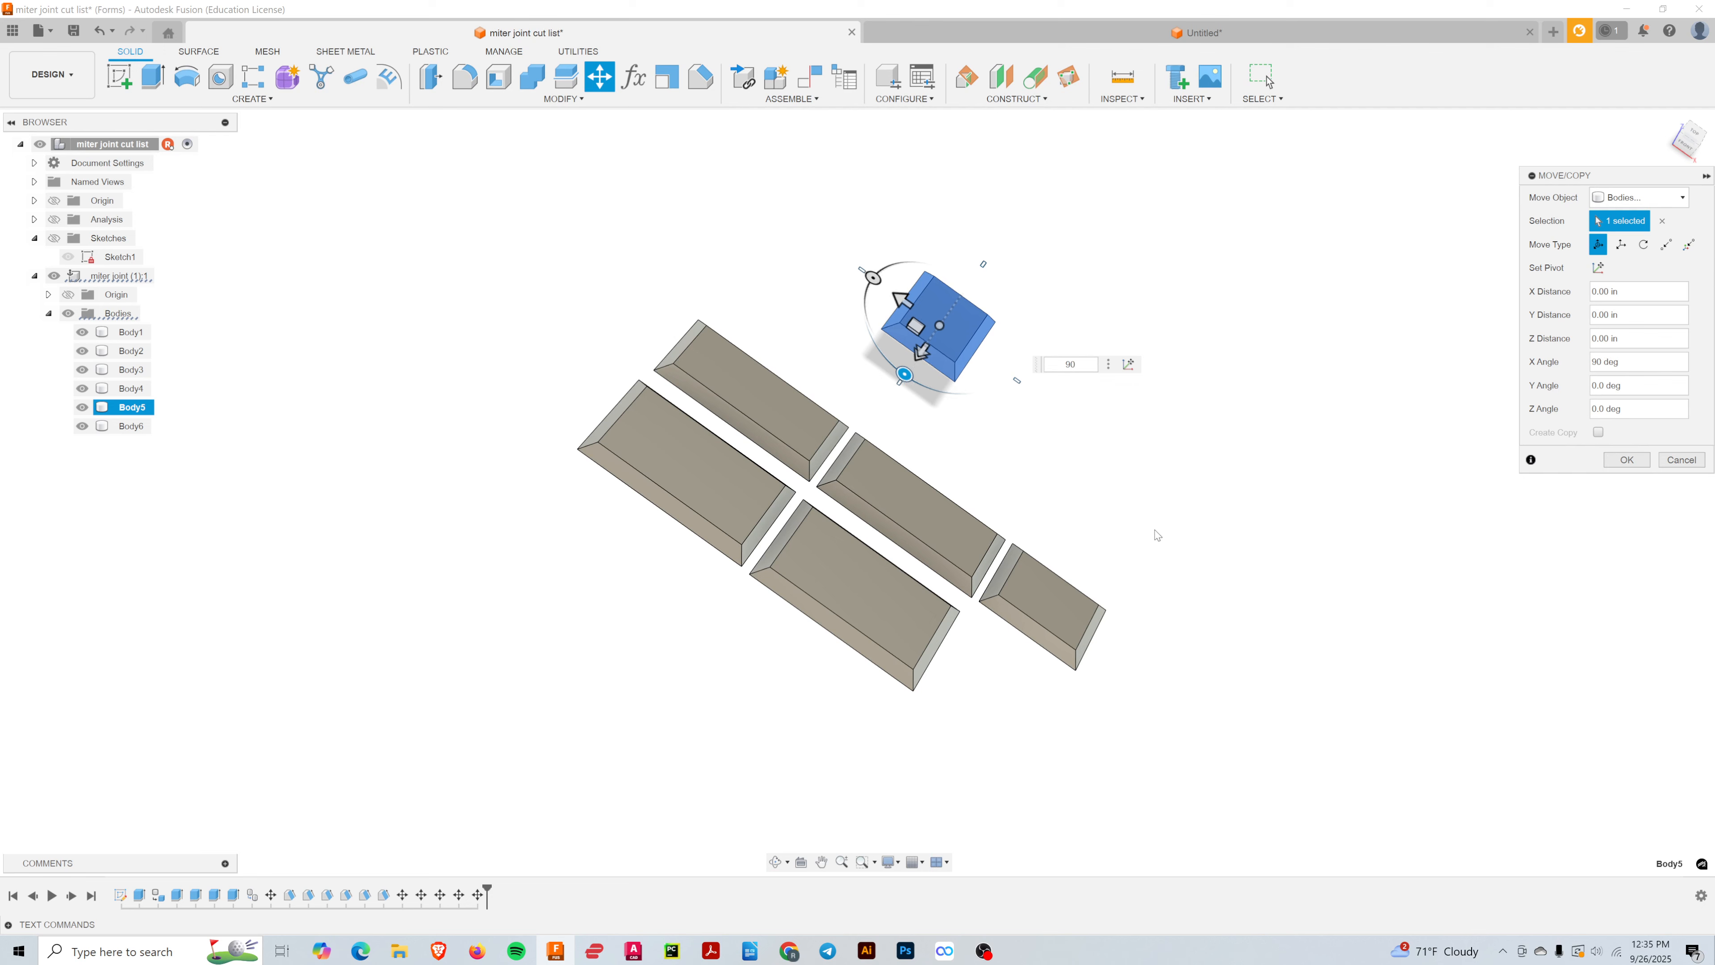
shift+middle_drag(1133, 524, 1170, 527)
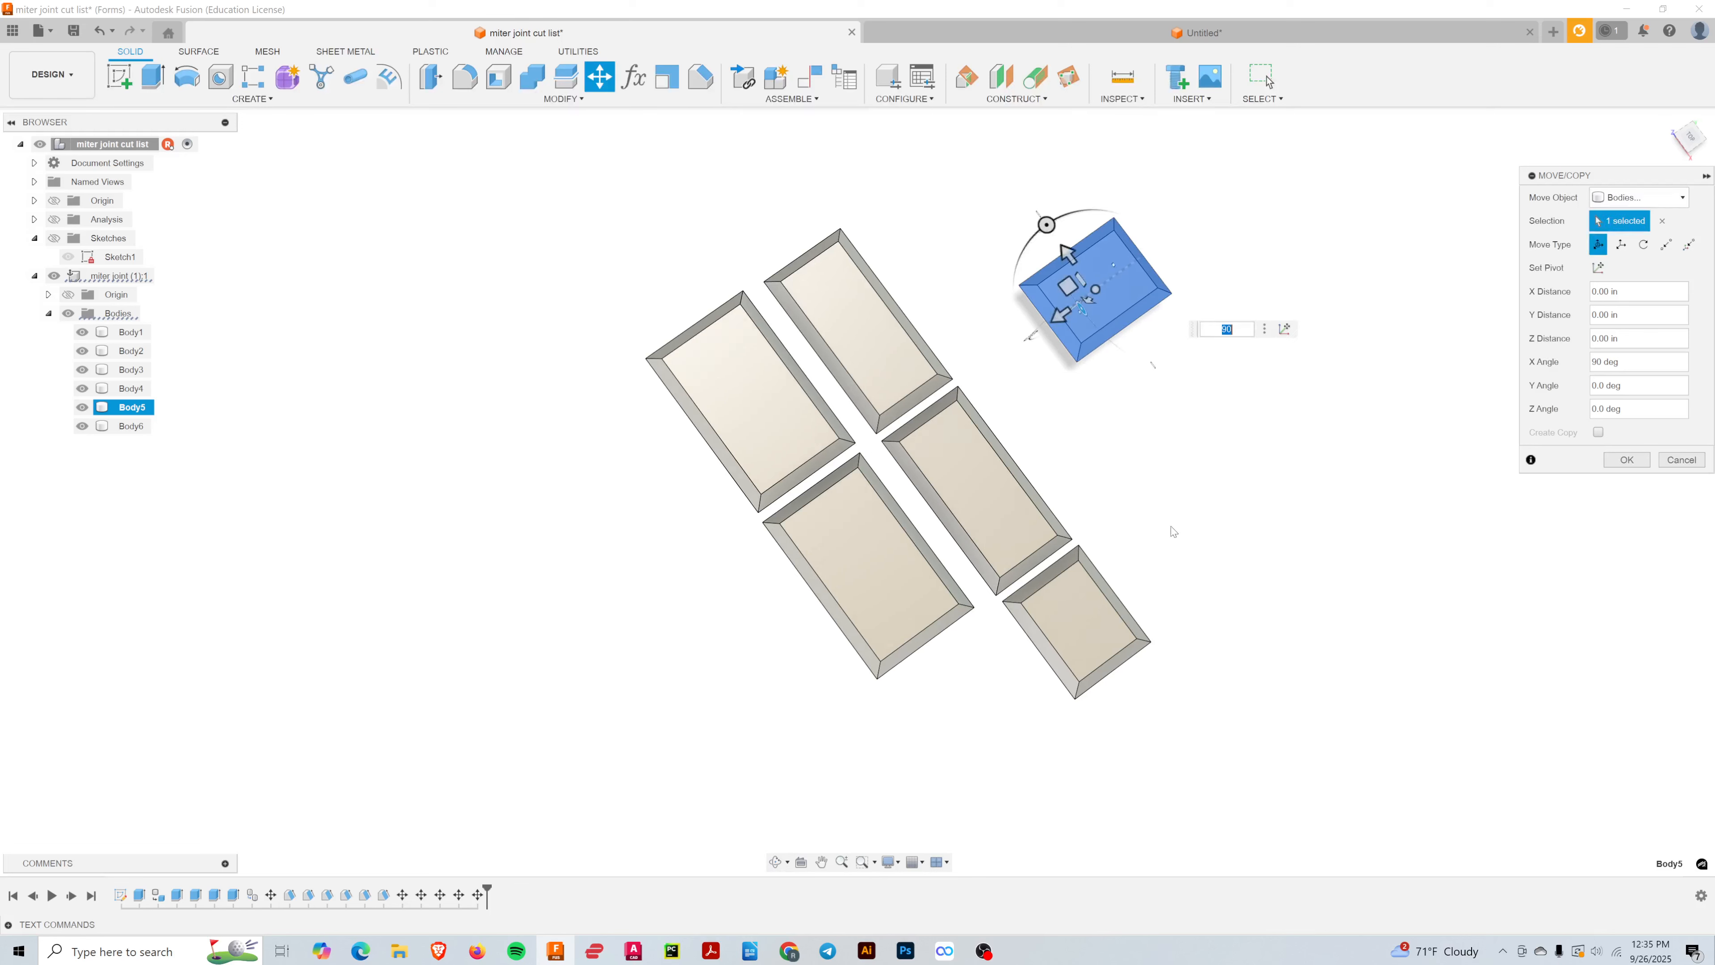
- Give Body5 a quarter turn in plane, move it beyond Body6 by about -16.079 in X and -8.865 in Y, and set Z distance to 2 in
drag(1046, 224, 1165, 705)
shift+middle_drag(1282, 574, 1248, 483)
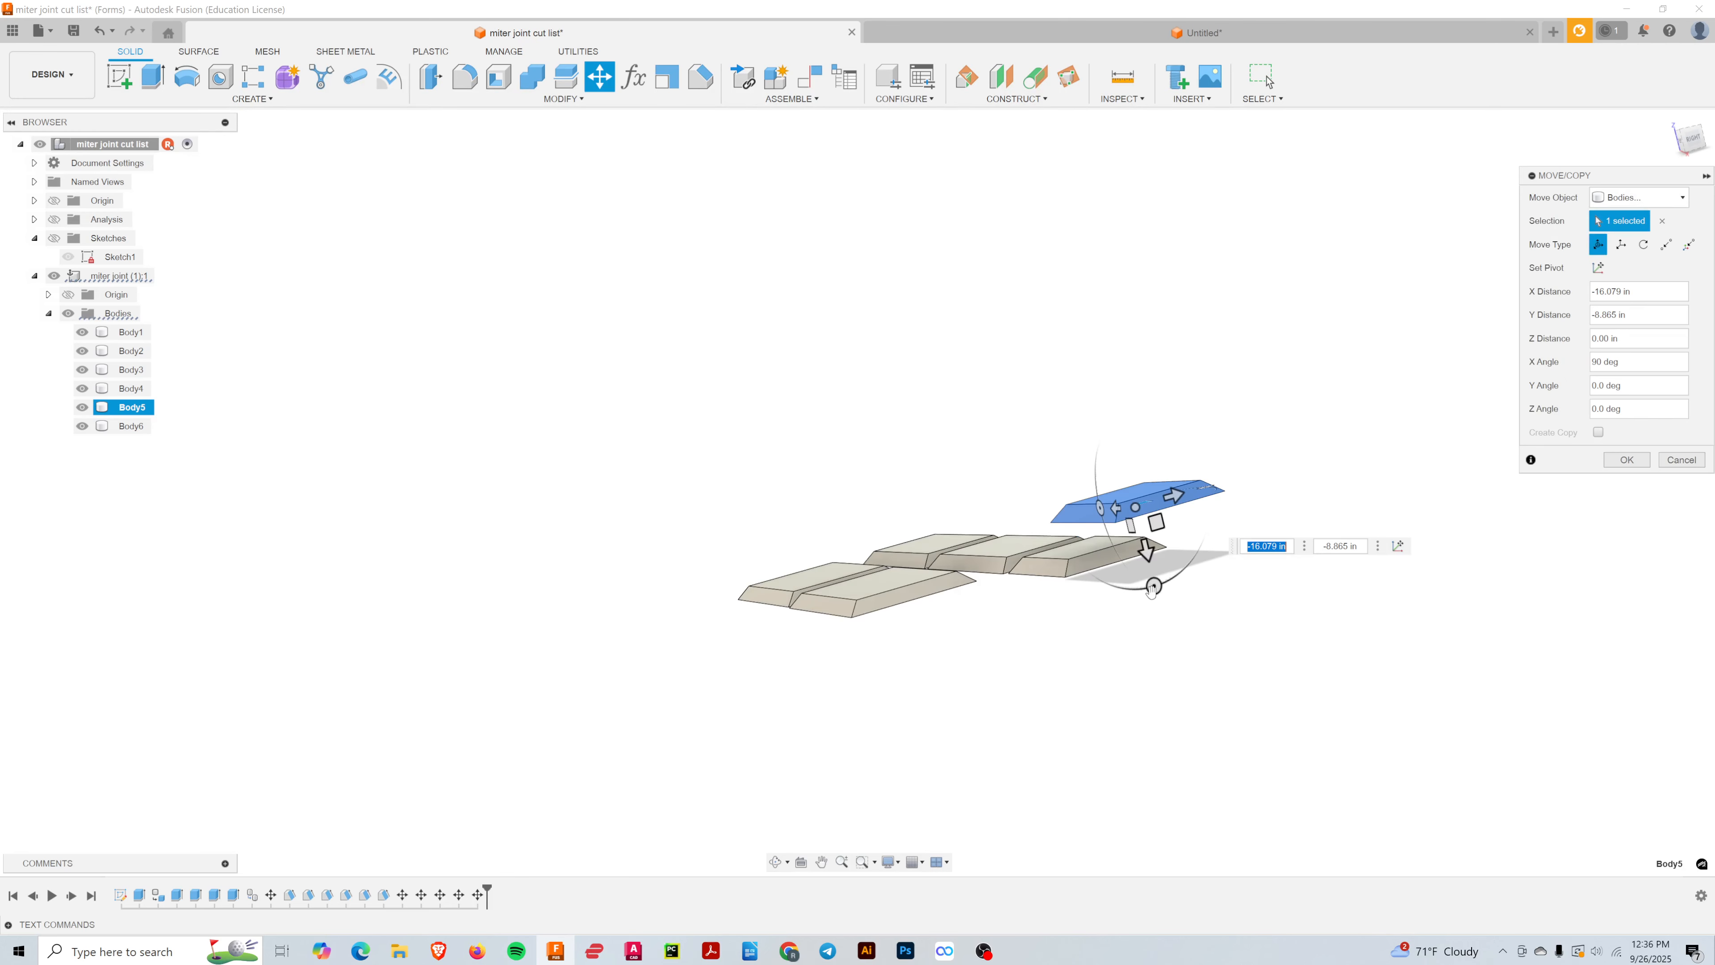
drag(1147, 546, 1152, 569)
shift+middle_drag(1137, 632, 1013, 473)
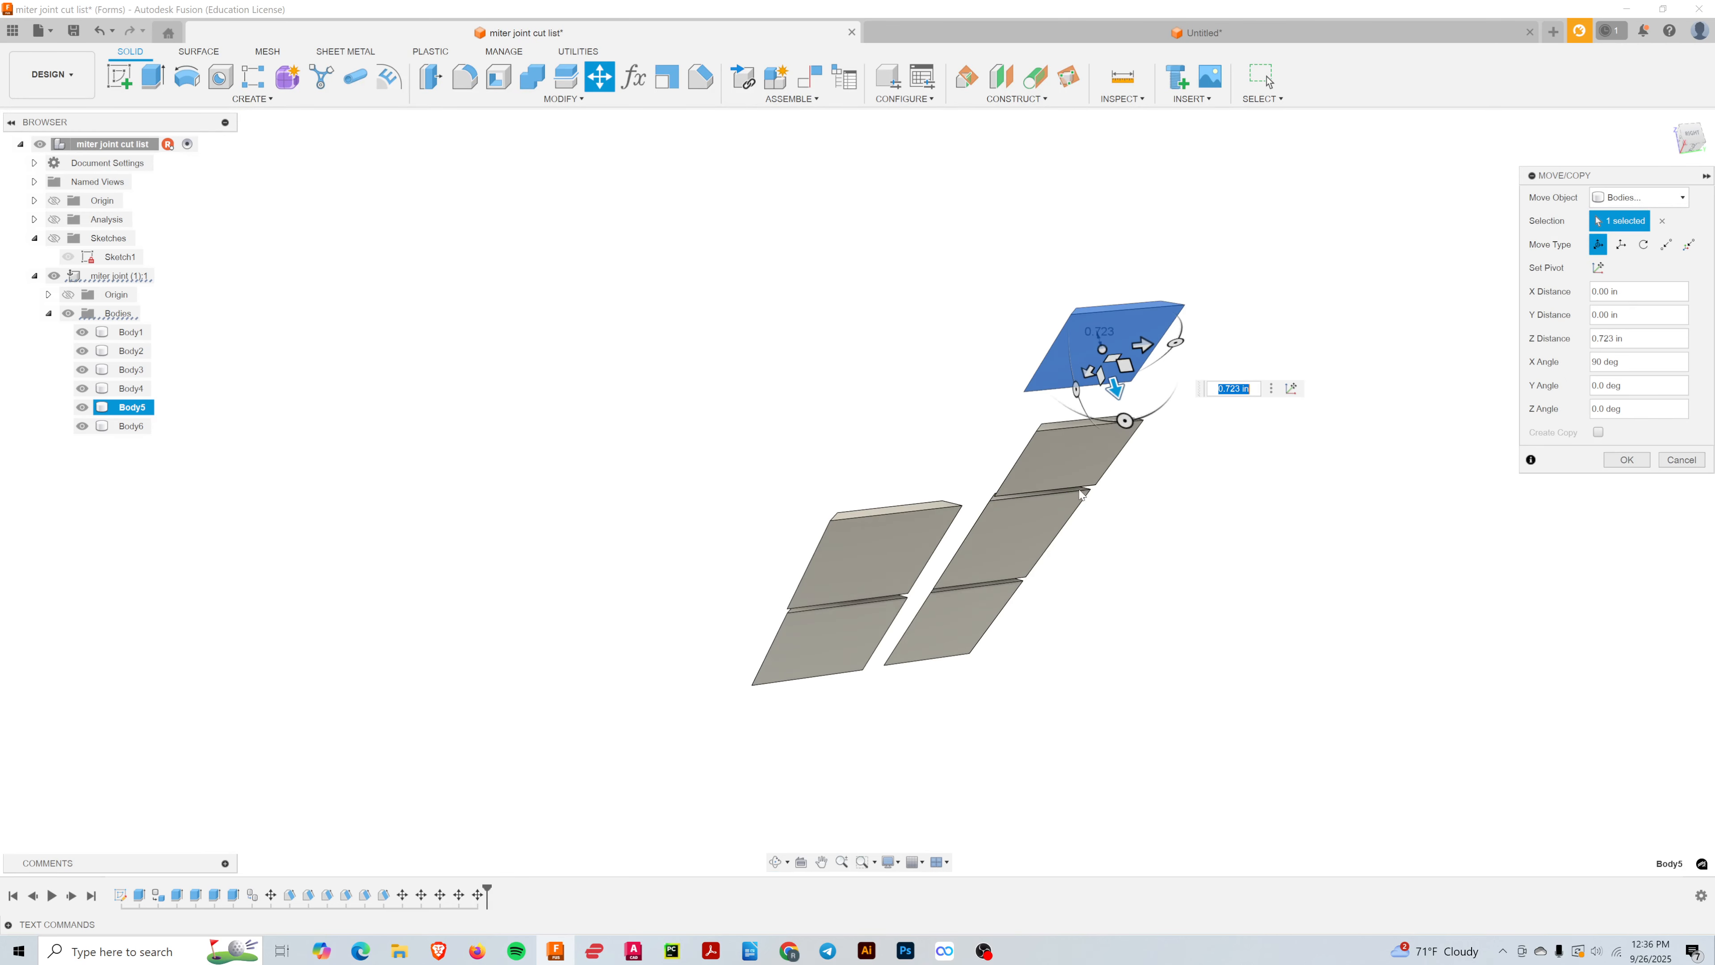
text(2)
key(Return)
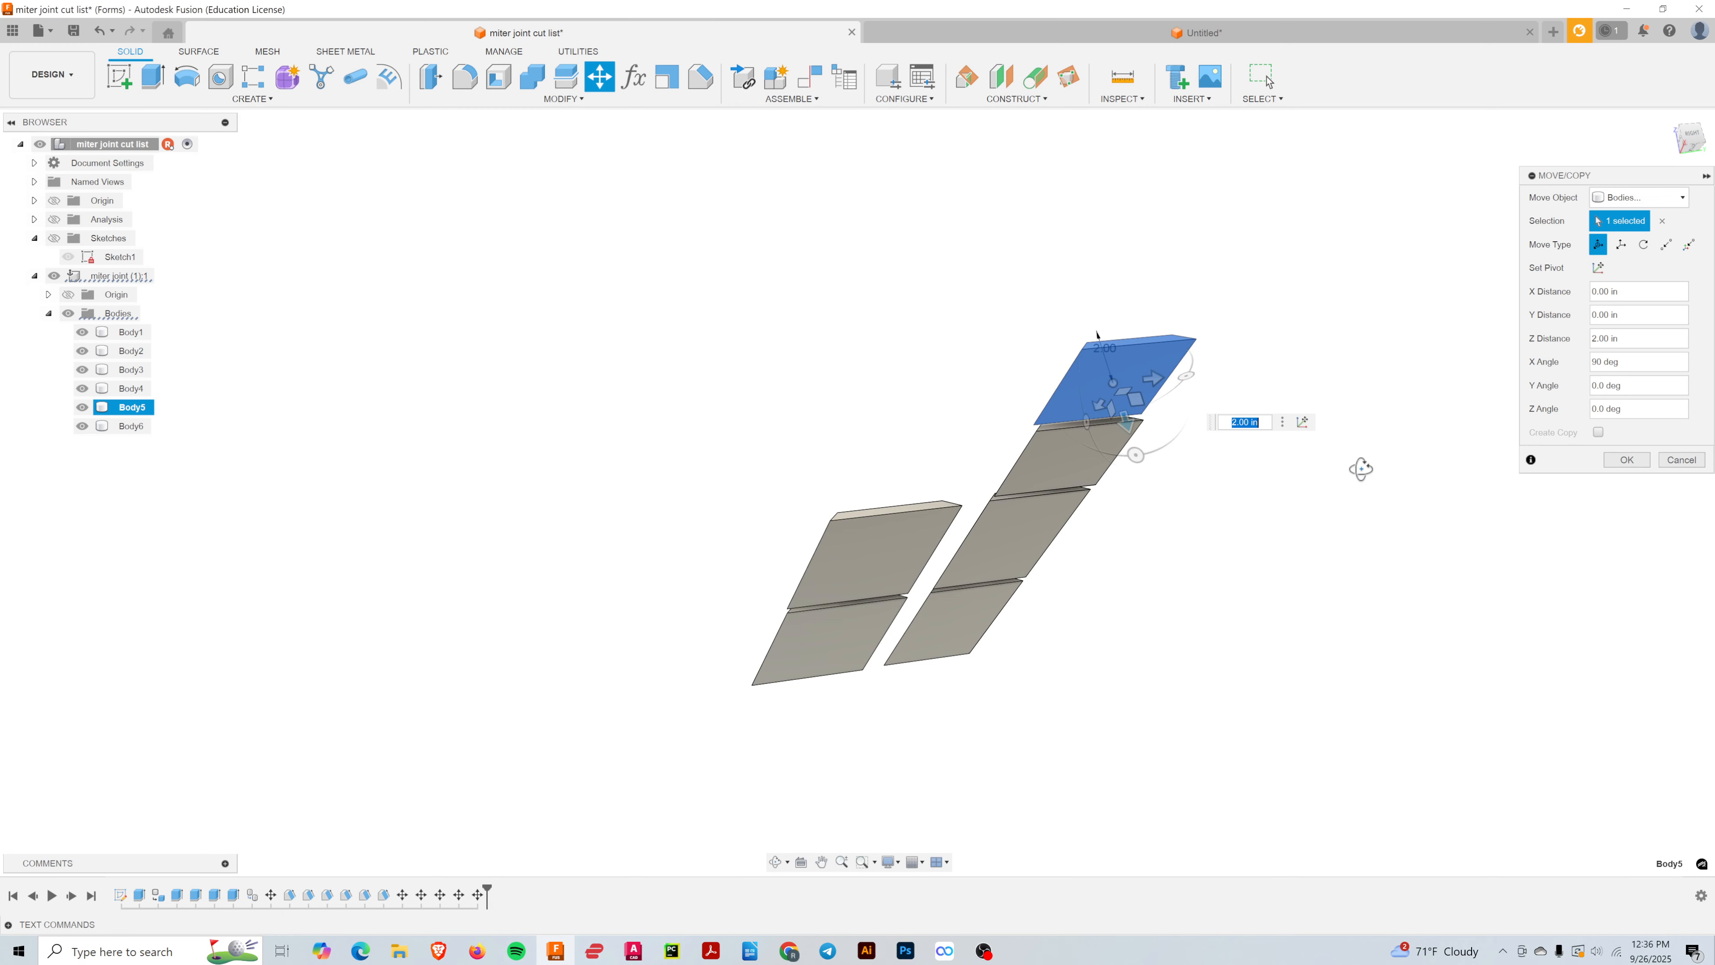
- Slide Body5 along Y by about 0.305 in to line it up with Body6's column, and finish the move
shift+middle_drag(1359, 468, 1359, 575)
middle_drag(1222, 659, 1308, 471)
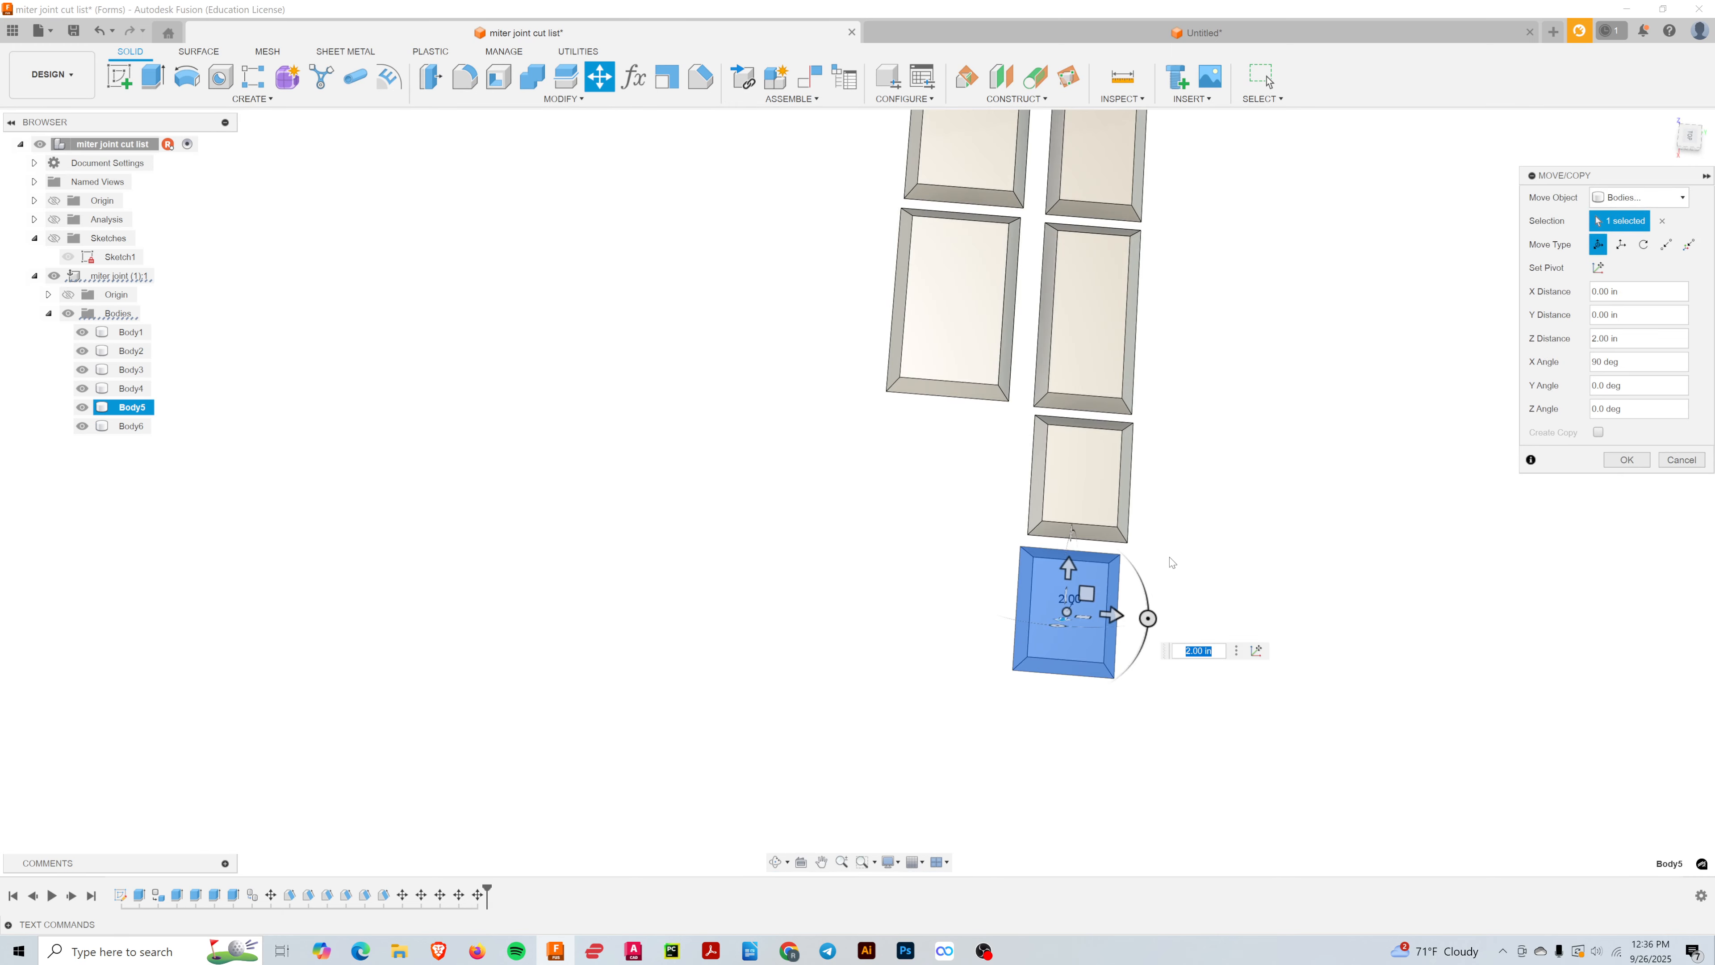
click(1682, 145)
click(1119, 588)
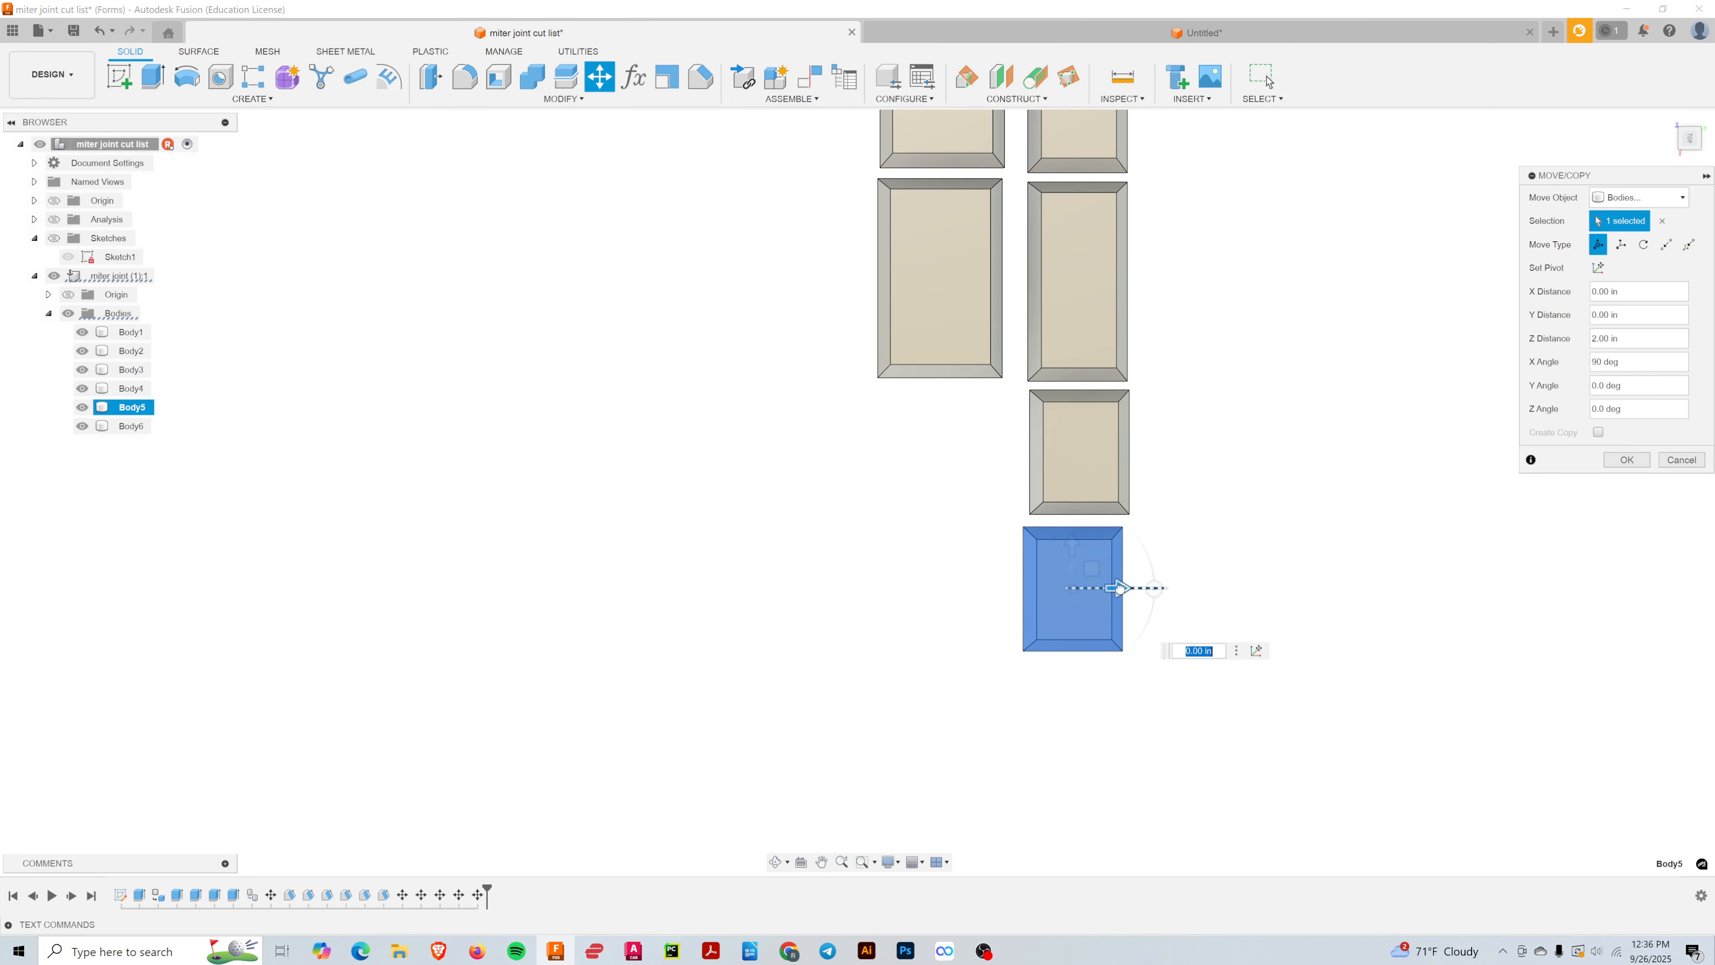
drag(1119, 587, 1126, 587)
middle_drag(1197, 375, 1193, 540)
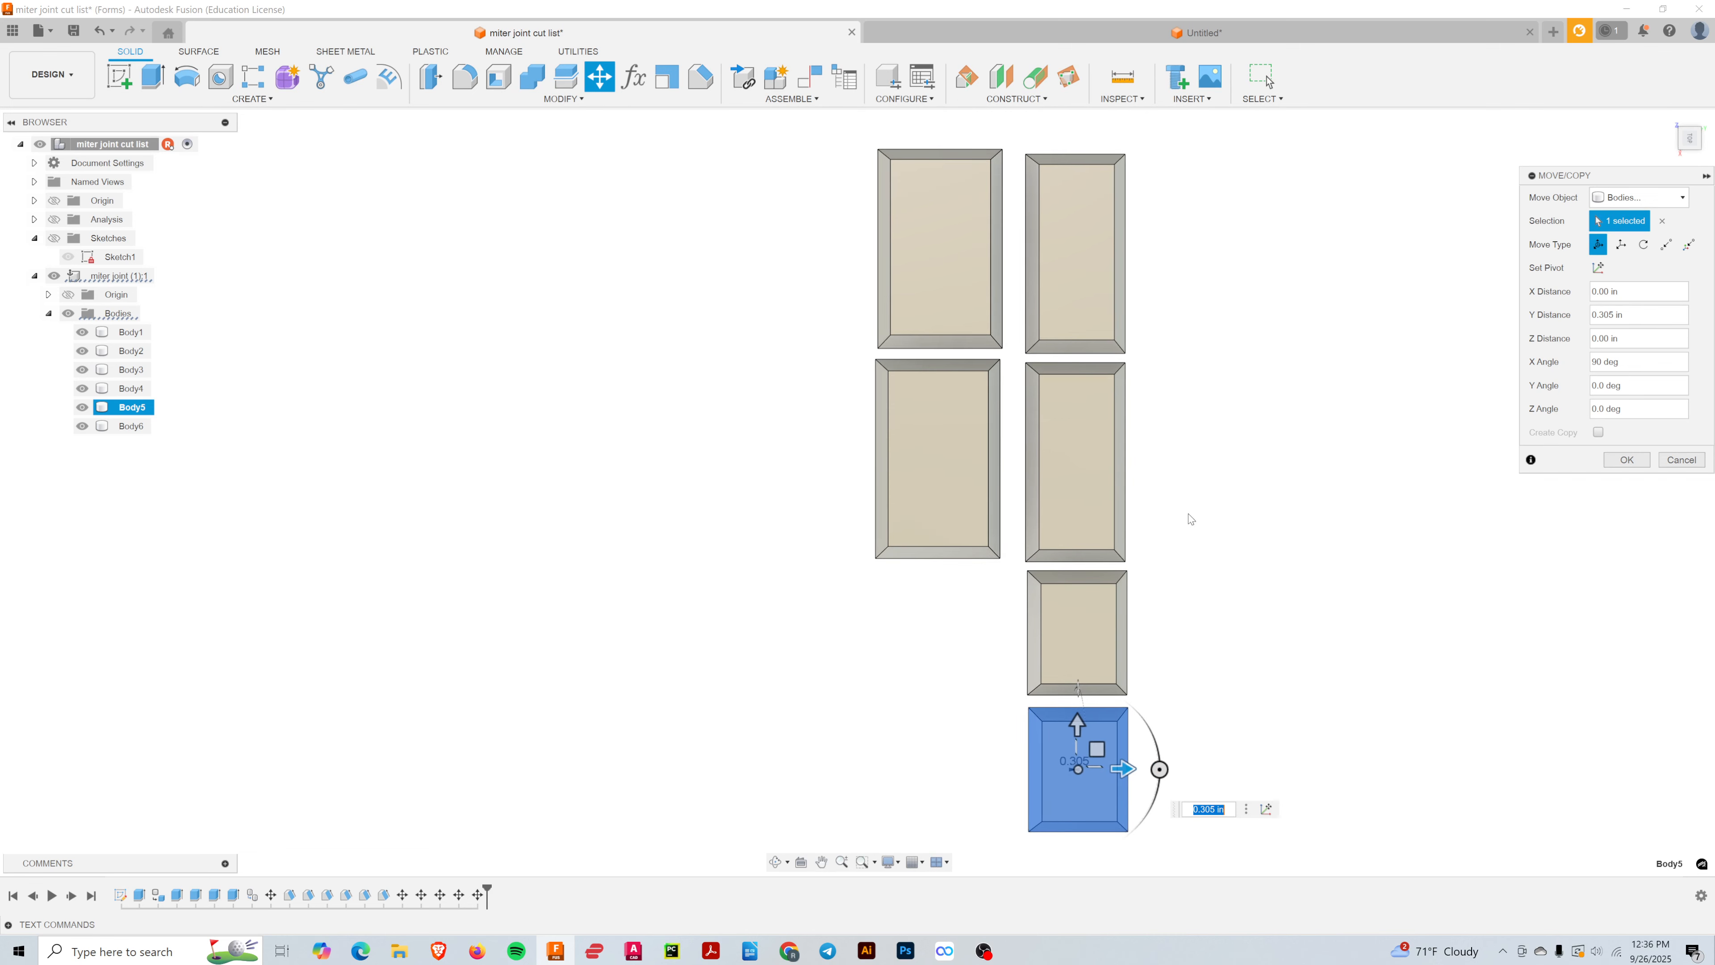
click(1646, 457)
- Save the miter joint cut list design with all six boards laid out flat
scroll(1267, 505, down, 3)
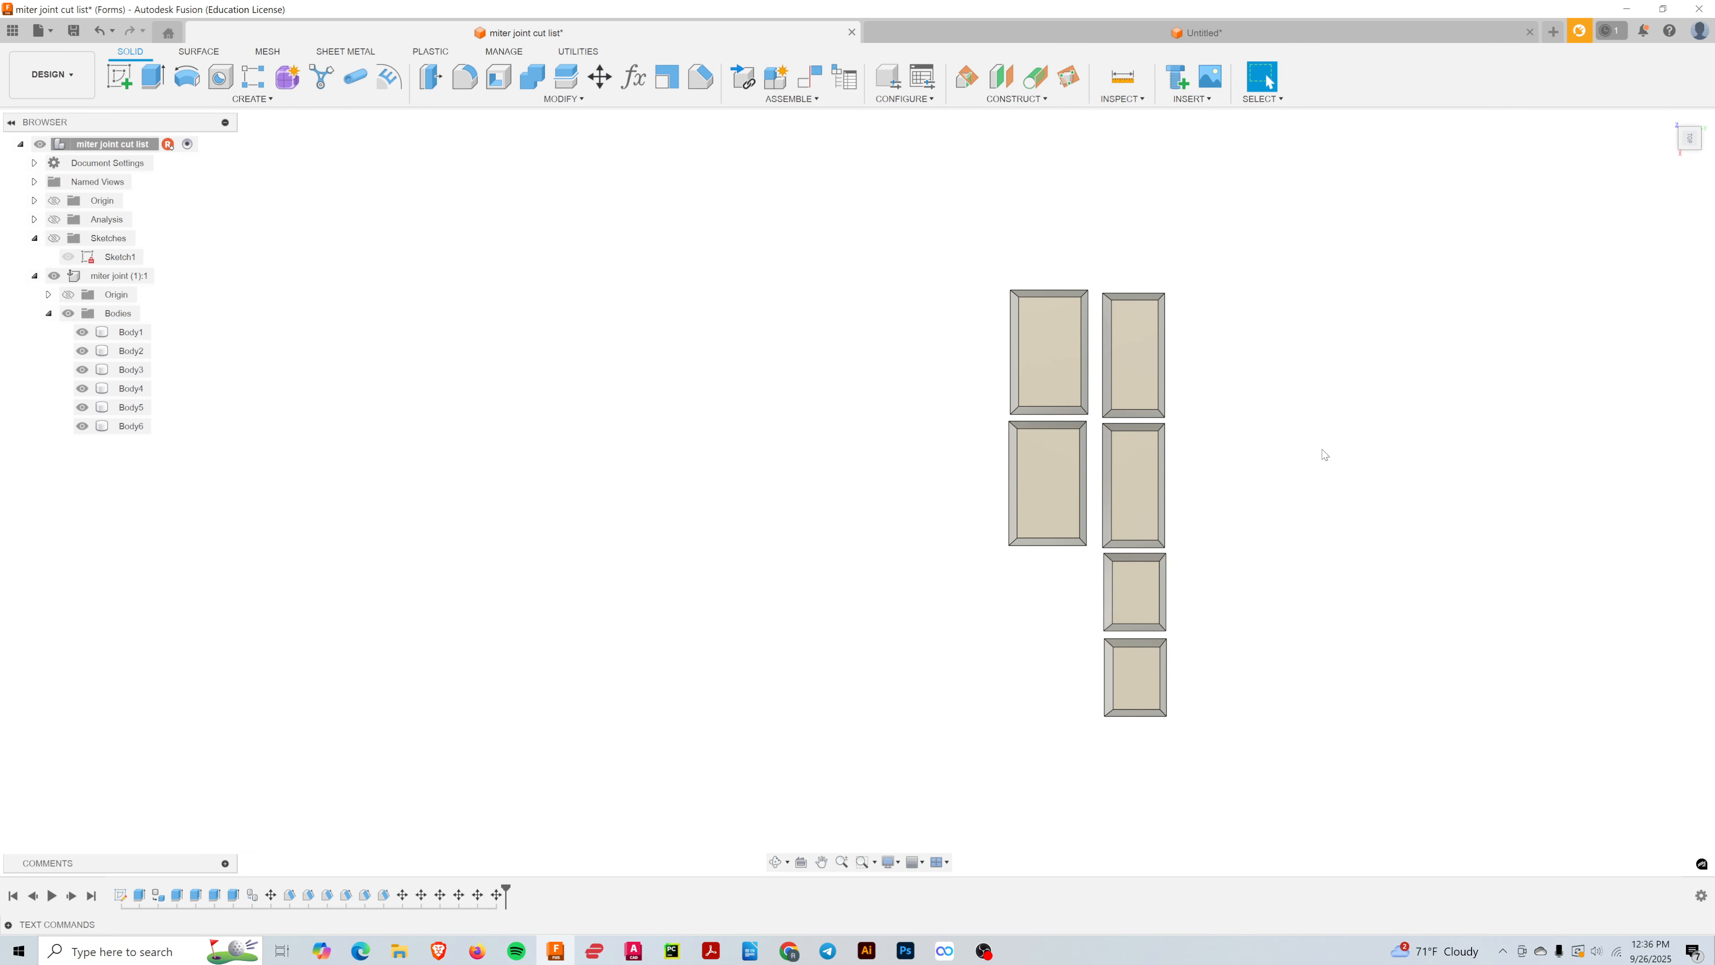
middle_drag(1325, 456, 1193, 531)
key(Escape)
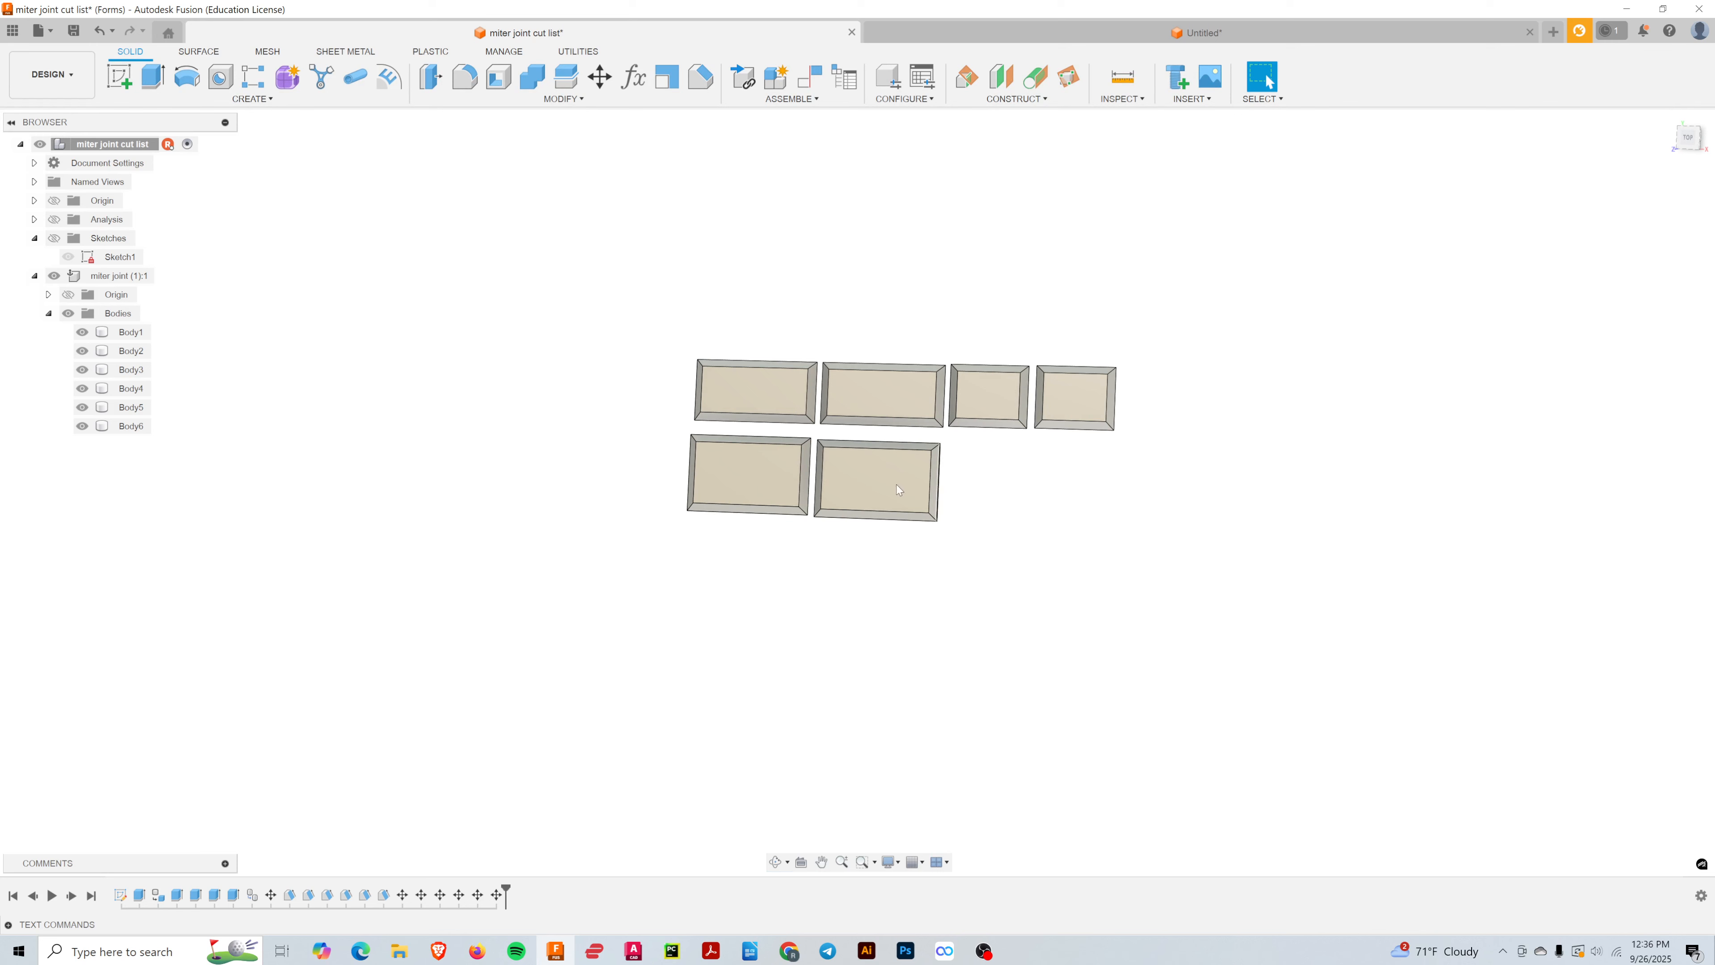
shift+middle_drag(1045, 490, 913, 579)
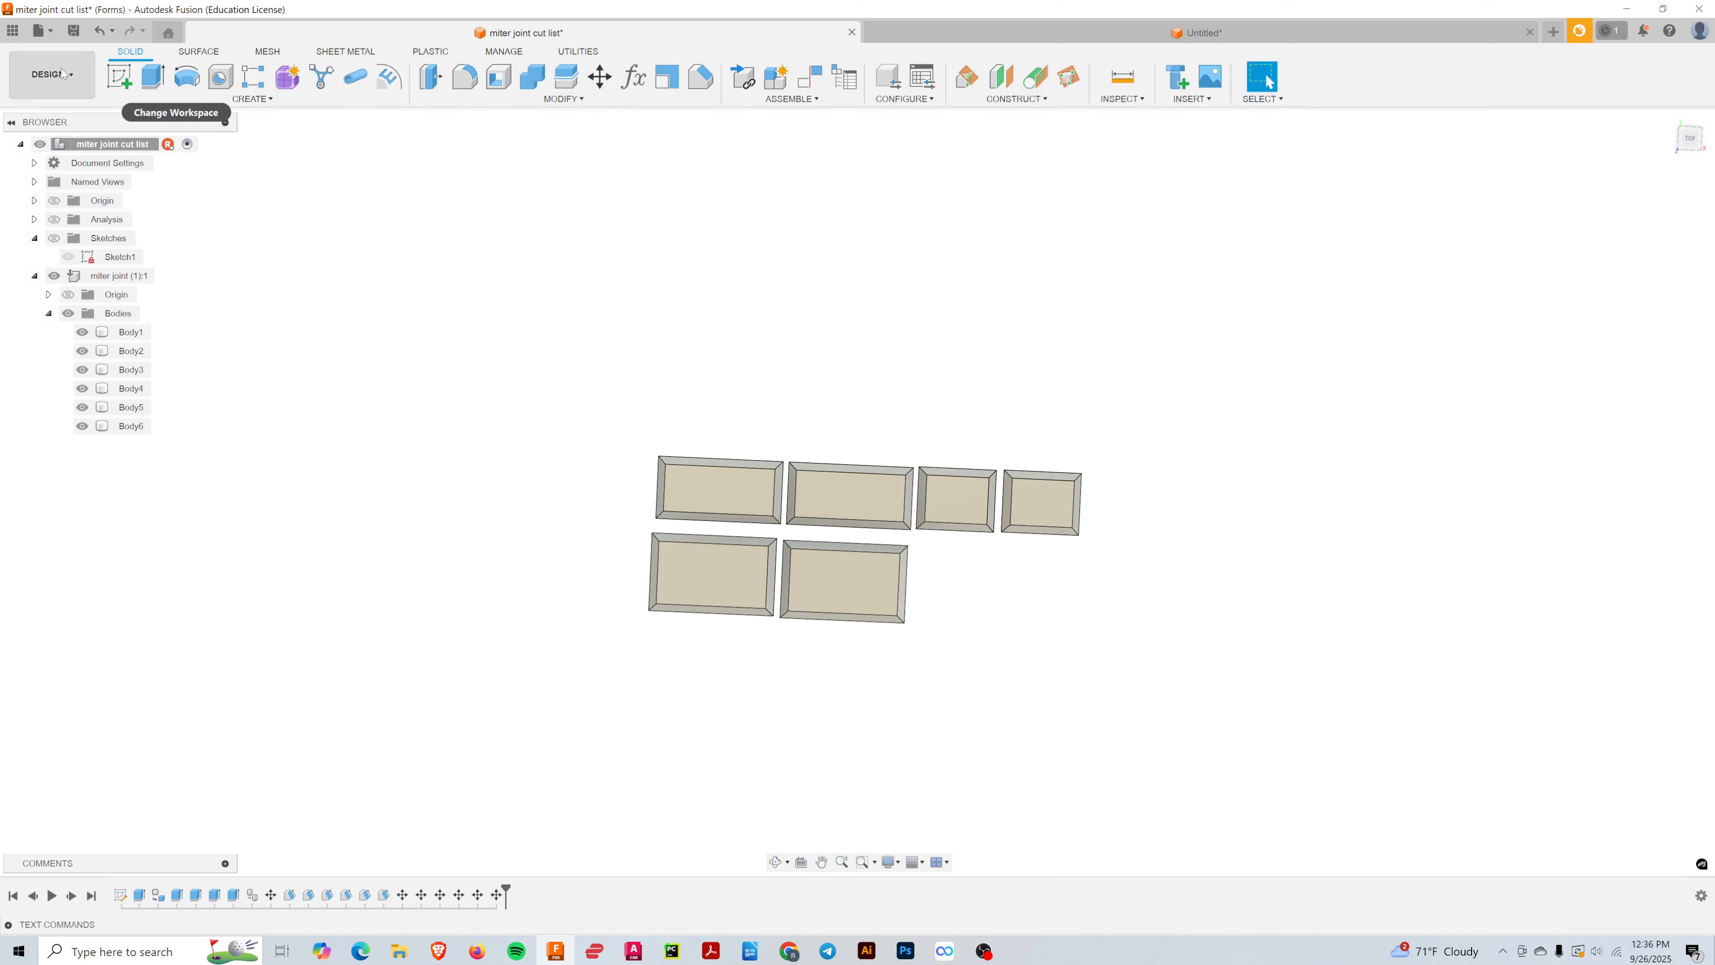
click(73, 31)
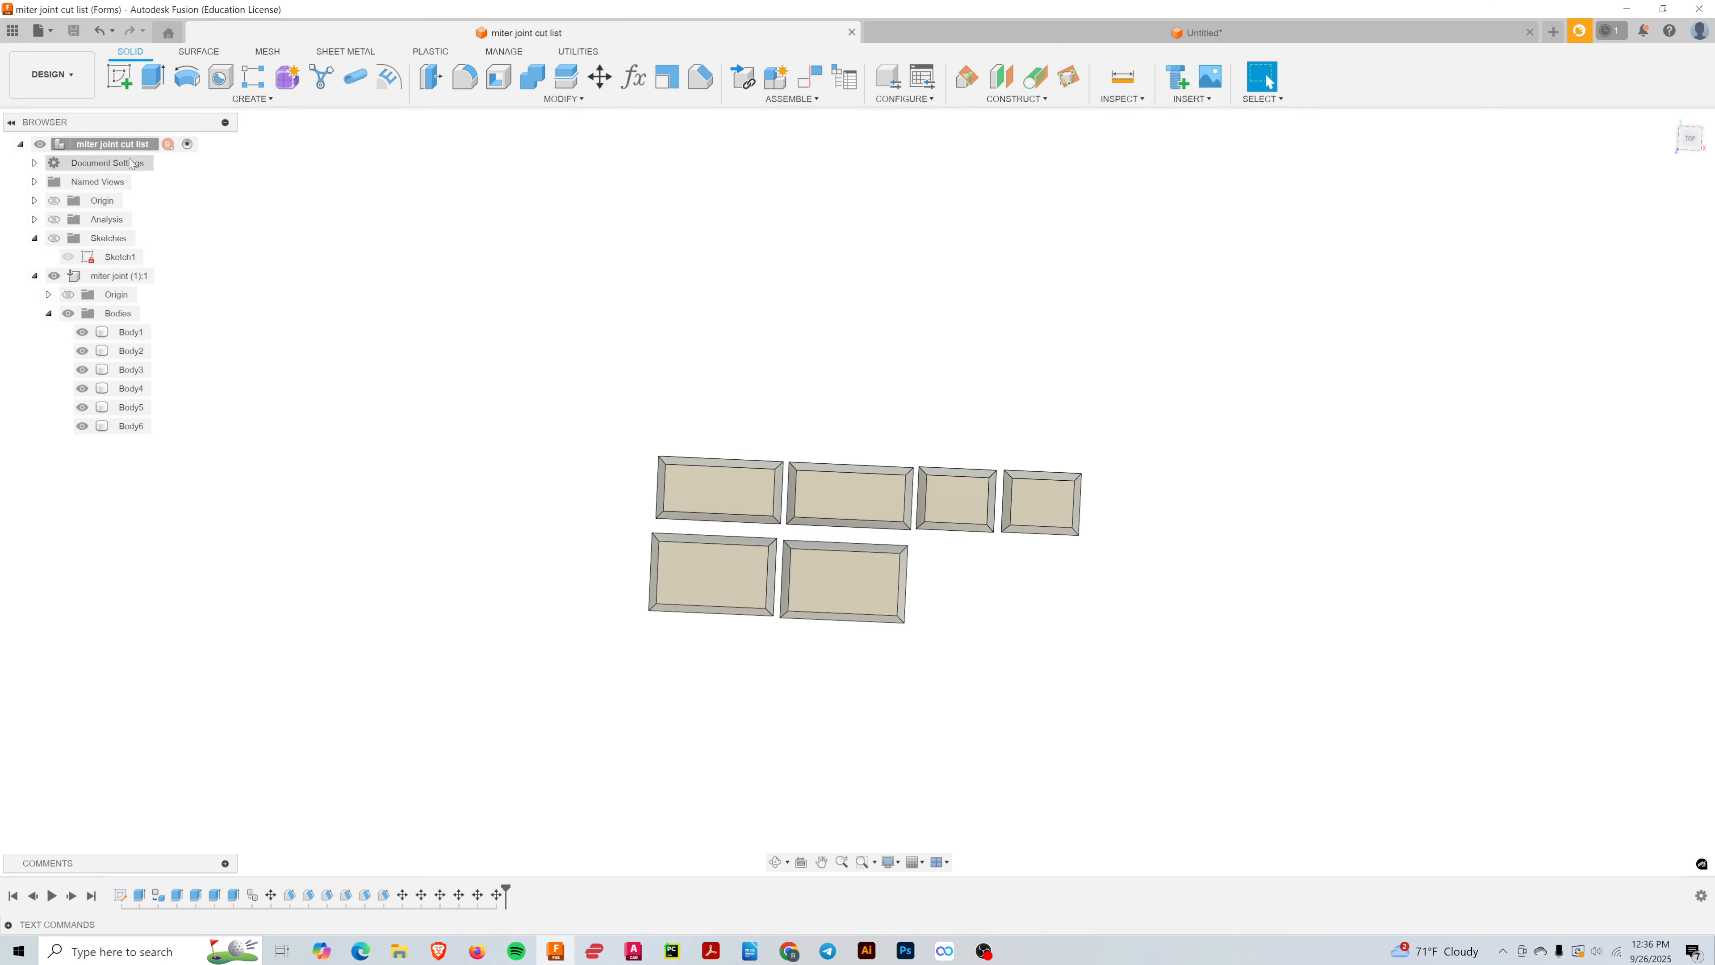
- Start a new drawing from the cut list design and set its sheet size to A
click(52, 34)
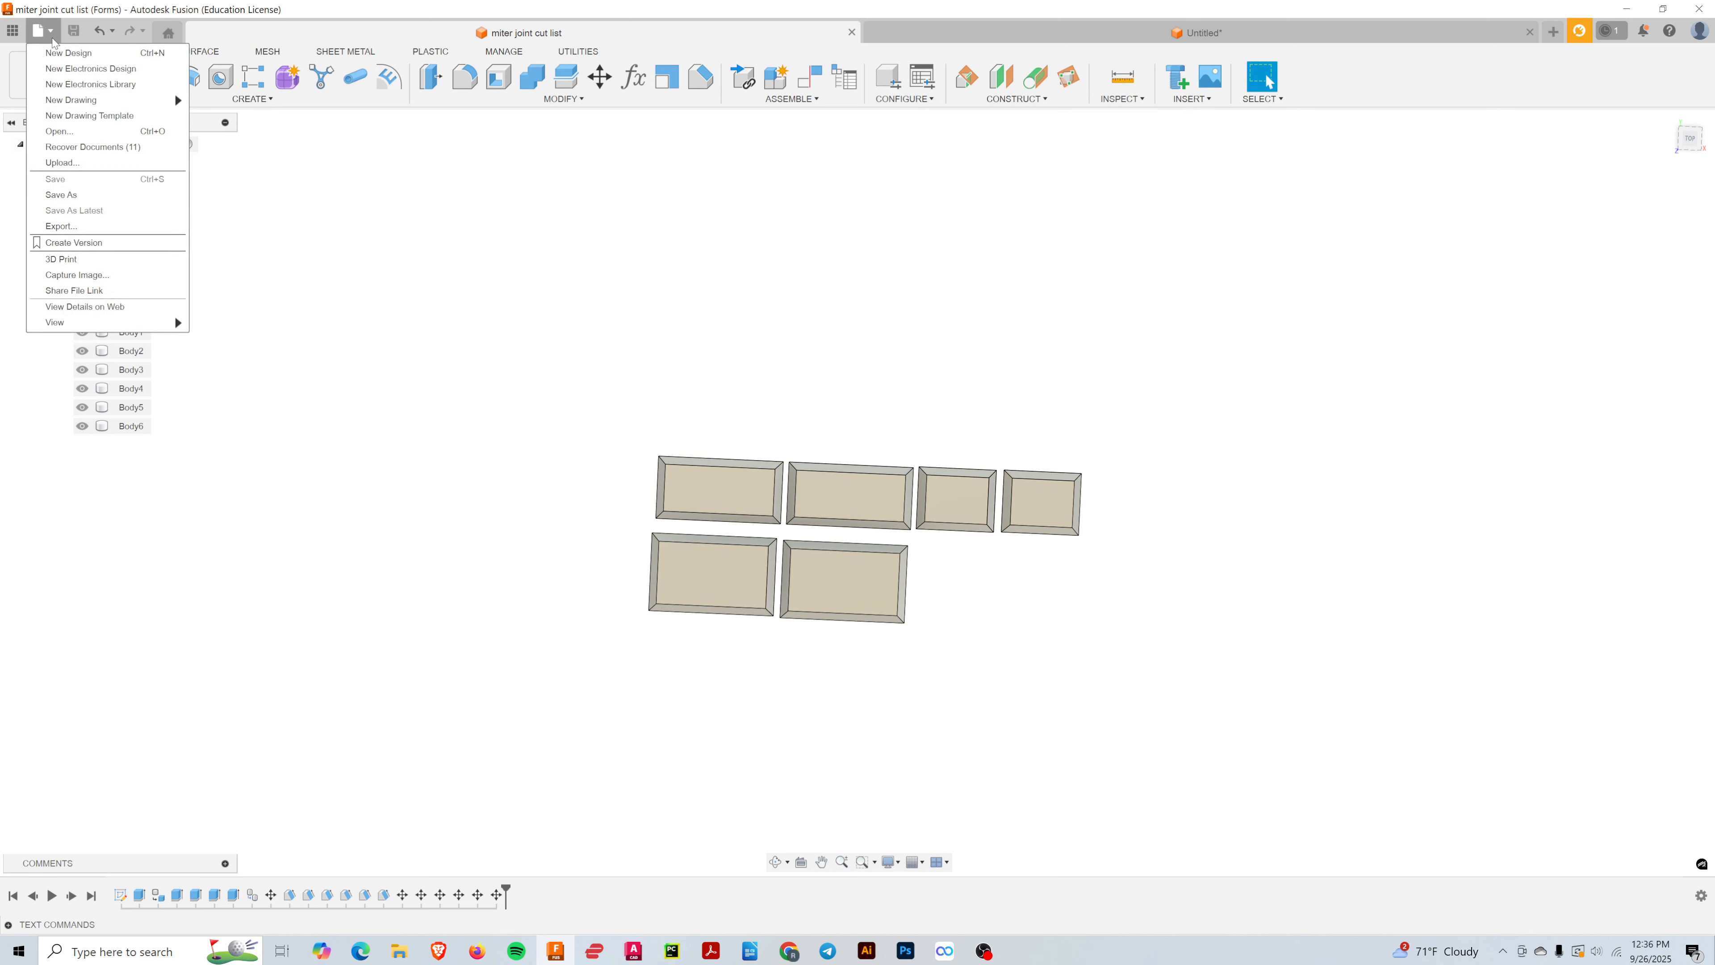
mouse_move(91, 106)
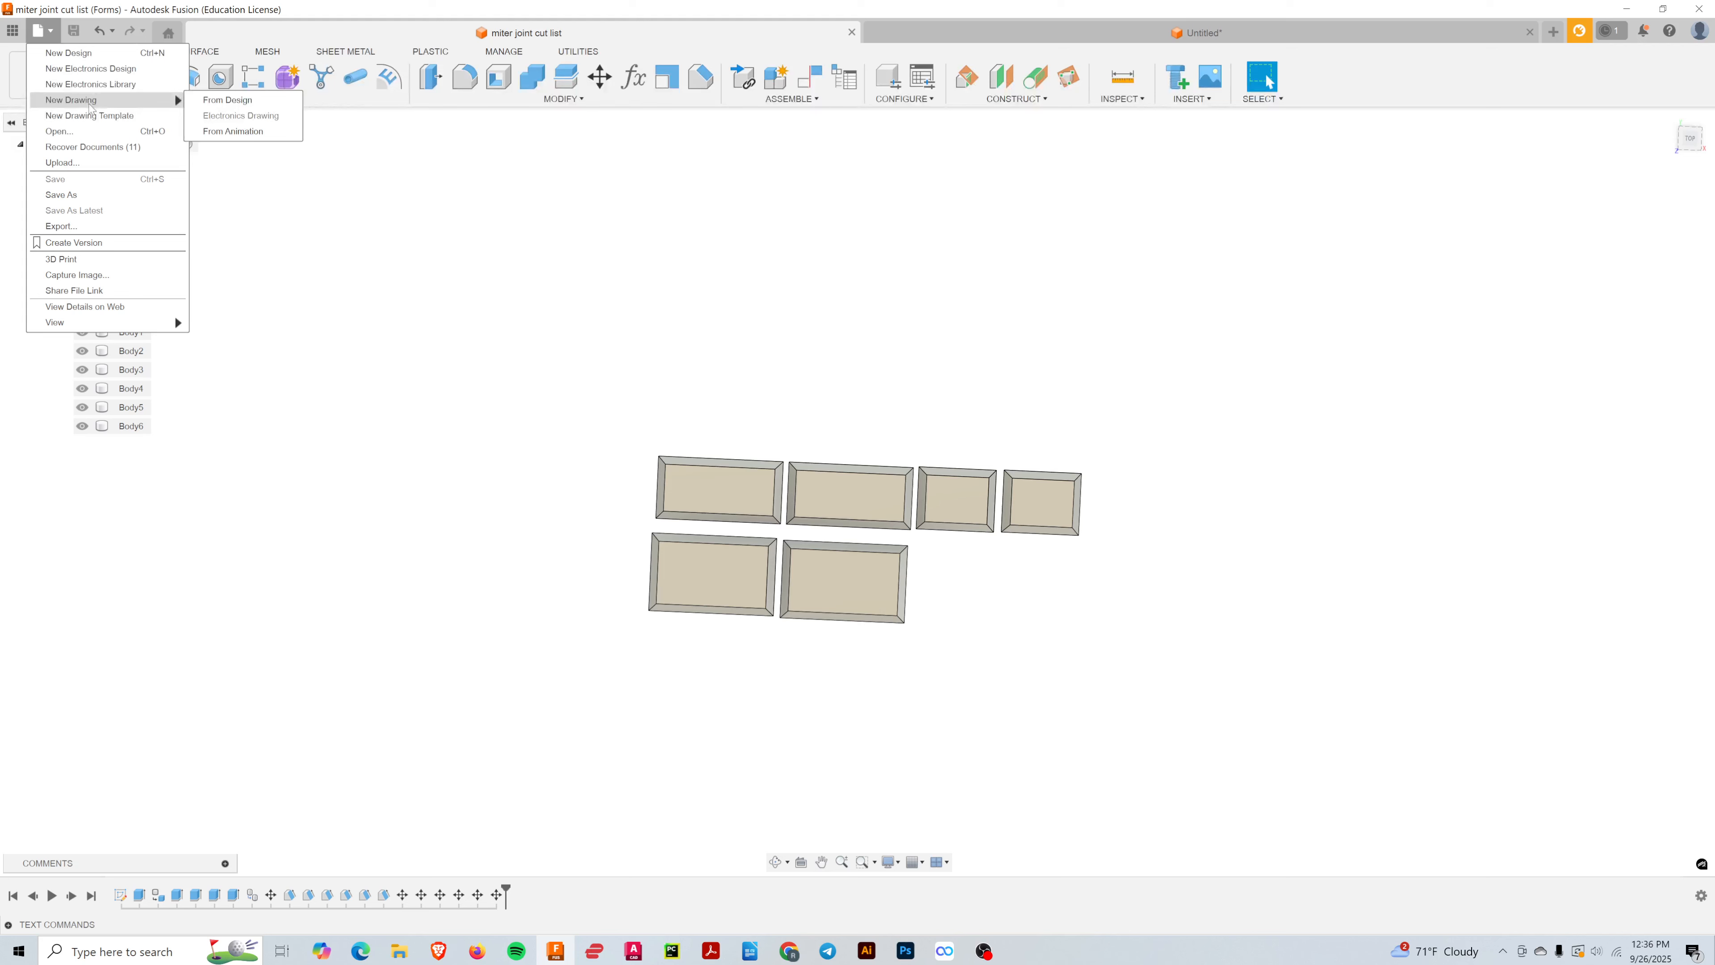
click(207, 103)
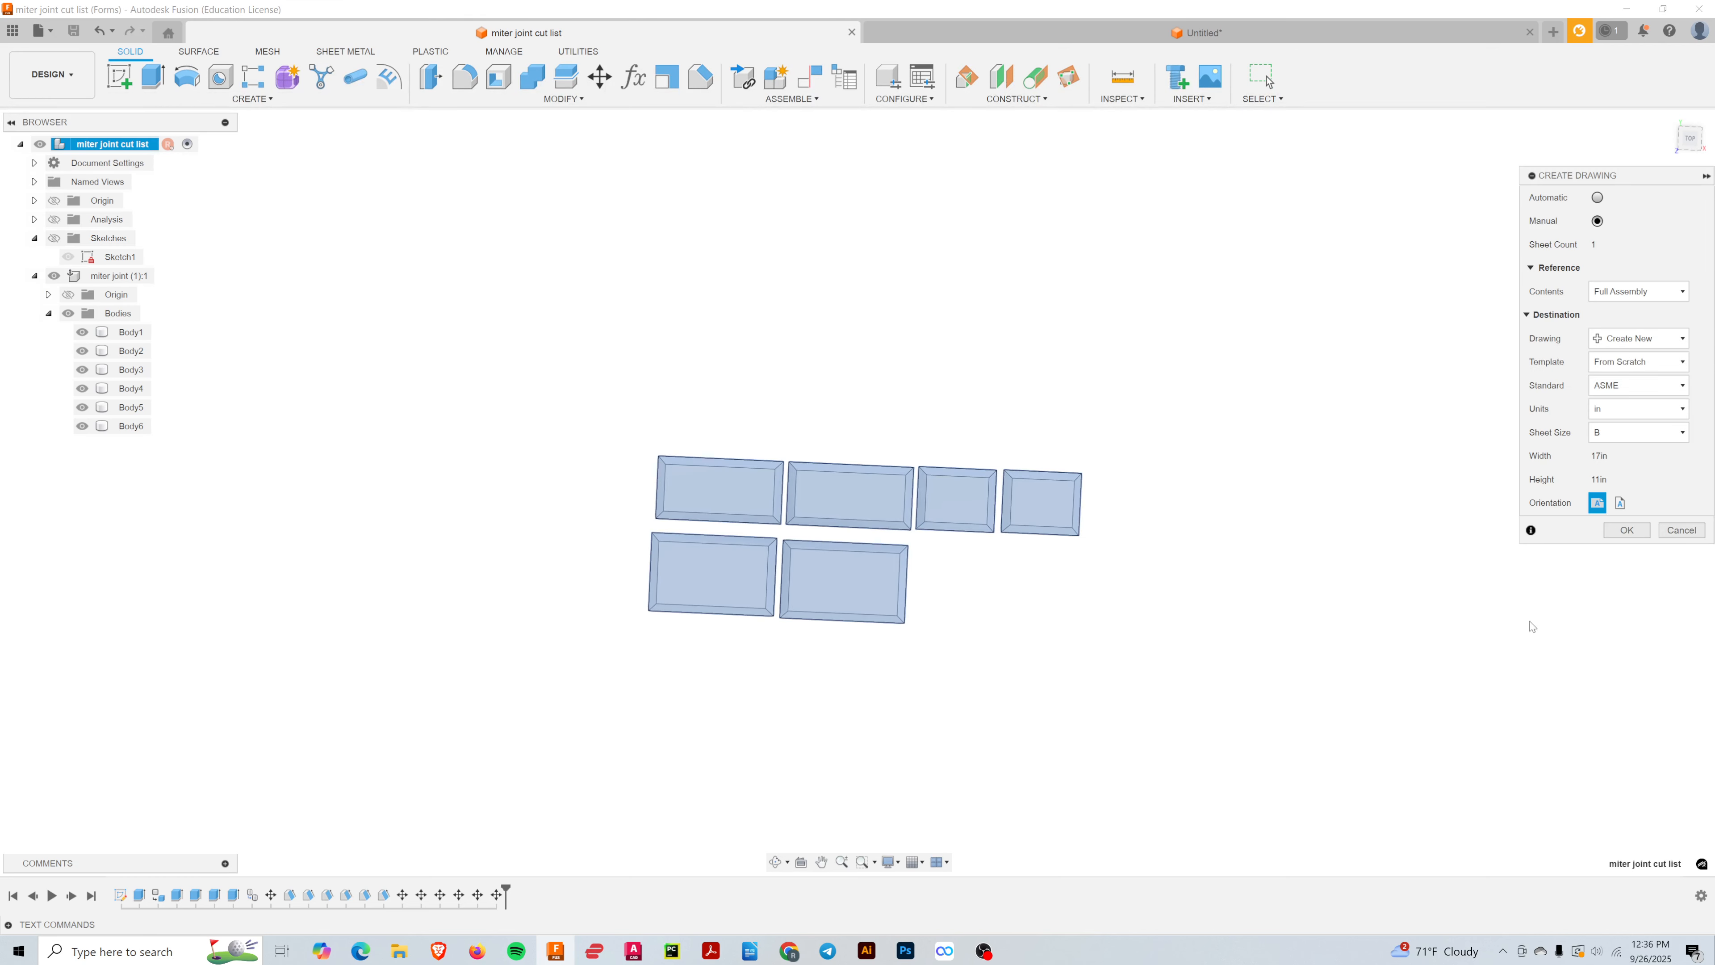
click(1681, 432)
click(1634, 446)
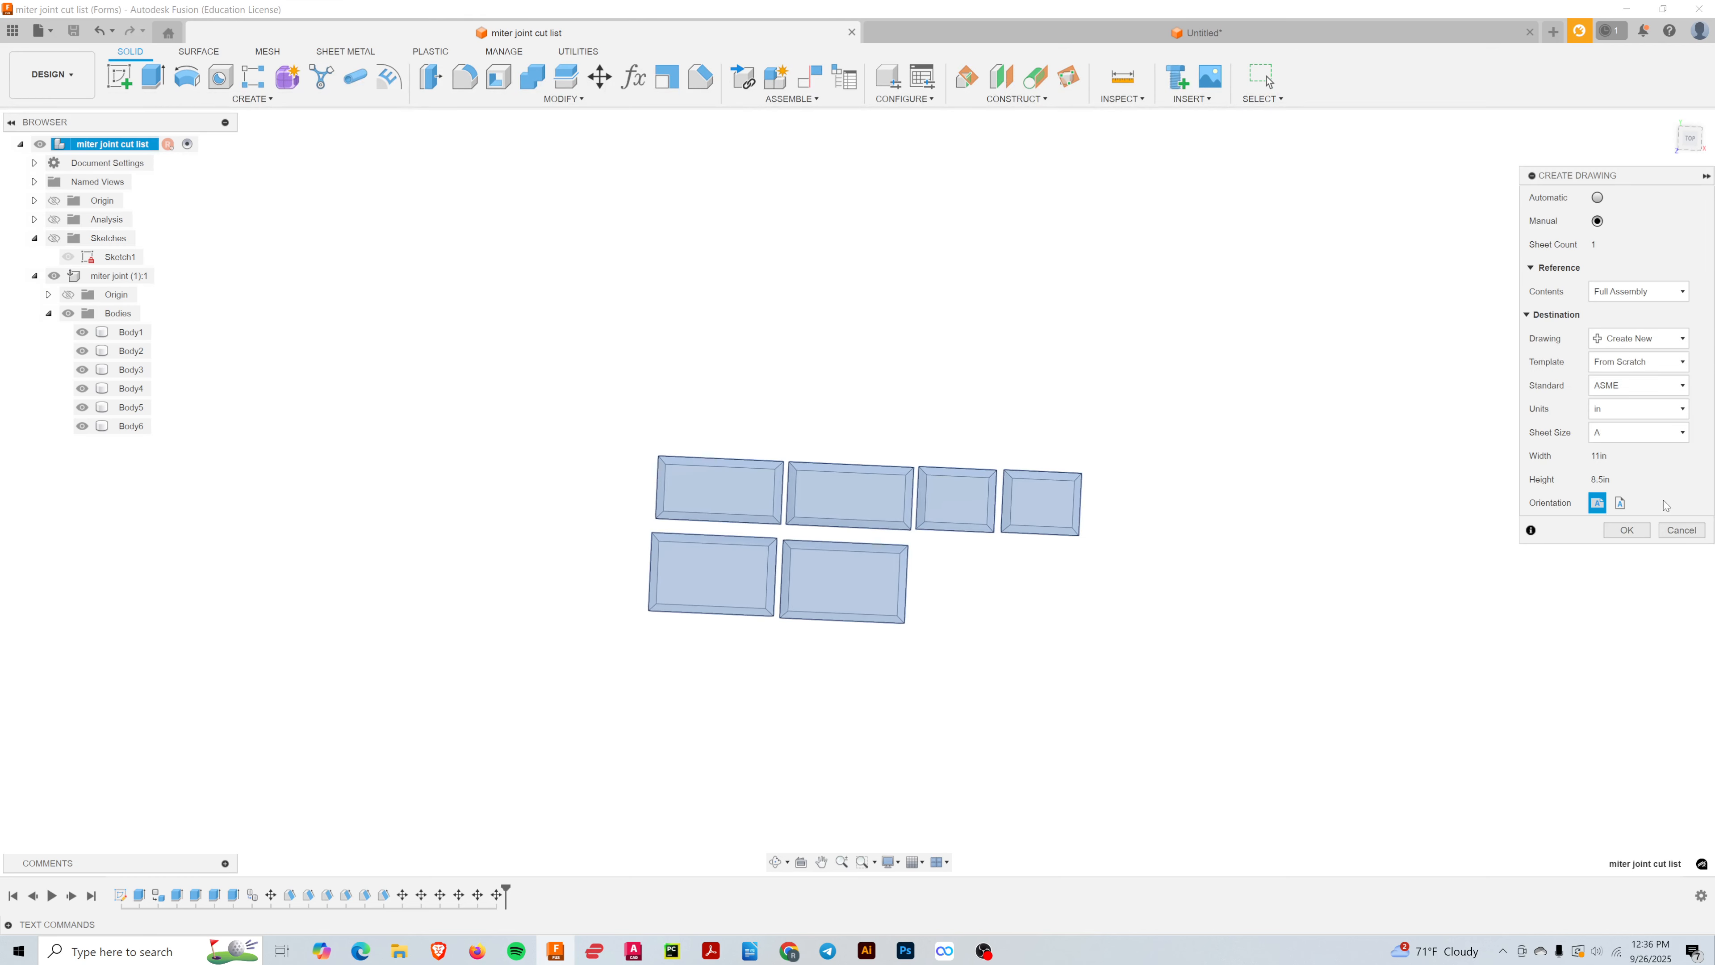